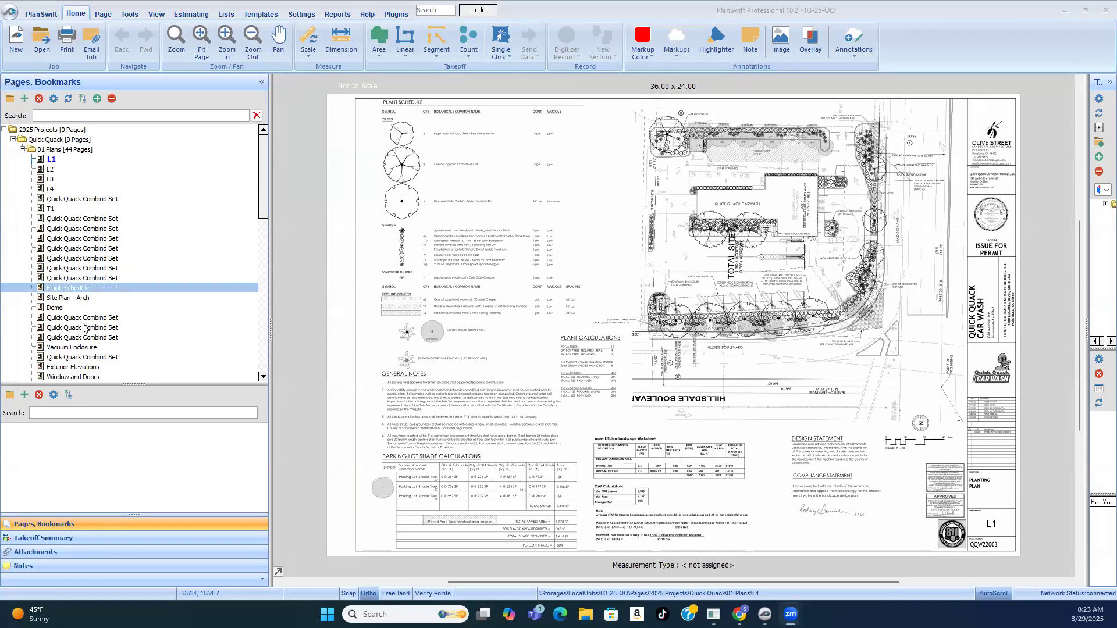
# Step: Open the Demo page and examine the overall site layout of the architectural demo plan
pyautogui.click(55, 308)
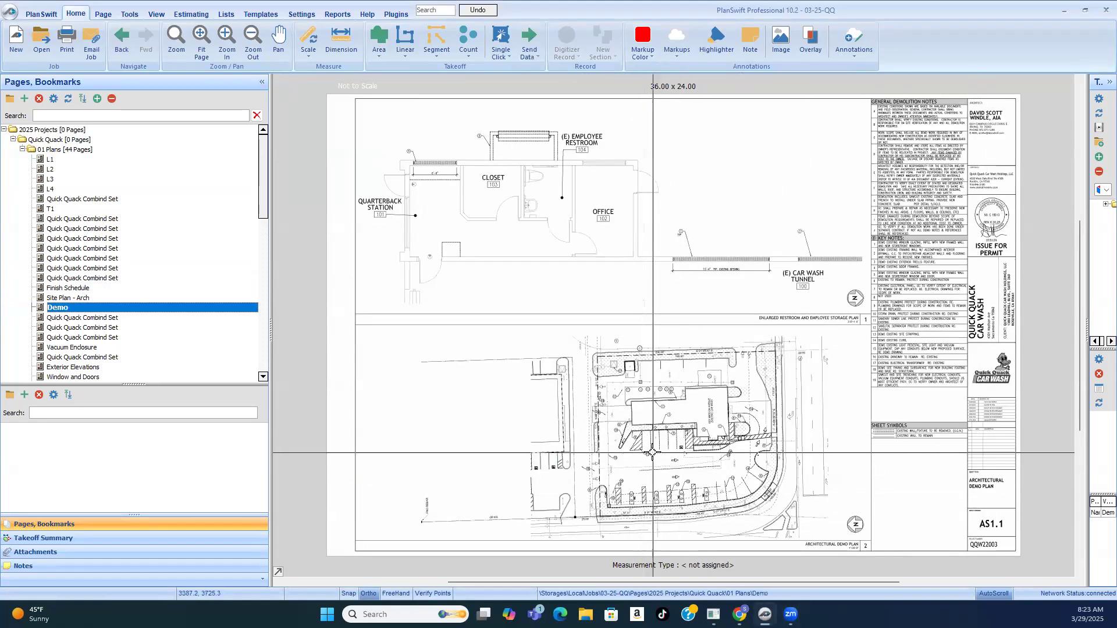
pyautogui.scroll(5, 629, 269)
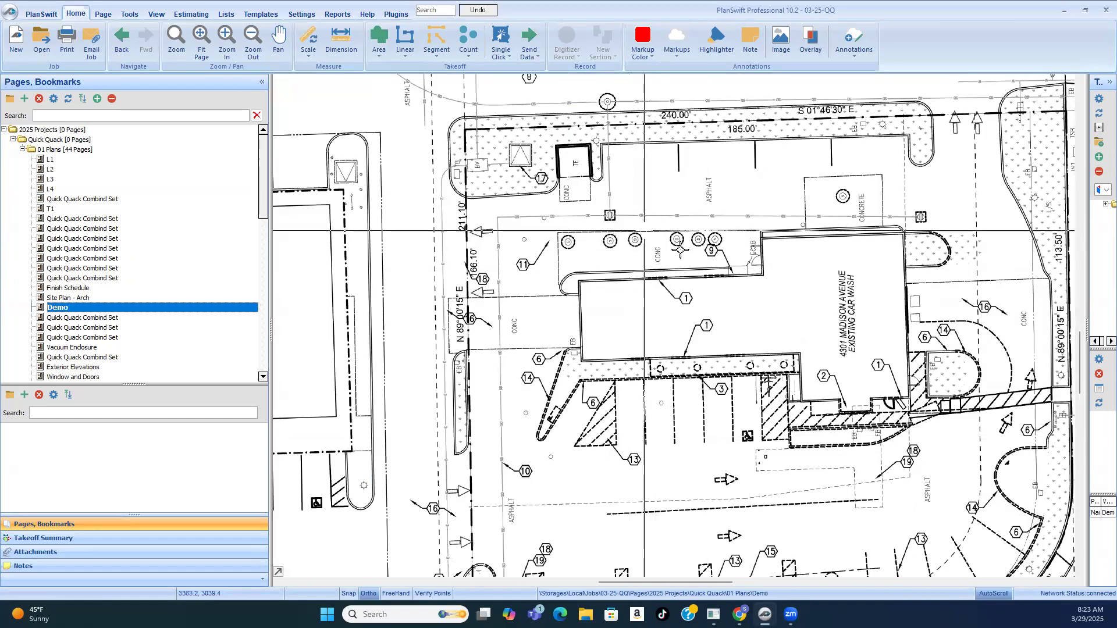
pyautogui.scroll(-5, 645, 239)
pyautogui.scroll(3, 814, 174)
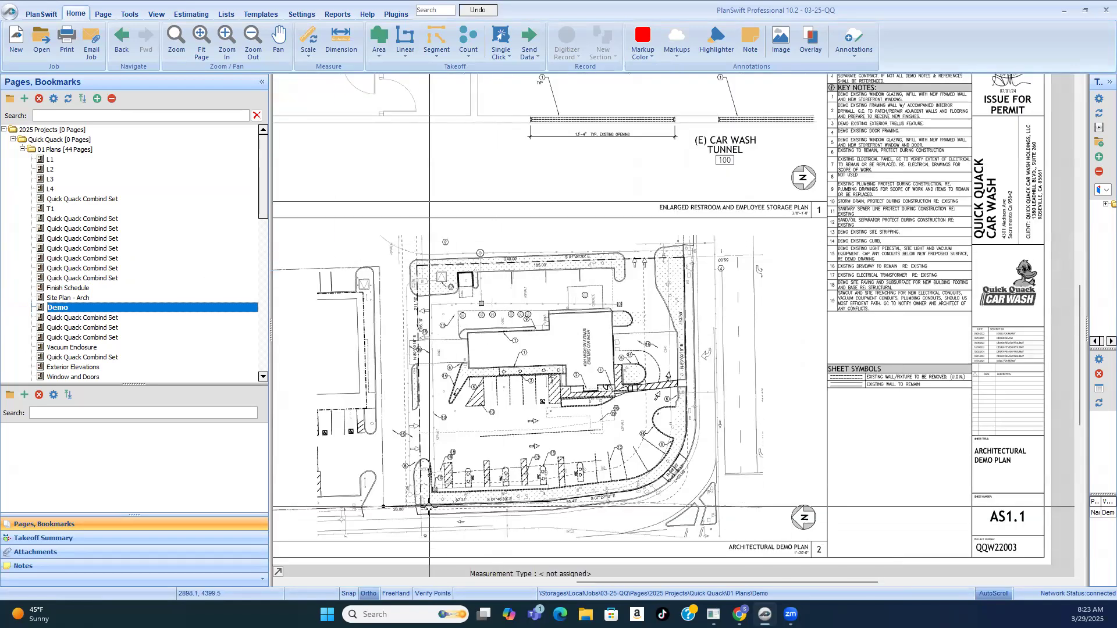
pyautogui.scroll(2, 443, 306)
pyautogui.scroll(-3, 442, 305)
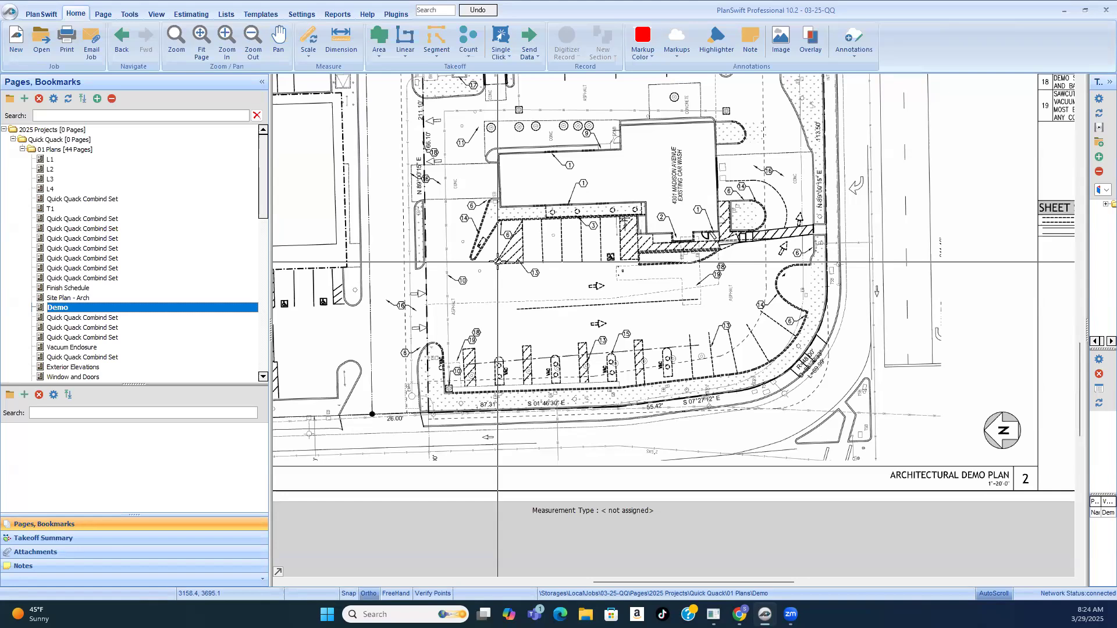
pyautogui.scroll(-2, 622, 280)
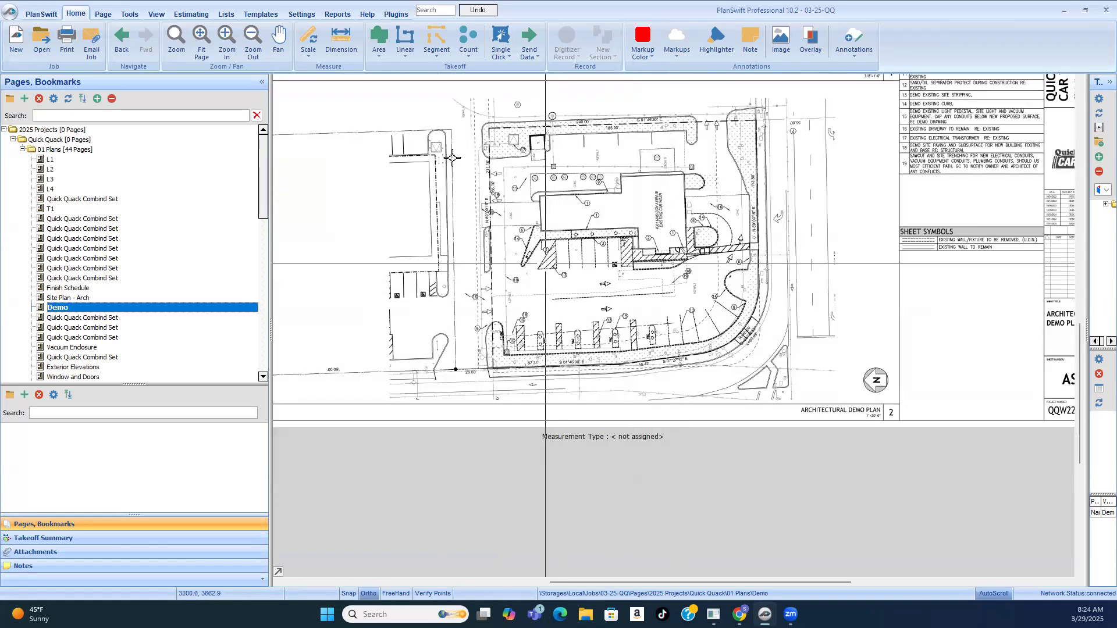
pyautogui.scroll(2, 453, 168)
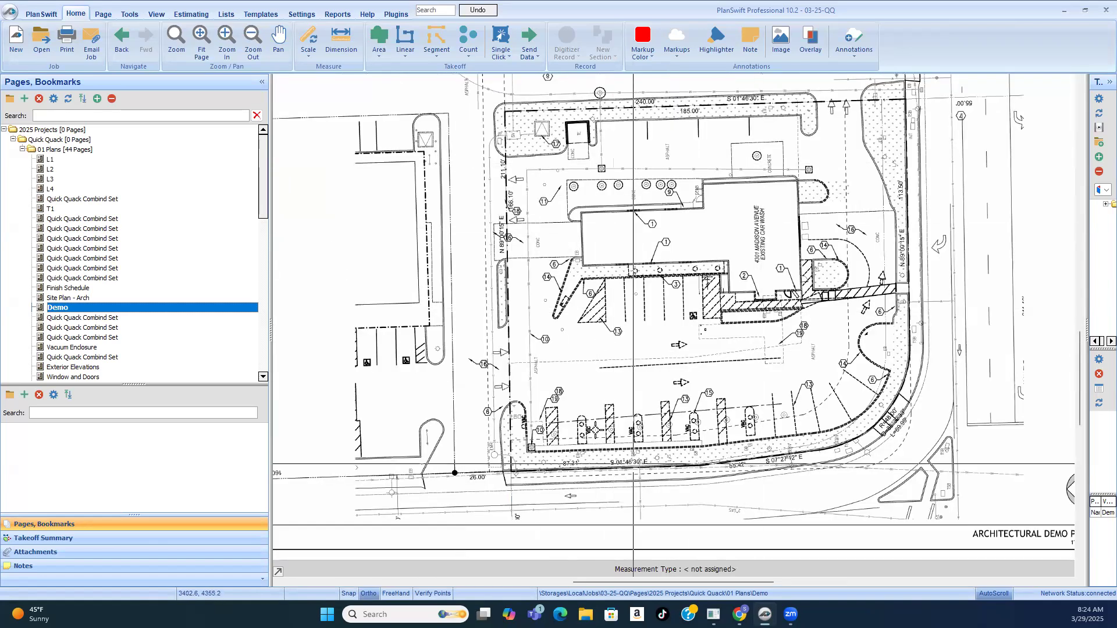
# Step: Examine the keynote tags on the demo plan's asphalt, parking striping, vacuum islands and curved curb along the street frontage
pyautogui.scroll(6, 554, 374)
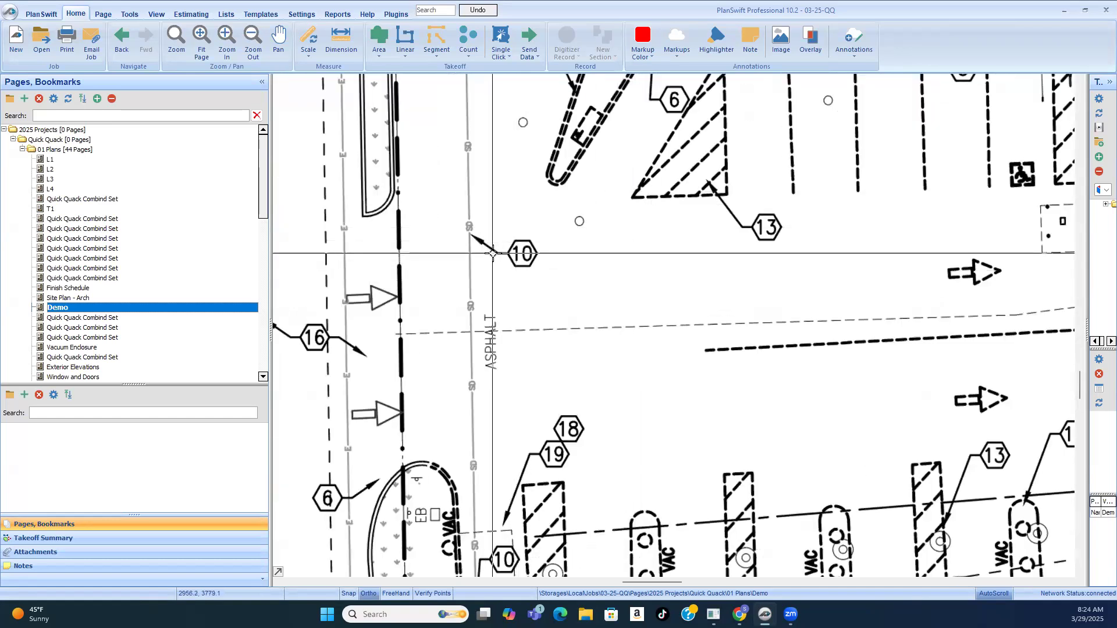
pyautogui.scroll(-2, 490, 249)
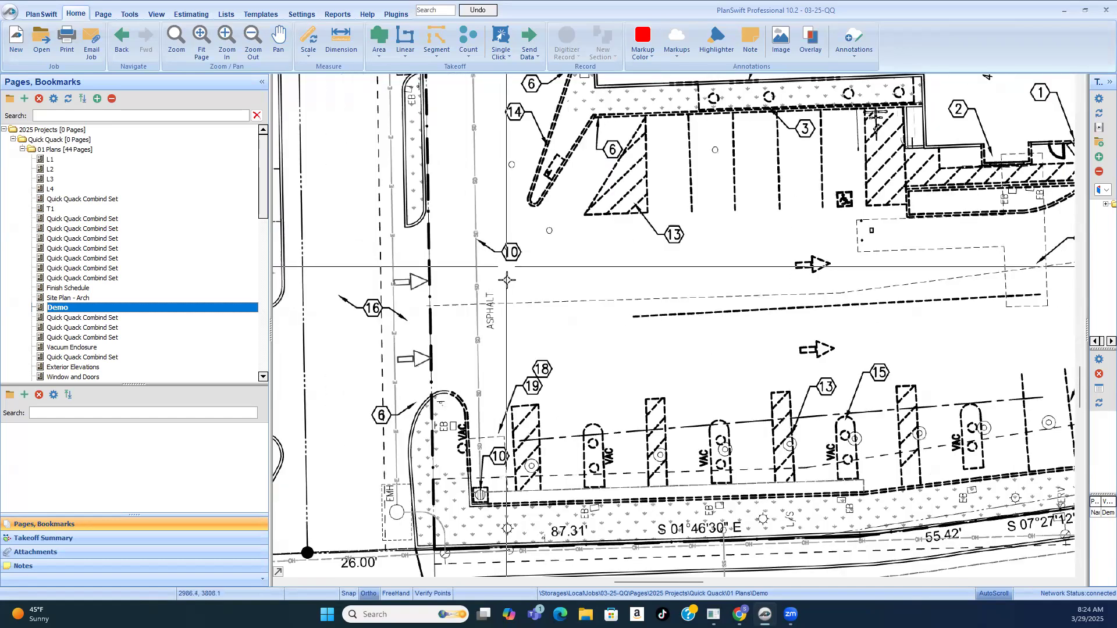
pyautogui.scroll(-2, 448, 335)
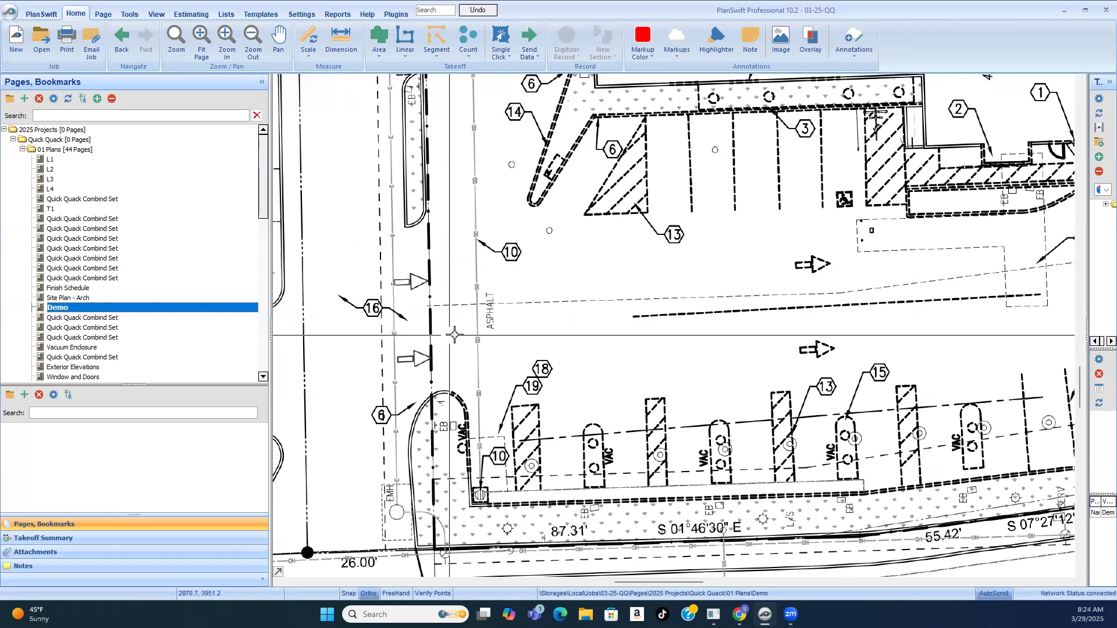
pyautogui.scroll(2, 980, 392)
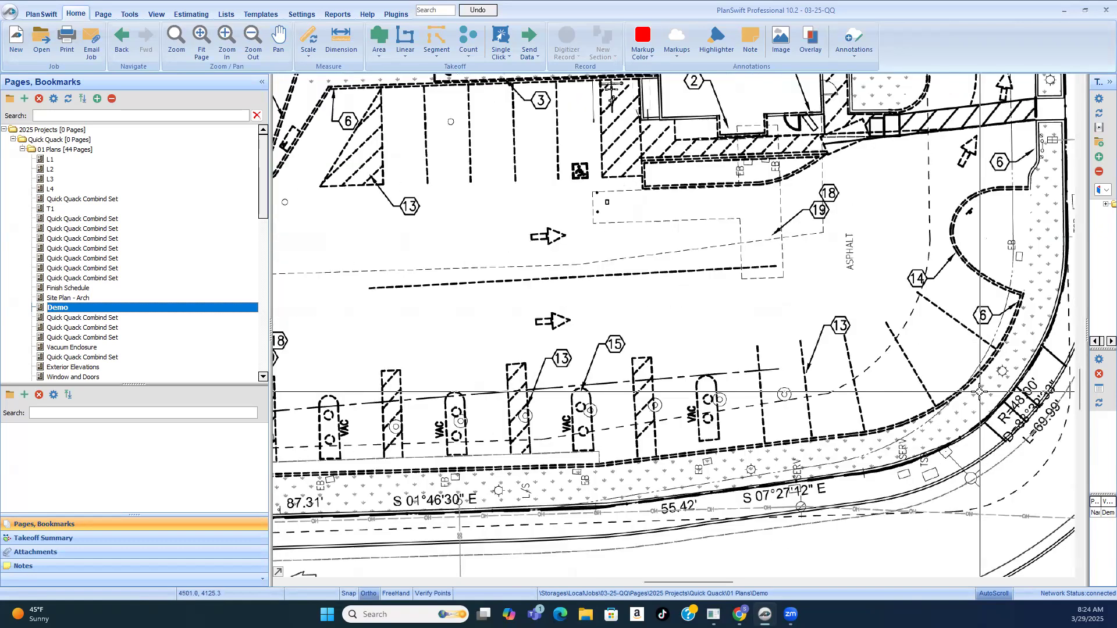
pyautogui.scroll(2, 979, 391)
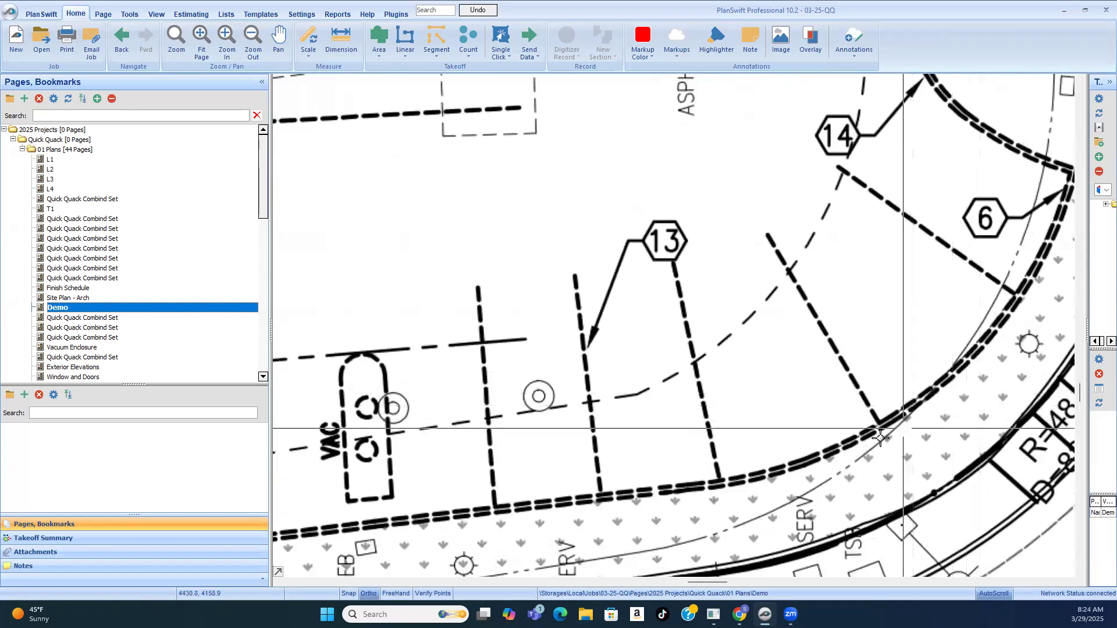
pyautogui.scroll(2, 864, 411)
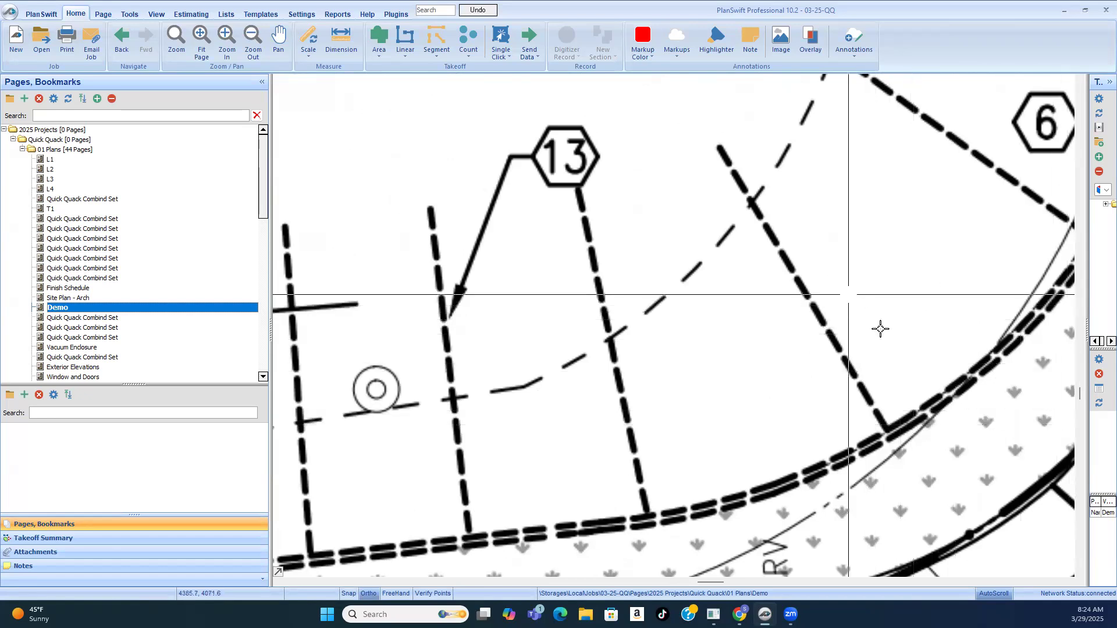
pyautogui.scroll(-2, 757, 275)
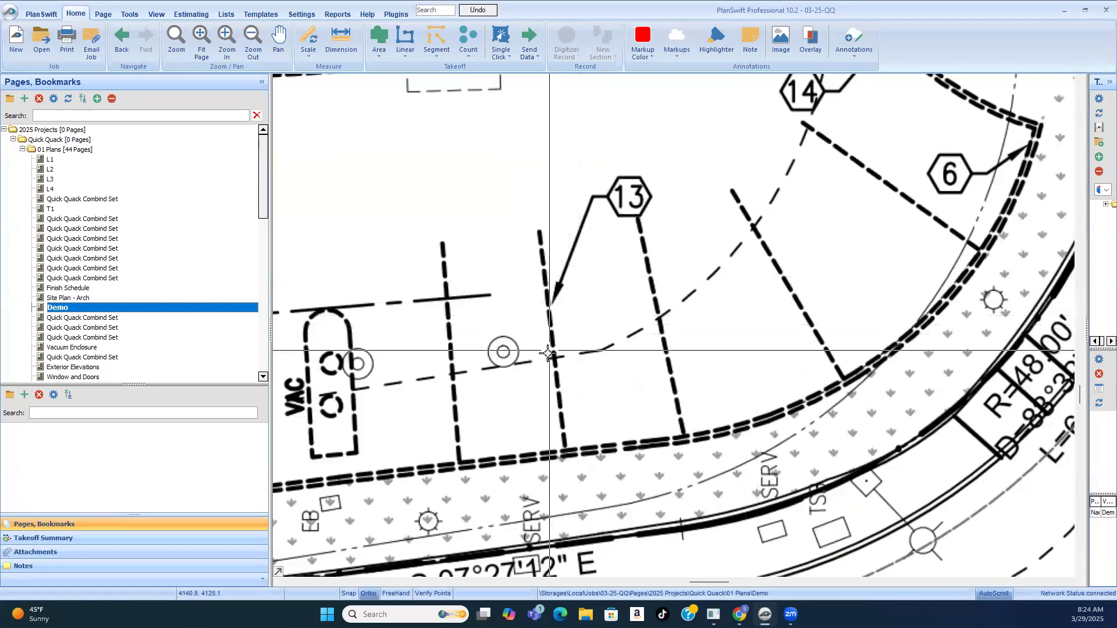
pyautogui.scroll(-2, 519, 289)
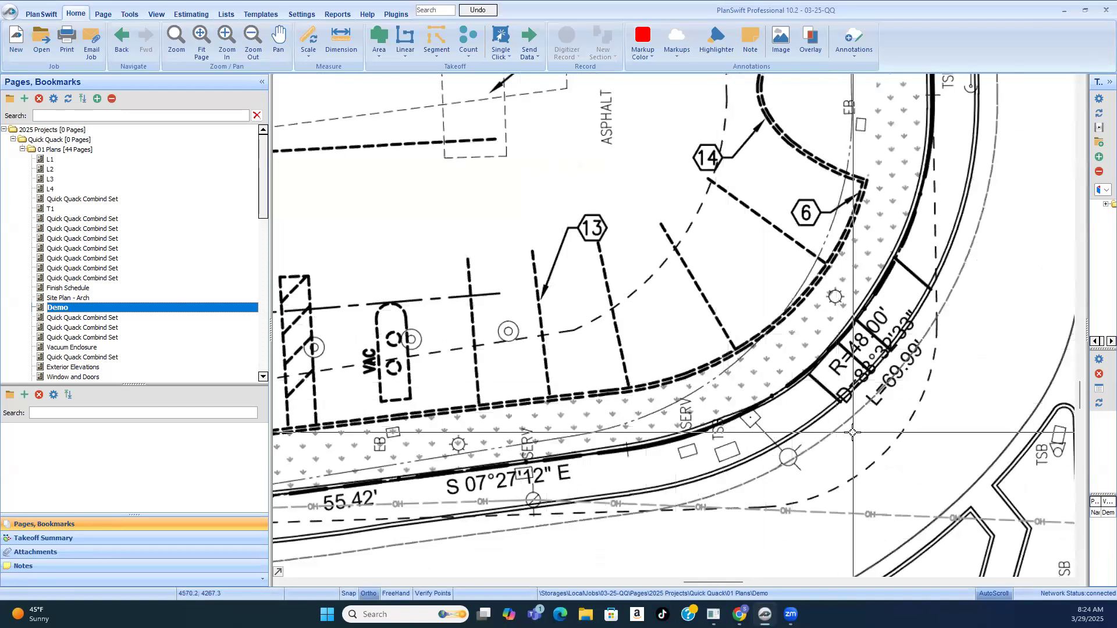
pyautogui.scroll(-5, 824, 425)
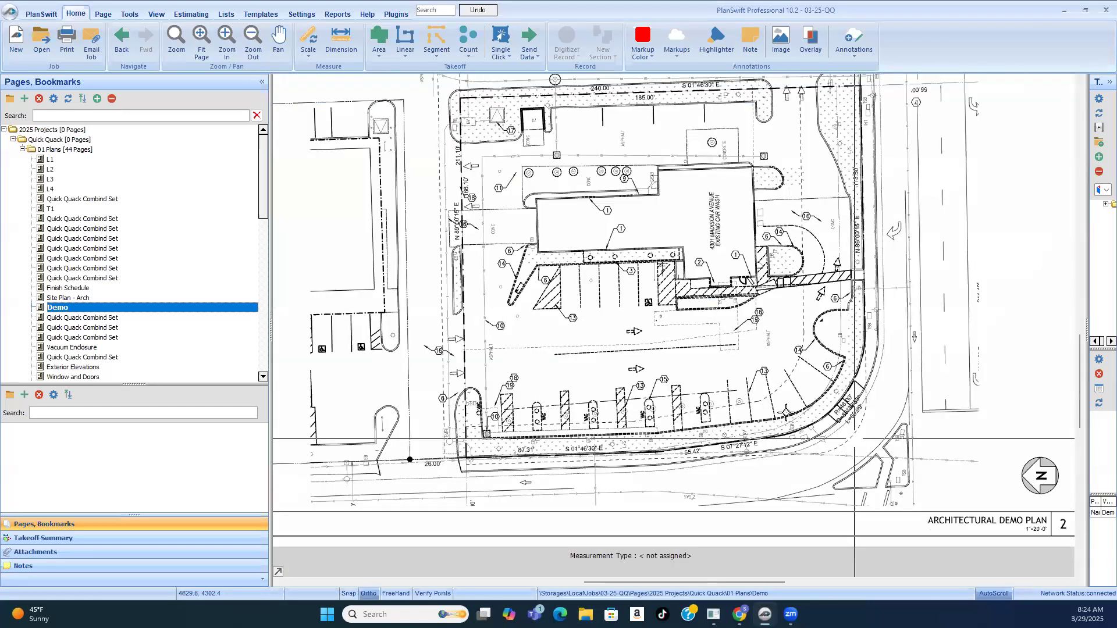
# Step: Match the demo plan's keynote tags to the Key Notes list on sheet AS1.1
pyautogui.scroll(1, 989, 155)
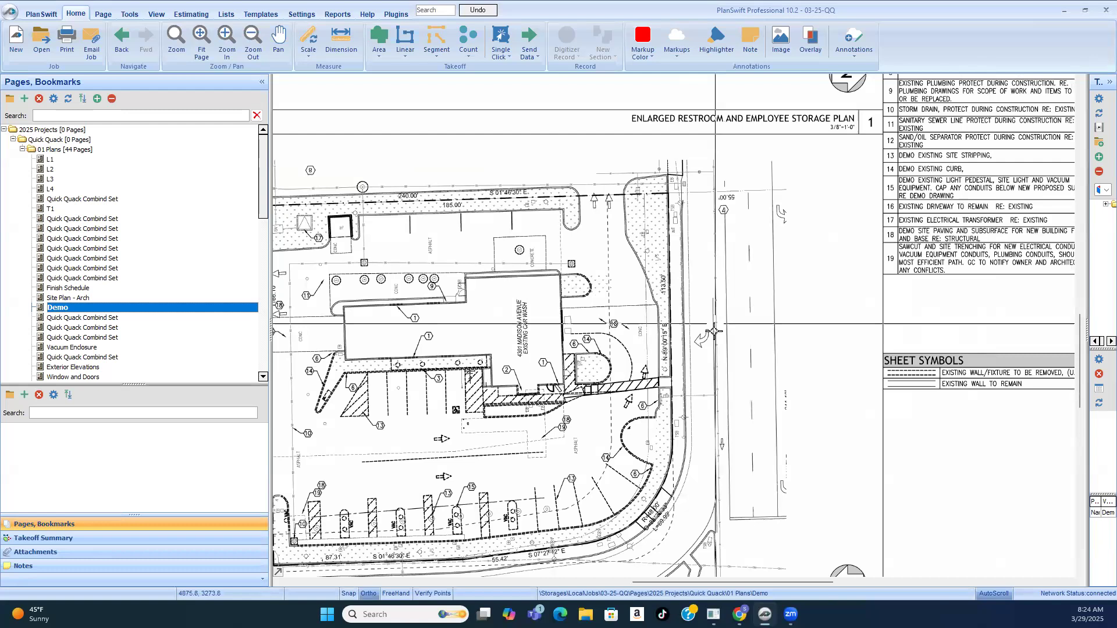
pyautogui.scroll(-1, 702, 351)
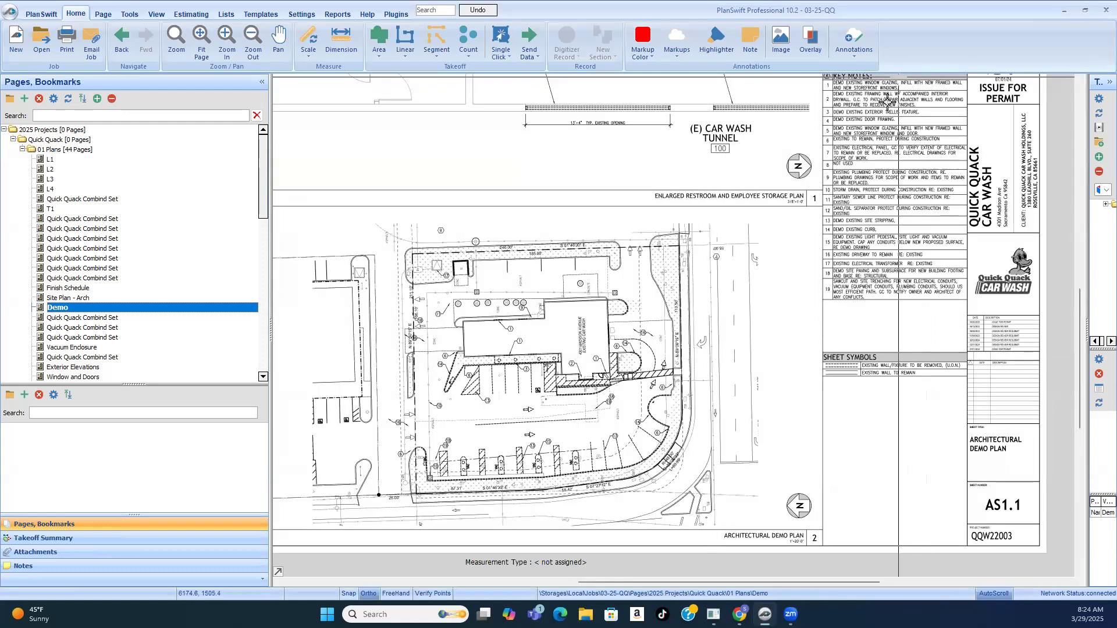
pyautogui.scroll(2, 902, 80)
pyautogui.scroll(-1, 603, 293)
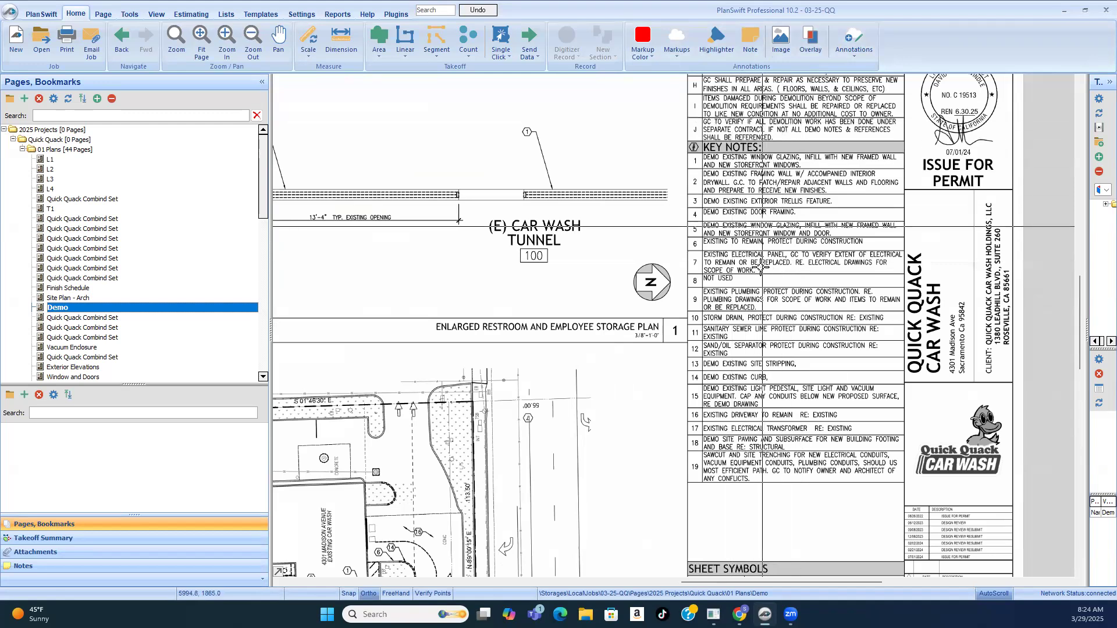
pyautogui.scroll(-1, 764, 158)
pyautogui.scroll(3, 763, 158)
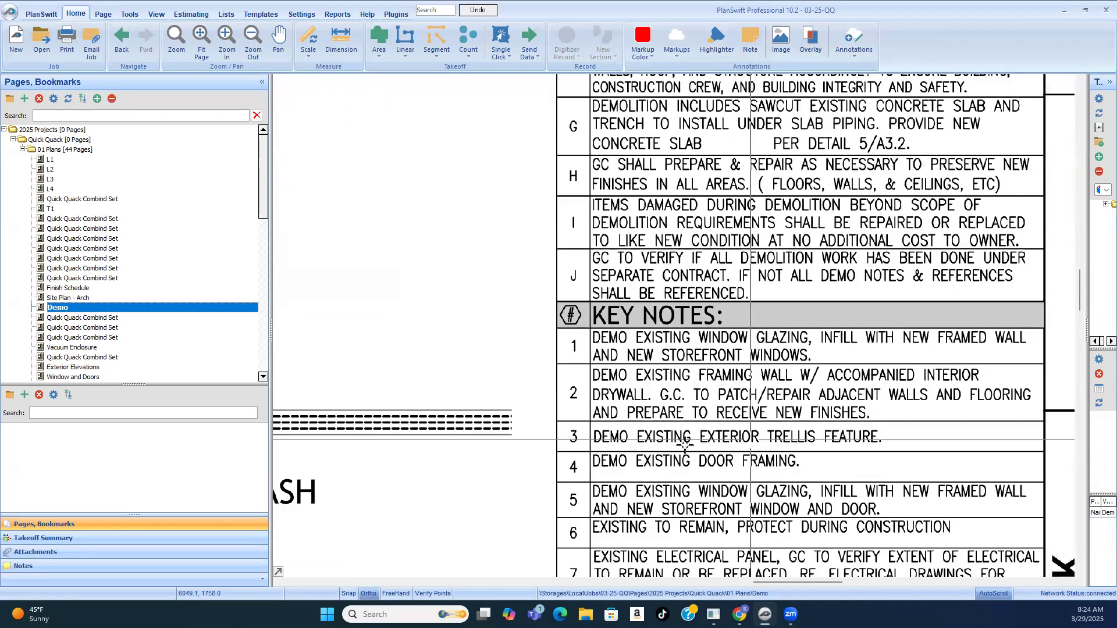
# Step: Read General Demolition Notes A through D, covering existing conditions, demo scope, and removed or damaged items
pyautogui.scroll(-2, 818, 137)
pyautogui.scroll(2, 819, 137)
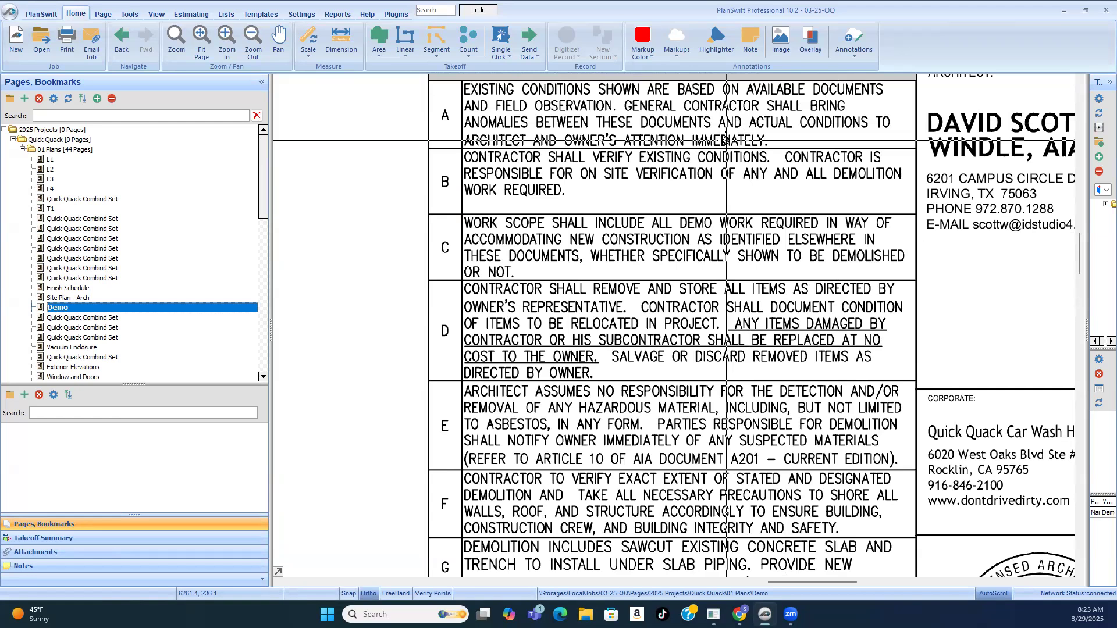
pyautogui.scroll(-2, 724, 255)
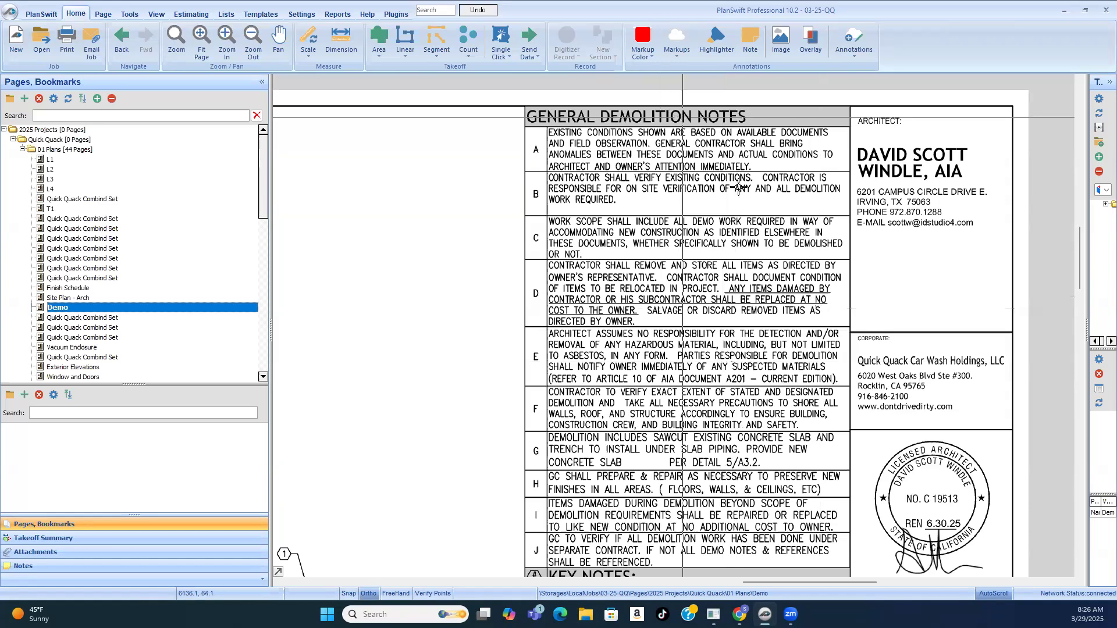
pyautogui.scroll(3, 669, 122)
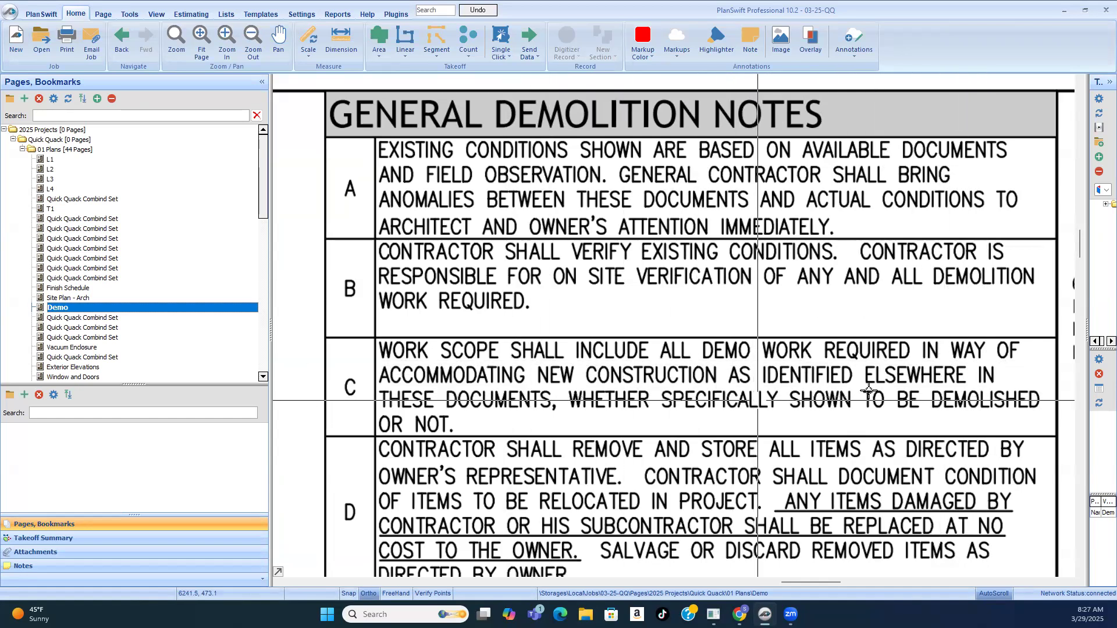
pyautogui.scroll(-2, 618, 367)
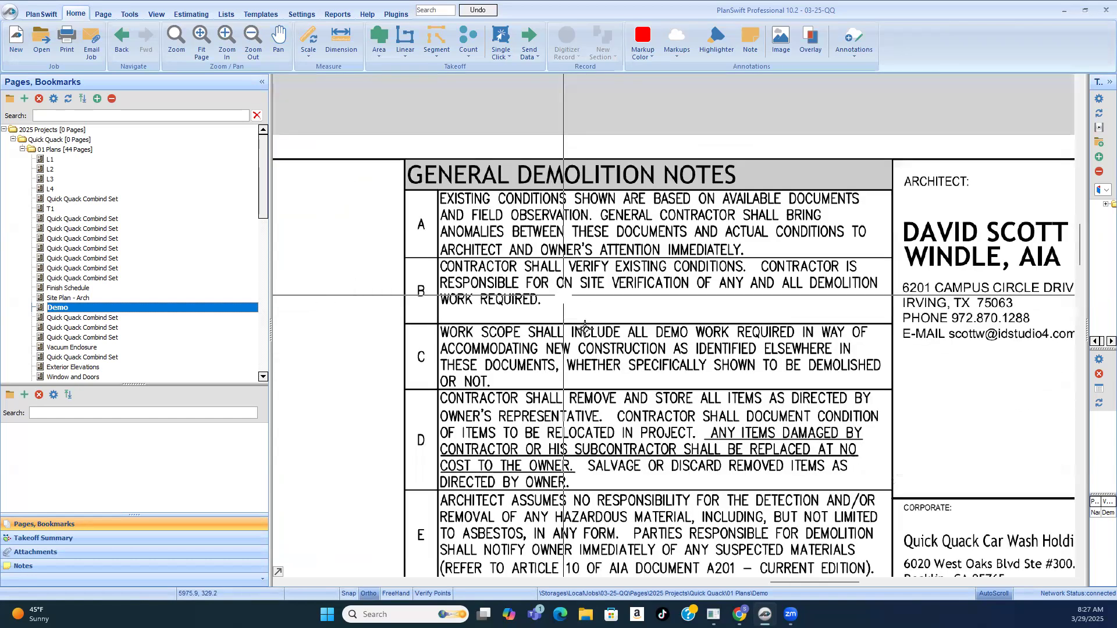
pyautogui.scroll(2, 618, 367)
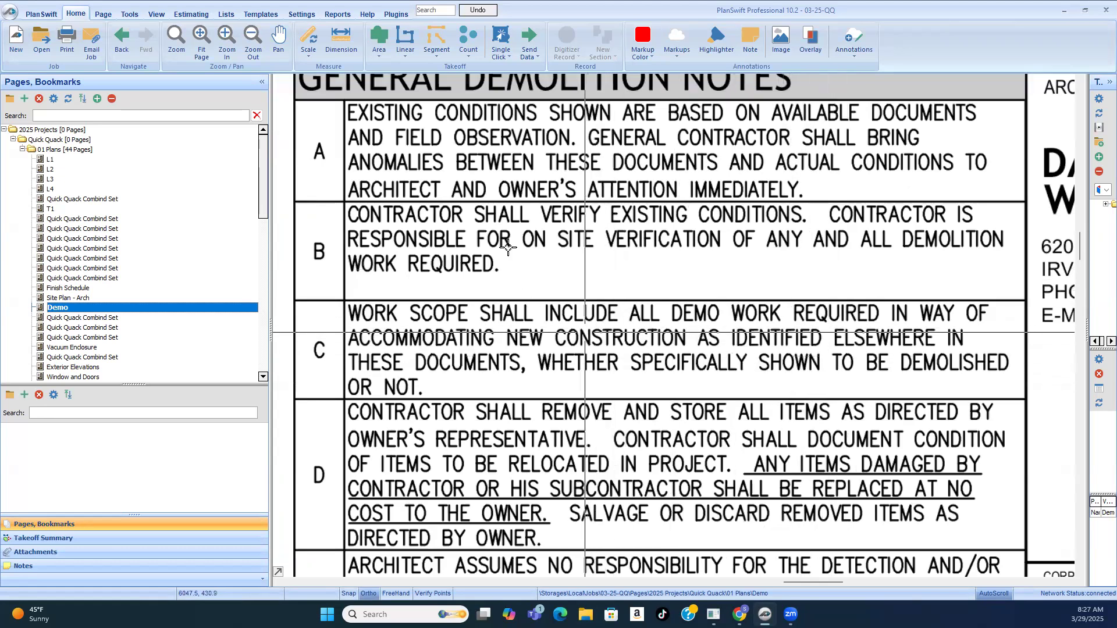
pyautogui.scroll(2, 597, 310)
pyautogui.scroll(-2, 598, 310)
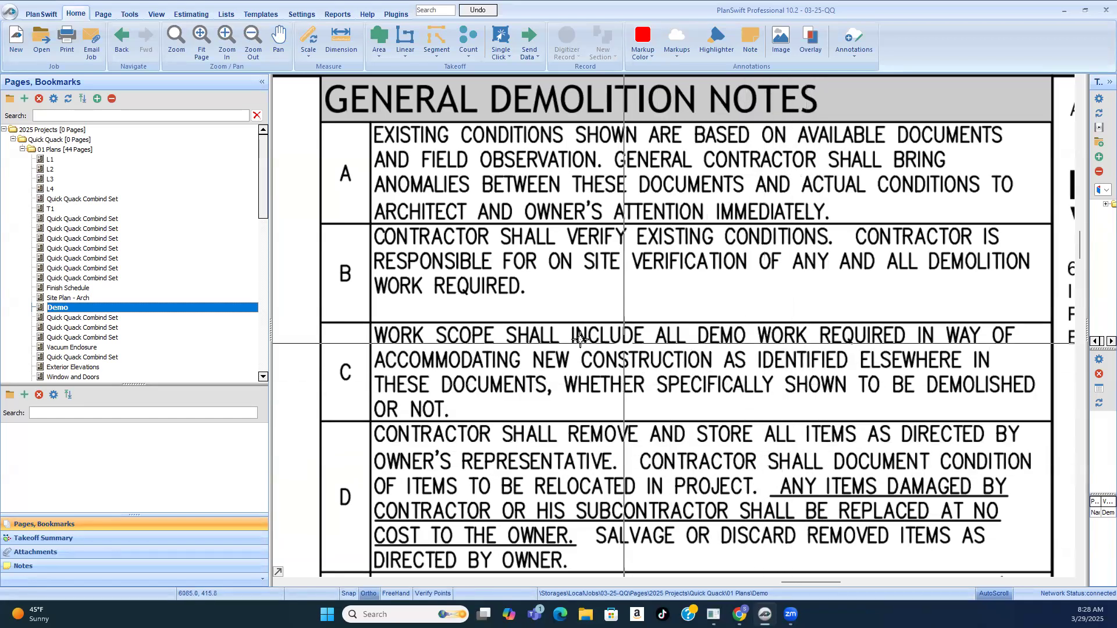
pyautogui.scroll(2, 539, 352)
pyautogui.scroll(-2, 503, 336)
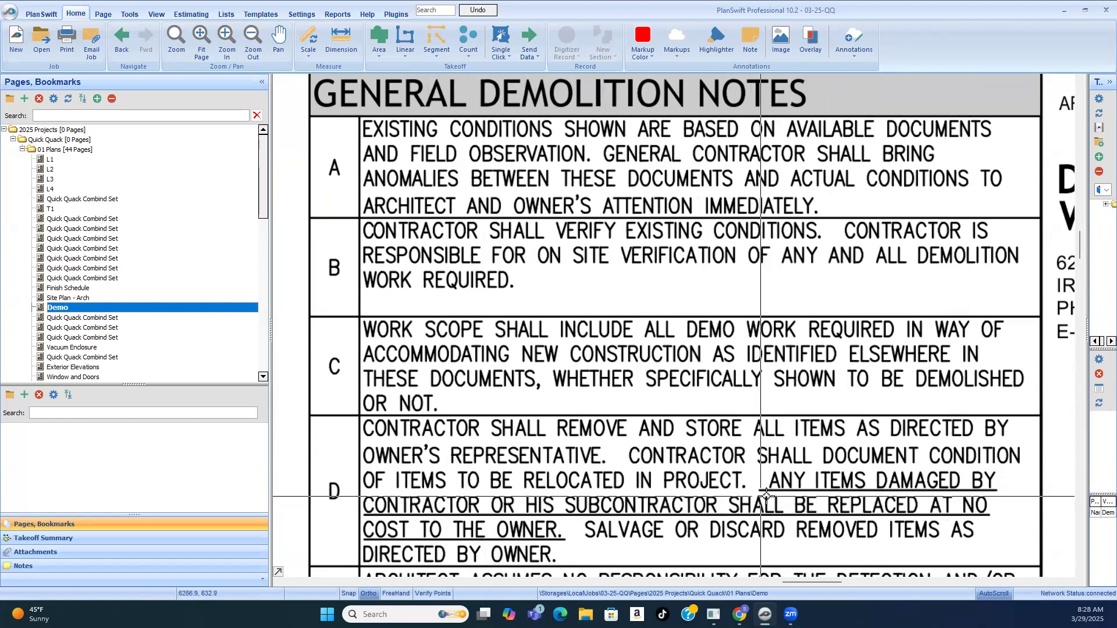
pyautogui.scroll(-3, 571, 319)
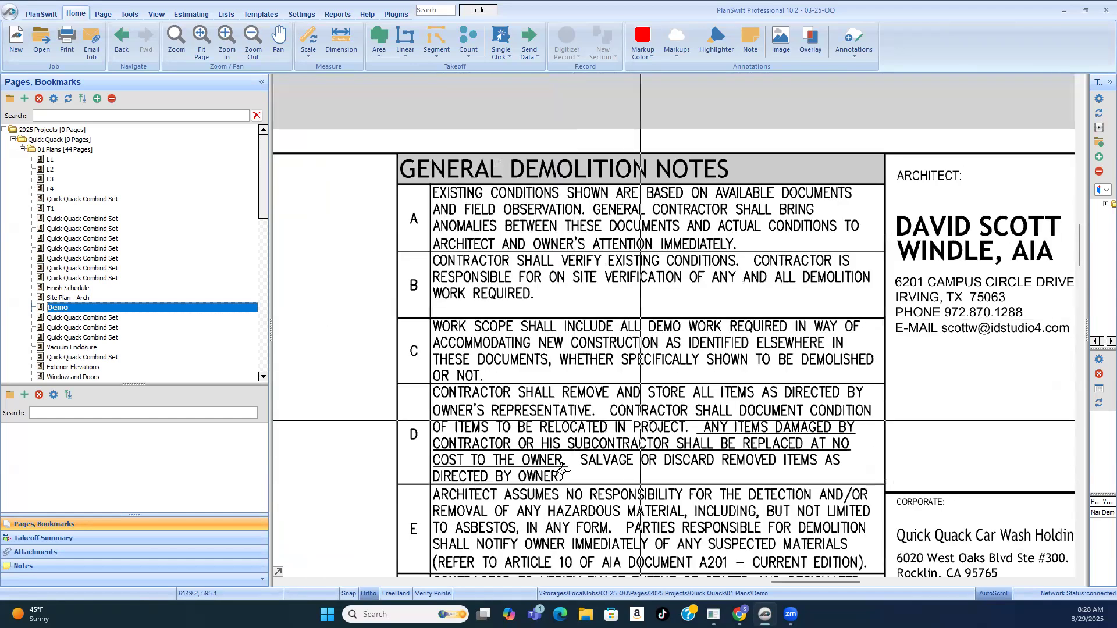
# Step: Review General Demolition Notes D and E on salvaged items and hazardous material responsibility
pyautogui.scroll(3, 574, 462)
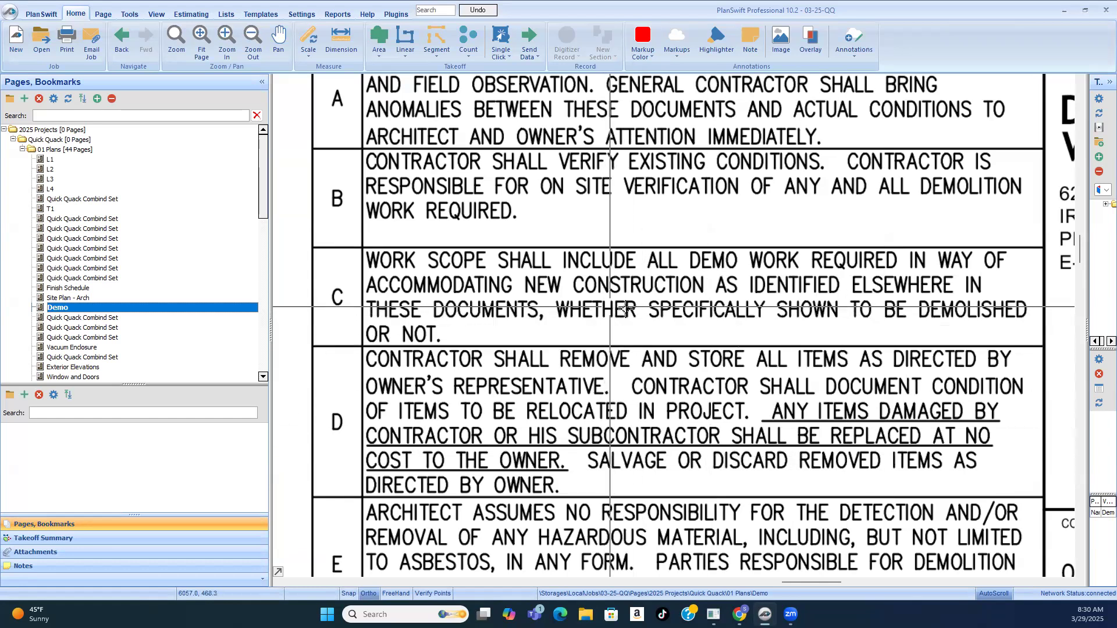
pyautogui.scroll(-3, 617, 301)
pyautogui.scroll(3, 586, 411)
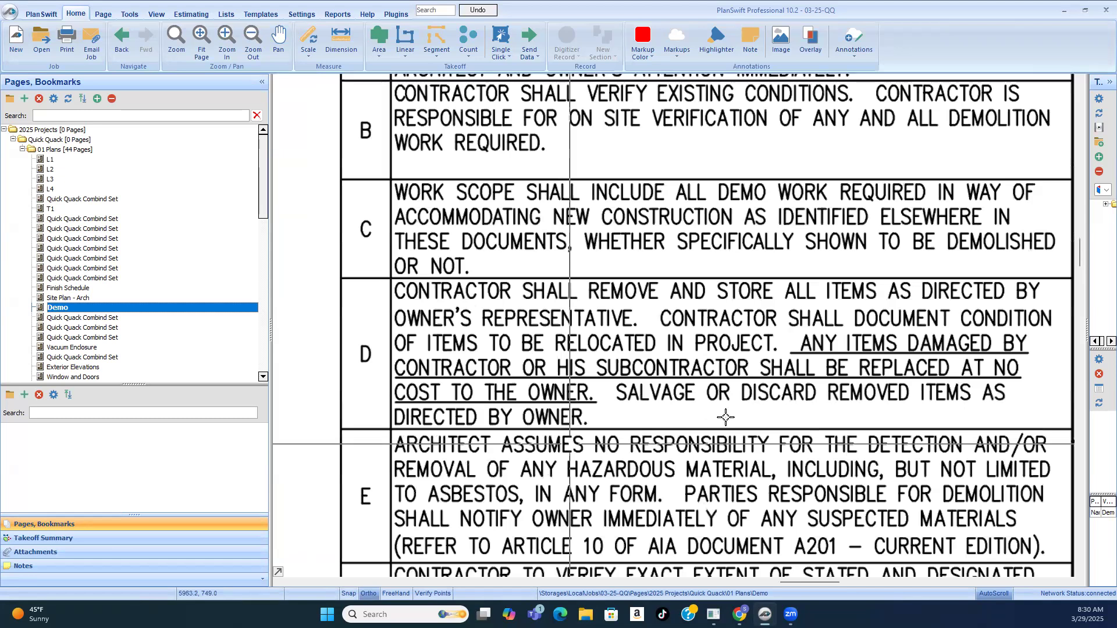
pyautogui.scroll(1, 857, 411)
pyautogui.scroll(-1, 773, 281)
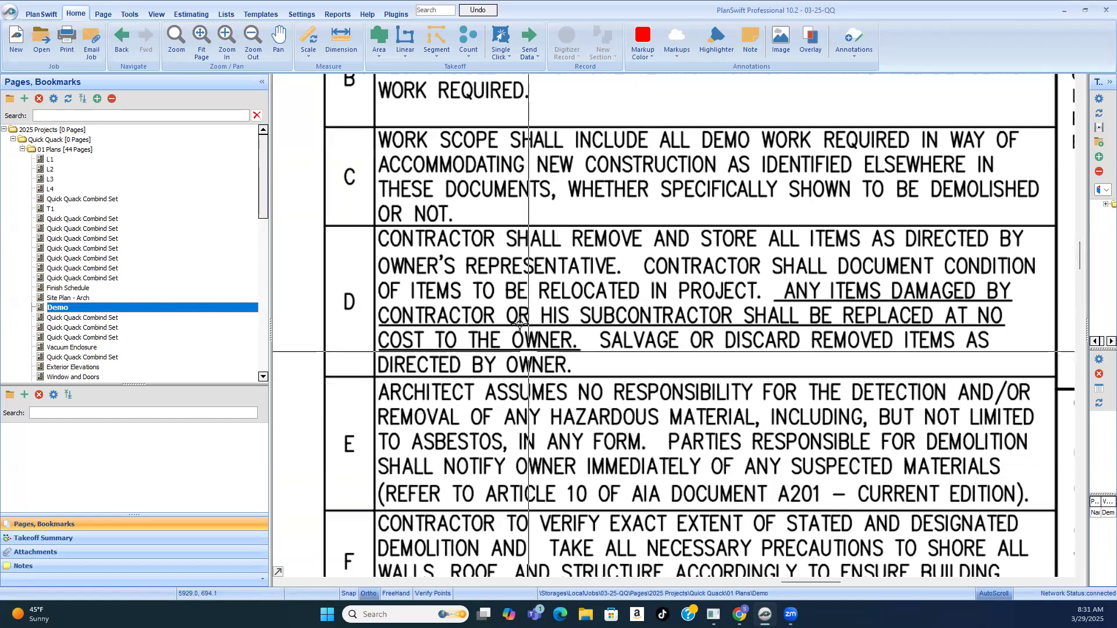
pyautogui.scroll(-1, 612, 439)
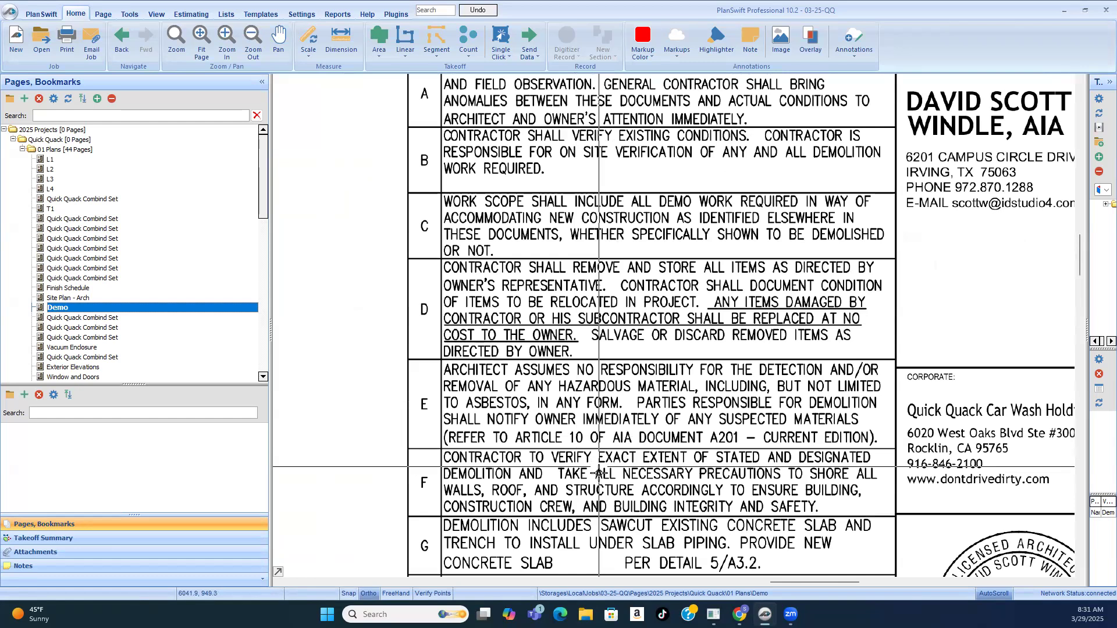
pyautogui.scroll(1, 601, 476)
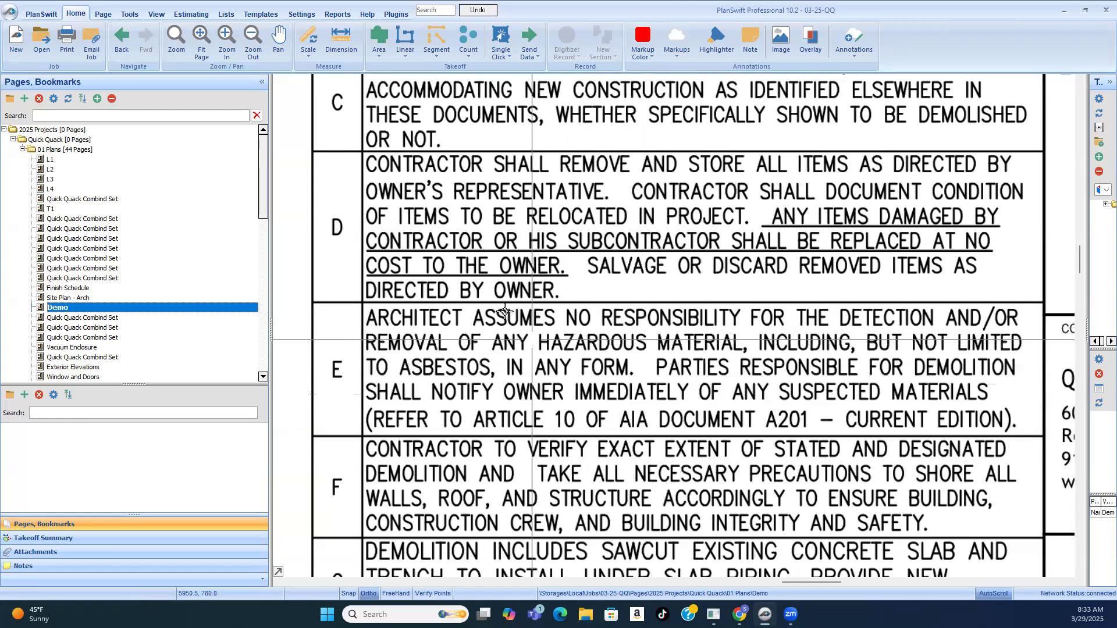
# Step: Read General Demolition Notes F through J and continue to the first Key Notes on window glazing and framing demolition
pyautogui.scroll(-2, 504, 312)
pyautogui.scroll(2, 554, 347)
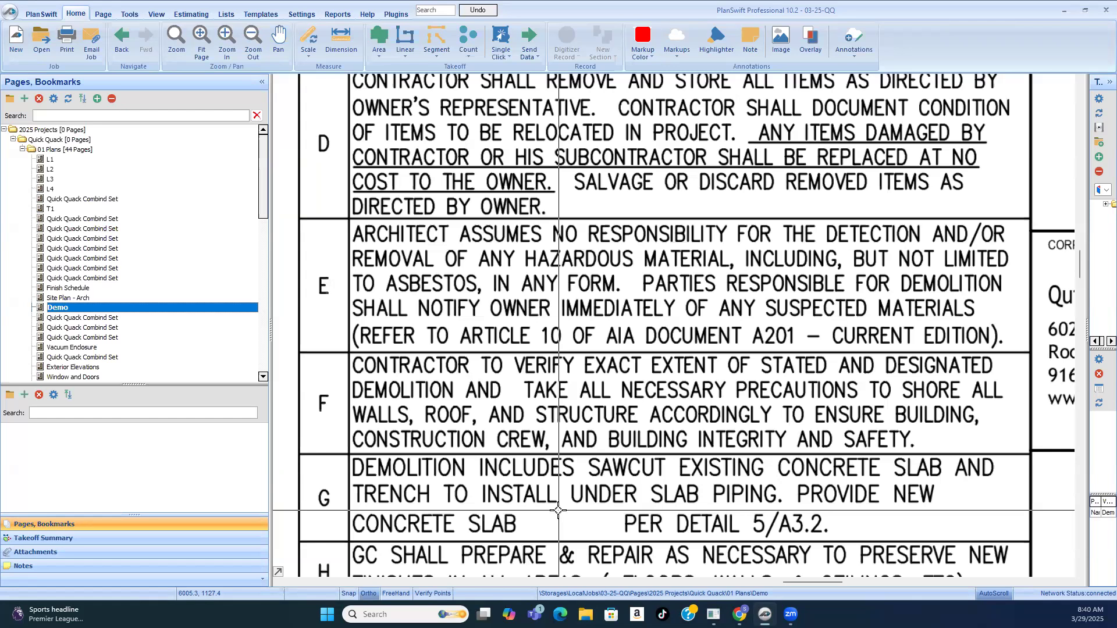
pyautogui.scroll(-3, 596, 463)
pyautogui.scroll(3, 597, 462)
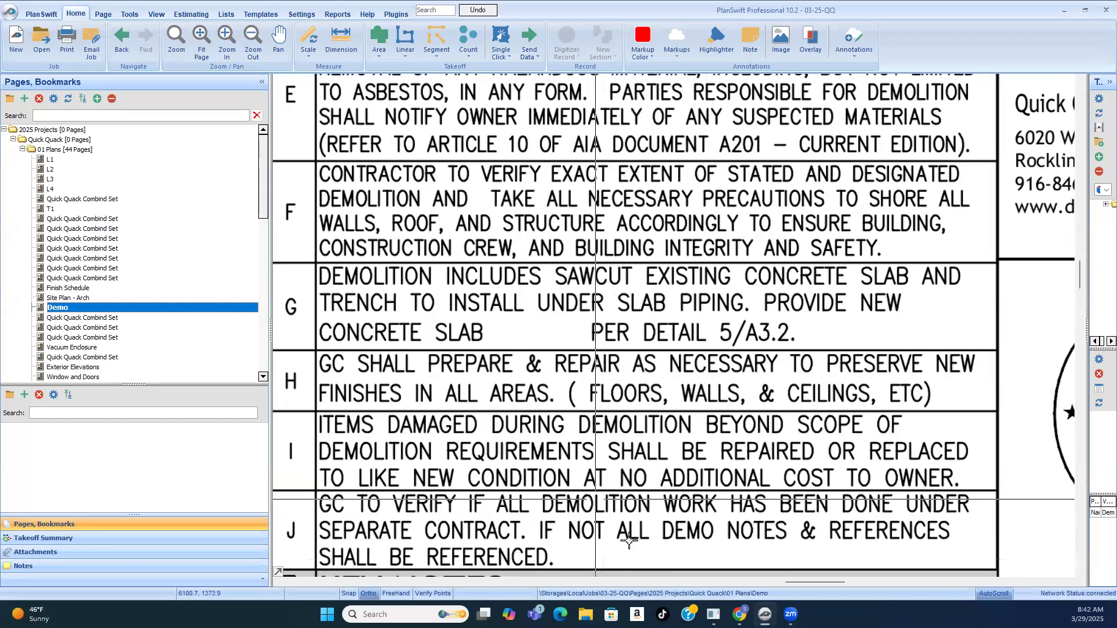
pyautogui.scroll(-3, 588, 331)
pyautogui.scroll(3, 612, 278)
pyautogui.scroll(-1, 612, 278)
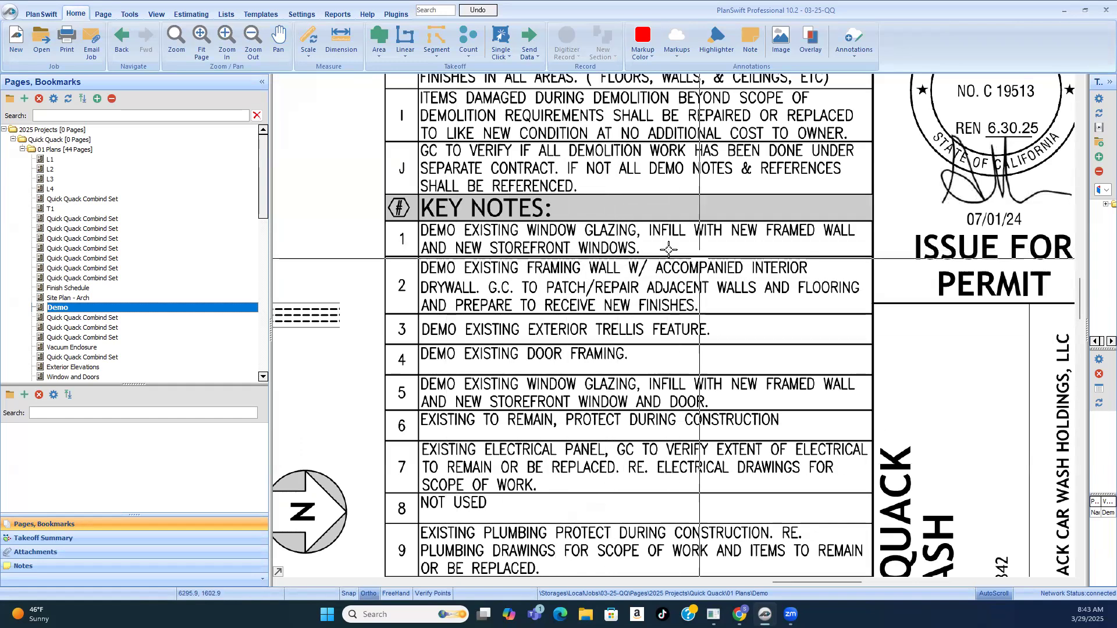
# Step: Read Key Notes 1 through 6, covering window glazing, framing wall, trellis and door framing demolition and items to protect
pyautogui.scroll(1, 733, 241)
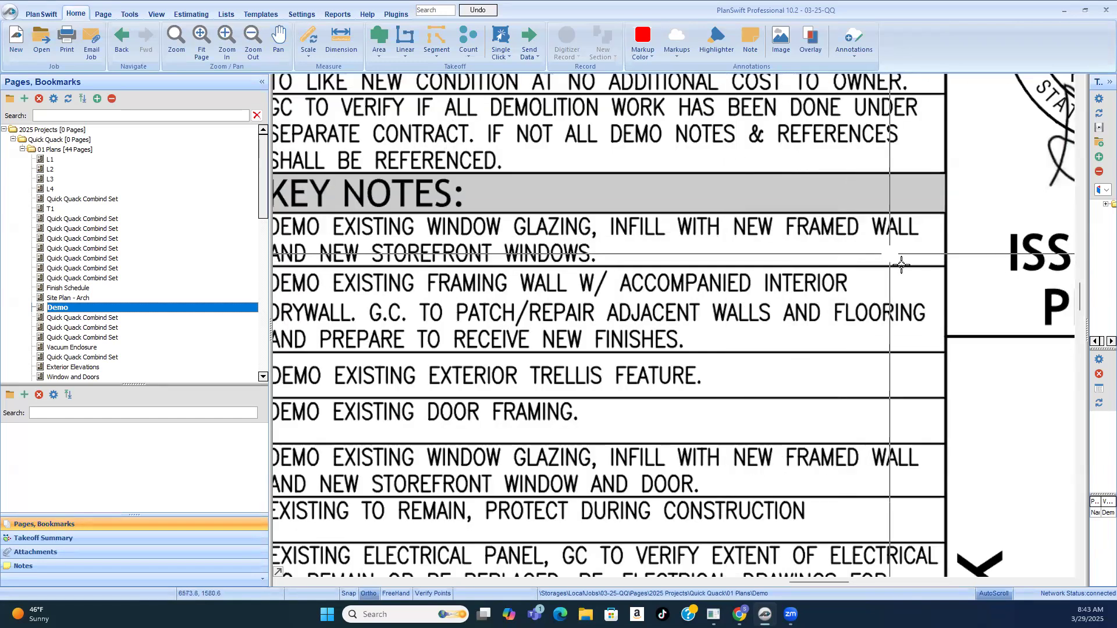
pyautogui.scroll(-1, 752, 269)
pyautogui.scroll(1, 621, 279)
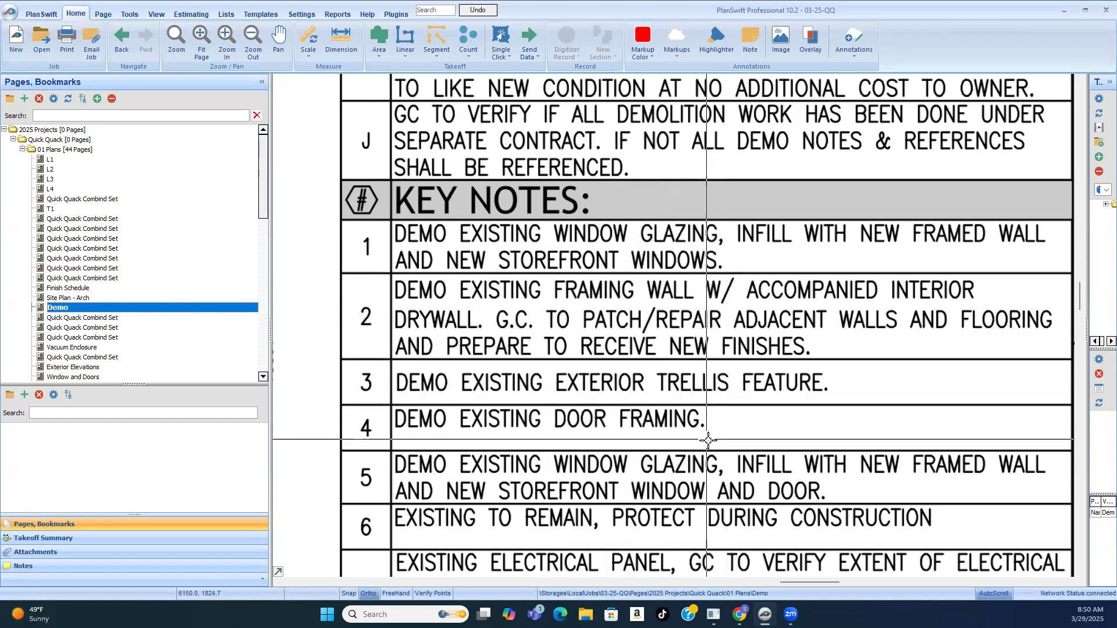
# Step: Locate the keynote 1 and 3 tags along the existing car wash building's walls on the architectural demo plan
pyautogui.scroll(-5, 528, 316)
pyautogui.scroll(5, 389, 461)
pyautogui.scroll(3, 463, 326)
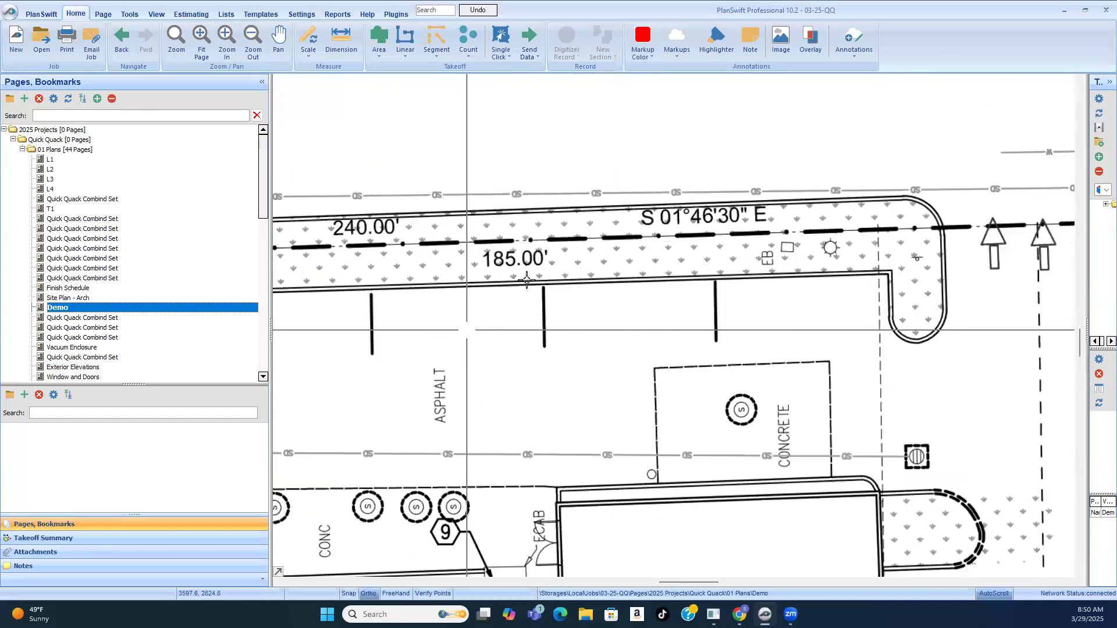
pyautogui.scroll(-2, 625, 258)
pyautogui.scroll(-2, 624, 258)
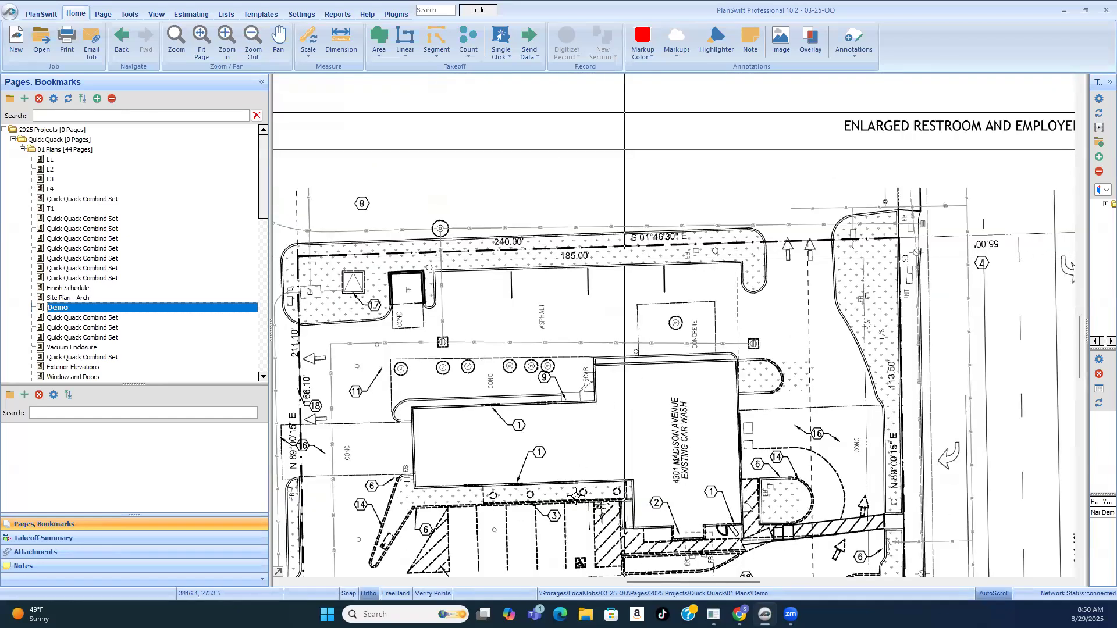
pyautogui.scroll(3, 563, 492)
pyautogui.scroll(2, 564, 492)
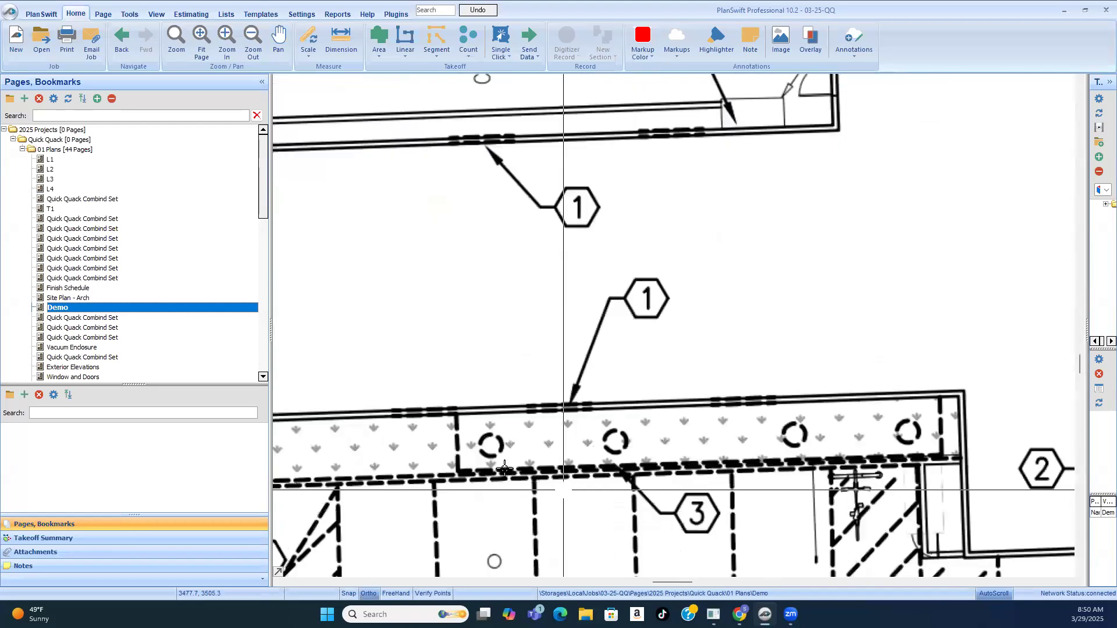
pyautogui.scroll(-3, 622, 288)
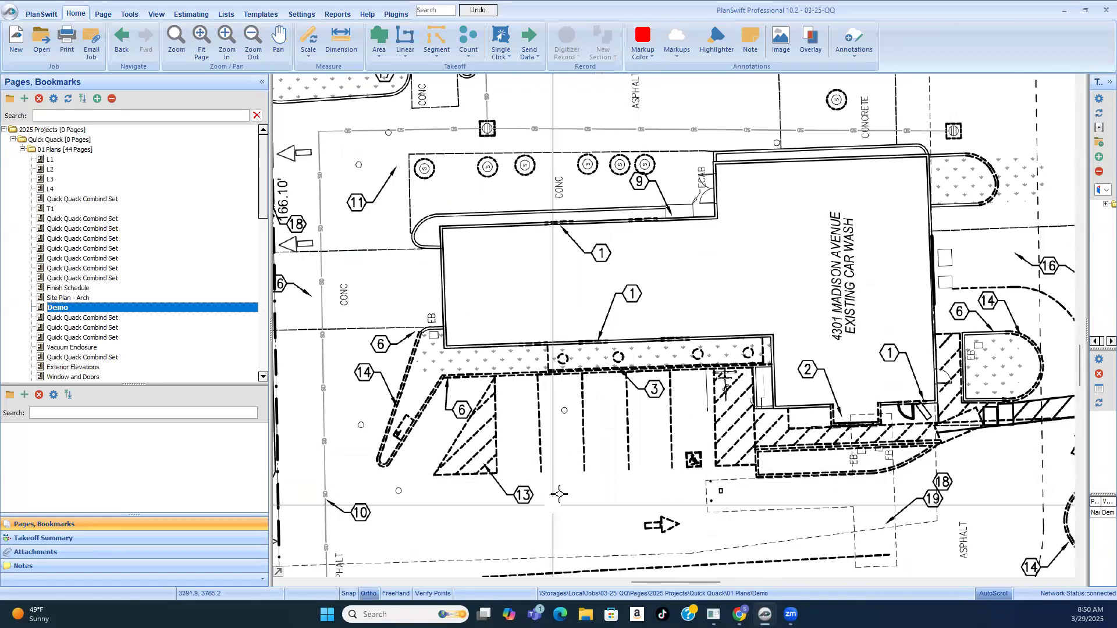
# Step: Survey the overall site demo plan, from the parking and vacuum stalls to the building and surrounding curbs
pyautogui.scroll(-1, 473, 276)
pyautogui.scroll(-1, 605, 346)
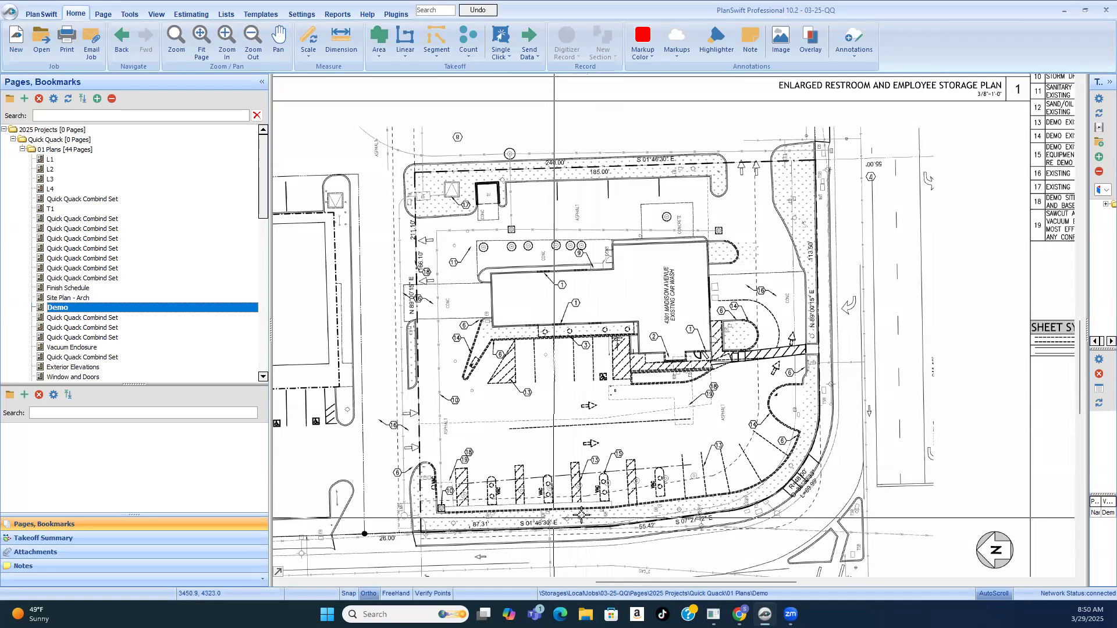
pyautogui.scroll(5, 560, 502)
pyautogui.scroll(-3, 551, 437)
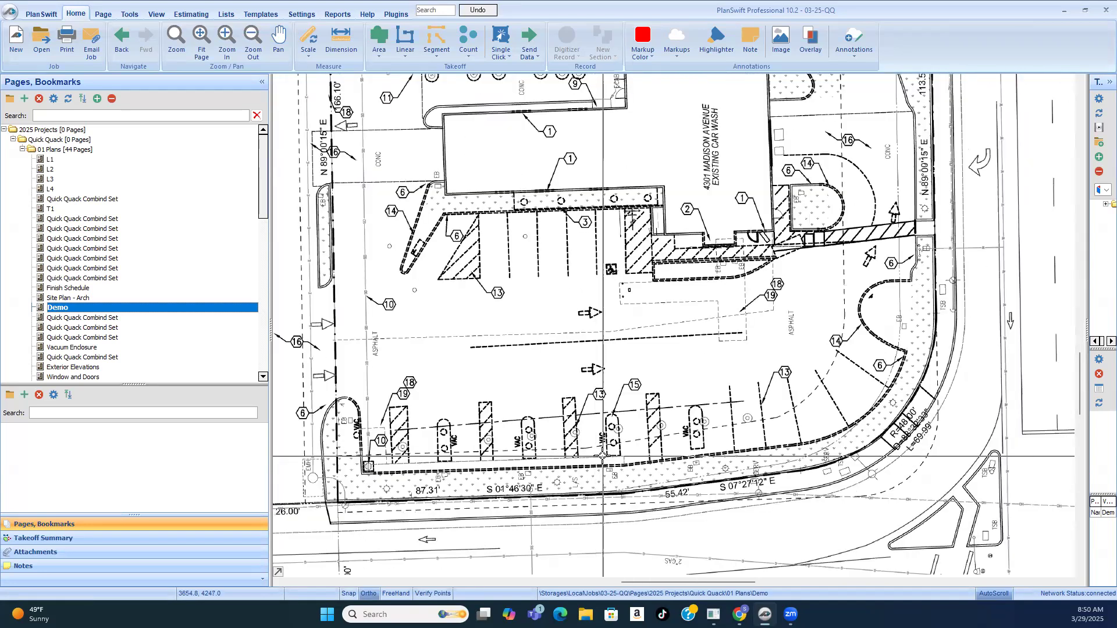
pyautogui.scroll(-1, 603, 456)
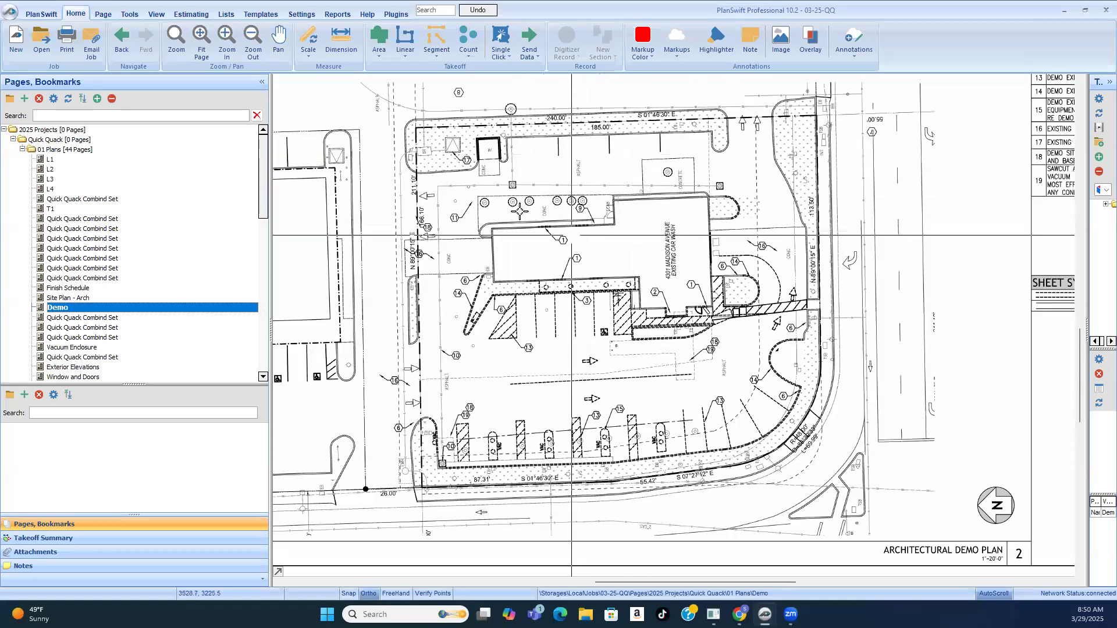
pyautogui.scroll(1, 668, 238)
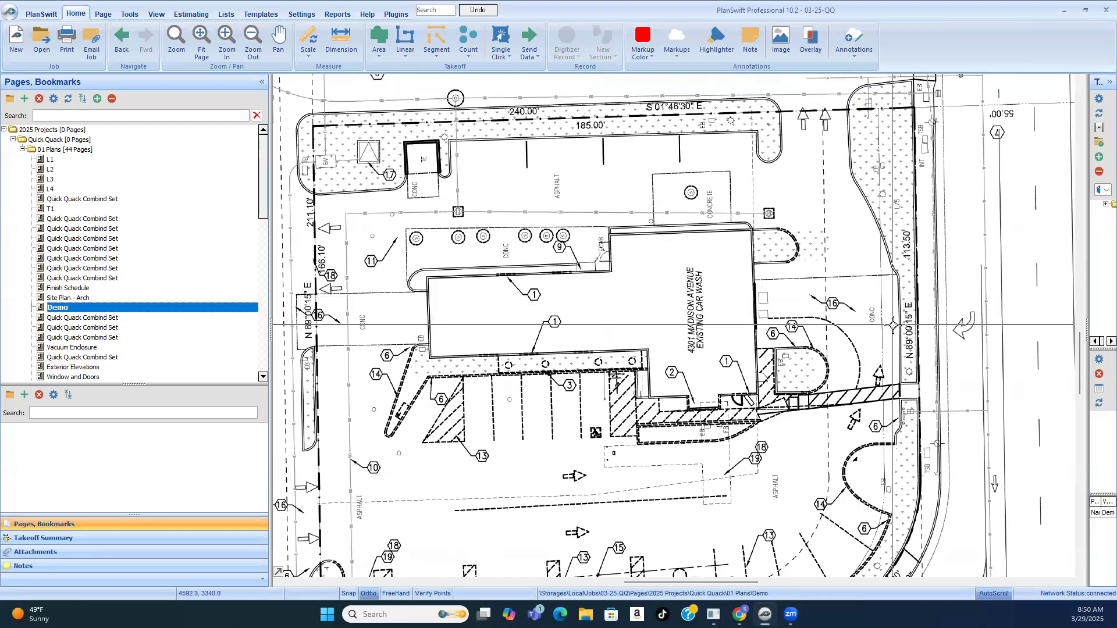
# Step: Compare Key Notes 12 through 19 with the driveway, curb and paving tags around the car wash building
pyautogui.scroll(-4, 893, 325)
pyautogui.scroll(3, 954, 214)
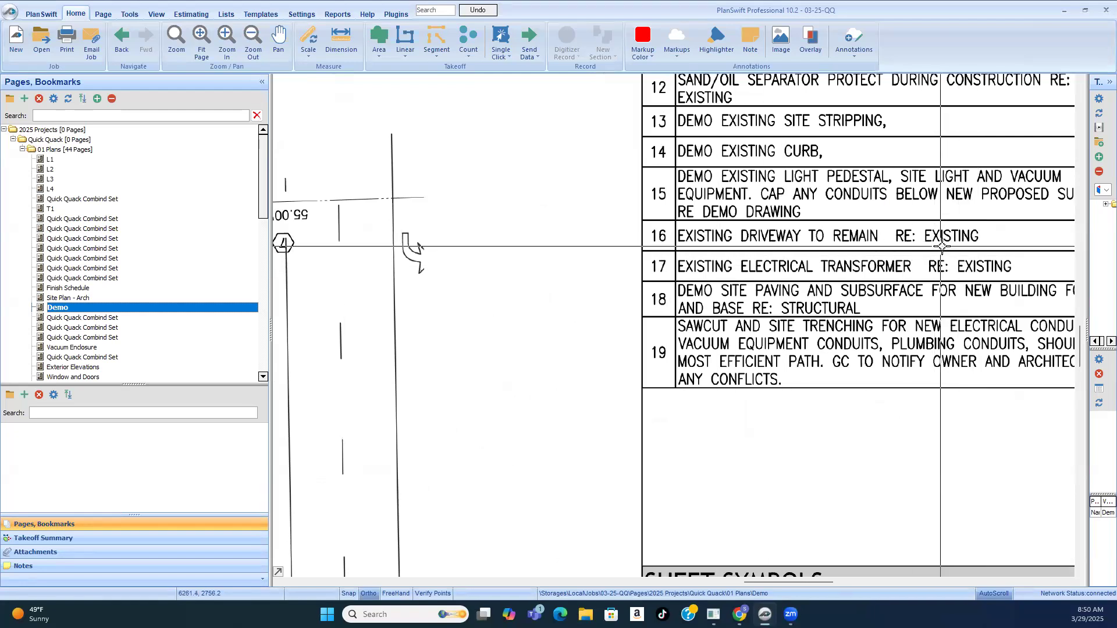
pyautogui.scroll(-1, 957, 249)
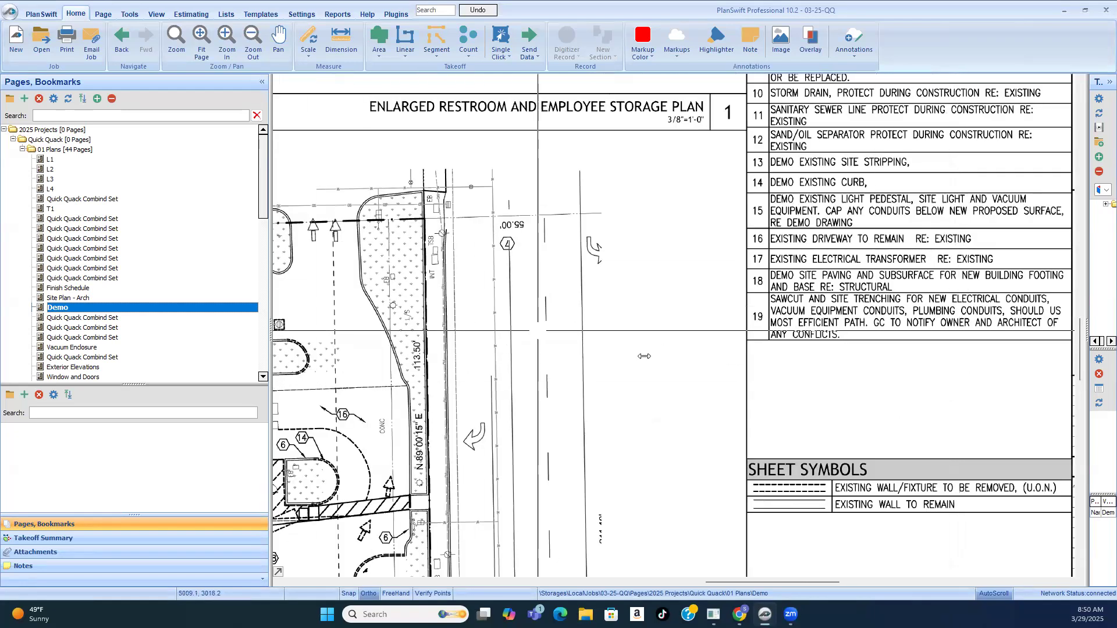
pyautogui.scroll(-1, 552, 518)
pyautogui.scroll(2, 445, 429)
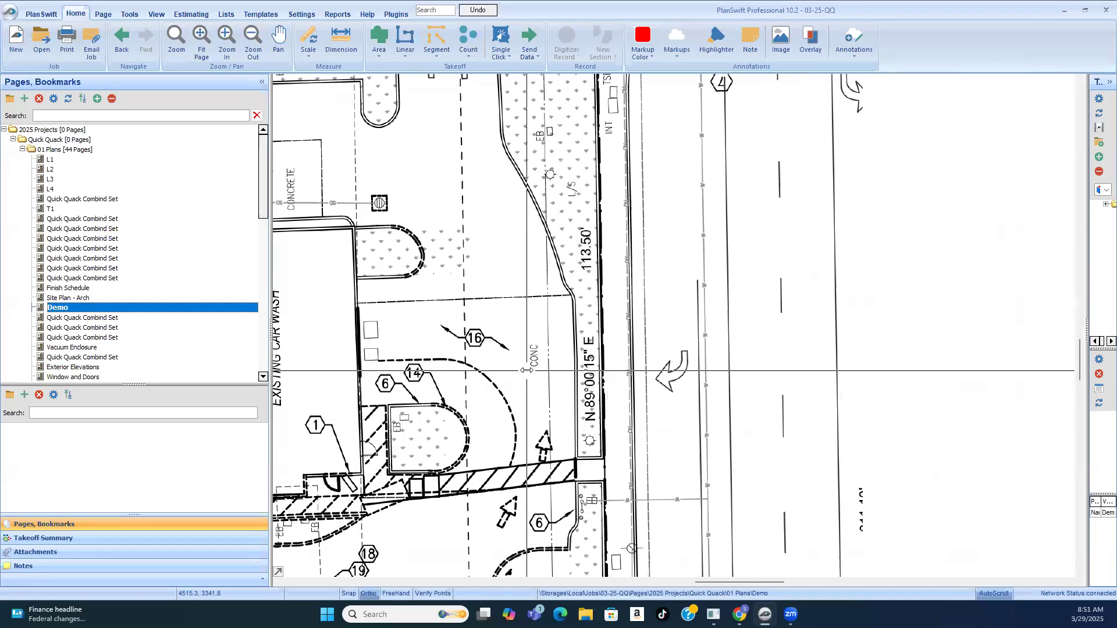
pyautogui.scroll(-5, 526, 367)
pyautogui.scroll(2, 377, 394)
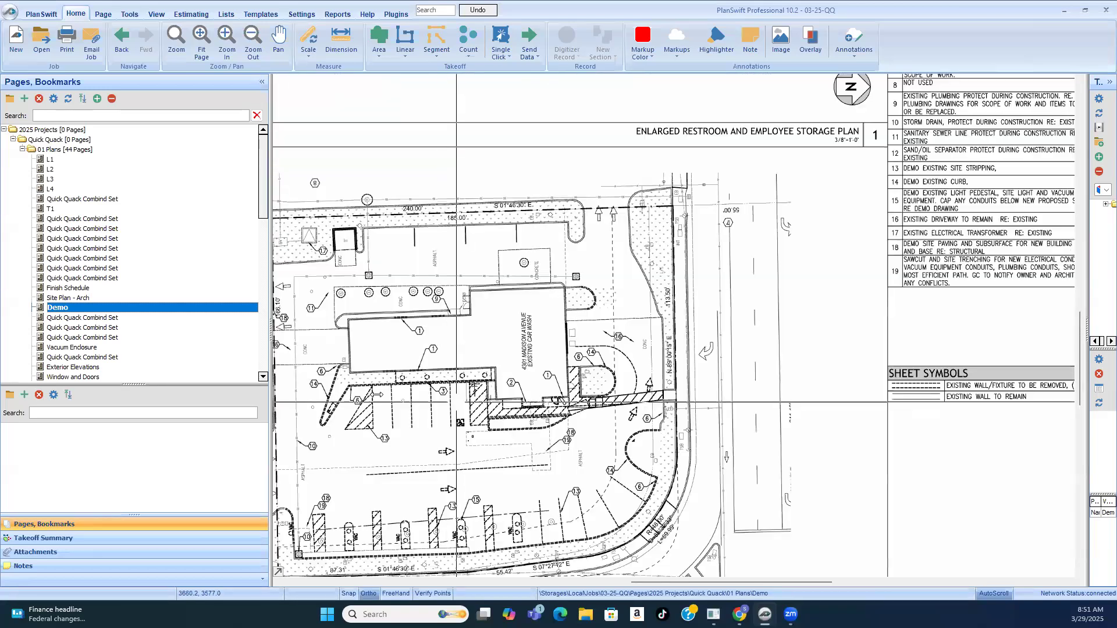
pyautogui.scroll(2, 386, 386)
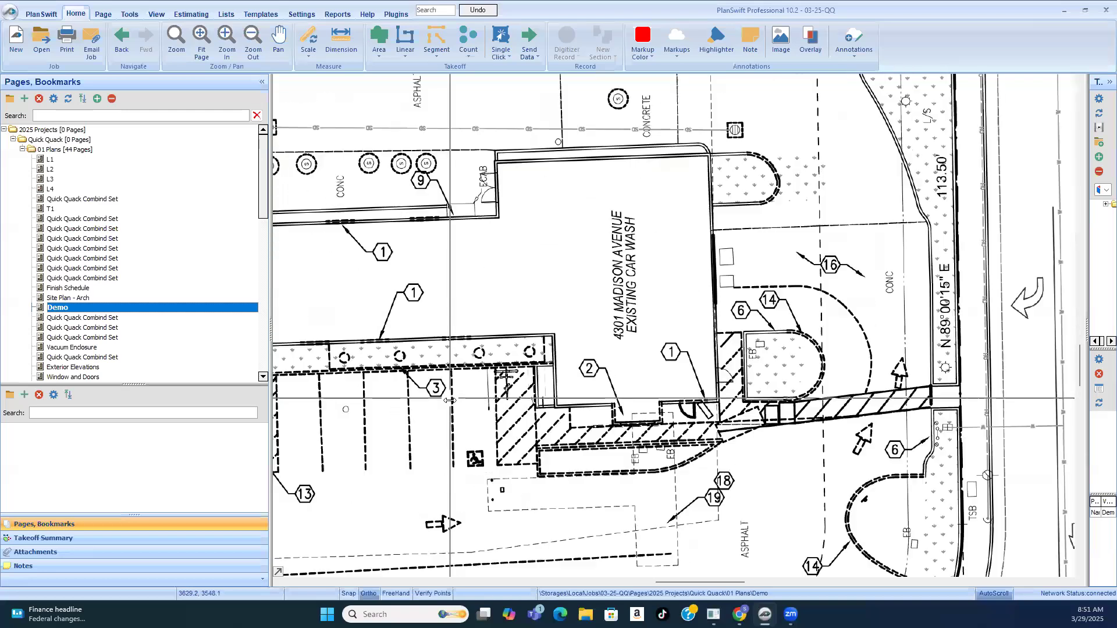
# Step: Review Key Notes 1 through 12 again, focusing on the framing wall and exterior trellis demolition
pyautogui.scroll(-4, 387, 385)
pyautogui.scroll(3, 638, 265)
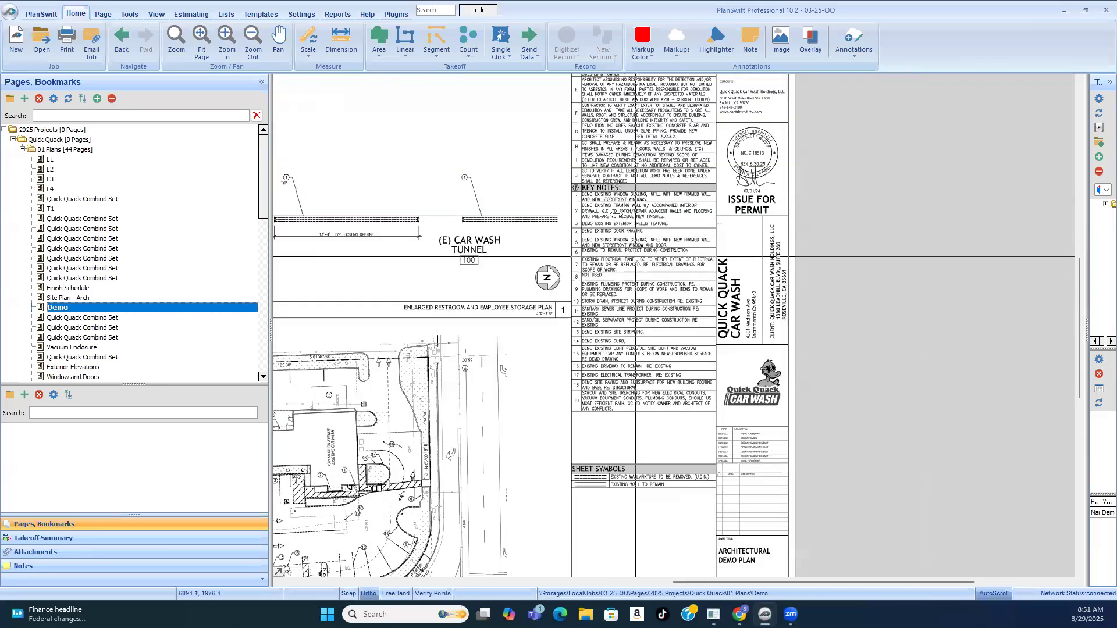
pyautogui.scroll(2, 636, 256)
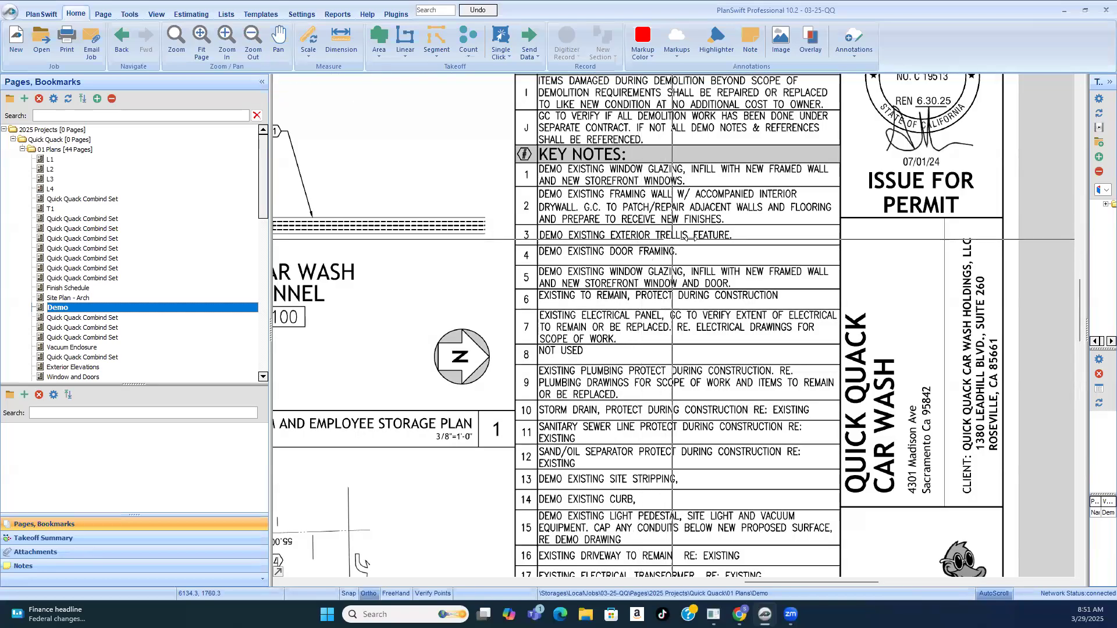
pyautogui.scroll(1, 651, 251)
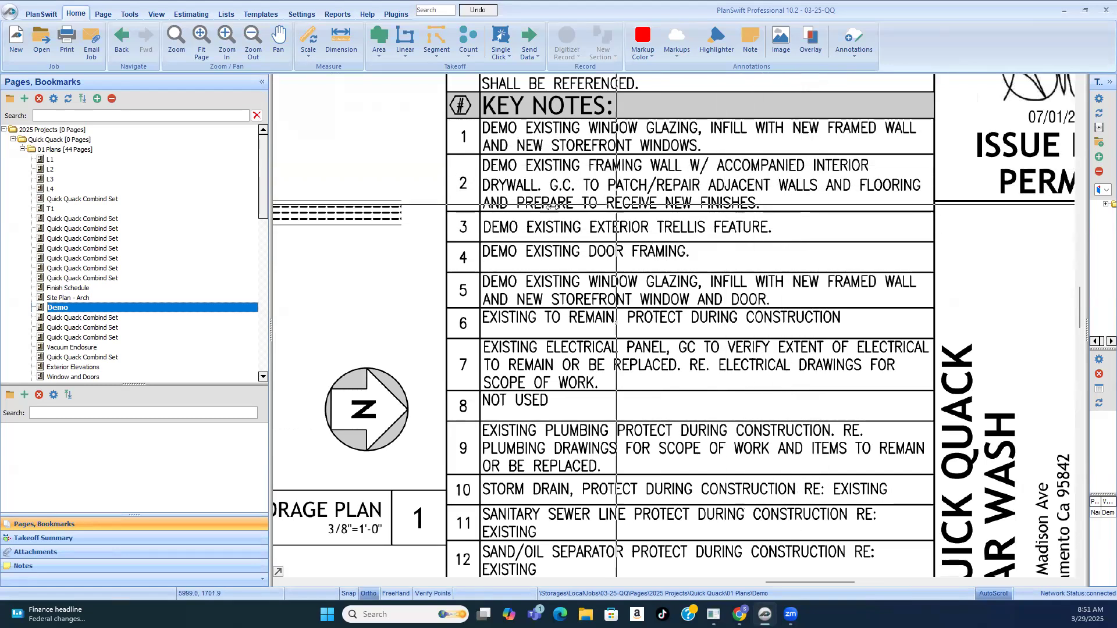
# Step: Examine the dashed wall openings tagged with keynote 1 on both long walls of the car wash building
pyautogui.scroll(-4, 695, 200)
pyautogui.scroll(4, 305, 390)
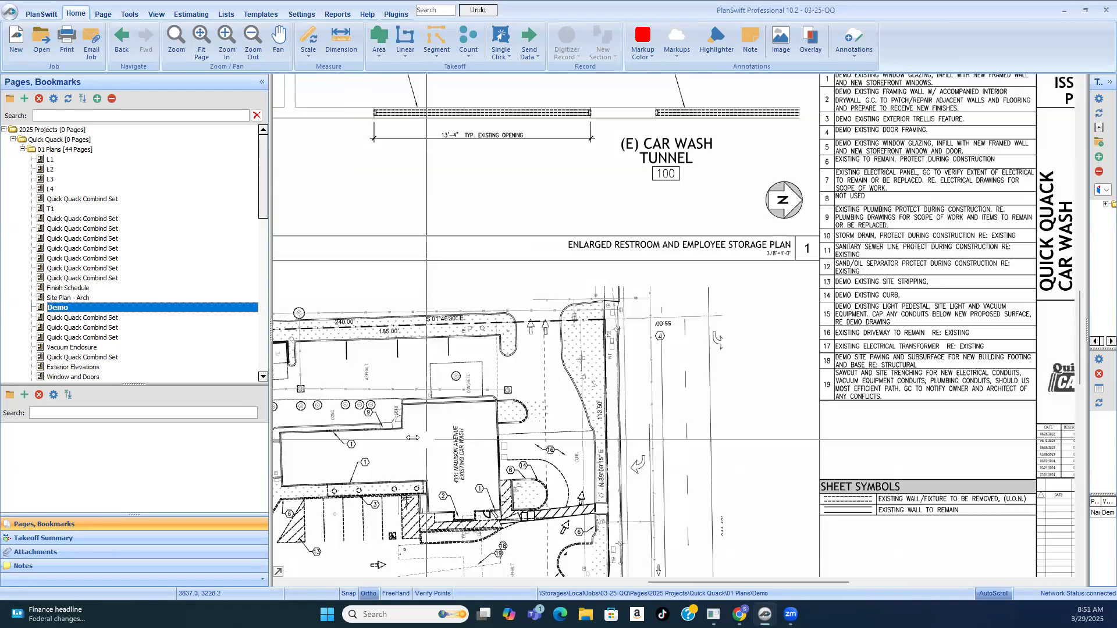
pyautogui.scroll(3, 306, 390)
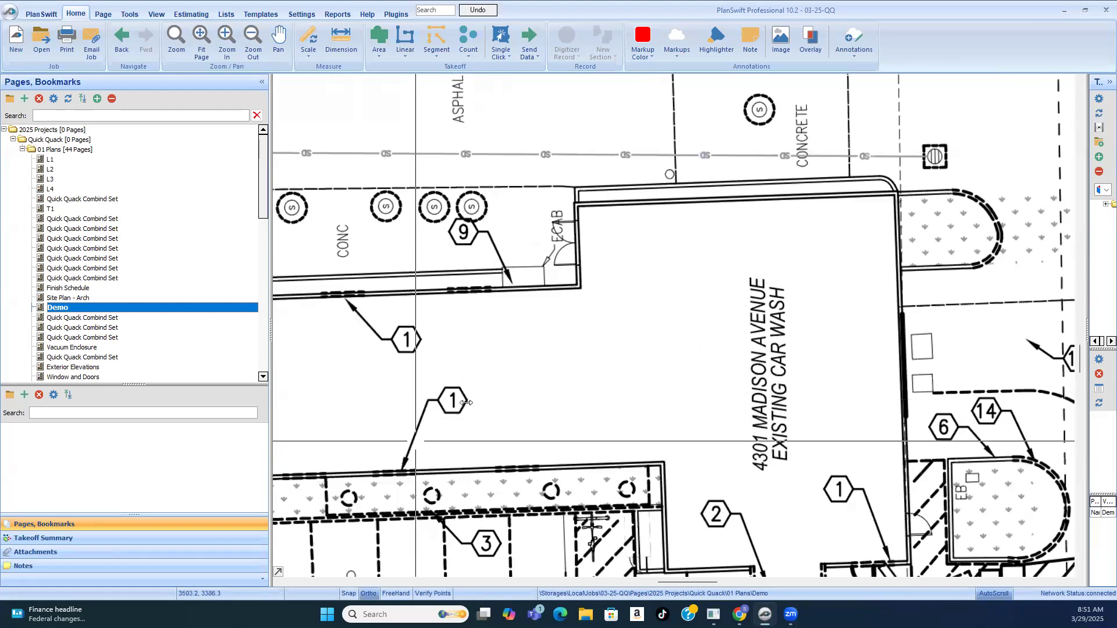
pyautogui.scroll(2, 451, 394)
pyautogui.scroll(-1, 542, 375)
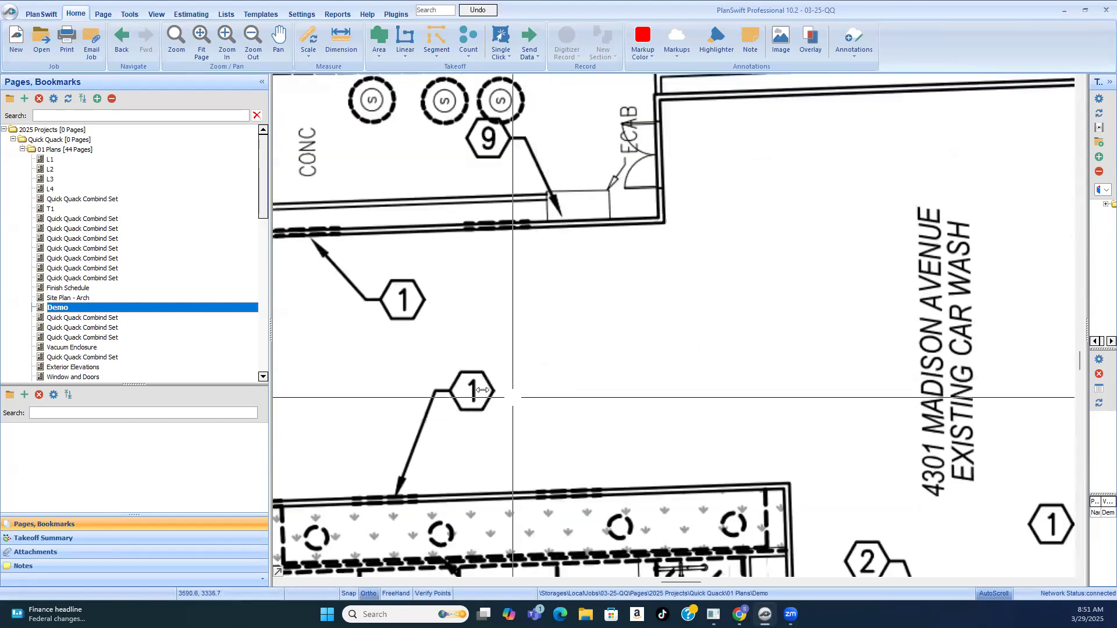
pyautogui.scroll(-1, 430, 369)
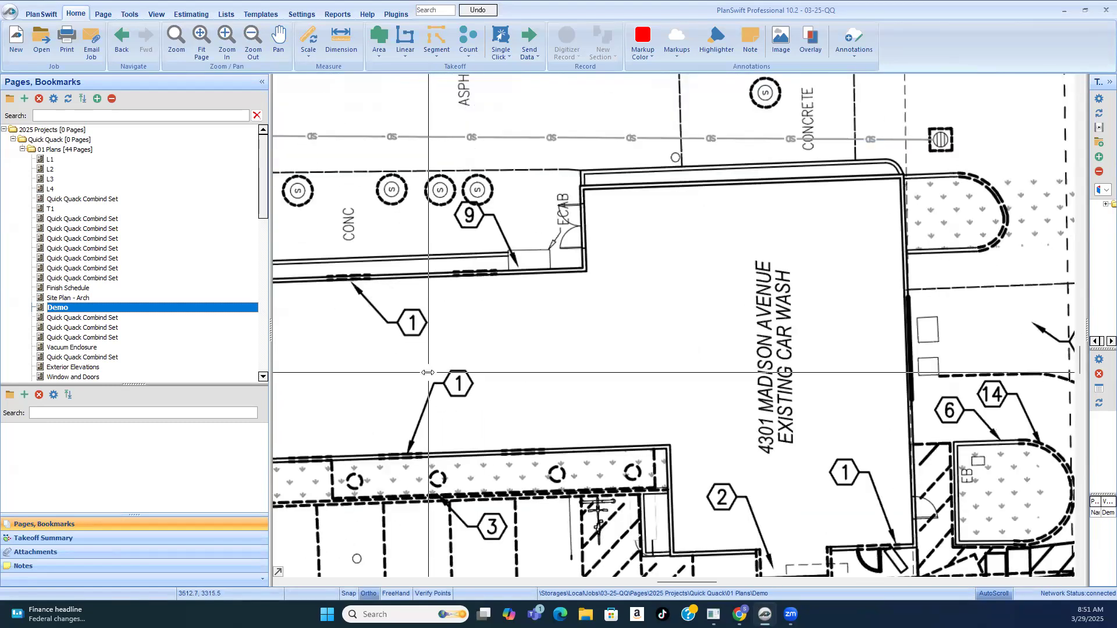
pyautogui.scroll(-1, 445, 388)
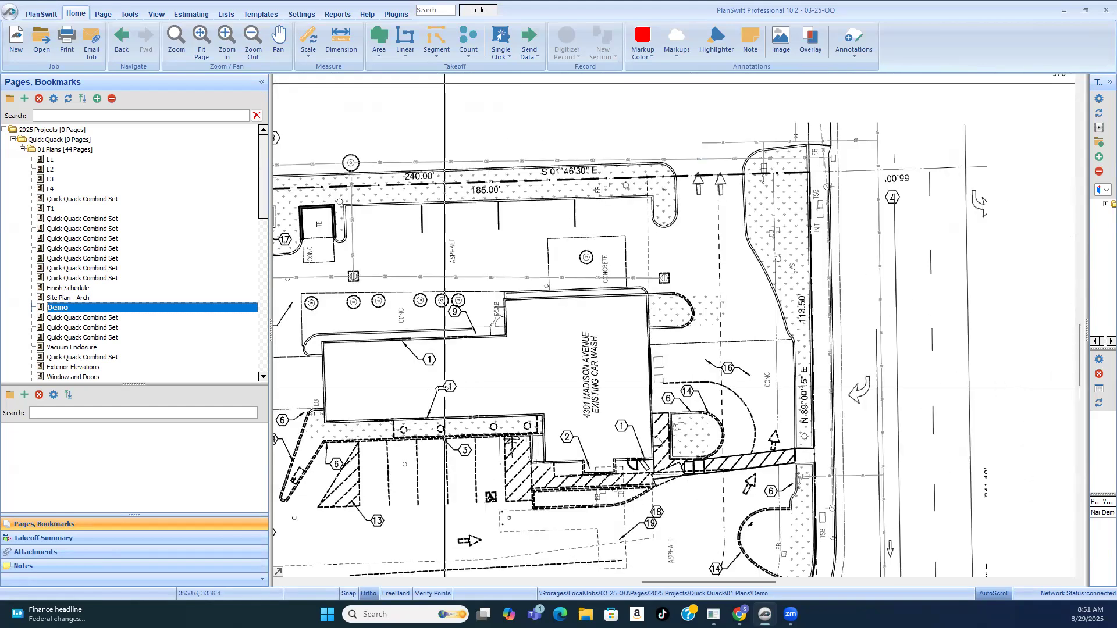
# Step: Reread Key Note 1 on demolishing window glazing and infilling with new framed wall and storefront windows
pyautogui.scroll(-2, 445, 388)
pyautogui.scroll(1, 795, 123)
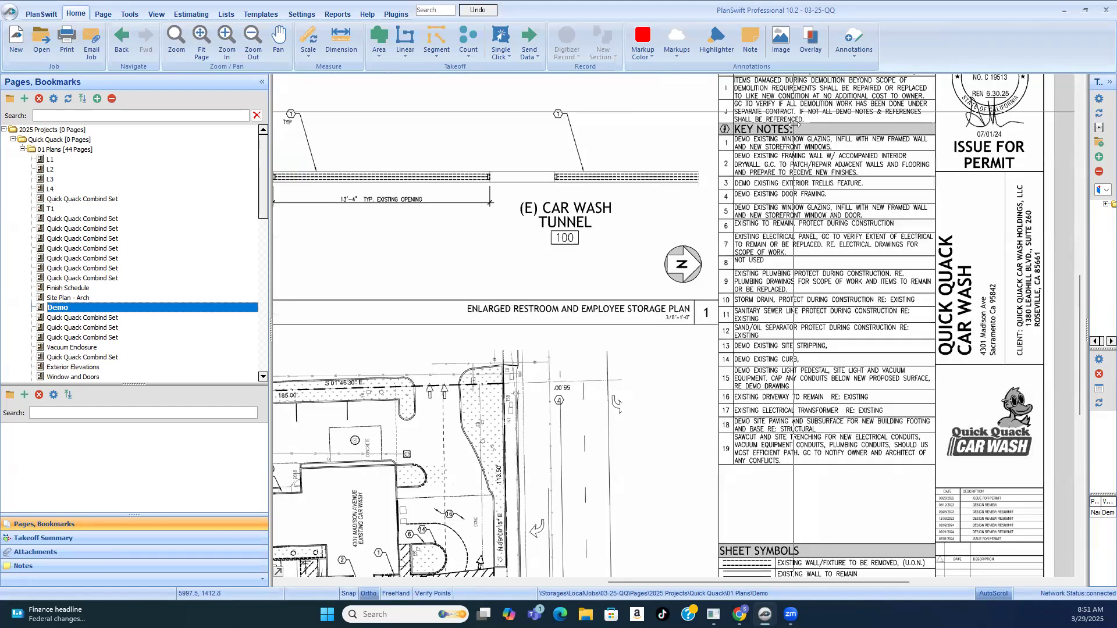
pyautogui.scroll(3, 795, 123)
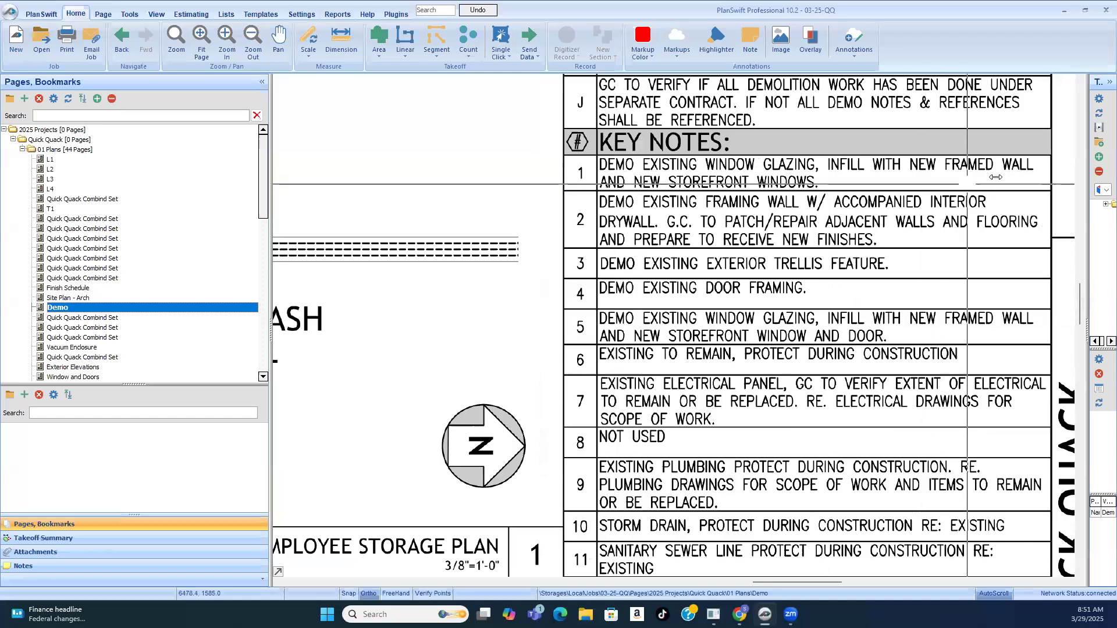
pyautogui.scroll(1, 996, 177)
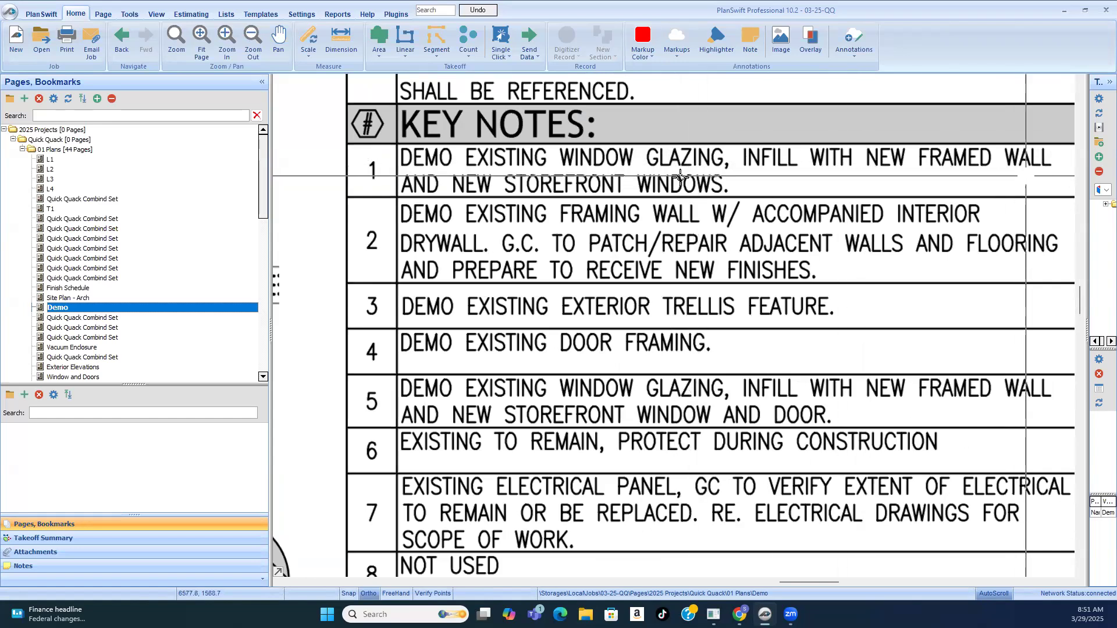
pyautogui.scroll(-4, 826, 168)
pyautogui.scroll(3, 835, 192)
# Step: Inspect up close the dashed window segment marked by a keynote 1 tag on the building wall
pyautogui.scroll(-2, 841, 207)
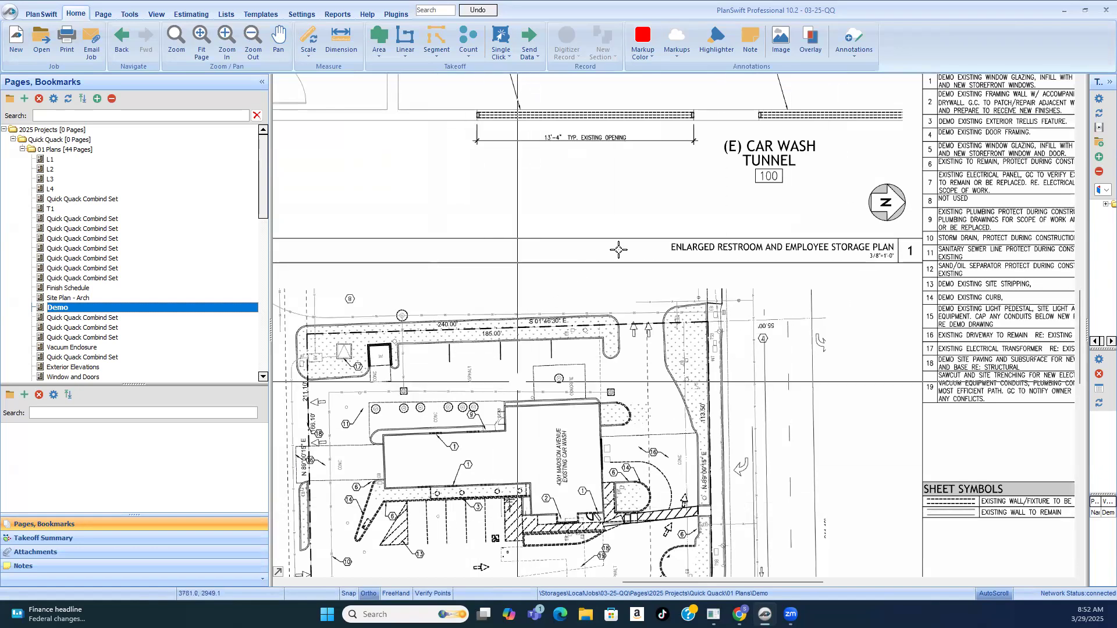
pyautogui.scroll(-1, 670, 248)
pyautogui.scroll(1, 566, 426)
pyautogui.scroll(1, 566, 426)
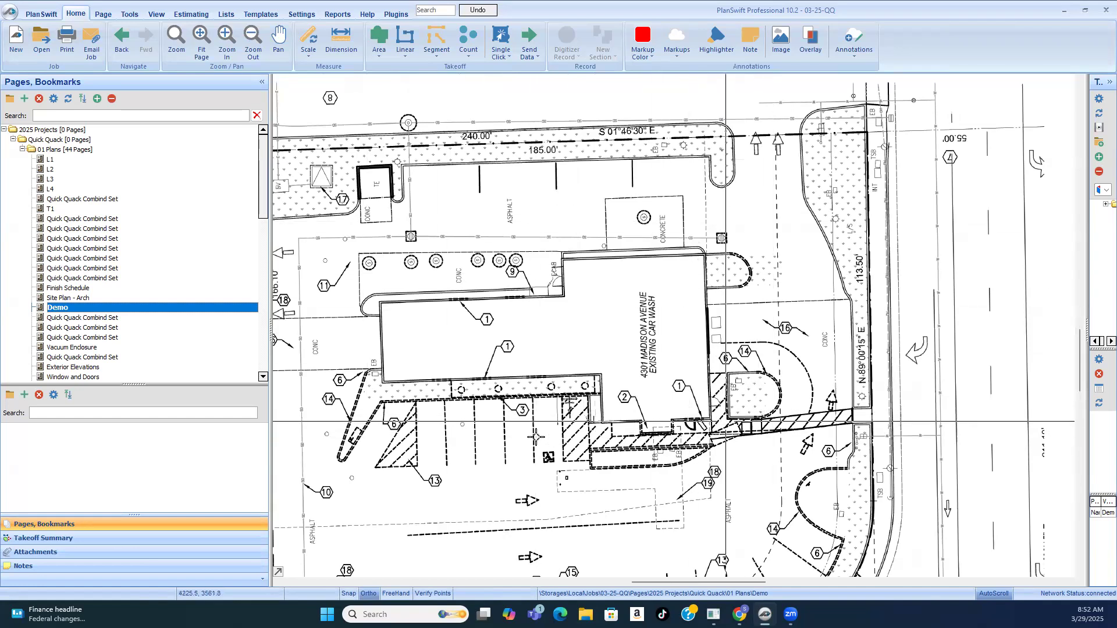
pyautogui.scroll(-1, 416, 422)
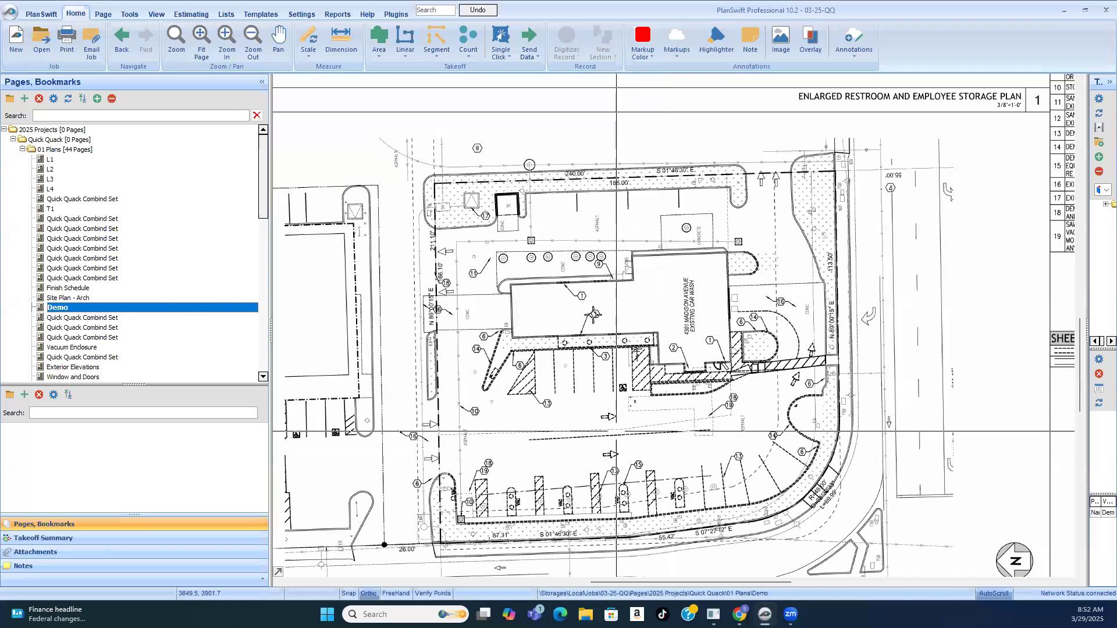
pyautogui.scroll(5, 597, 337)
pyautogui.scroll(5, 488, 150)
pyautogui.scroll(-2, 738, 242)
pyautogui.scroll(4, 625, 174)
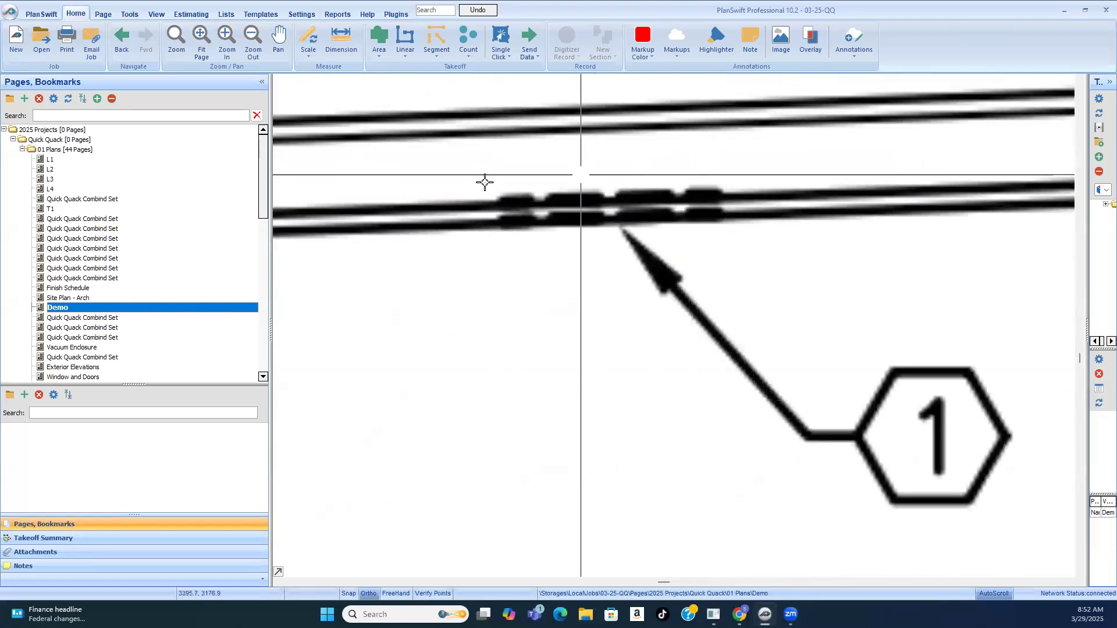
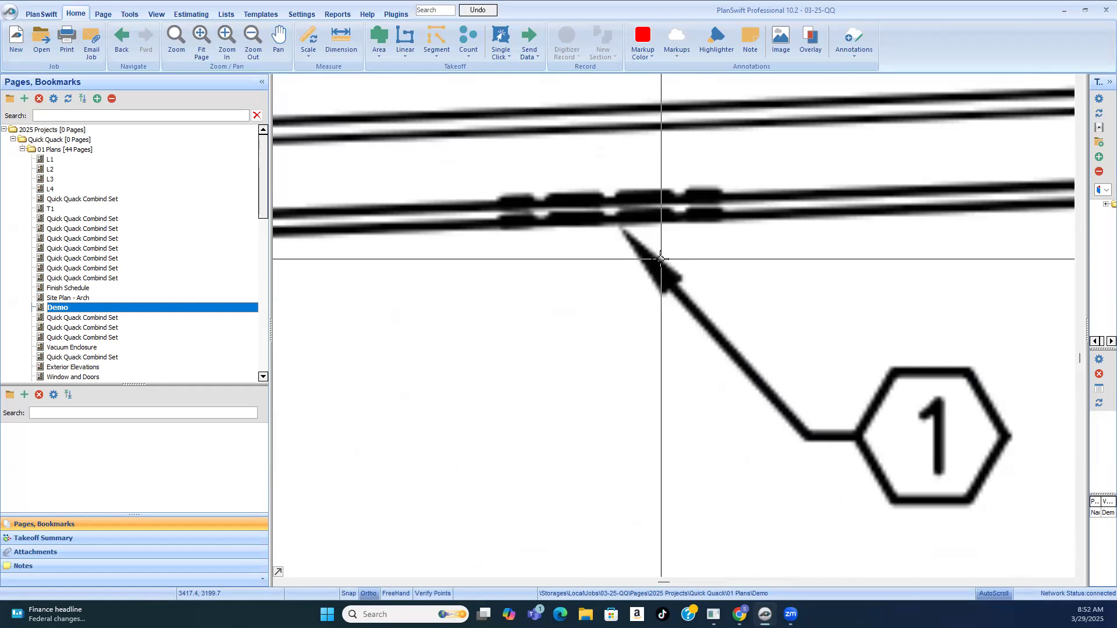
# Step: Examine the two dashed window openings on the building wall between the keynote 1 and keynote 9 tags
pyautogui.scroll(-3, 635, 231)
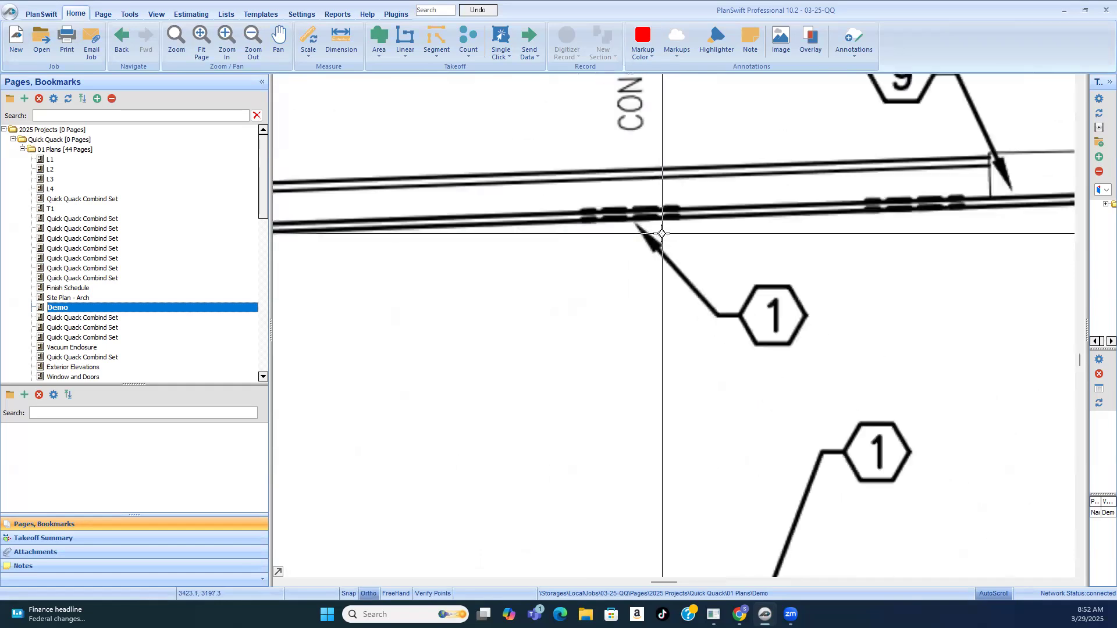
pyautogui.scroll(-2, 662, 233)
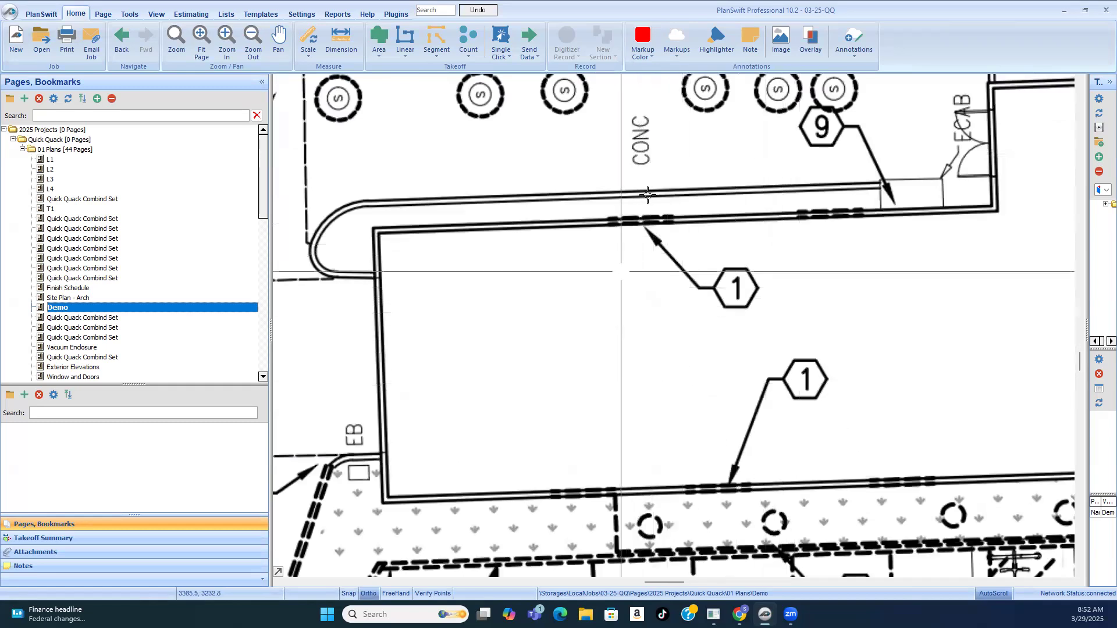
pyautogui.scroll(1, 655, 227)
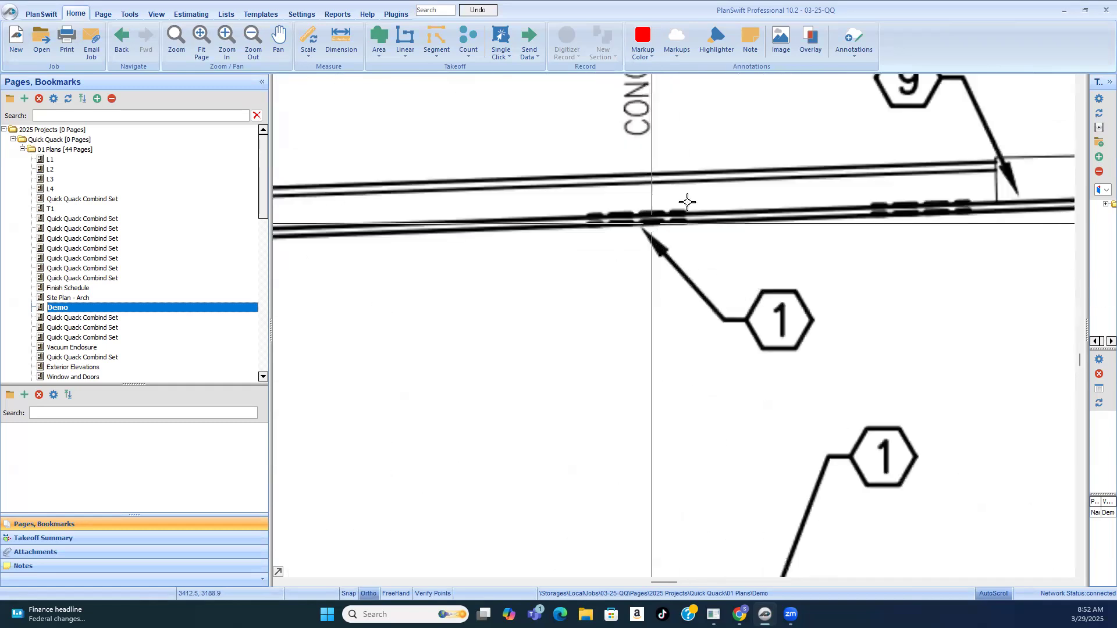
pyautogui.scroll(1, 687, 202)
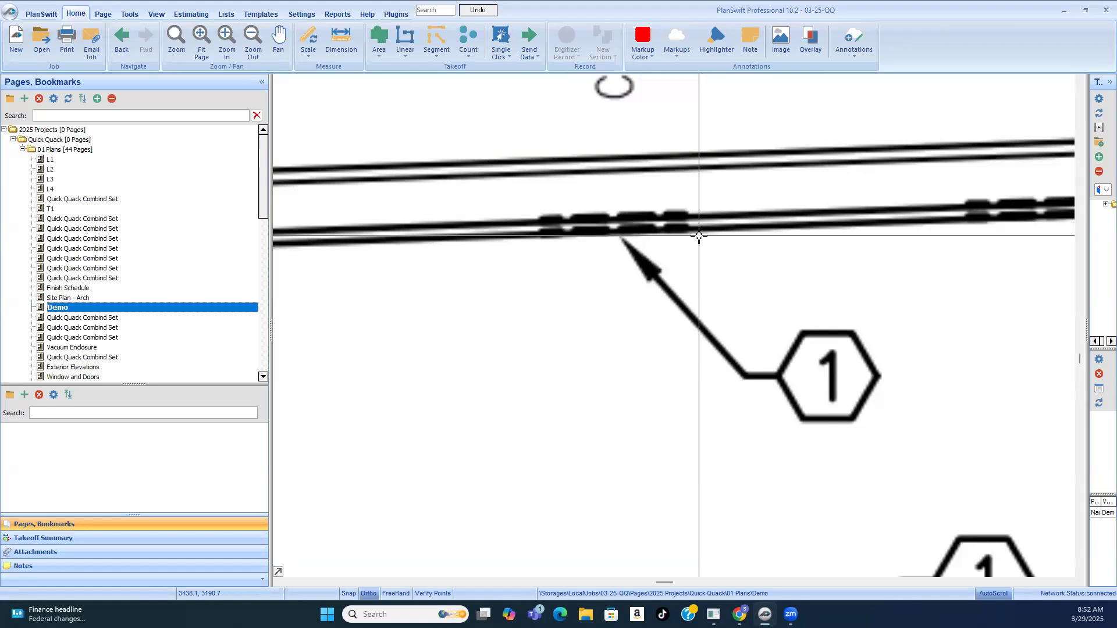
pyautogui.scroll(-5, 643, 192)
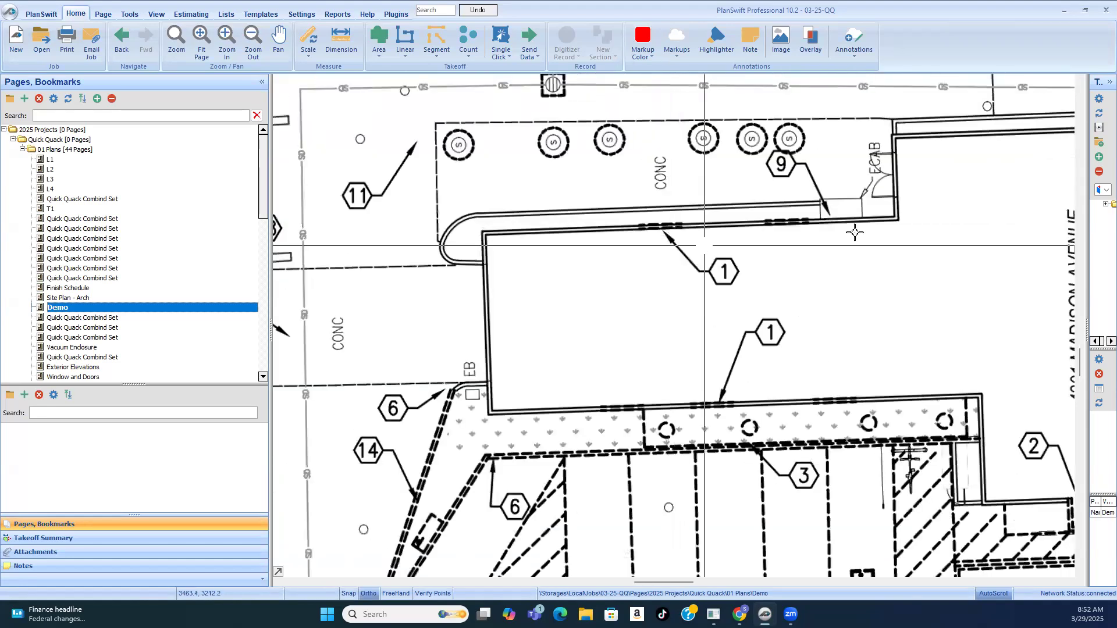
# Step: Set the Demo page scale to 1" = 20' 0" to match the architectural demo plan's title, accepting the auto scale disclaimer
pyautogui.scroll(-2, 814, 198)
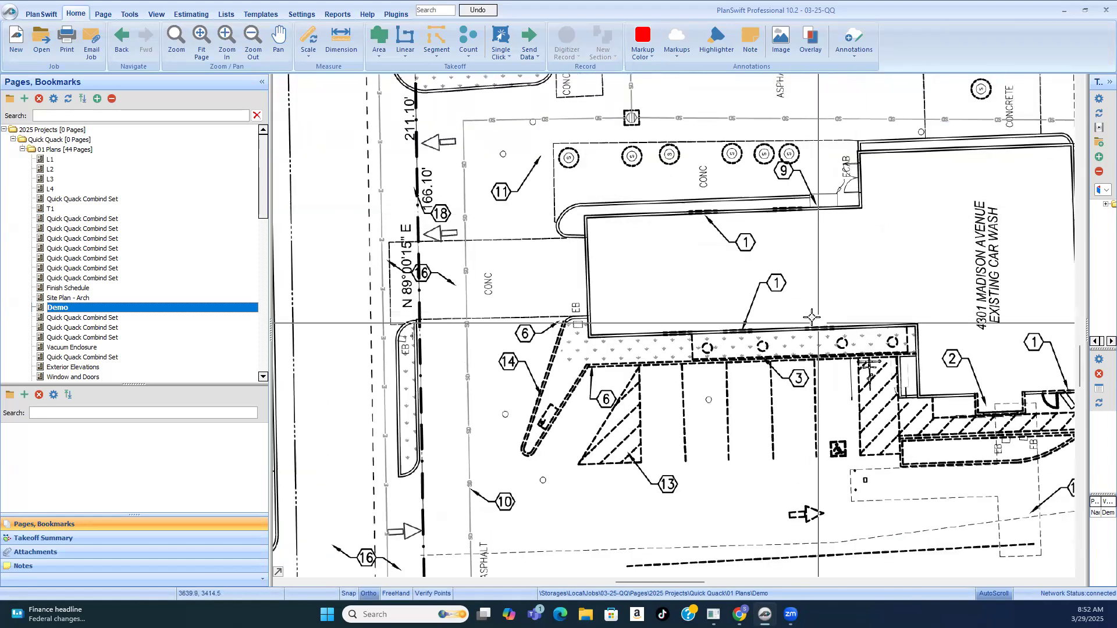
pyautogui.scroll(-5, 630, 250)
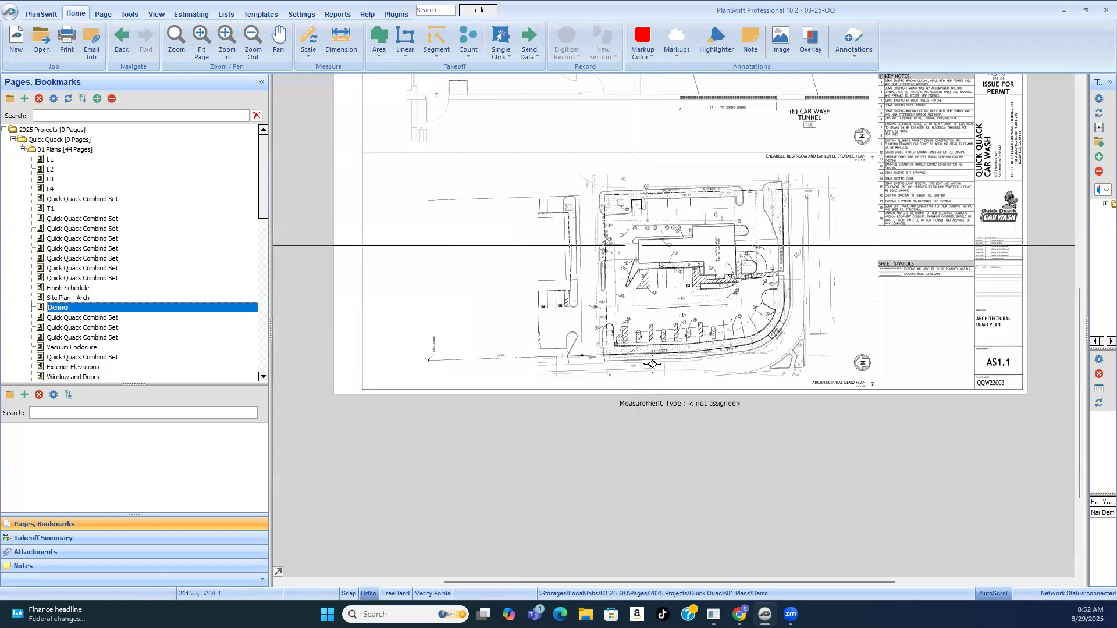
pyautogui.scroll(5, 878, 371)
pyautogui.scroll(2, 871, 366)
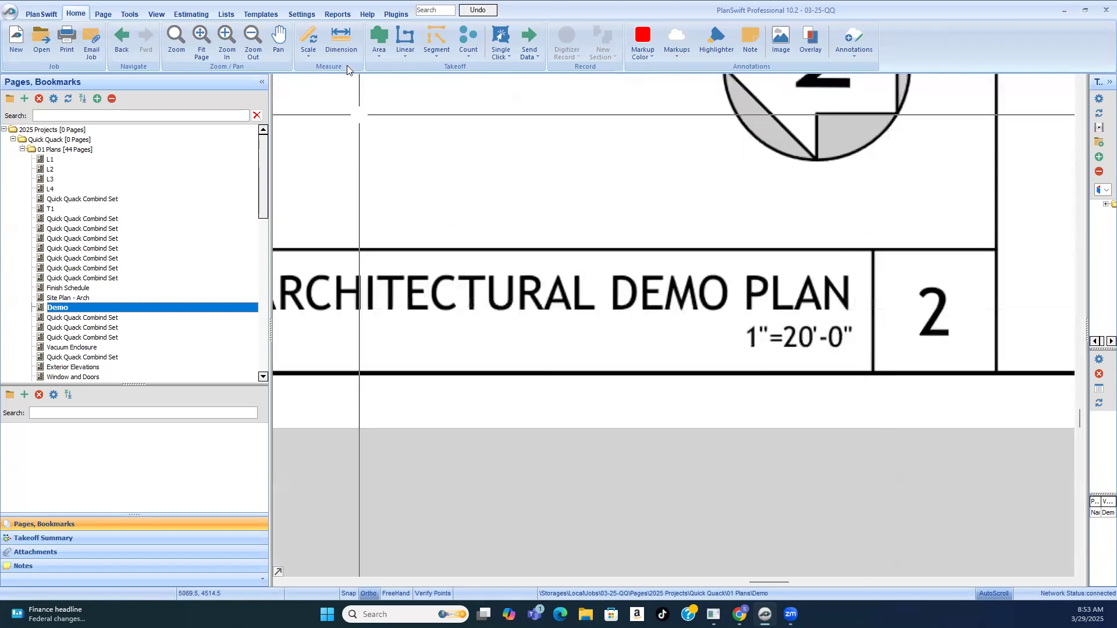
pyautogui.click(307, 55)
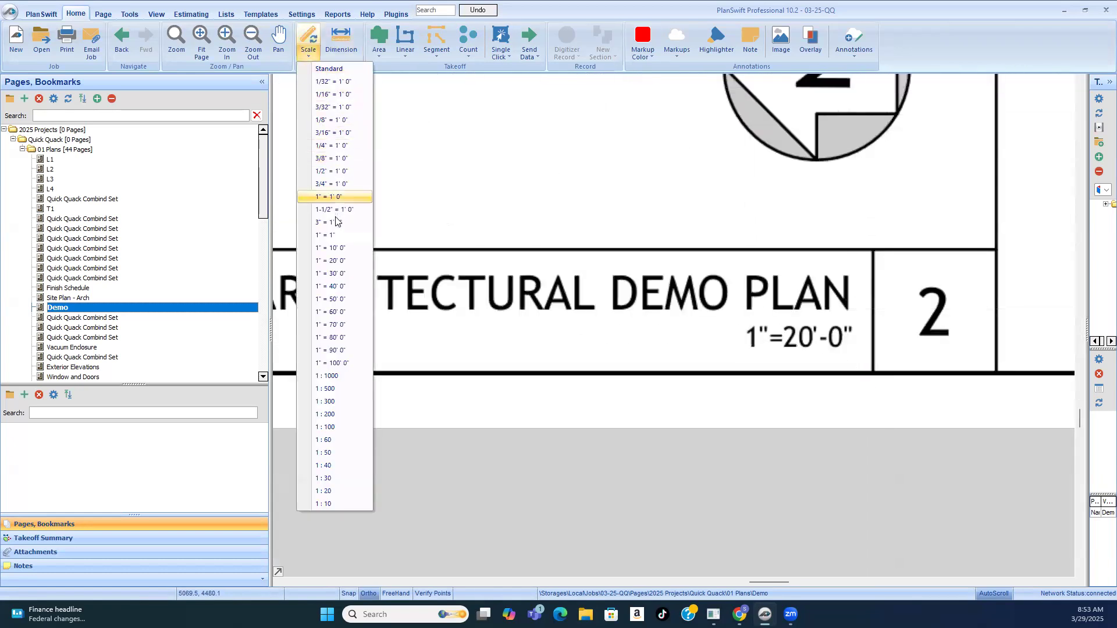
pyautogui.click(358, 262)
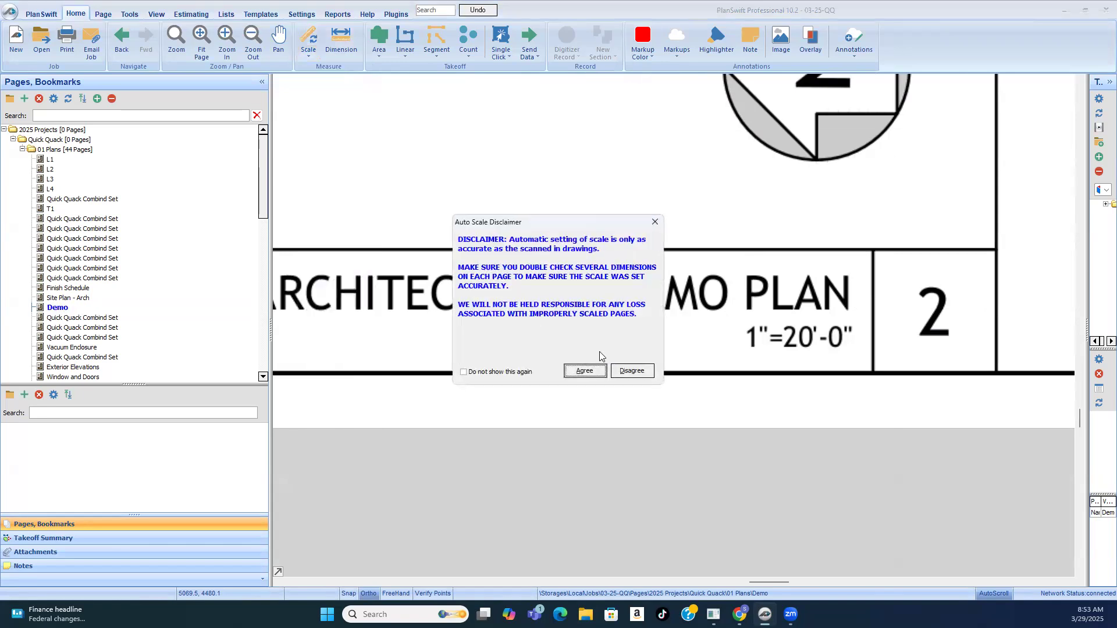
pyautogui.click(585, 371)
# Step: Create a segment takeoff named "demo window" for the keynote 1 openings
pyautogui.scroll(-3, 762, 374)
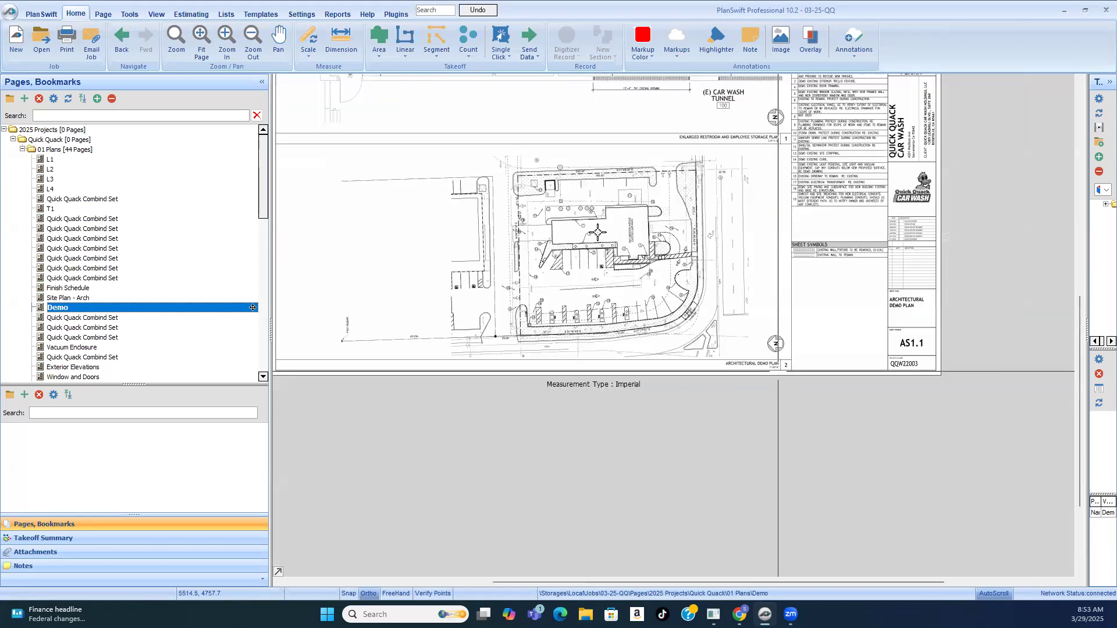
pyautogui.scroll(1, 585, 224)
pyautogui.scroll(4, 584, 239)
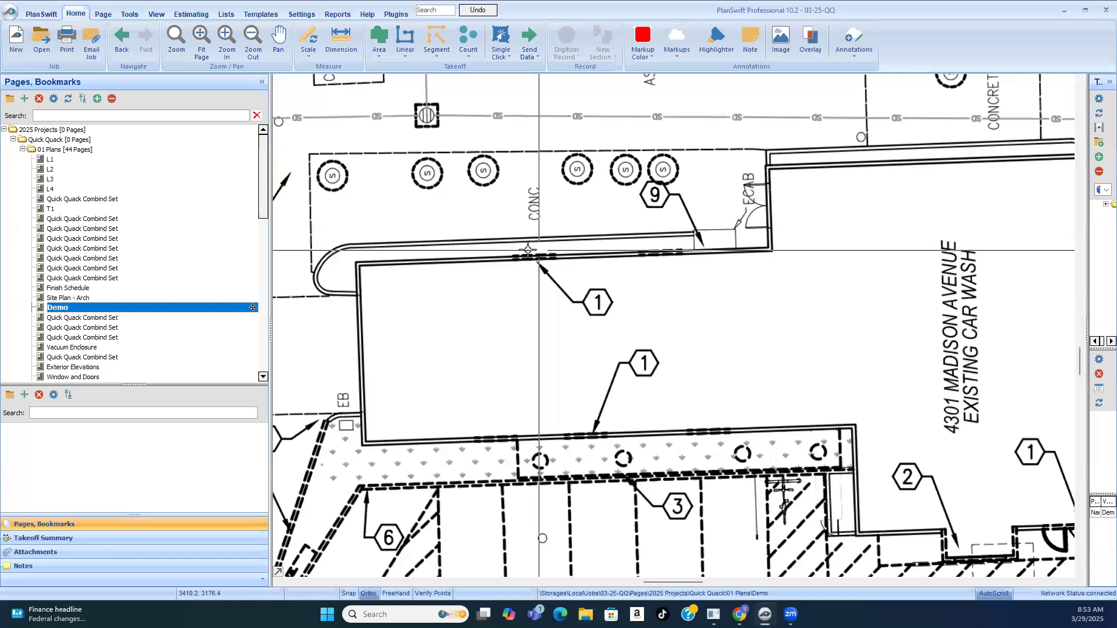
pyautogui.click(439, 39)
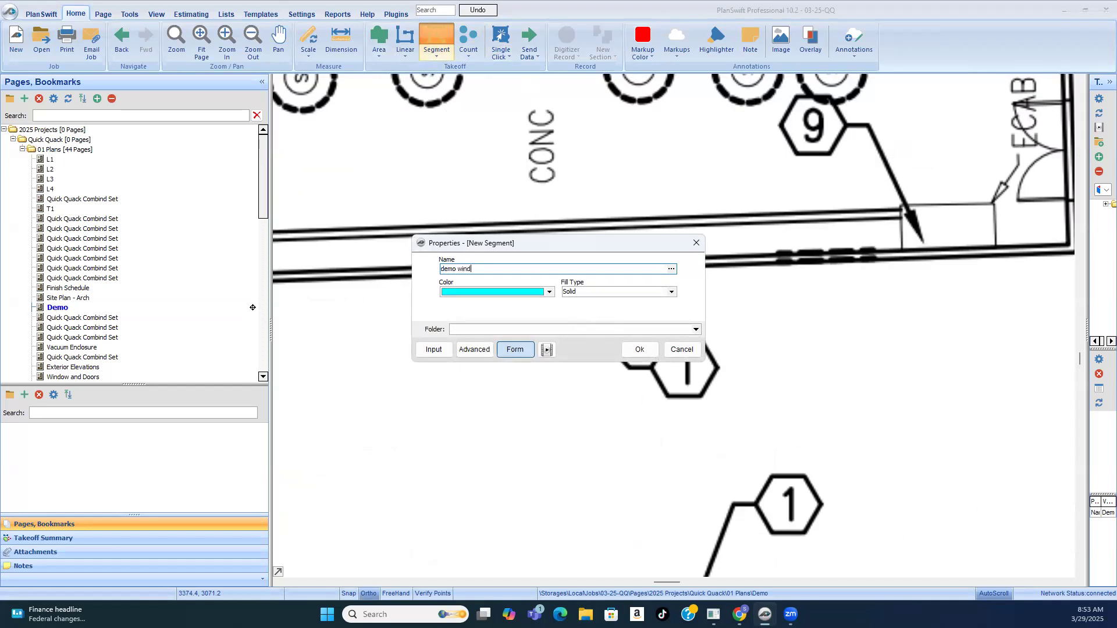
pyautogui.click(641, 348)
# Step: Trace the two dashed window openings on the wall near keynote 9, about 6 ft each
pyautogui.scroll(-1, 488, 219)
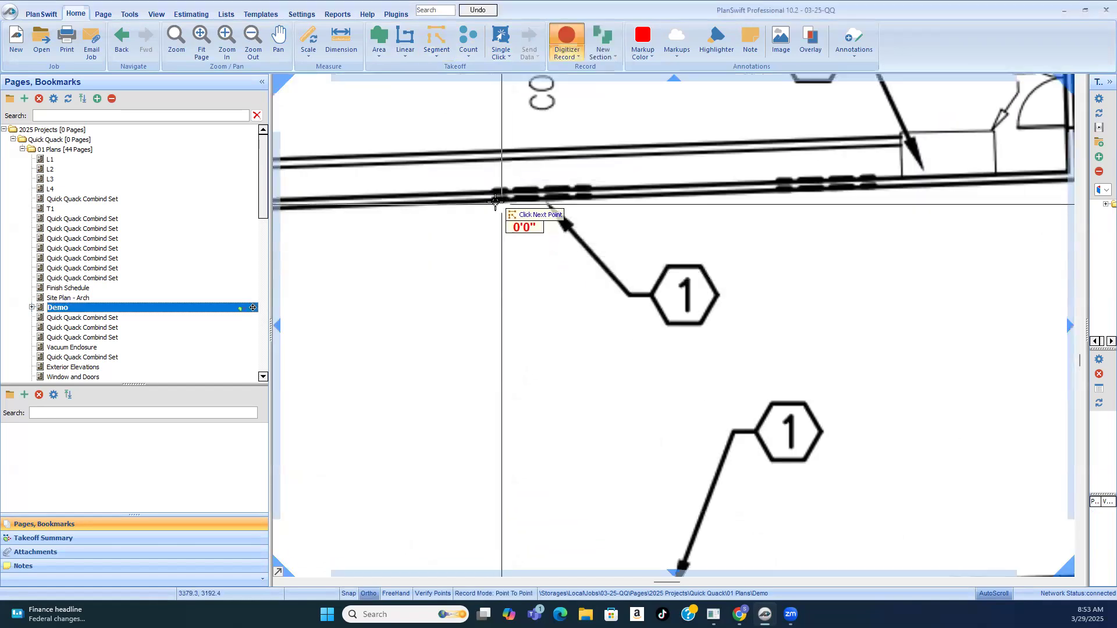
pyautogui.click(492, 201)
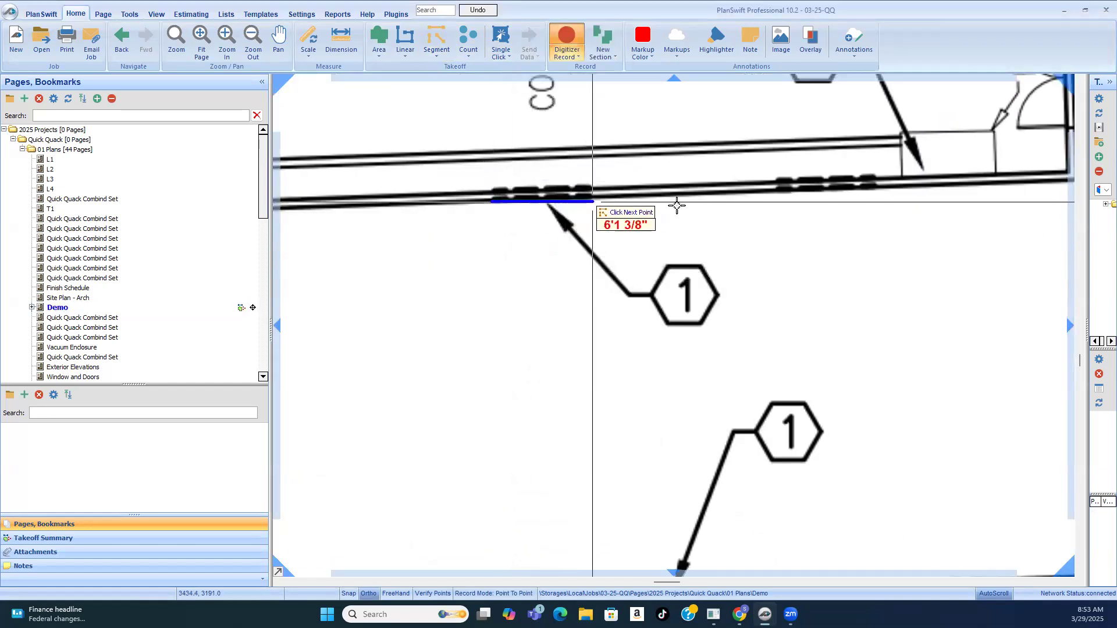
pyautogui.click(592, 202)
pyautogui.click(775, 191)
pyautogui.click(880, 190)
# Step: Trace two dashed window openings on the planter-side wall, at and beyond the keynote 1 arrow, about 6 ft each
pyautogui.scroll(-2, 600, 244)
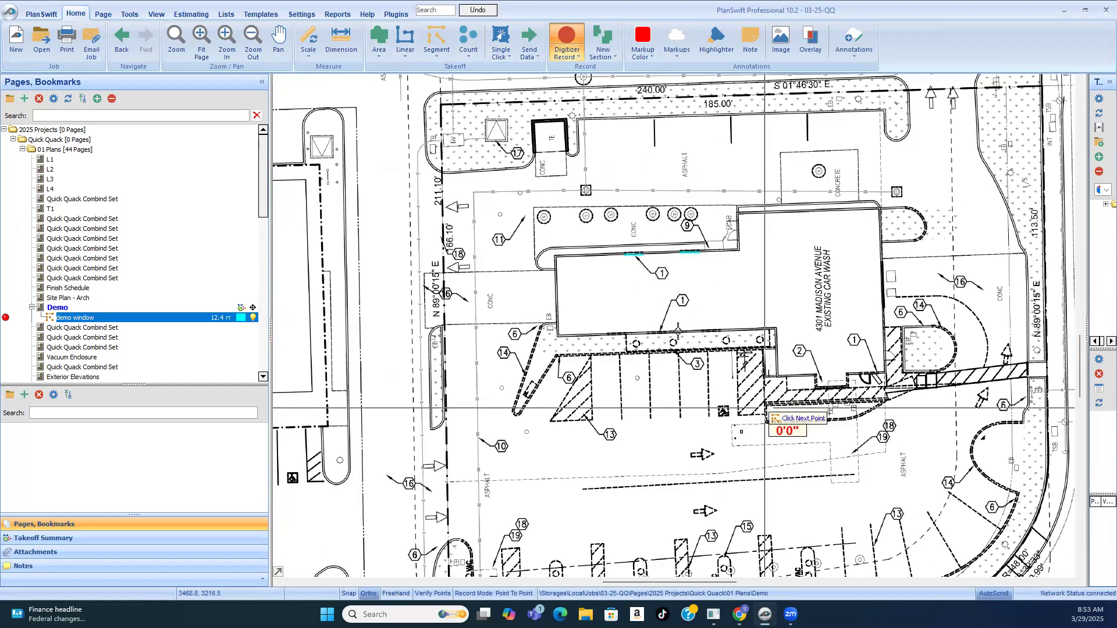
pyautogui.scroll(5, 678, 331)
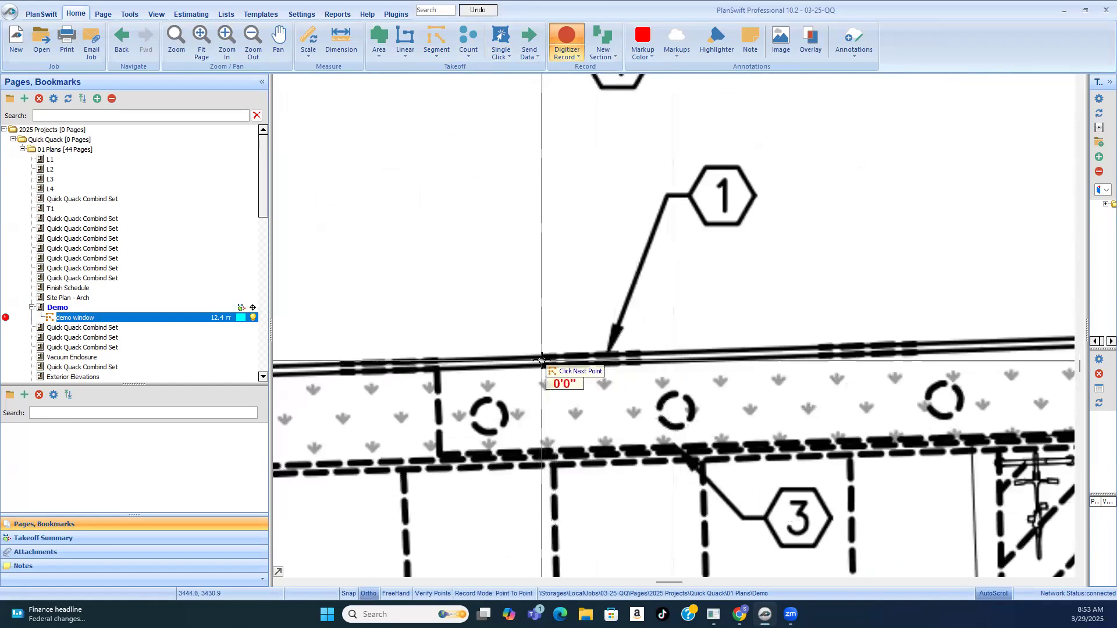
pyautogui.click(641, 362)
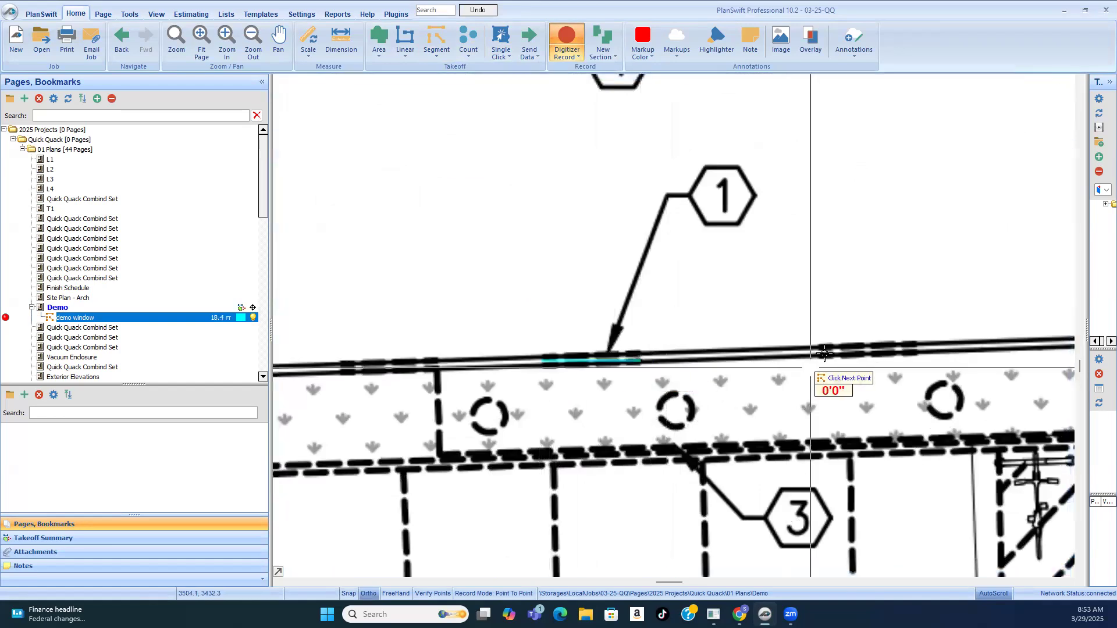
pyautogui.click(921, 355)
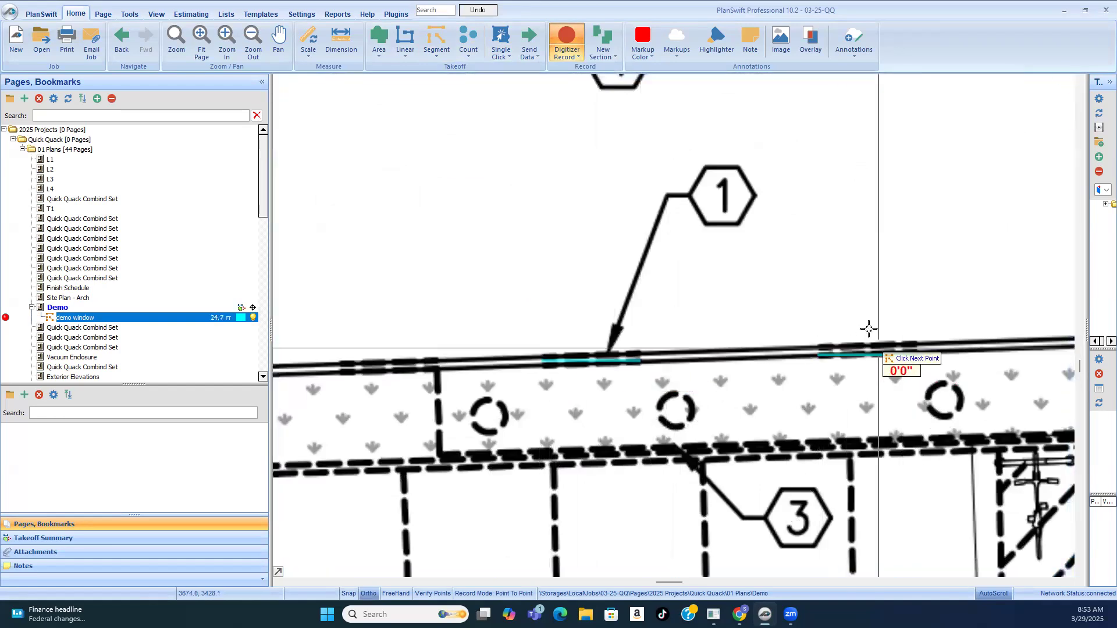
# Step: Trace the remaining planter-side window opening nearest the EB corner, about 6 ft long, and stop recording the takeoff
pyautogui.scroll(-2, 890, 320)
pyautogui.scroll(2, 639, 340)
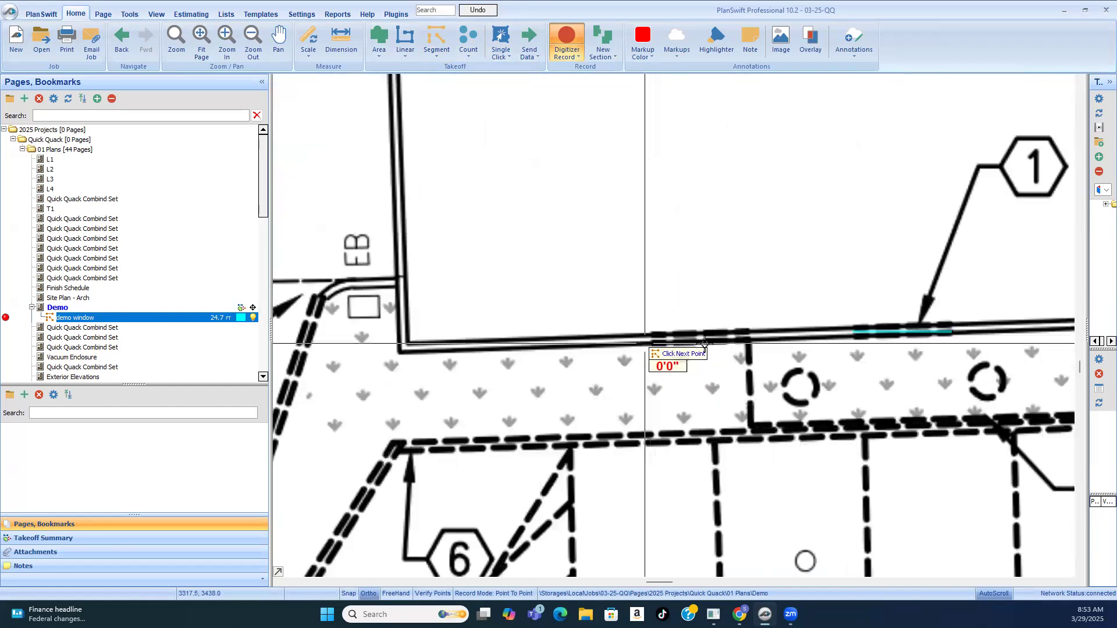
pyautogui.click(644, 343)
pyautogui.click(750, 343)
pyautogui.scroll(-3, 670, 298)
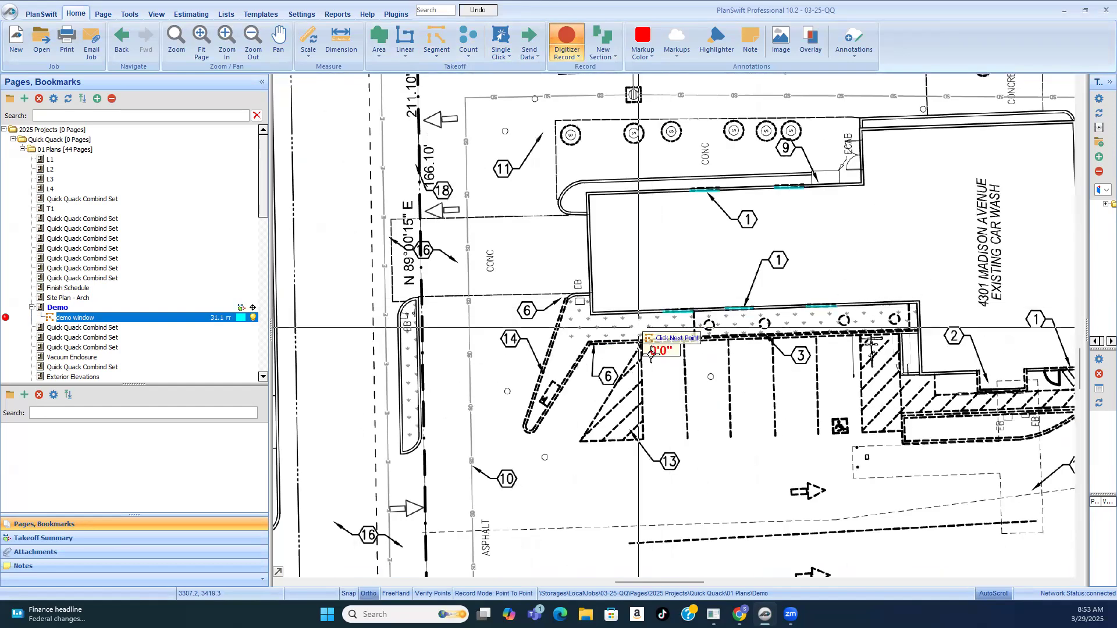
pyautogui.scroll(2, 907, 332)
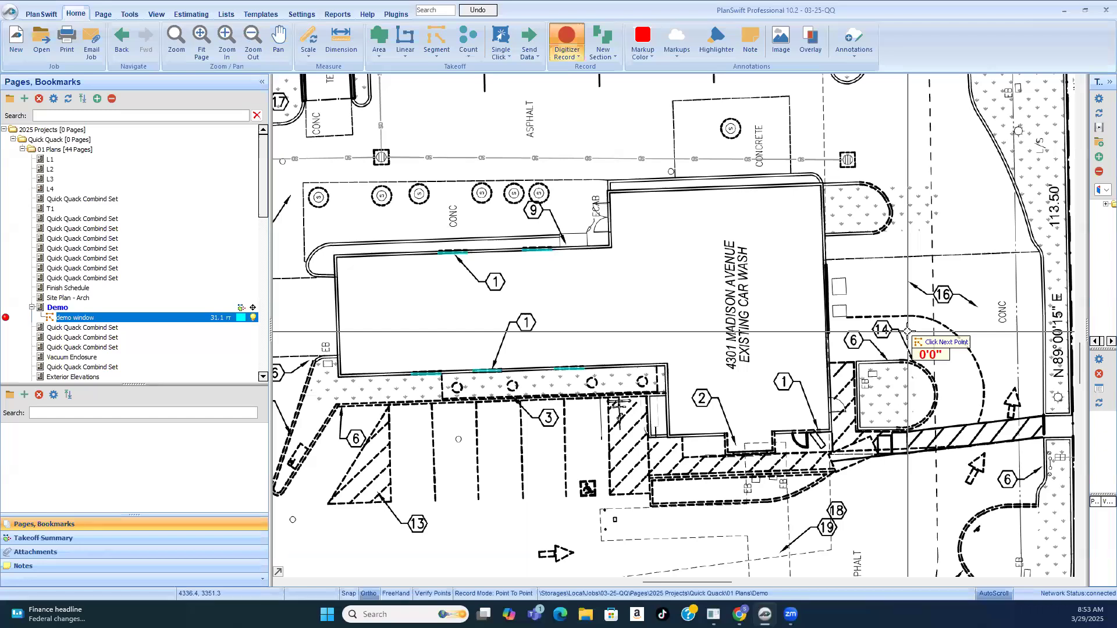
pyautogui.scroll(-3, 760, 353)
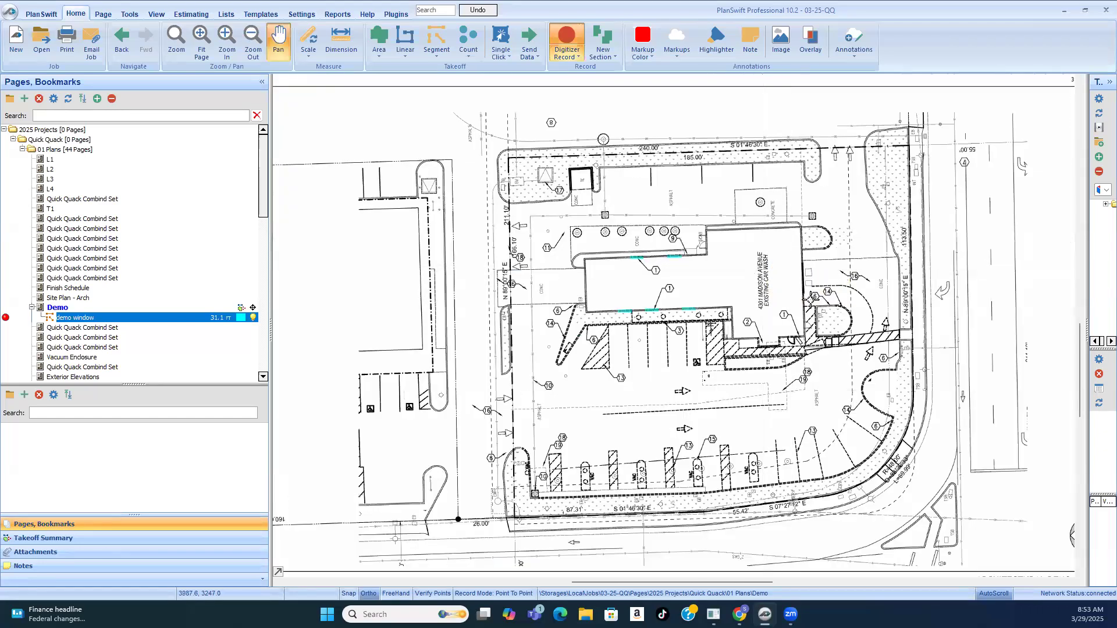
pyautogui.rightClick(771, 284)
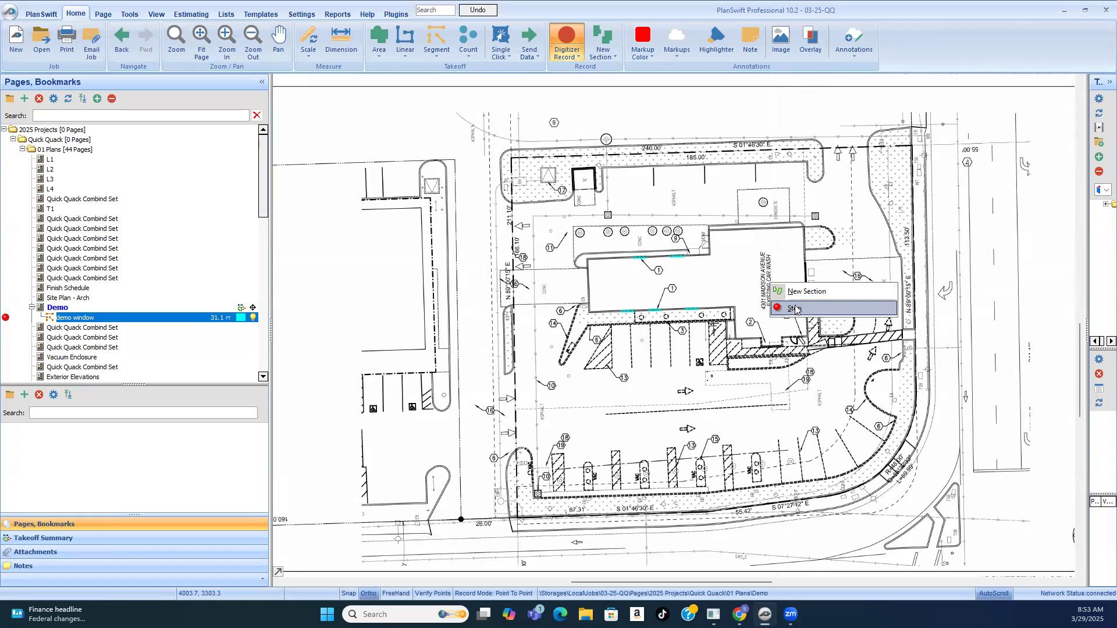
# Step: Resume the demo window takeoff, trace the keynote 1 opening beside the entry door, about 7.8 ft long, and stop recording
pyautogui.scroll(2, 801, 391)
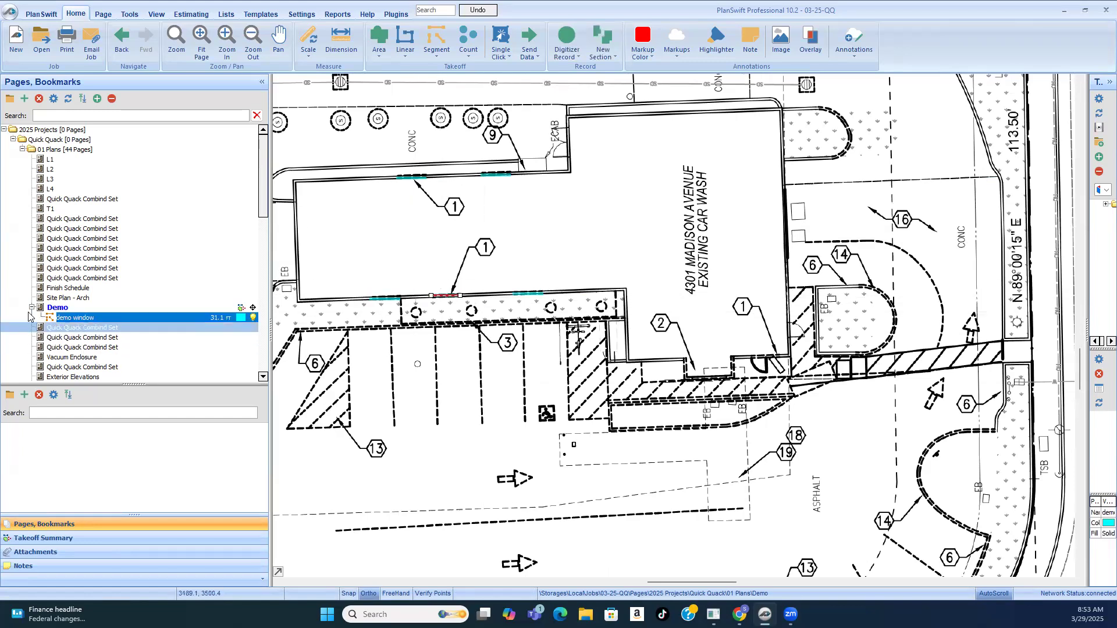
pyautogui.click(795, 379)
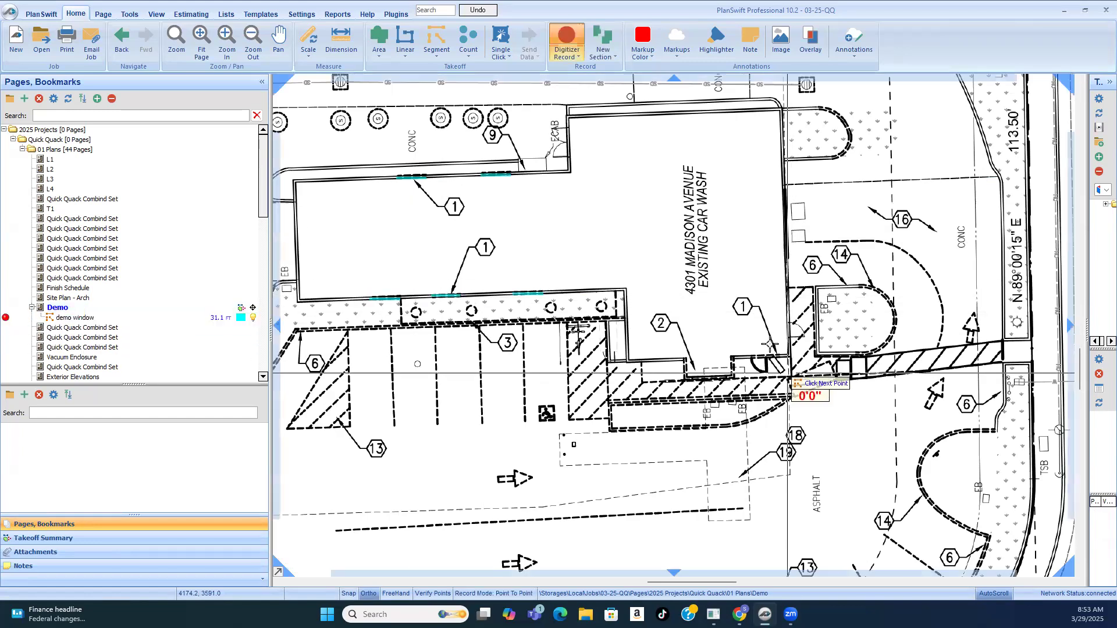
pyautogui.scroll(3, 794, 379)
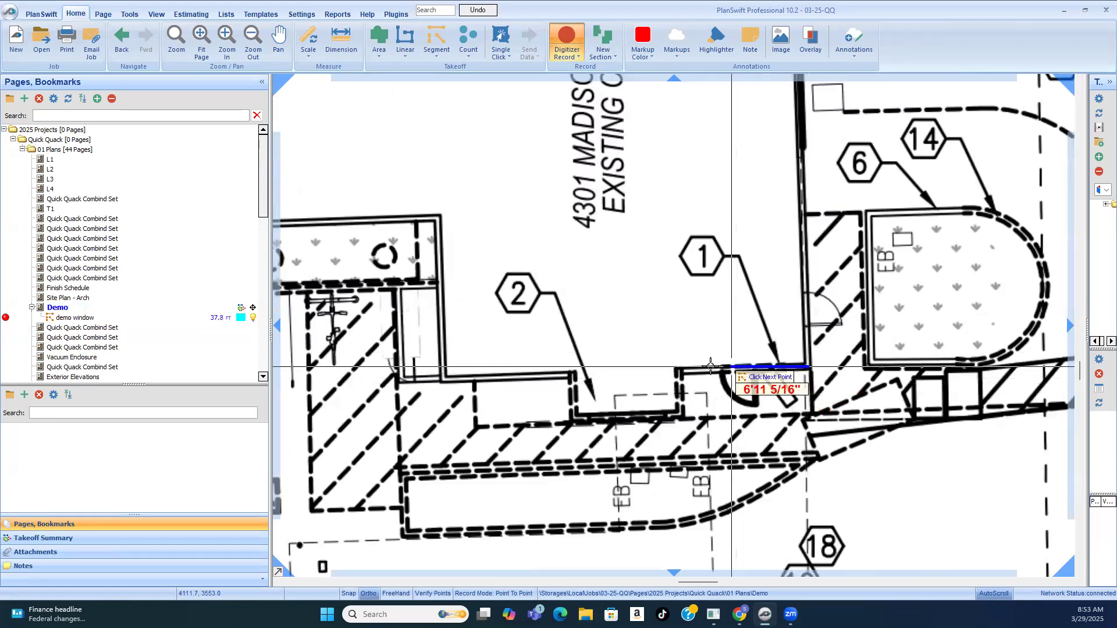
pyautogui.scroll(-3, 797, 369)
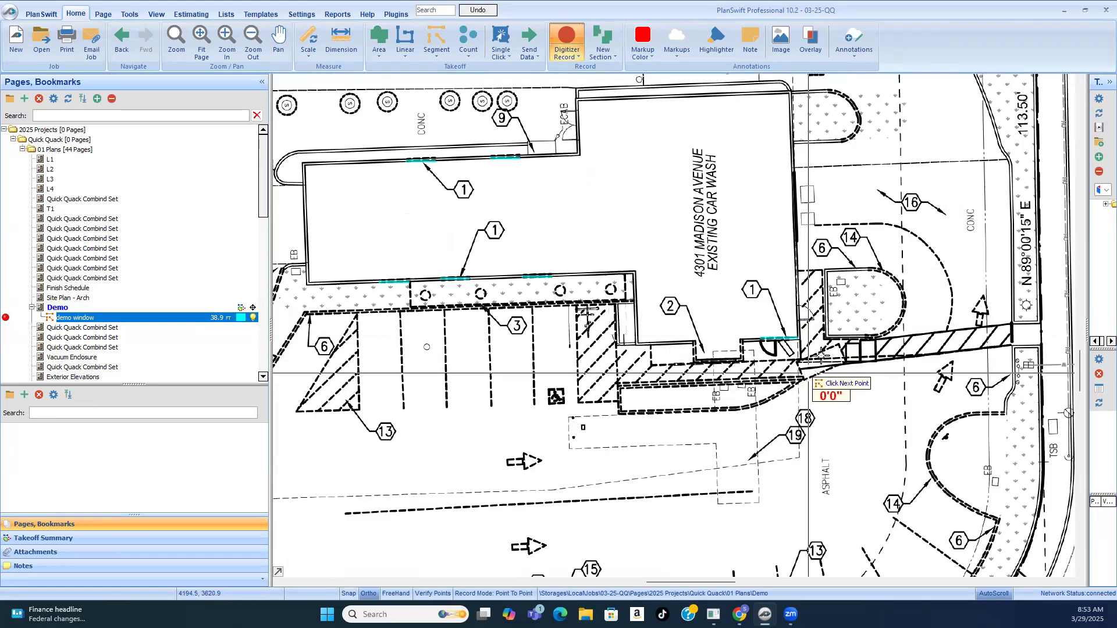
pyautogui.scroll(-2, 763, 307)
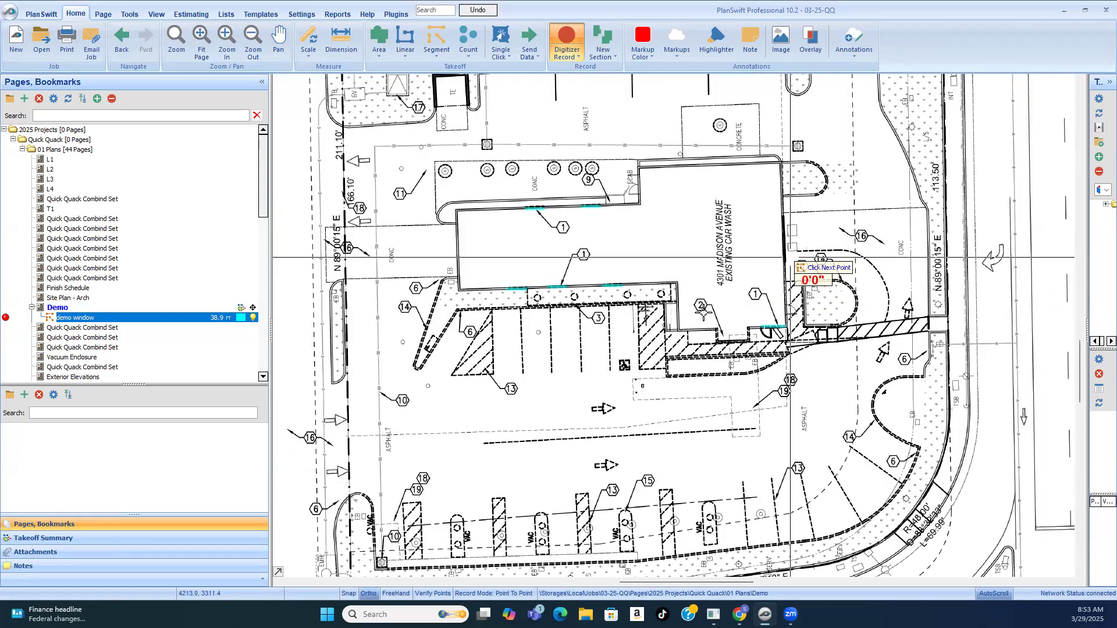
pyautogui.scroll(3, 573, 360)
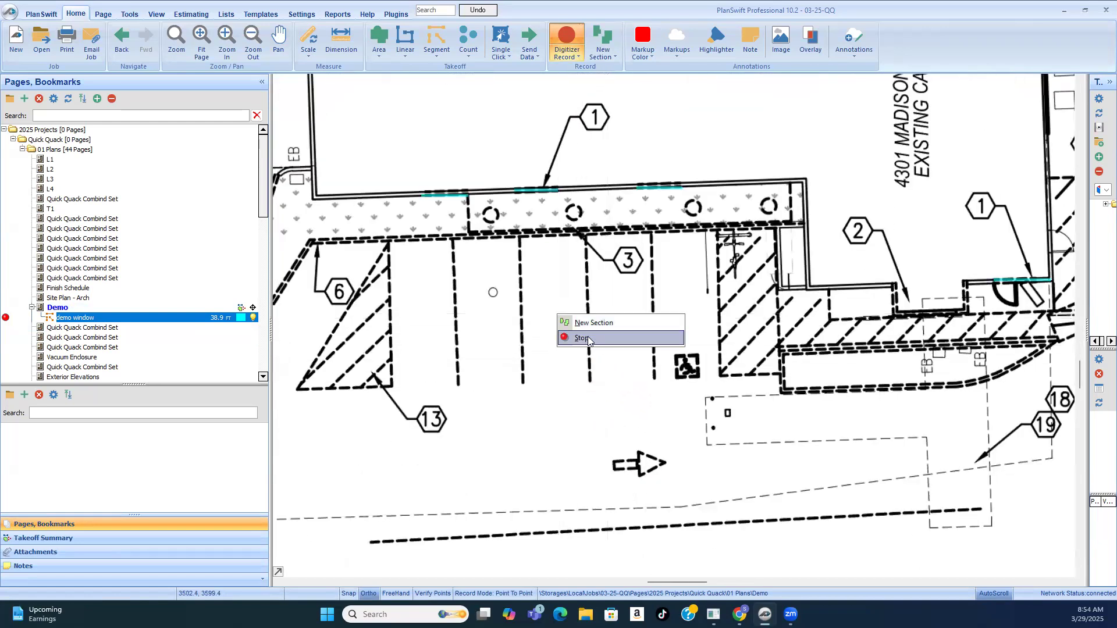
pyautogui.click(588, 339)
# Step: Open the Exterior Elevations page and read the window replacement note on the existing west side elevation
pyautogui.scroll(-5, 591, 294)
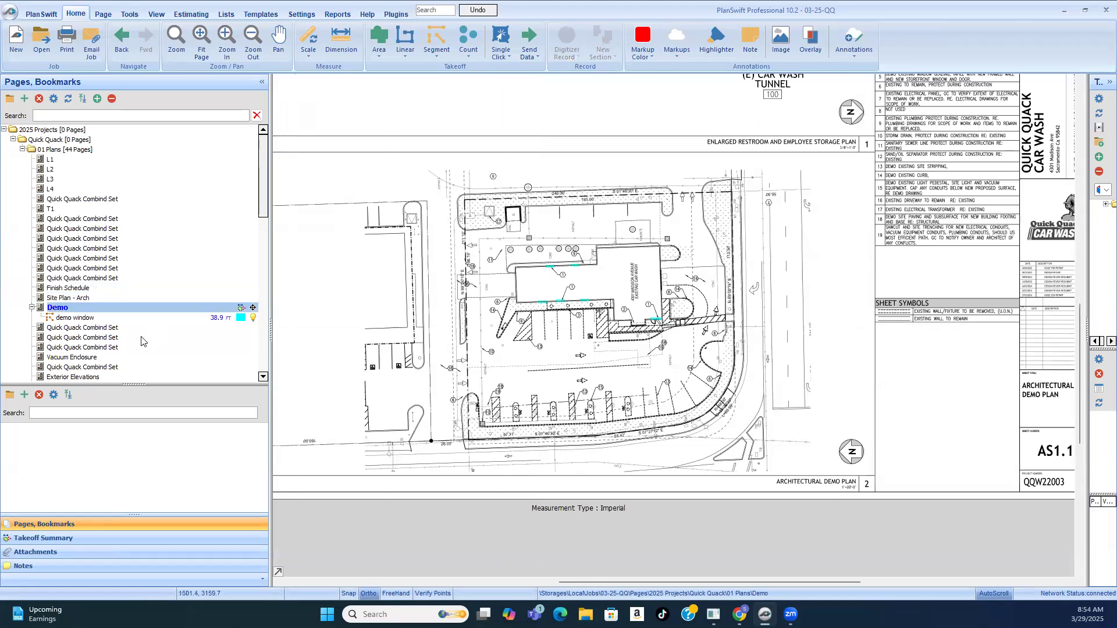
pyautogui.scroll(-2, 142, 342)
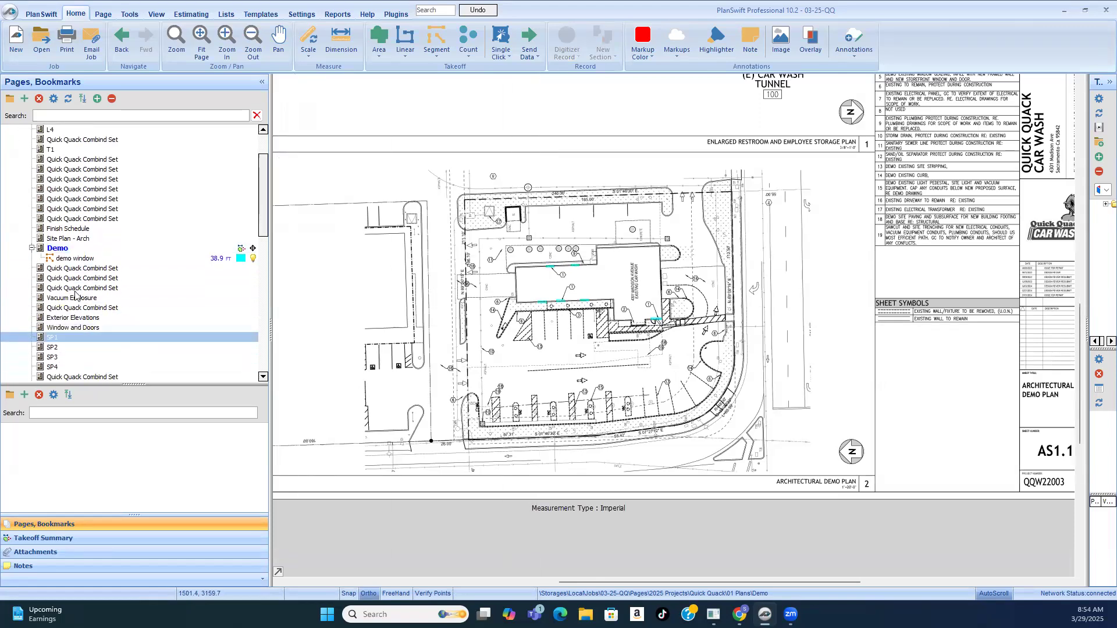
pyautogui.click(65, 319)
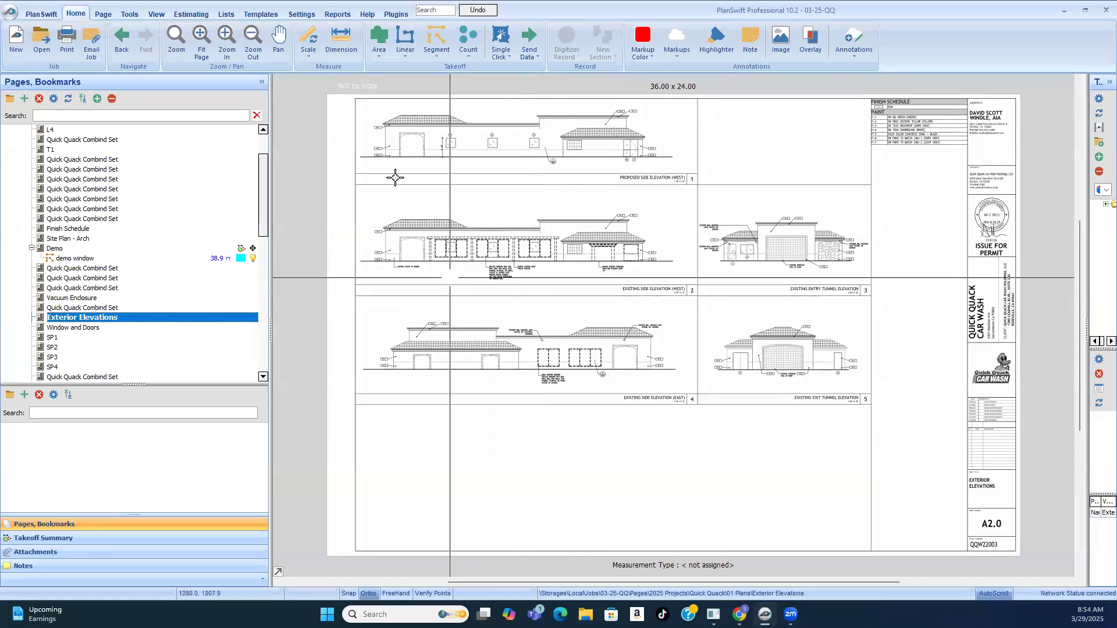
pyautogui.scroll(1, 472, 132)
pyautogui.scroll(2, 410, 327)
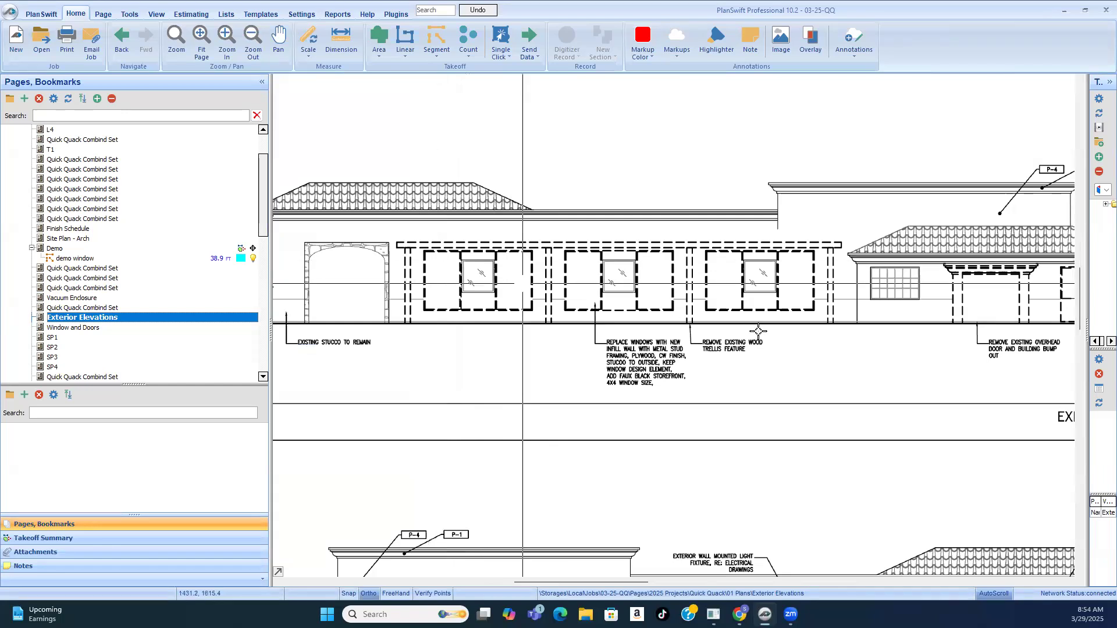
pyautogui.scroll(2, 662, 340)
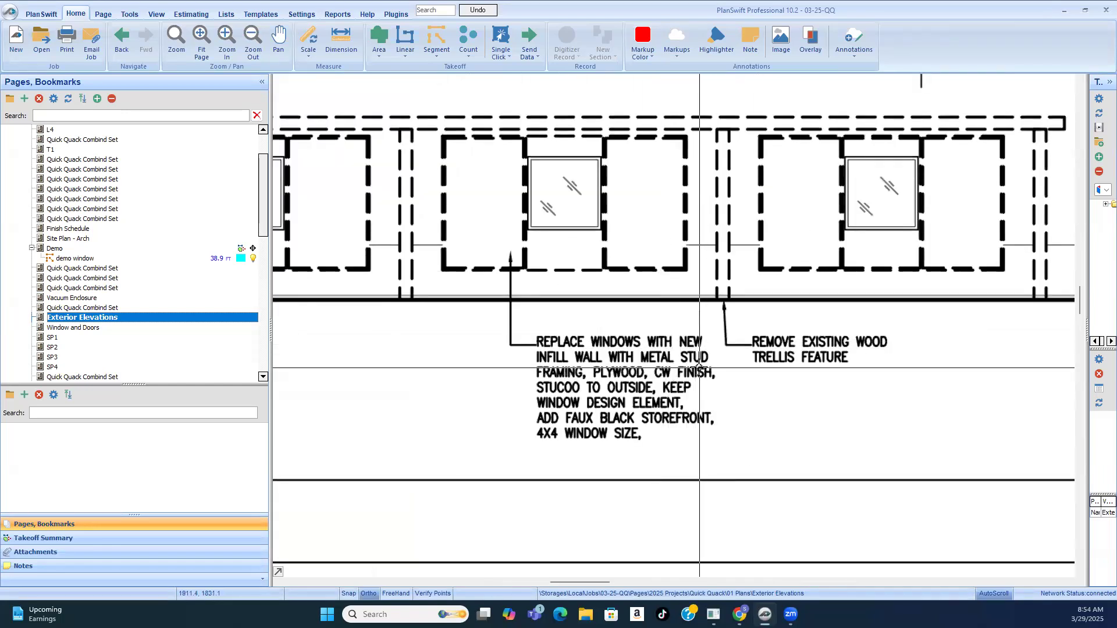
# Step: Set the Exterior Elevations page scale to 1/8" = 1' 0" to match the existing west side elevation's title block
pyautogui.scroll(-2, 693, 329)
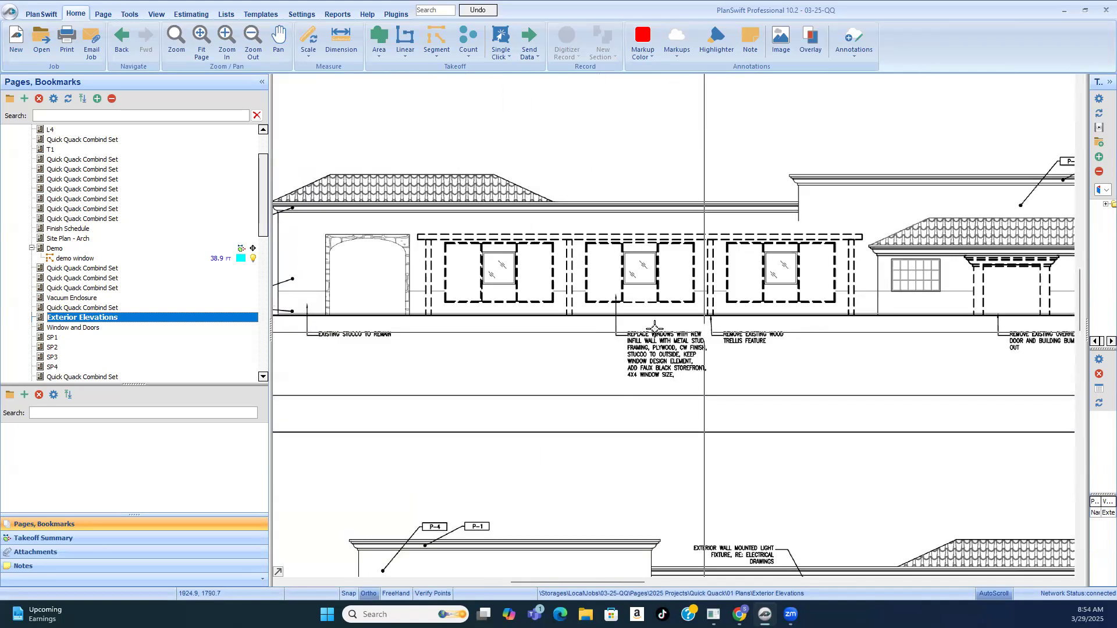
pyautogui.scroll(-2, 530, 275)
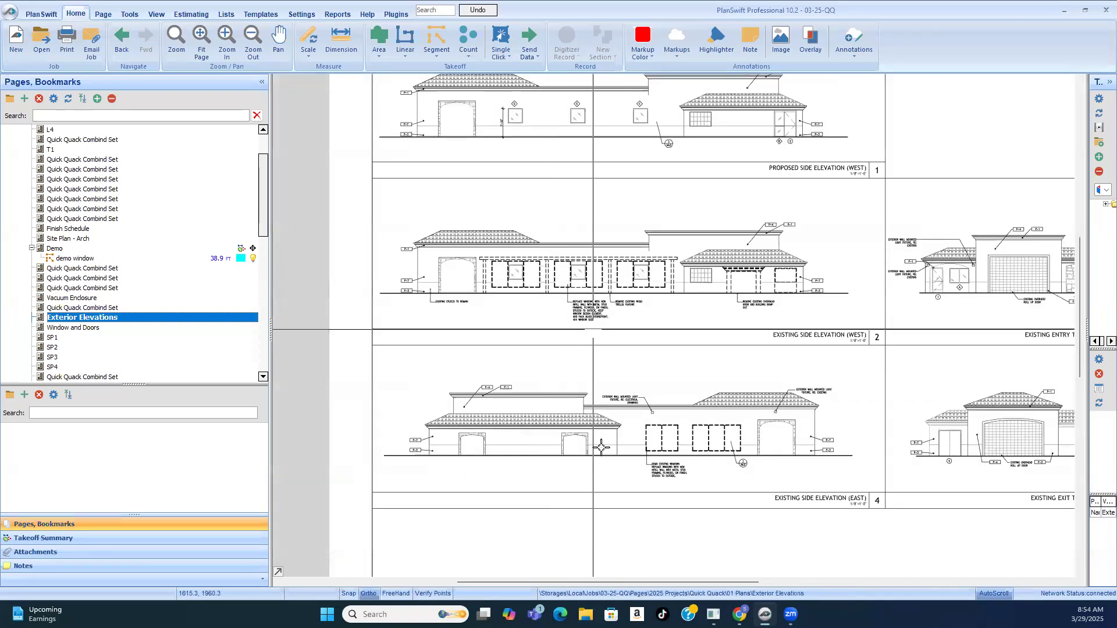
pyautogui.scroll(5, 867, 344)
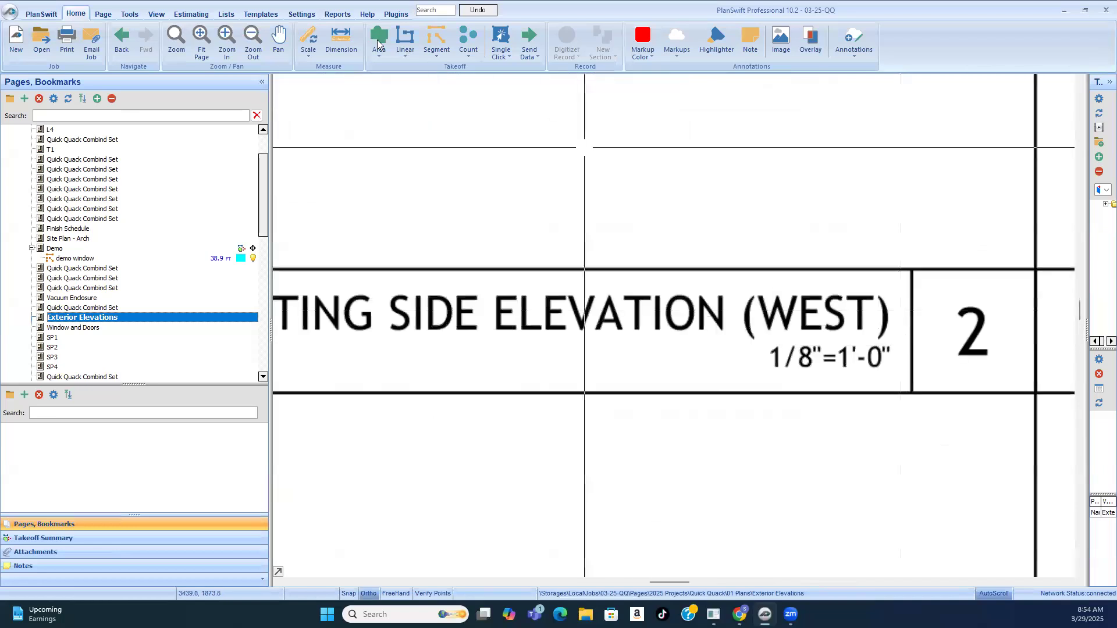
pyautogui.click(307, 55)
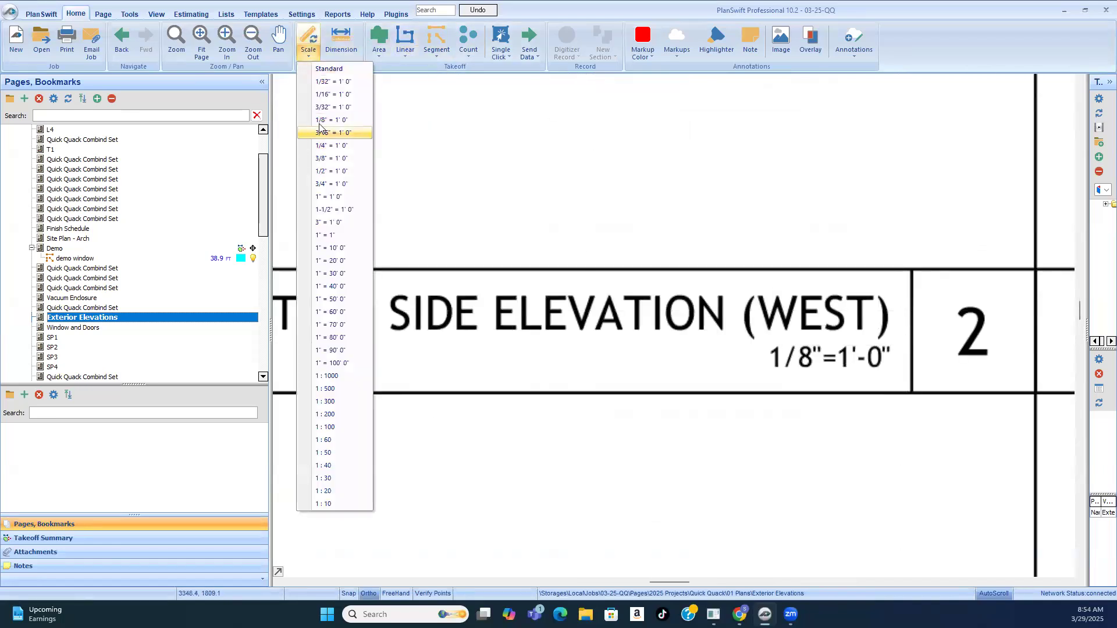
pyautogui.click(321, 120)
pyautogui.click(585, 371)
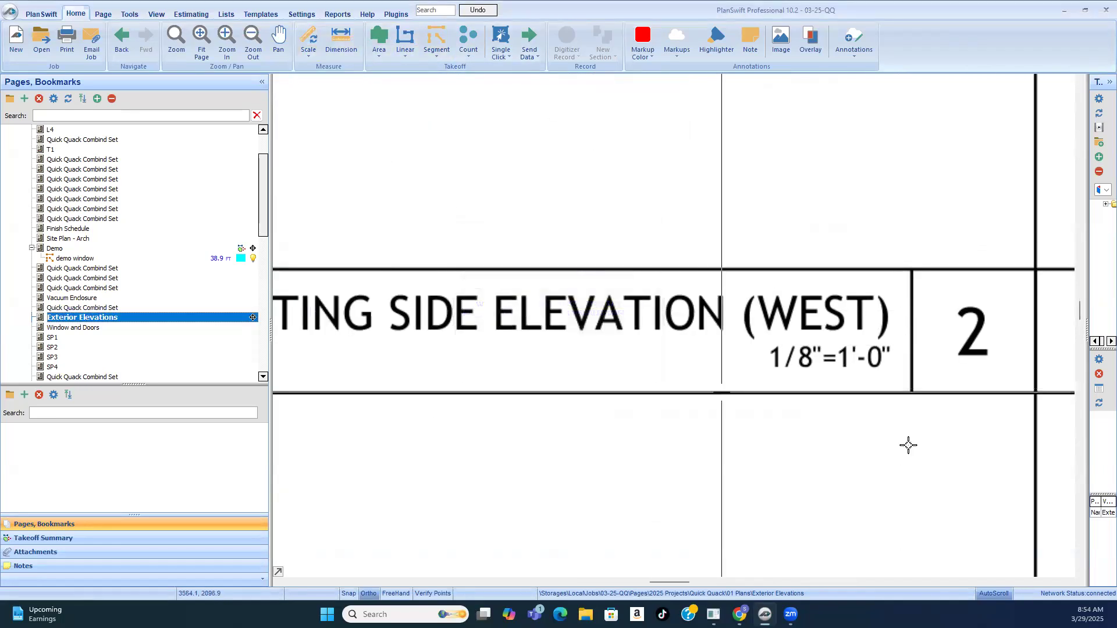
# Step: Compare the proposed and existing west side elevations and read the infill wall and faux storefront window replacement note
pyautogui.scroll(-4, 906, 445)
pyautogui.scroll(-2, 869, 353)
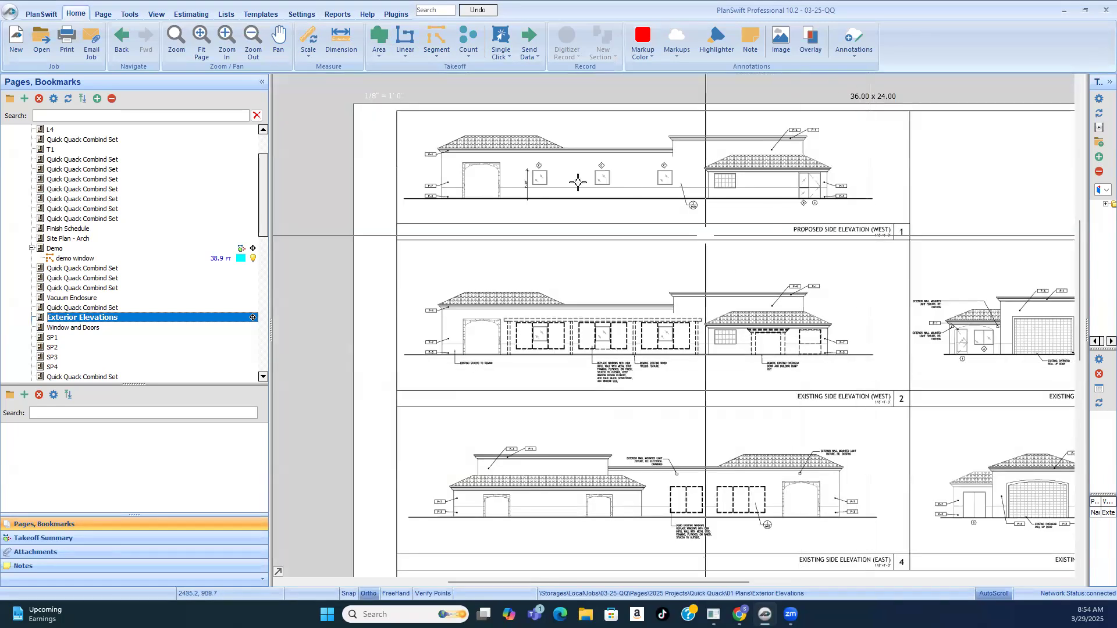
pyautogui.scroll(4, 539, 353)
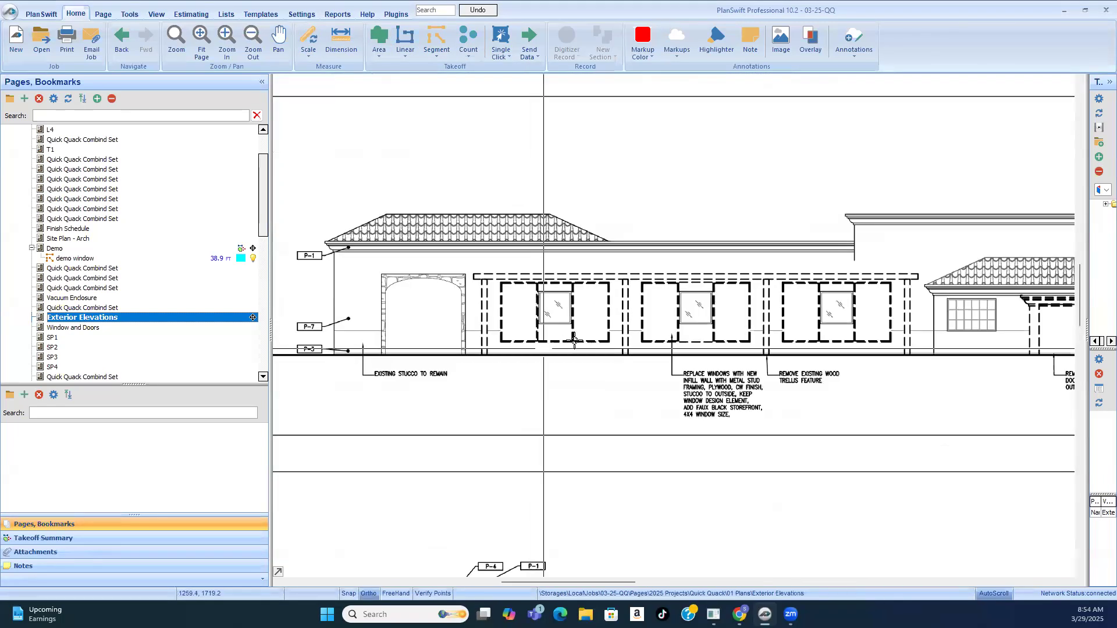
pyautogui.scroll(3, 717, 373)
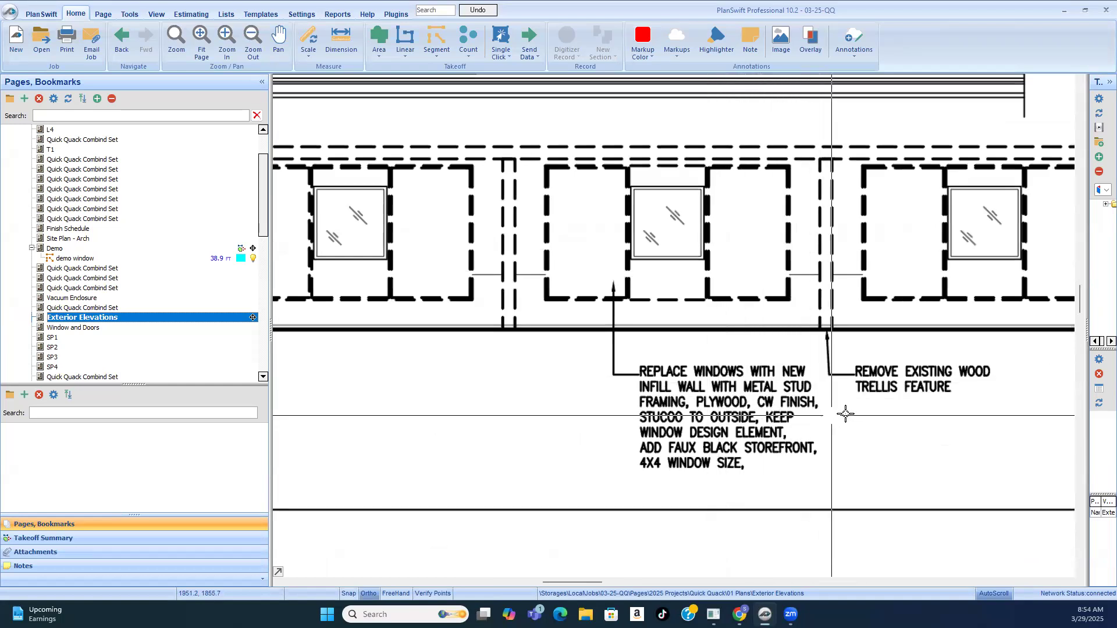
pyautogui.scroll(3, 790, 404)
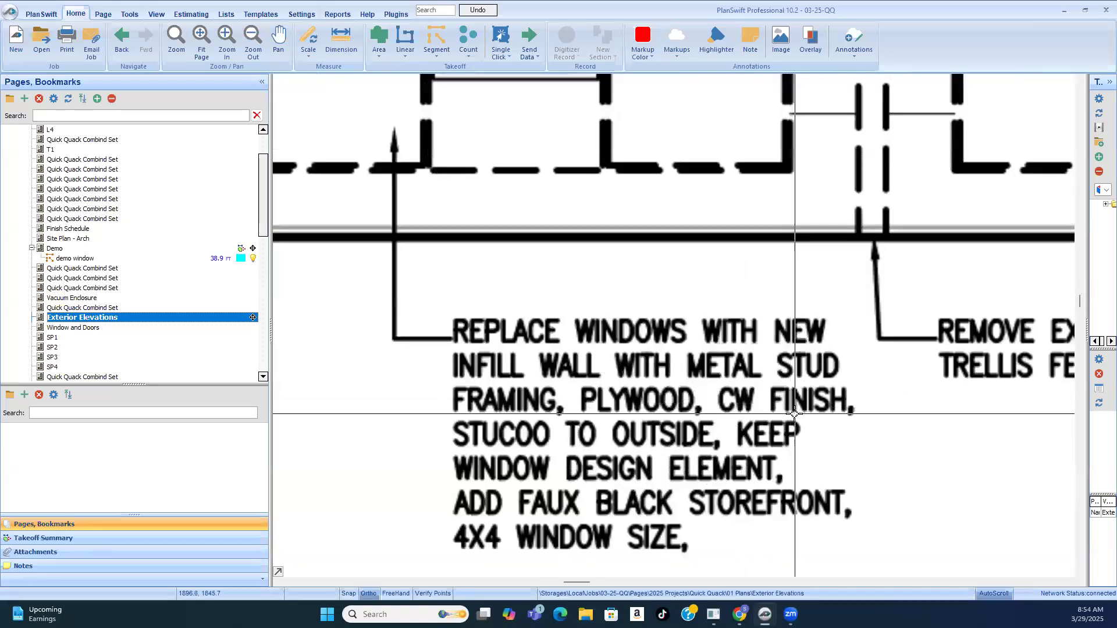
pyautogui.scroll(-3, 756, 398)
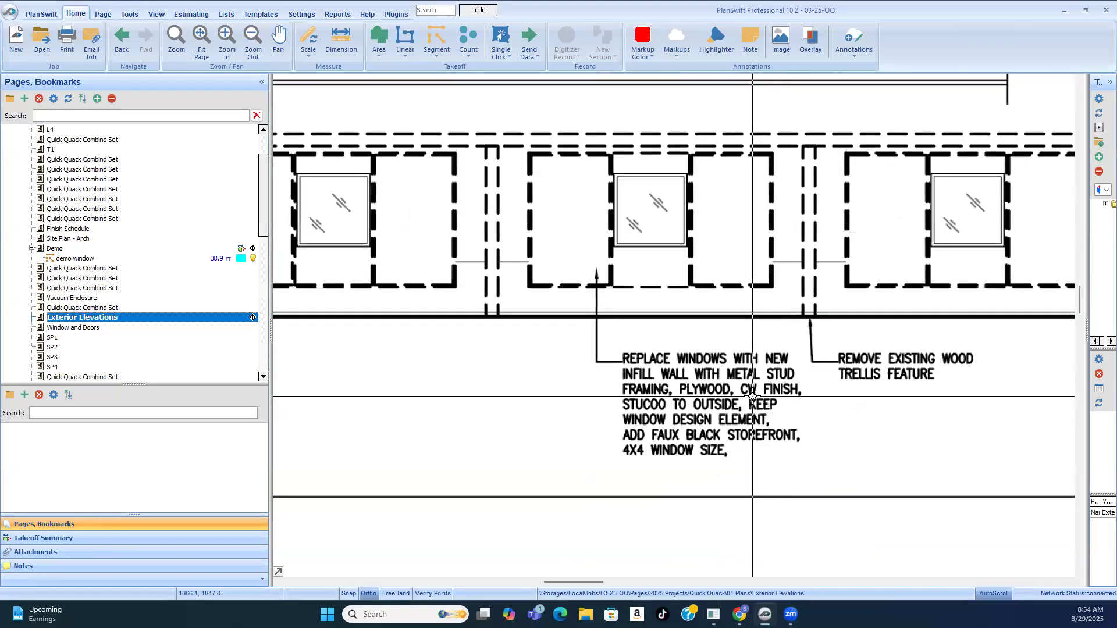
pyautogui.scroll(3, 752, 397)
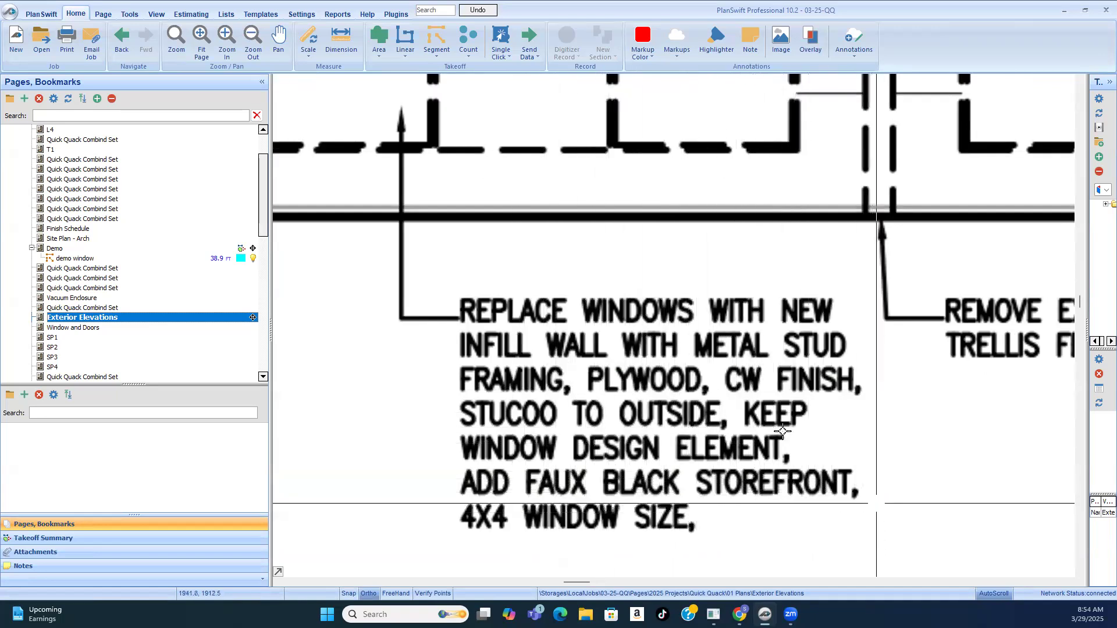
pyautogui.scroll(-3, 782, 431)
pyautogui.scroll(-1, 804, 405)
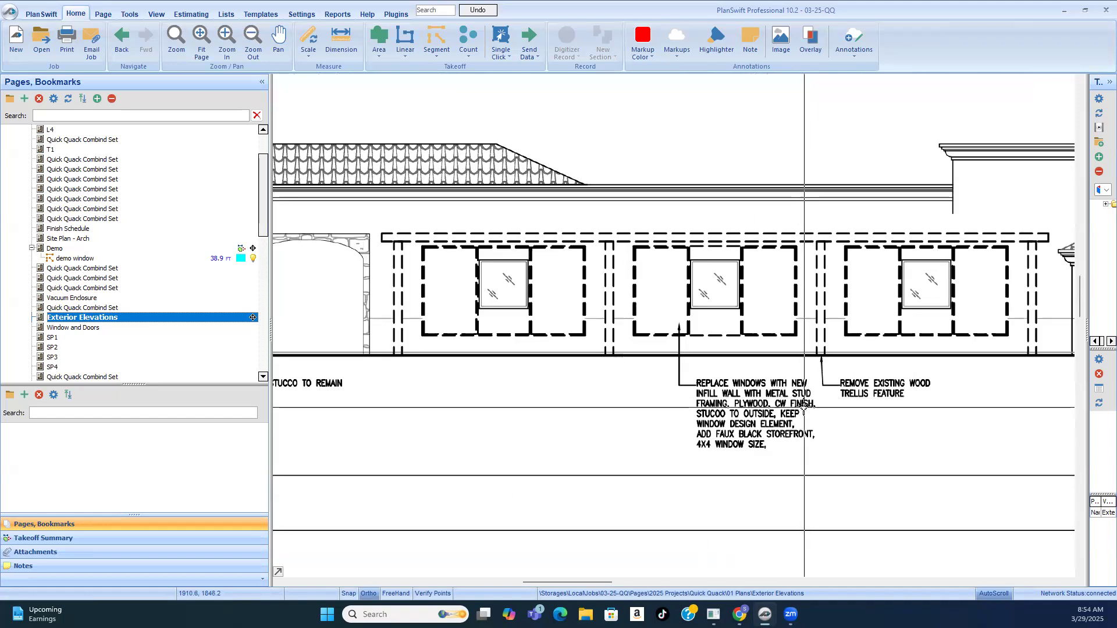
pyautogui.scroll(-2, 756, 396)
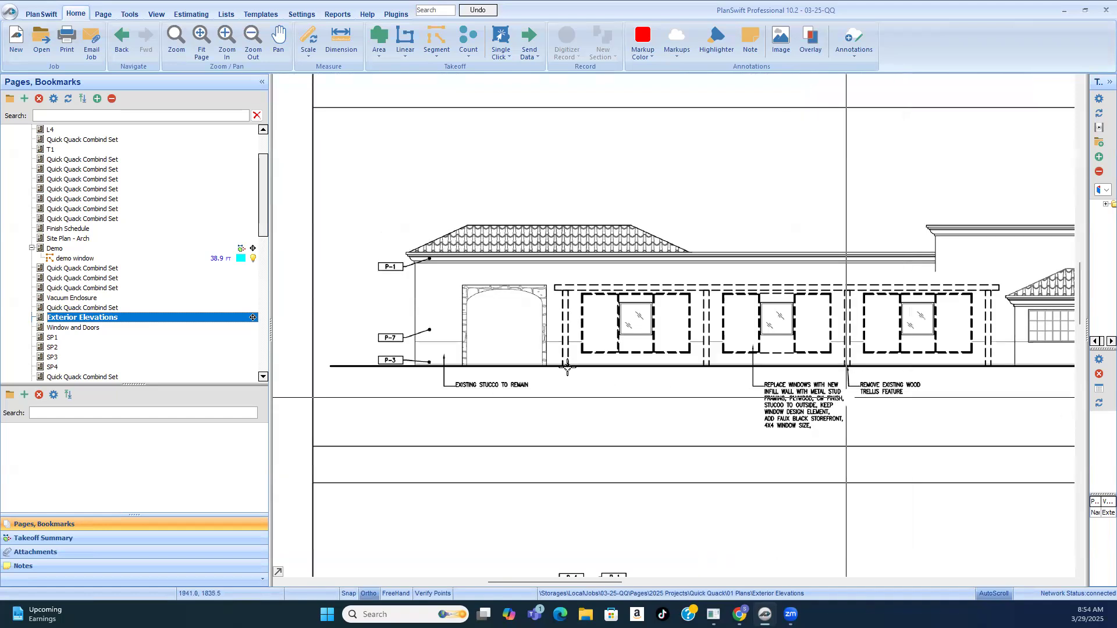
# Step: Create a solid dark red area takeoff named demo window and trace the west opening nearest the stone arch, about 13 ft by 7.3 ft
pyautogui.scroll(3, 626, 337)
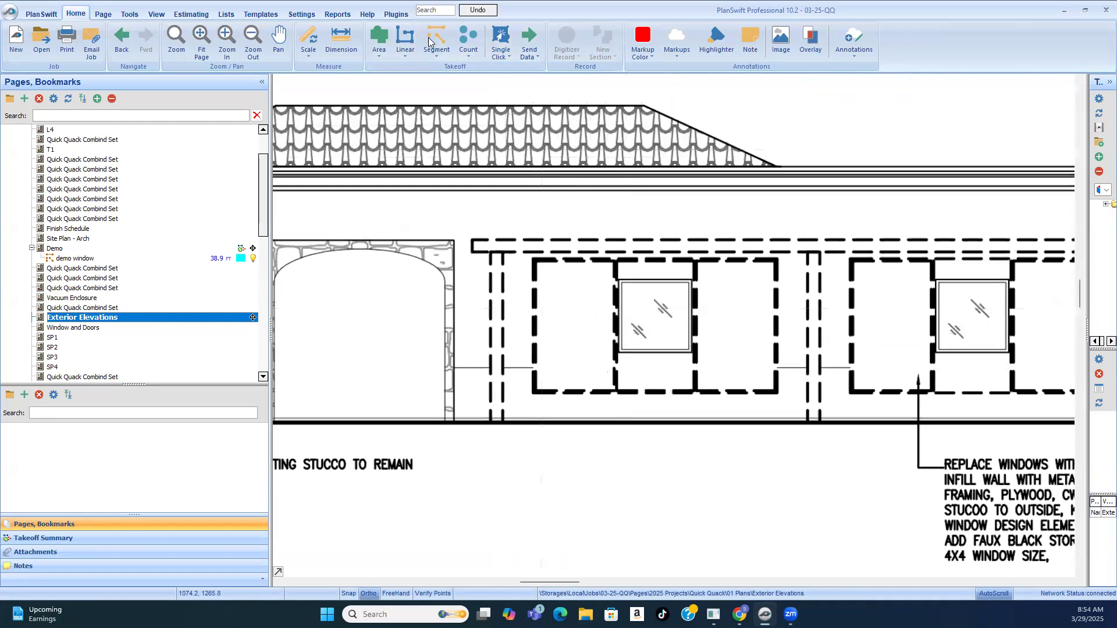
pyautogui.click(379, 41)
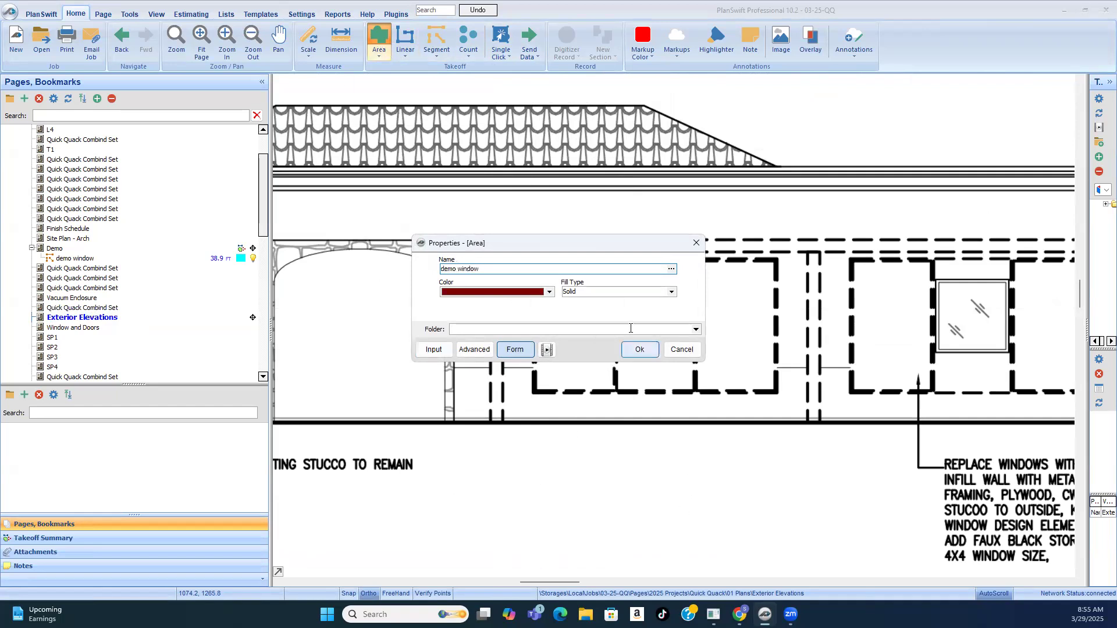
pyautogui.click(644, 350)
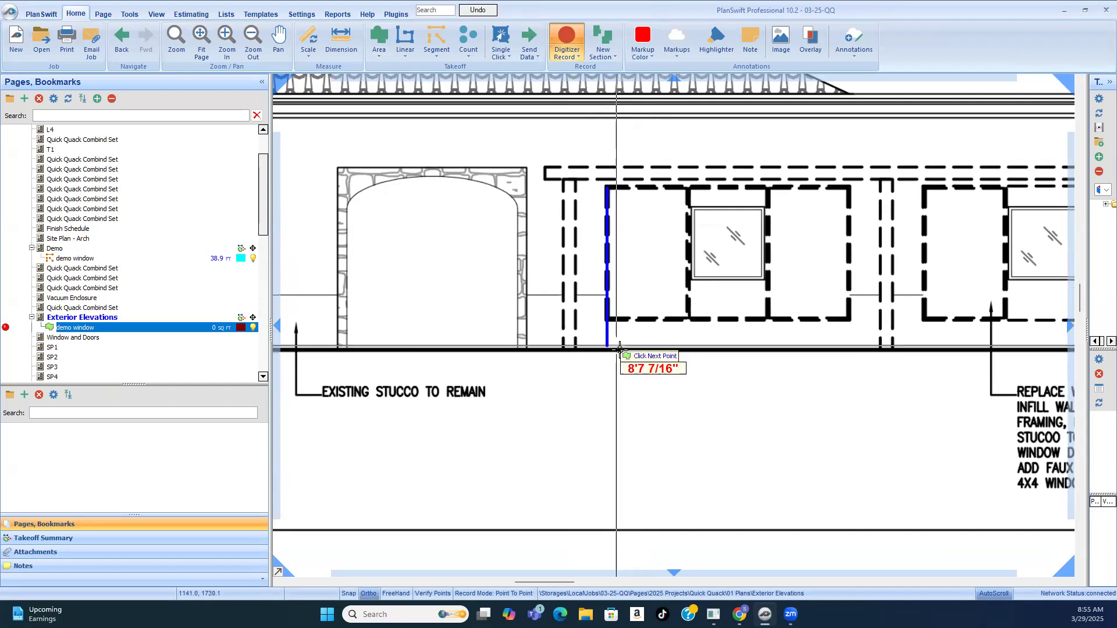
pyautogui.click(847, 187)
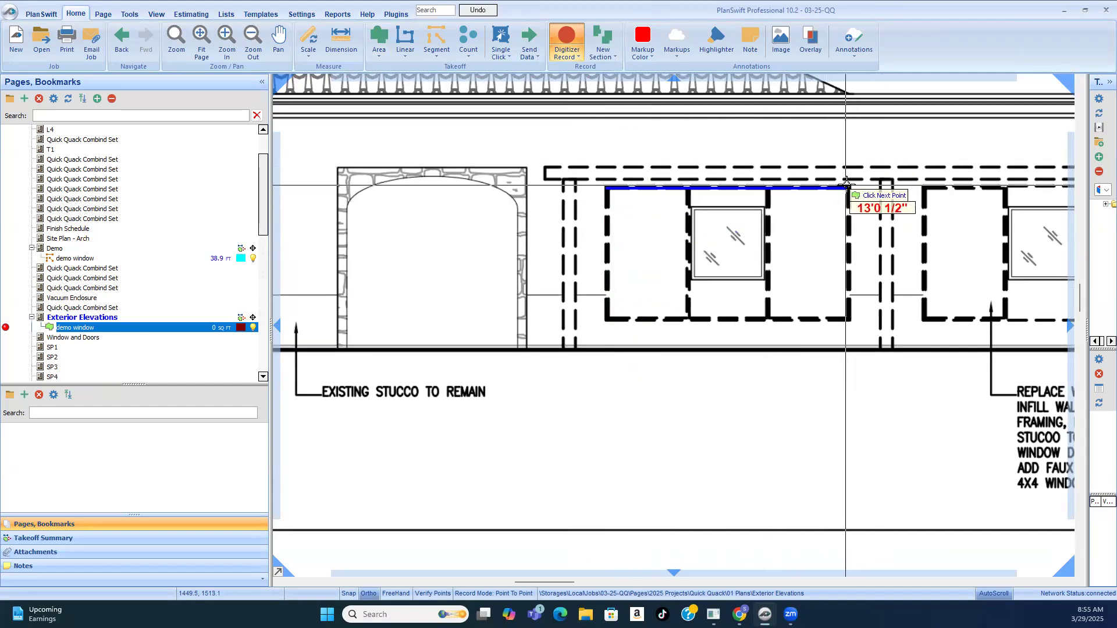
pyautogui.click(847, 320)
pyautogui.click(607, 320)
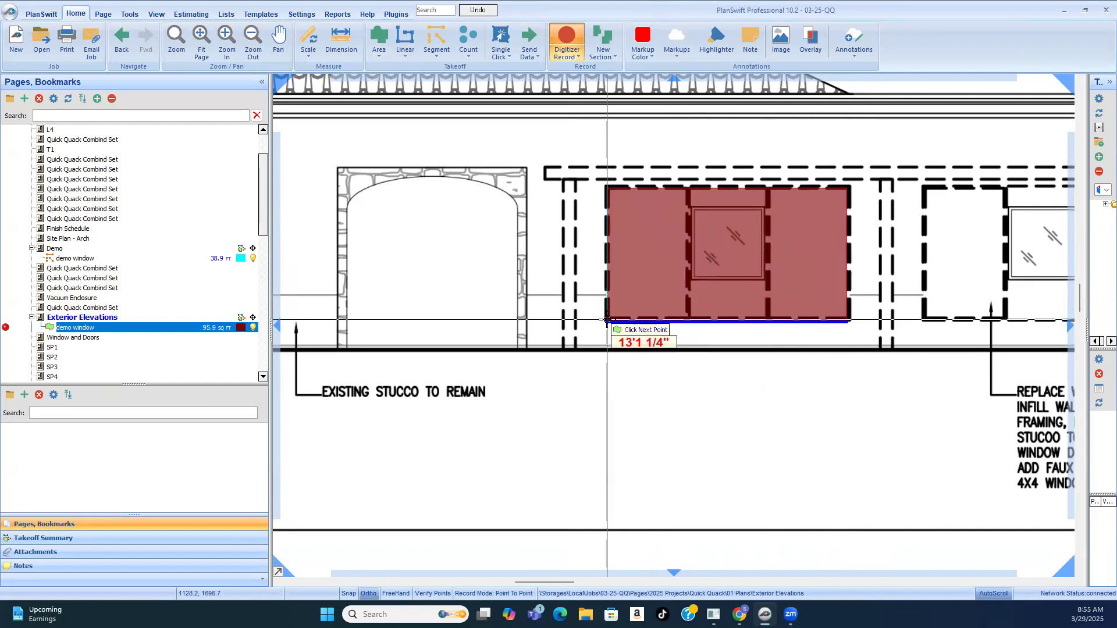
pyautogui.click(603, 186)
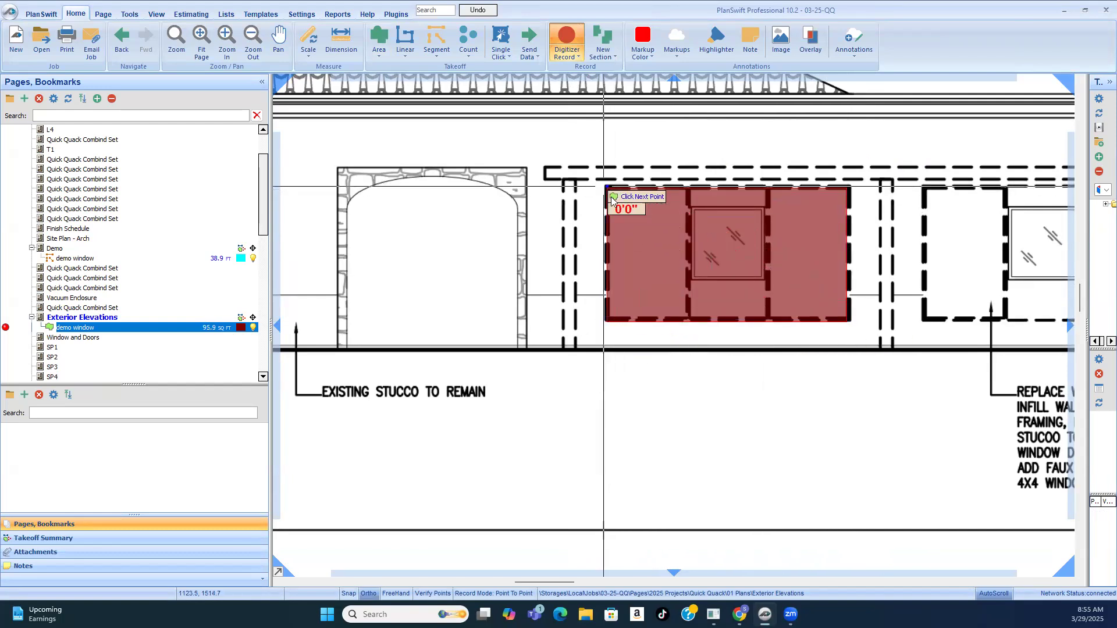
pyautogui.rightClick(612, 199)
pyautogui.click(616, 198)
# Step: Trace the middle dashed window opening on the existing west side elevation as another demo window section, about 13.4 ft wide
pyautogui.scroll(-3, 542, 233)
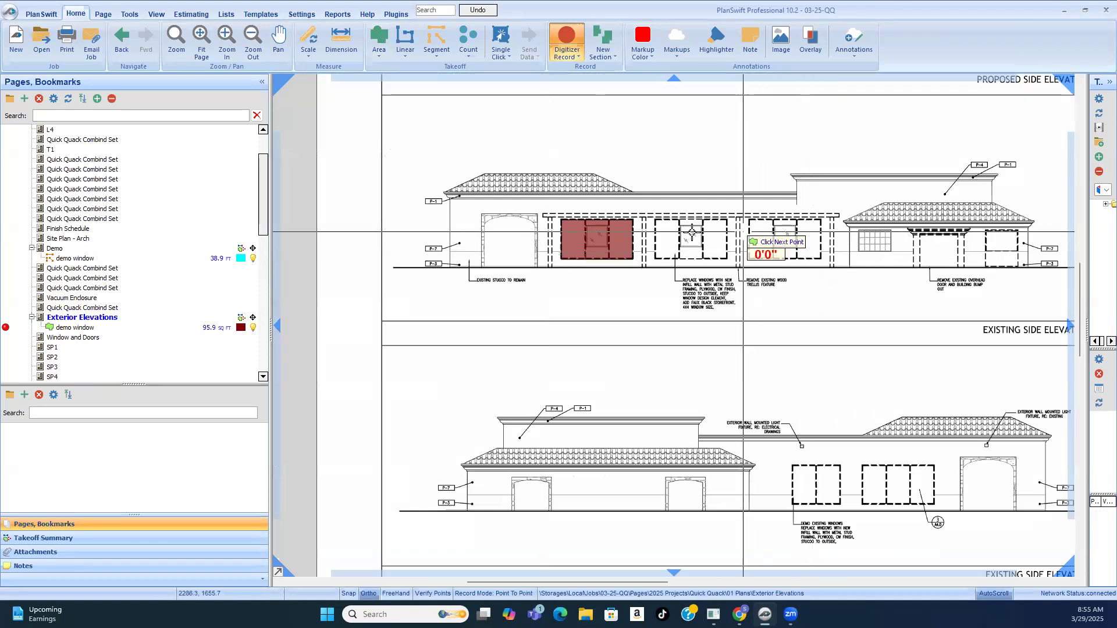
pyautogui.scroll(2, 736, 231)
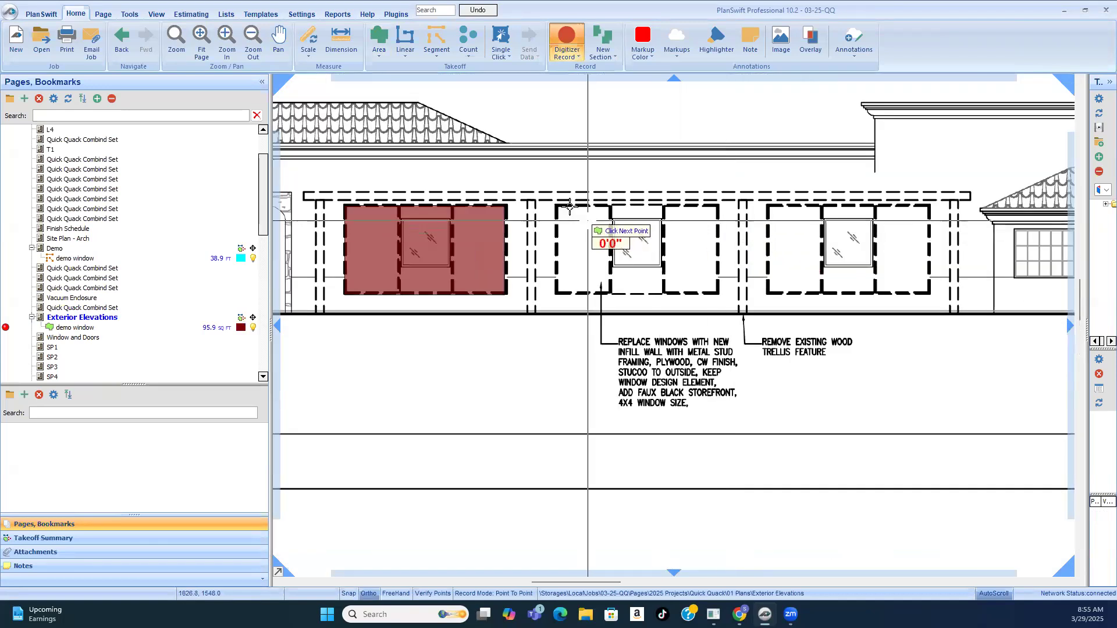
pyautogui.click(719, 205)
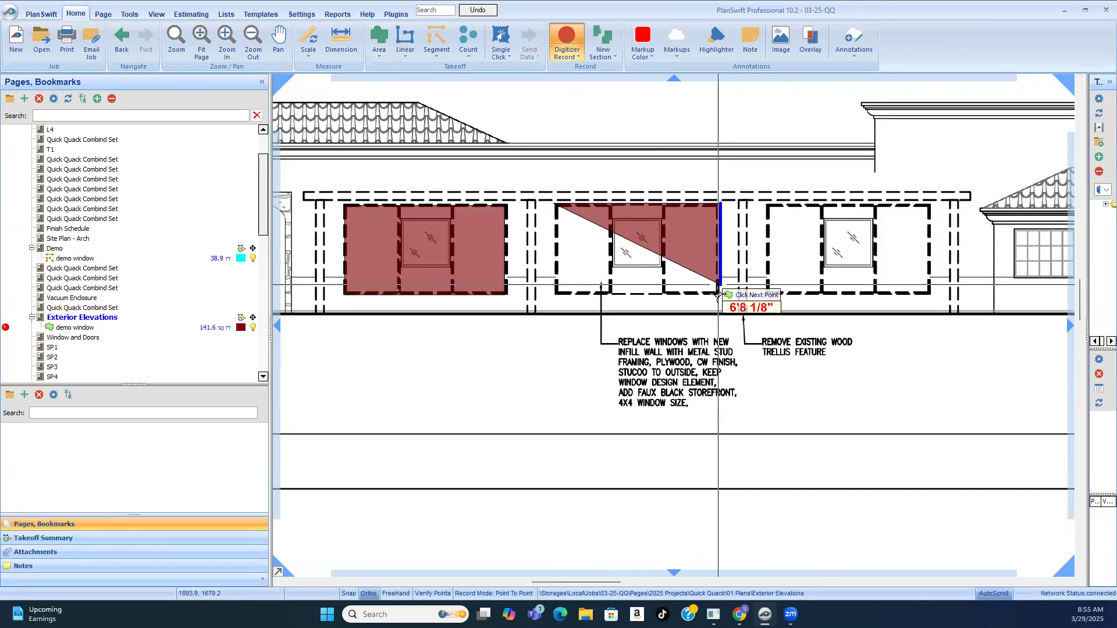
pyautogui.click(553, 293)
pyautogui.rightClick(554, 203)
pyautogui.click(588, 211)
# Step: Trace the third dashed window opening on the existing west elevation, about 7.5 ft high, and stop recording the area takeoff
pyautogui.click(763, 201)
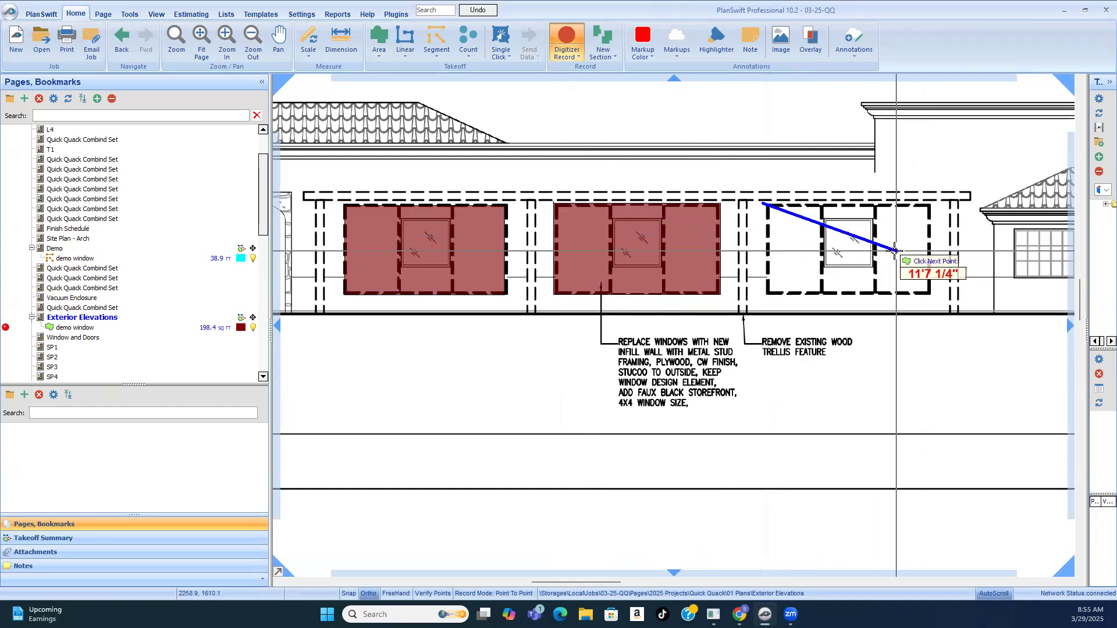
pyautogui.click(930, 204)
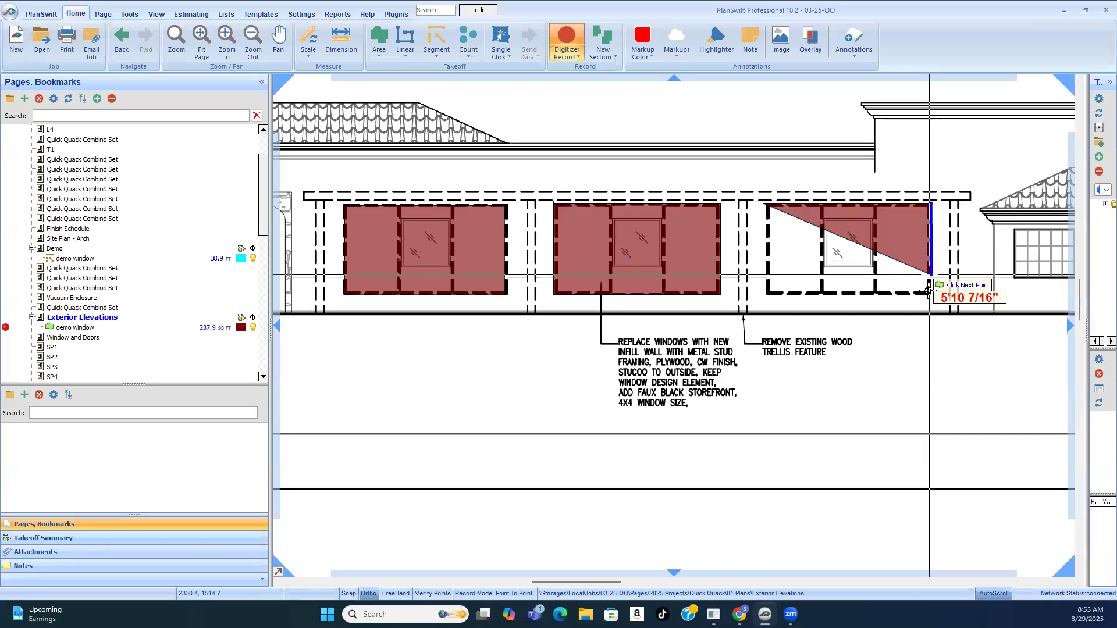
pyautogui.click(930, 293)
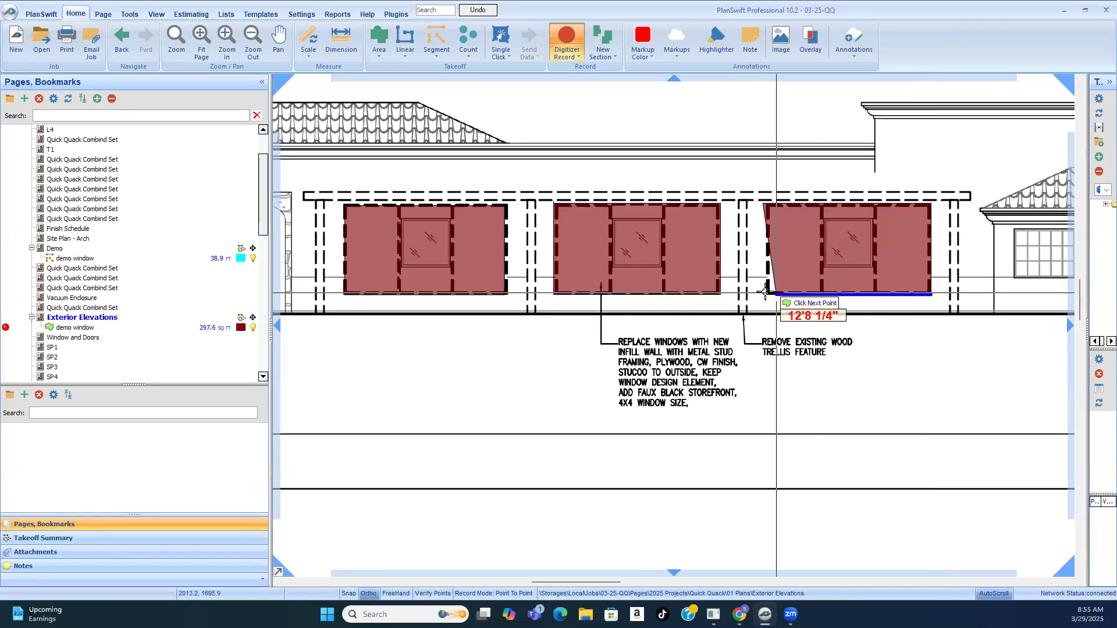
pyautogui.click(766, 218)
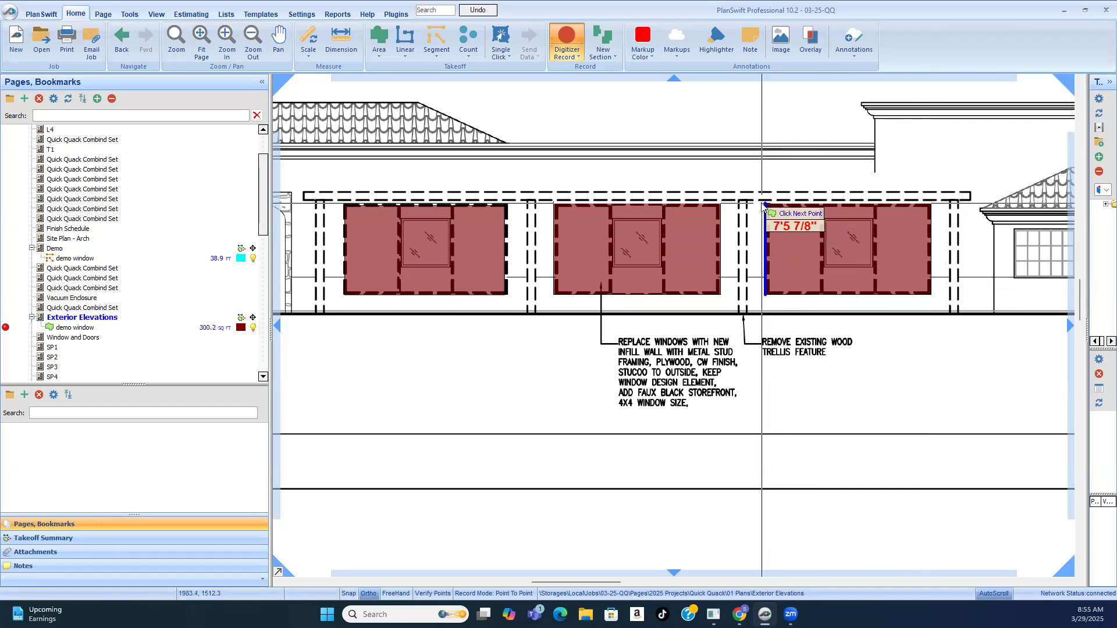
pyautogui.rightClick(761, 204)
pyautogui.click(789, 229)
# Step: Examine the window demo note on the existing east side elevation and the 4x4 faux windows inside the traced west openings
pyautogui.scroll(-3, 680, 238)
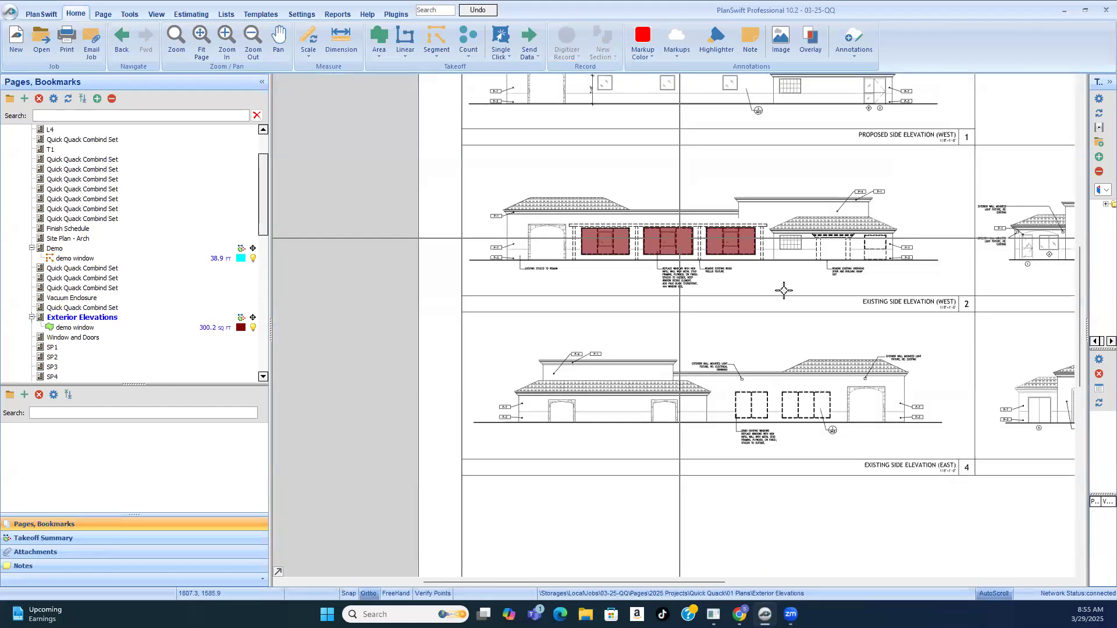
pyautogui.scroll(2, 778, 450)
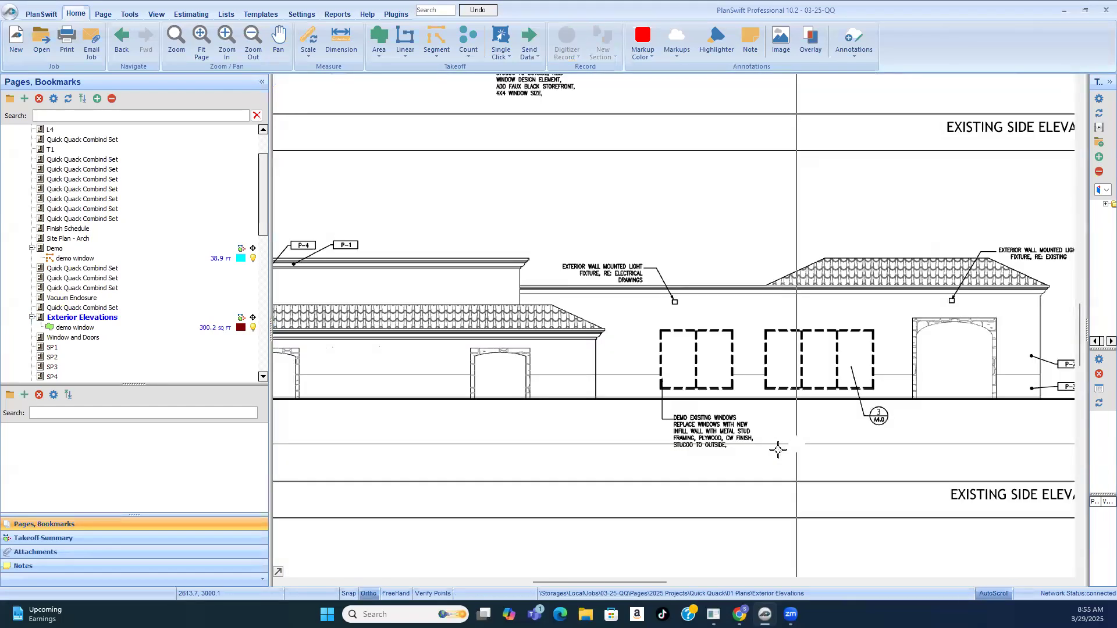
pyautogui.scroll(2, 727, 406)
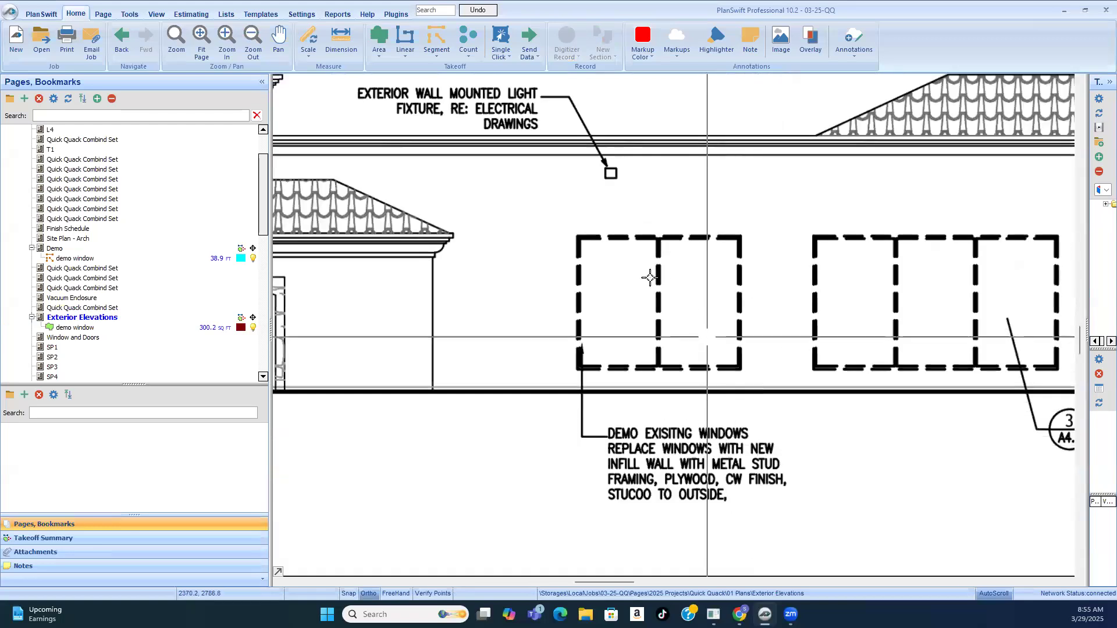
pyautogui.scroll(-4, 650, 278)
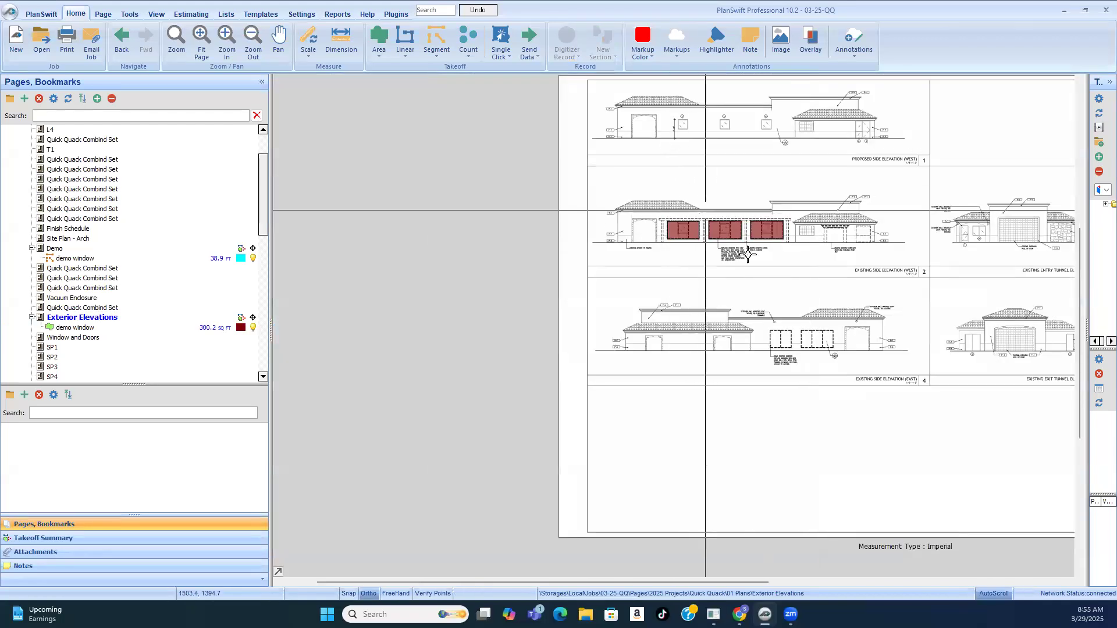
pyautogui.scroll(3, 748, 254)
pyautogui.scroll(1, 584, 232)
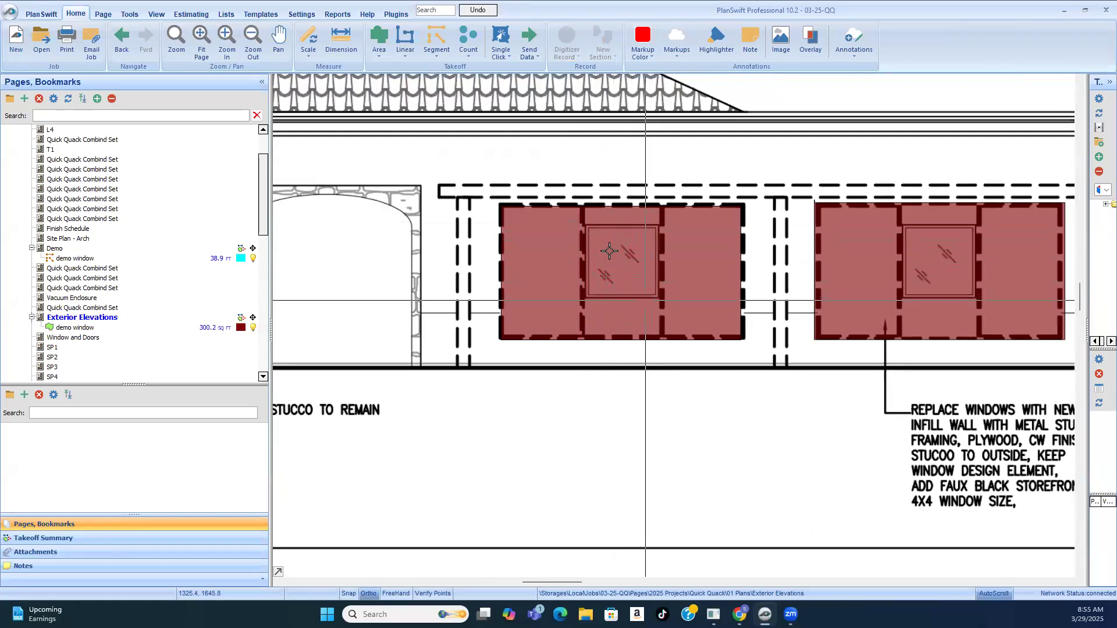
pyautogui.scroll(3, 609, 251)
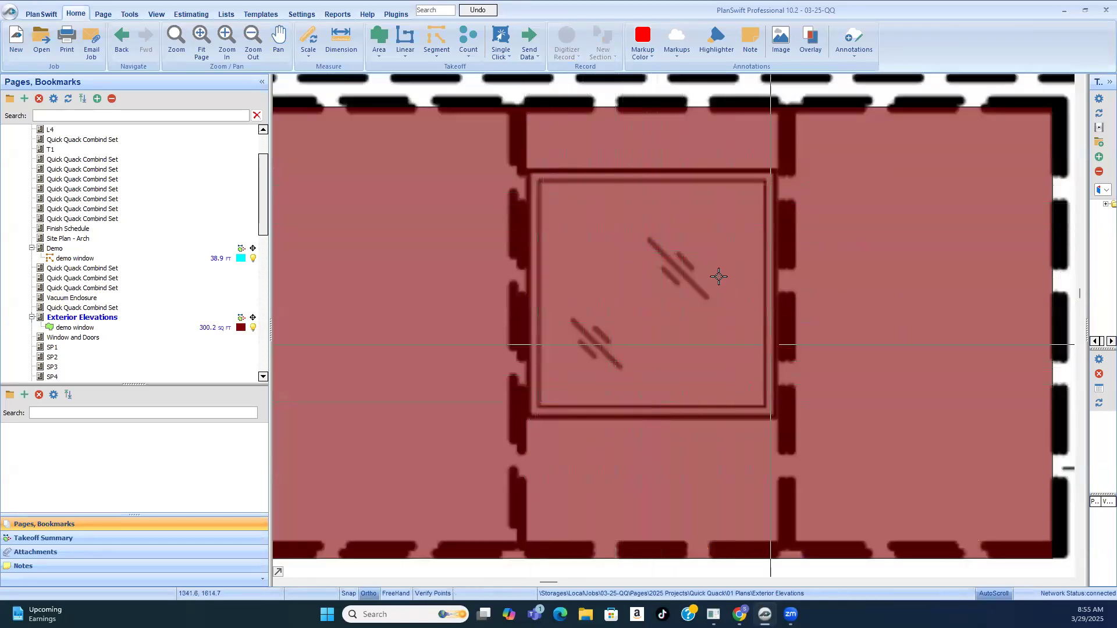
pyautogui.scroll(-4, 677, 212)
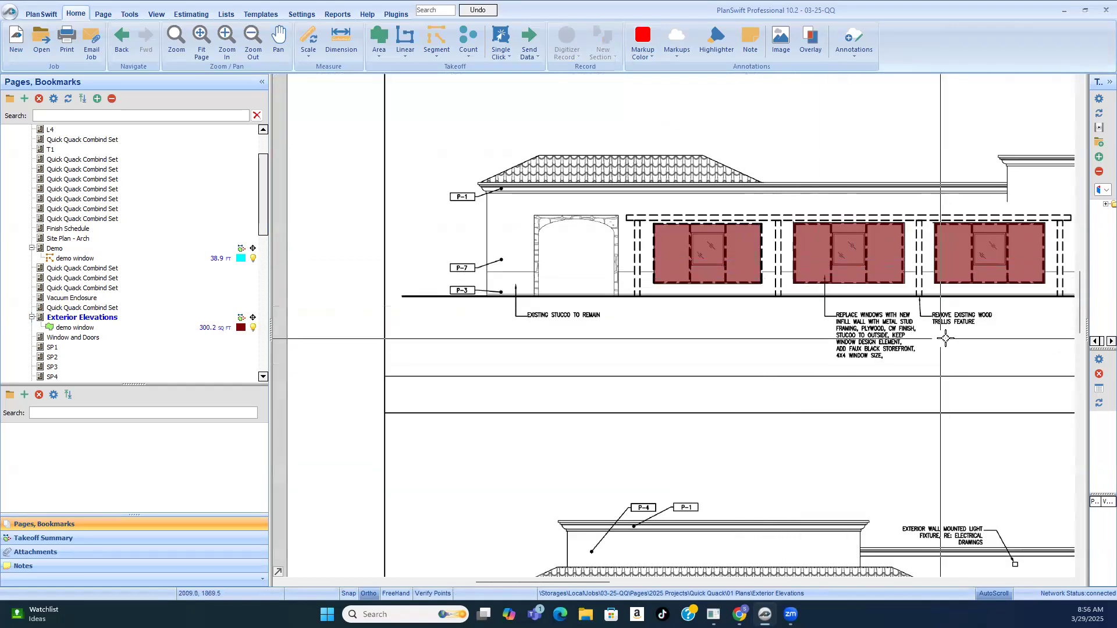
pyautogui.scroll(2, 932, 346)
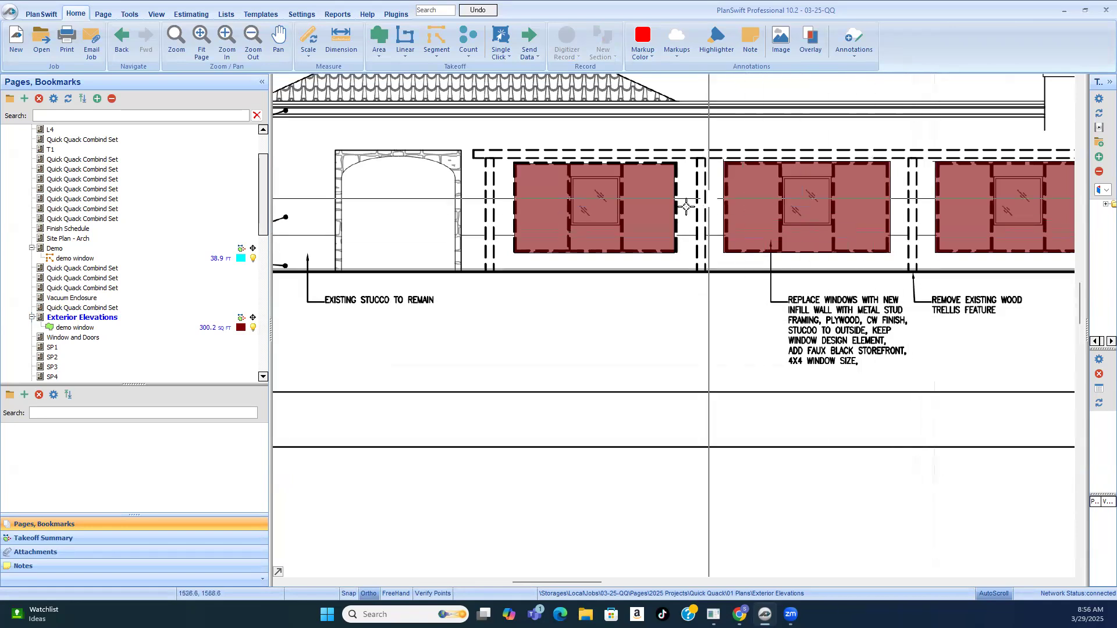
pyautogui.scroll(1, 888, 305)
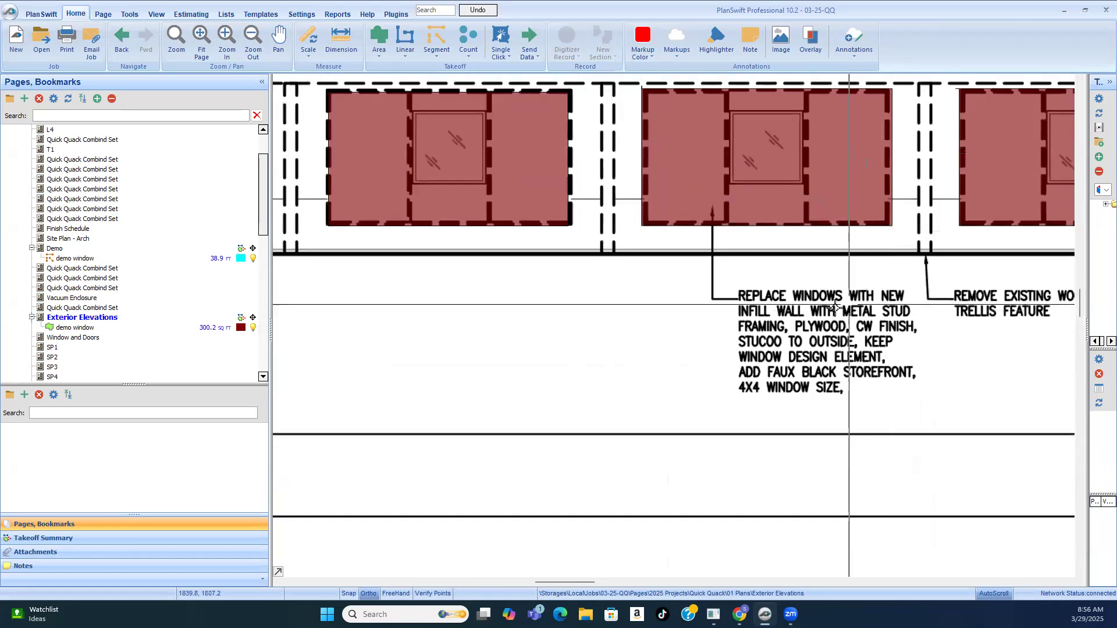
# Step: Compare the traced openings and infill note on the existing west elevation with the type C windows on the proposed west elevation
pyautogui.scroll(-2, 698, 280)
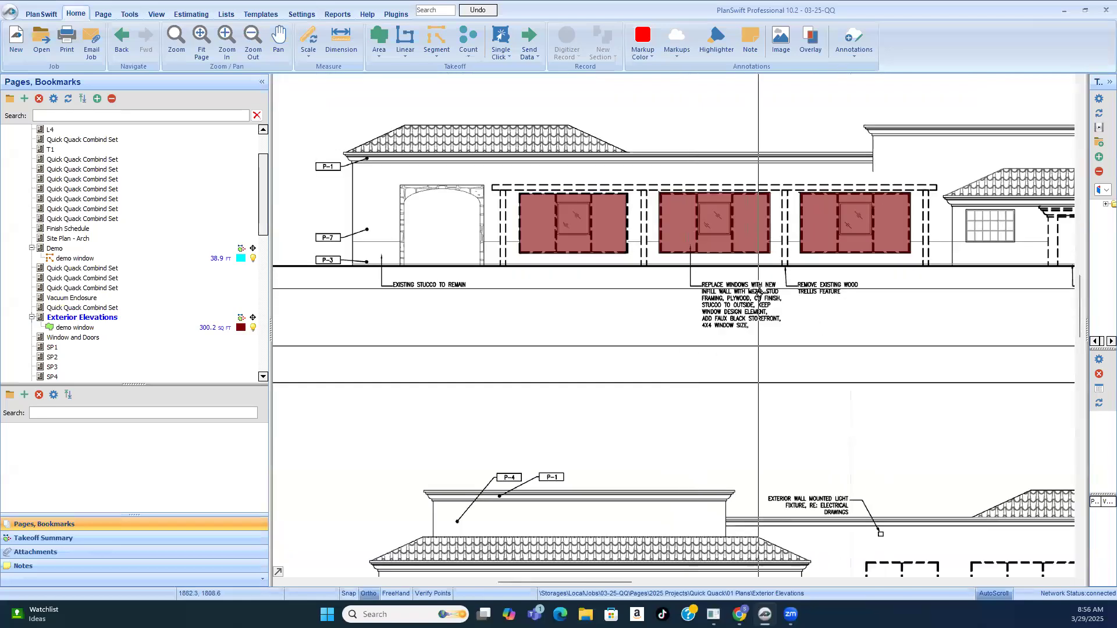
pyautogui.scroll(-1, 750, 232)
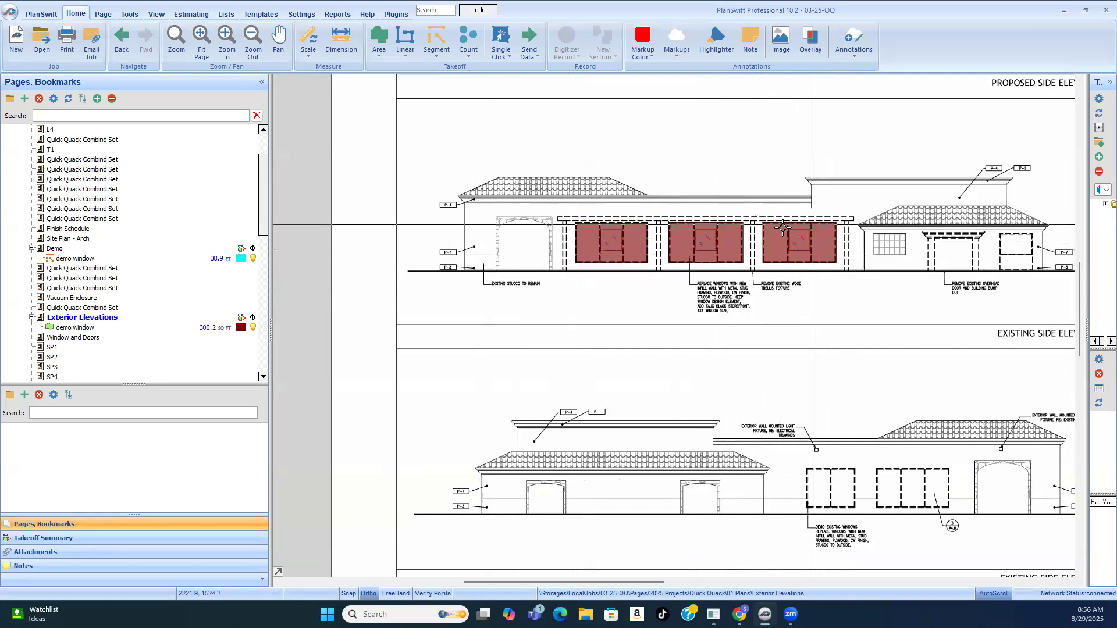
pyautogui.scroll(-2, 751, 242)
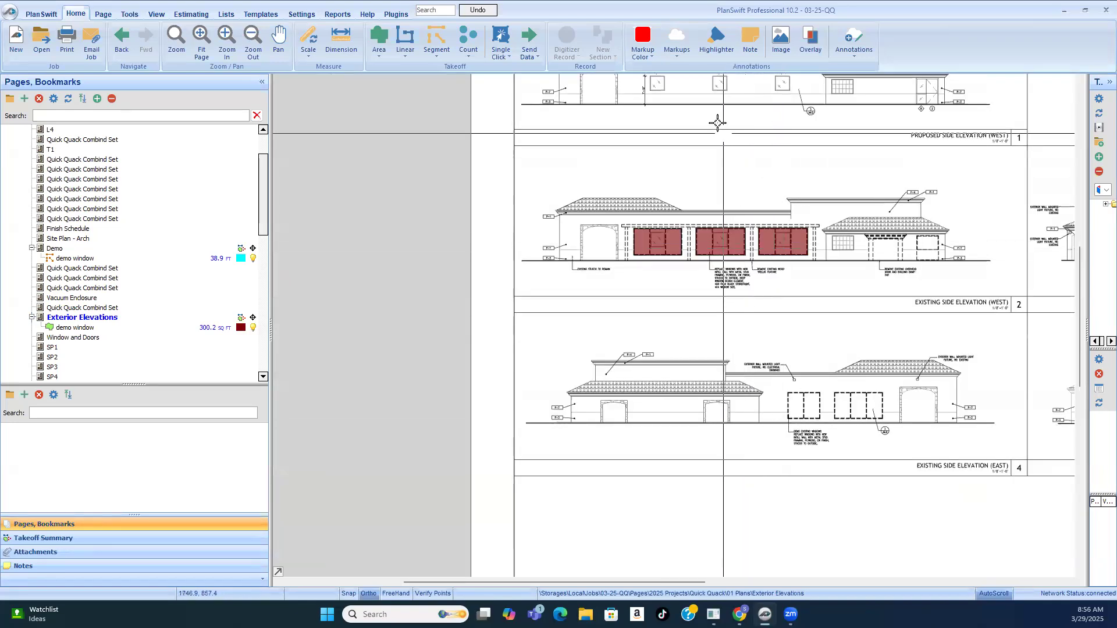
pyautogui.scroll(3, 773, 543)
pyautogui.scroll(-2, 773, 543)
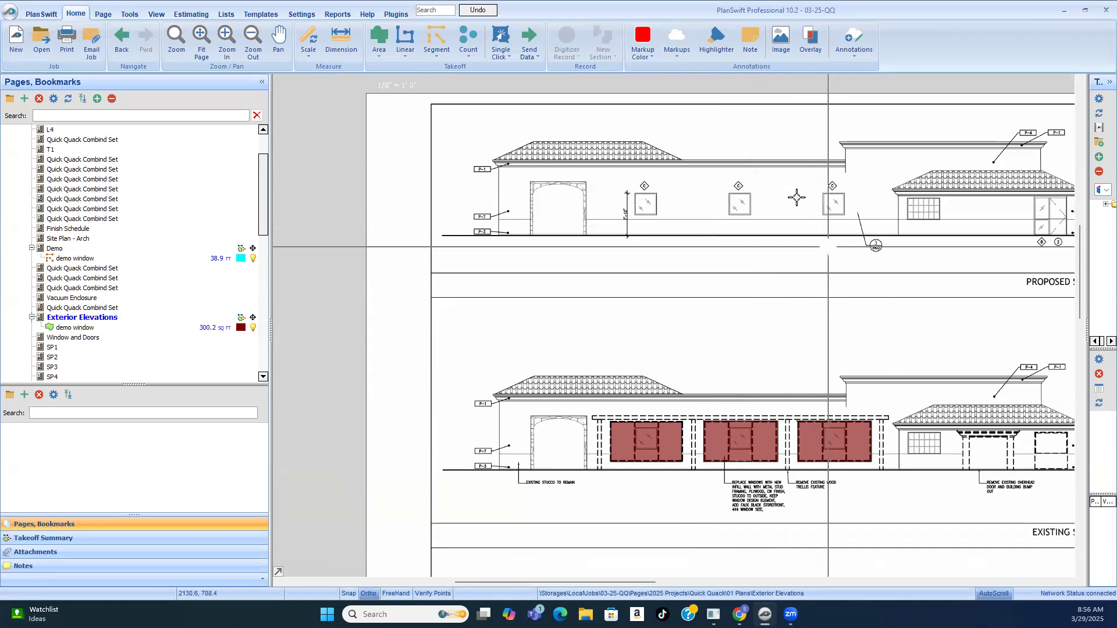
pyautogui.scroll(2, 843, 184)
pyautogui.scroll(3, 840, 184)
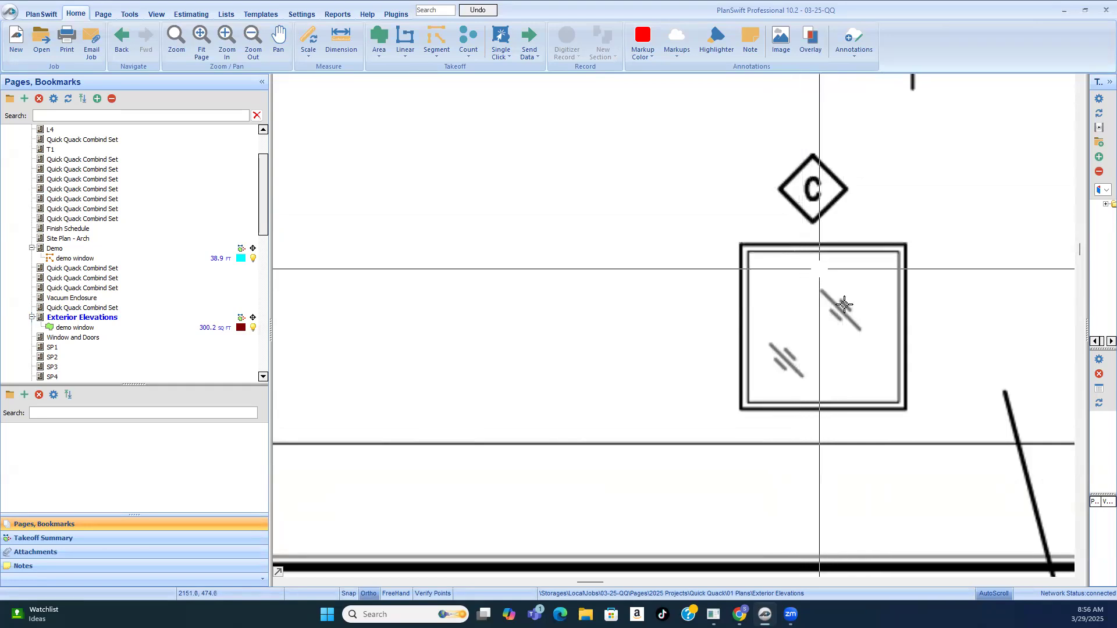
pyautogui.scroll(-1, 679, 287)
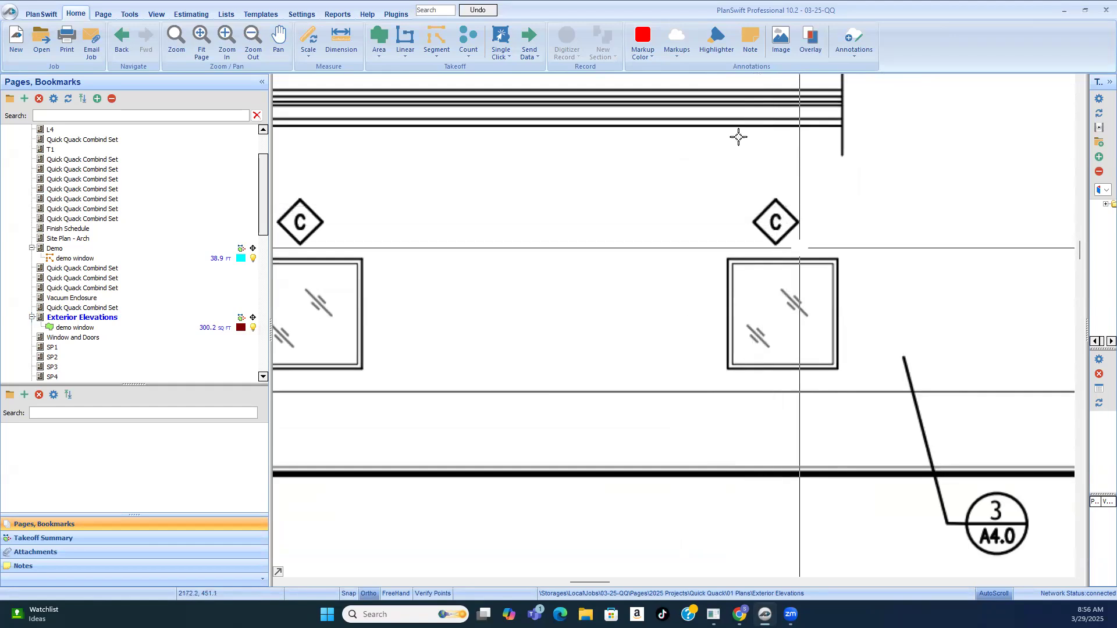
pyautogui.scroll(-3, 805, 237)
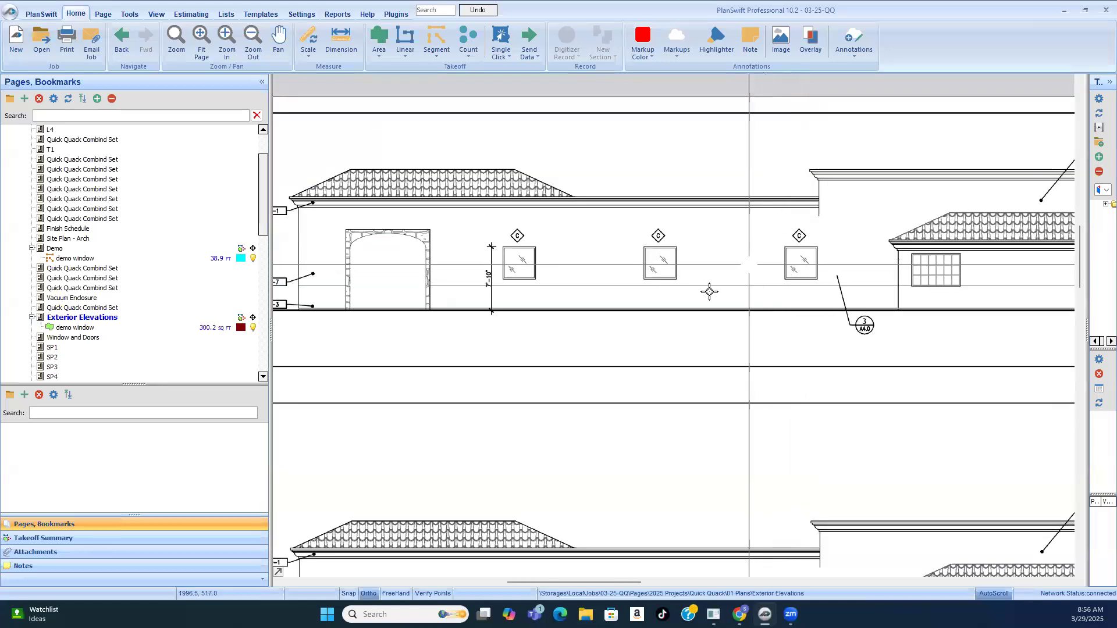
# Step: Look through the structural, accessibility guideline and Finish Schedule sheets of the plan set
pyautogui.click(52, 347)
pyautogui.click(101, 278)
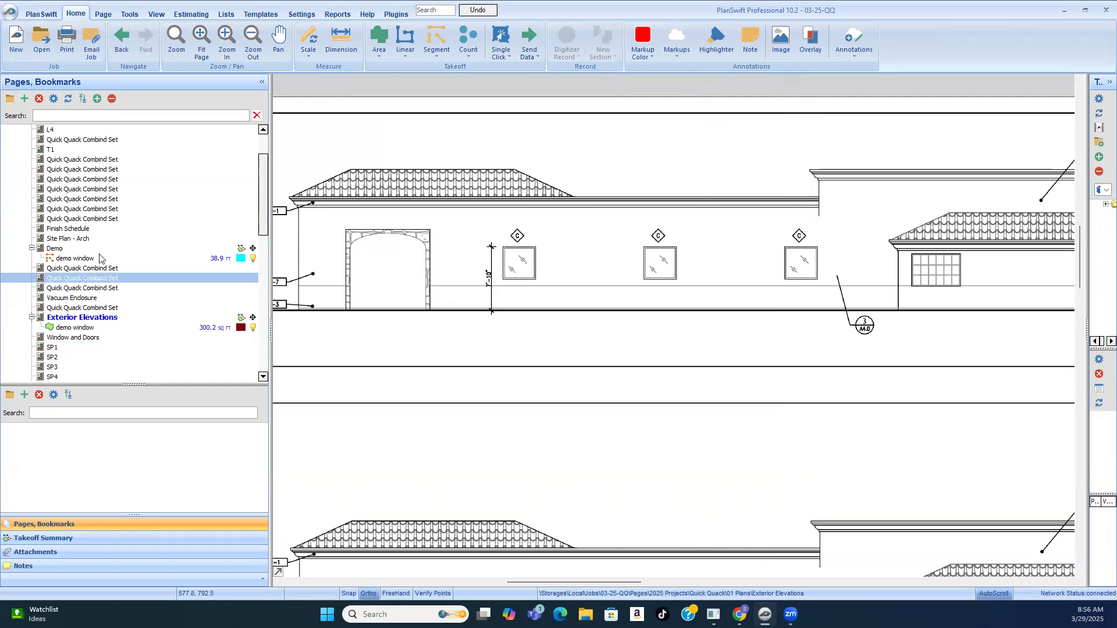
pyautogui.scroll(1, 87, 233)
pyautogui.click(78, 199)
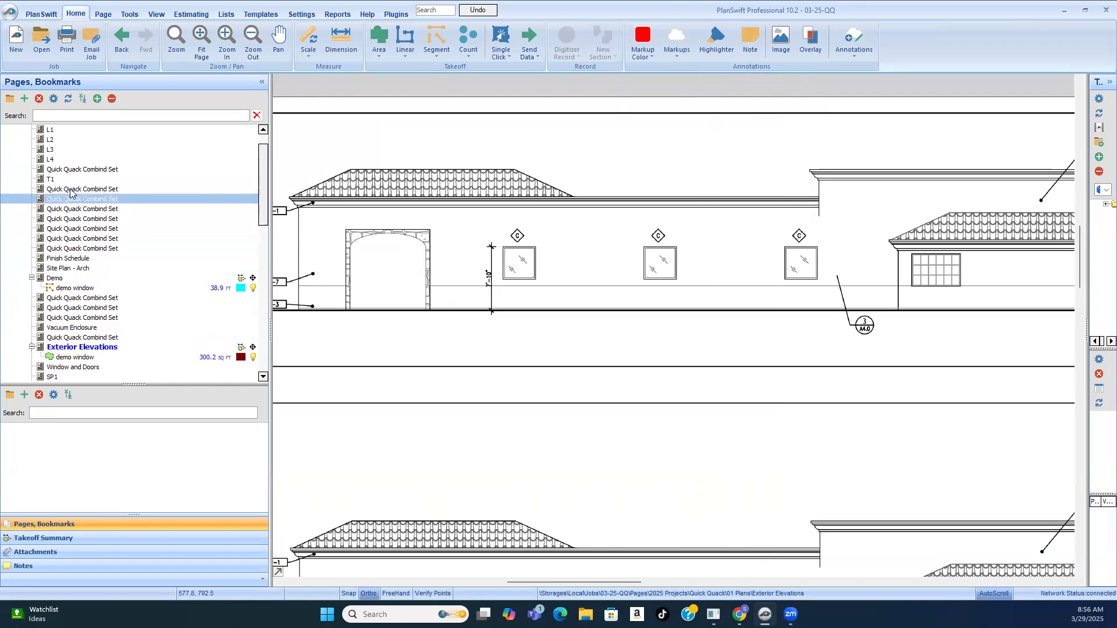
pyautogui.click(71, 189)
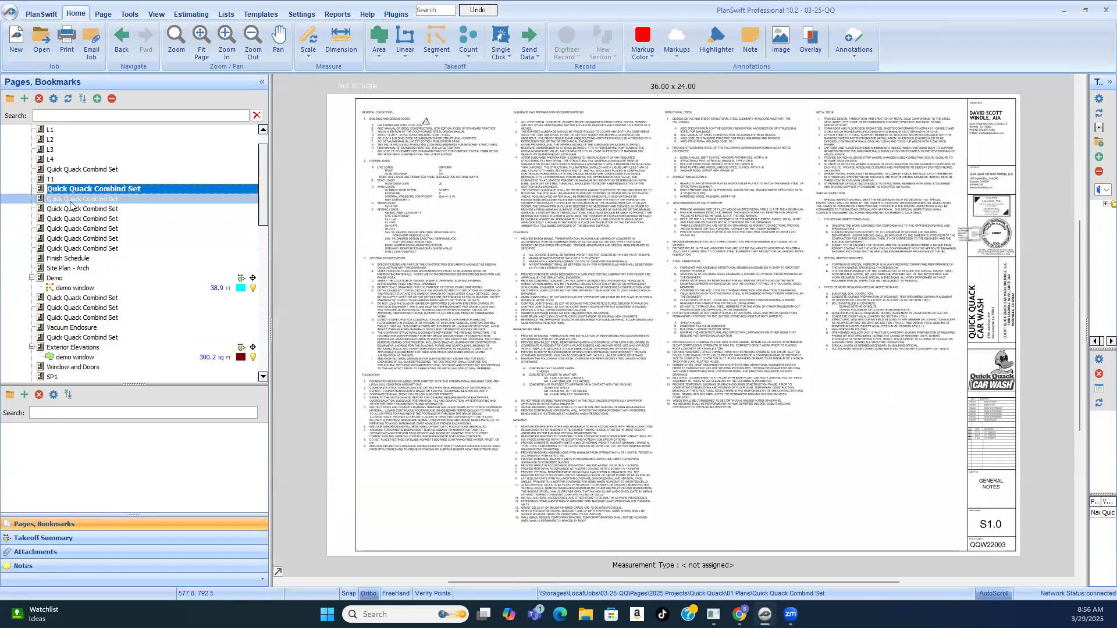
pyautogui.click(70, 201)
pyautogui.click(73, 221)
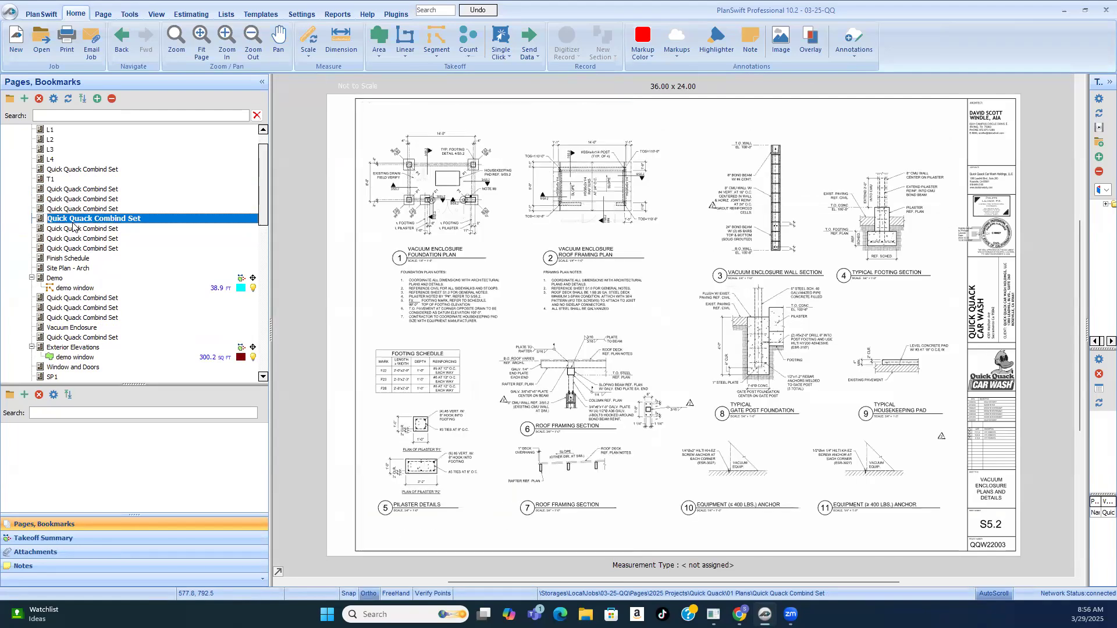
pyautogui.click(73, 229)
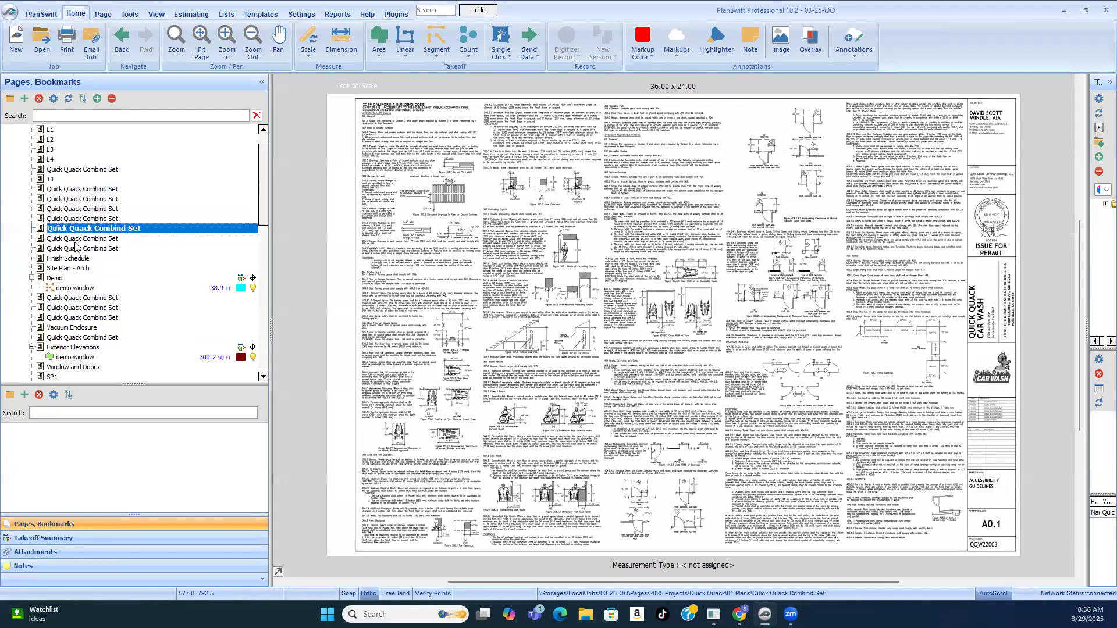
pyautogui.click(74, 239)
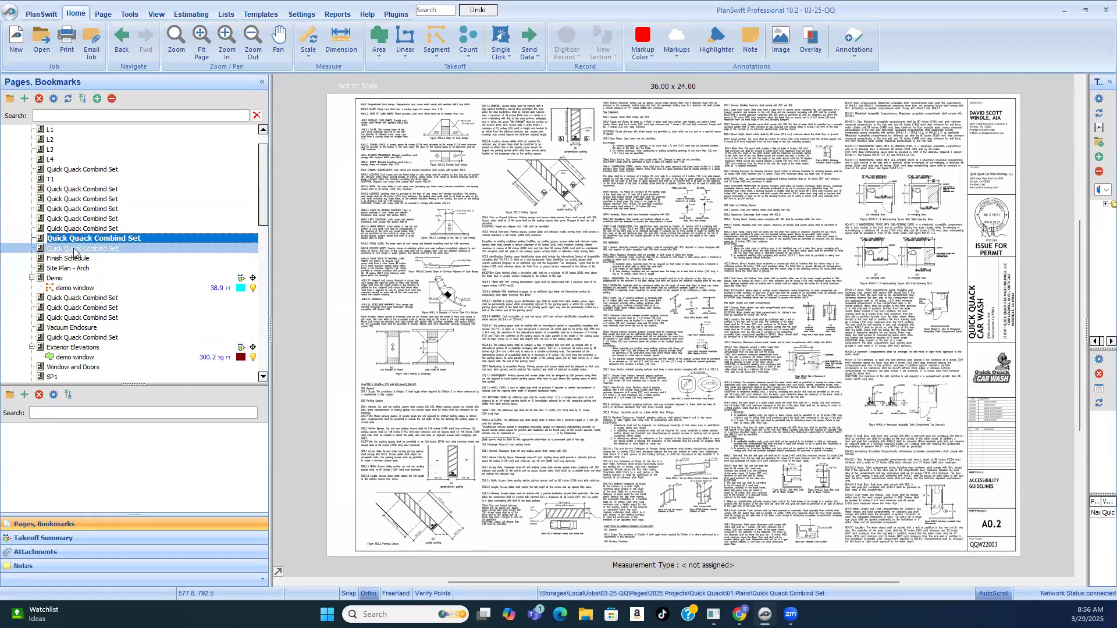
pyautogui.click(73, 250)
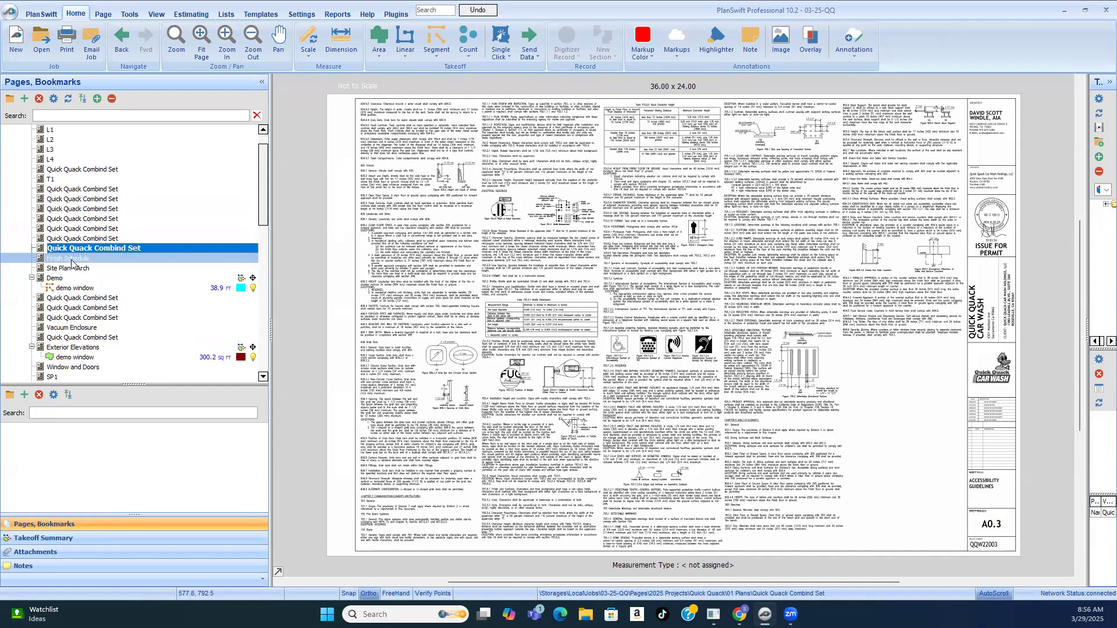
pyautogui.click(72, 260)
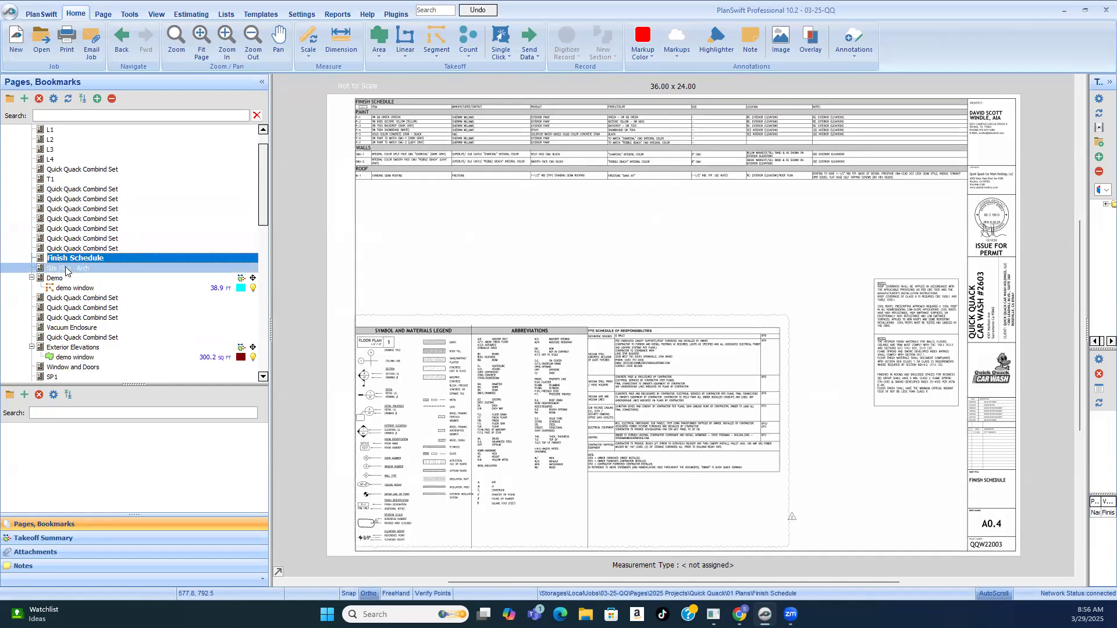
# Step: Open the architectural site plan and examine the building outline, its exterior walls and the surrounding key note callouts
pyautogui.click(67, 270)
pyautogui.scroll(3, 576, 297)
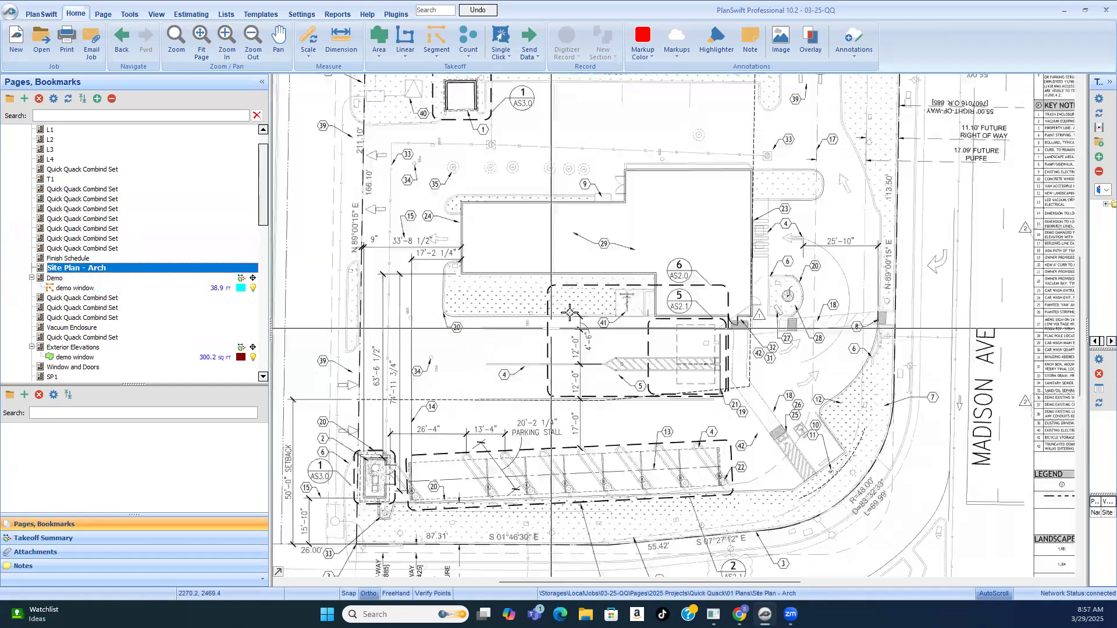
pyautogui.scroll(-2, 633, 204)
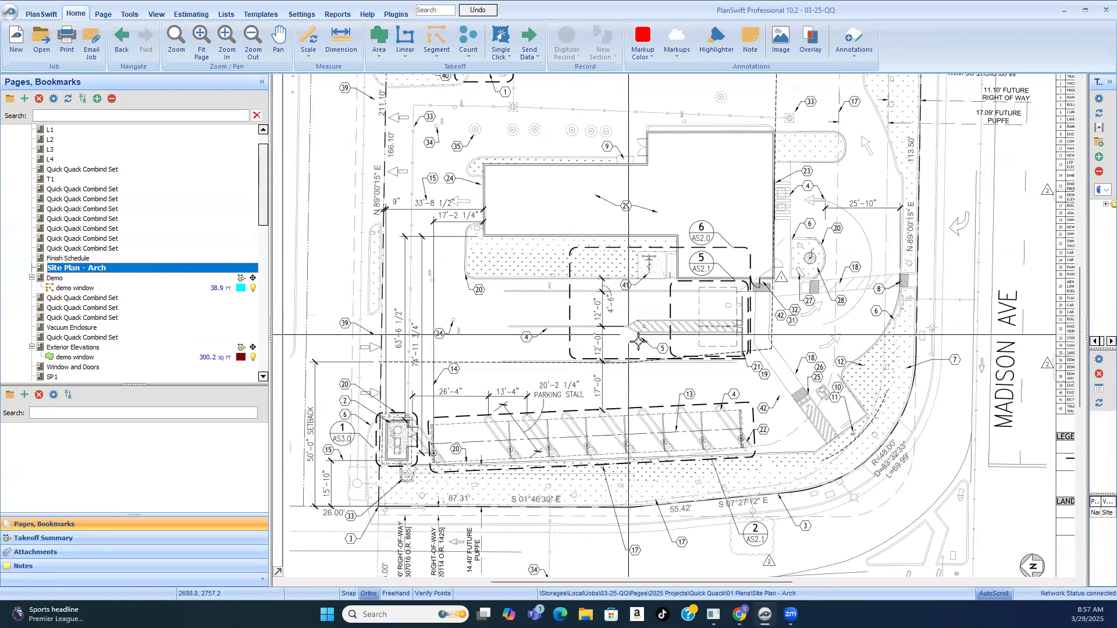
pyautogui.scroll(-2, 640, 352)
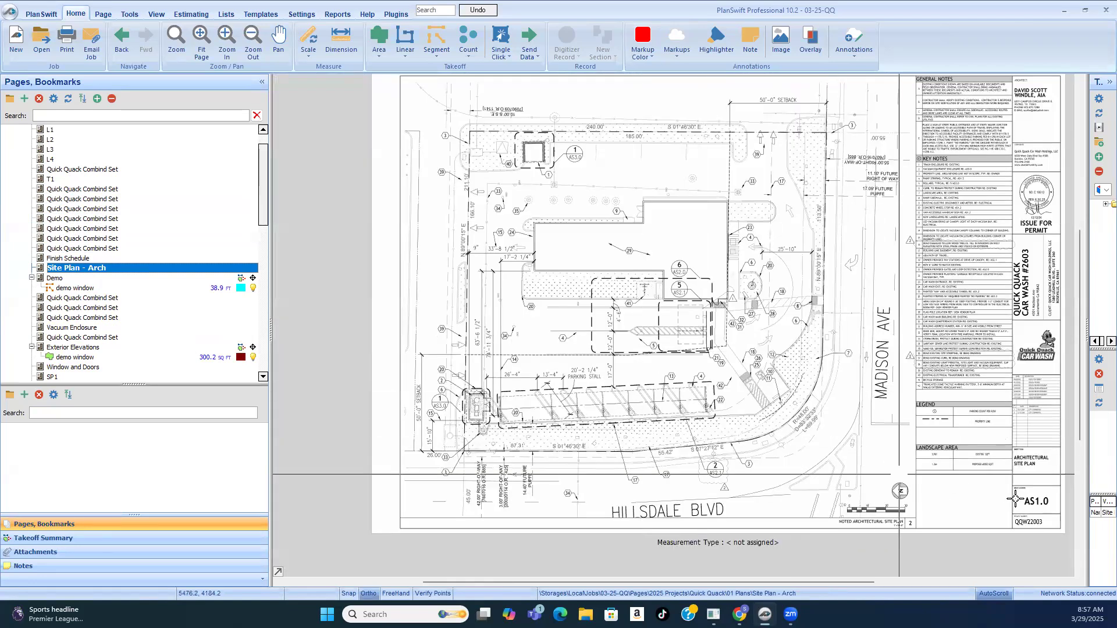
pyautogui.scroll(2, 1038, 478)
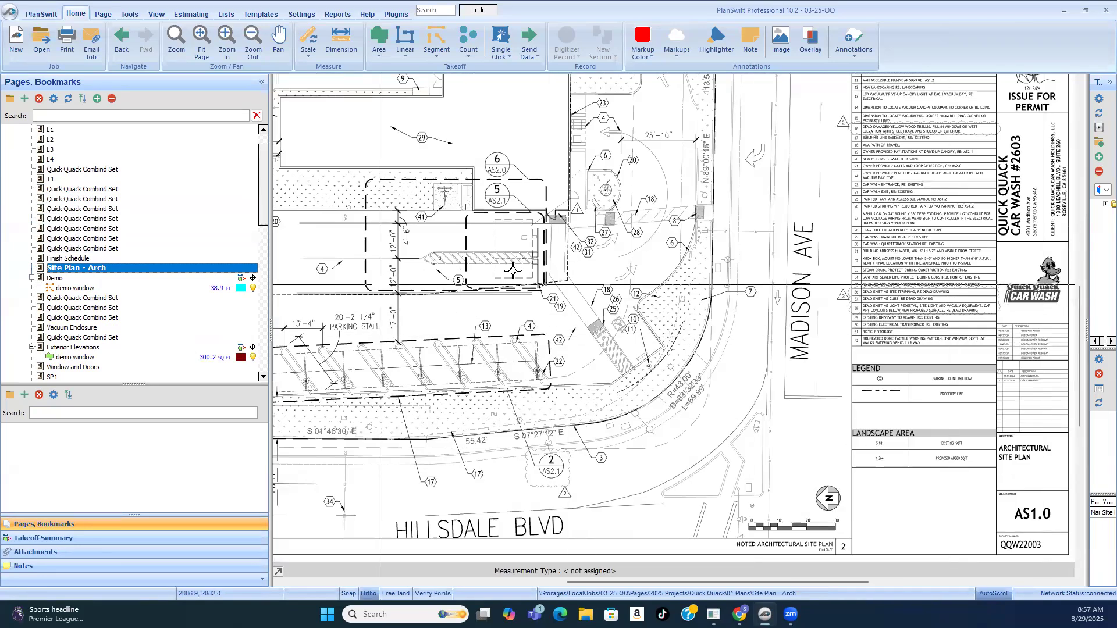
pyautogui.scroll(-1, 674, 370)
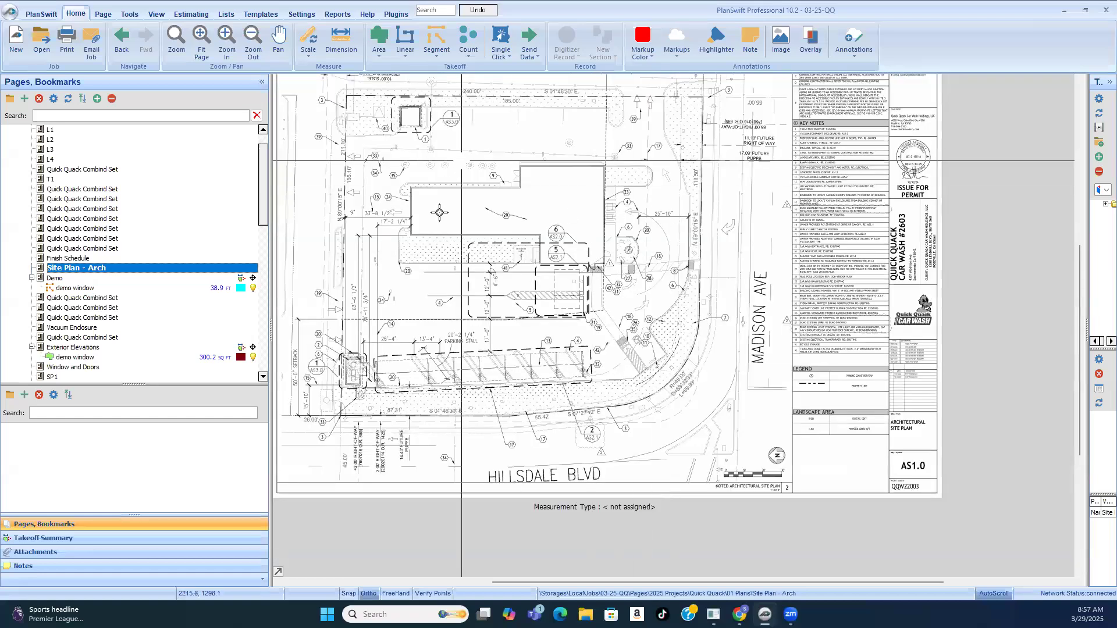
pyautogui.scroll(1, 481, 185)
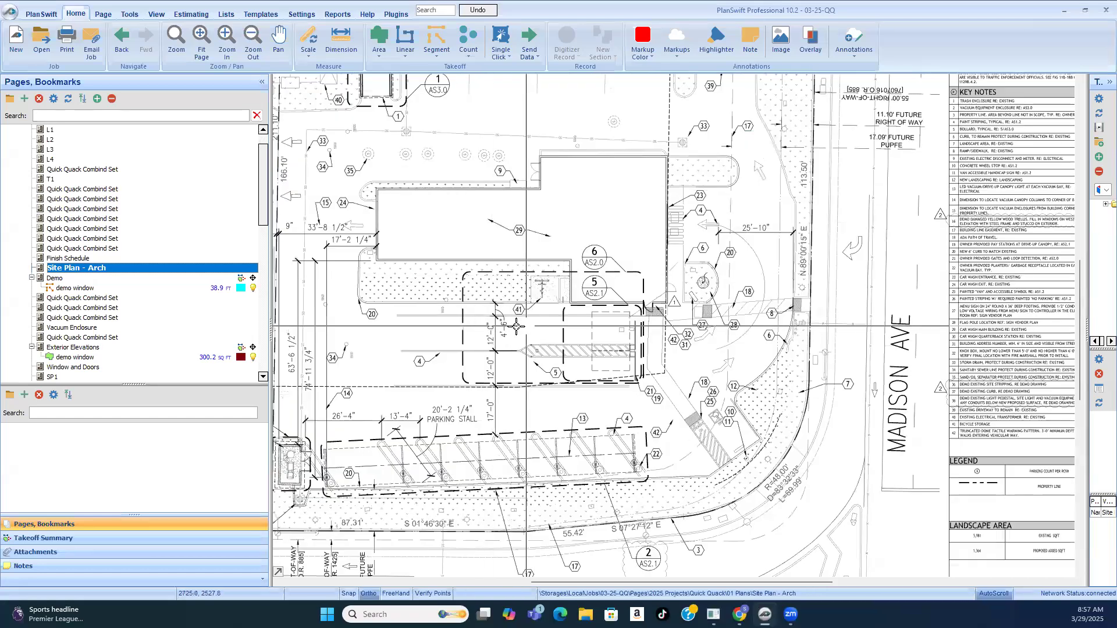
pyautogui.scroll(1, 689, 218)
pyautogui.scroll(1, 689, 218)
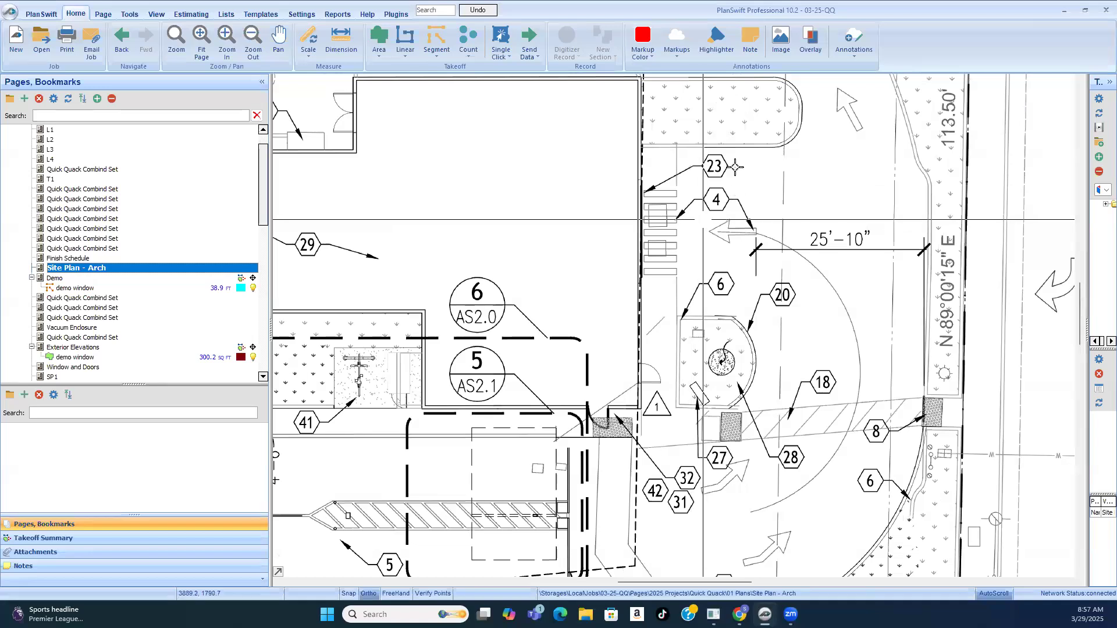
pyautogui.scroll(-1, 684, 256)
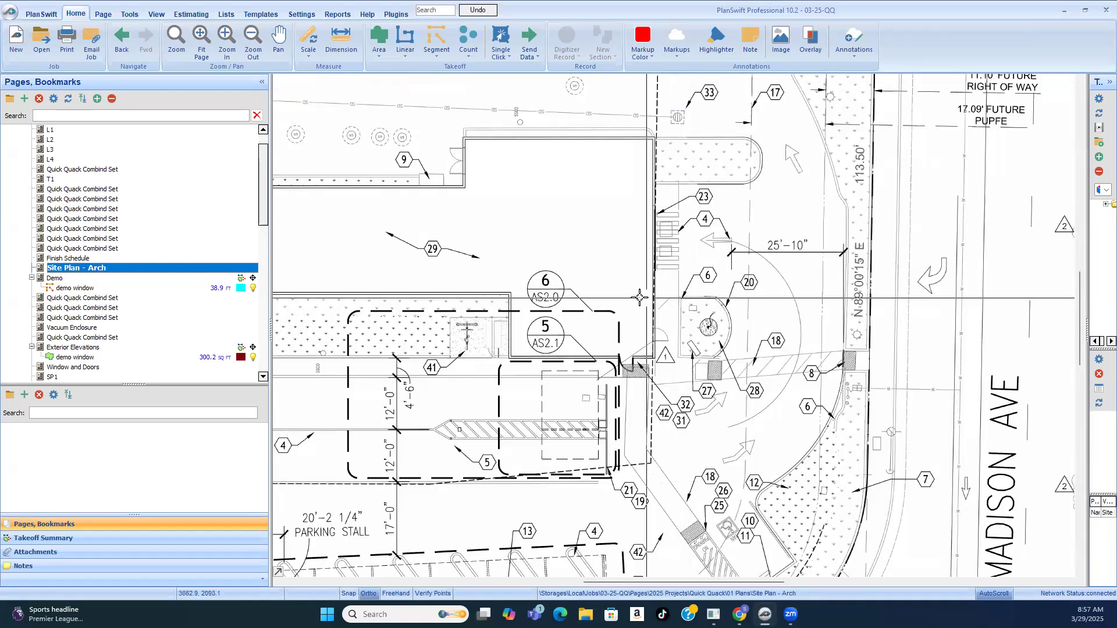
pyautogui.scroll(-2, 639, 298)
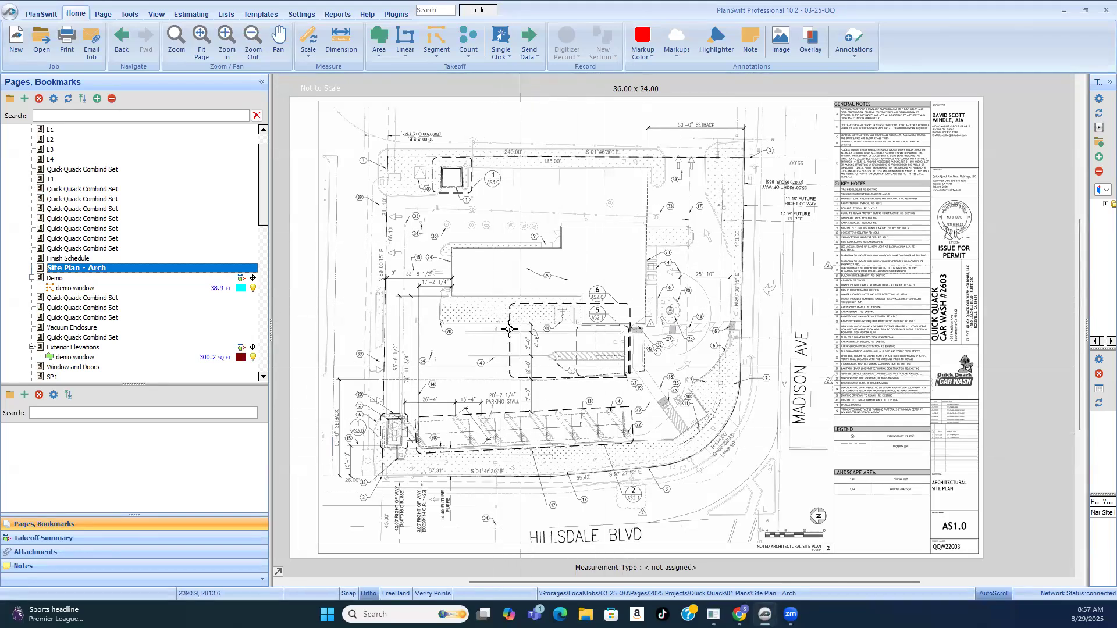
pyautogui.scroll(2, 521, 305)
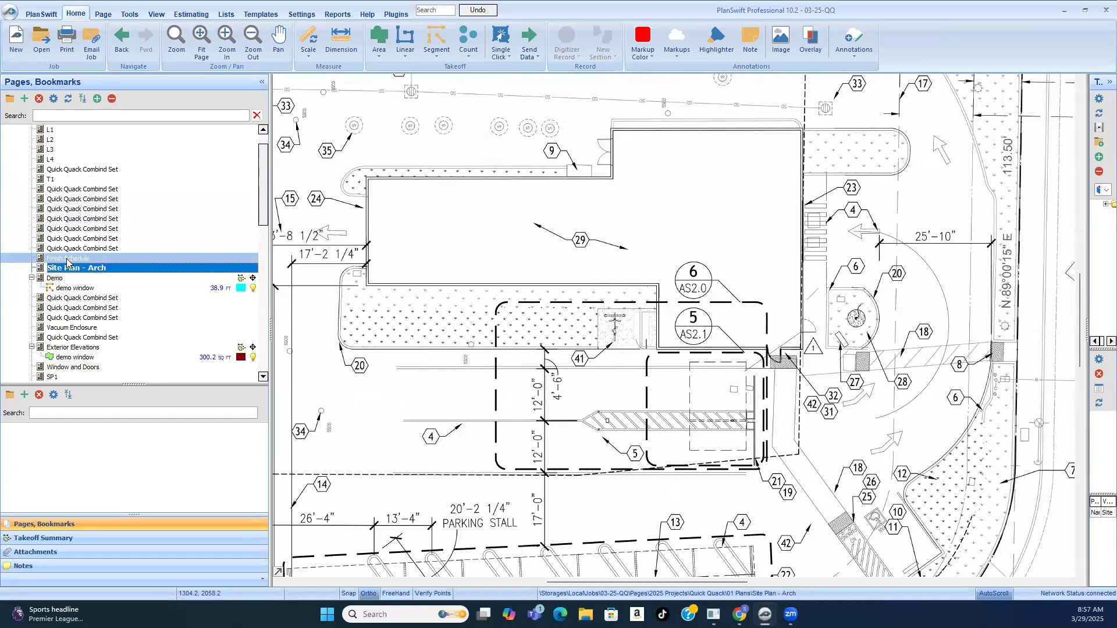
# Step: Open the Demo sheet and check the length of the demo window segment at key note 1 on the wall opposite the parking stalls
pyautogui.click(58, 277)
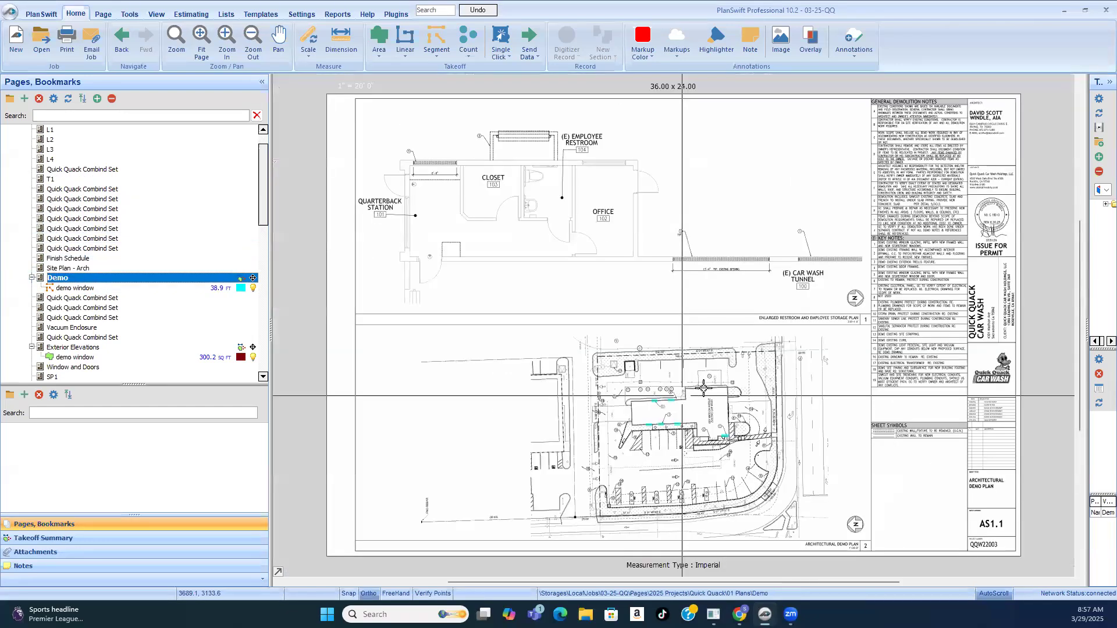
pyautogui.scroll(-2, 740, 251)
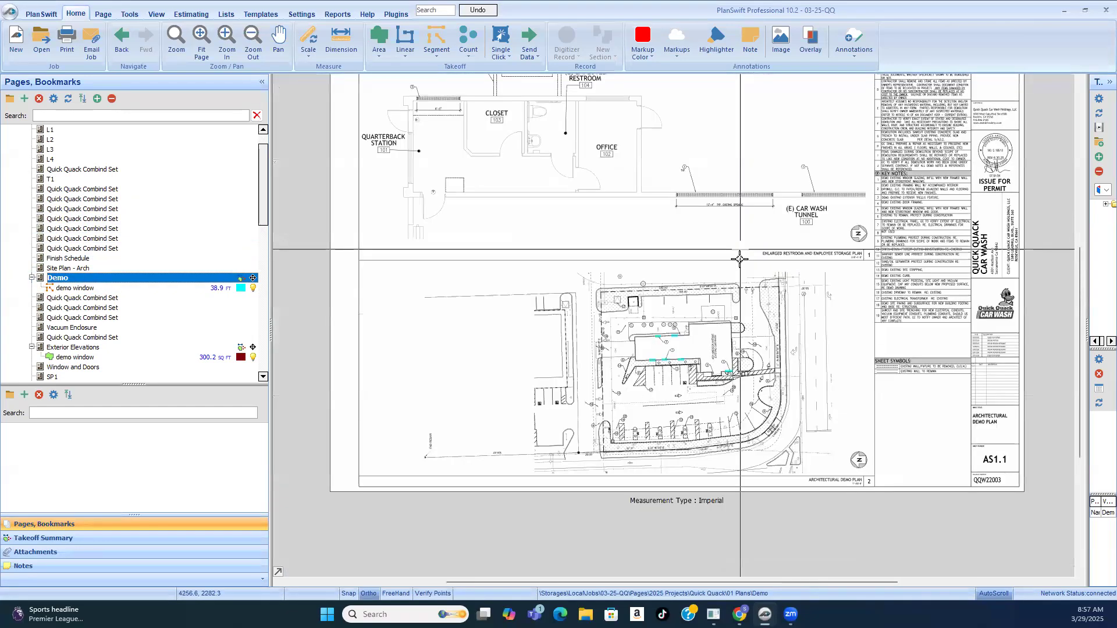
pyautogui.scroll(3, 693, 414)
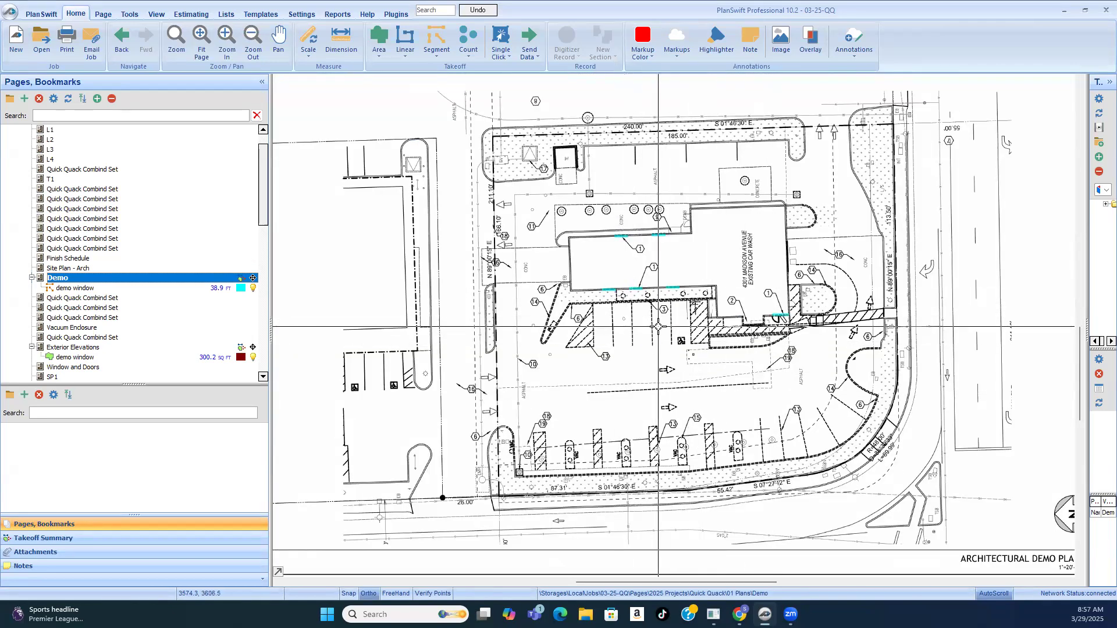
pyautogui.scroll(3, 637, 232)
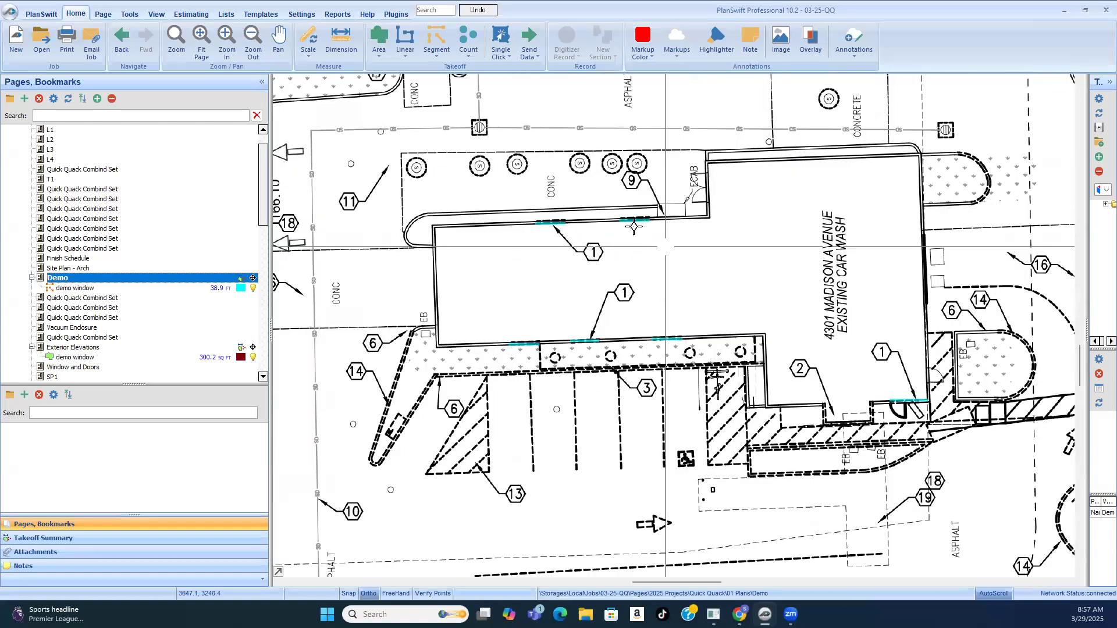
pyautogui.scroll(2, 635, 227)
pyautogui.scroll(2, 492, 234)
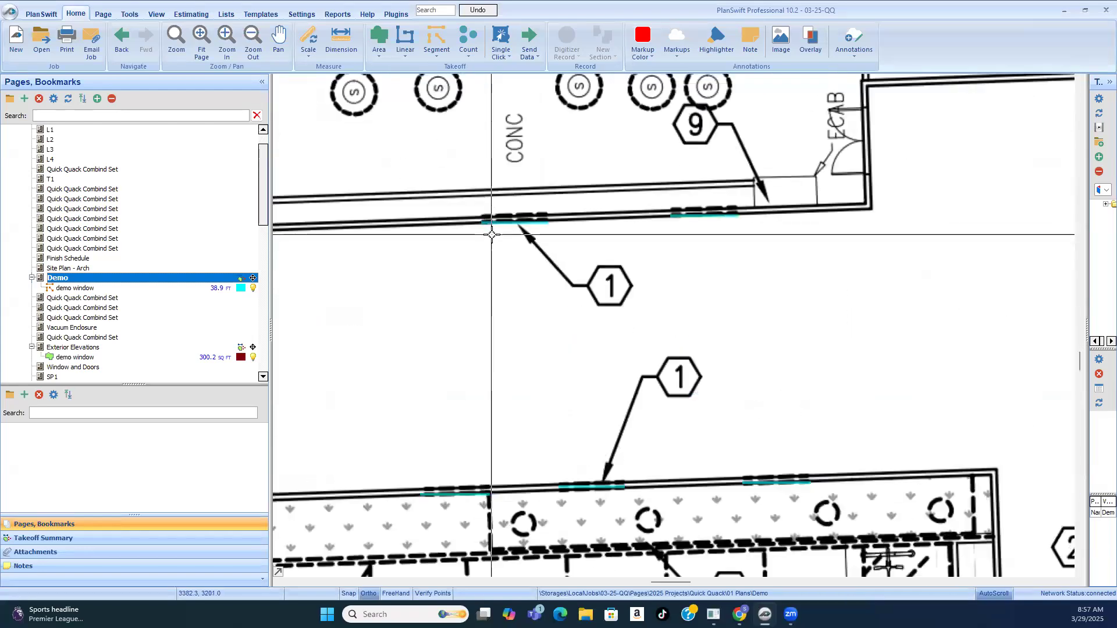
pyautogui.scroll(1, 492, 234)
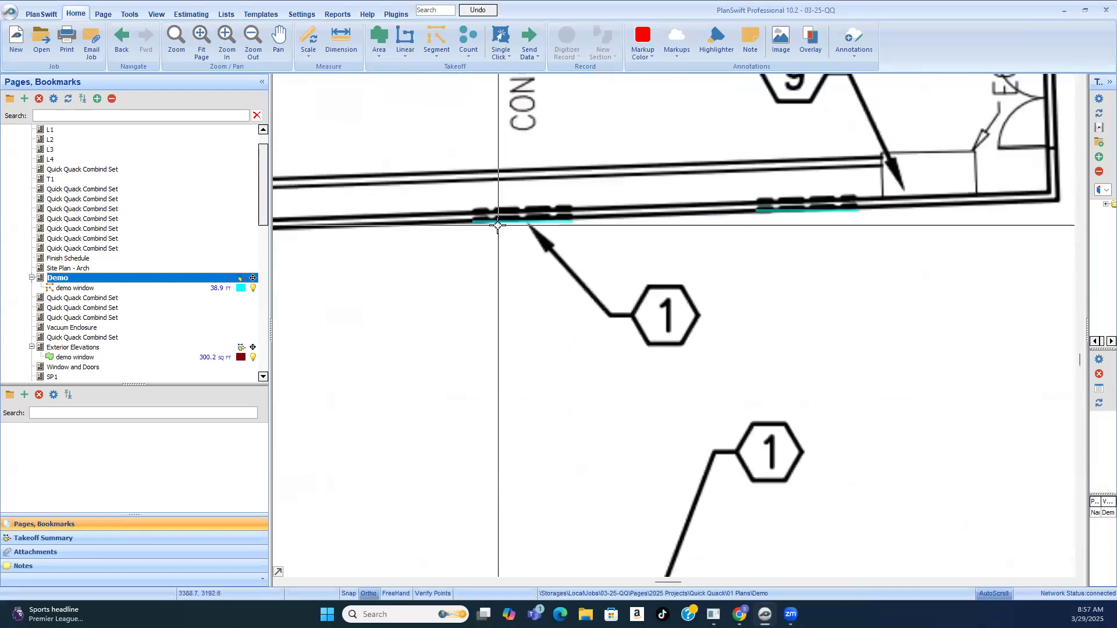
pyautogui.click(539, 234)
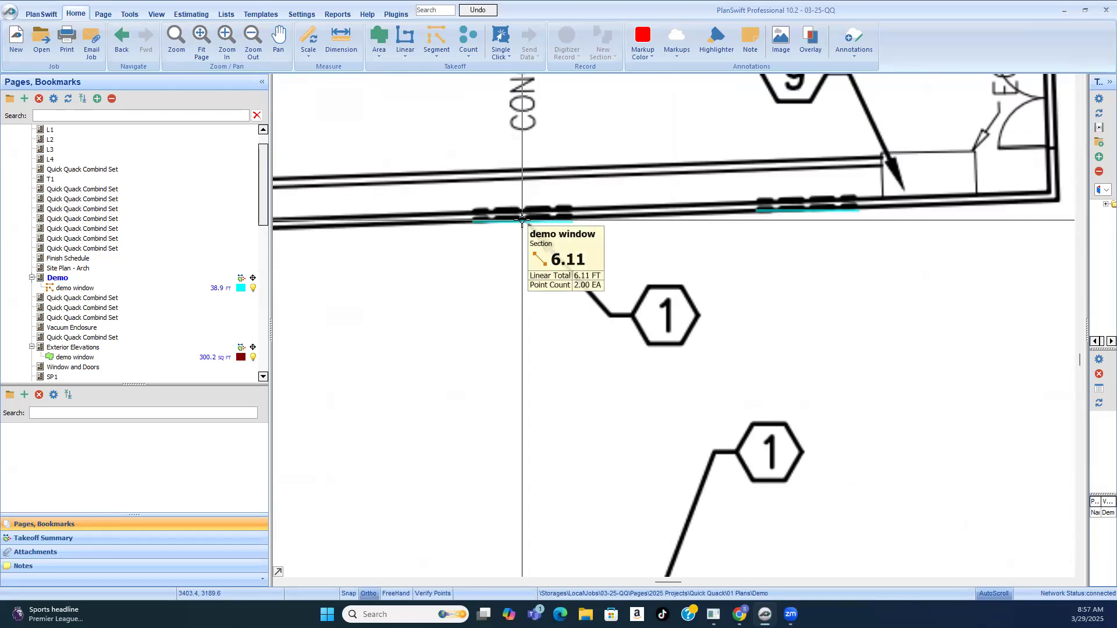
# Step: On the Exterior Elevations sheet, record a new segment about 6'-1" long along the top edge of the existing west elevation's first traced window
pyautogui.scroll(-3, 124, 314)
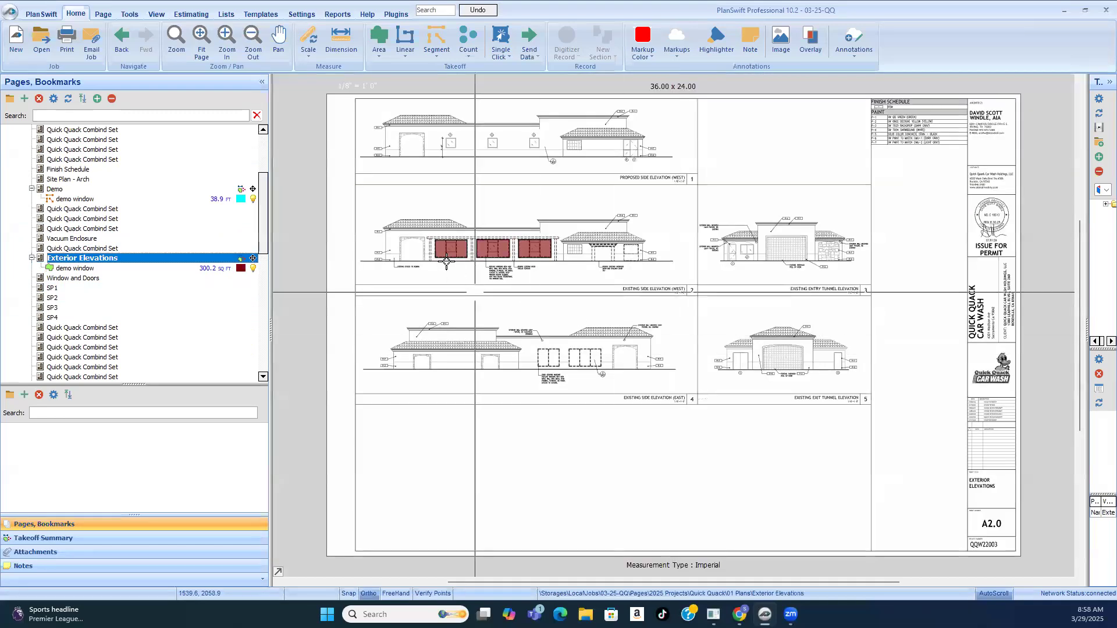
pyautogui.scroll(3, 458, 221)
pyautogui.scroll(2, 433, 247)
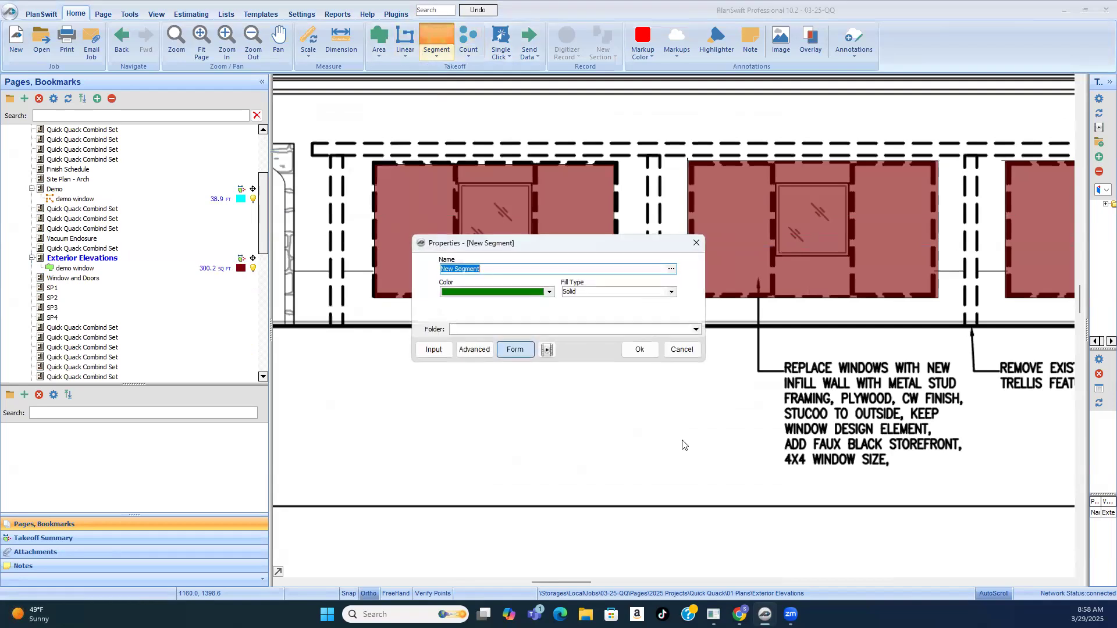
pyautogui.click(638, 350)
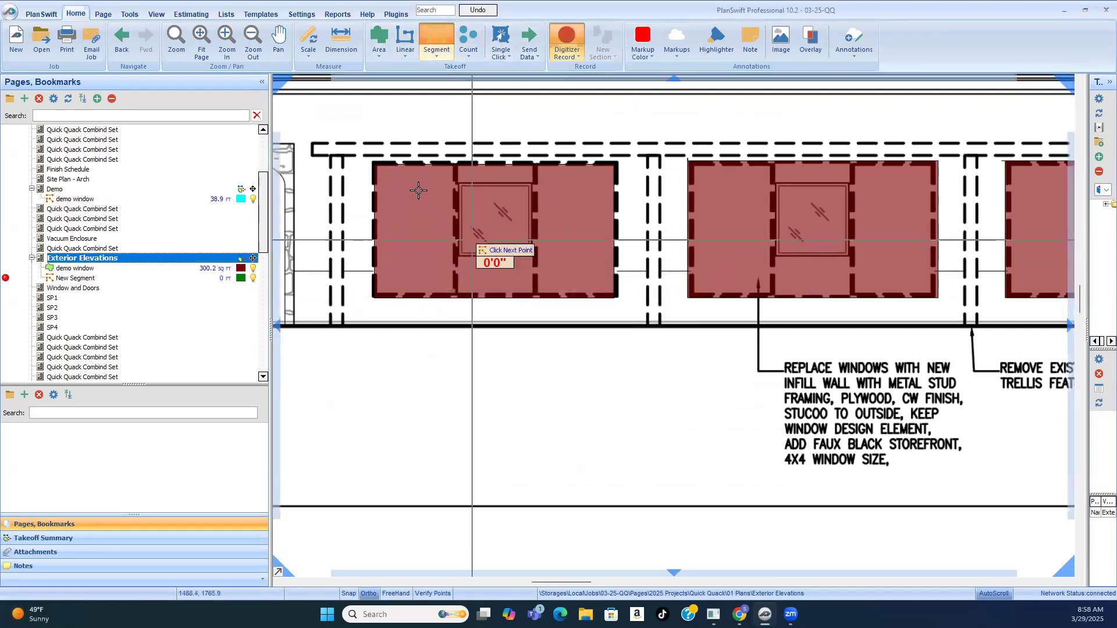
pyautogui.click(371, 164)
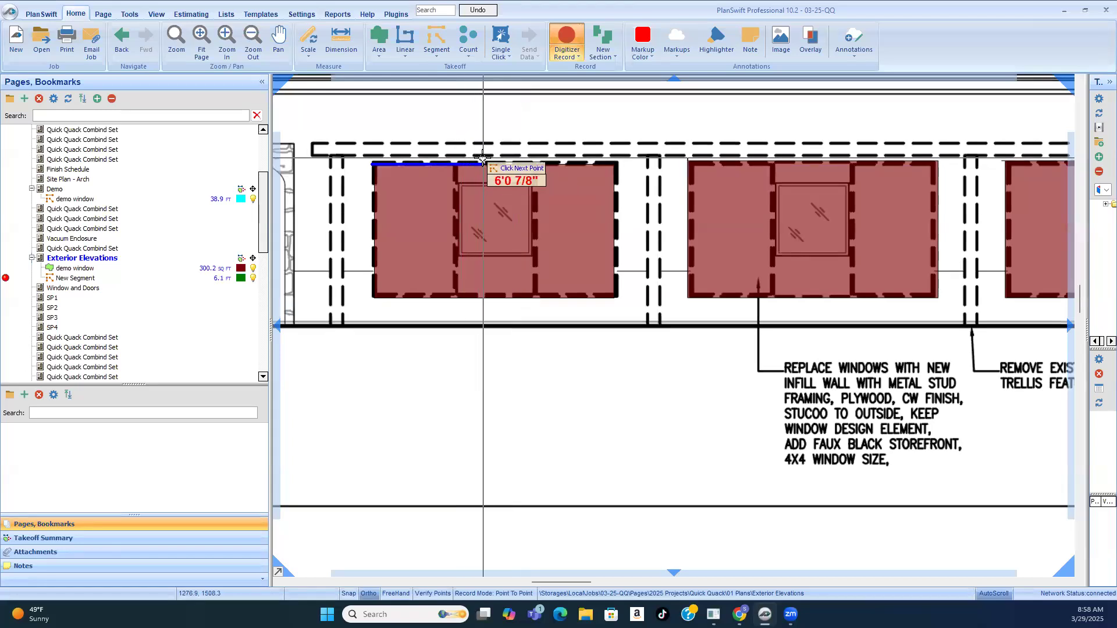
pyautogui.doubleClick(483, 157)
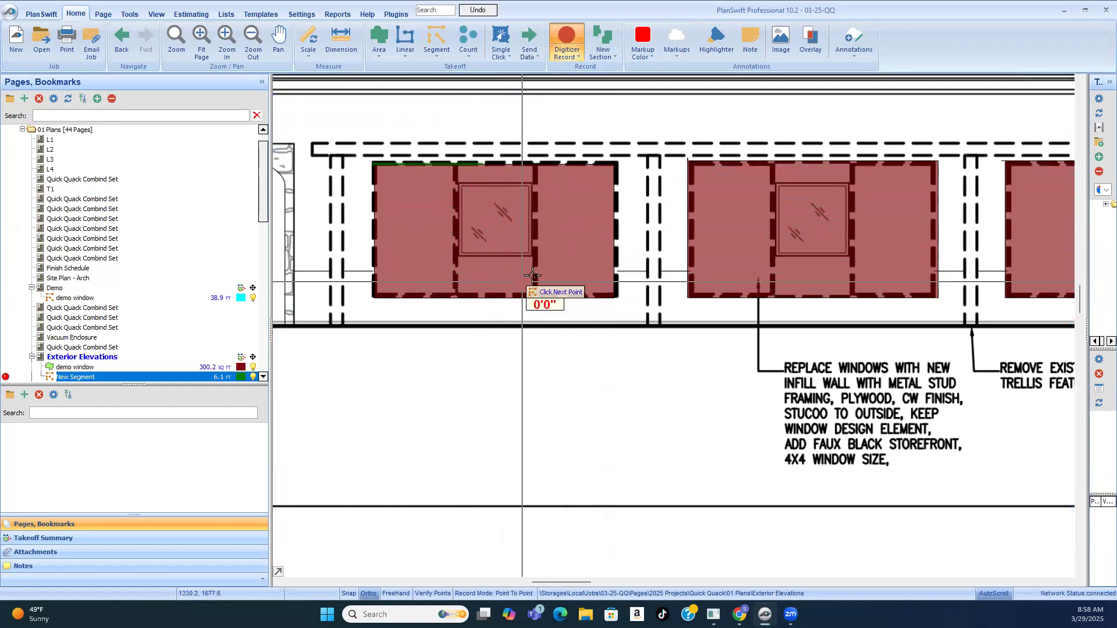
# Step: Open the Demo sheet and check the lengths of the demo window segments at key note 1 on the wall opposite the parking stalls
pyautogui.scroll(-5, 469, 343)
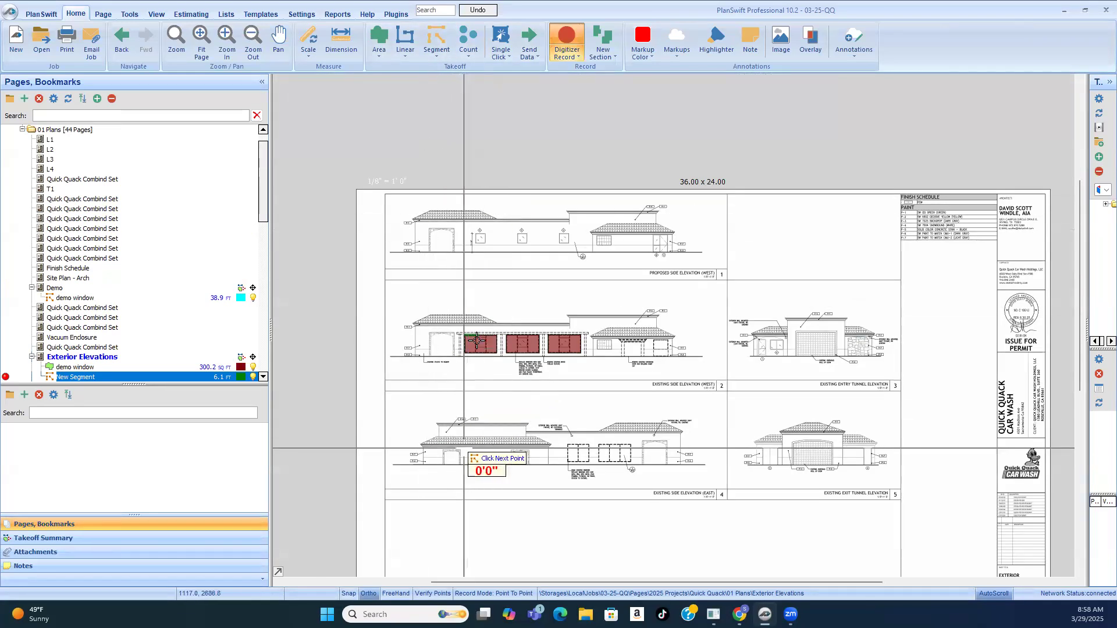
pyautogui.scroll(5, 483, 343)
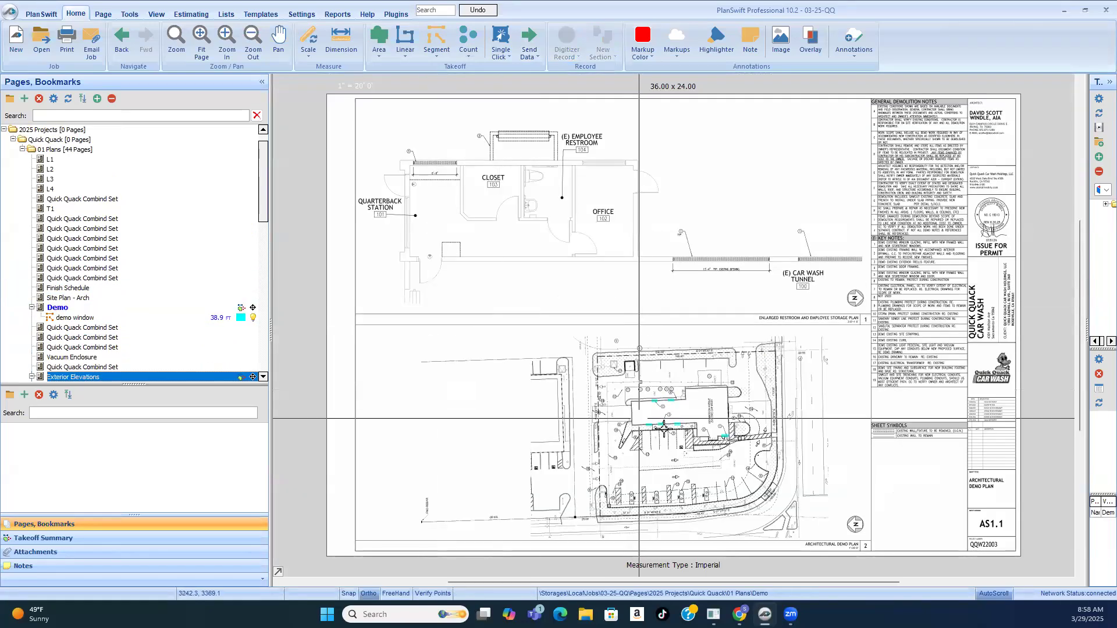
pyautogui.scroll(5, 682, 434)
pyautogui.scroll(3, 682, 433)
pyautogui.scroll(-6, 579, 236)
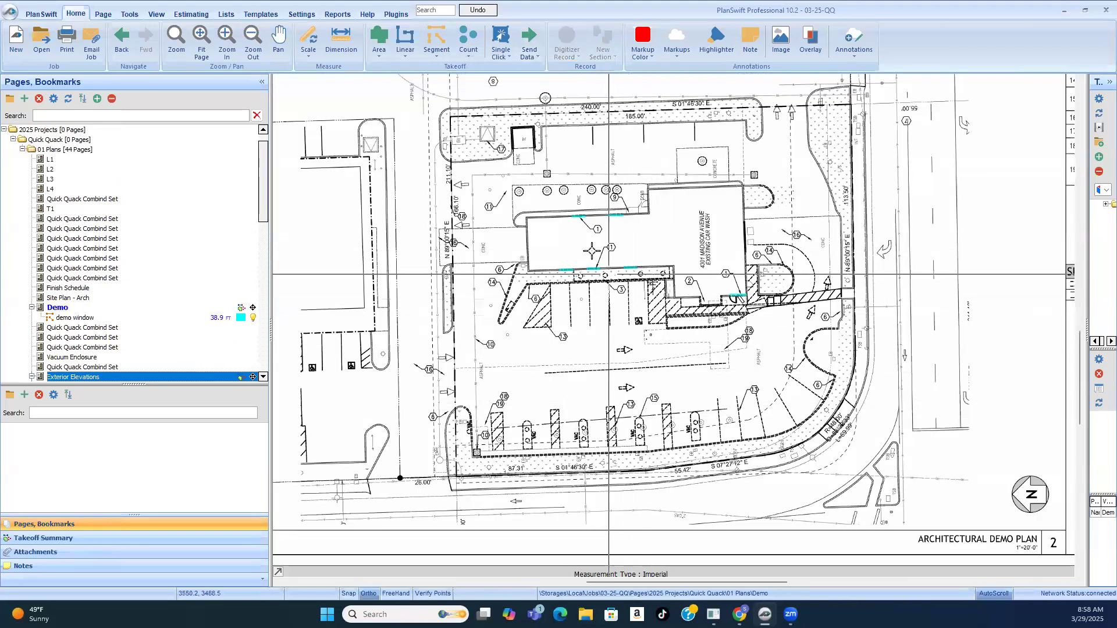
pyautogui.scroll(4, 586, 211)
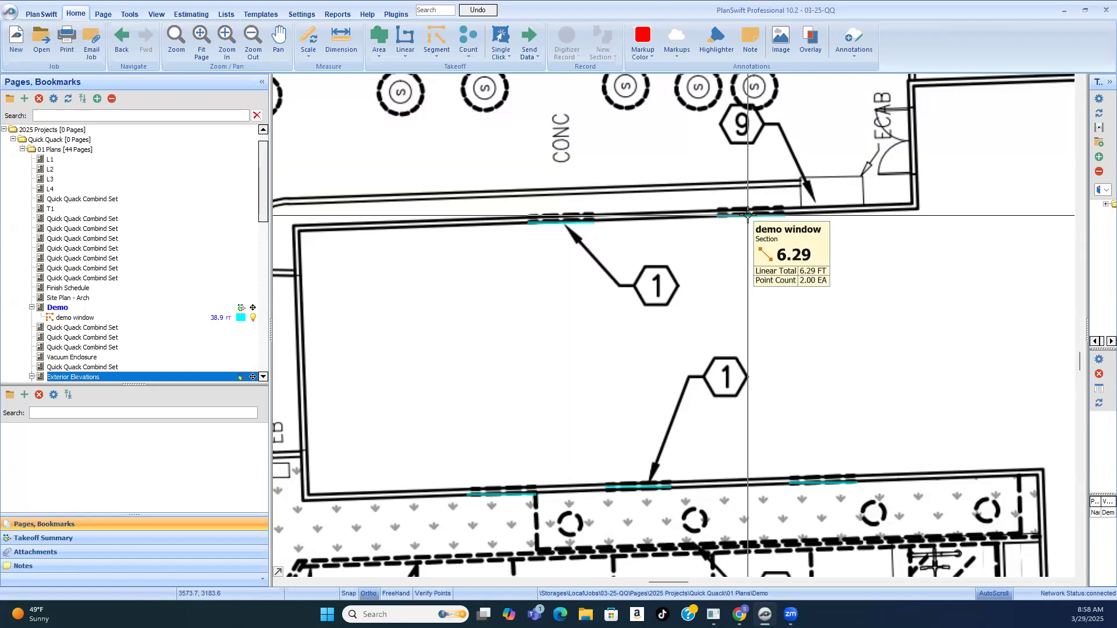
pyautogui.scroll(3, 548, 233)
pyautogui.scroll(-2, 547, 210)
pyautogui.scroll(-2, 545, 198)
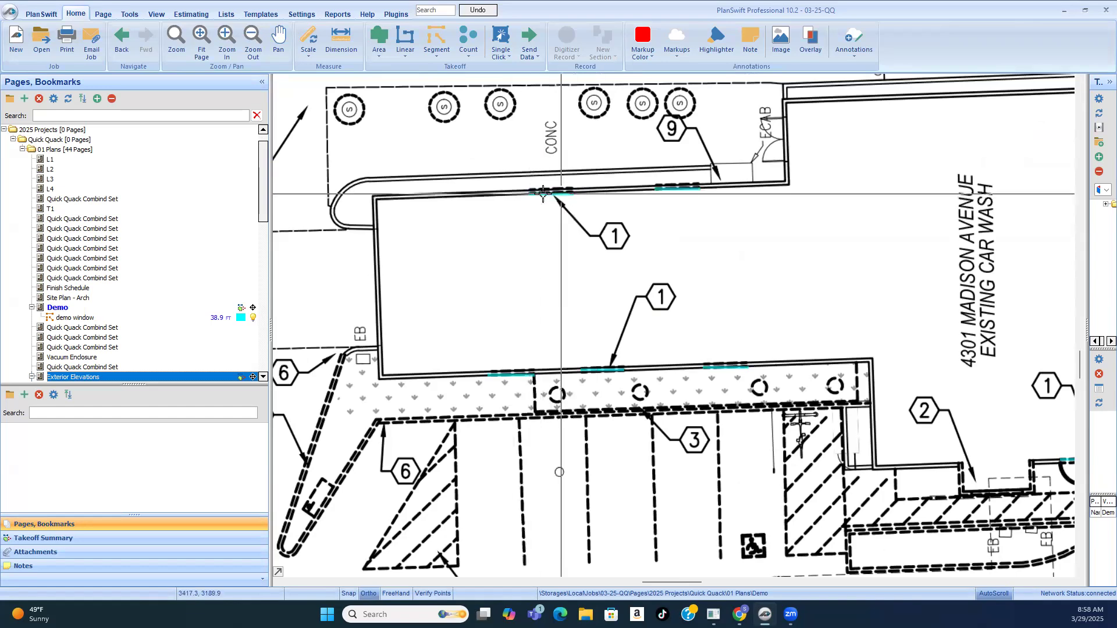
# Step: Return to the Exterior Elevations sheet and record a second segment about 6'-1" long over the first traced window's top edge
pyautogui.scroll(-3, 59, 306)
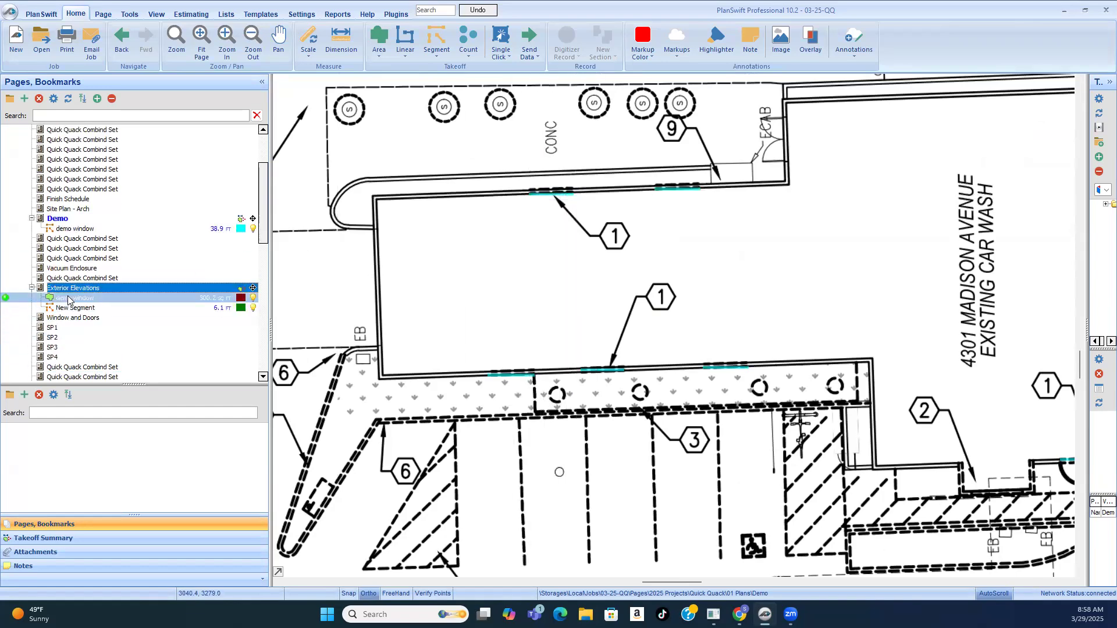
pyautogui.scroll(-3, 84, 328)
pyautogui.scroll(2, 79, 321)
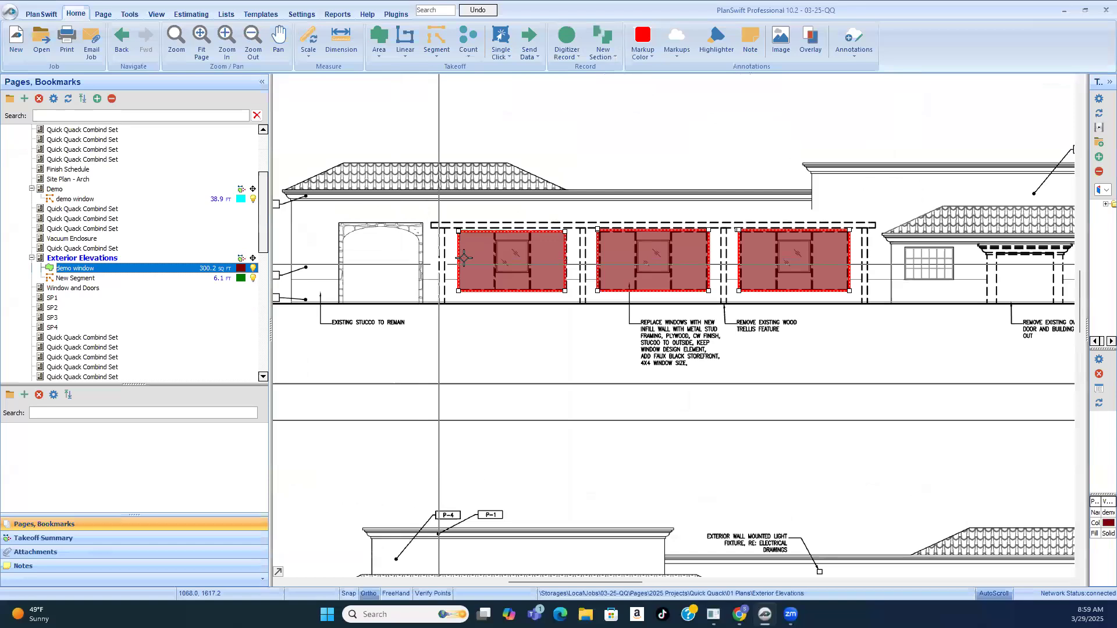
pyautogui.scroll(2, 464, 258)
pyautogui.click(447, 416)
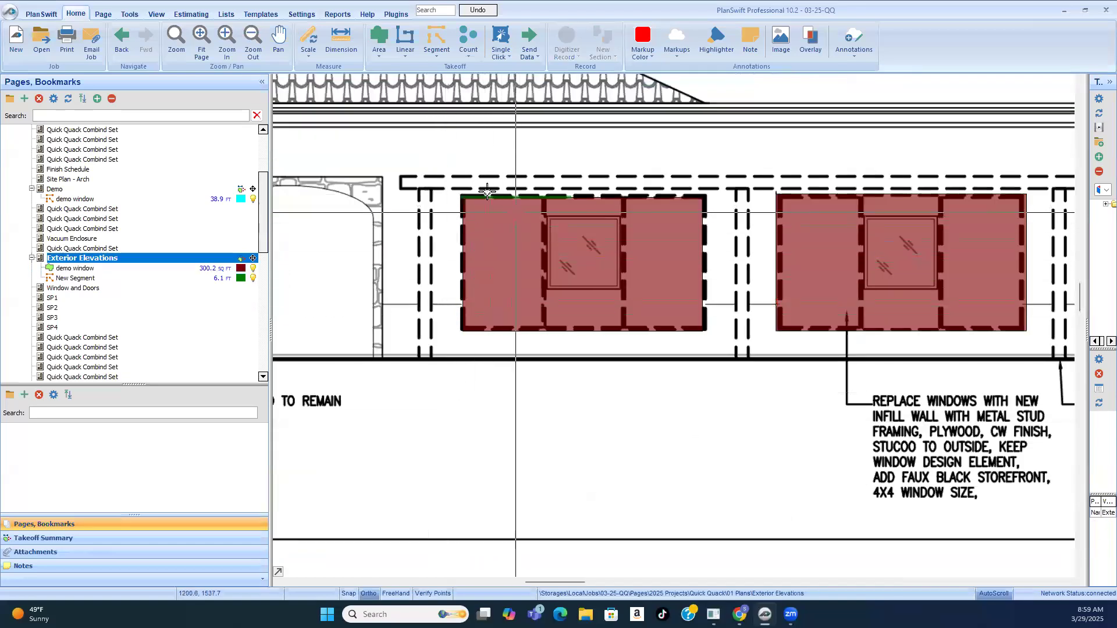
pyautogui.click(513, 209)
pyautogui.press('Return')
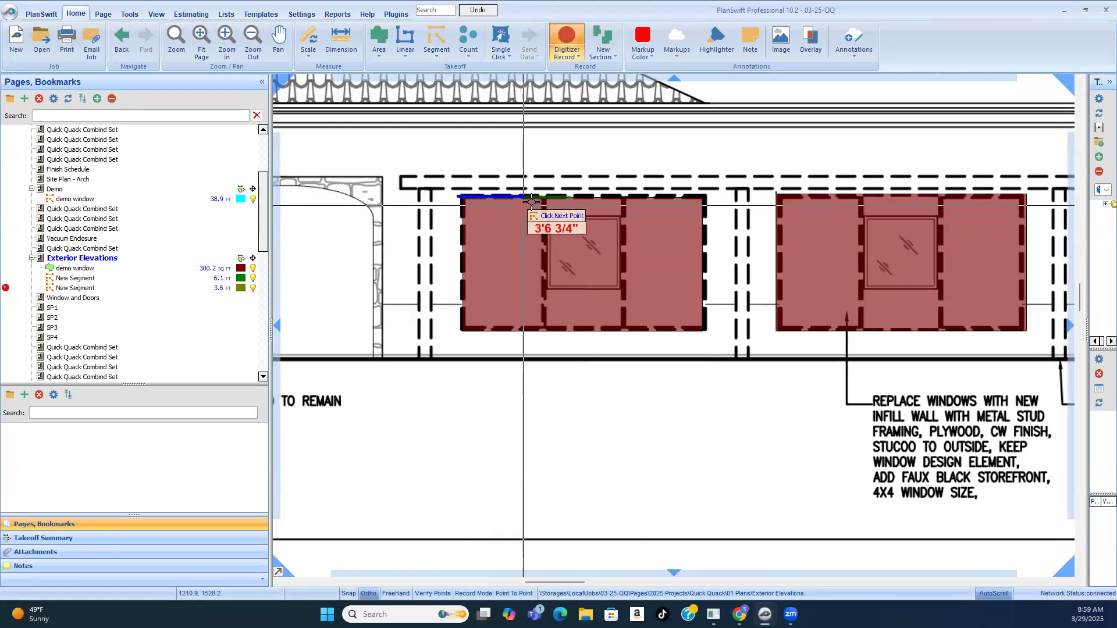
pyautogui.click(569, 201)
# Step: Examine the three traced windows on the existing west elevation and read the note on replacing them with infill wall and faux storefront
pyautogui.scroll(-2, 494, 297)
pyautogui.scroll(1, 563, 328)
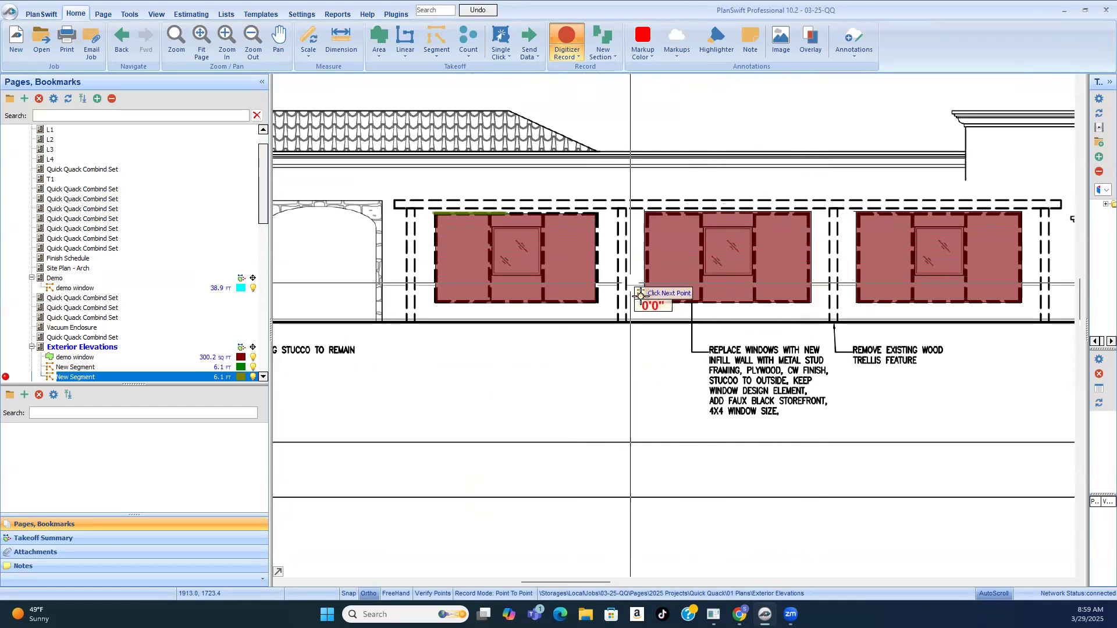
pyautogui.scroll(2, 804, 283)
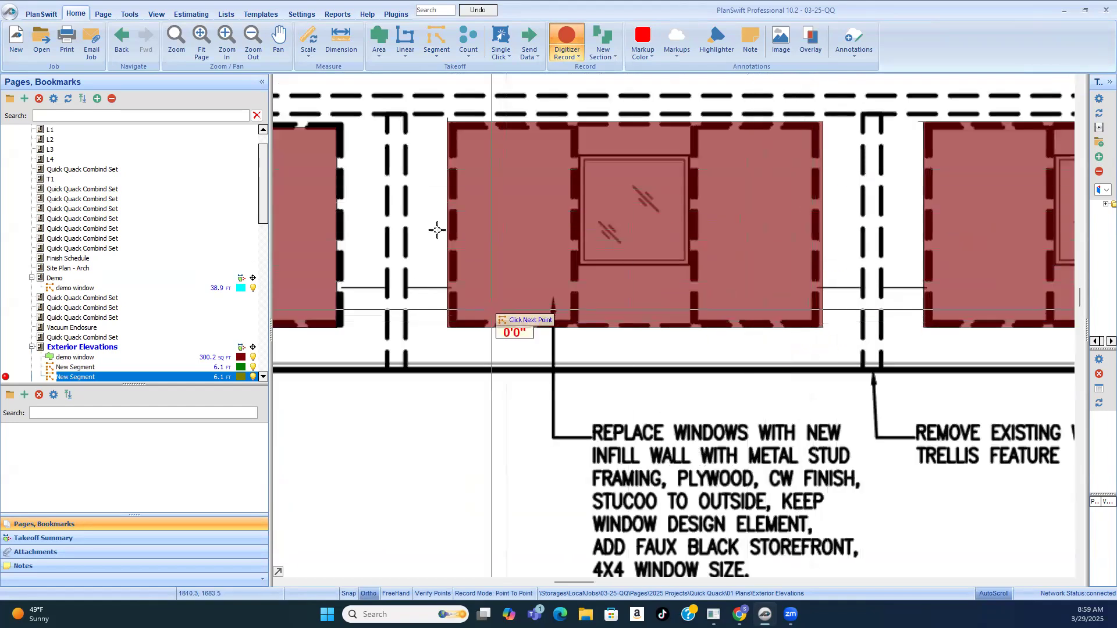
pyautogui.scroll(-5, 613, 181)
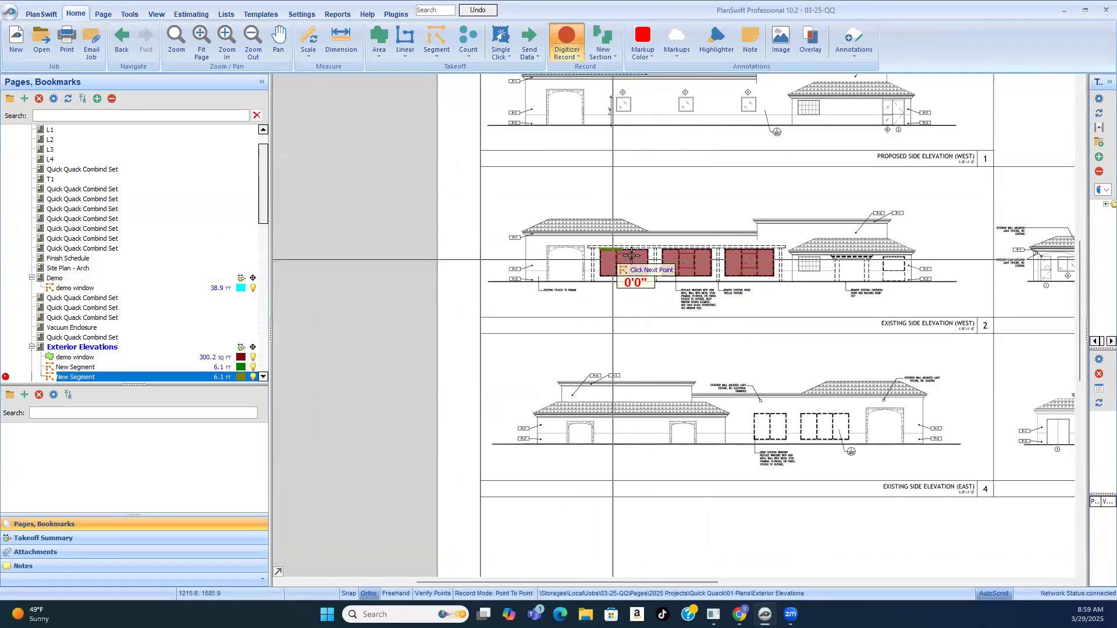
pyautogui.scroll(3, 611, 267)
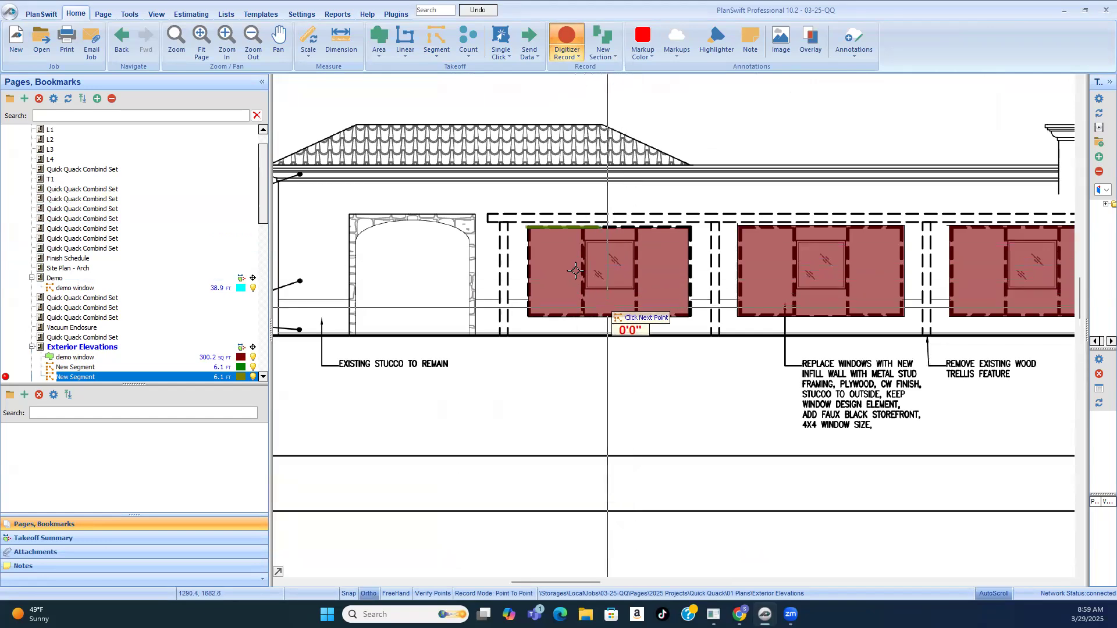
pyautogui.scroll(-3, 575, 270)
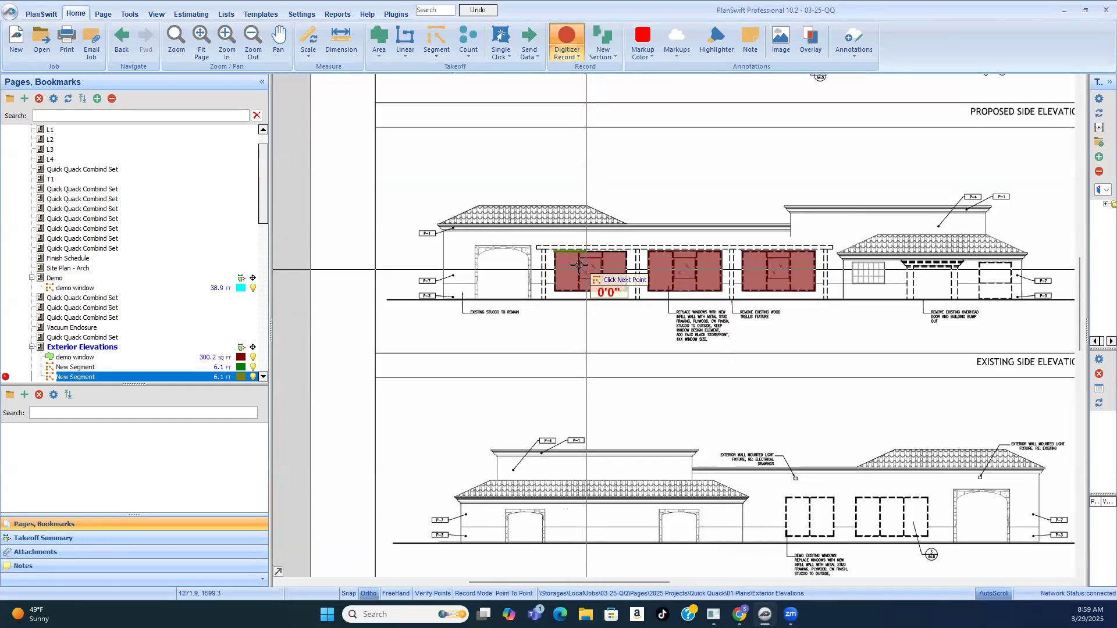
pyautogui.scroll(3, 579, 265)
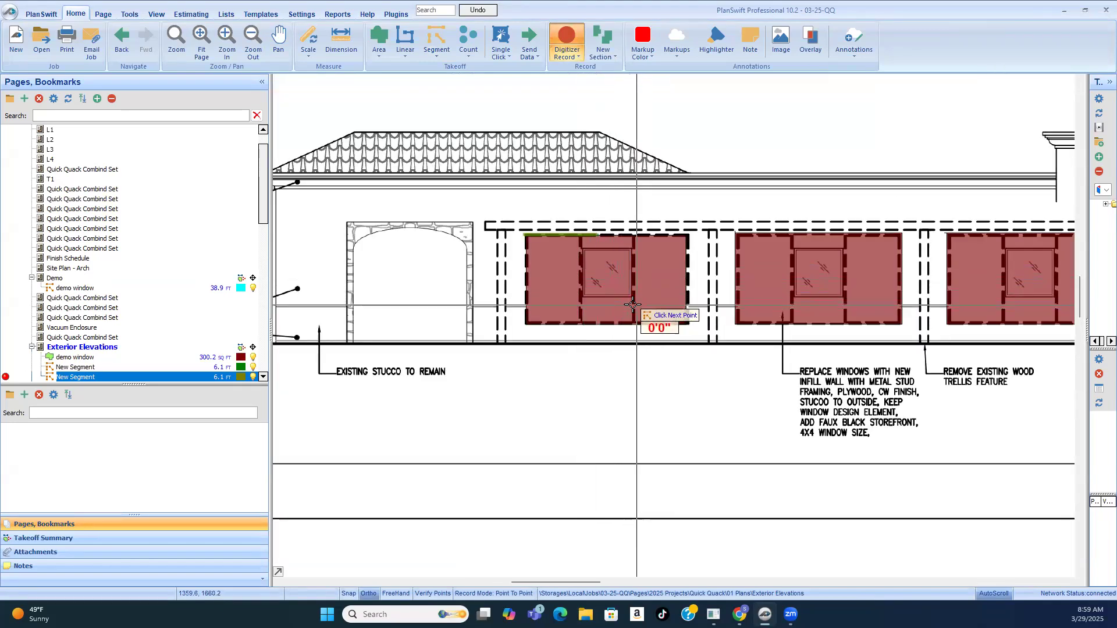
pyautogui.scroll(3, 898, 381)
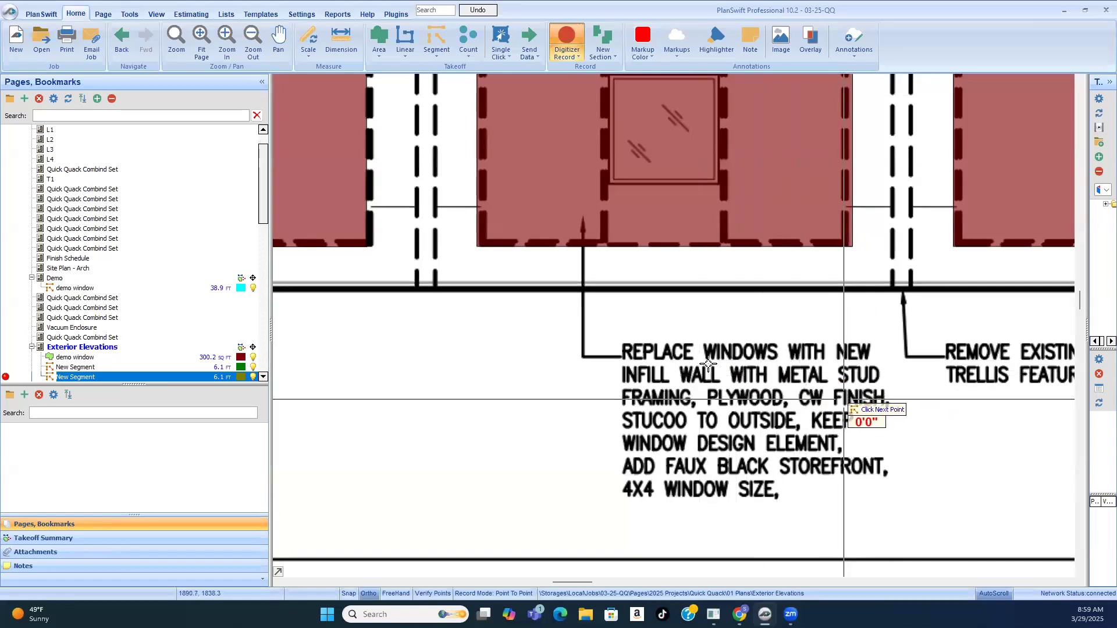
pyautogui.scroll(-2, 845, 398)
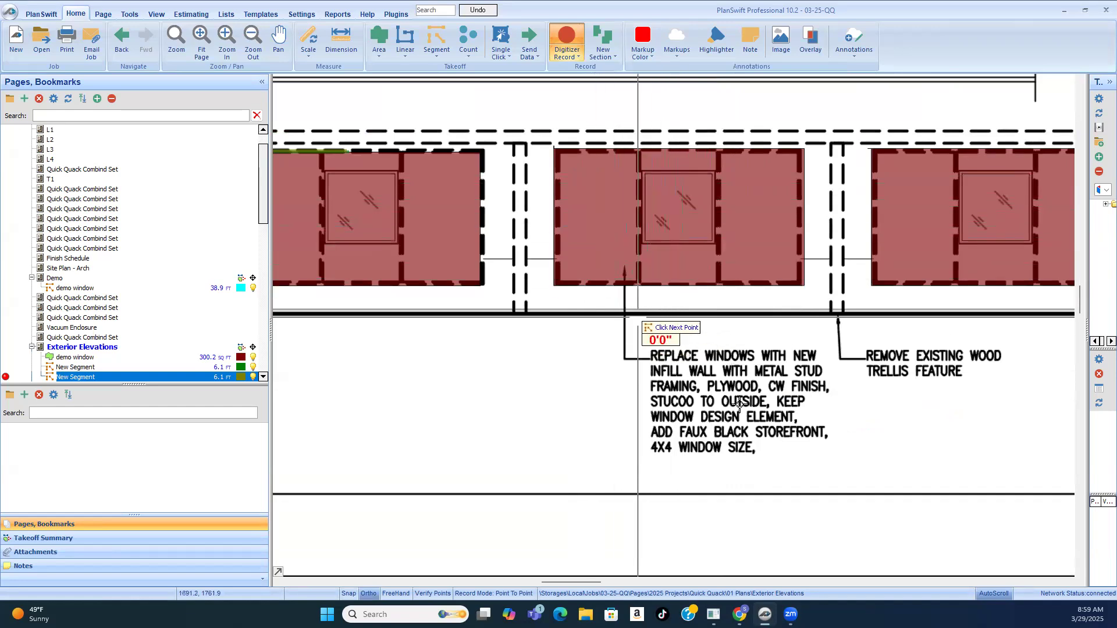
pyautogui.scroll(2, 774, 378)
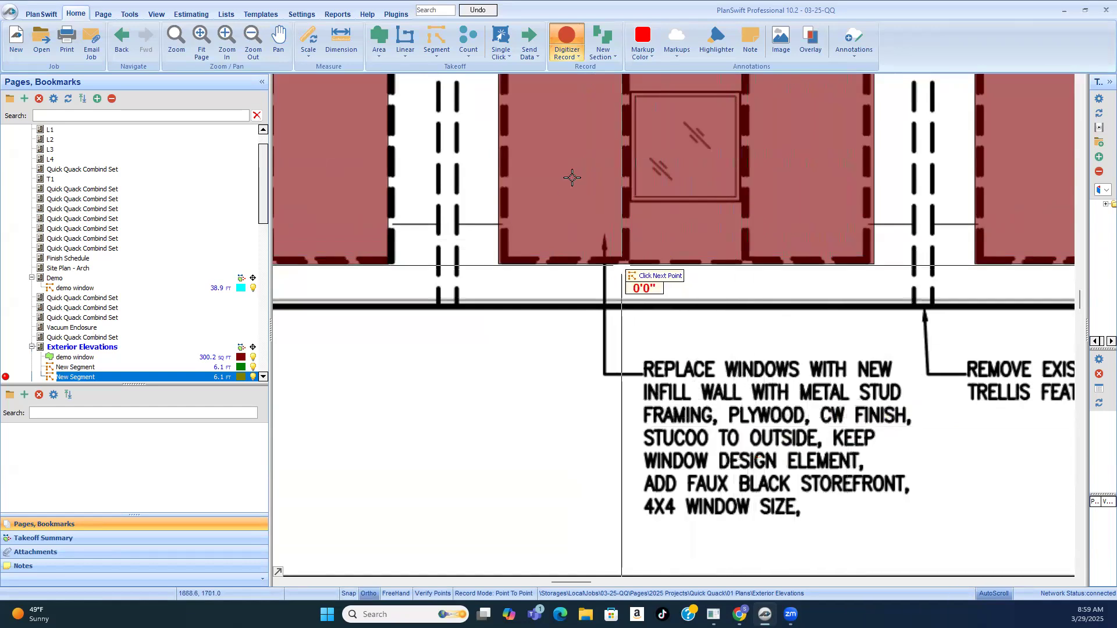
pyautogui.scroll(-3, 751, 358)
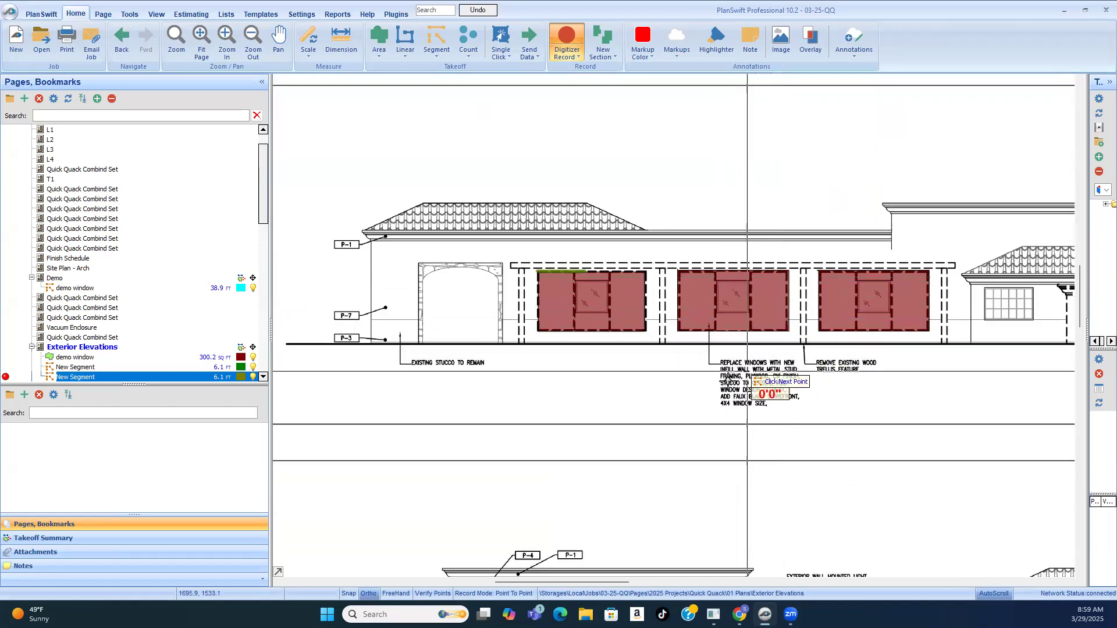
# Step: Add a 4'-0" section to the active segment across the top of the first type C window on the proposed west elevation
pyautogui.scroll(-2, 731, 381)
pyautogui.scroll(5, 673, 182)
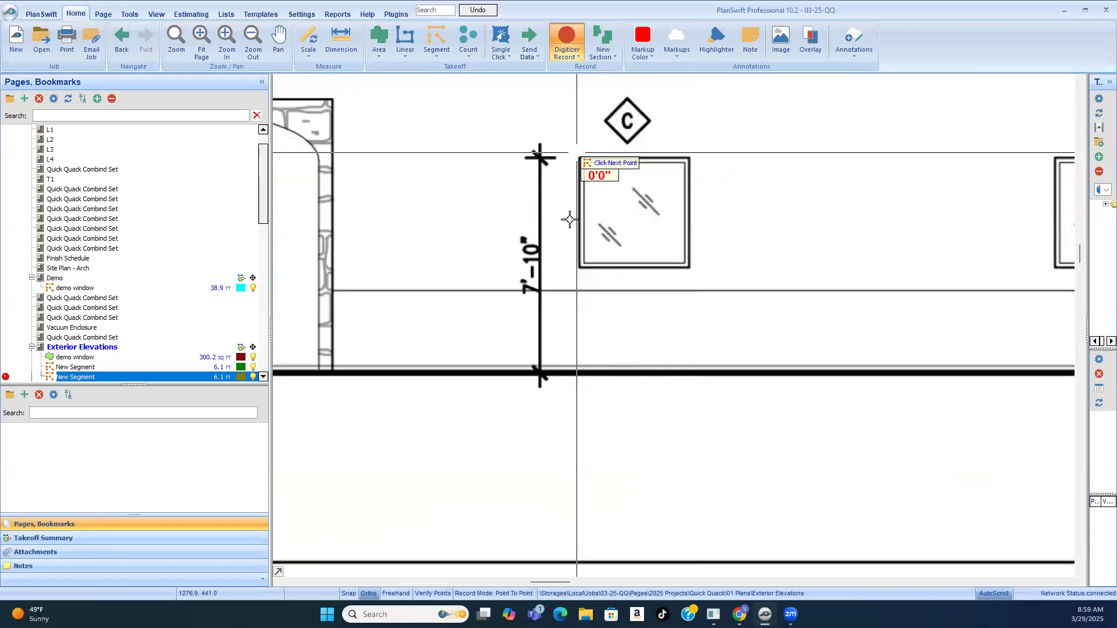
pyautogui.scroll(-2, 573, 242)
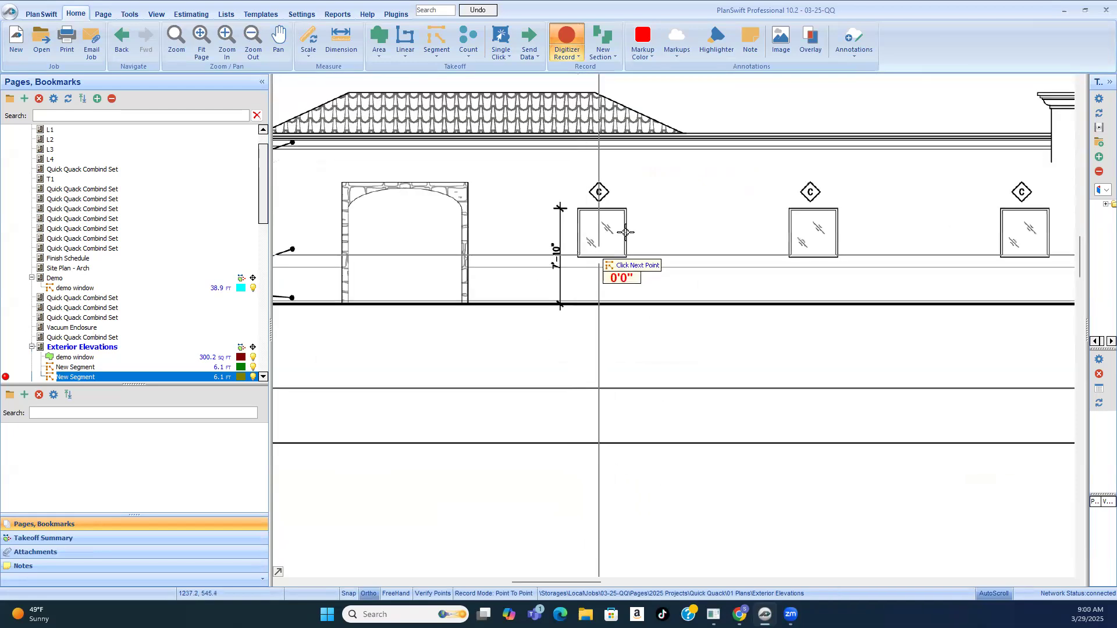
pyautogui.scroll(3, 599, 243)
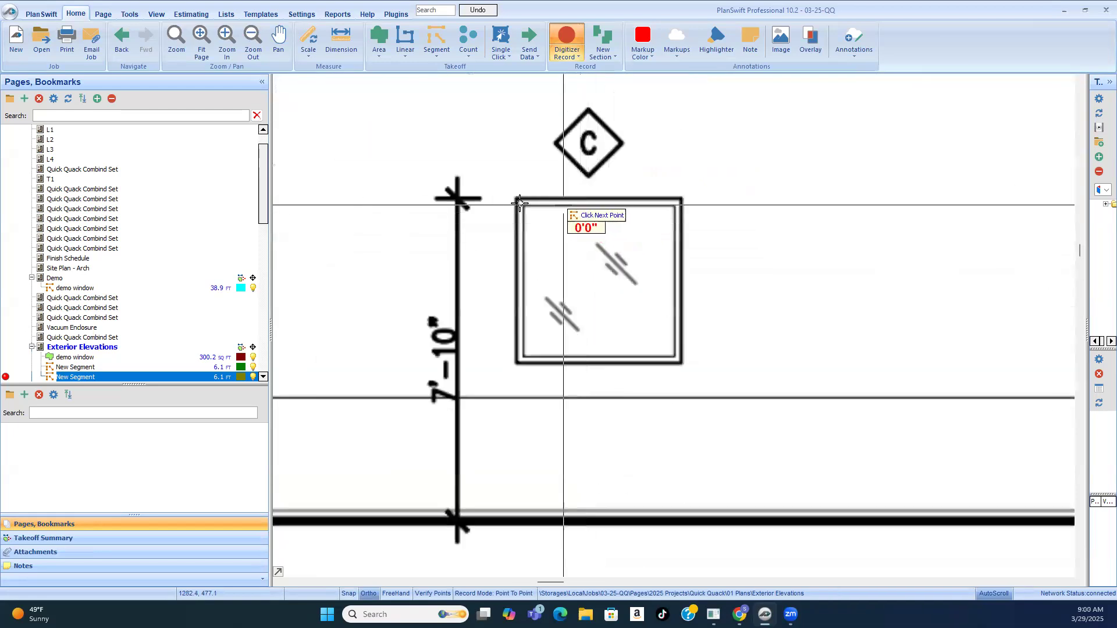
pyautogui.click(517, 199)
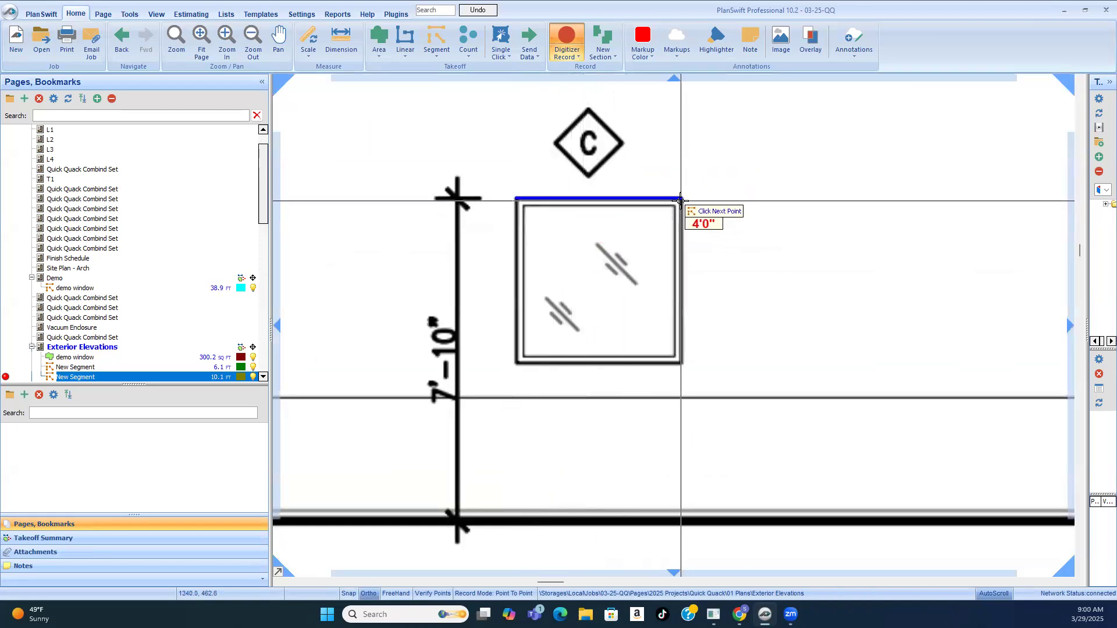
pyautogui.click(681, 201)
pyautogui.scroll(-5, 678, 262)
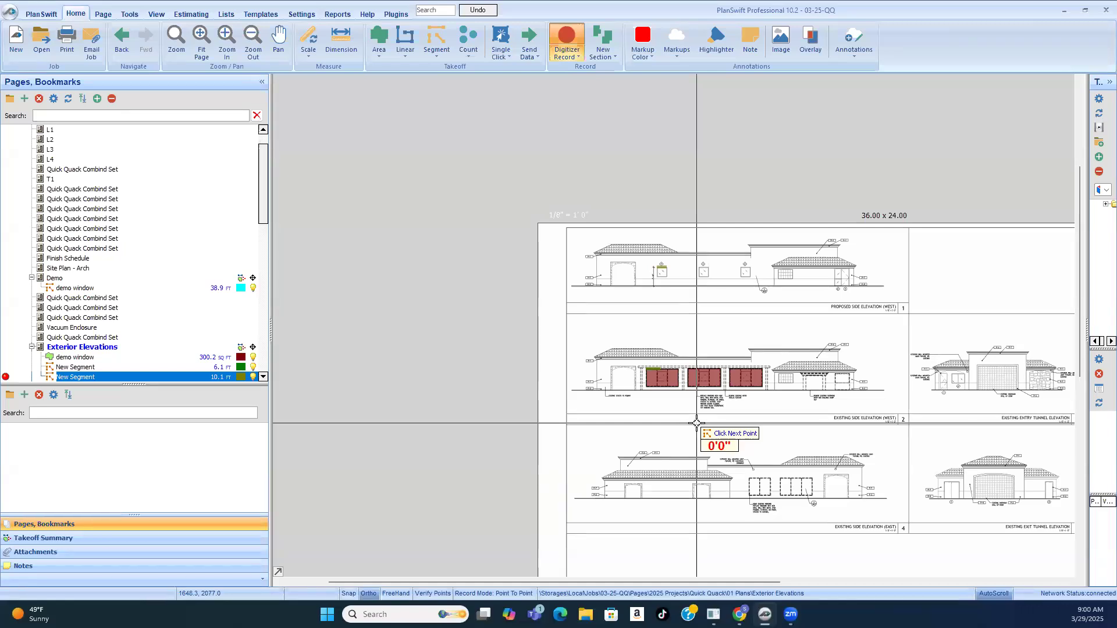
# Step: Compare the first traced window on the existing west elevation with the key note 1 windows along the Demo sheet's parking-side wall
pyautogui.scroll(3, 693, 383)
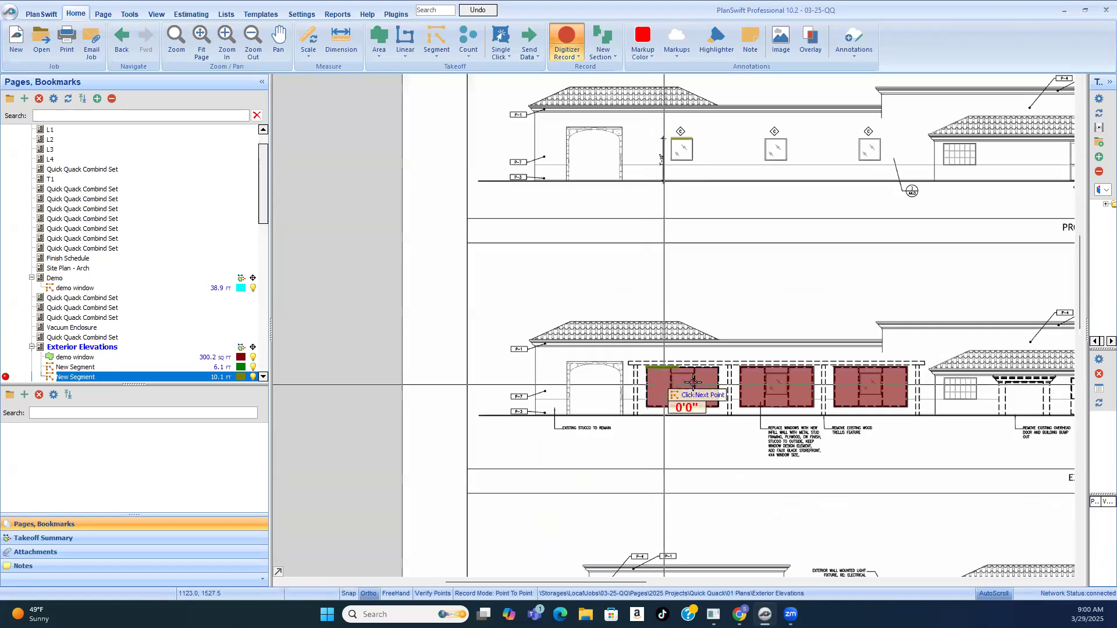
pyautogui.scroll(5, 693, 382)
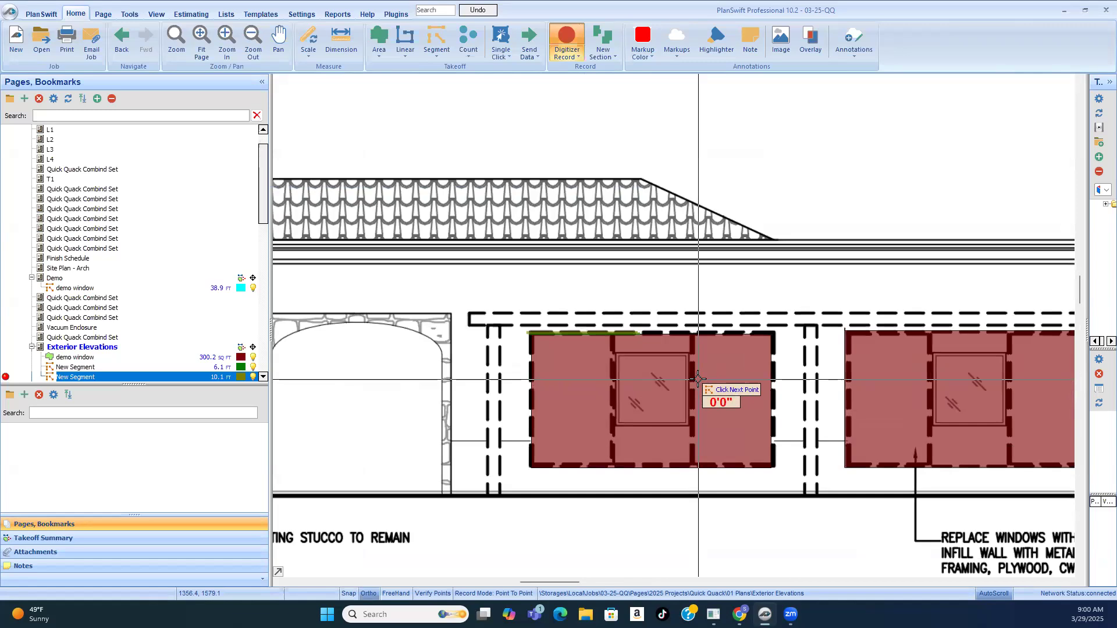
pyautogui.scroll(2, 738, 298)
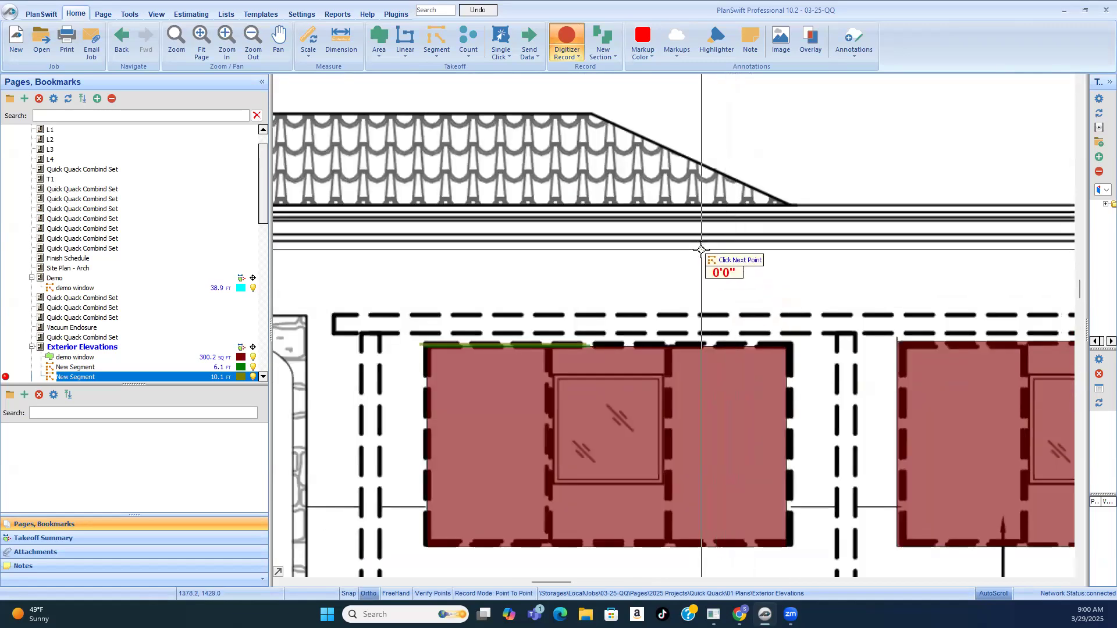
pyautogui.click(84, 269)
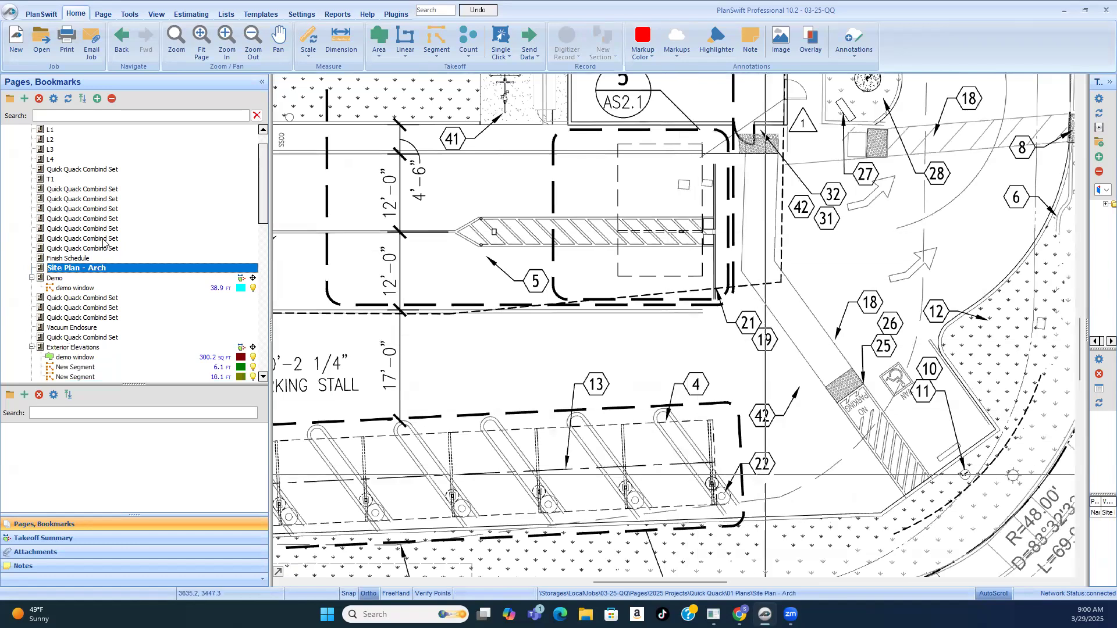
pyautogui.click(58, 279)
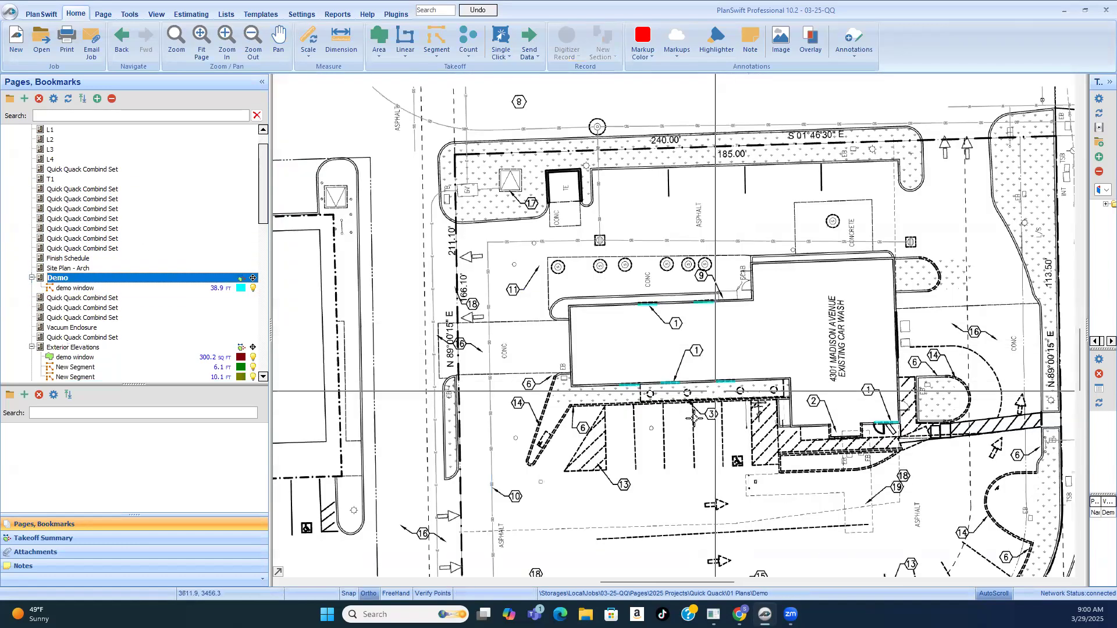
pyautogui.scroll(5, 669, 384)
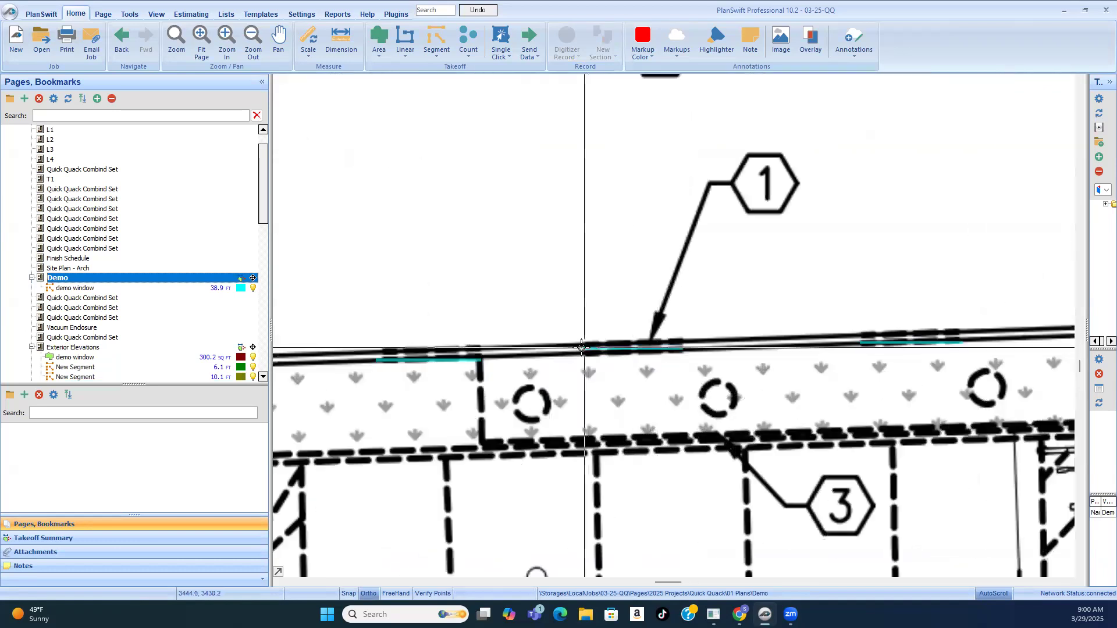
# Step: Survey the key note 1 demo windows on all sides of the existing car wash building on the Demo sheet
pyautogui.scroll(-3, 678, 343)
pyautogui.scroll(-2, 708, 340)
pyautogui.scroll(-2, 640, 411)
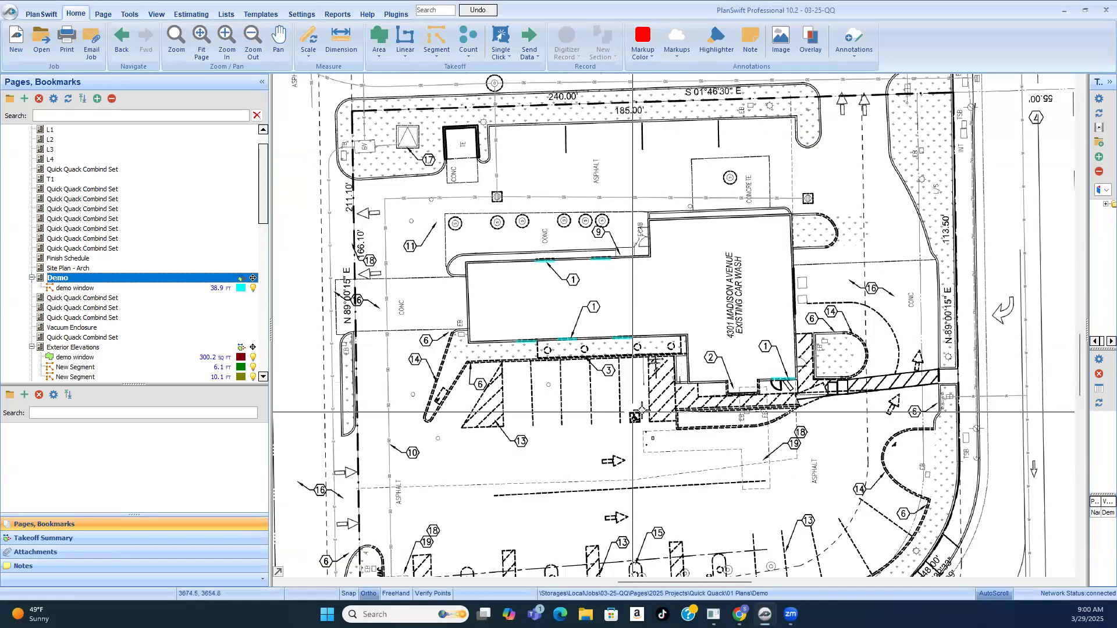
pyautogui.scroll(3, 790, 378)
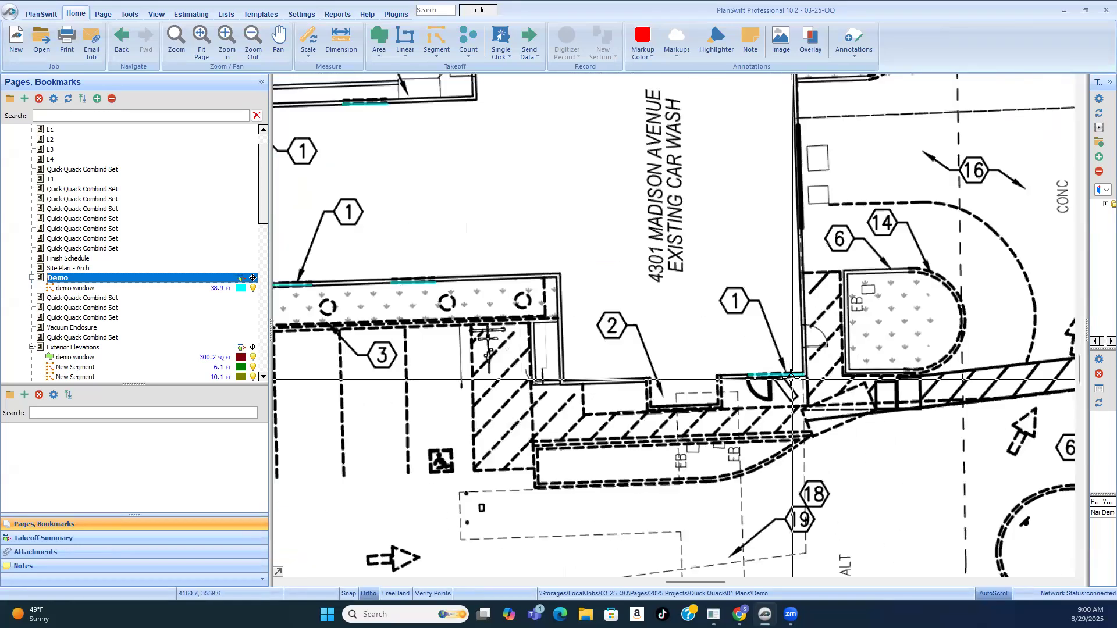
pyautogui.scroll(-1, 790, 383)
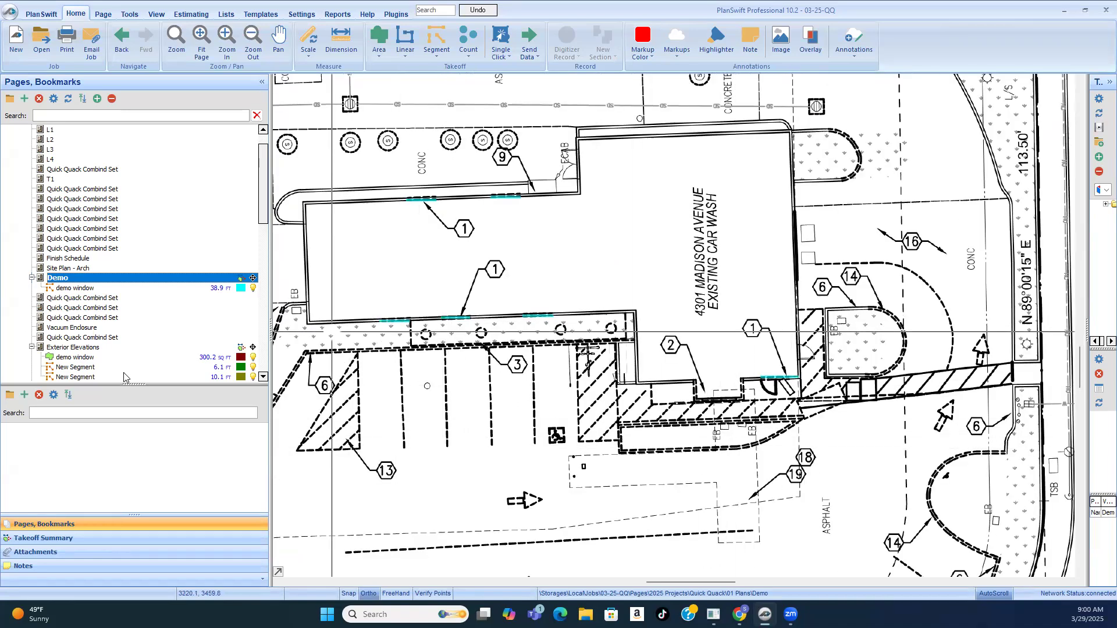
# Step: Return to the Exterior Elevations sheet and compare the traced existing west windows with the type C windows on the proposed west elevation
pyautogui.scroll(-3, 124, 373)
pyautogui.click(71, 260)
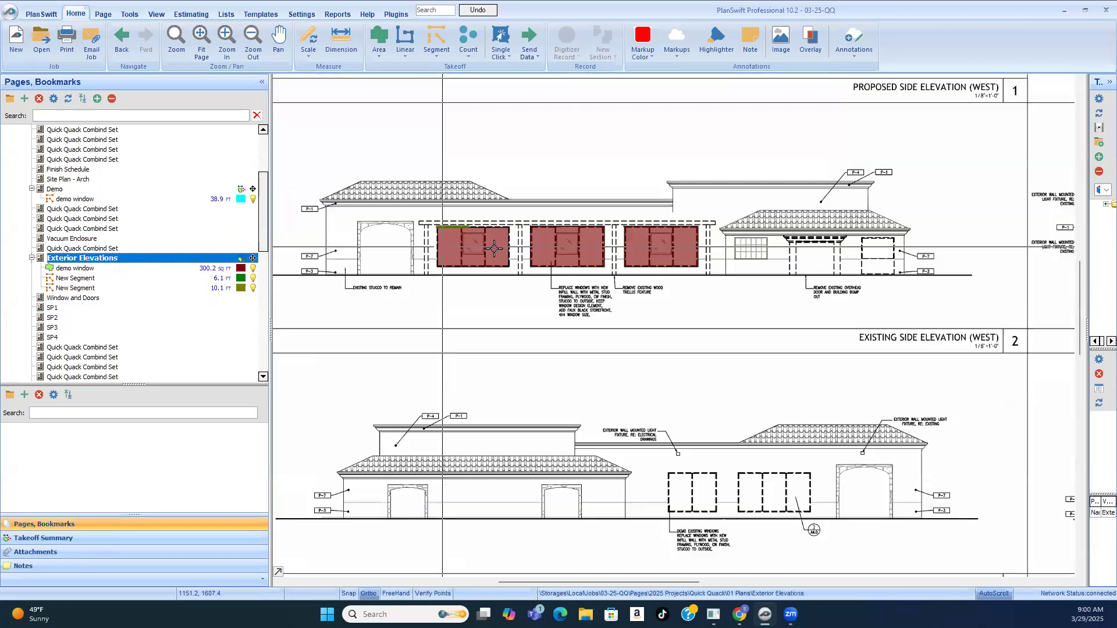
pyautogui.moveTo(463, 239)
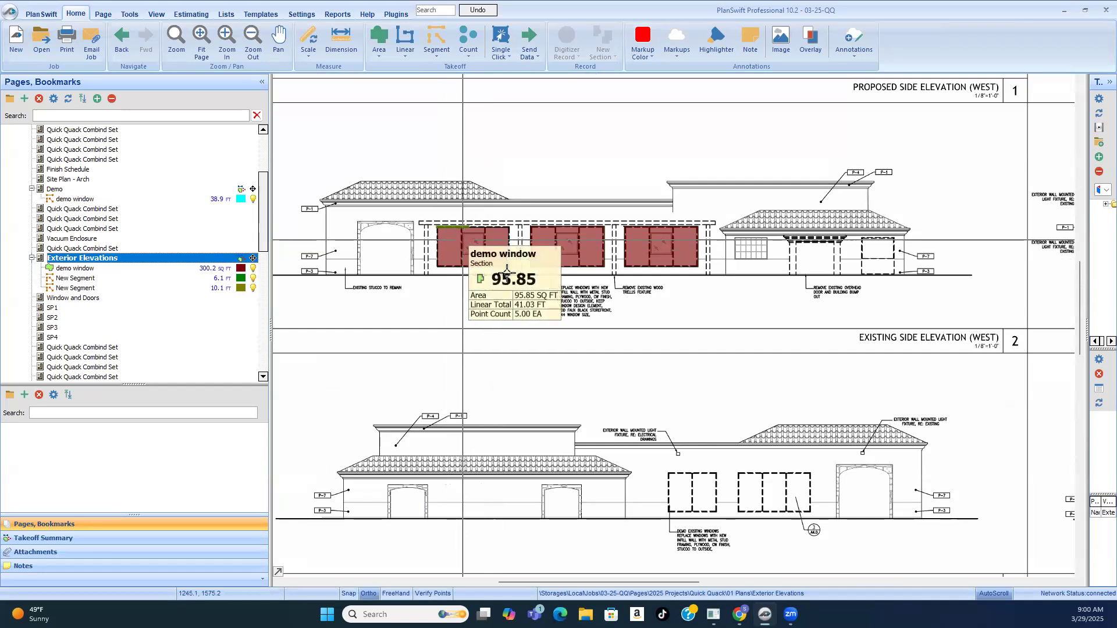
pyautogui.scroll(-3, 817, 336)
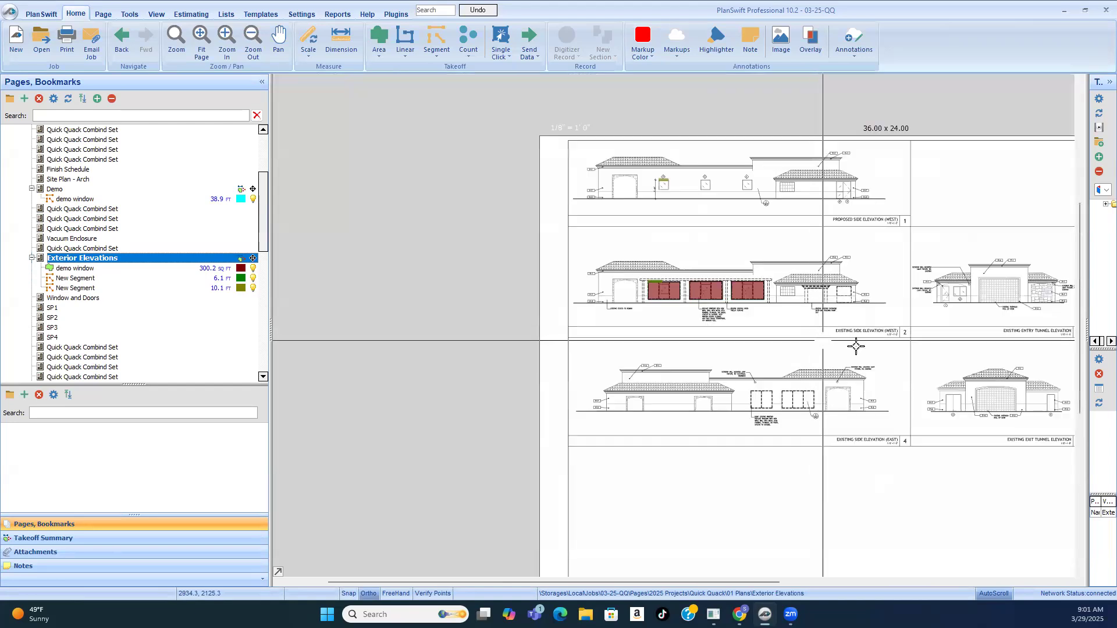
pyautogui.scroll(1, 821, 181)
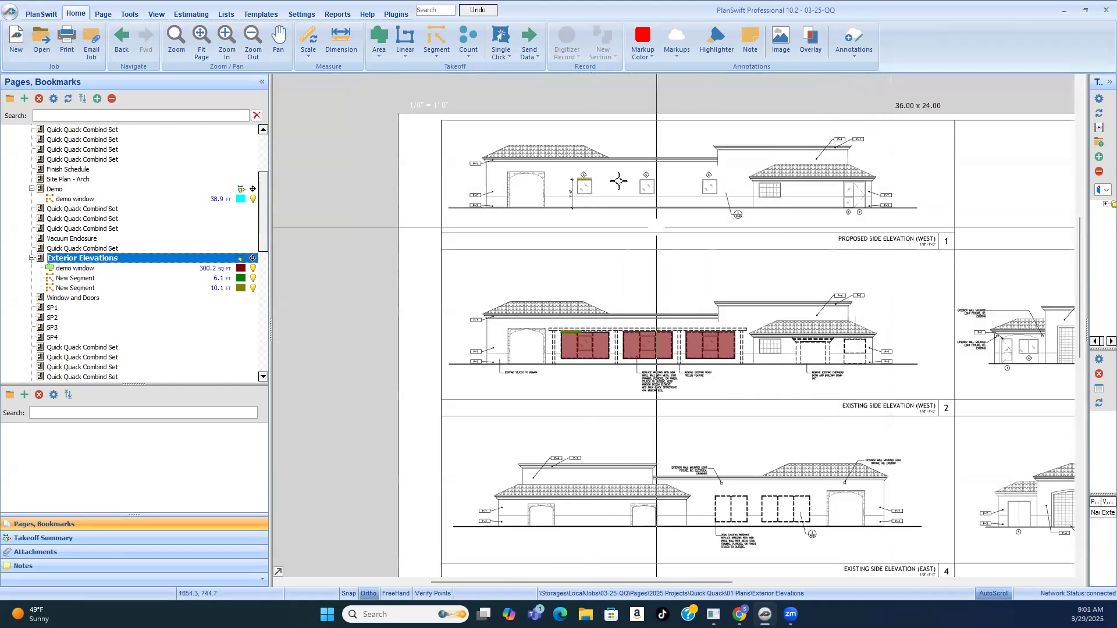
pyautogui.scroll(3, 650, 175)
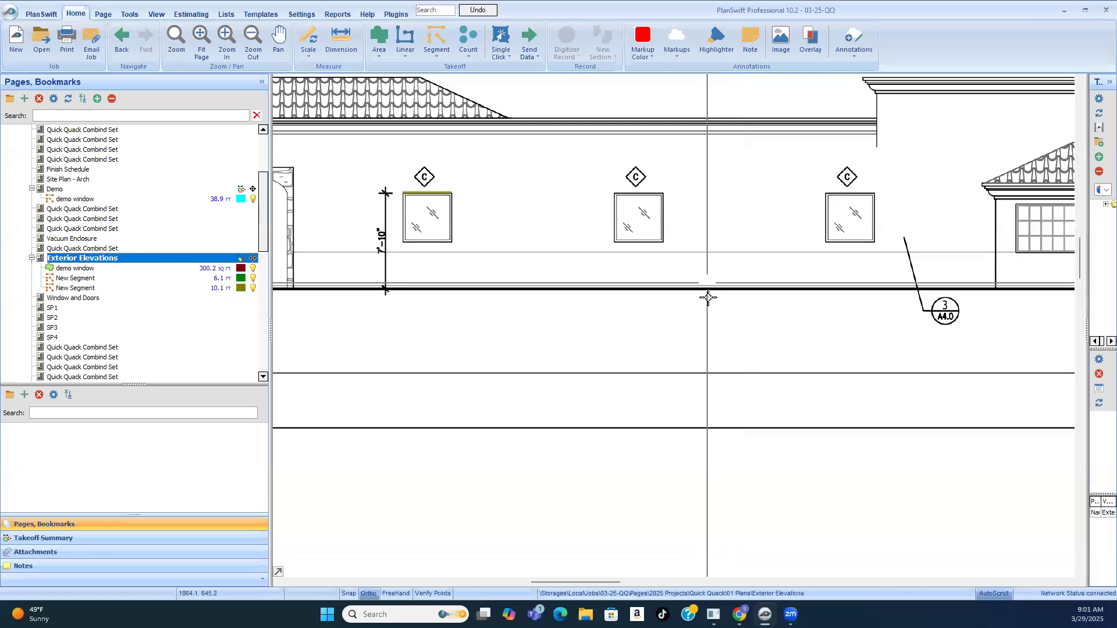
# Step: Check the drawing titles that distinguish the proposed west elevation from the existing west elevation
pyautogui.scroll(-3, 707, 291)
pyautogui.scroll(4, 971, 343)
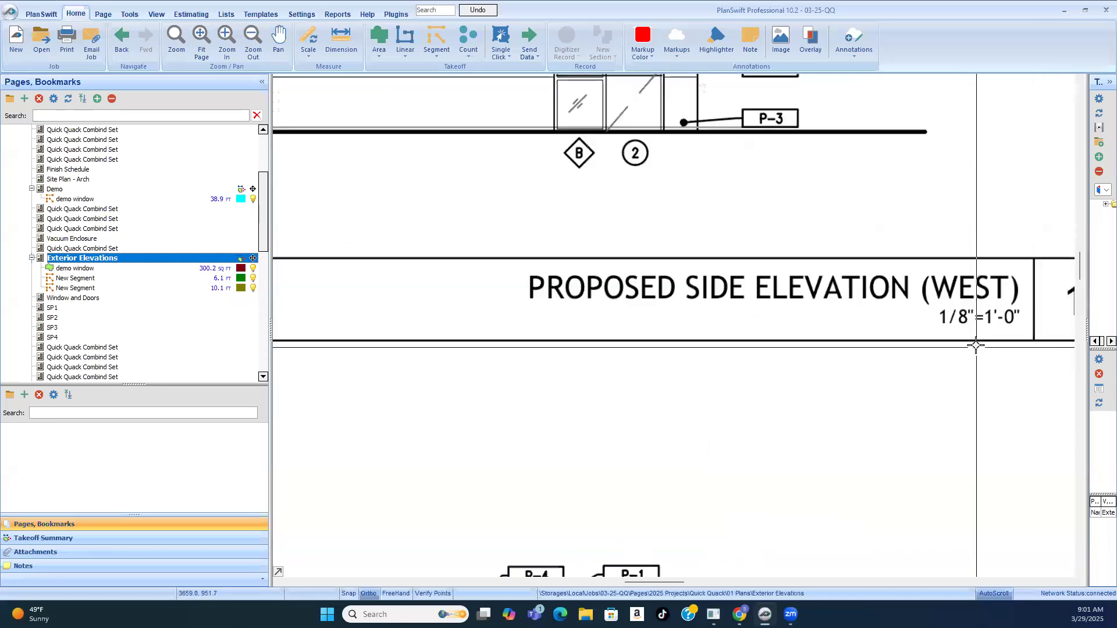
pyautogui.scroll(1, 624, 308)
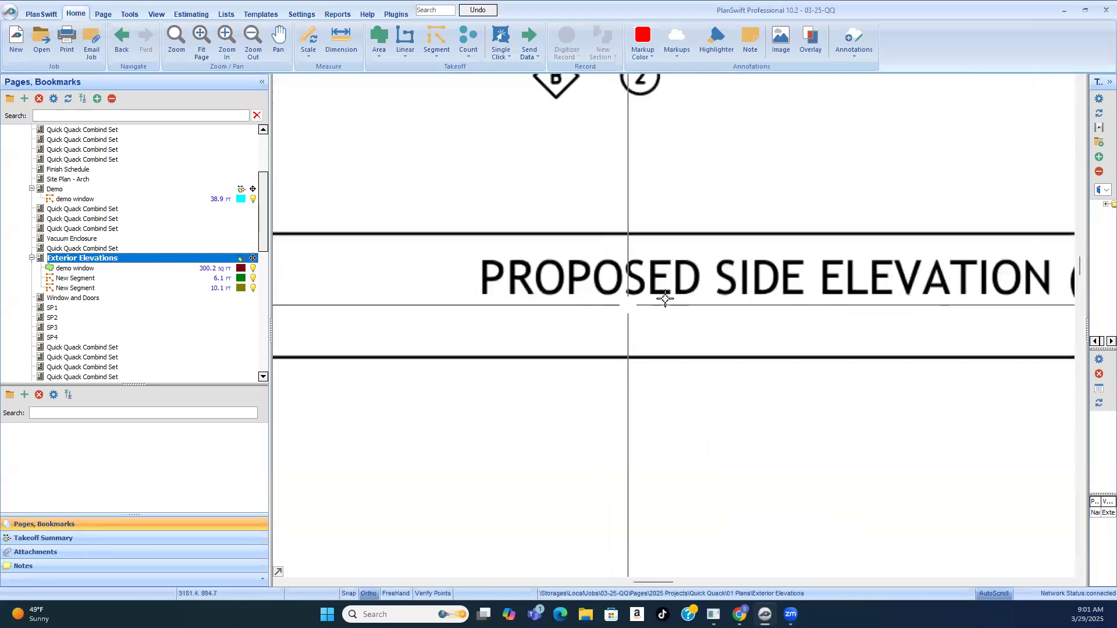
pyautogui.scroll(-2, 664, 294)
pyautogui.scroll(-1, 809, 324)
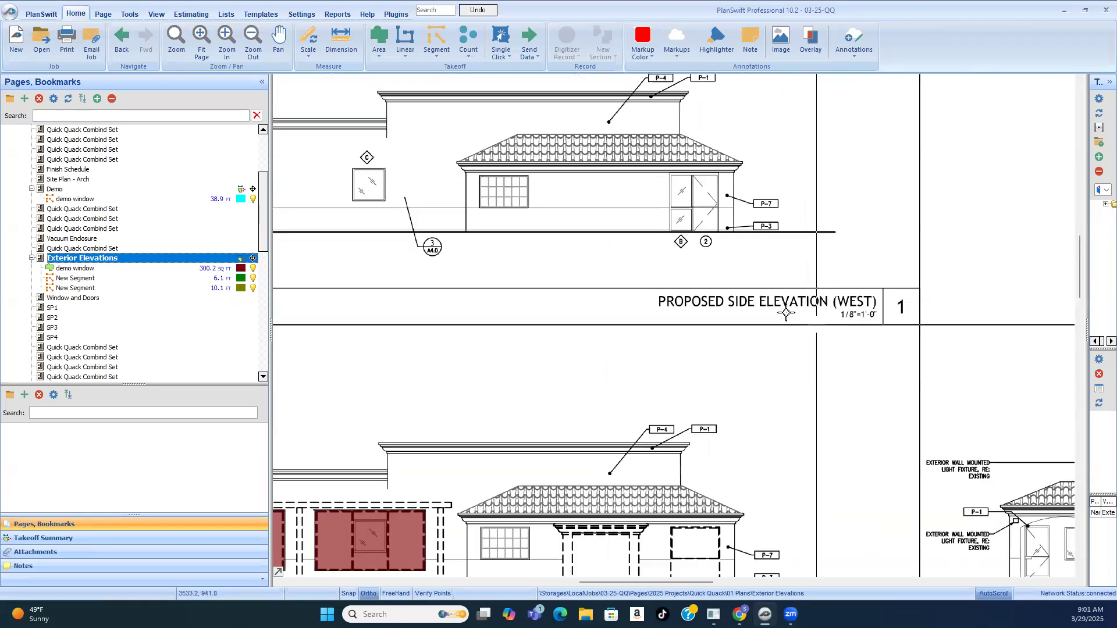
pyautogui.scroll(-1, 740, 296)
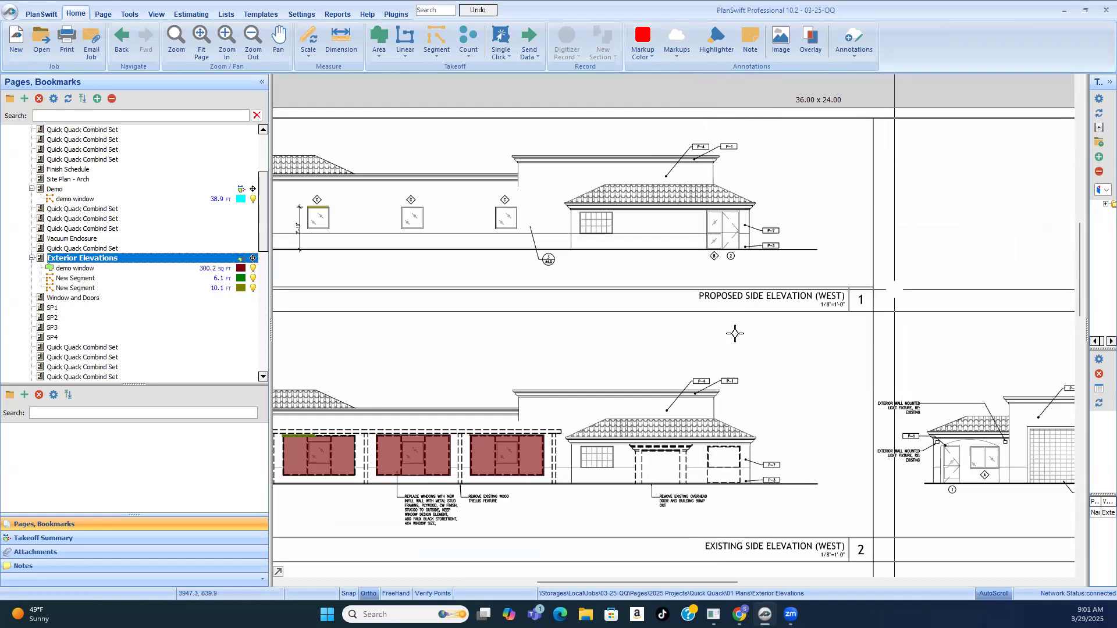
# Step: Examine the entry and exit tunnel elevations, and read the sheet title in the title block
pyautogui.scroll(-3, 675, 302)
pyautogui.scroll(2, 949, 433)
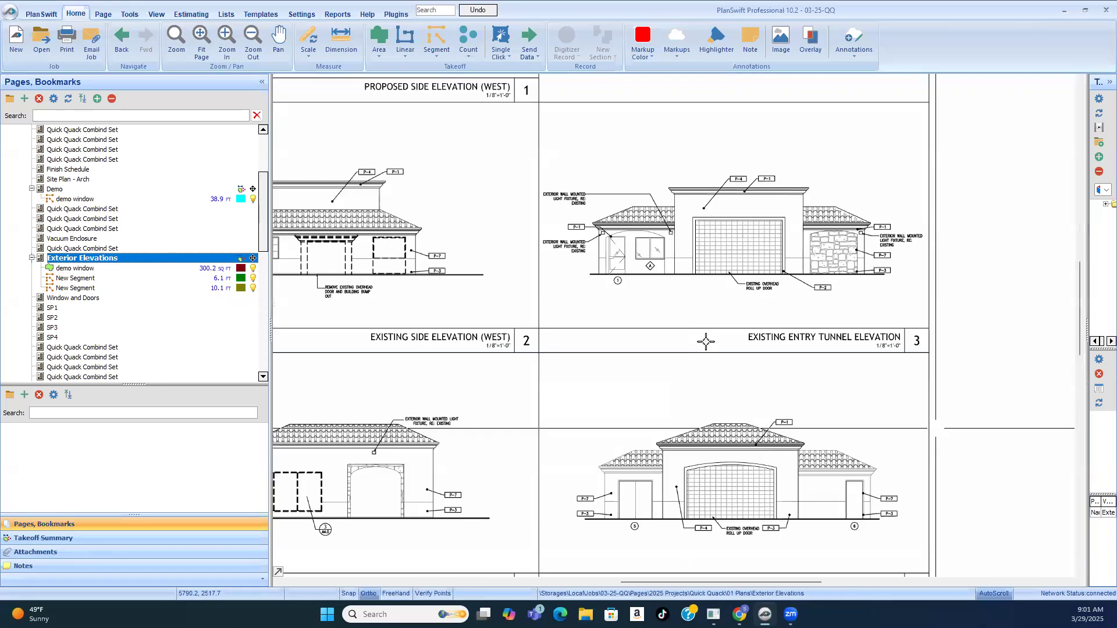
pyautogui.scroll(-1, 698, 334)
pyautogui.scroll(1, 963, 496)
pyautogui.scroll(-3, 931, 407)
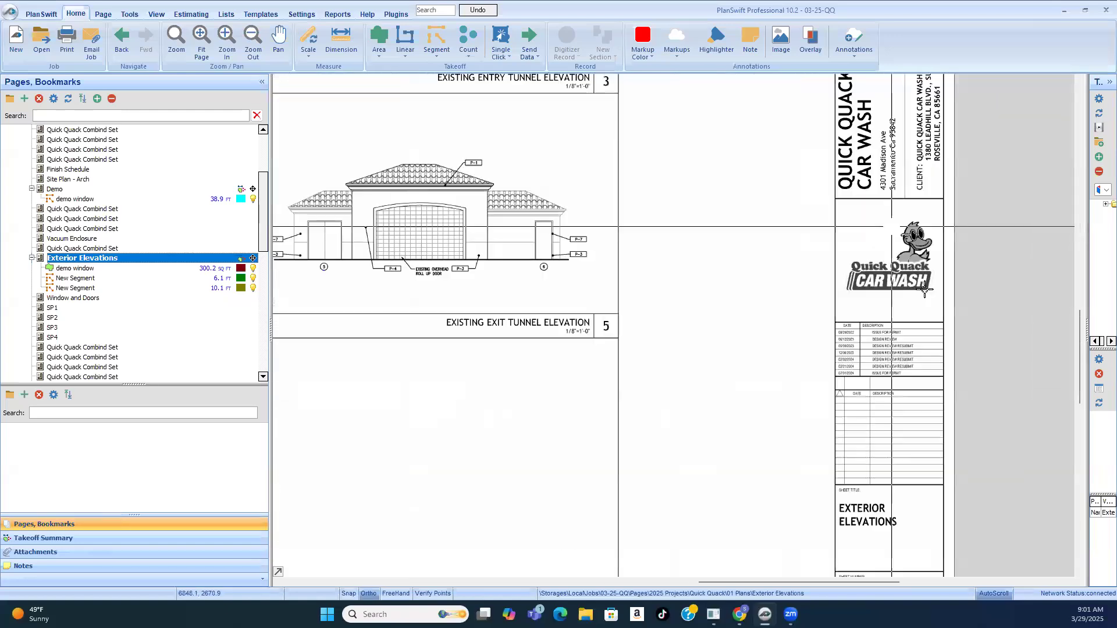
pyautogui.scroll(4, 903, 284)
pyautogui.scroll(2, 902, 284)
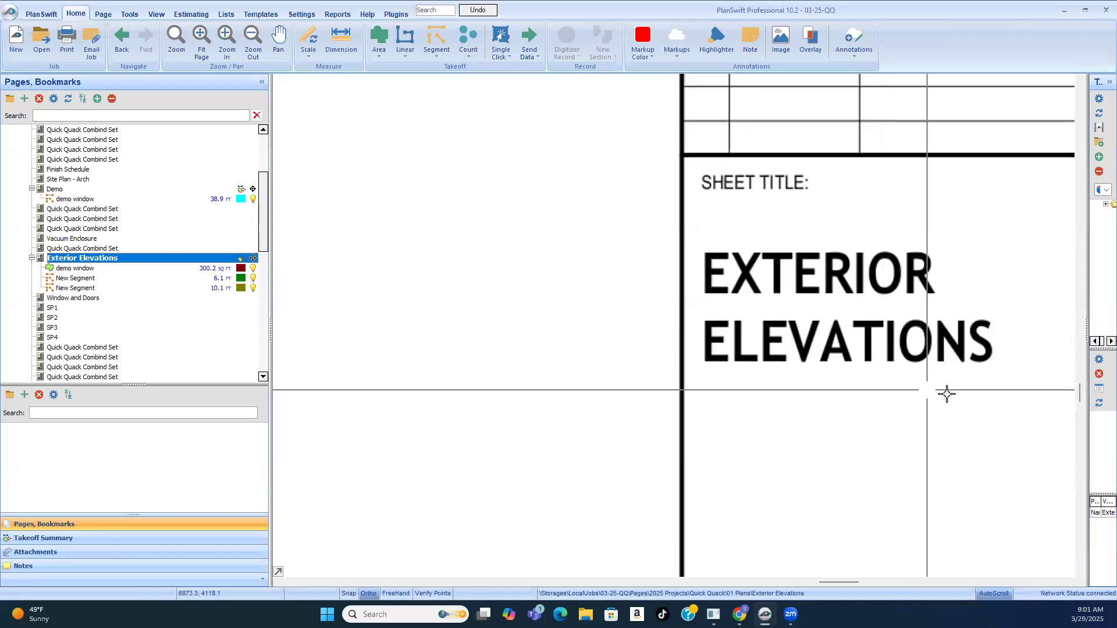
pyautogui.scroll(-3, 884, 326)
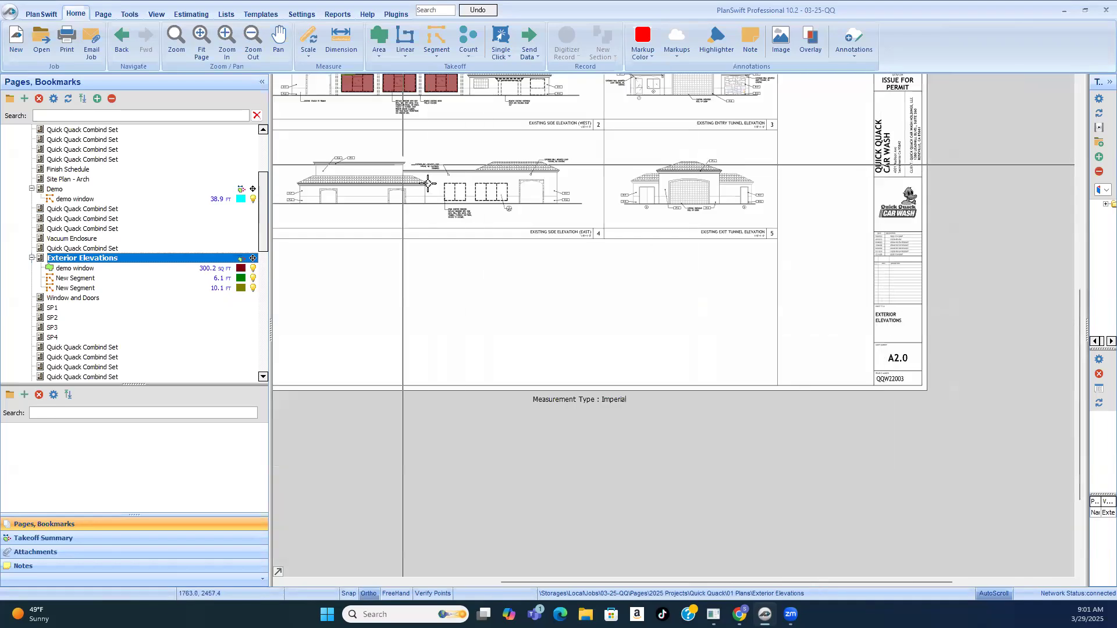
# Step: Examine the dashed windows on the existing east elevation and read their demolition and infill wall note
pyautogui.scroll(3, 427, 182)
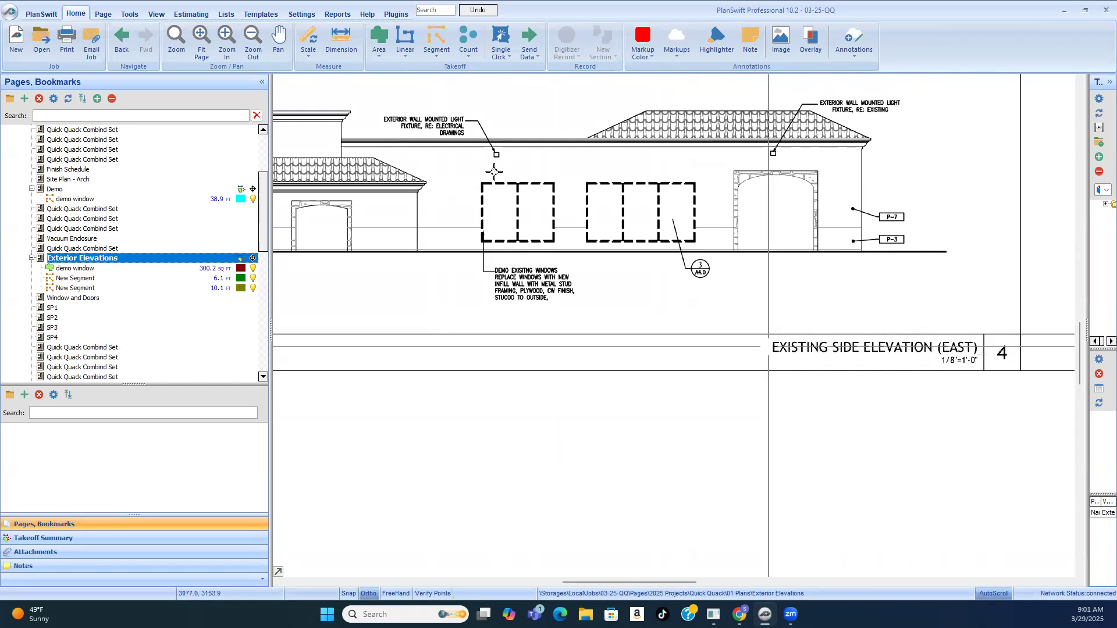
pyautogui.scroll(2, 621, 228)
pyautogui.scroll(-1, 809, 332)
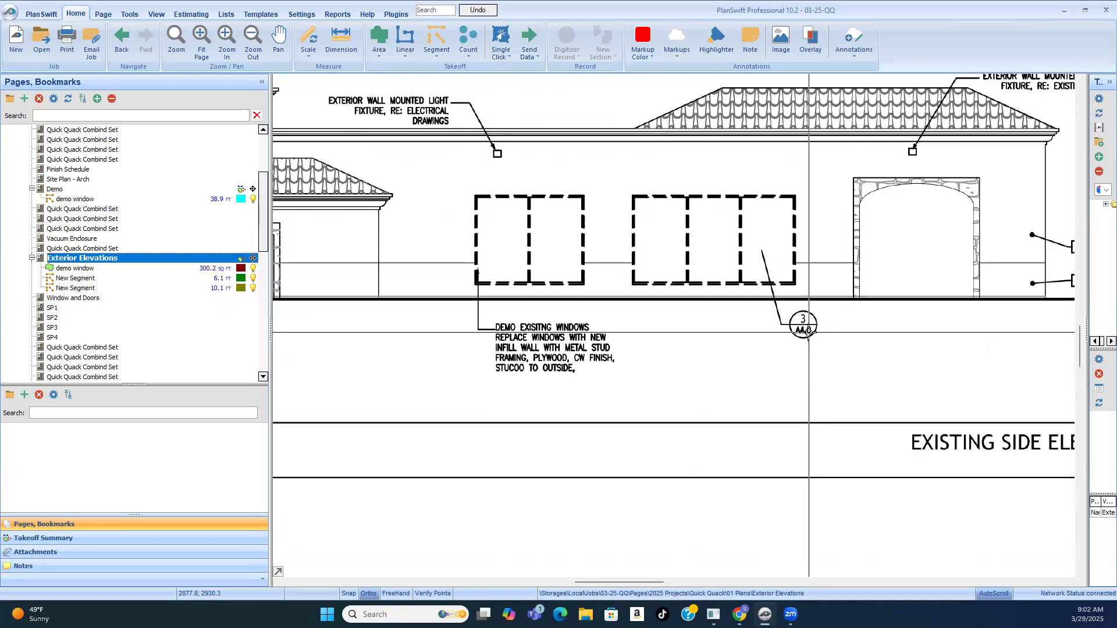
pyautogui.scroll(1, 544, 352)
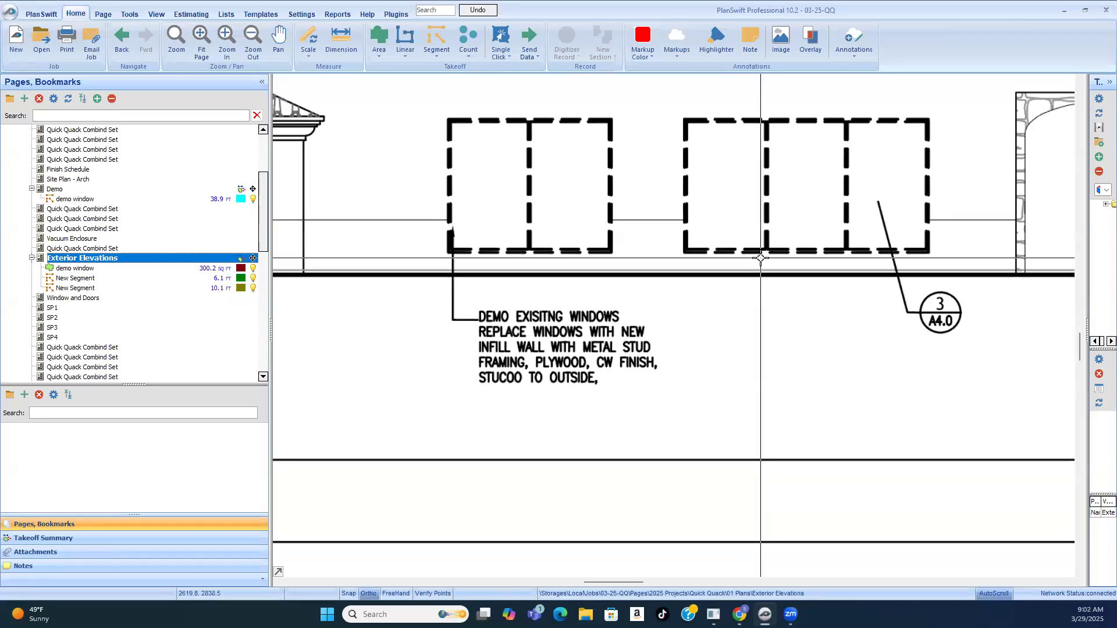
pyautogui.scroll(-5, 715, 305)
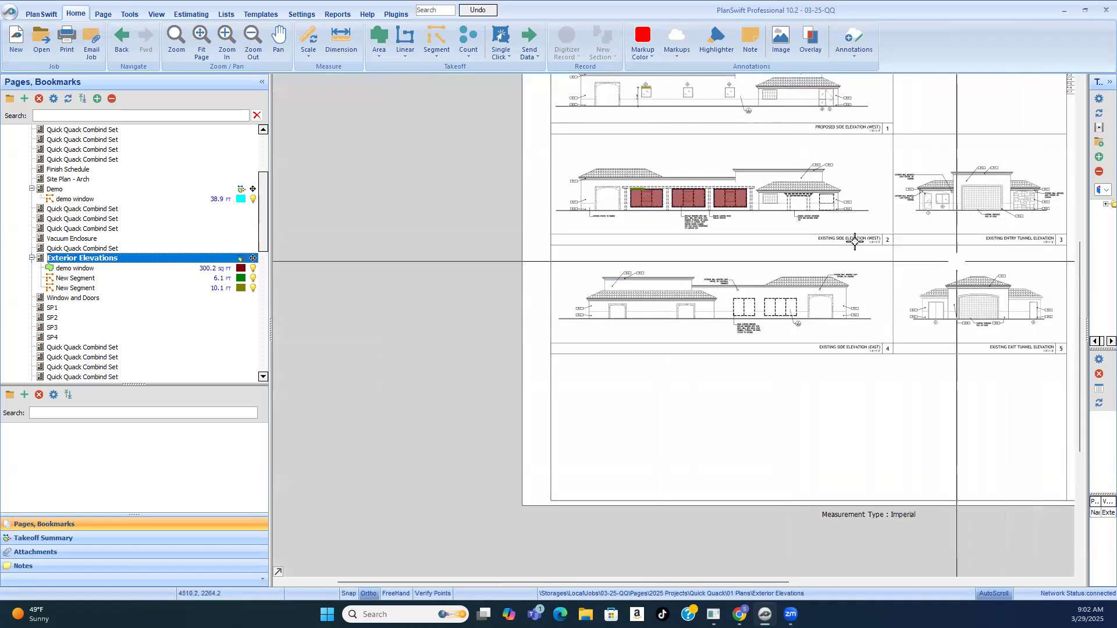
# Step: Inspect the three traced windows on the existing west elevation, checking the new window outline and the takeoff area of the first one
pyautogui.scroll(4, 687, 210)
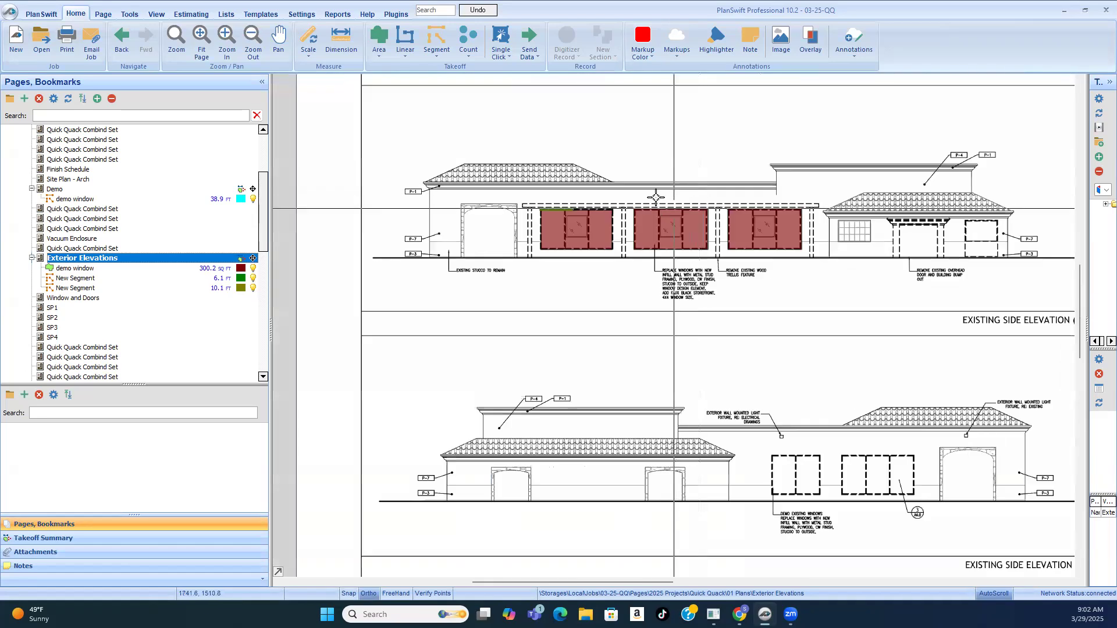
pyautogui.scroll(1, 686, 229)
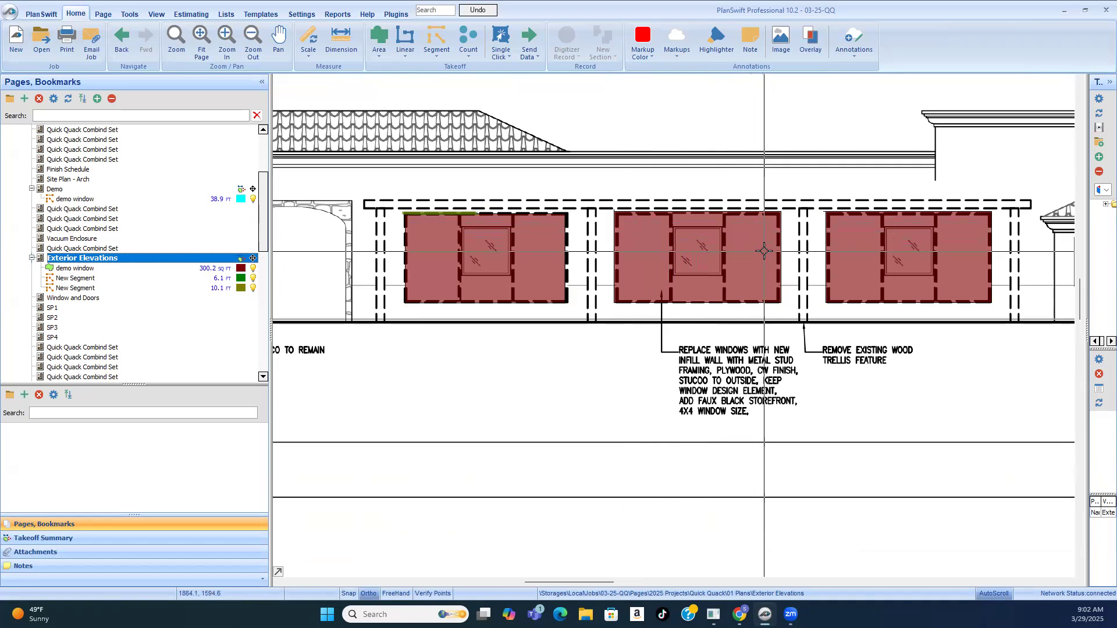
pyautogui.moveTo(757, 239)
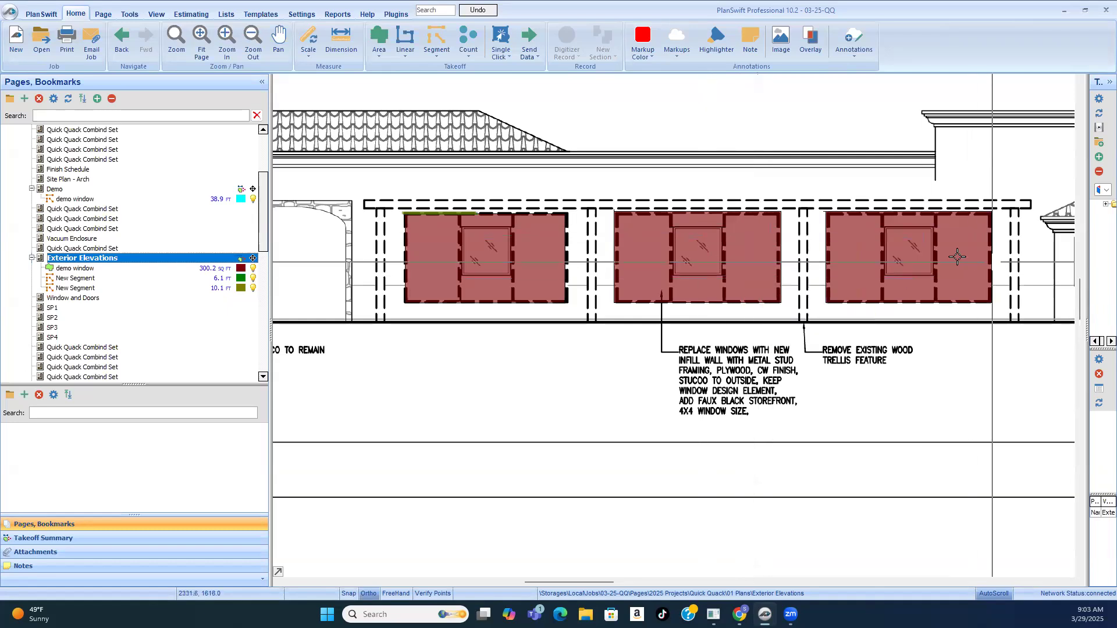
pyautogui.scroll(2, 559, 244)
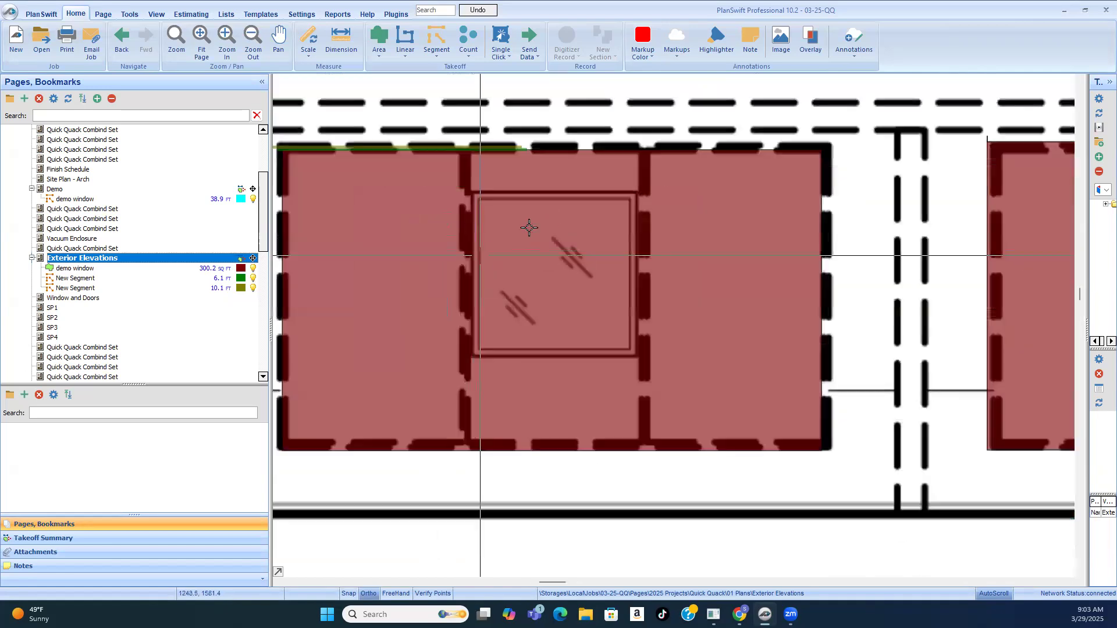
pyautogui.scroll(-1, 574, 231)
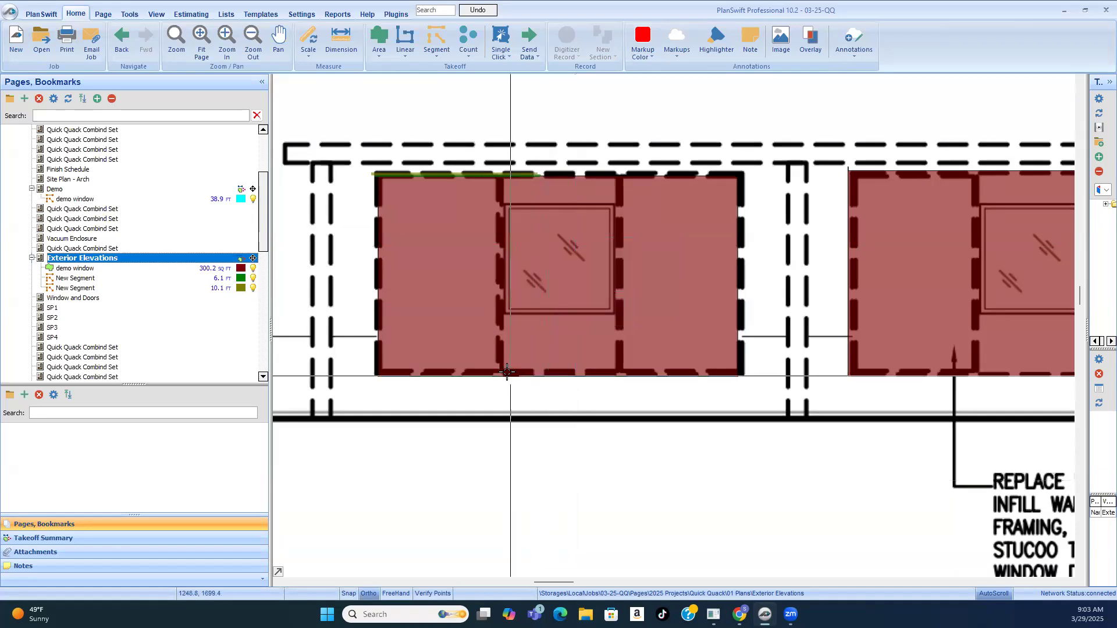
pyautogui.moveTo(578, 254)
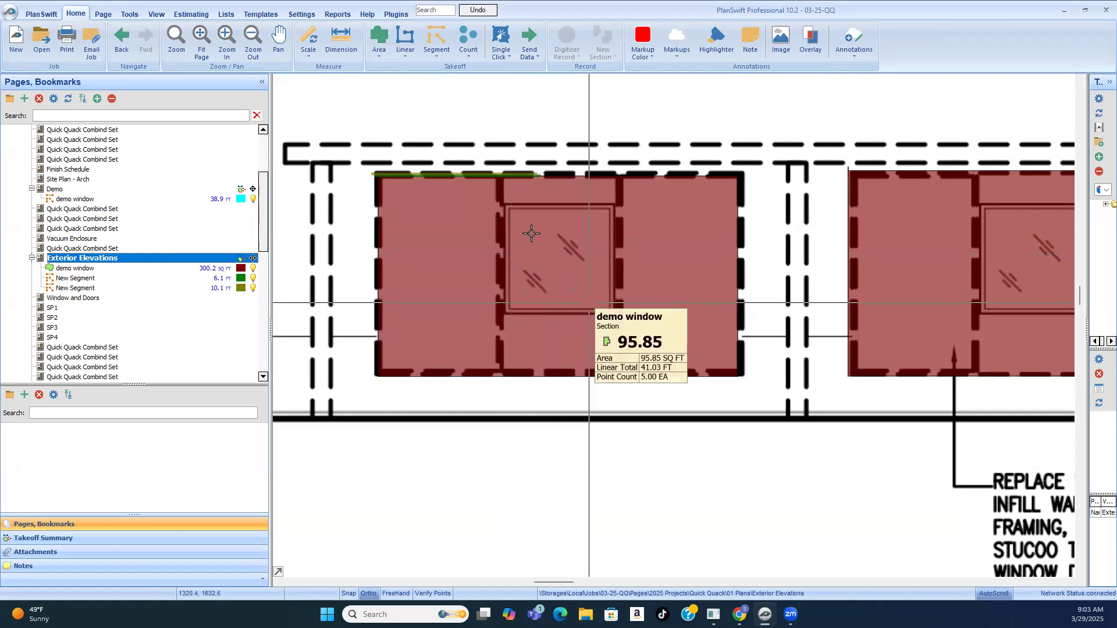
pyautogui.scroll(-2, 576, 250)
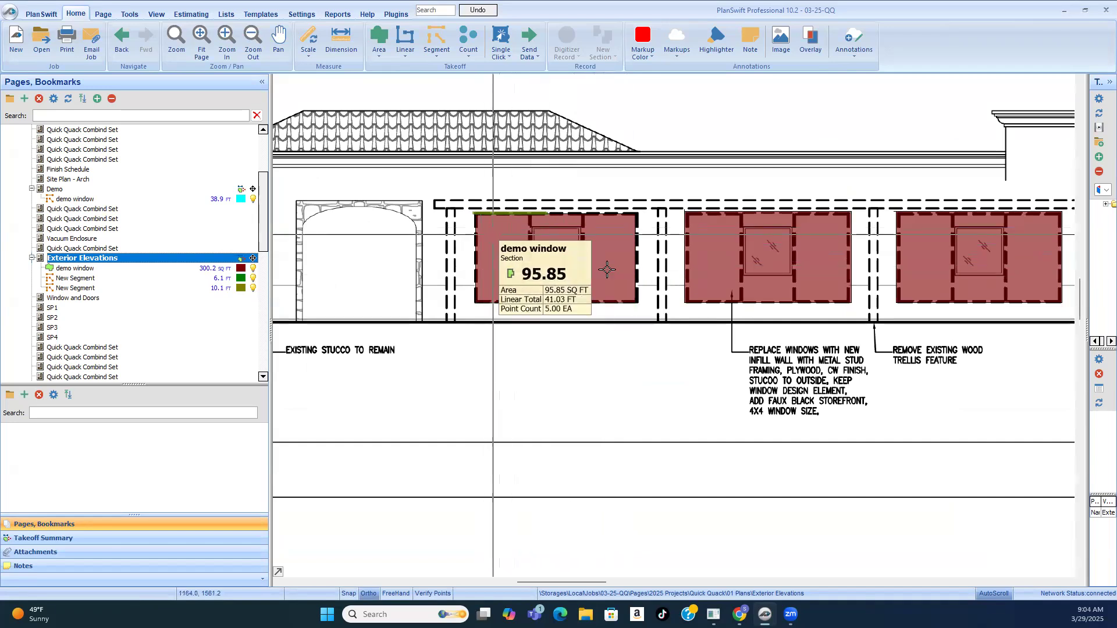
pyautogui.scroll(-2, 601, 261)
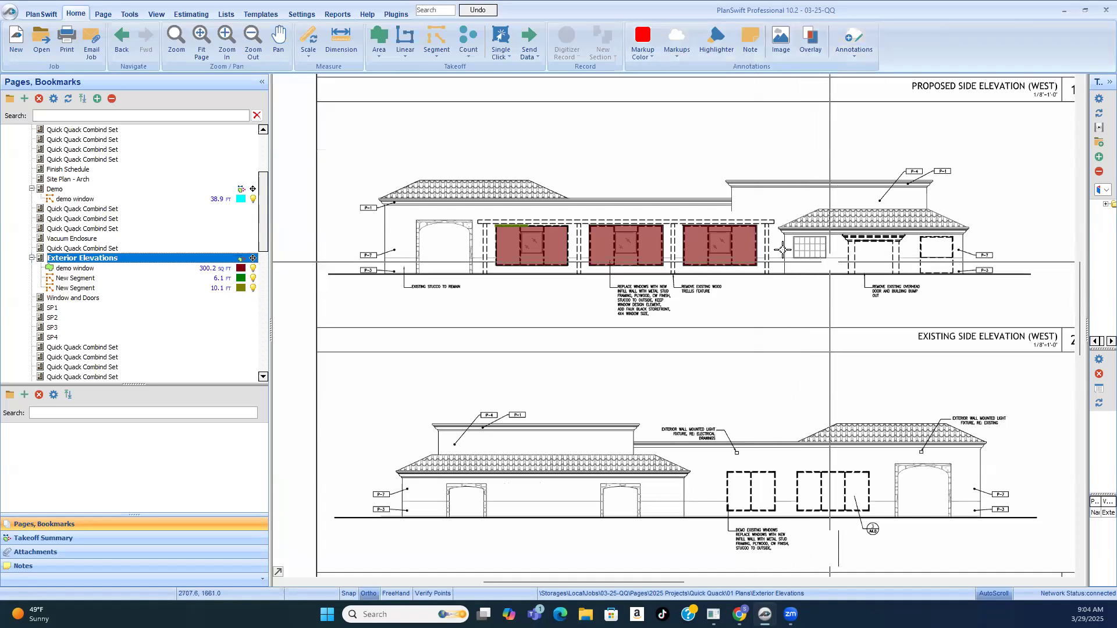
# Step: Record a new segment about 7'-5" long down the outer vertical edge of the third traced window on the existing west elevation
pyautogui.scroll(3, 790, 257)
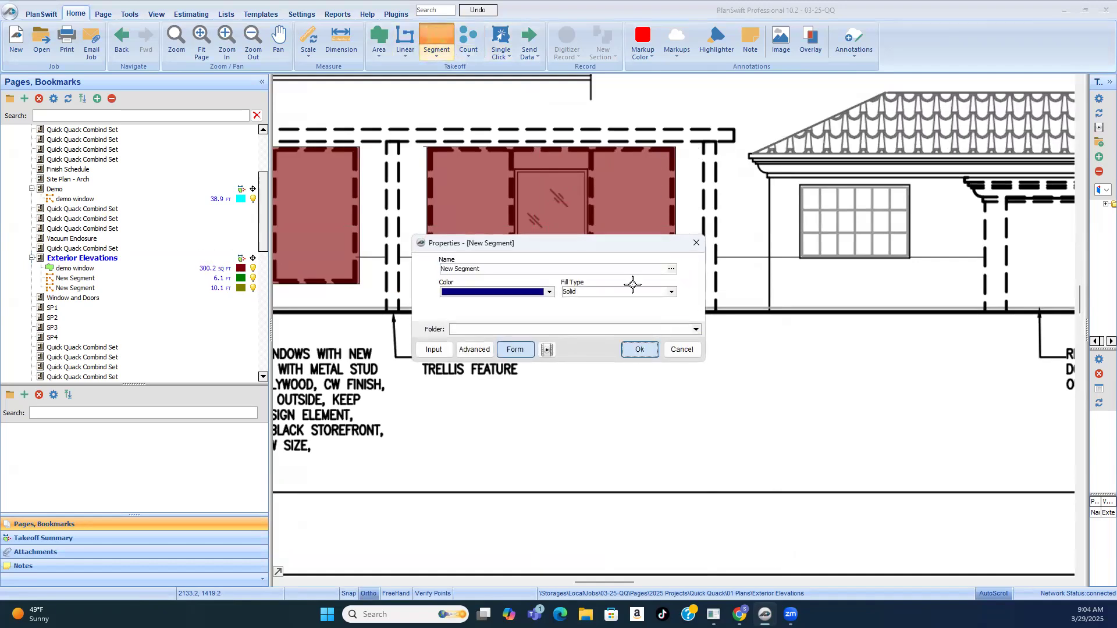
pyautogui.press('Return')
pyautogui.click(674, 149)
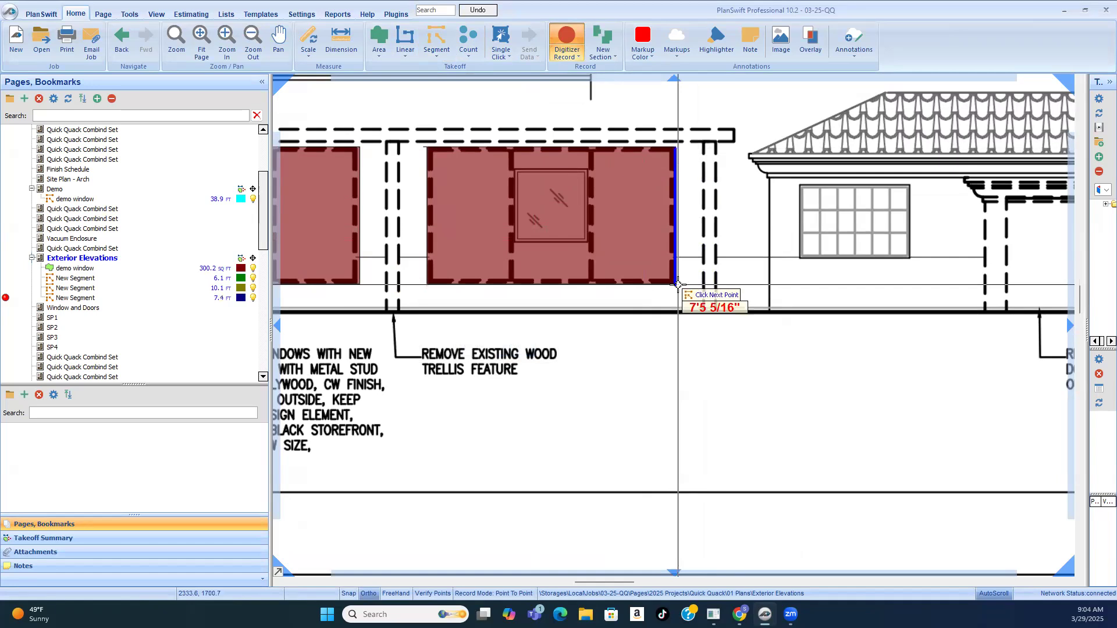
pyautogui.click(678, 285)
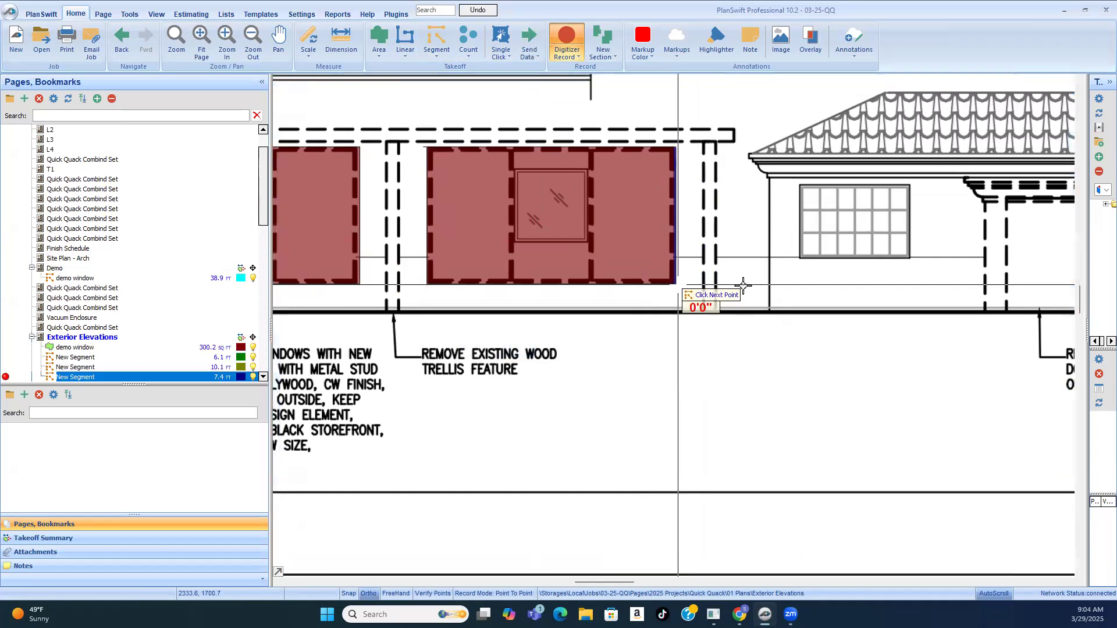
pyautogui.scroll(-3, 745, 274)
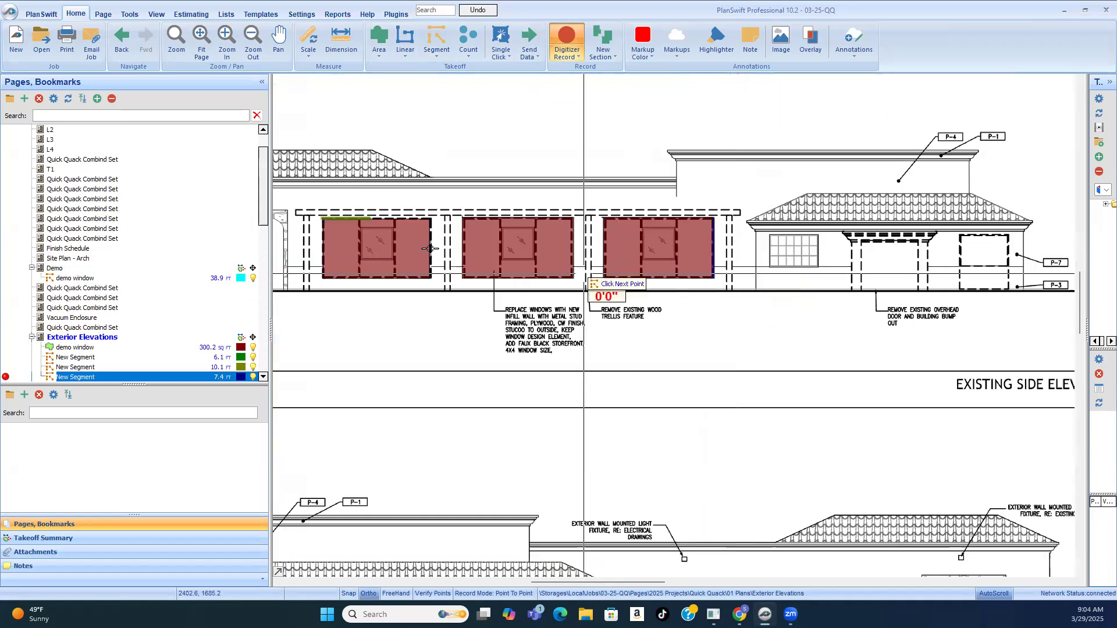
pyautogui.scroll(3, 341, 235)
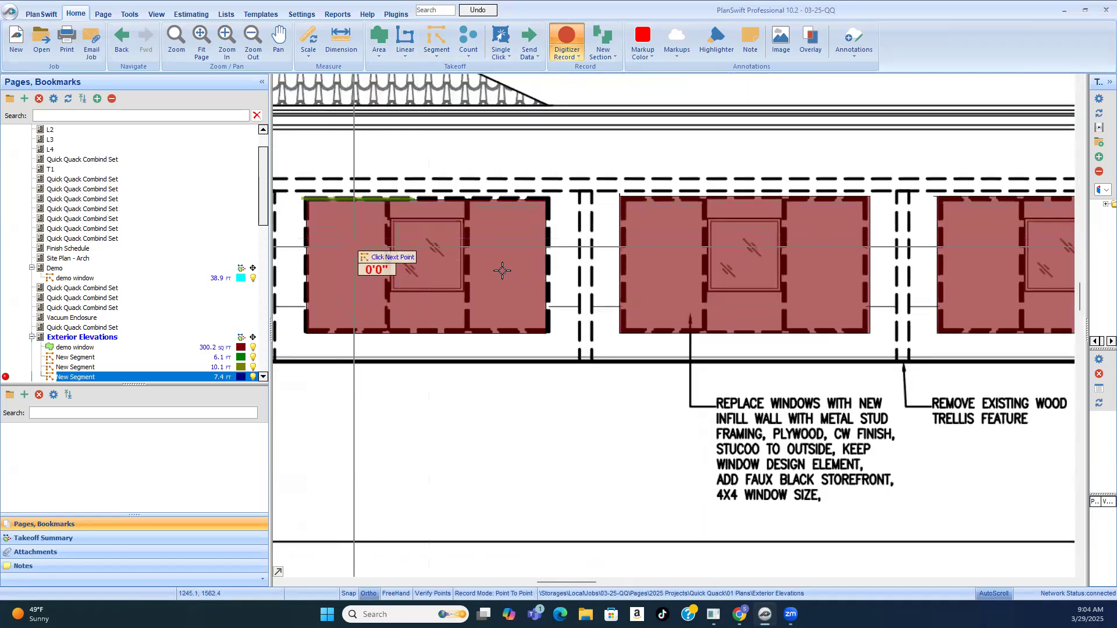
pyautogui.scroll(-3, 658, 251)
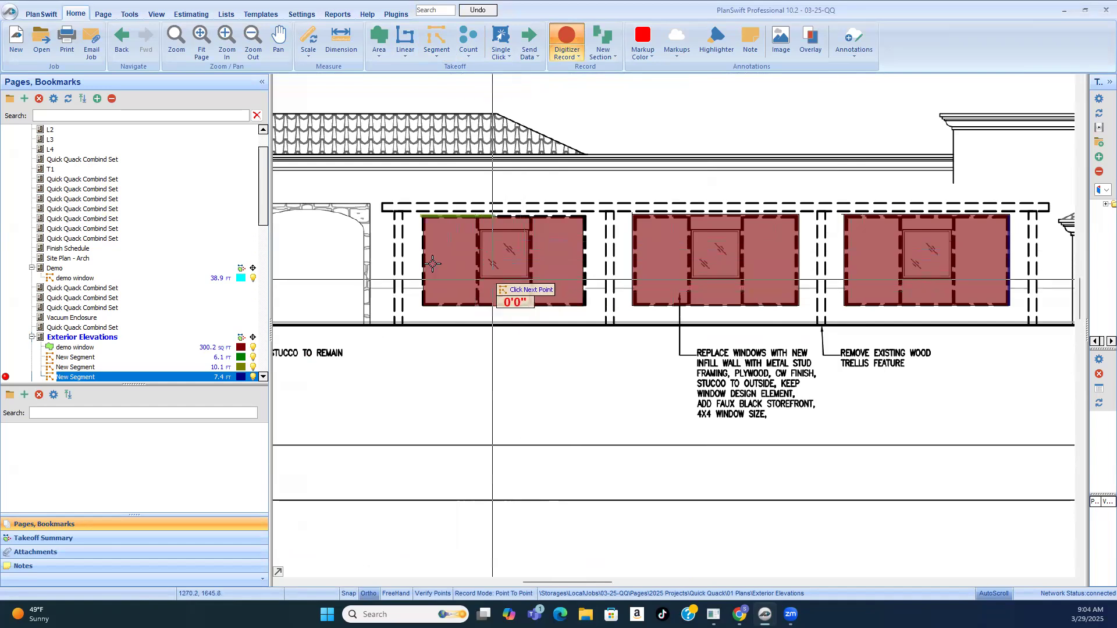
pyautogui.scroll(-2, 651, 278)
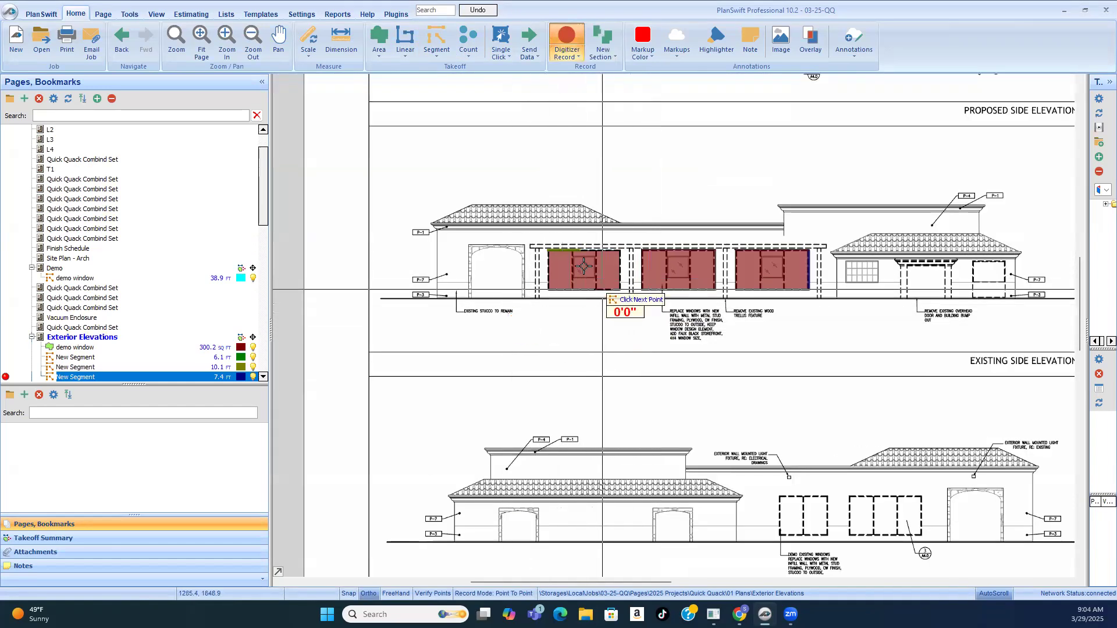
# Step: Stop recording the segment at the third traced window on the existing west elevation
pyautogui.scroll(2, 593, 326)
pyautogui.rightClick(598, 353)
pyautogui.click(621, 377)
pyautogui.scroll(-3, 836, 277)
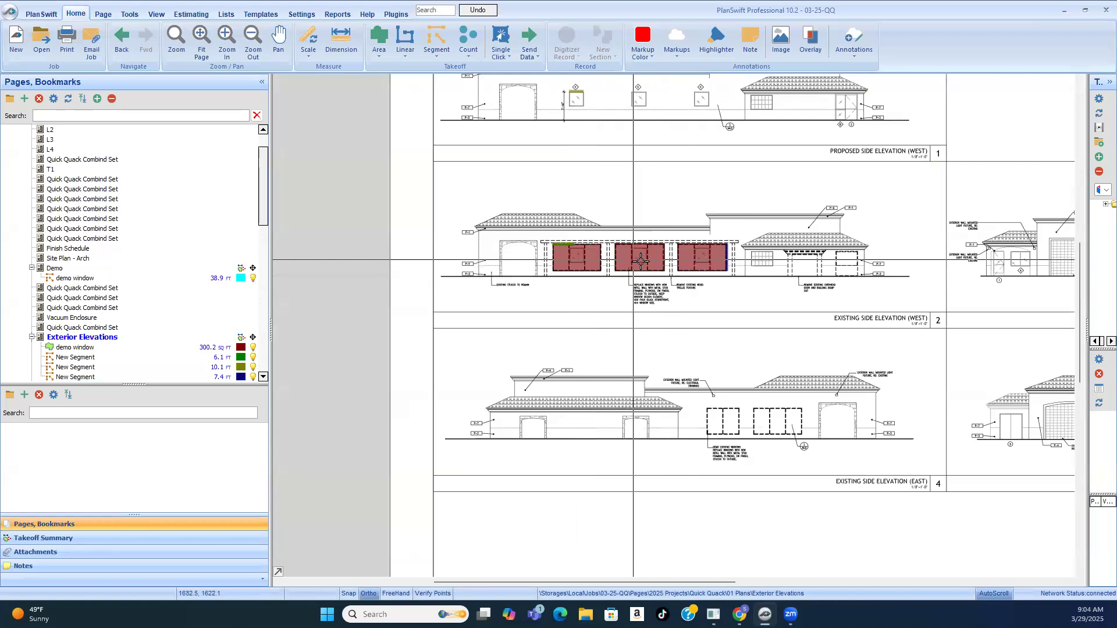
# Step: Add the two-pane dashed window on the existing east elevation, about 9'-0" wide, to the demo window area takeoff and stop recording
pyautogui.click(65, 348)
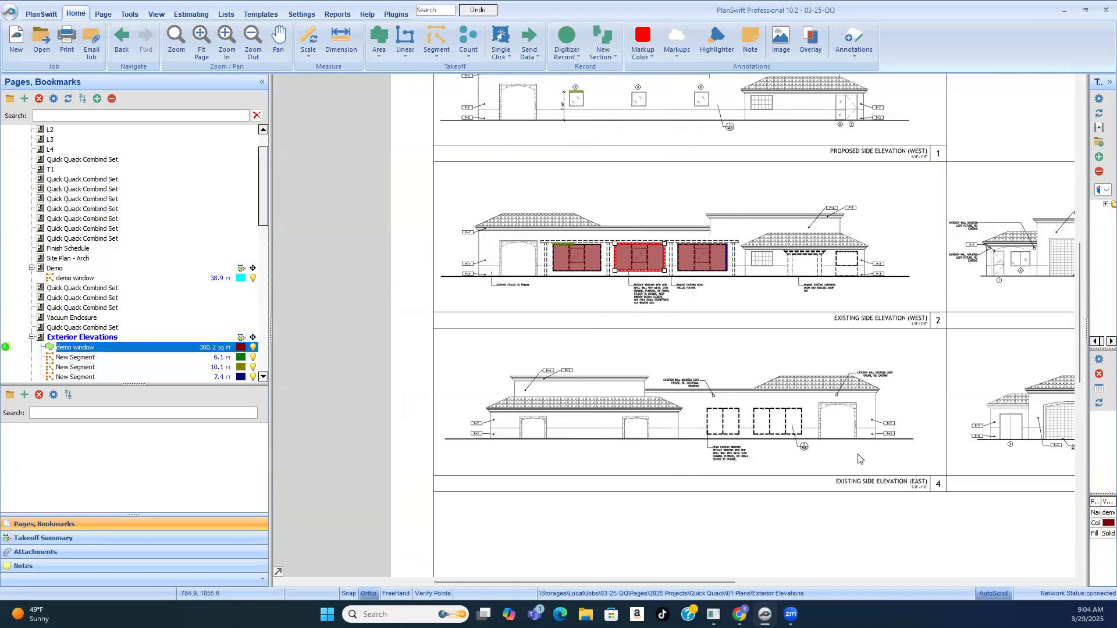
pyautogui.scroll(5, 816, 444)
pyautogui.click(582, 361)
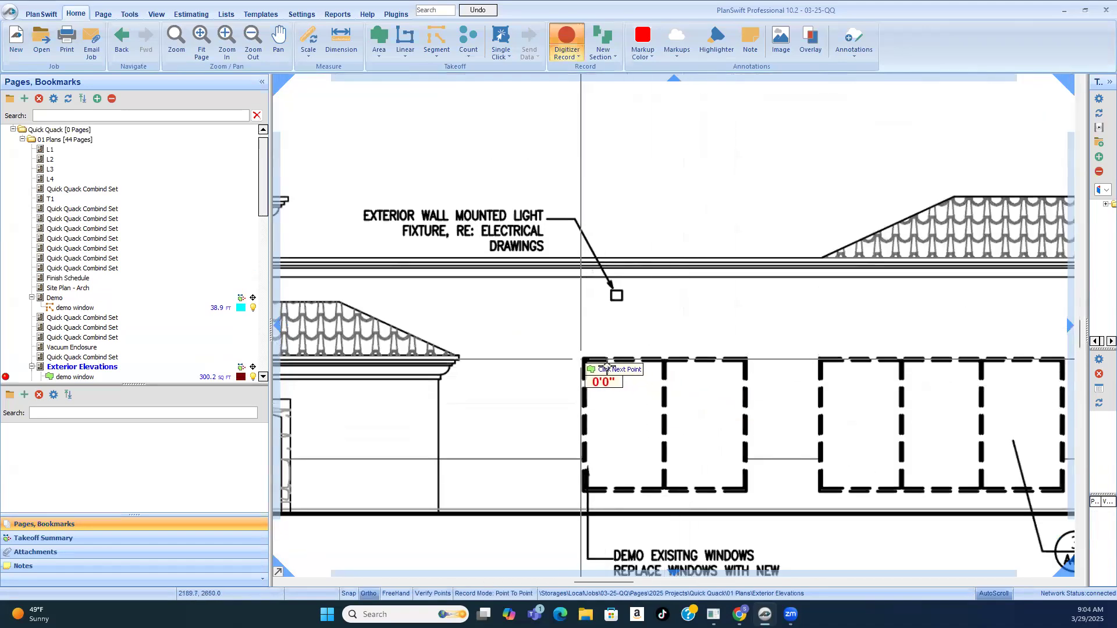
pyautogui.click(746, 361)
pyautogui.click(747, 491)
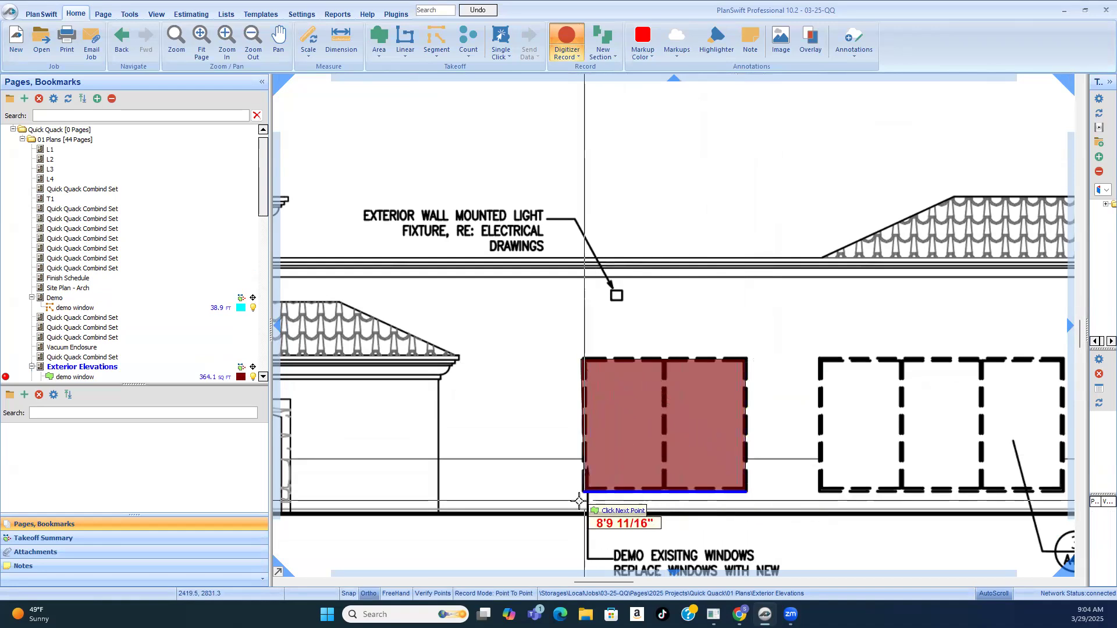
pyautogui.click(583, 492)
pyautogui.click(583, 358)
pyautogui.rightClick(584, 358)
pyautogui.click(610, 382)
pyautogui.scroll(-2, 665, 361)
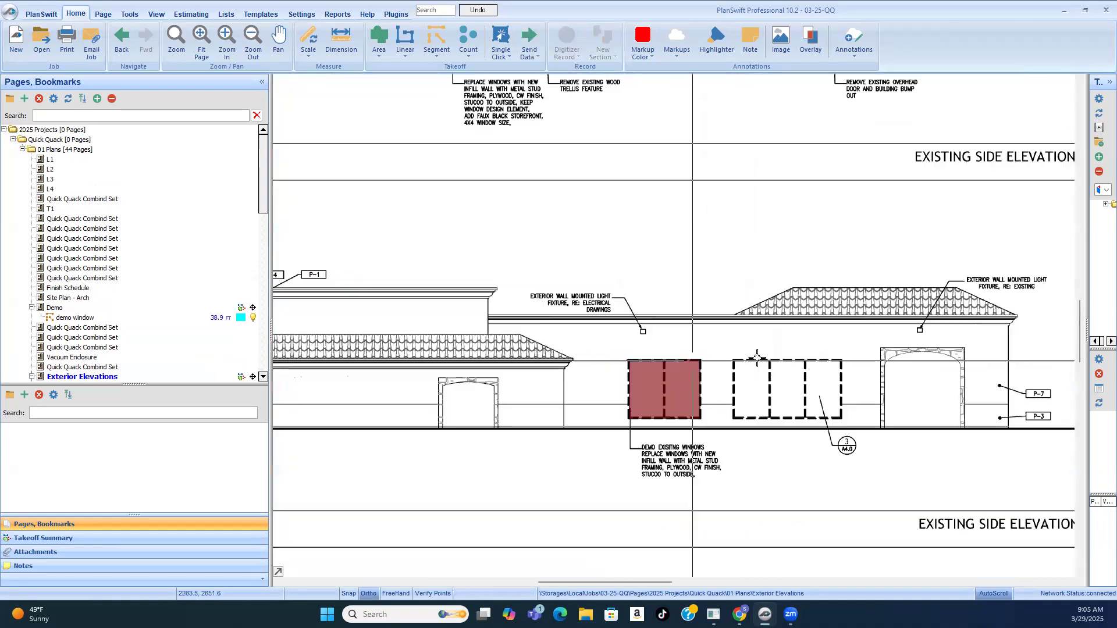
# Step: Inspect the first and third traced demo windows and the infill wall note on the existing west elevation
pyautogui.scroll(-3, 757, 358)
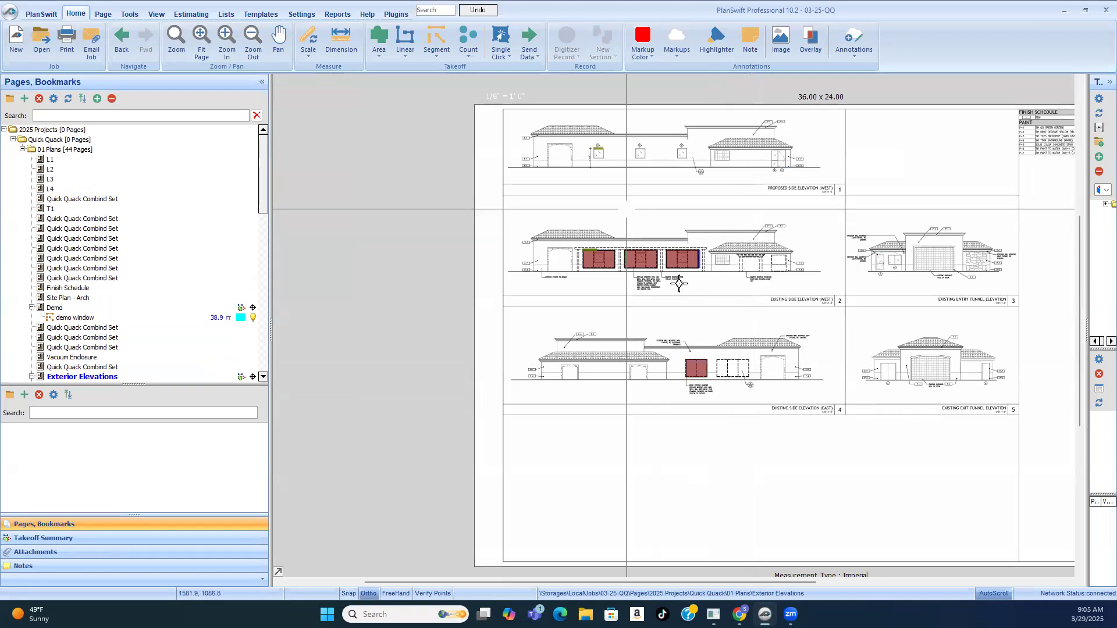
pyautogui.click(599, 259)
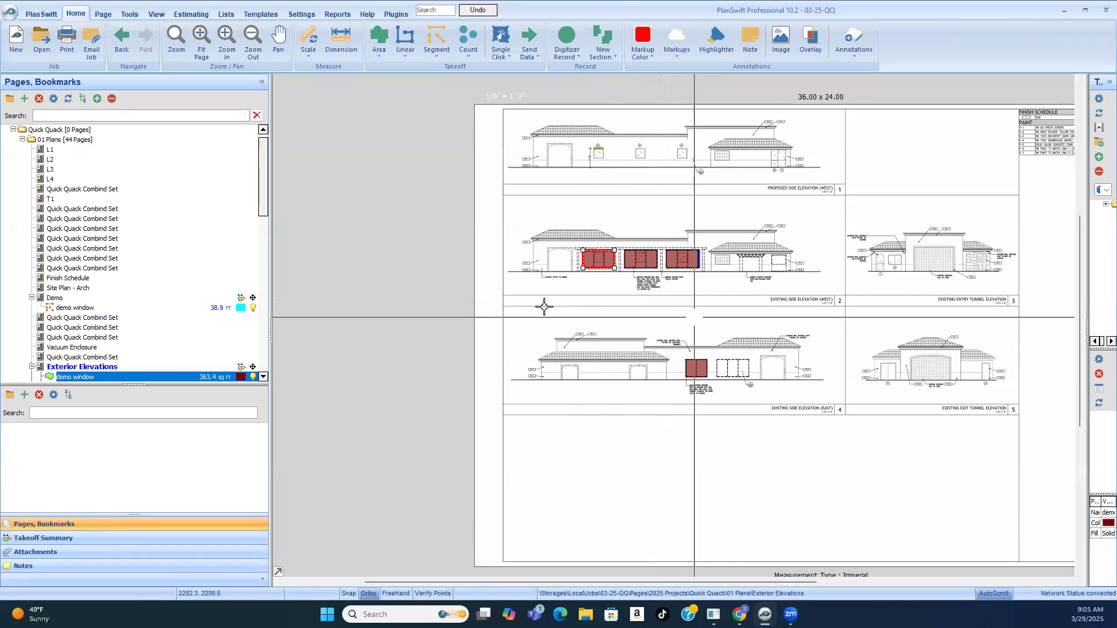
pyautogui.click(614, 316)
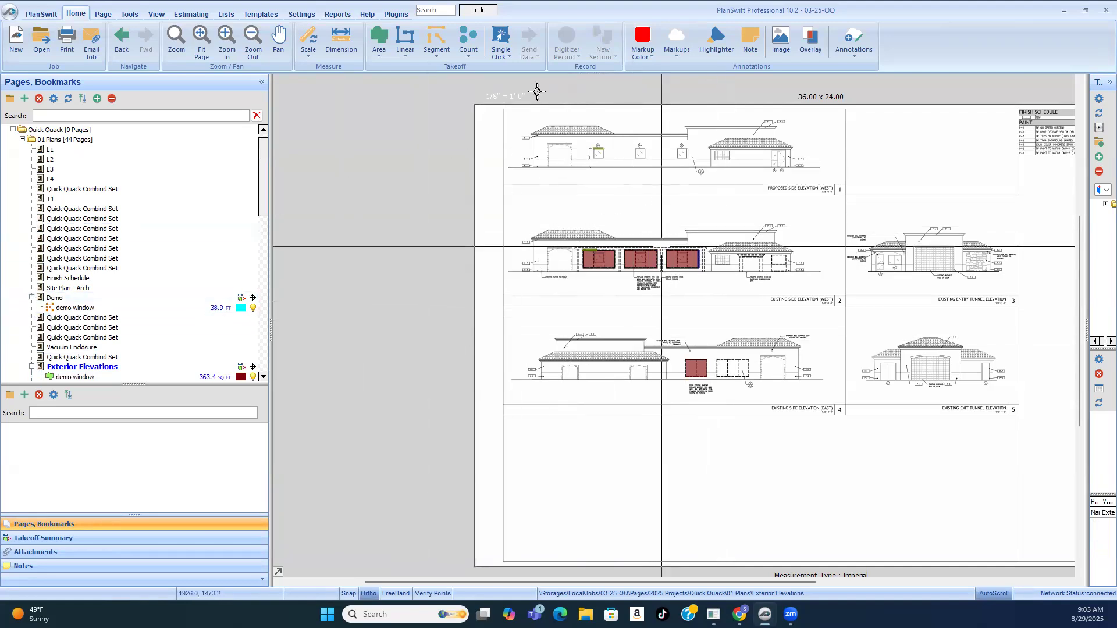
pyautogui.scroll(3, 727, 288)
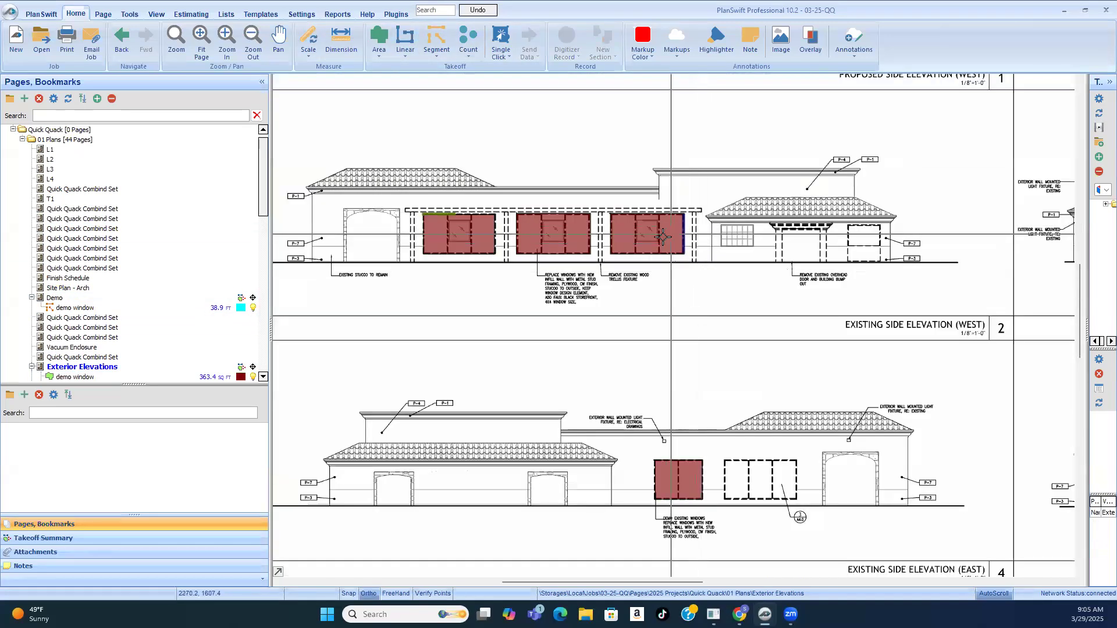
pyautogui.scroll(2, 664, 236)
pyautogui.click(652, 264)
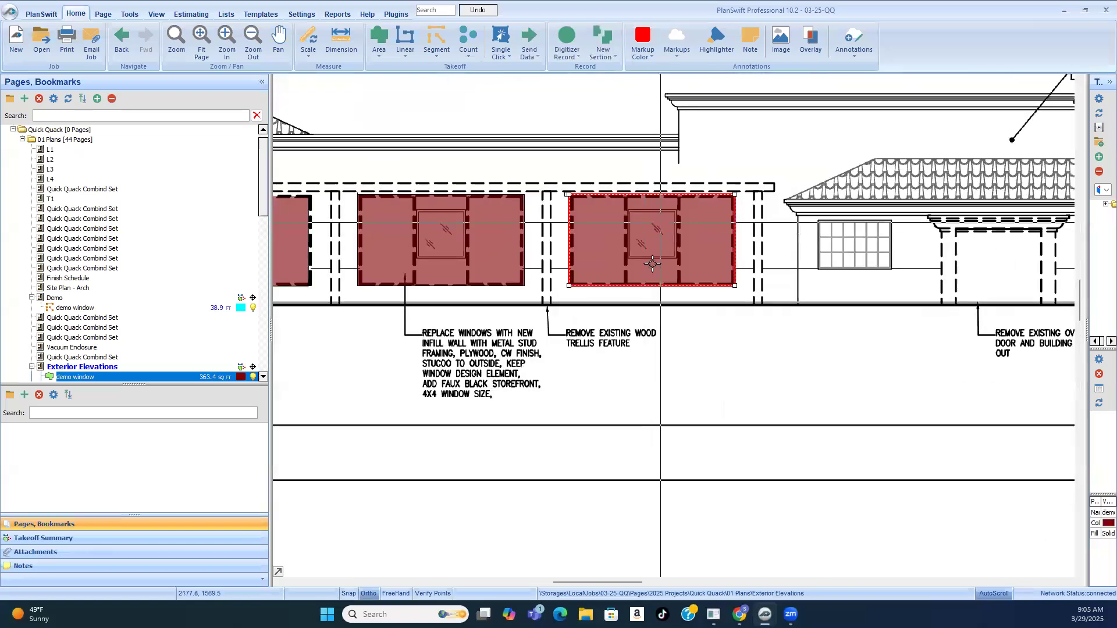
pyautogui.scroll(-4, 675, 239)
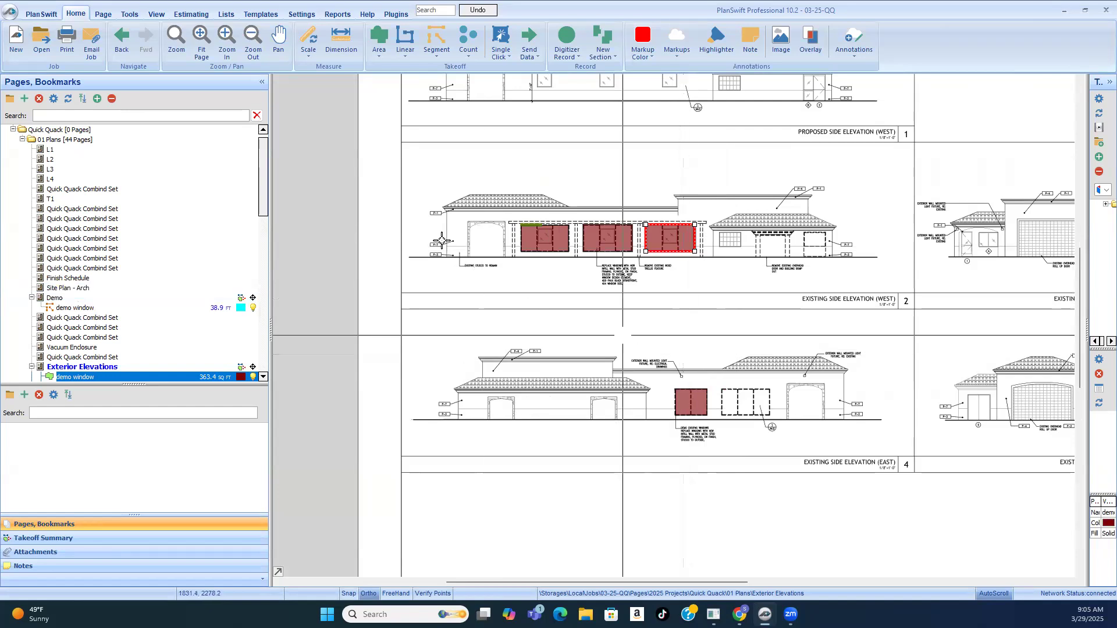
pyautogui.scroll(3, 513, 245)
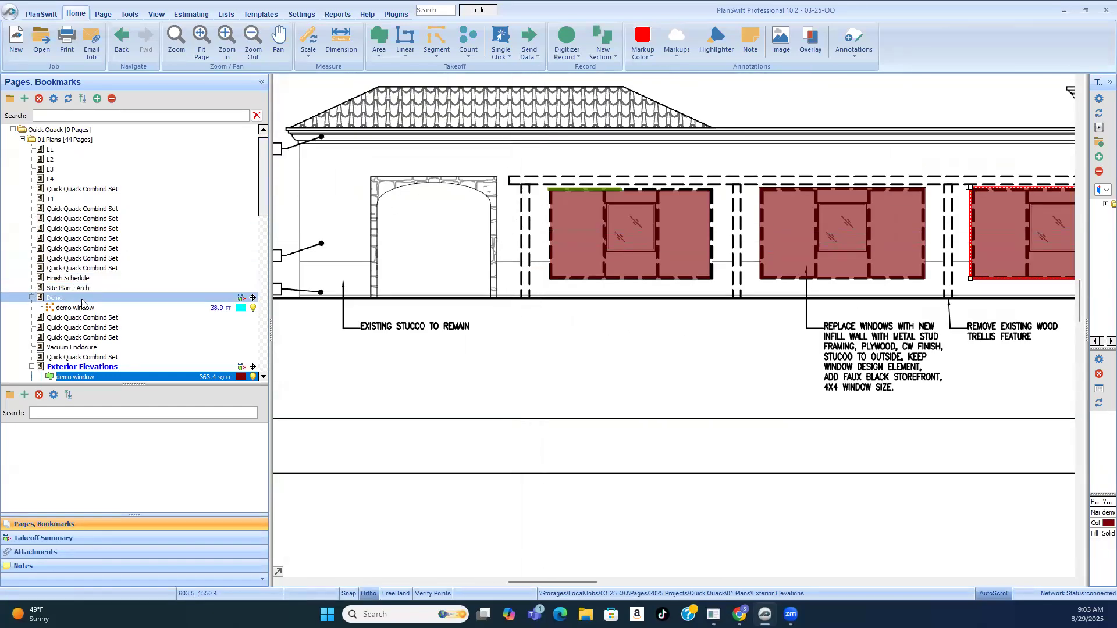
# Step: Switch to the Demo page and look up the dashed curb's note 14 in the key notes
pyautogui.scroll(4, 662, 461)
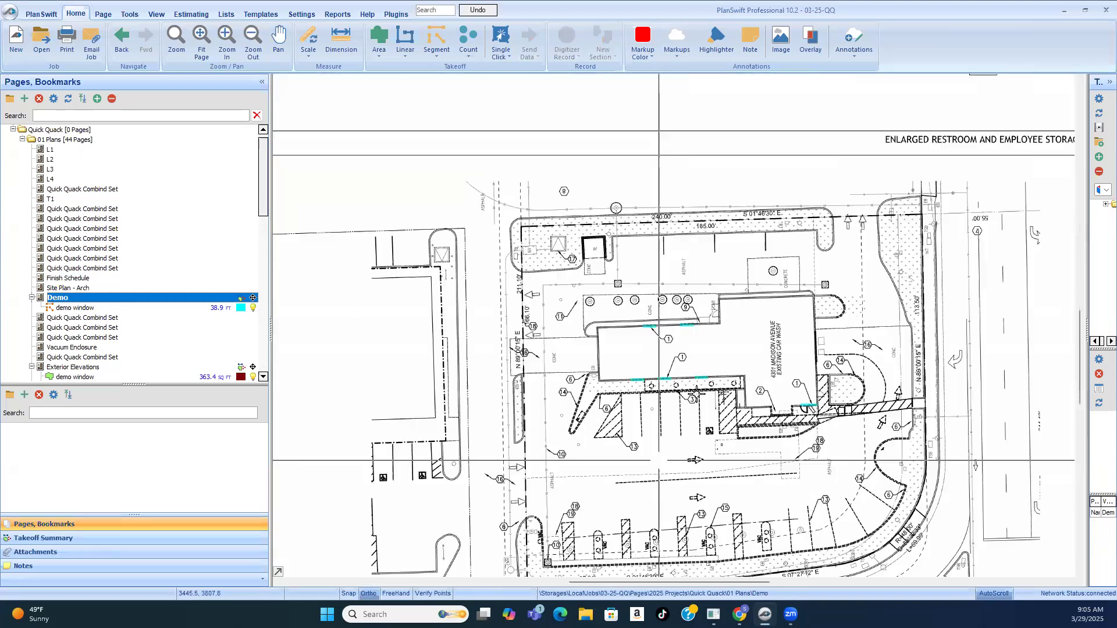
pyautogui.scroll(2, 541, 378)
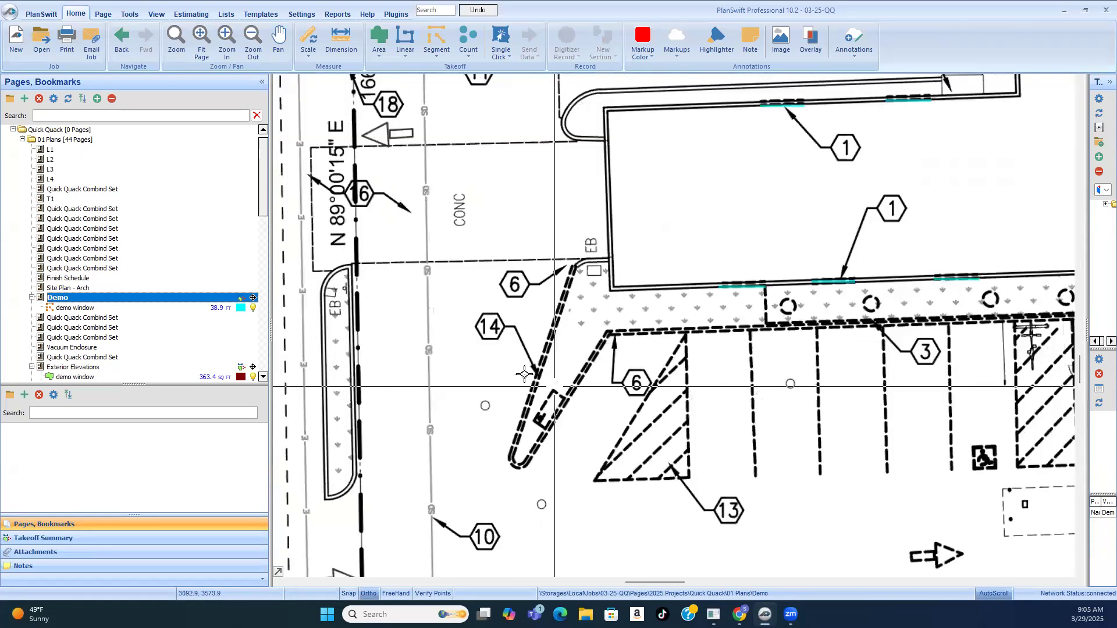
pyautogui.scroll(-4, 522, 373)
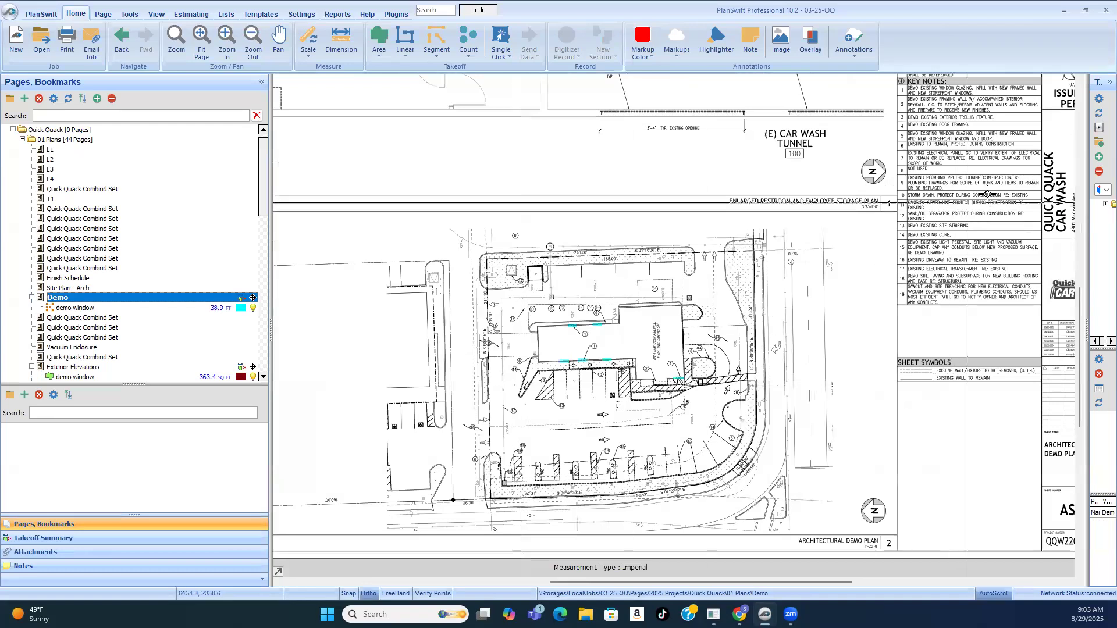
pyautogui.scroll(4, 999, 284)
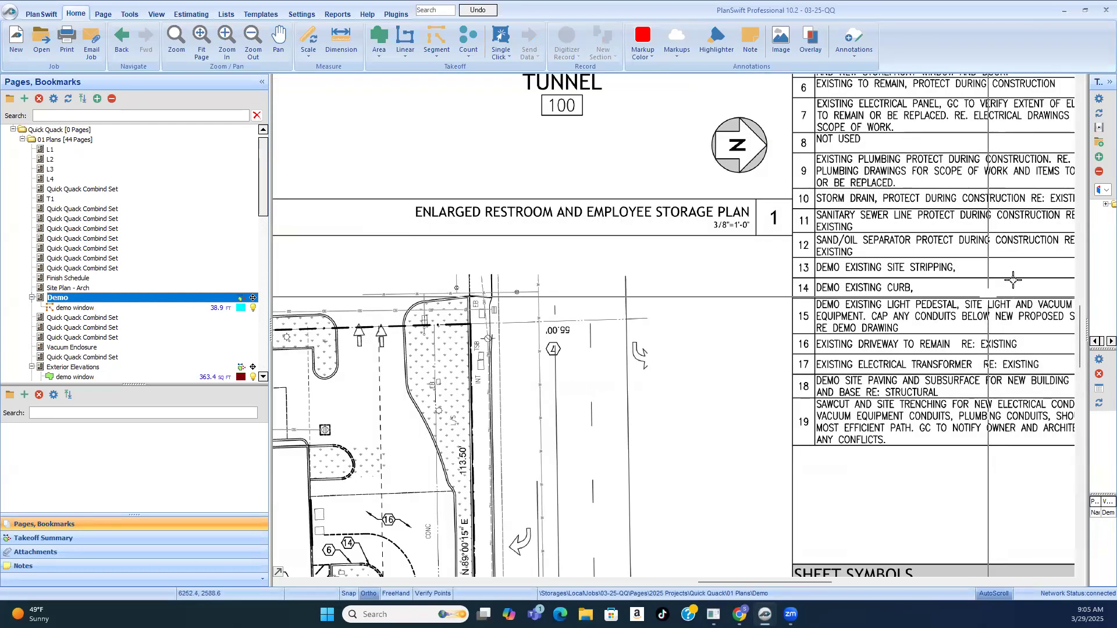
pyautogui.scroll(-3, 653, 399)
pyautogui.scroll(1, 610, 409)
pyautogui.scroll(-2, 591, 177)
pyautogui.scroll(1, 567, 292)
# Step: Create a segment takeoff named "demo curb", trace both straight sides of the dashed curb at note 14, the first about 28'-4" long, and stop recording
pyautogui.scroll(2, 545, 299)
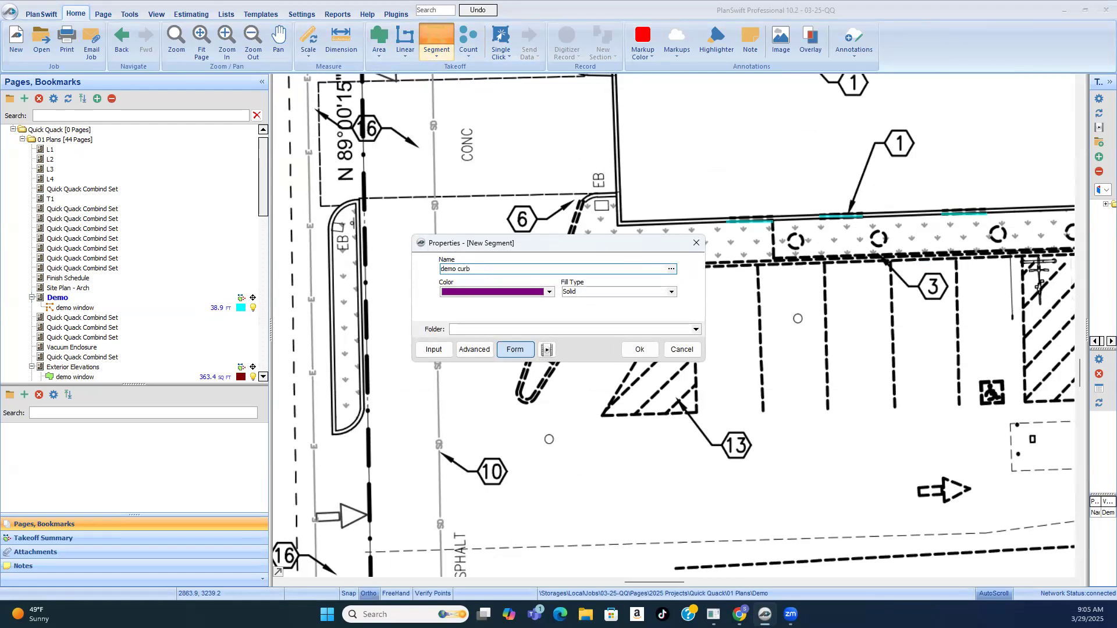
pyautogui.click(643, 350)
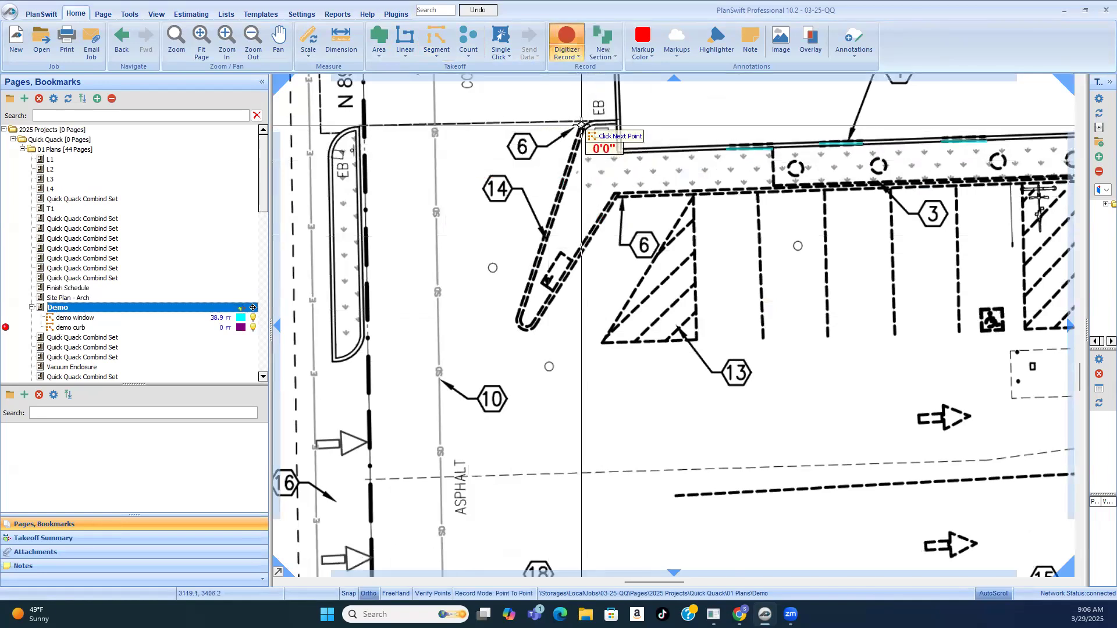
pyautogui.click(582, 125)
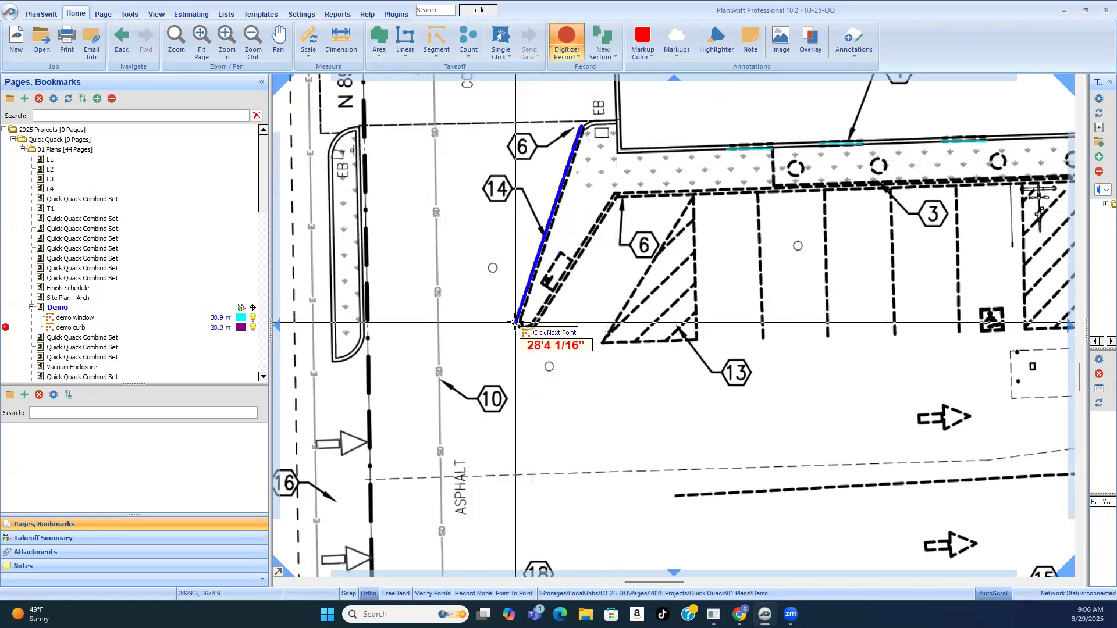
pyautogui.click(516, 323)
pyautogui.click(530, 329)
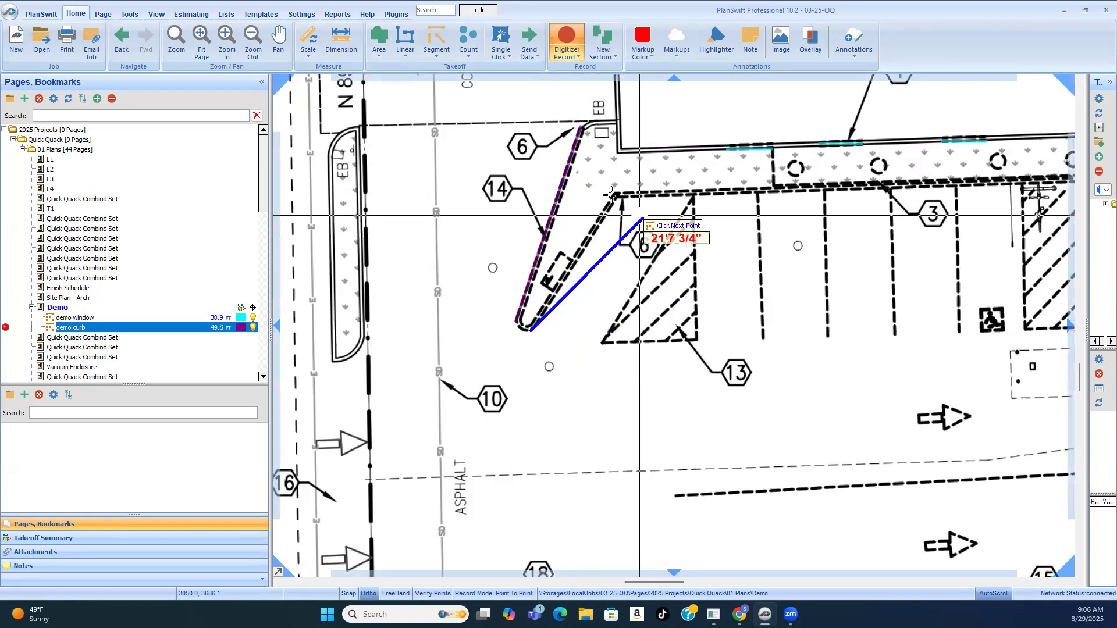
pyautogui.click(617, 192)
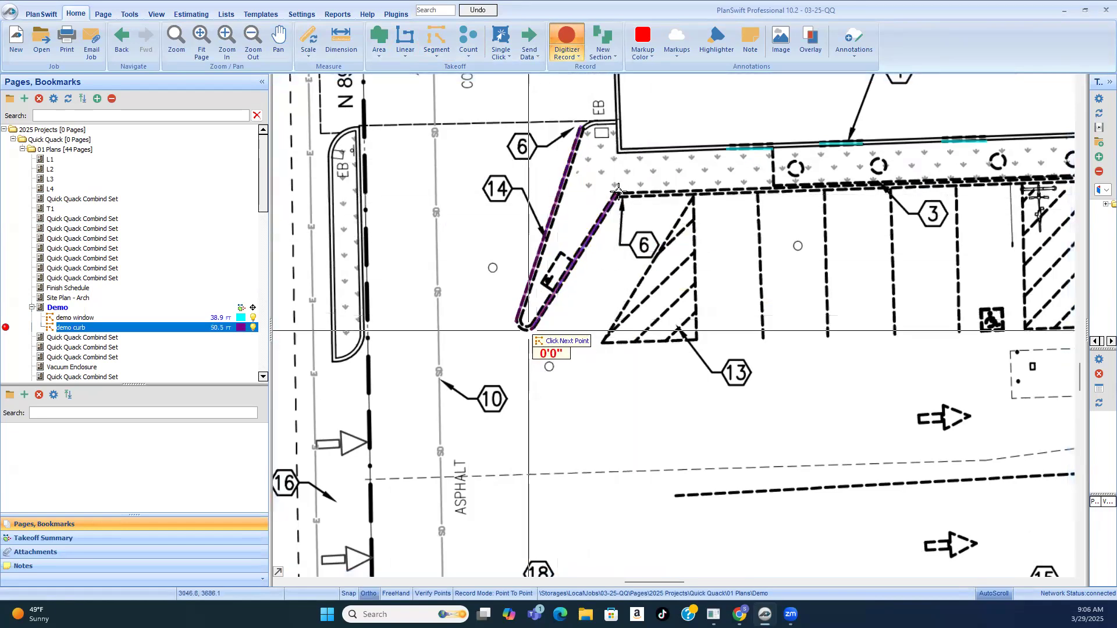
pyautogui.scroll(-2, 686, 269)
pyautogui.scroll(4, 569, 299)
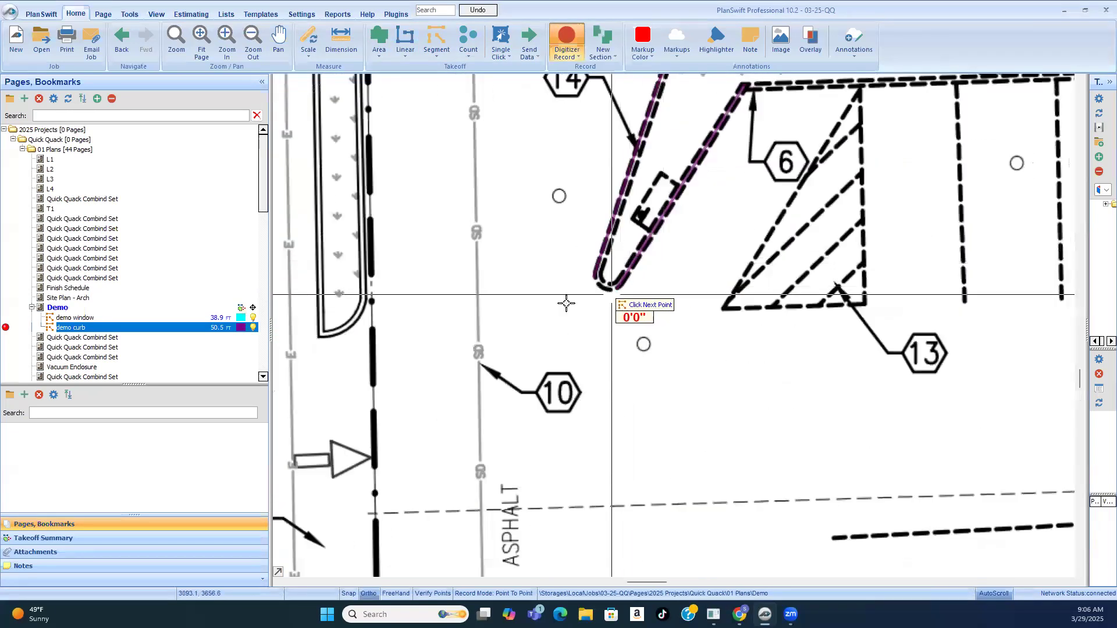
pyautogui.rightClick(524, 307)
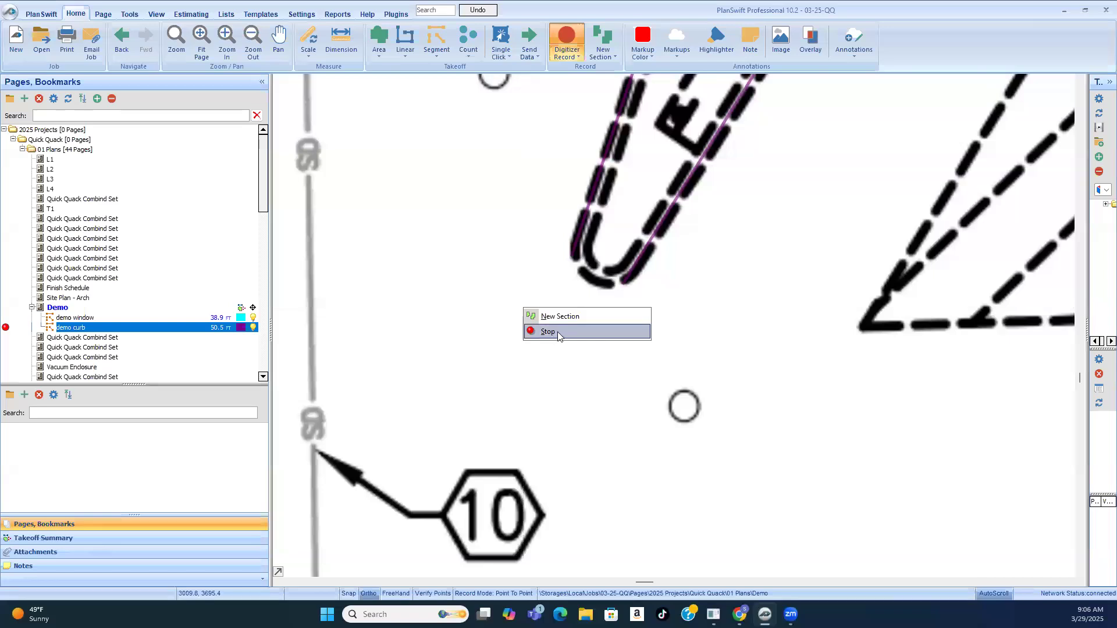
pyautogui.click(556, 332)
pyautogui.scroll(-4, 593, 326)
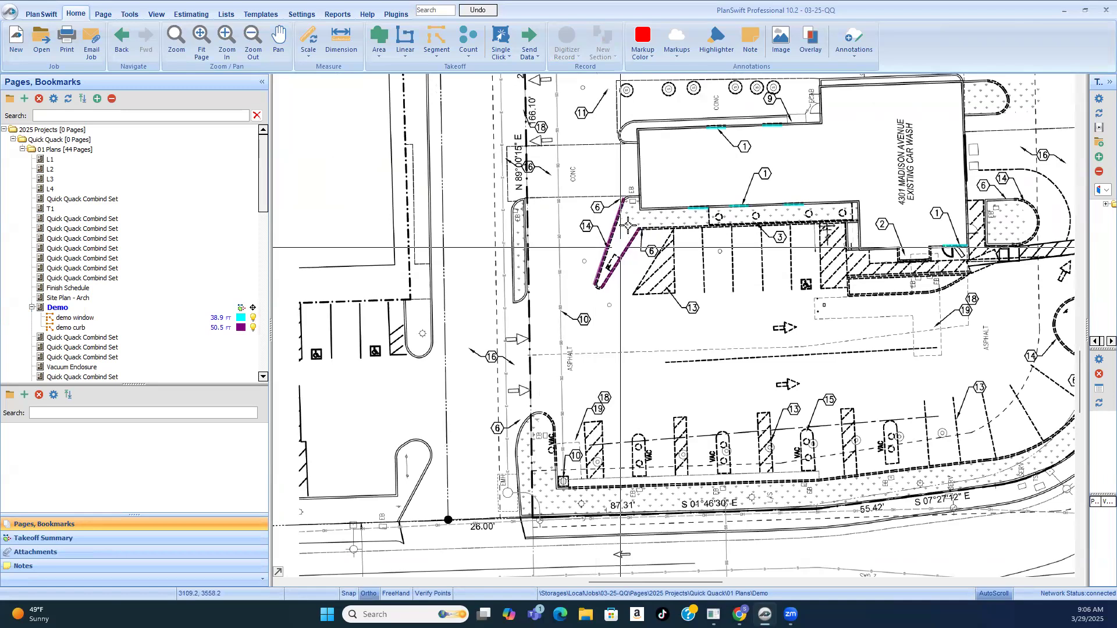
# Step: Check the takeoff length of each of the two straight demo curb segments at note 14
pyautogui.scroll(2, 628, 226)
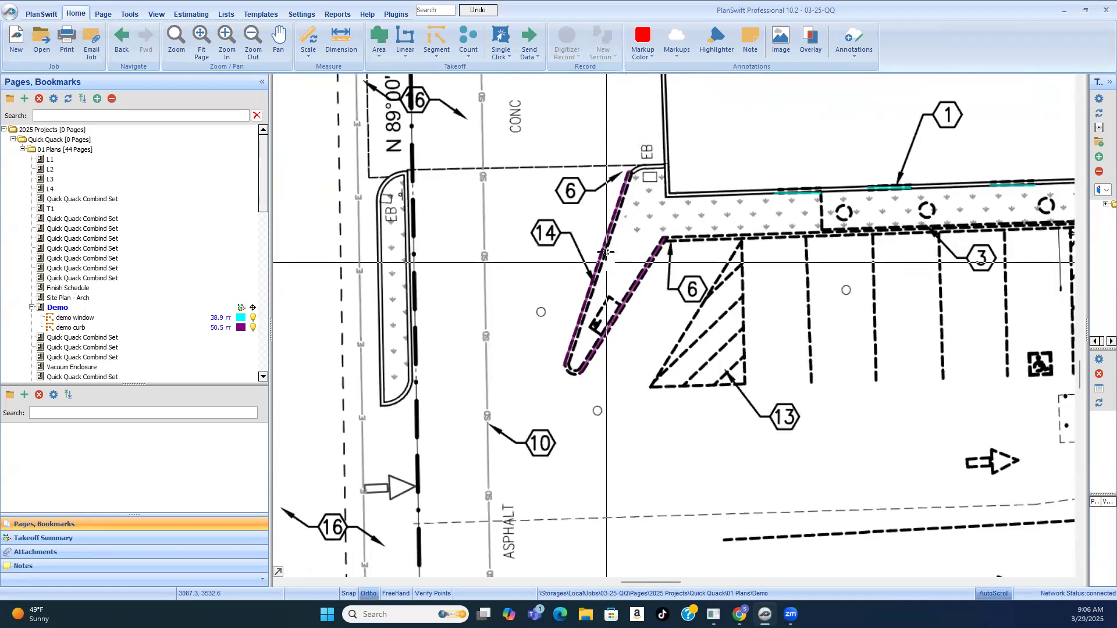
pyautogui.click(604, 245)
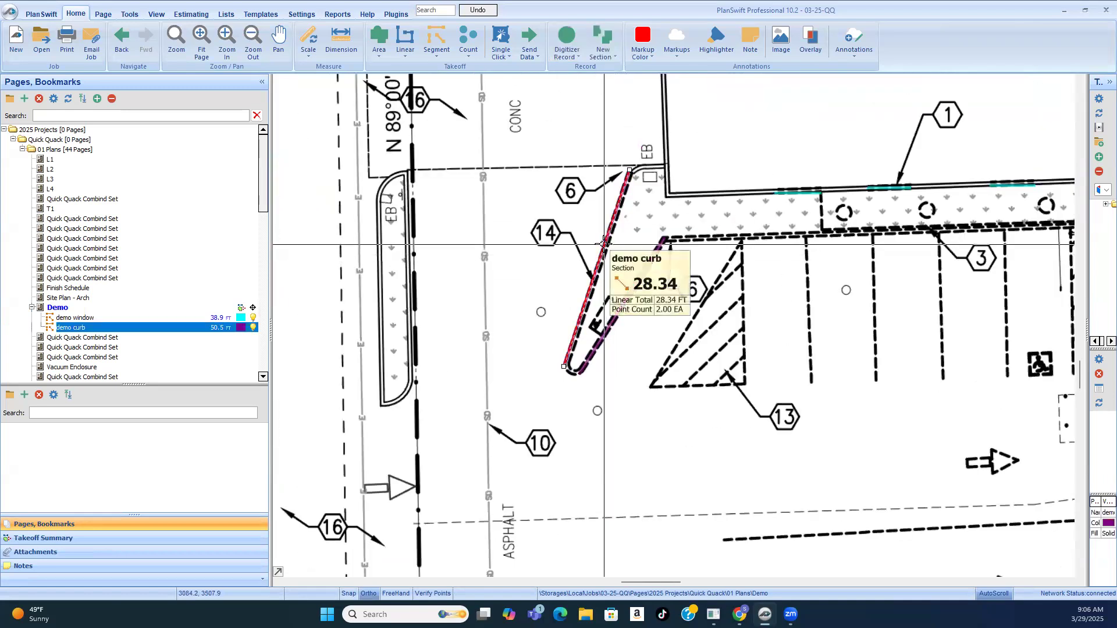
pyautogui.click(560, 284)
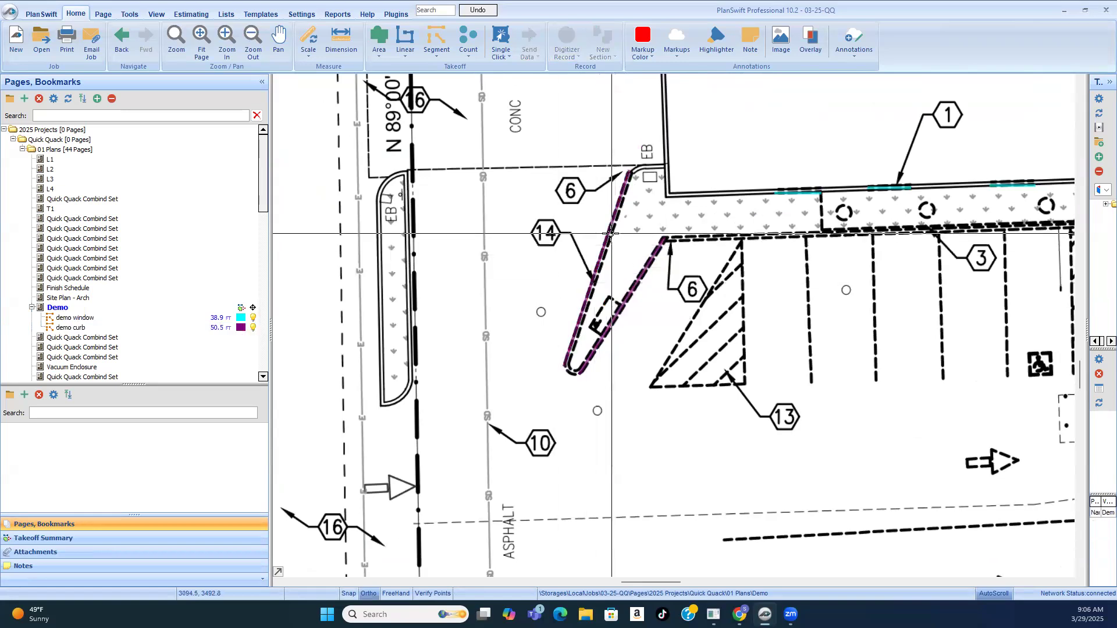
pyautogui.click(611, 234)
pyautogui.click(639, 283)
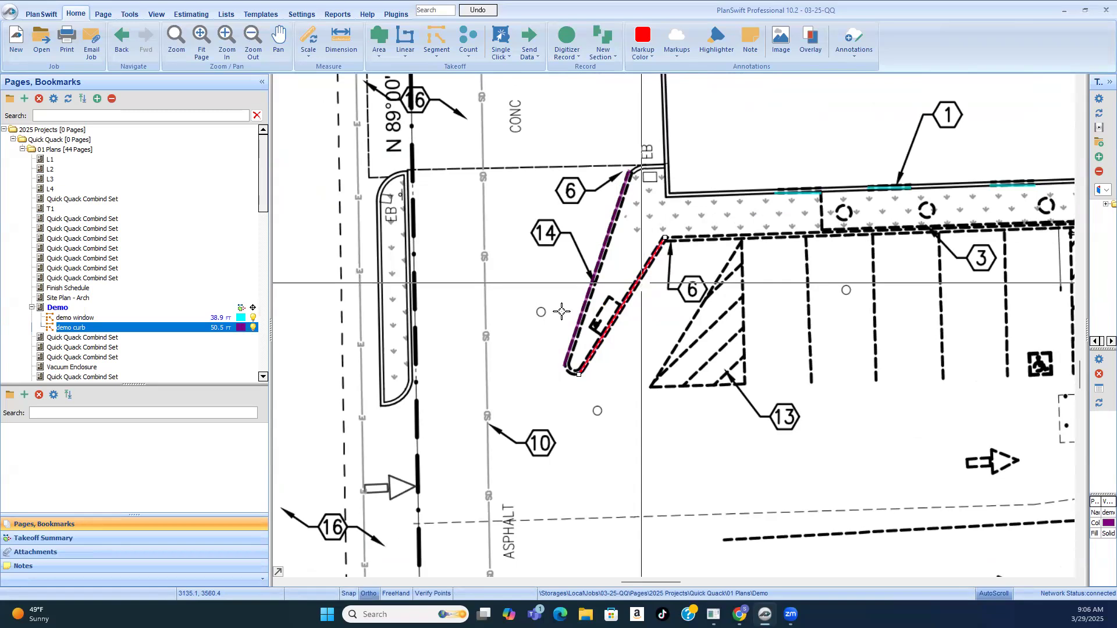
# Step: Create a segment takeoff named "curved curb" and trace the curb's rounded tip with short segments, about 2.9 ft altogether
pyautogui.scroll(2, 561, 312)
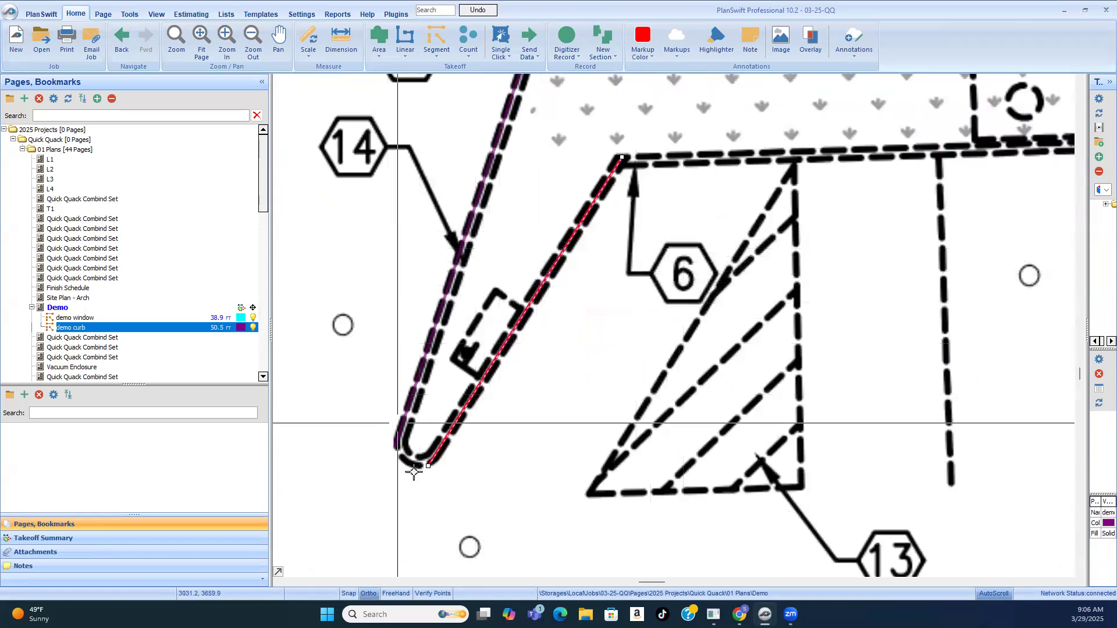
pyautogui.scroll(4, 413, 472)
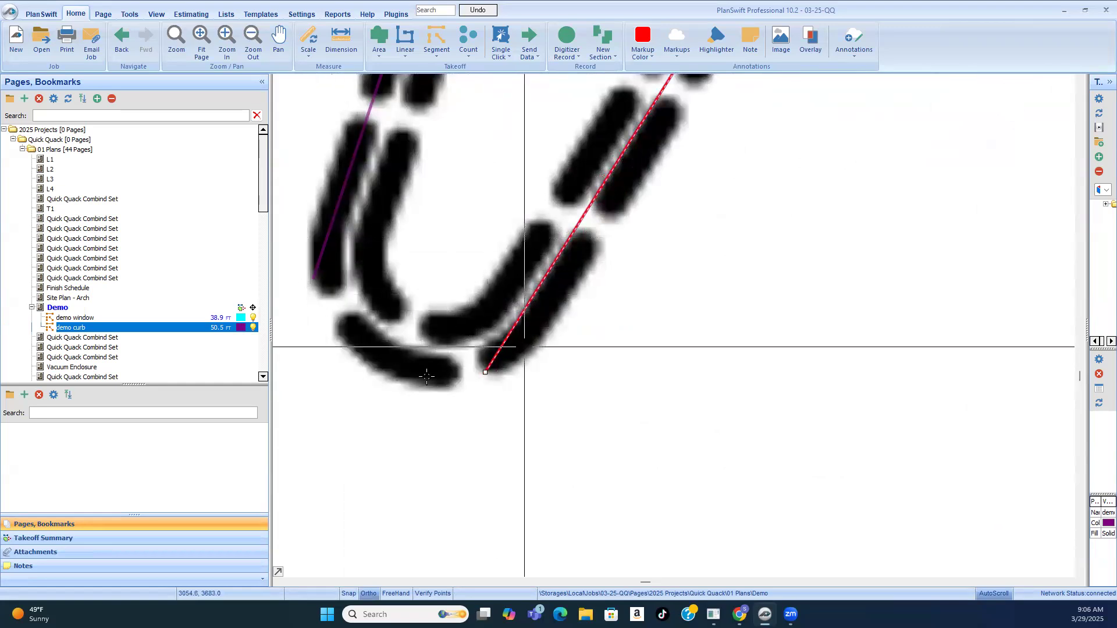
pyautogui.click(438, 39)
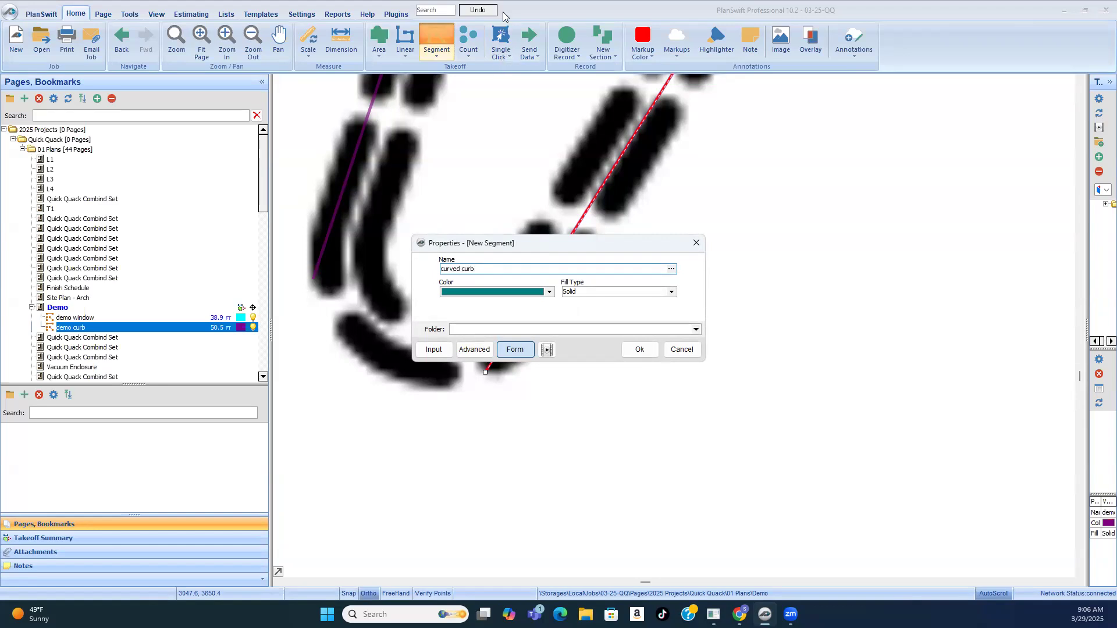
pyautogui.click(640, 350)
pyautogui.click(314, 185)
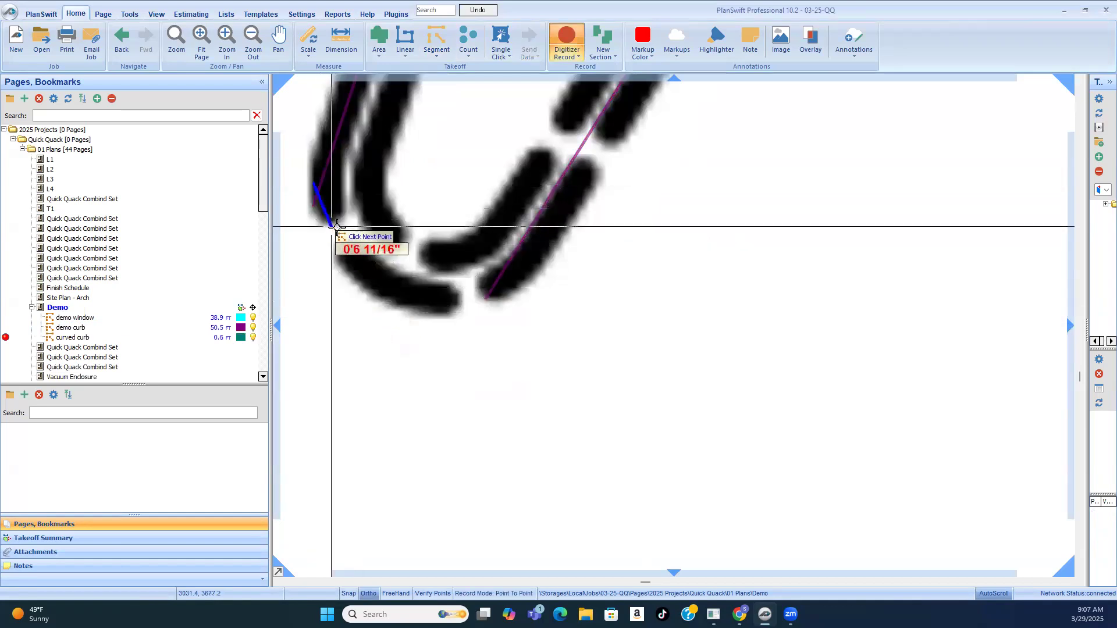
pyautogui.click(333, 227)
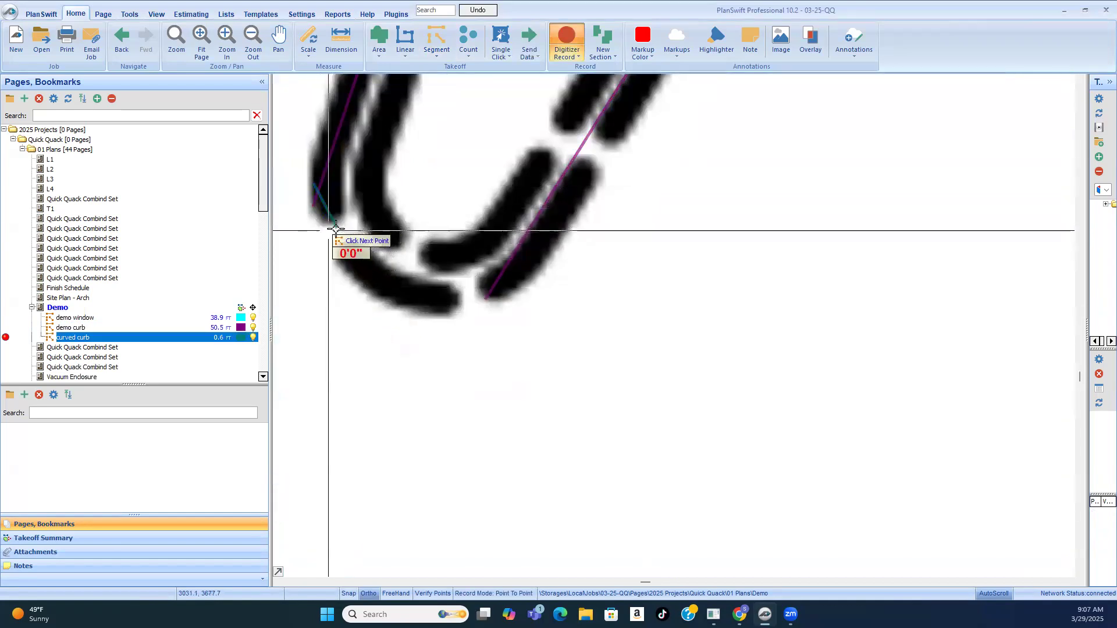
pyautogui.click(370, 274)
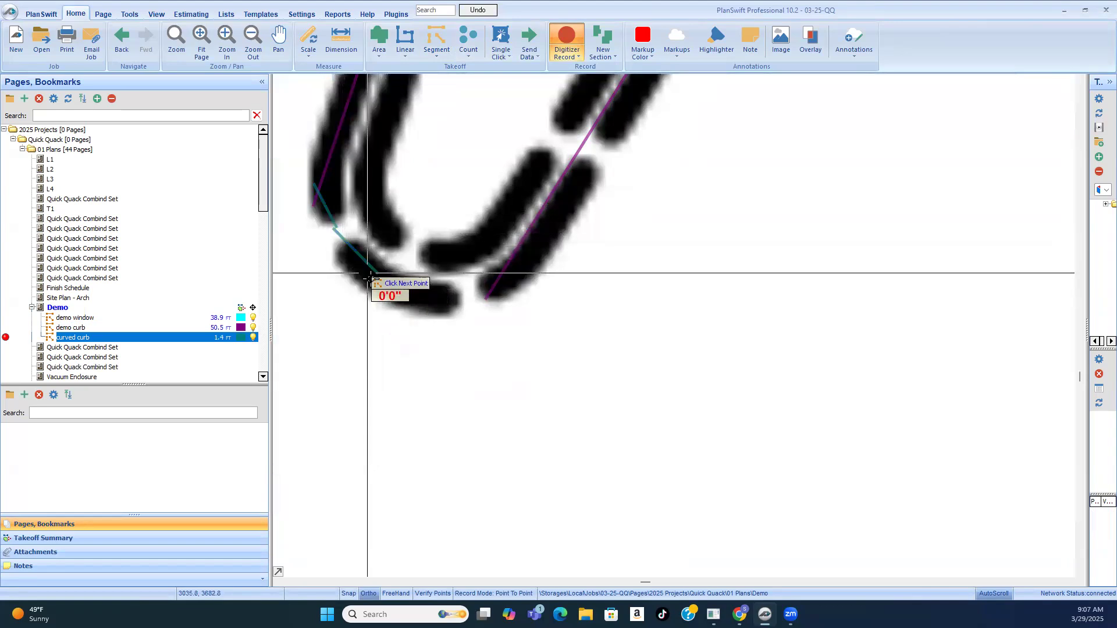
pyautogui.click(452, 294)
pyautogui.click(454, 295)
pyautogui.click(496, 296)
pyautogui.scroll(-3, 553, 332)
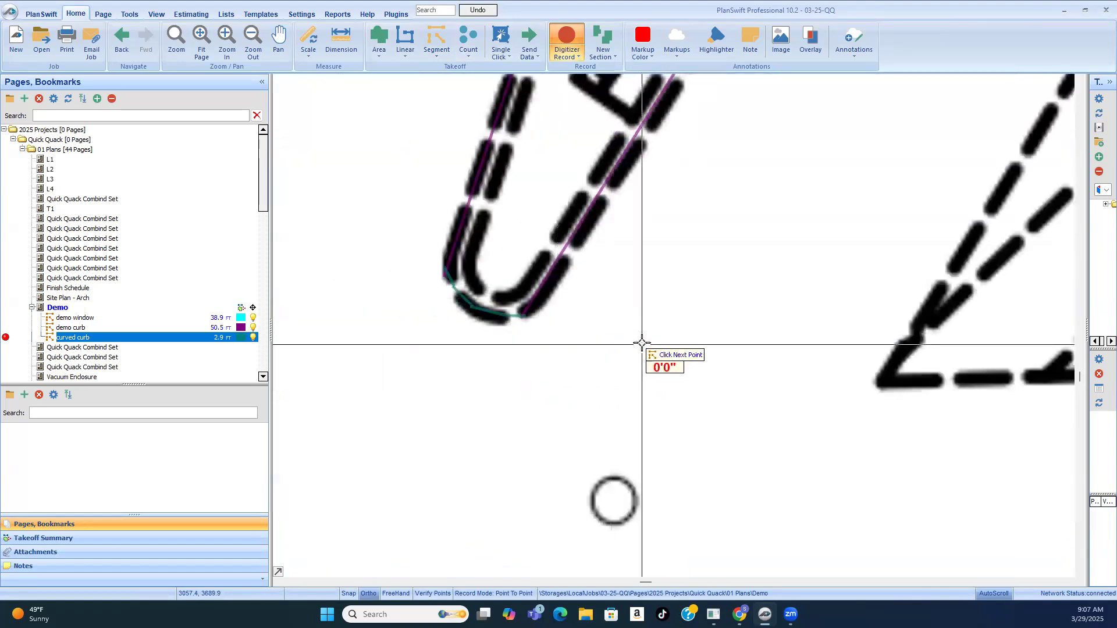
# Step: Stop recording the curved curb takeoff and look up note 13 in the demo key notes
pyautogui.rightClick(670, 356)
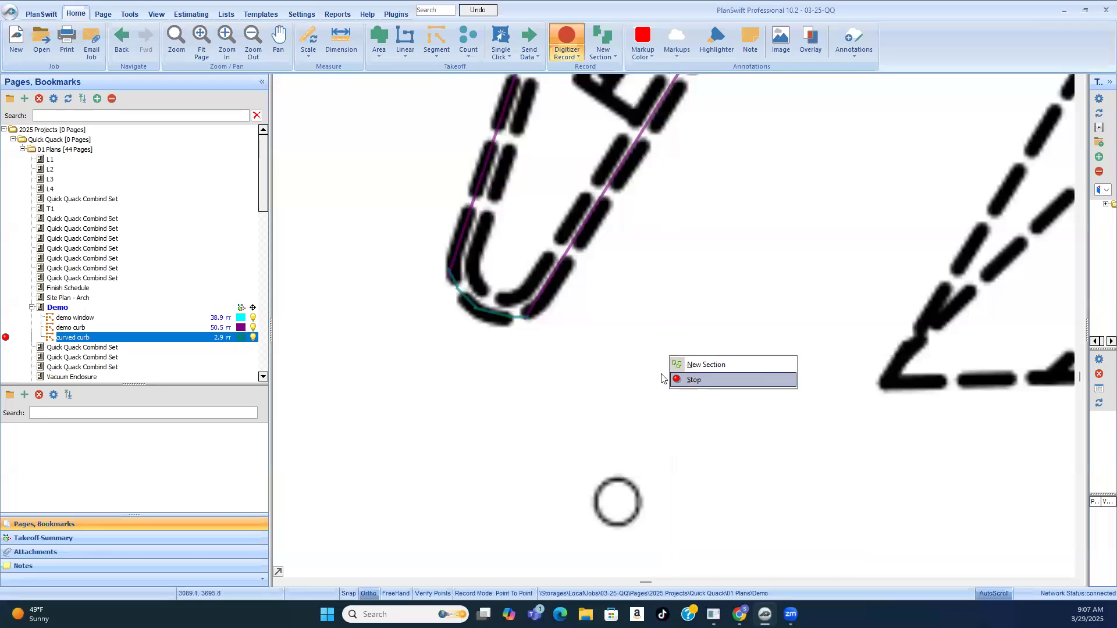
pyautogui.click(678, 380)
pyautogui.scroll(-5, 588, 320)
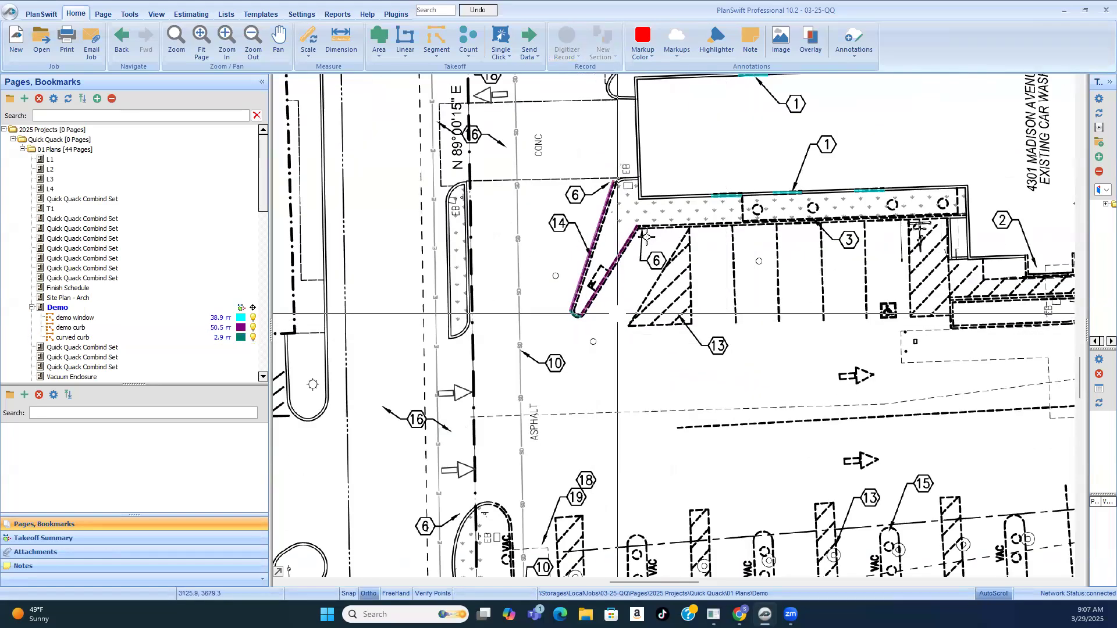
pyautogui.scroll(1, 669, 314)
pyautogui.scroll(-4, 564, 313)
pyautogui.scroll(4, 979, 158)
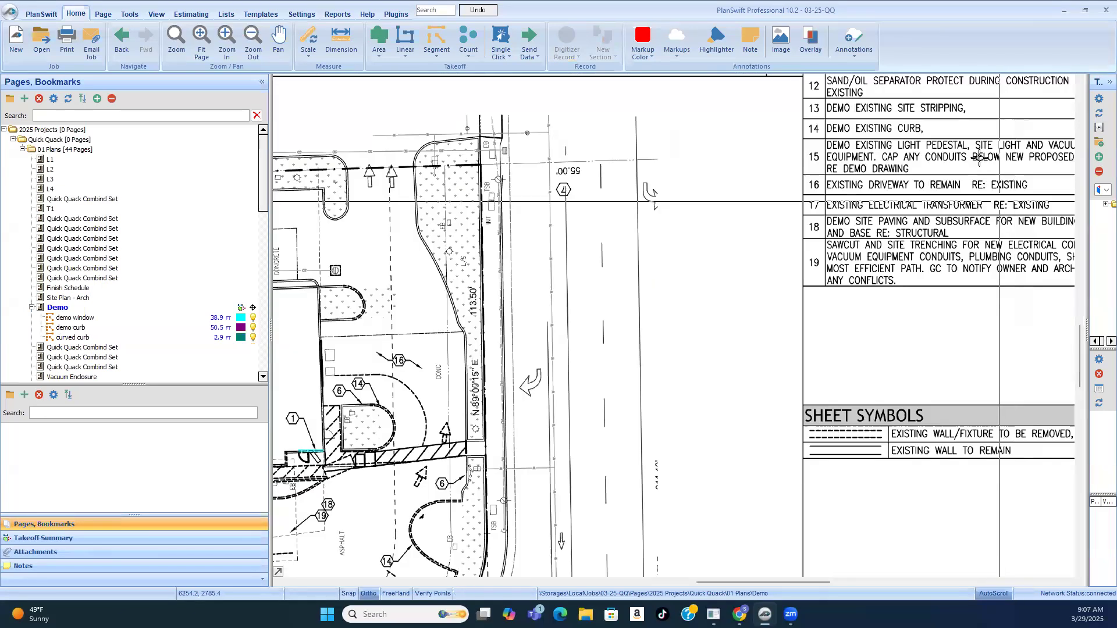
pyautogui.scroll(-3, 972, 134)
pyautogui.scroll(5, 589, 364)
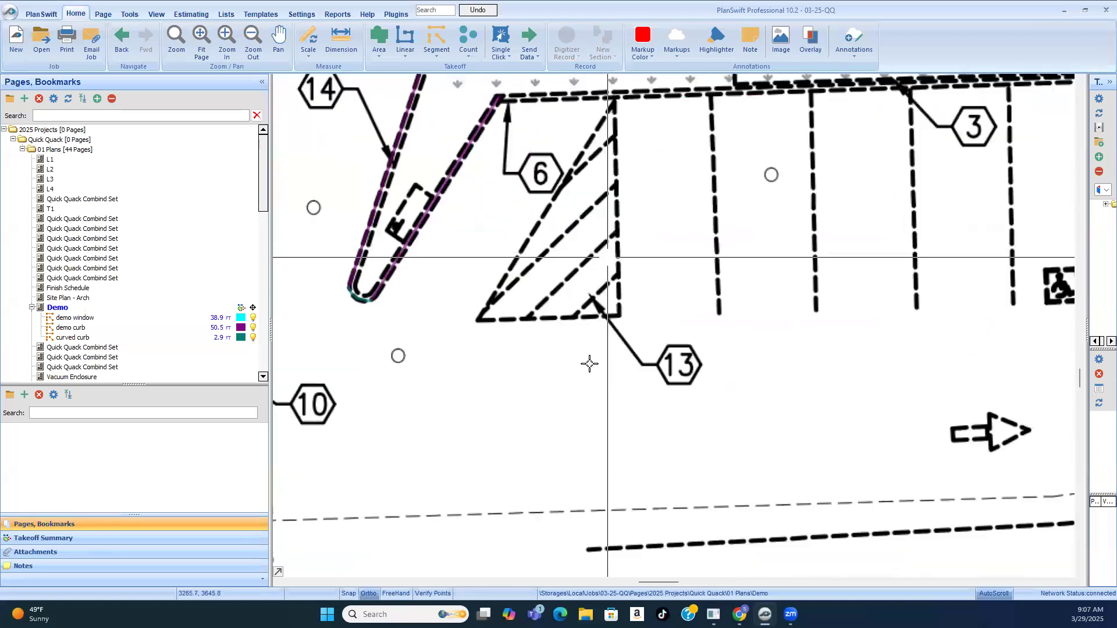
# Step: Examine the vacuum stalls and the adjoining landscape island on the demo plan for dashed curb that needs takeoff
pyautogui.click(432, 39)
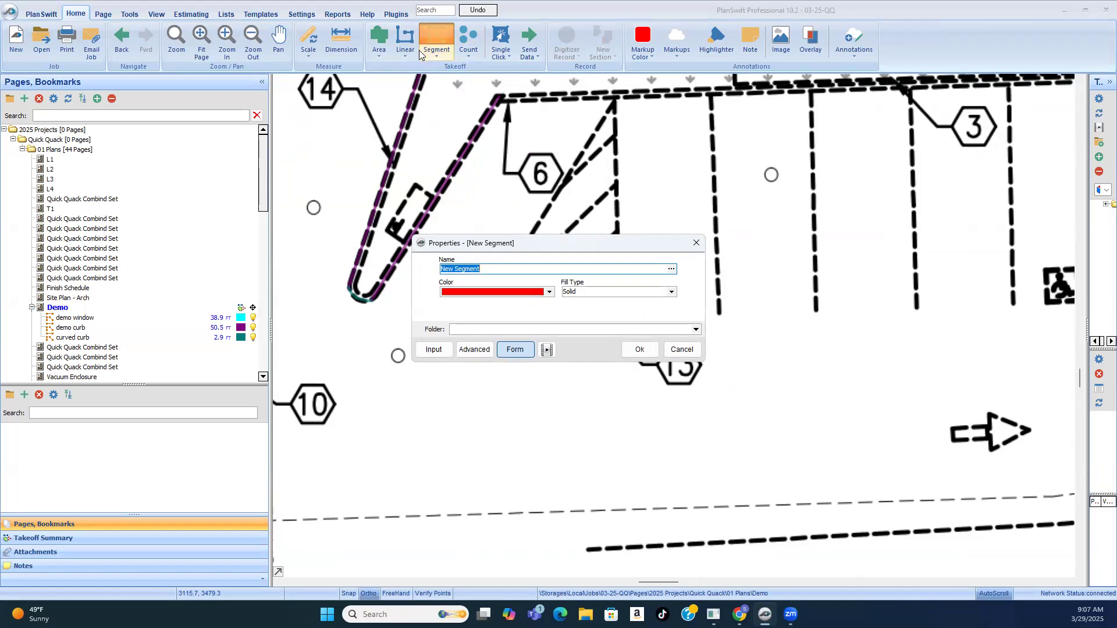
pyautogui.click(682, 349)
pyautogui.scroll(-3, 569, 338)
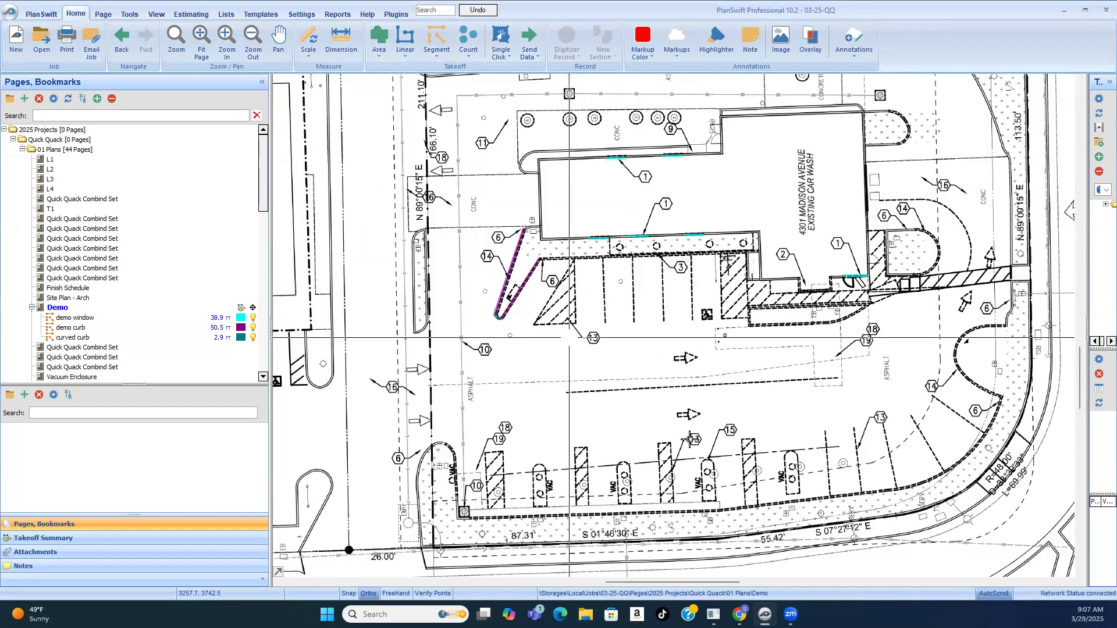
pyautogui.scroll(3, 640, 491)
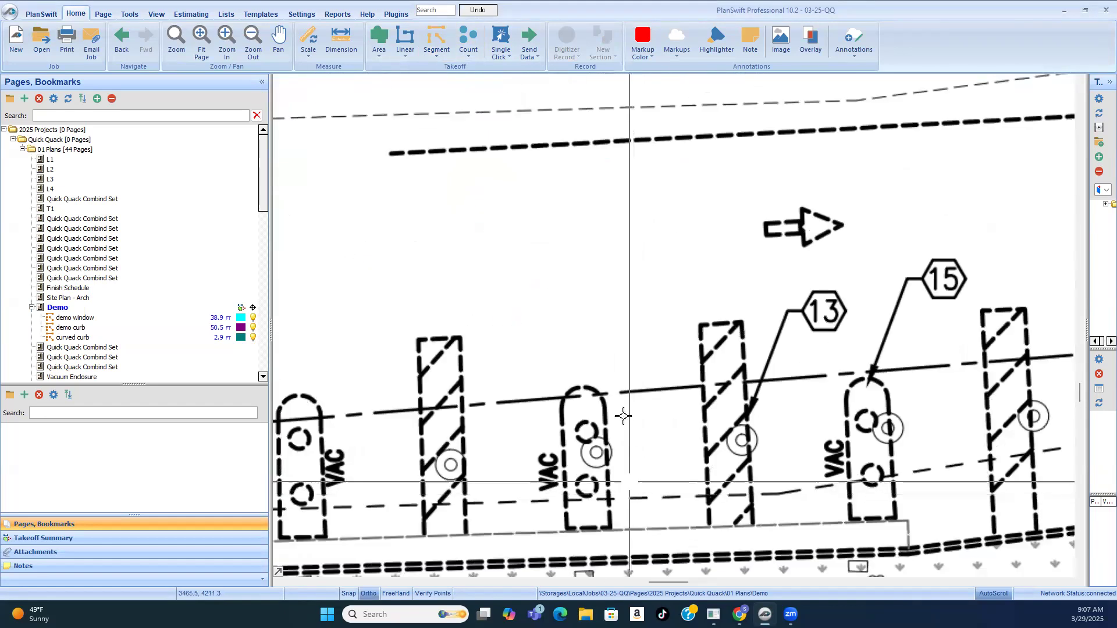
pyautogui.scroll(-3, 738, 436)
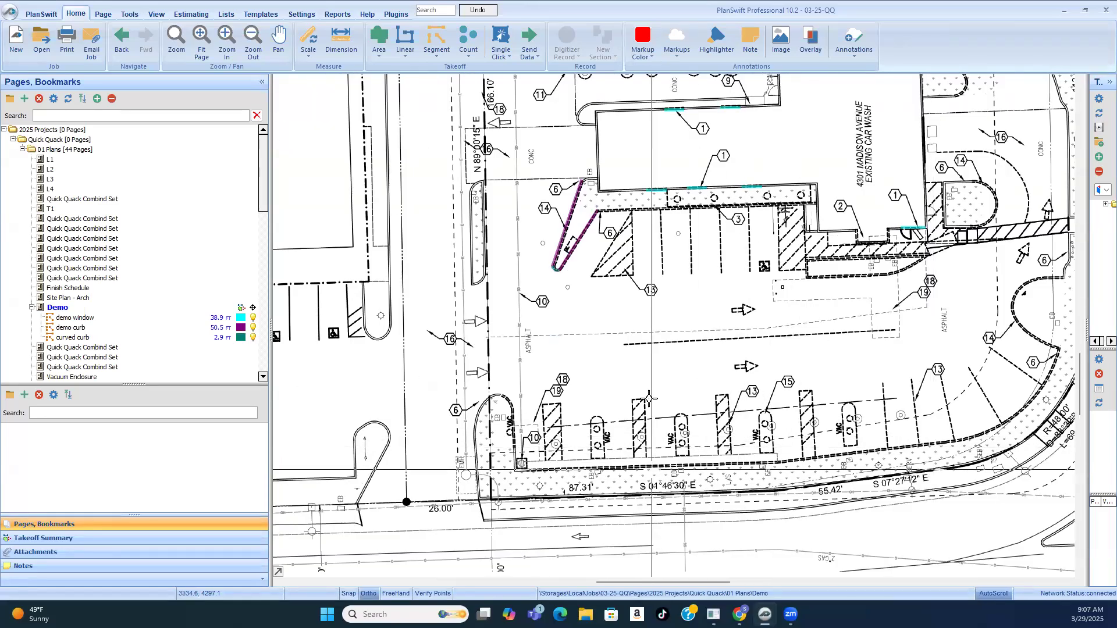
pyautogui.scroll(3, 549, 439)
pyautogui.scroll(-1, 541, 349)
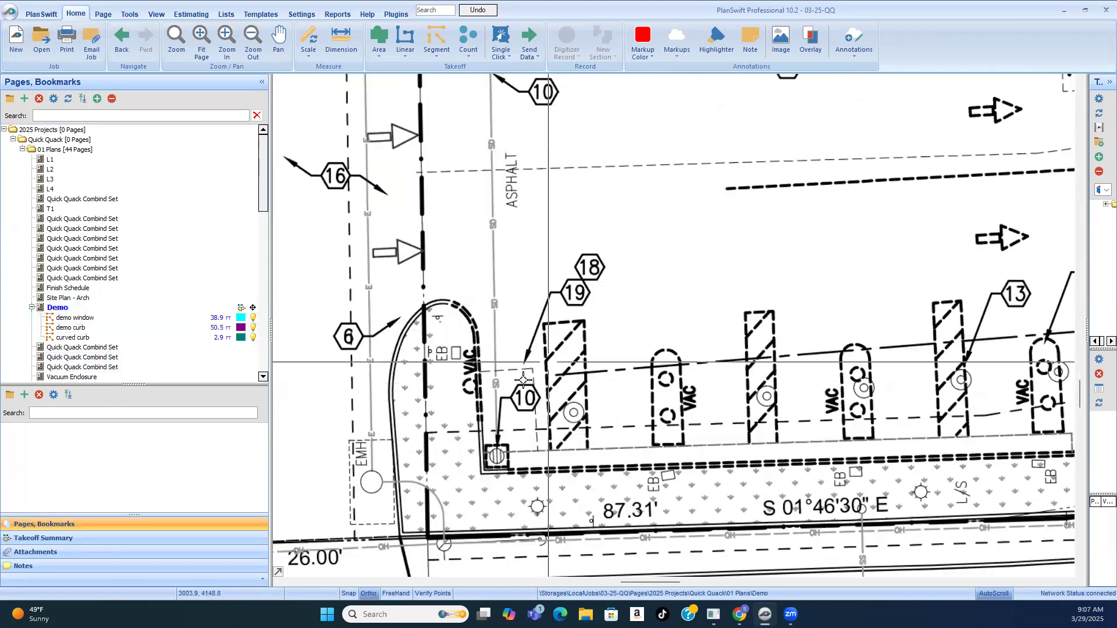
pyautogui.scroll(-5, 539, 277)
pyautogui.scroll(4, 539, 278)
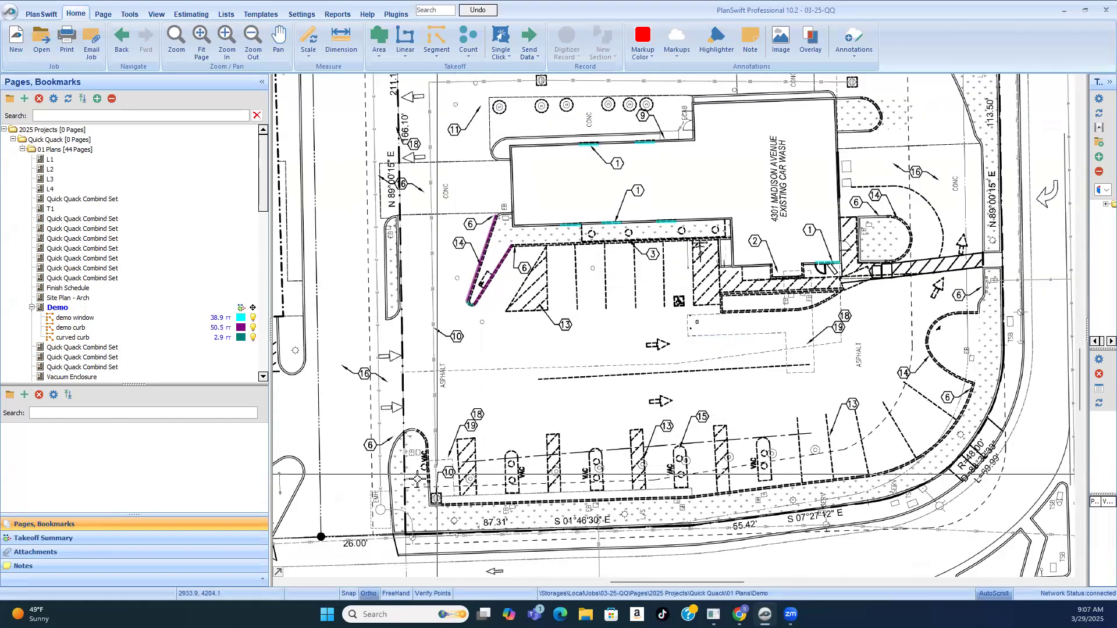
pyautogui.scroll(3, 433, 462)
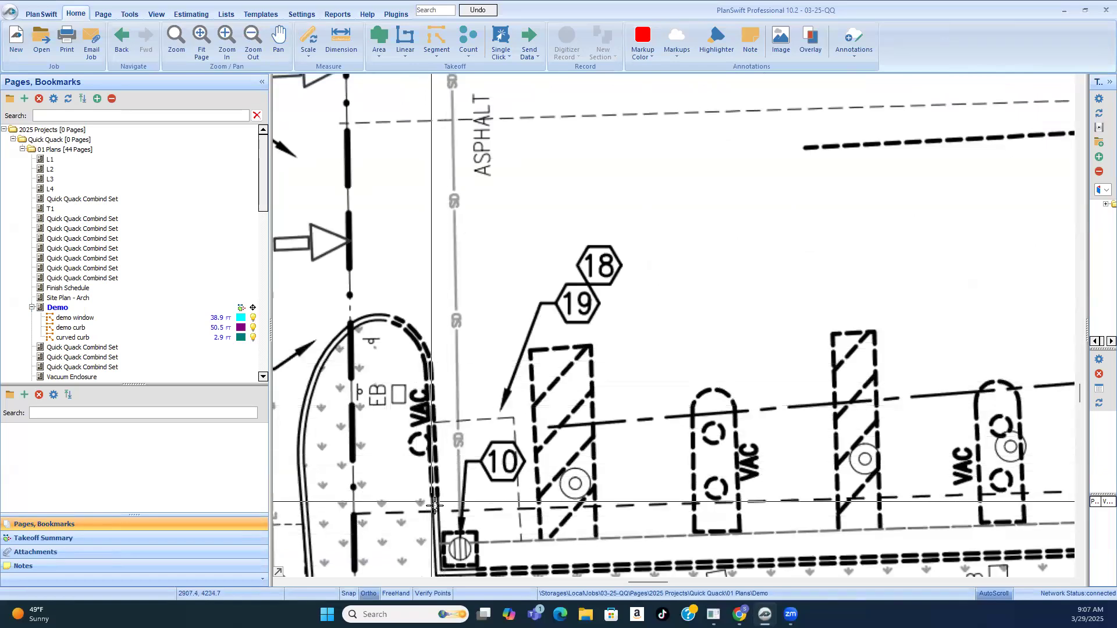
pyautogui.scroll(-3, 609, 303)
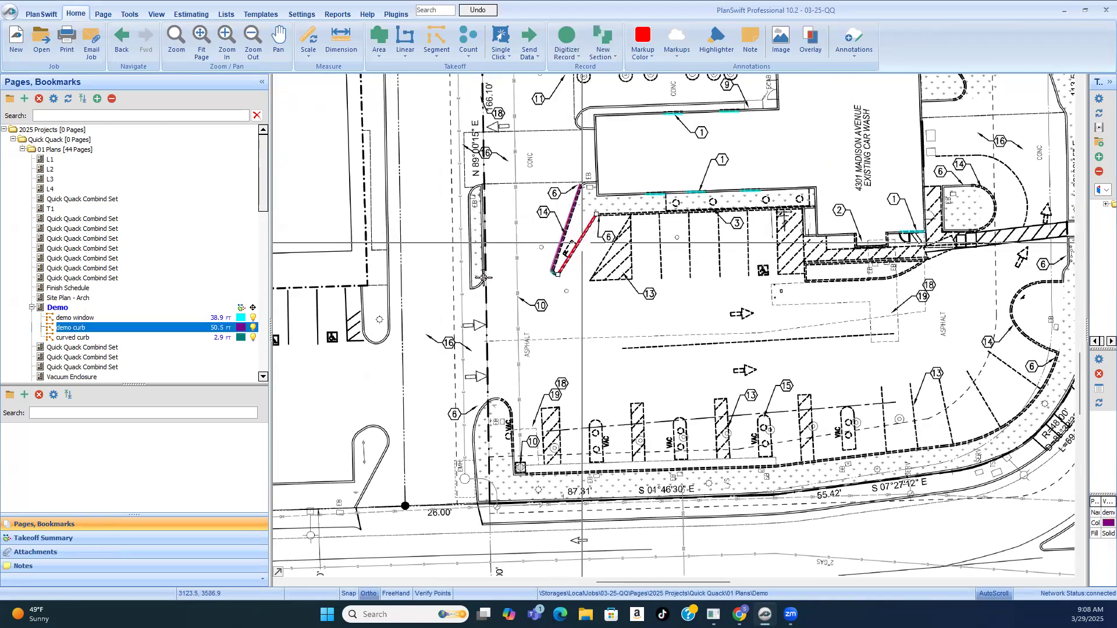
# Step: Resume the "demo curb" takeoff, trace the straight dashed side of the landscape island beside the vacuum stalls, about 13'-3" long, and stop recording
pyautogui.click(6, 328)
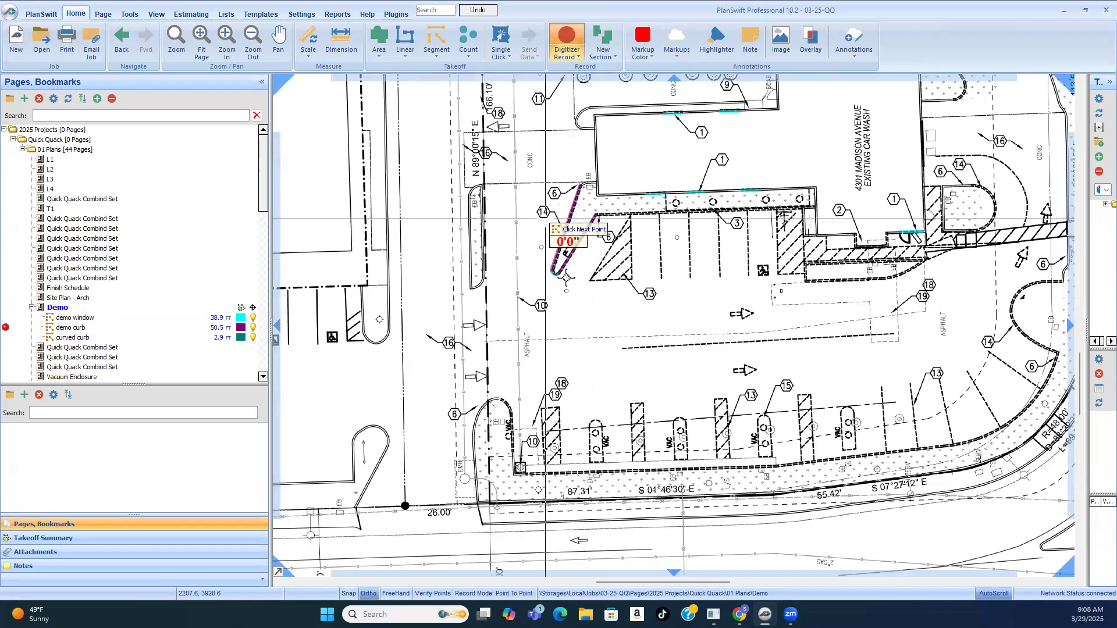
pyautogui.scroll(1, 501, 467)
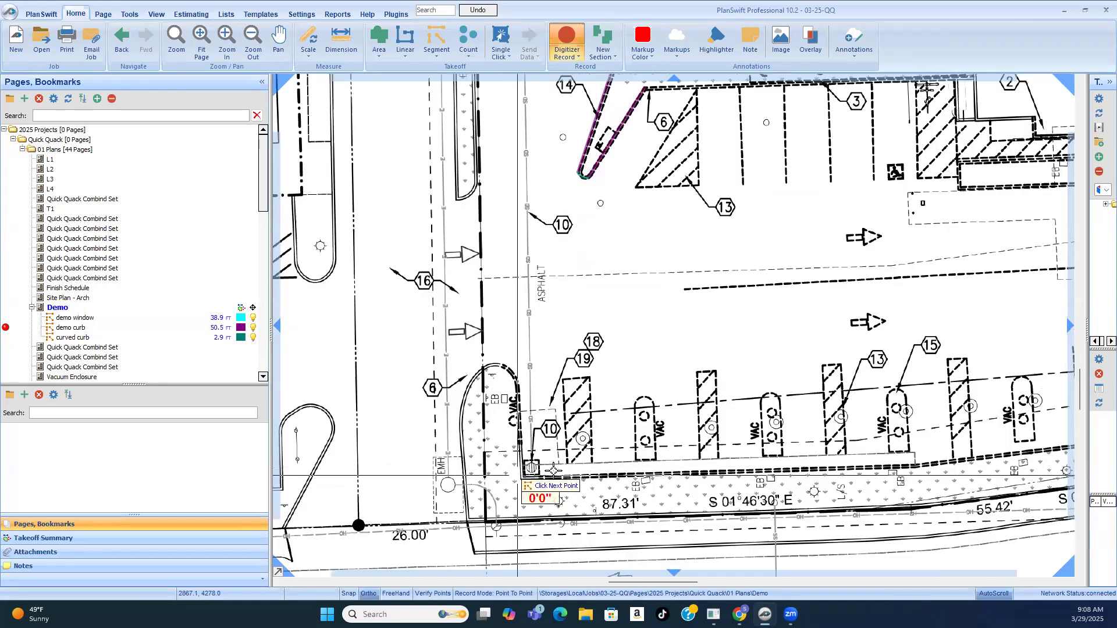
pyautogui.click(520, 450)
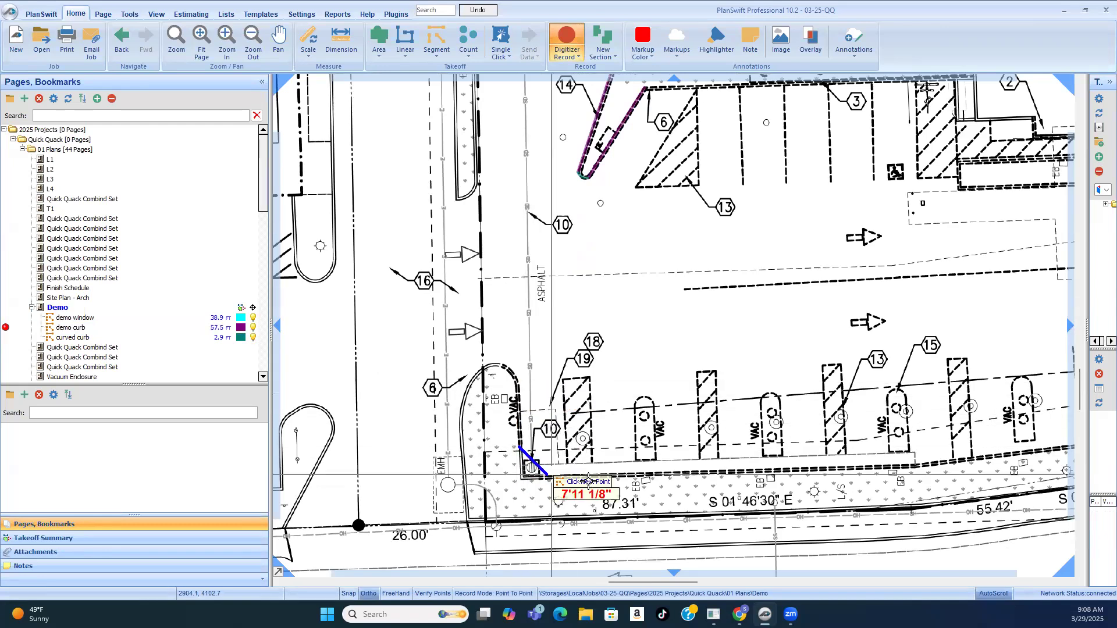
pyautogui.doubleClick(526, 382)
pyautogui.scroll(-3, 635, 345)
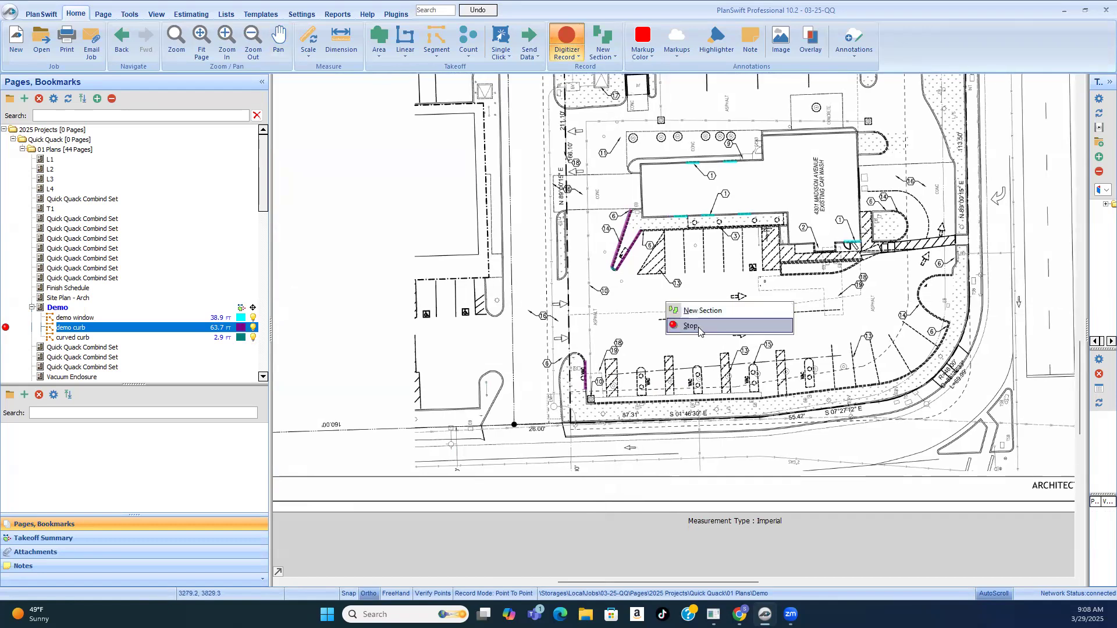
# Step: Resume the "curved curb" takeoff, trace the same island's rounded dashed end with short segments, the first about 1'-9" long, and stop recording
pyautogui.scroll(4, 586, 358)
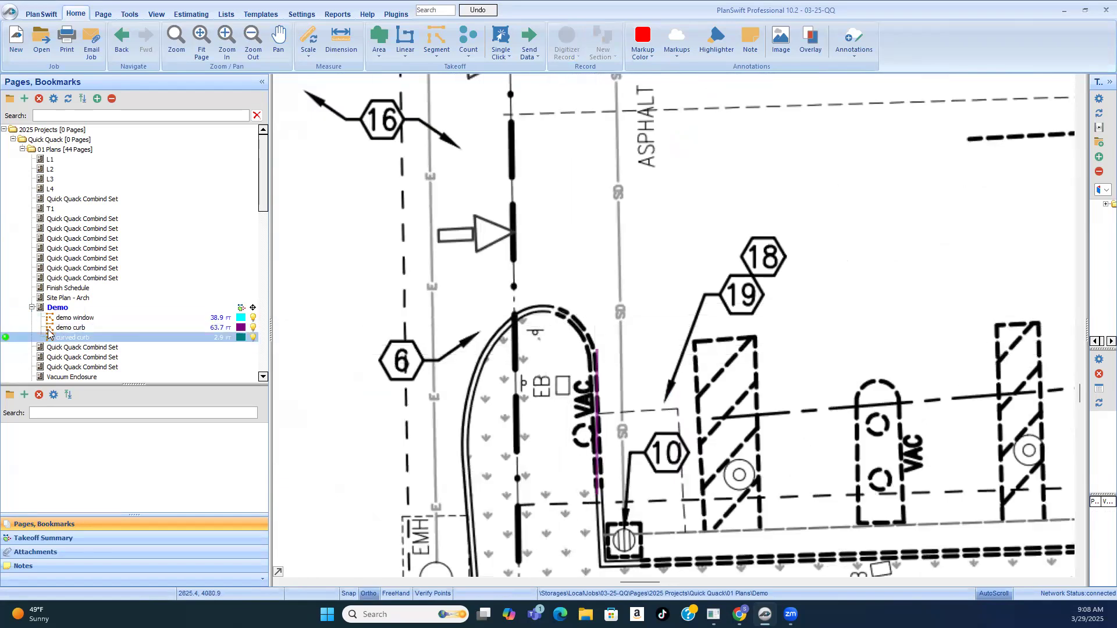
pyautogui.click(66, 340)
pyautogui.click(600, 368)
pyautogui.scroll(5, 600, 368)
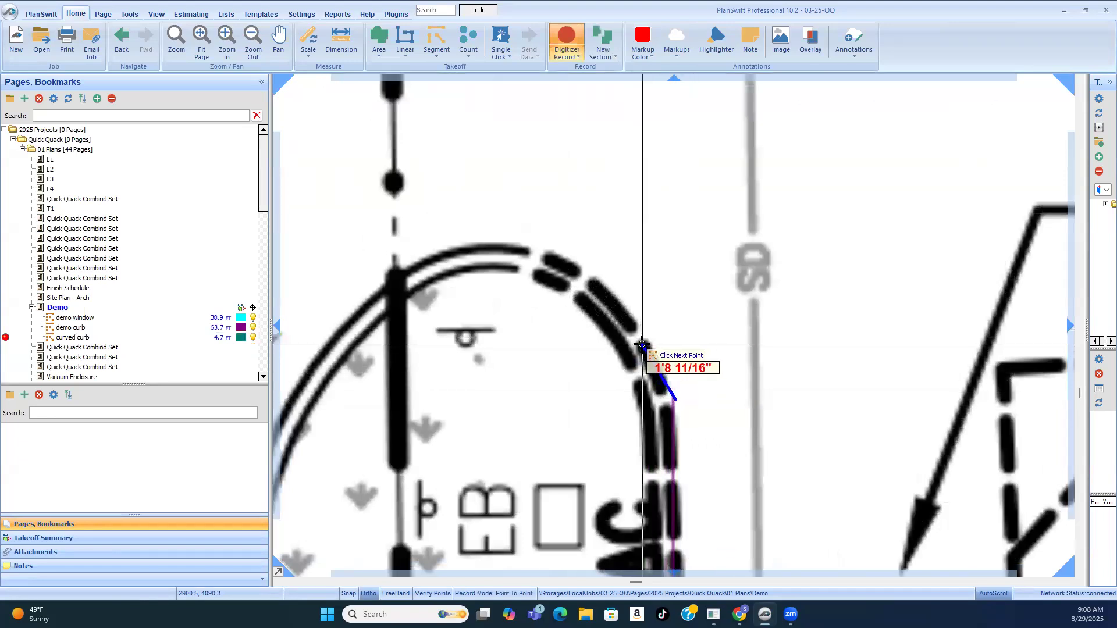
pyautogui.click(649, 346)
pyautogui.click(619, 307)
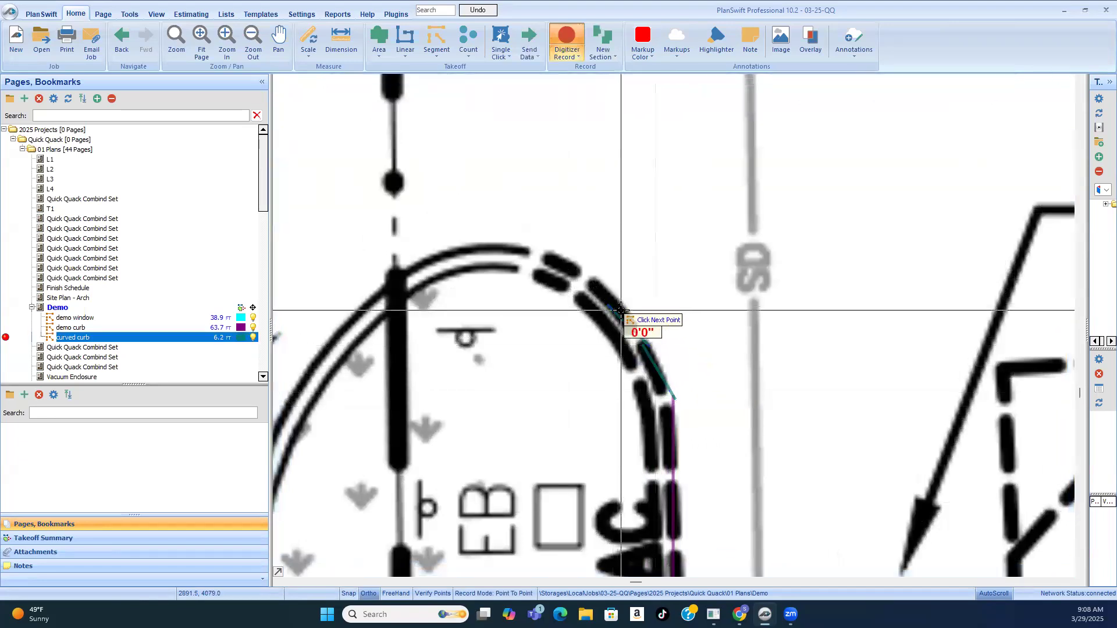
pyautogui.click(588, 273)
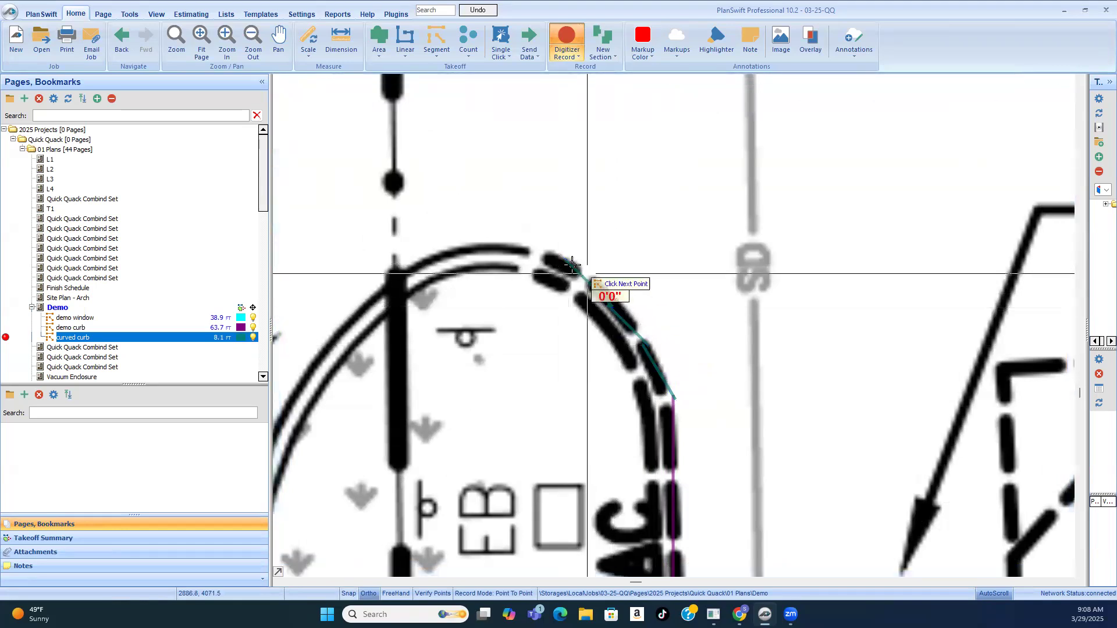
pyautogui.click(569, 262)
pyautogui.click(519, 249)
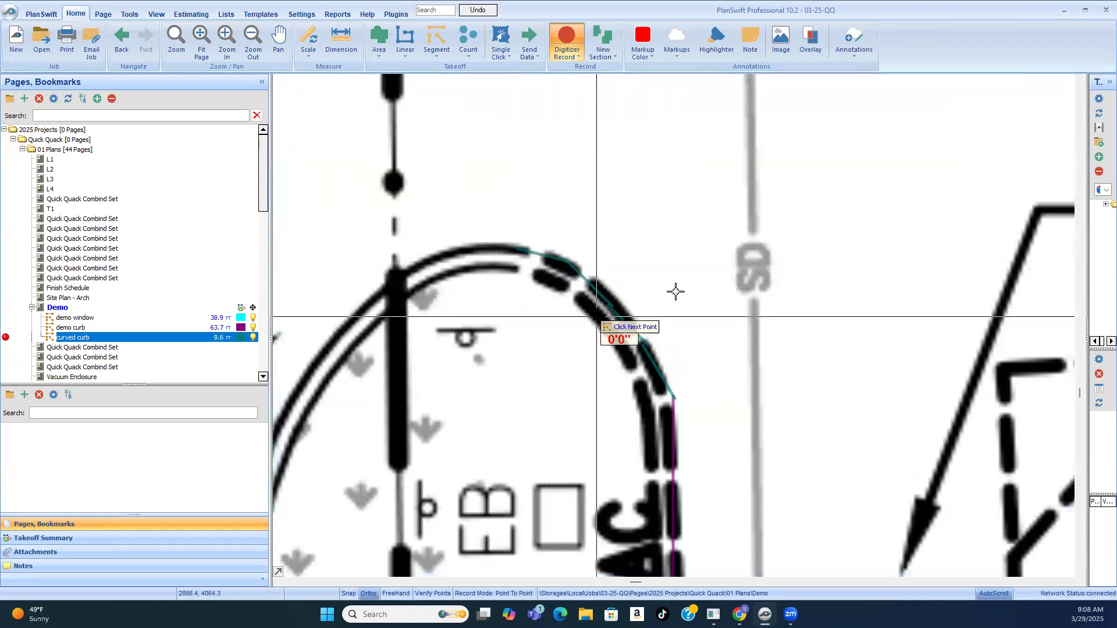
pyautogui.scroll(-5, 641, 287)
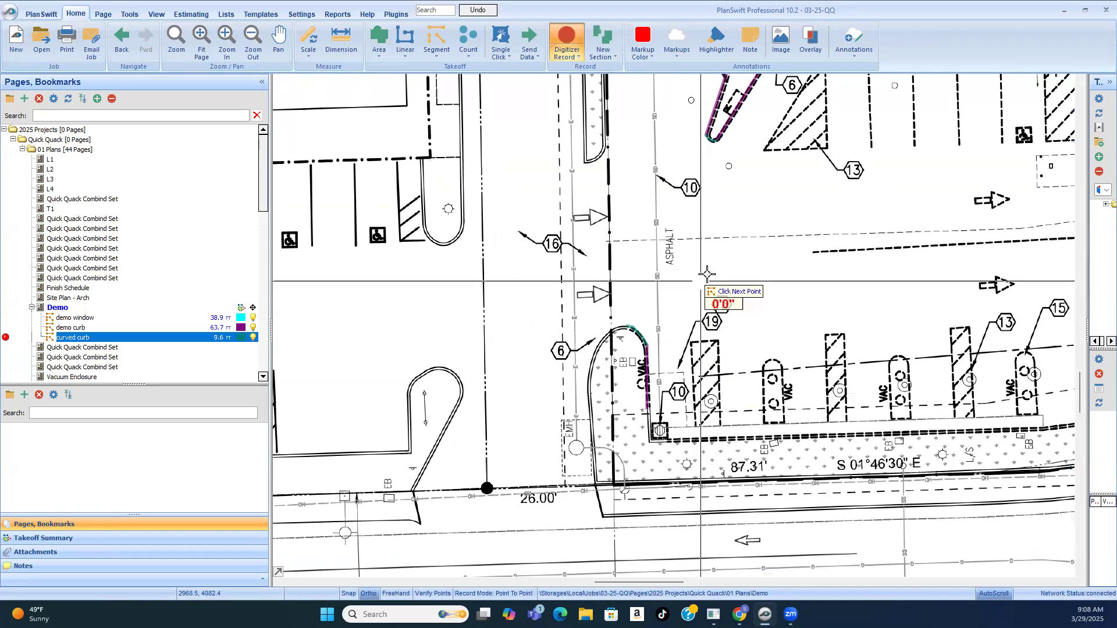
pyautogui.rightClick(693, 247)
pyautogui.click(717, 270)
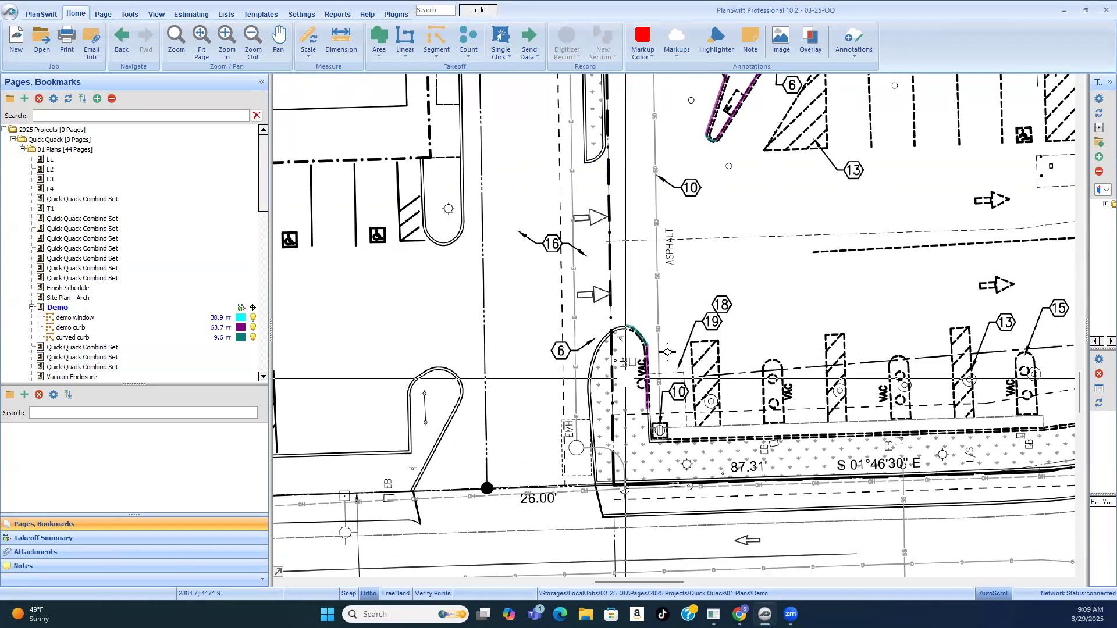
# Step: Check the traced curb segments on the island's rounded end against the dashed lines of the plan
pyautogui.scroll(5, 642, 358)
pyautogui.scroll(2, 640, 366)
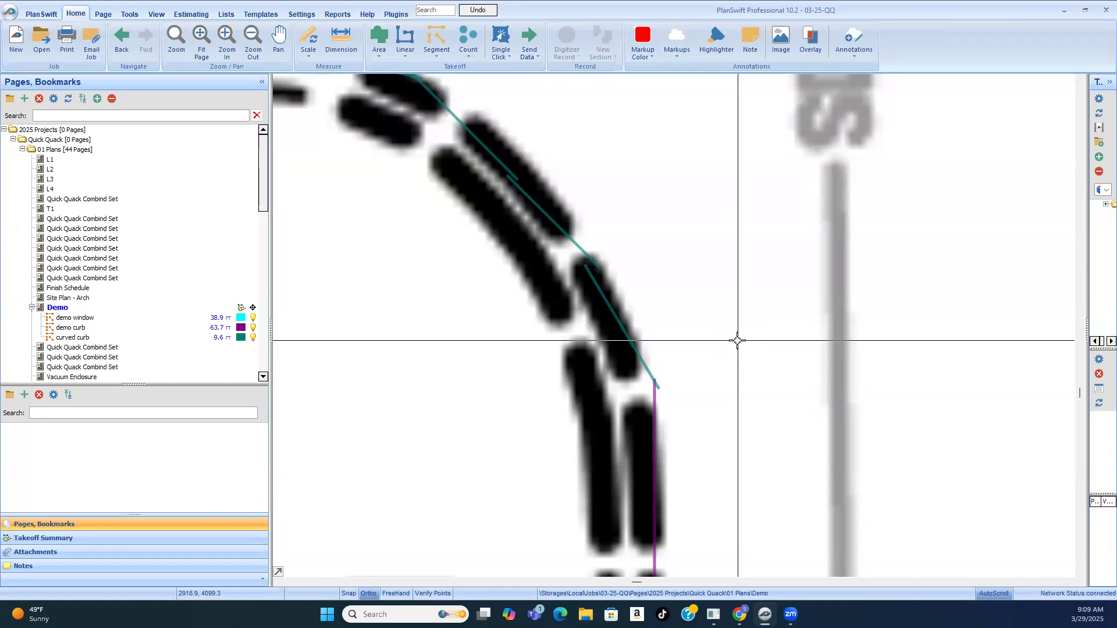
pyautogui.scroll(-5, 636, 319)
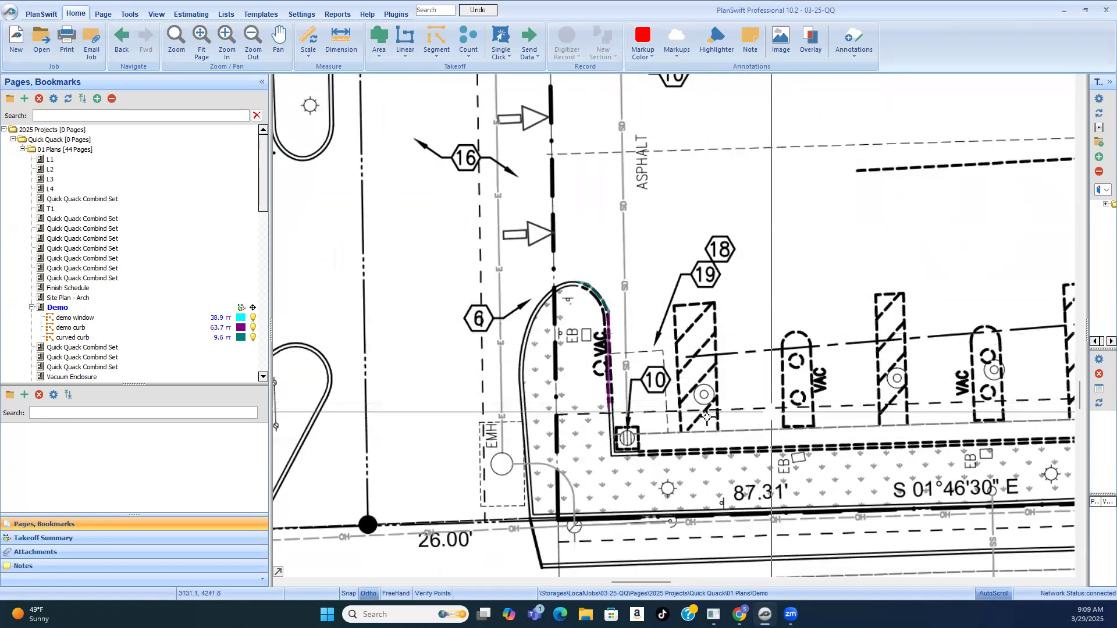
pyautogui.scroll(3, 627, 438)
pyautogui.scroll(-3, 547, 440)
pyautogui.scroll(-2, 547, 440)
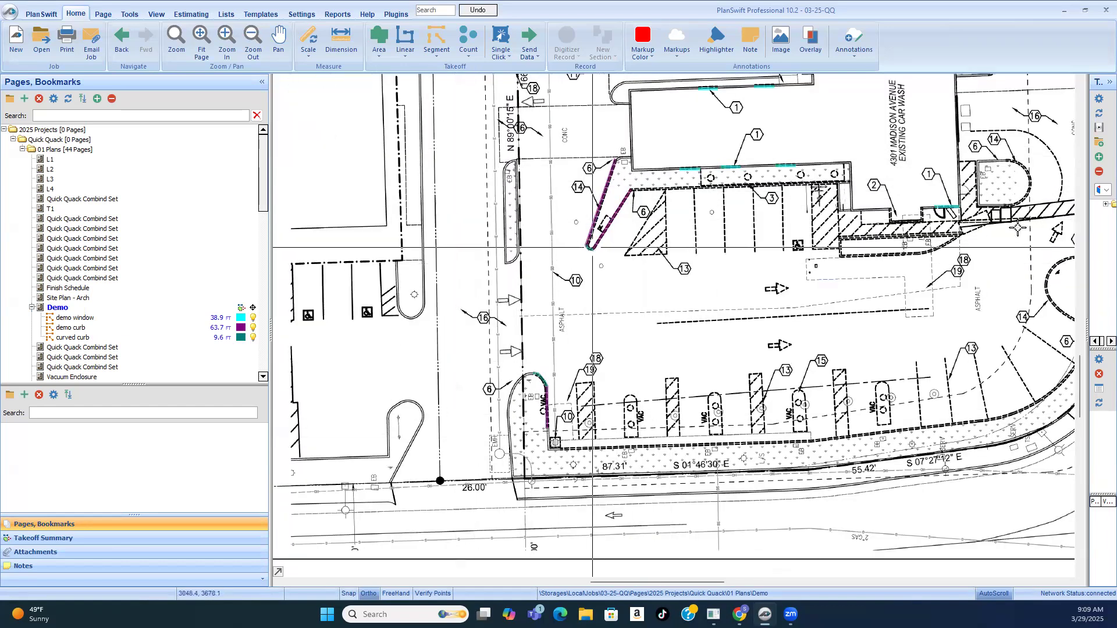
# Step: Look up note 3 in the key notes and examine the dashed outline it marks along the car wash building
pyautogui.scroll(3, 748, 192)
pyautogui.scroll(-5, 770, 257)
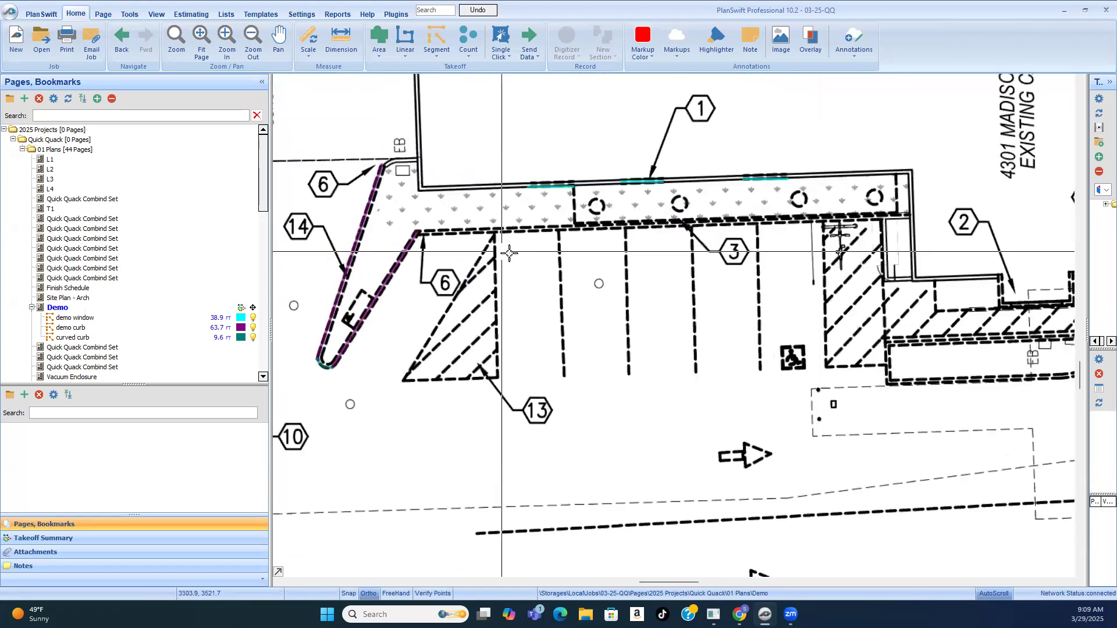
pyautogui.scroll(3, 904, 112)
pyautogui.scroll(-3, 908, 115)
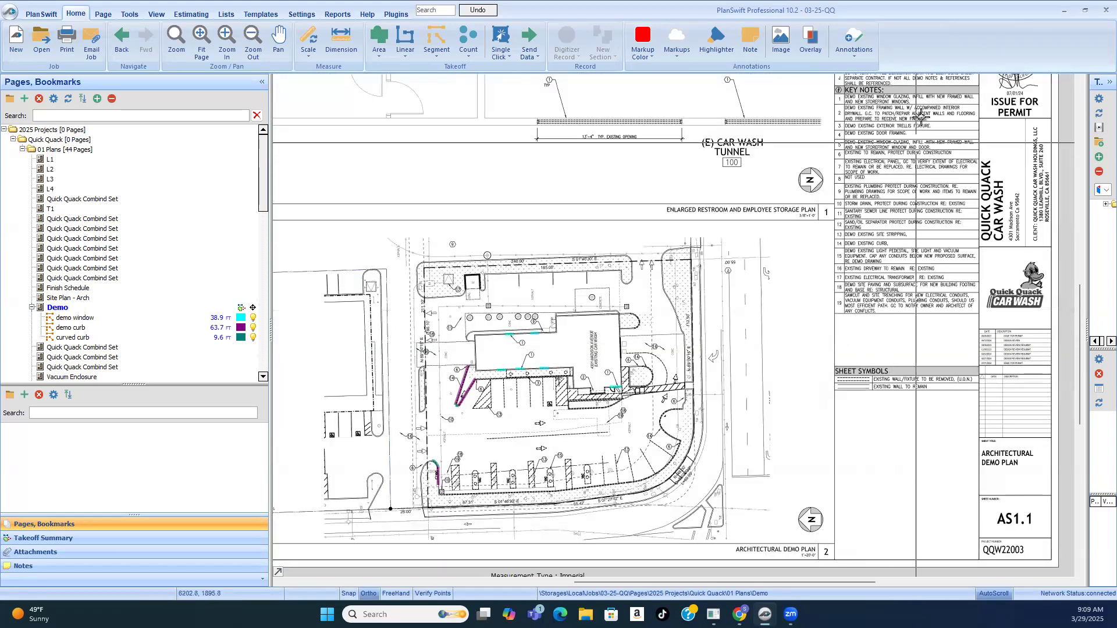
pyautogui.scroll(3, 917, 119)
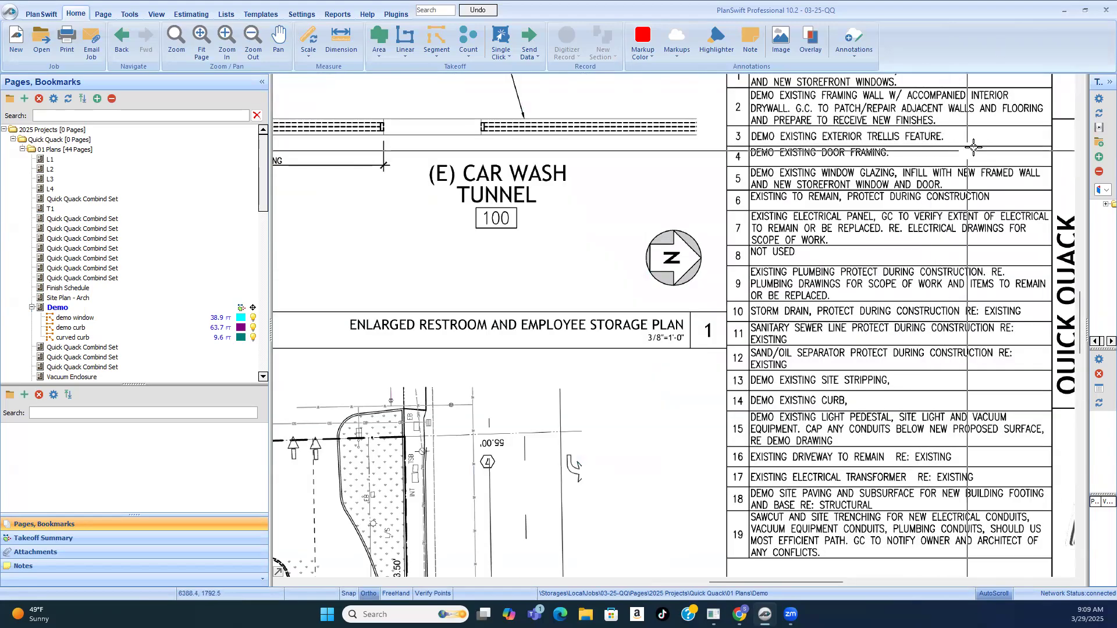
pyautogui.scroll(1, 892, 131)
pyautogui.scroll(-3, 640, 349)
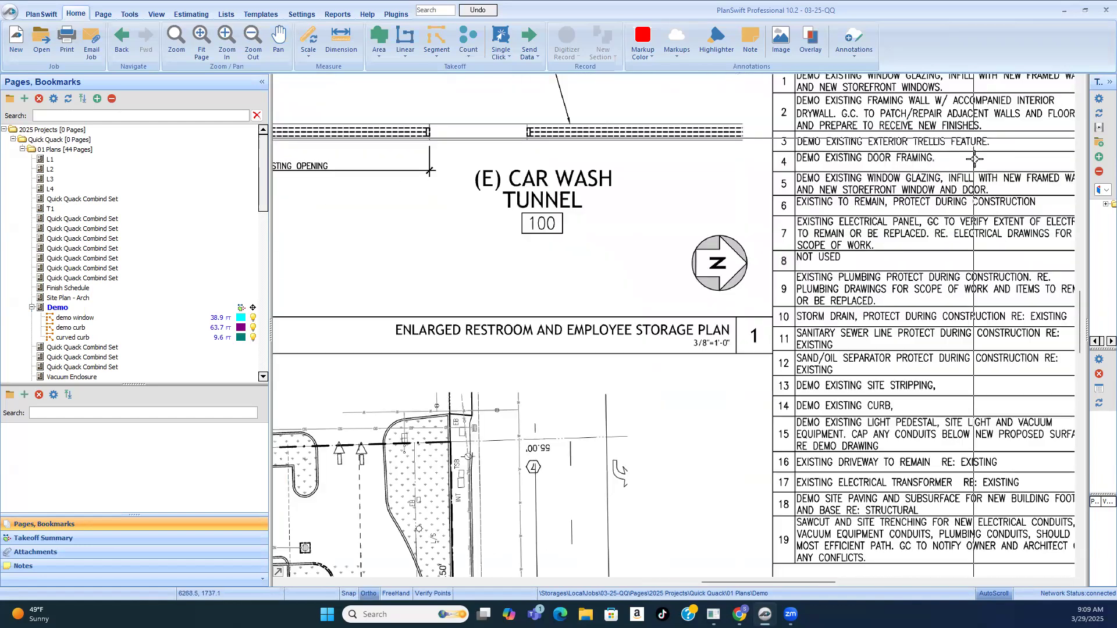
pyautogui.scroll(3, 507, 419)
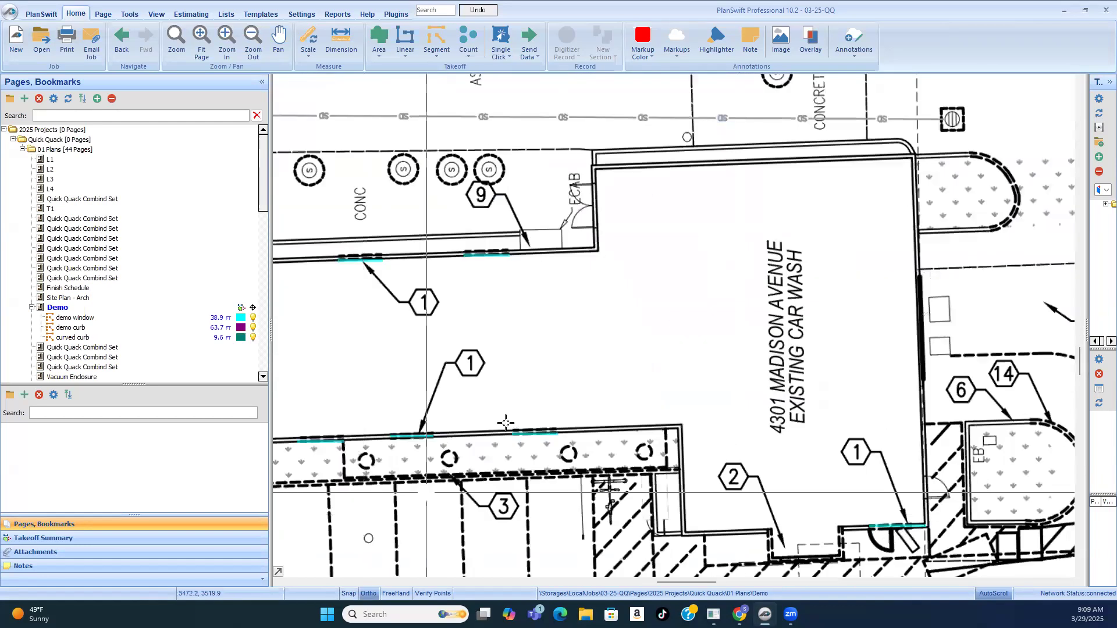
pyautogui.scroll(-3, 512, 425)
pyautogui.scroll(1, 648, 433)
pyautogui.scroll(2, 648, 433)
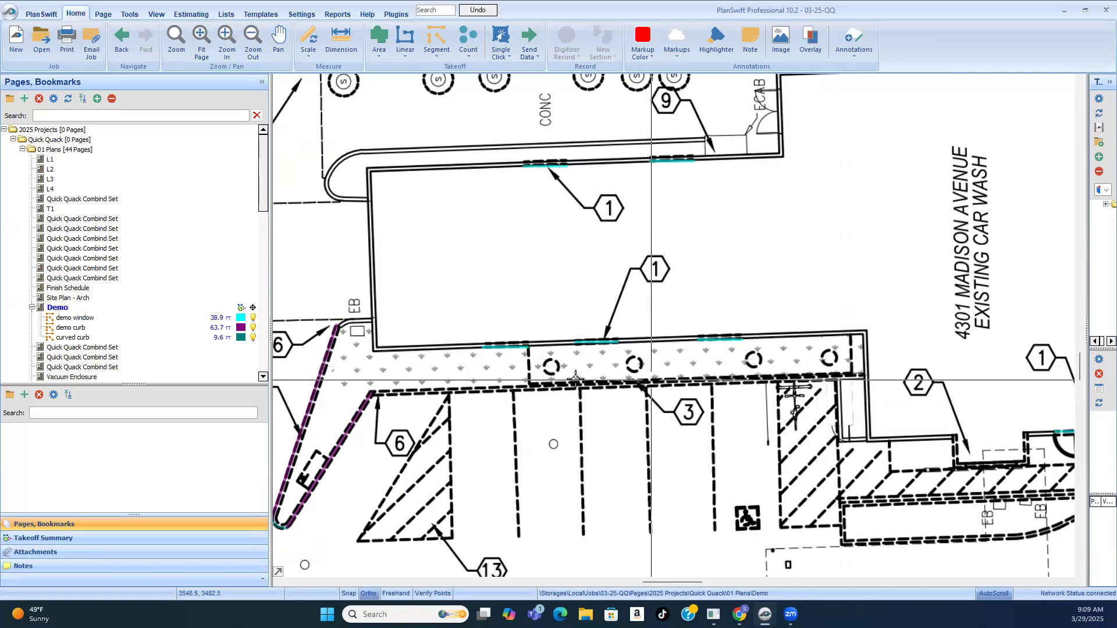
# Step: Resume the "curved curb" takeoff and trace the dashed rounded end of the landscape island adjoining the car wash near the concrete pad, about 16 ft
pyautogui.scroll(-2, 406, 383)
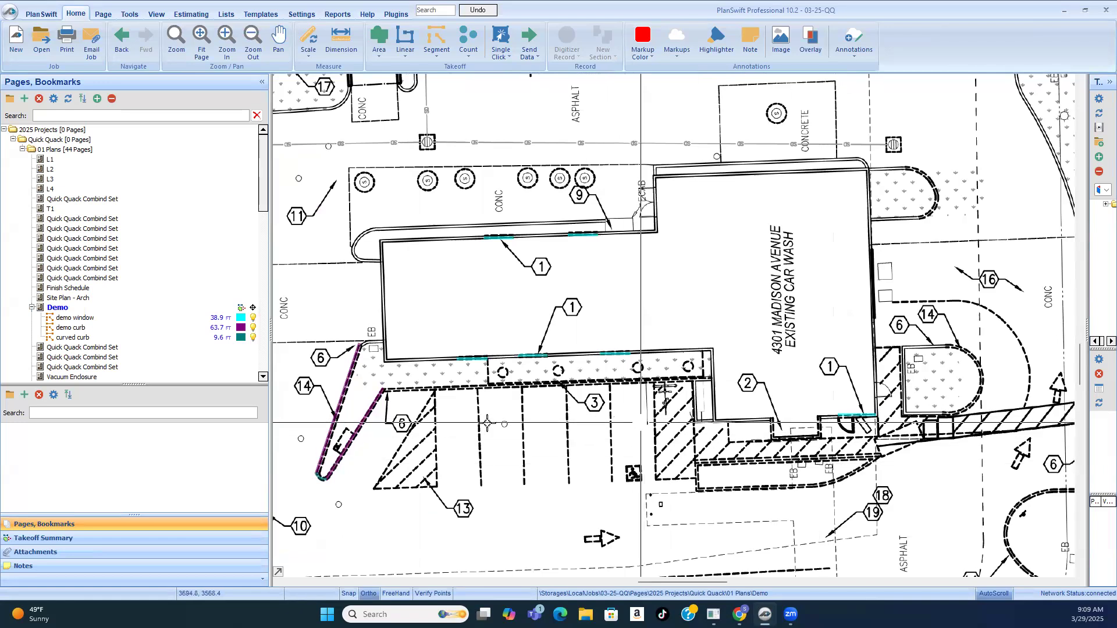
pyautogui.scroll(-2, 487, 423)
pyautogui.scroll(2, 854, 315)
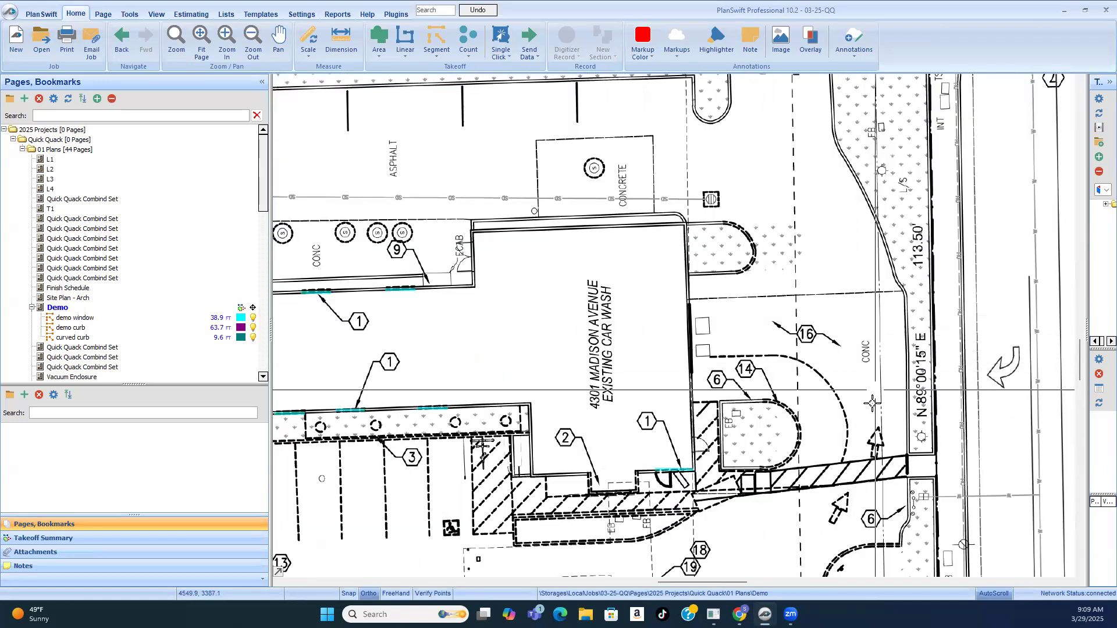
pyautogui.scroll(3, 752, 233)
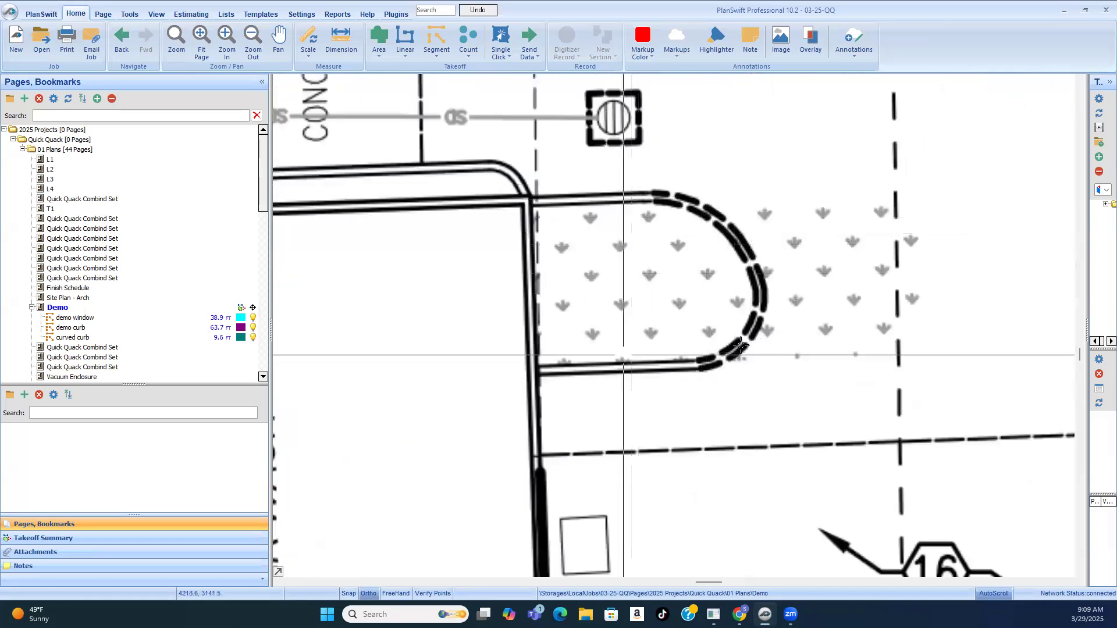
pyautogui.scroll(-1, 872, 342)
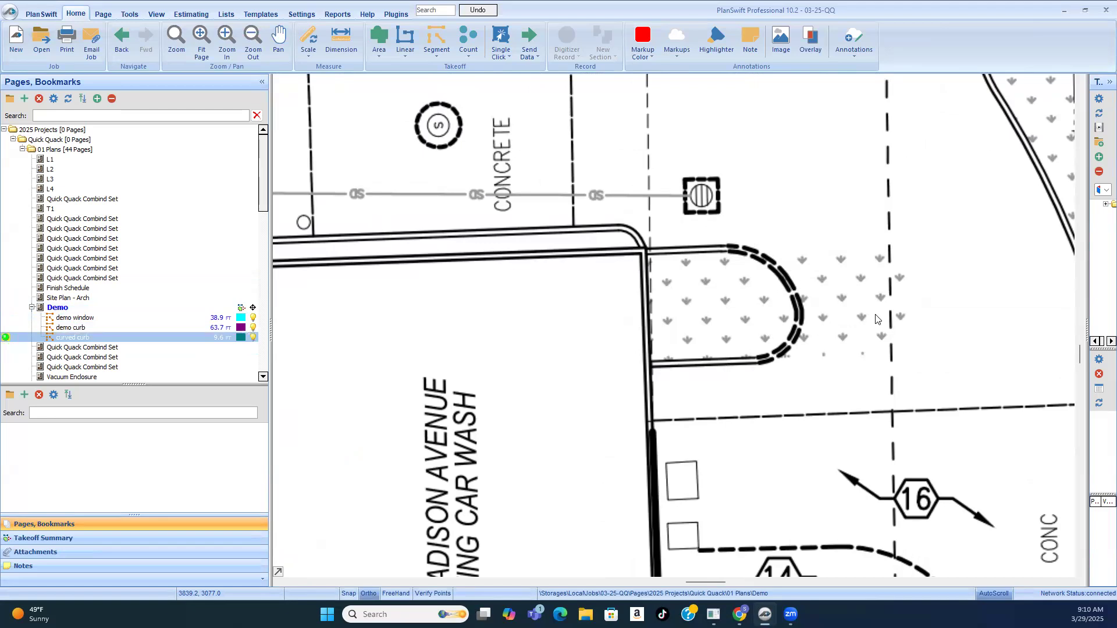
pyautogui.scroll(2, 737, 252)
pyautogui.click(716, 239)
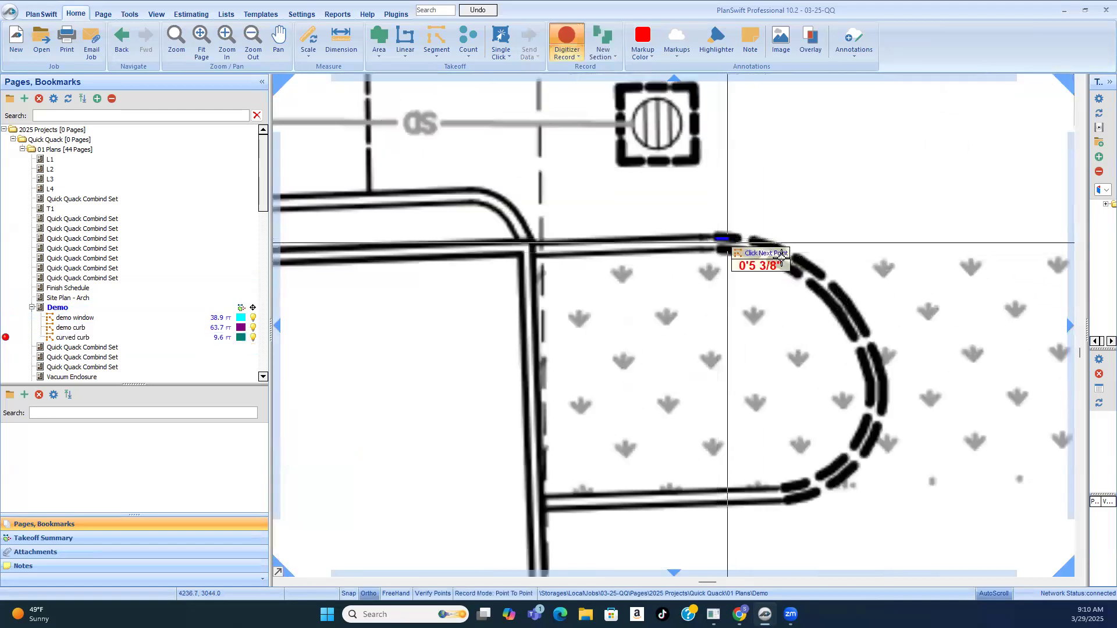
pyautogui.click(795, 261)
pyautogui.click(832, 295)
pyautogui.click(852, 306)
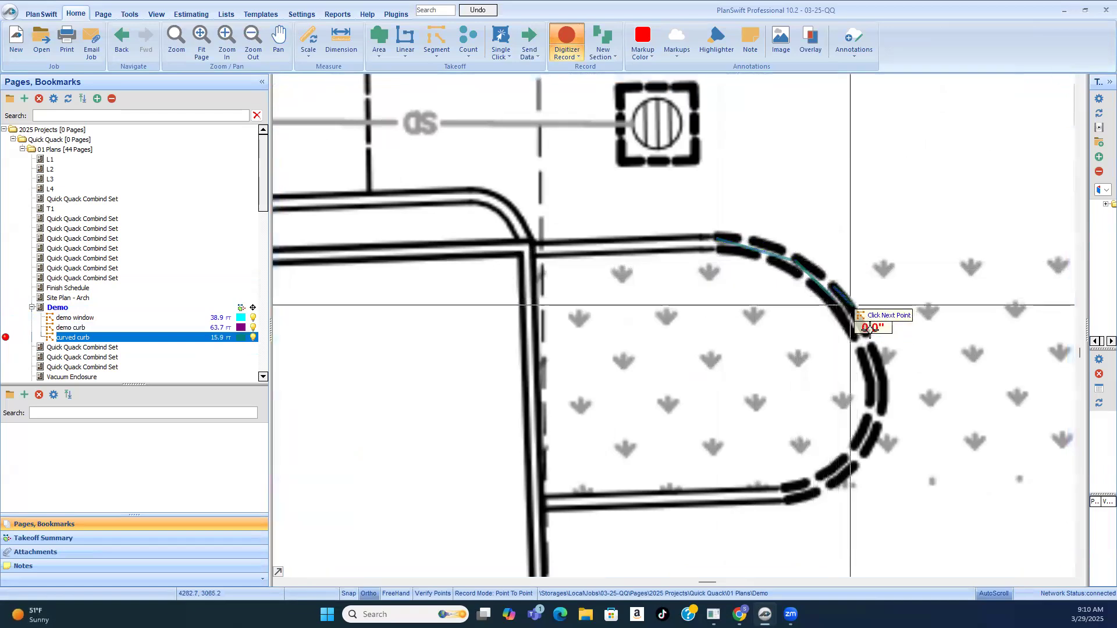
pyautogui.click(869, 347)
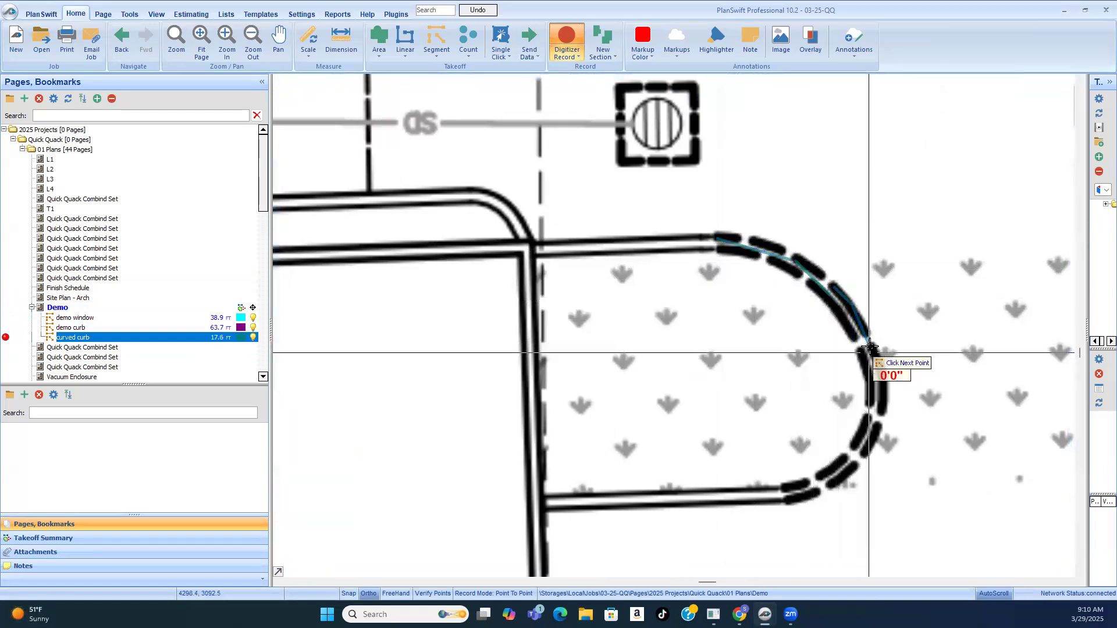
pyautogui.click(871, 408)
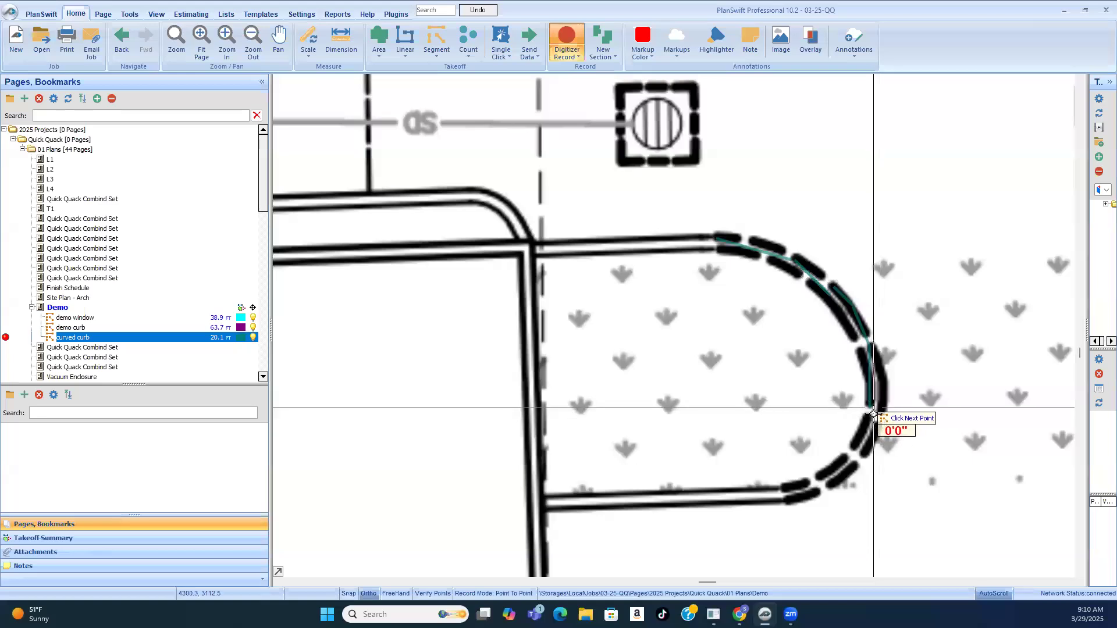
pyautogui.click(845, 473)
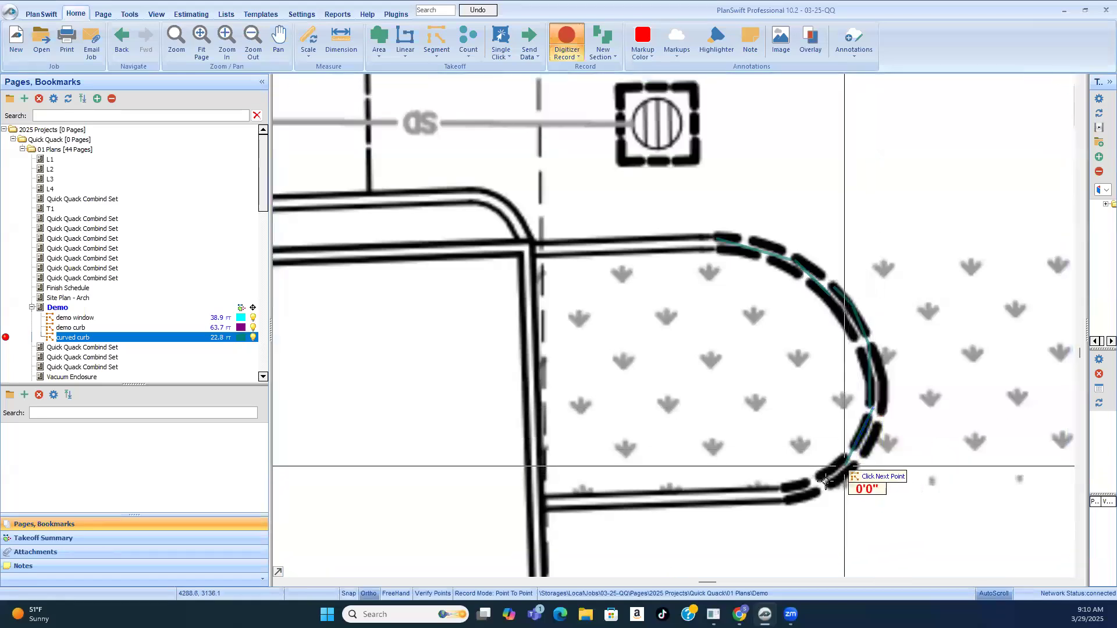
pyautogui.click(781, 497)
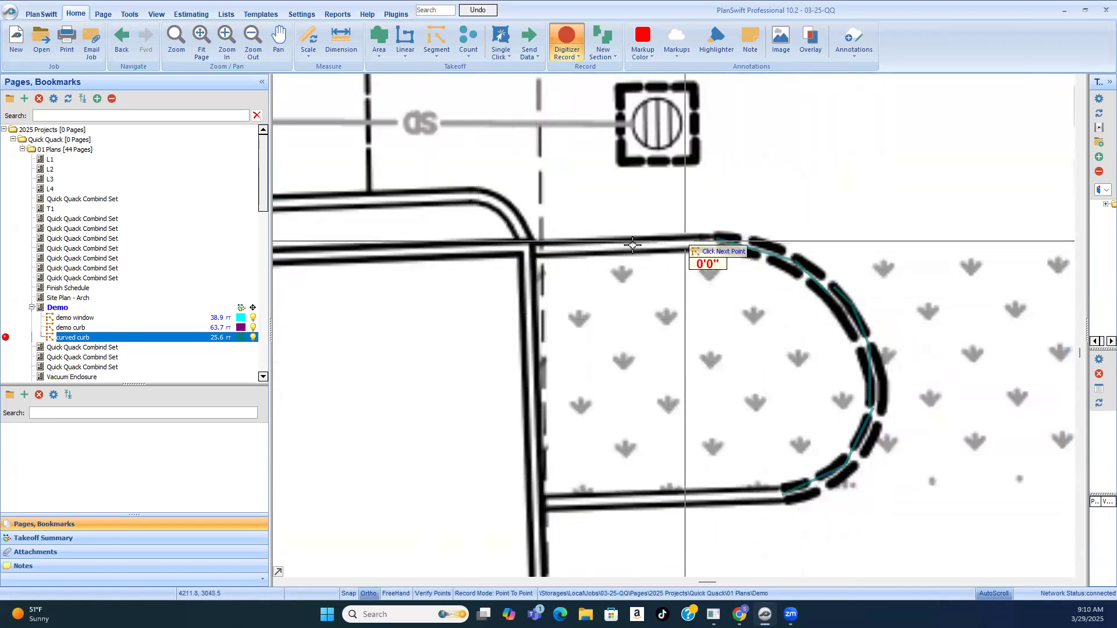
# Step: Begin tracing the dashed rounded end of the "EB" island marked by notes 6 and 14, covering about the first 8.6 ft of curve
pyautogui.scroll(-3, 784, 373)
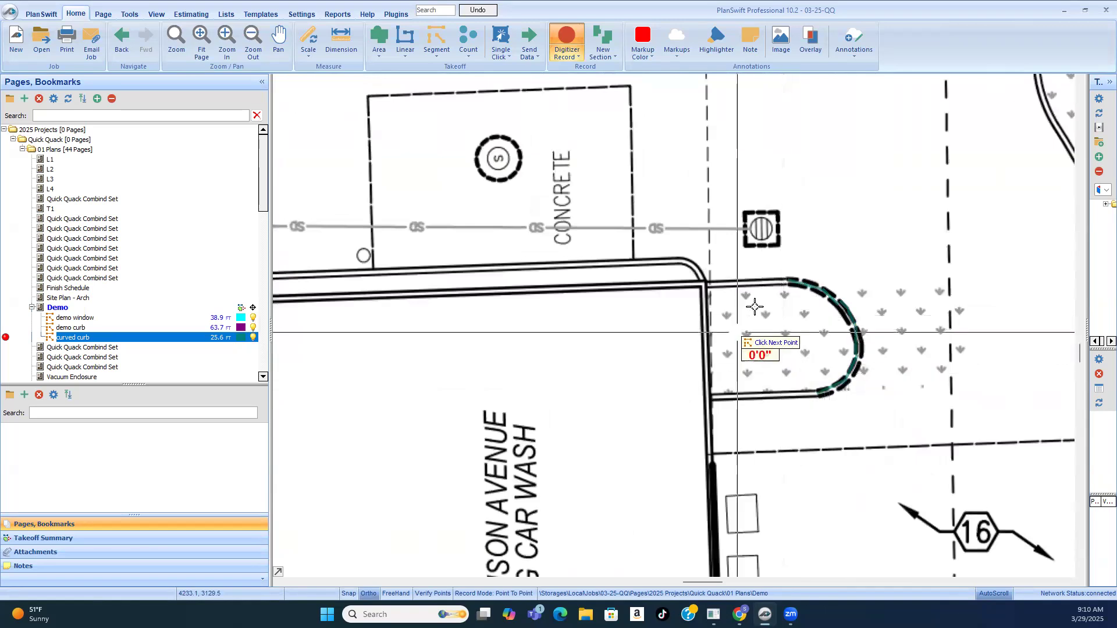
pyautogui.scroll(-2, 803, 396)
pyautogui.scroll(-1, 832, 416)
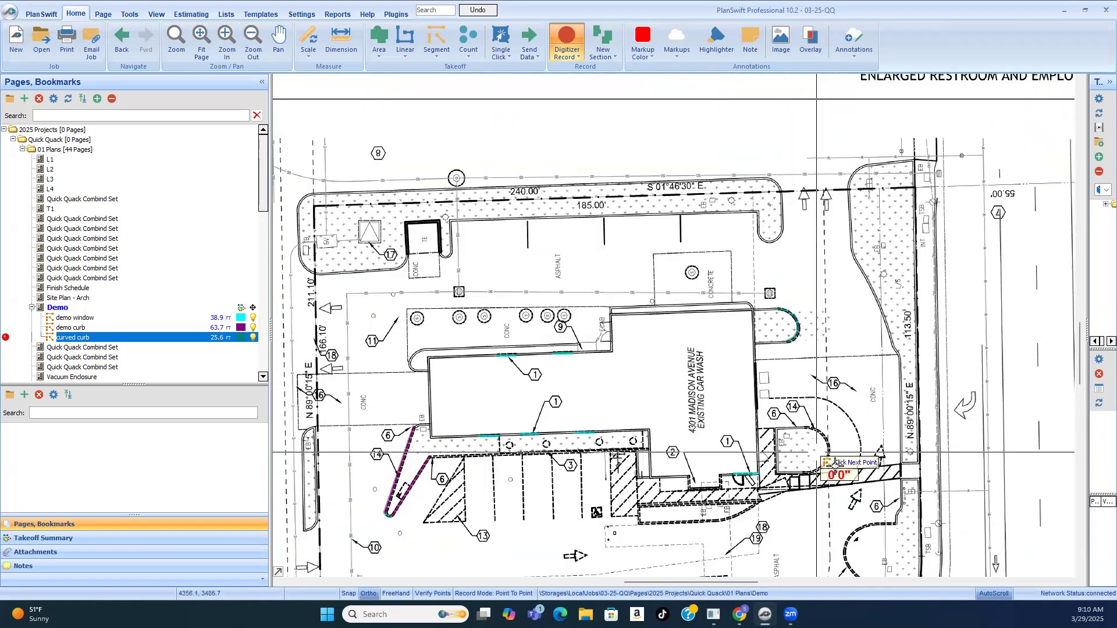
pyautogui.scroll(3, 832, 416)
pyautogui.scroll(-4, 832, 448)
pyautogui.scroll(3, 773, 373)
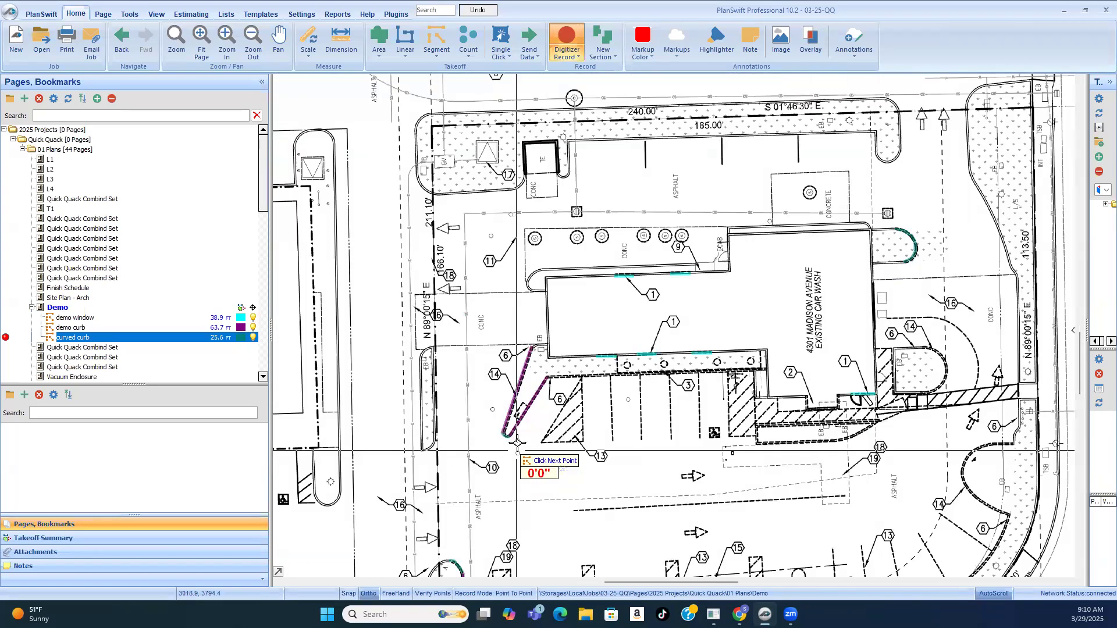
pyautogui.scroll(-3, 777, 396)
pyautogui.scroll(2, 781, 416)
pyautogui.scroll(3, 779, 407)
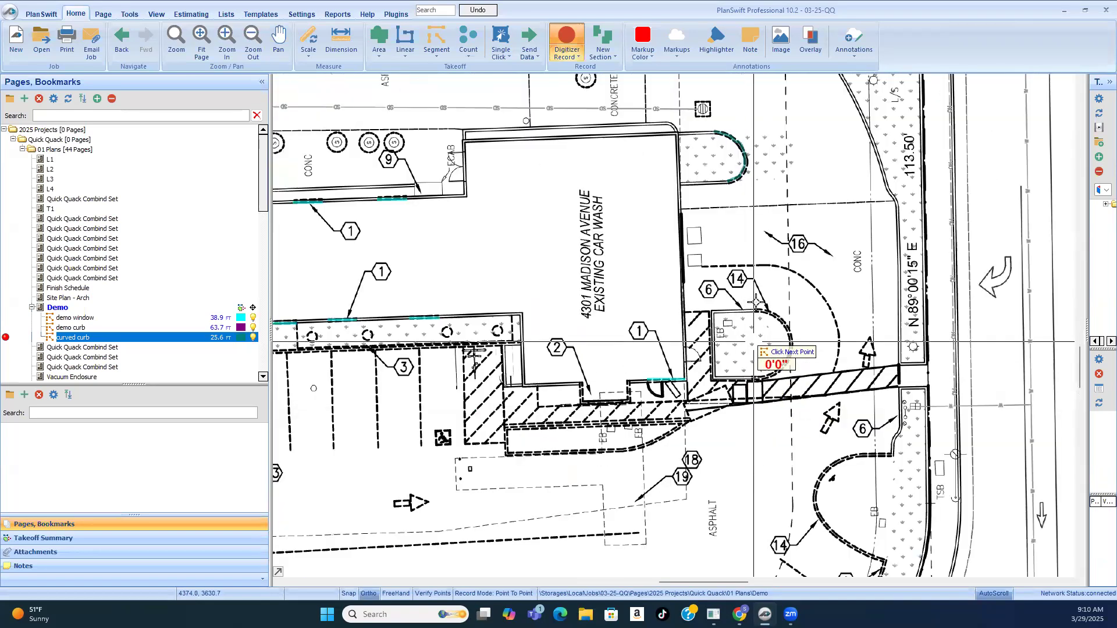
pyautogui.scroll(2, 764, 336)
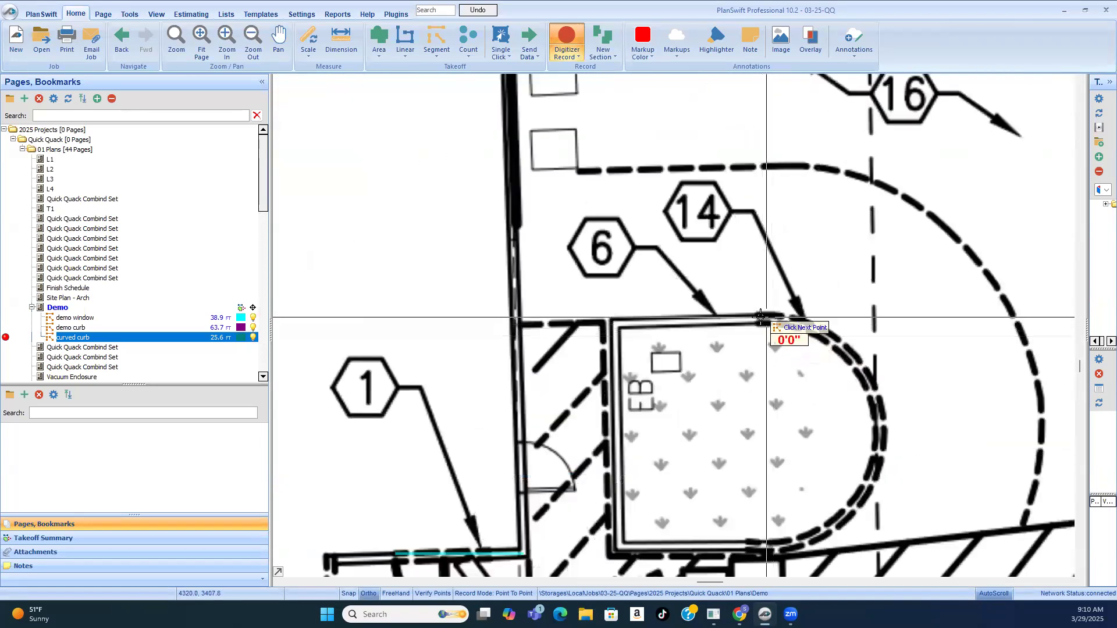
pyautogui.click(834, 337)
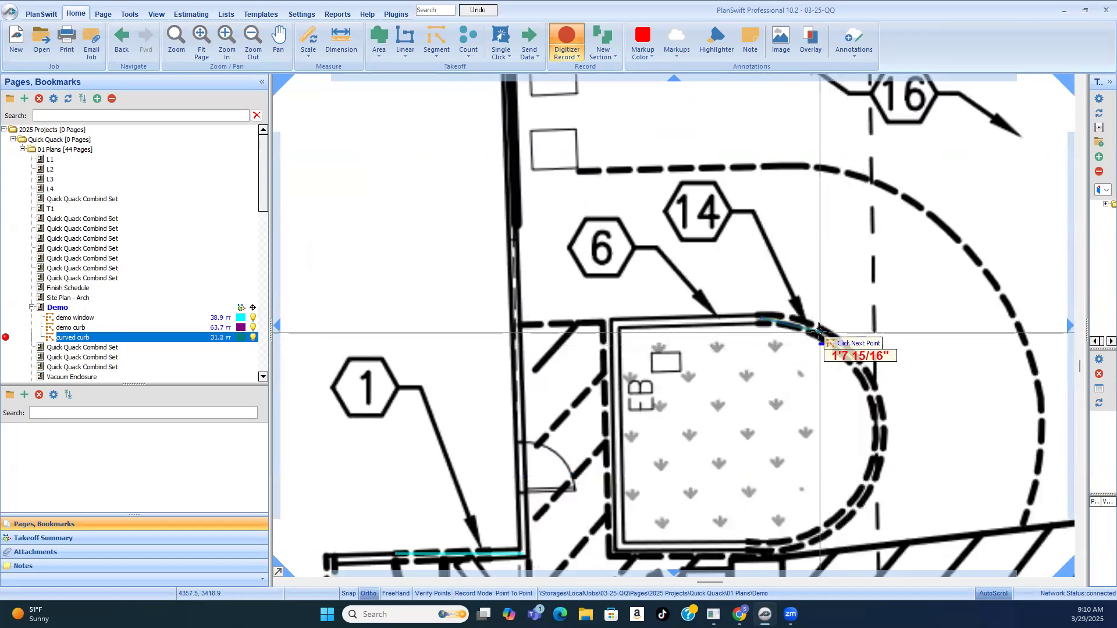
pyautogui.scroll(5, 756, 352)
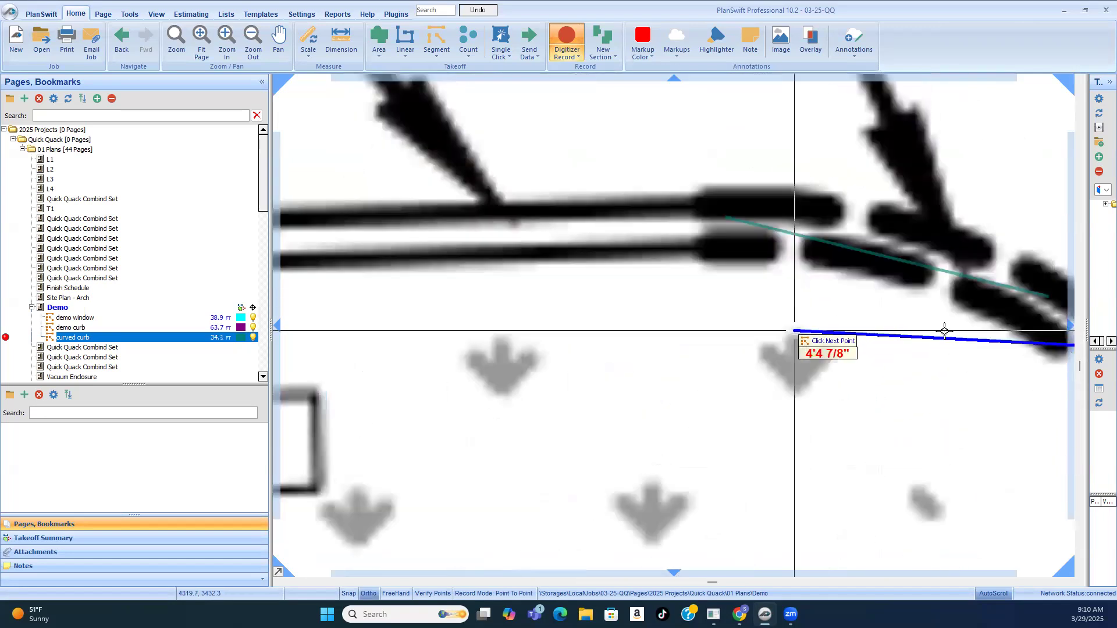
pyautogui.scroll(-4, 768, 273)
pyautogui.scroll(5, 752, 268)
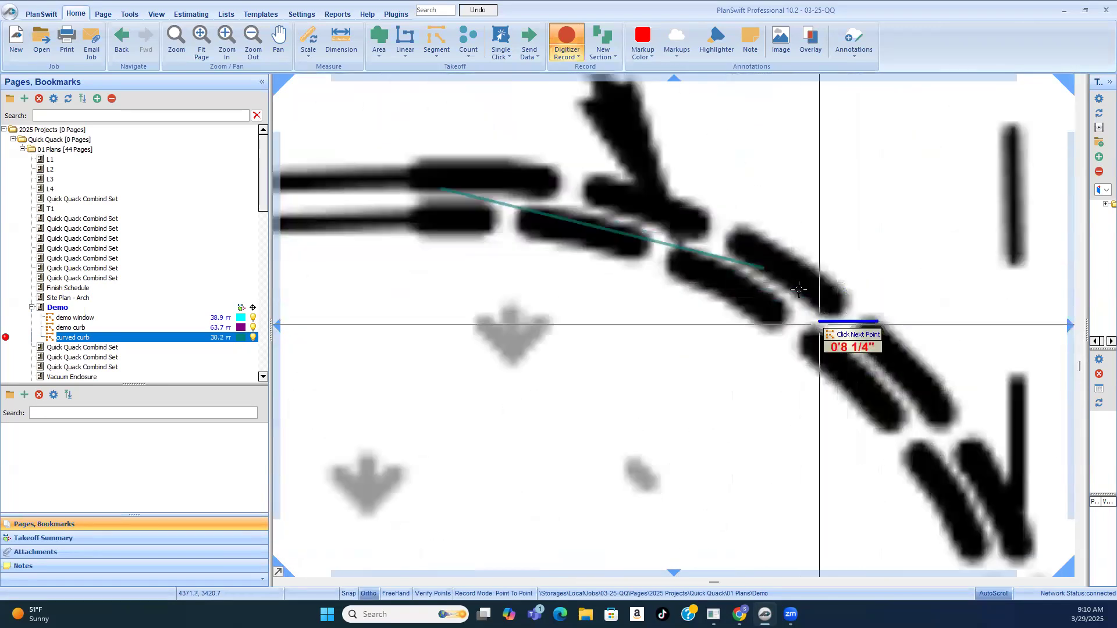
pyautogui.scroll(-3, 751, 269)
pyautogui.click(868, 324)
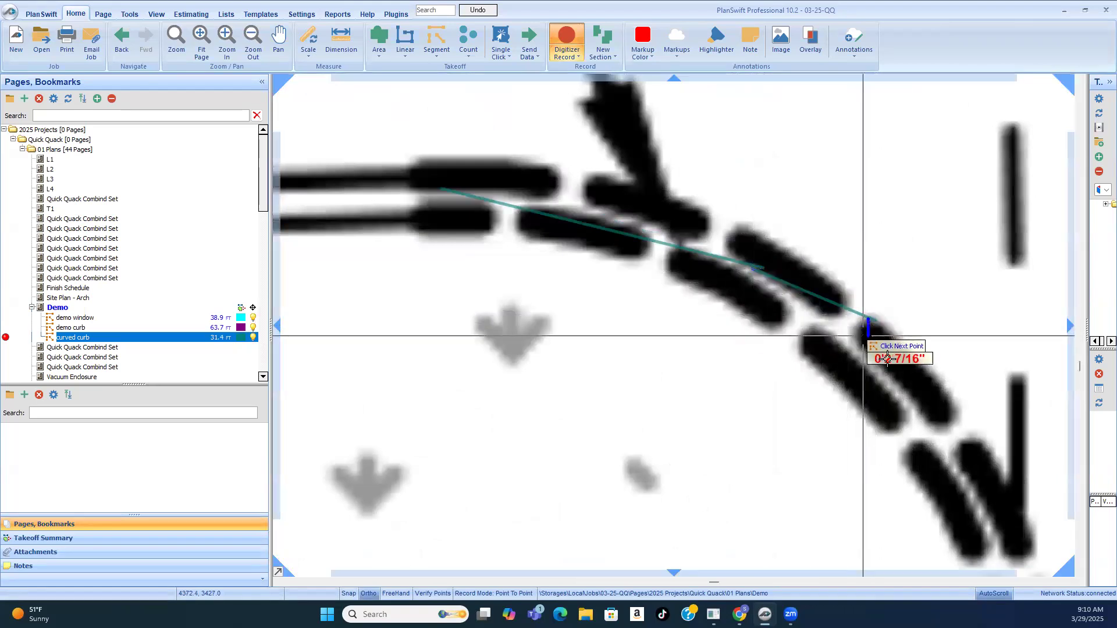
pyautogui.scroll(2, 929, 430)
pyautogui.click(930, 432)
# Step: Trace the remaining 13 ft or so of the "EB" island's dashed curve around to its lower edge and stop recording "curved curb"
pyautogui.scroll(-3, 878, 395)
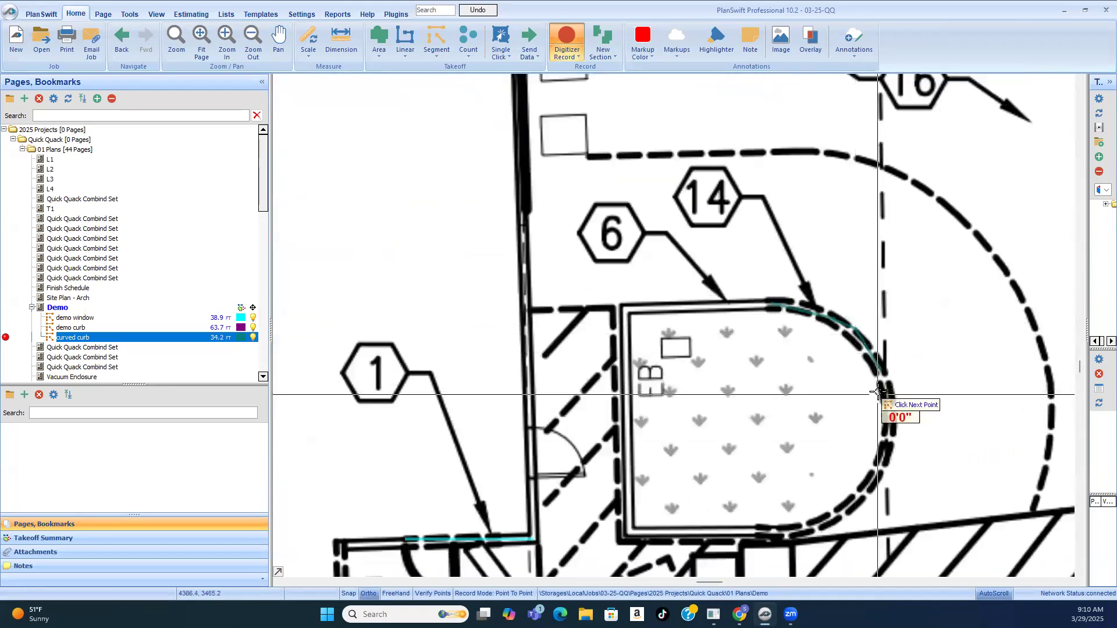
pyautogui.scroll(3, 886, 345)
pyautogui.scroll(-3, 890, 384)
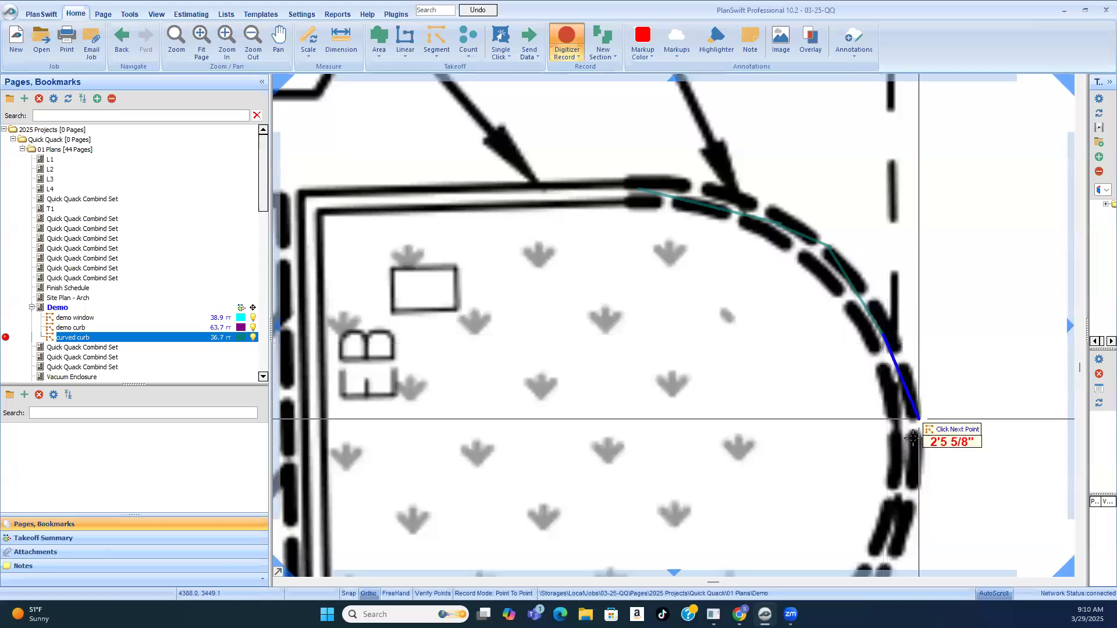
pyautogui.click(902, 388)
pyautogui.scroll(3, 901, 419)
pyautogui.scroll(3, 901, 439)
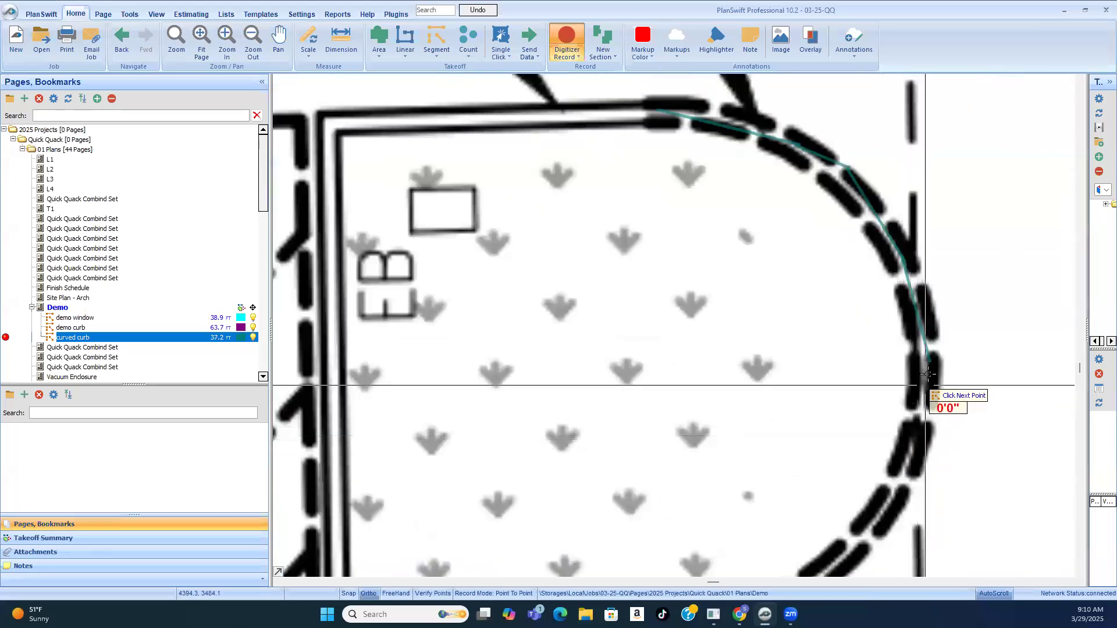
pyautogui.click(929, 361)
pyautogui.click(907, 471)
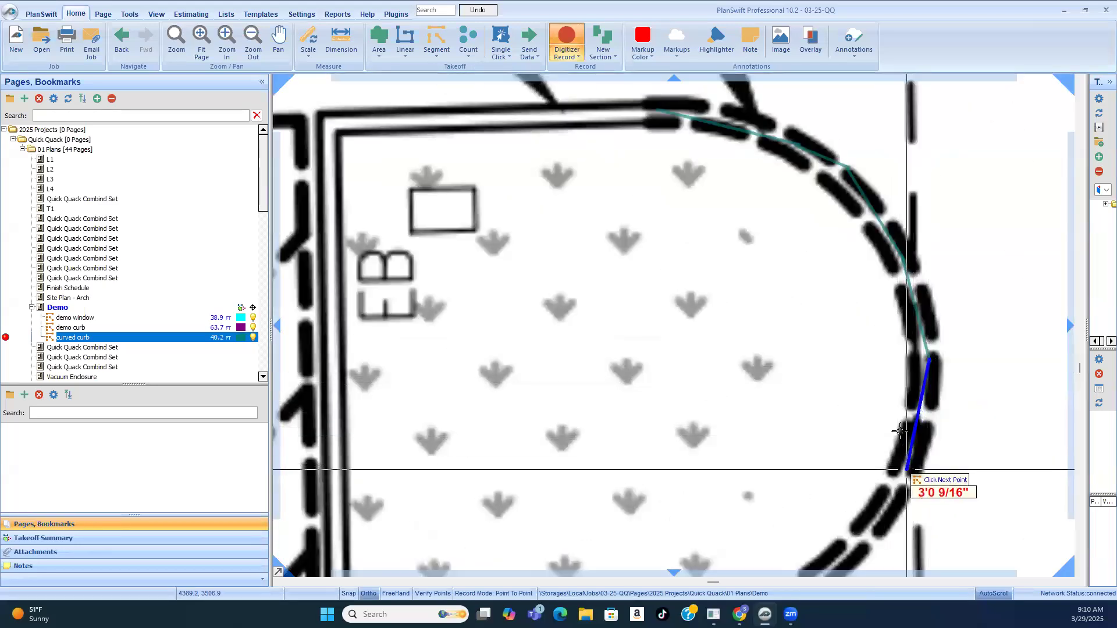
pyautogui.scroll(-2, 911, 334)
pyautogui.scroll(2, 866, 444)
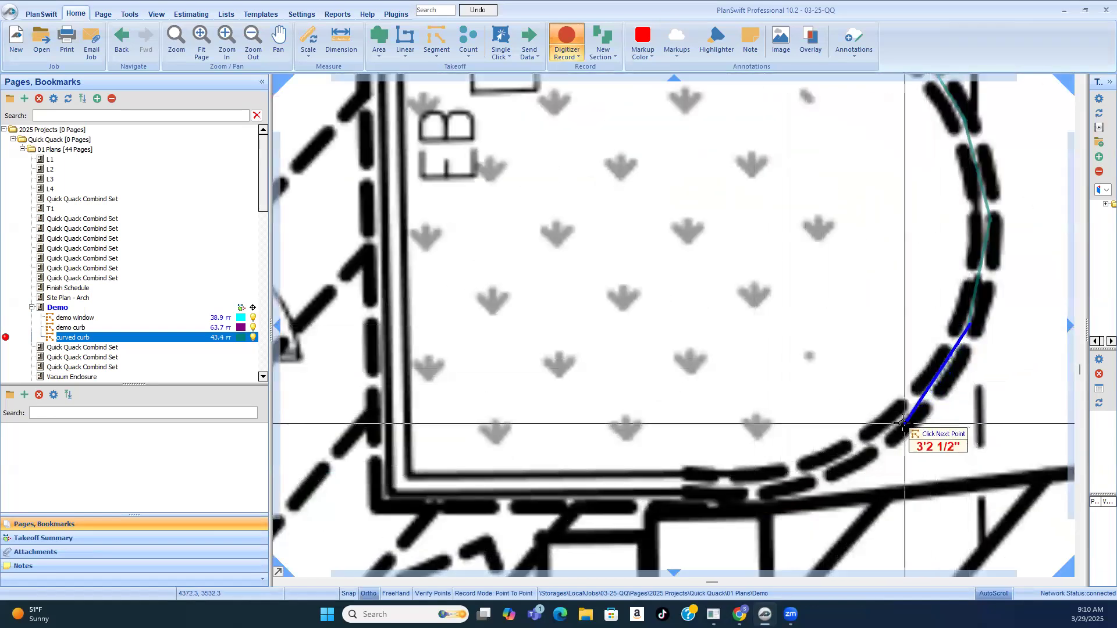
pyautogui.click(882, 438)
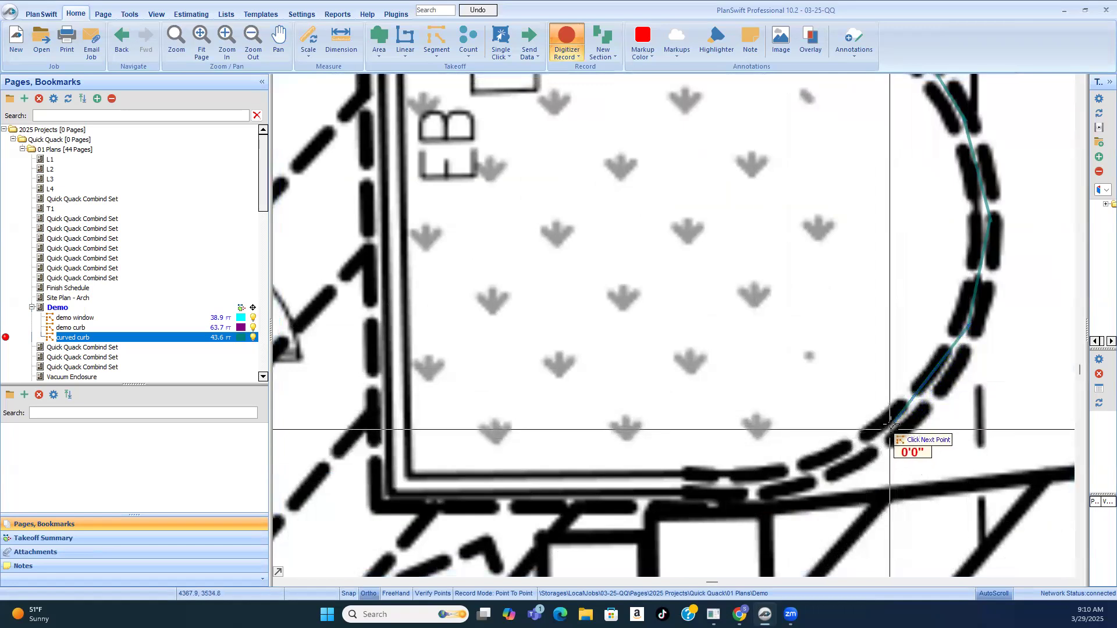
pyautogui.click(798, 474)
pyautogui.scroll(-2, 722, 493)
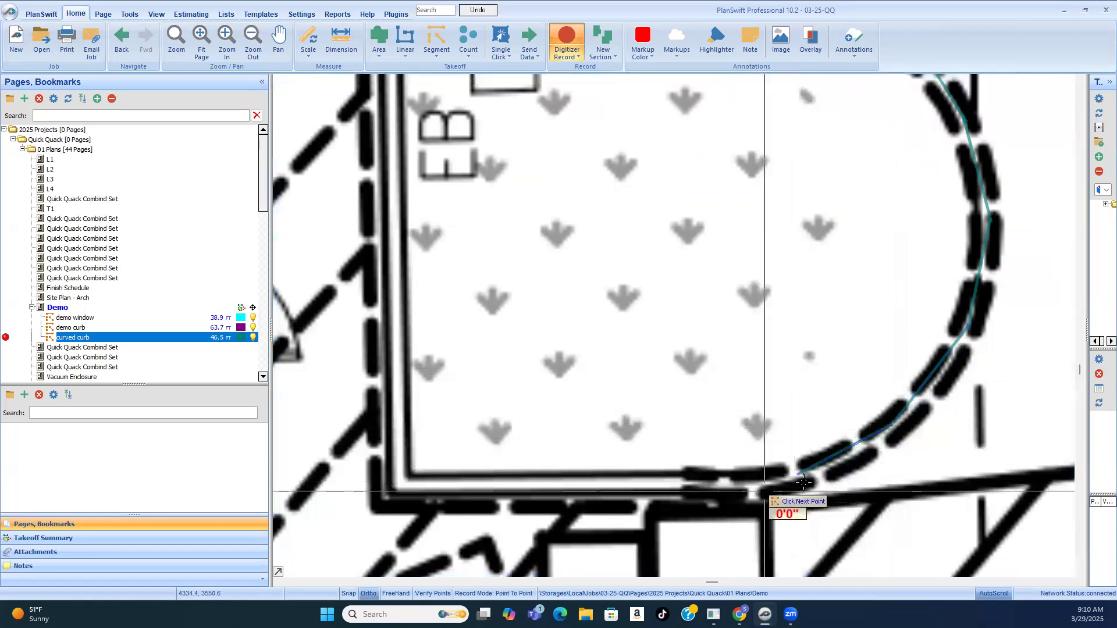
pyautogui.scroll(-2, 770, 364)
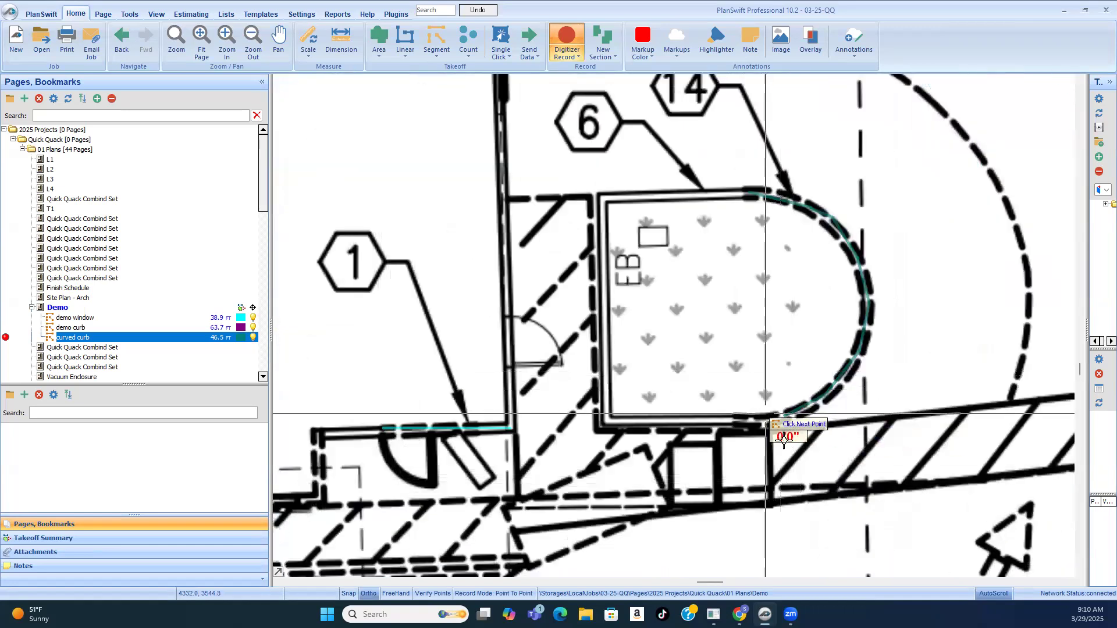
pyautogui.scroll(3, 767, 414)
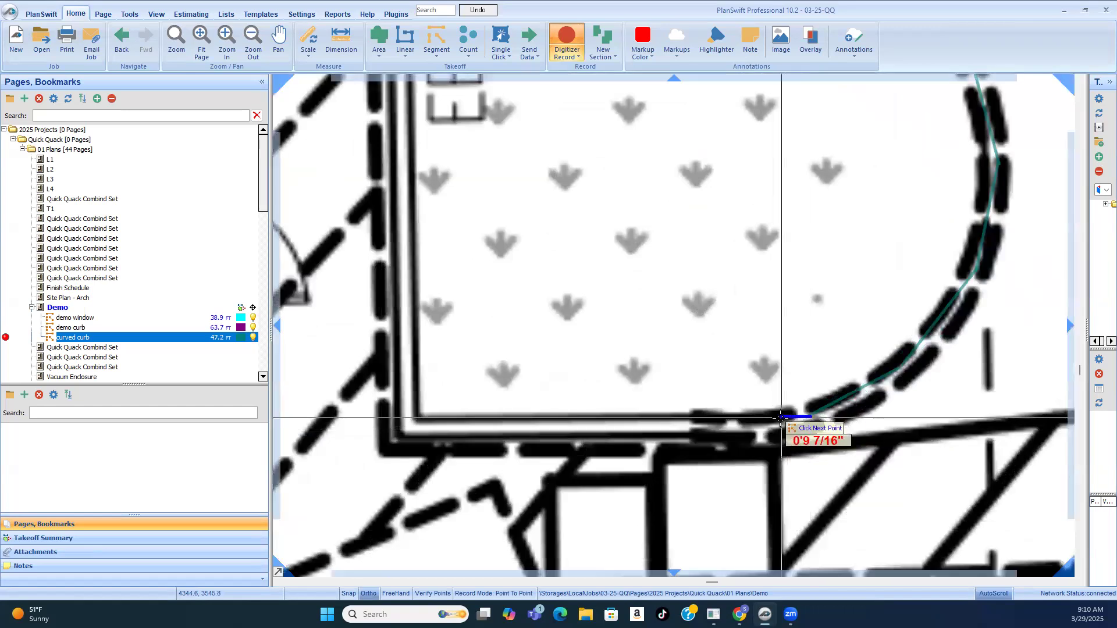
pyautogui.click(780, 419)
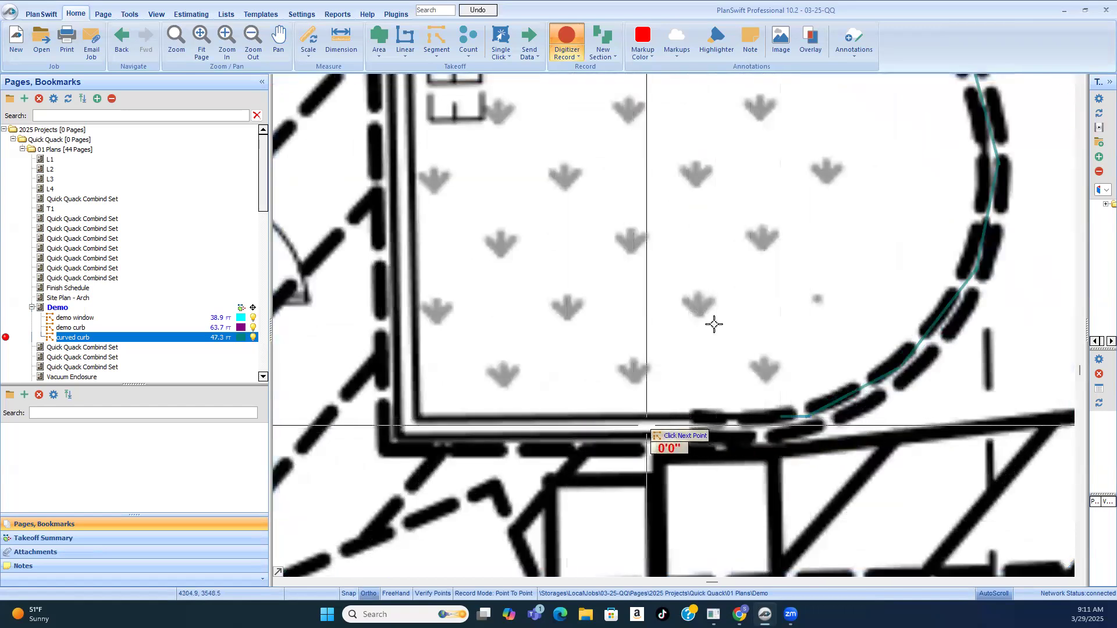
pyautogui.scroll(-2, 733, 274)
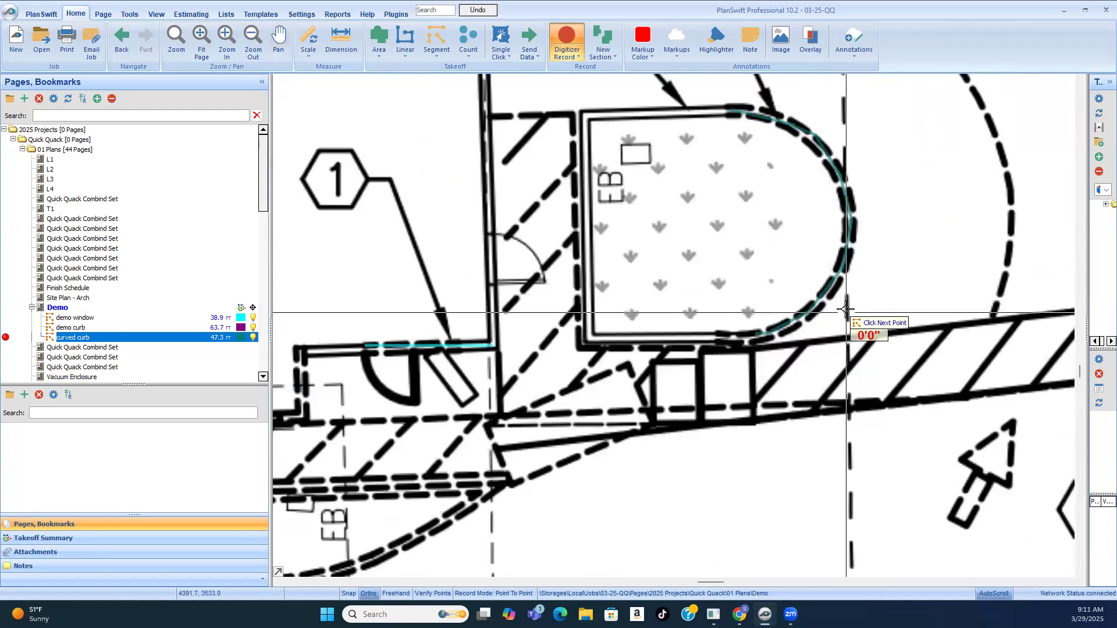
pyautogui.rightClick(848, 312)
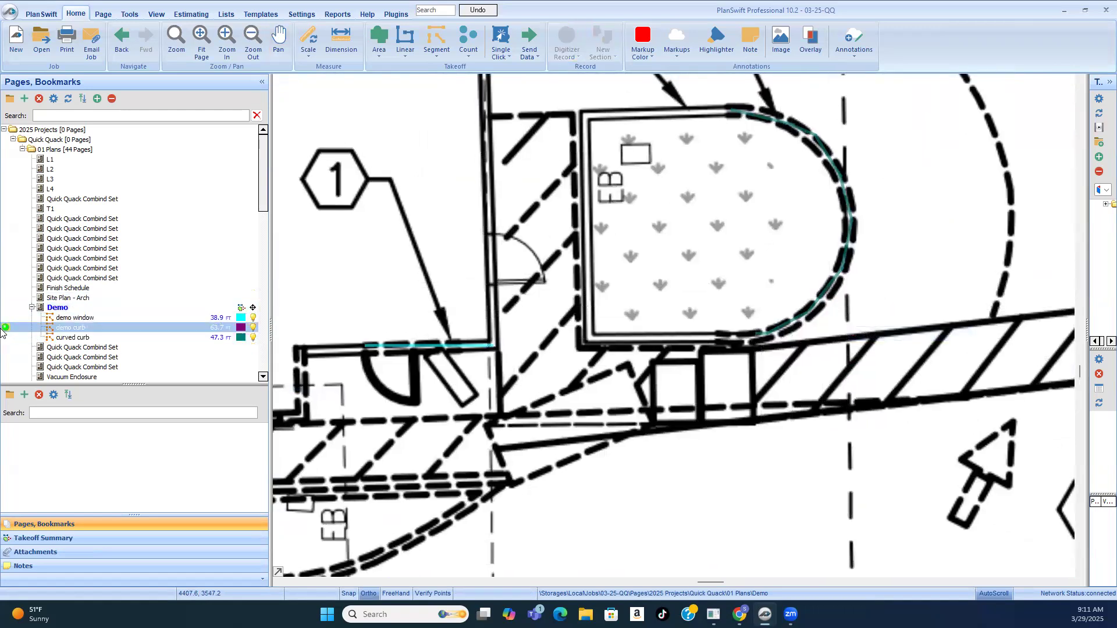
# Step: Resume the "demo curb" takeoff and trace the short straight dashed piece on the "EB" island's lower edge, about 3.8 ft long
pyautogui.click(707, 338)
pyautogui.click(762, 340)
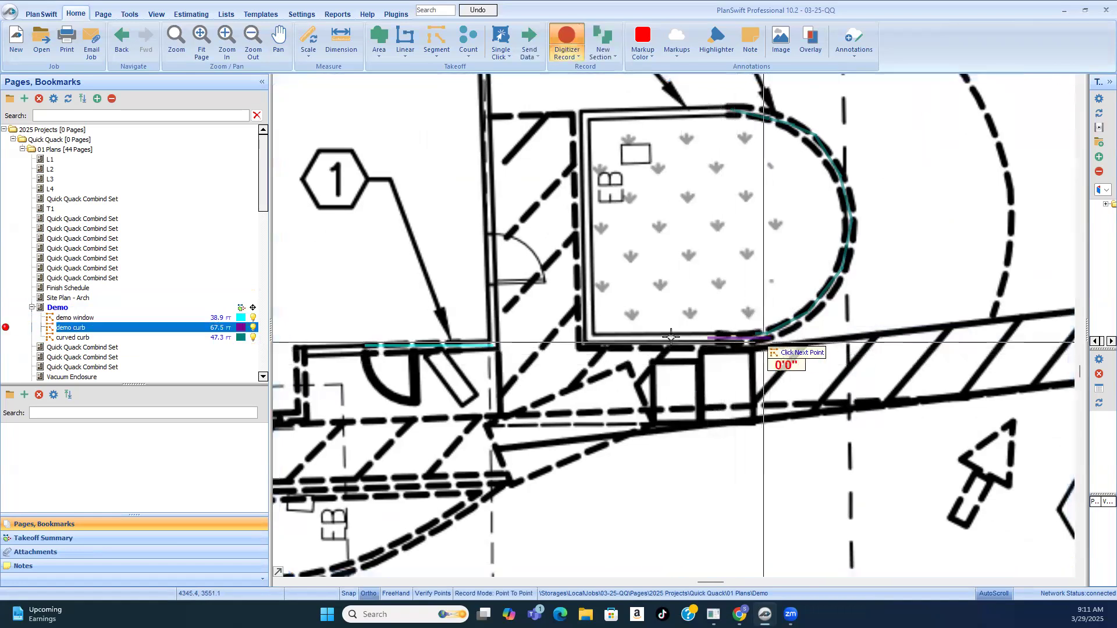
# Step: Examine the architectural demo plan around the car wash, the dashed island by notes 18 and 19, and the parking area for untraced demo curbs
pyautogui.scroll(-3, 751, 341)
pyautogui.scroll(-2, 732, 332)
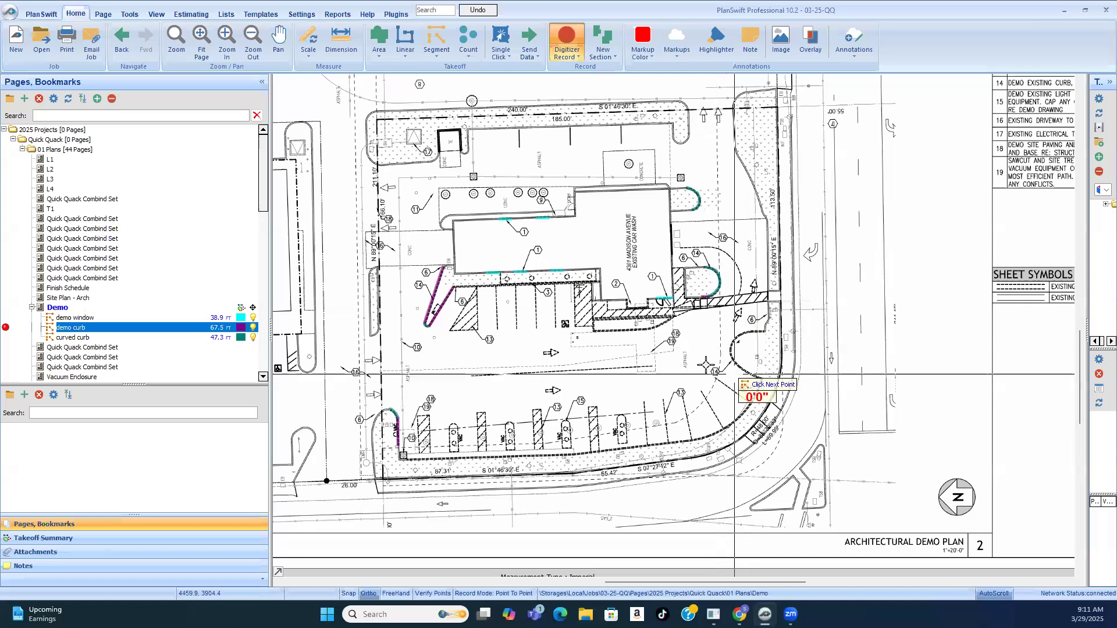
pyautogui.scroll(2, 683, 385)
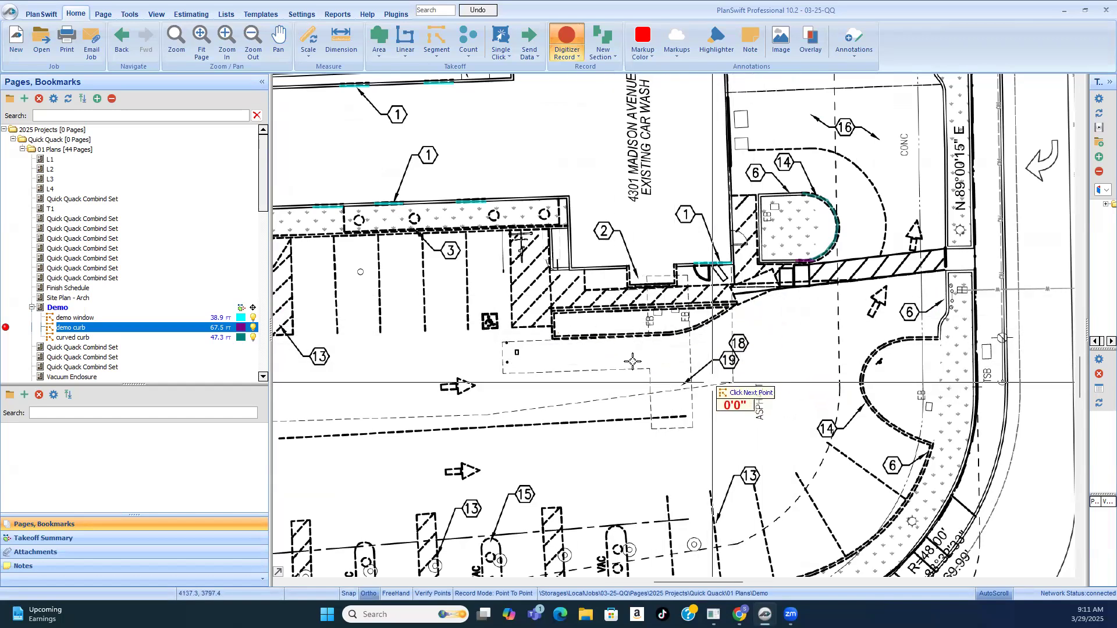
pyautogui.scroll(4, 643, 337)
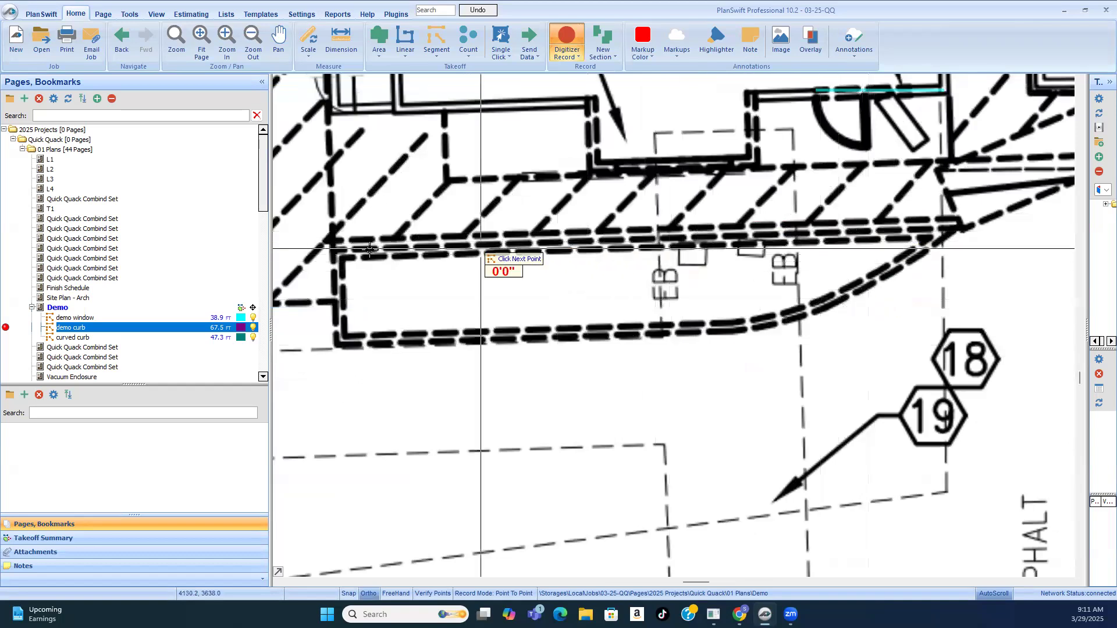
pyautogui.scroll(-2, 880, 279)
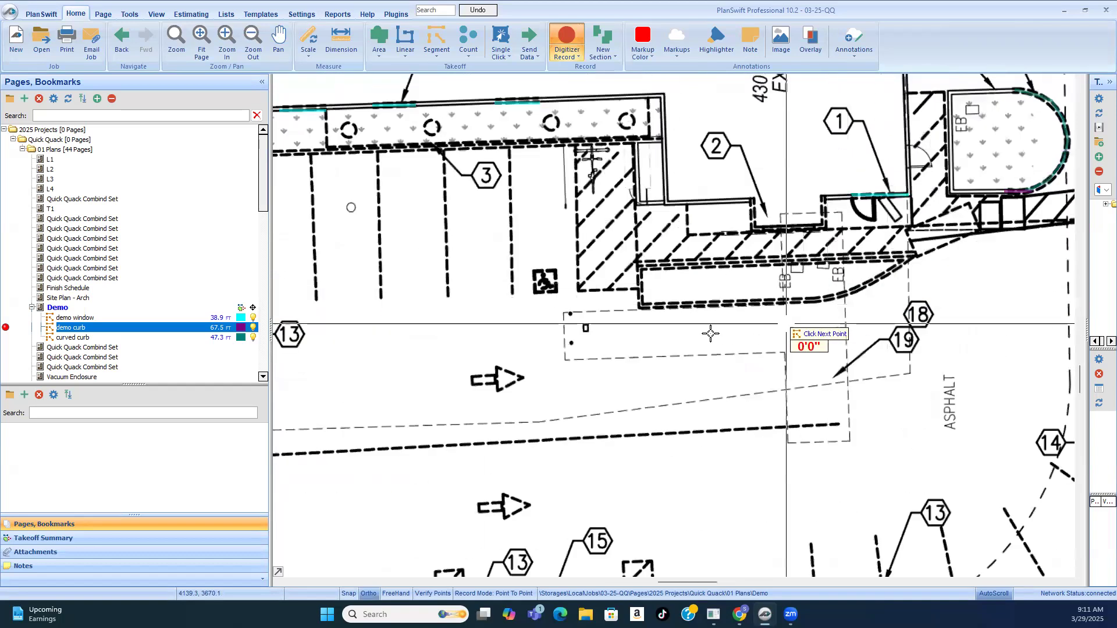
pyautogui.scroll(-2, 779, 279)
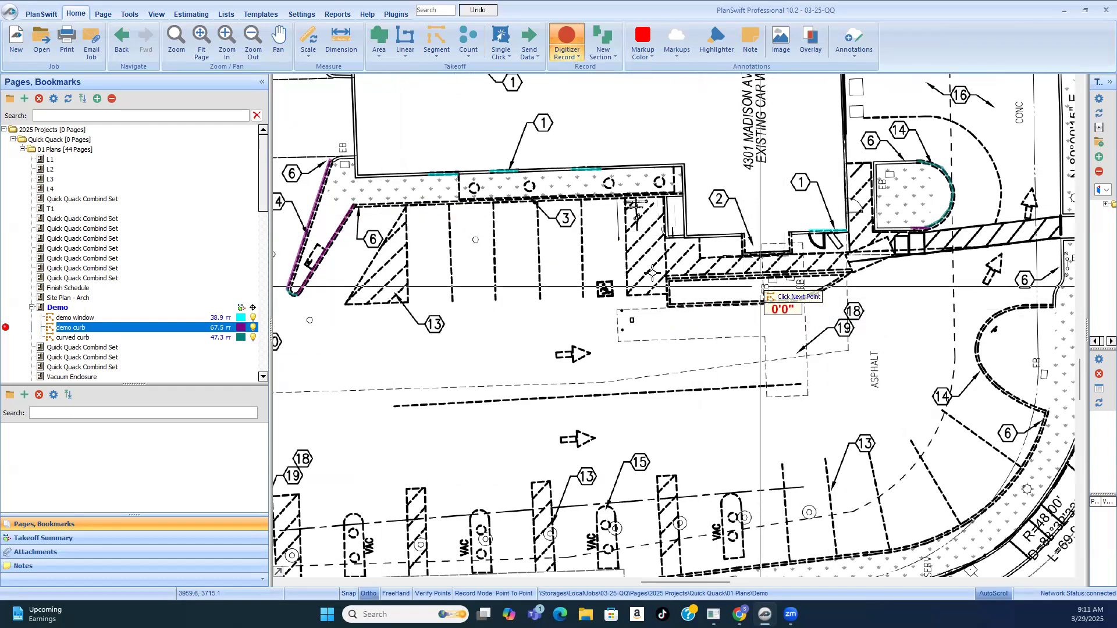
pyautogui.scroll(-5, 763, 281)
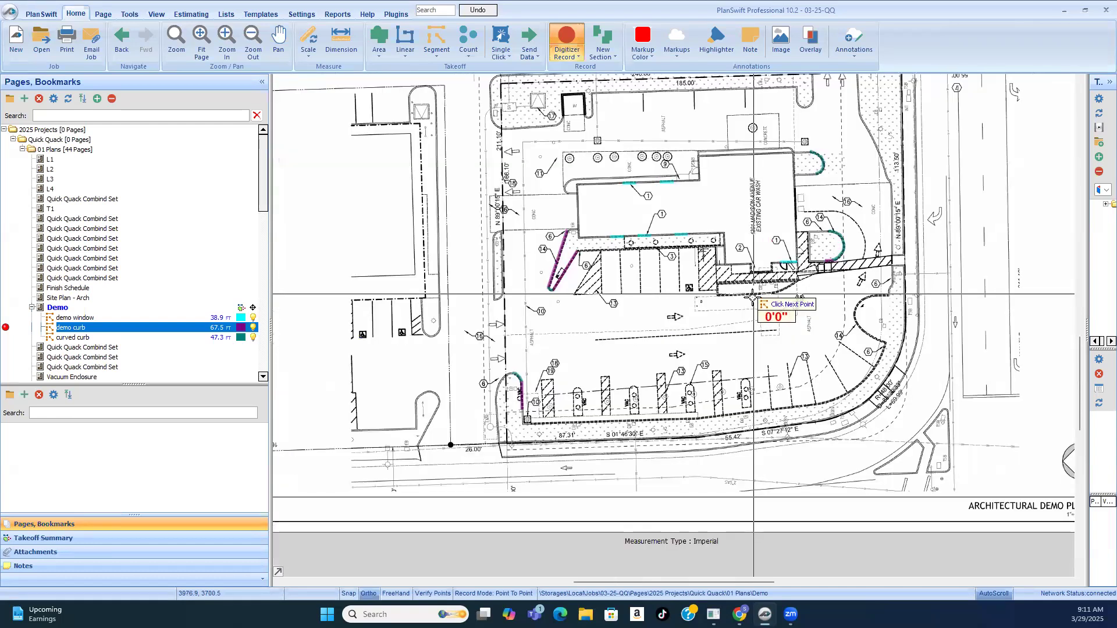
pyautogui.scroll(5, 861, 302)
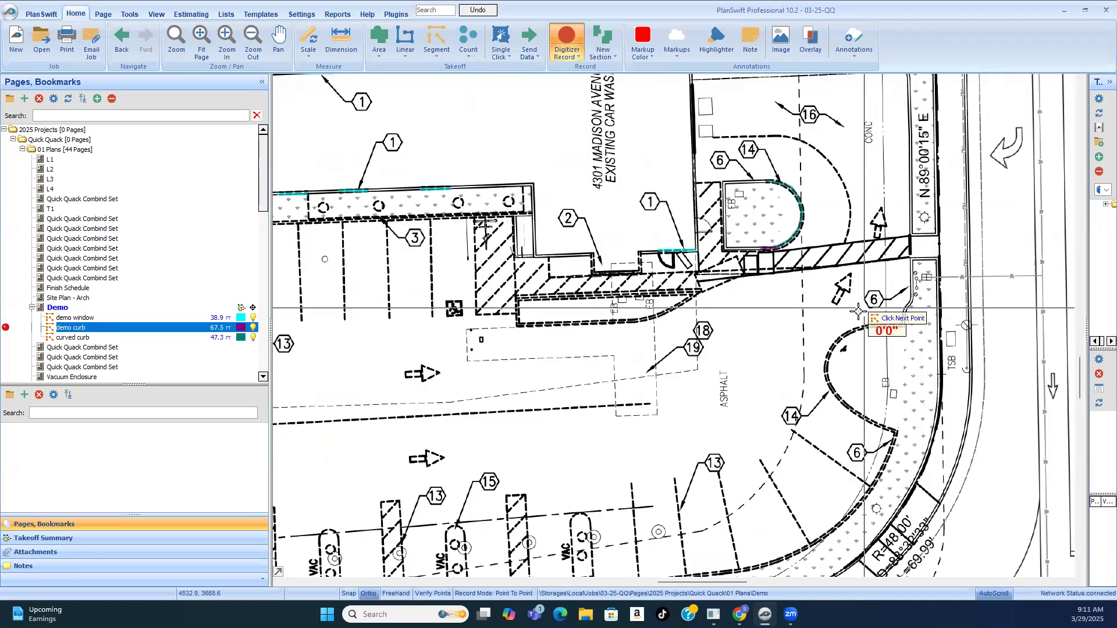
pyautogui.scroll(-2, 704, 326)
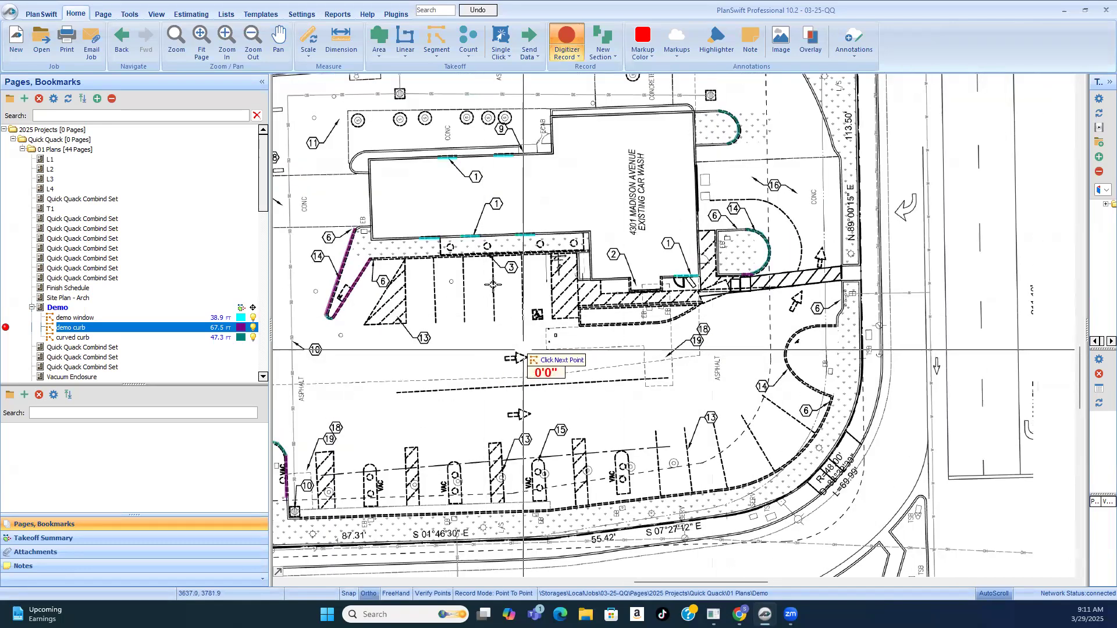
pyautogui.scroll(-3, 811, 300)
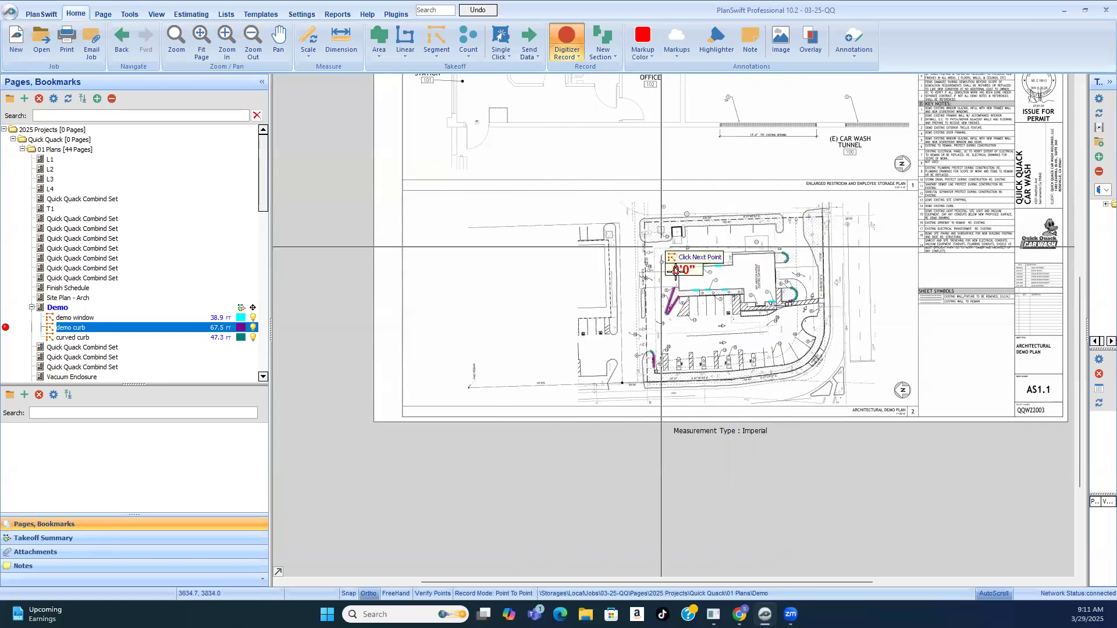
pyautogui.scroll(3, 657, 323)
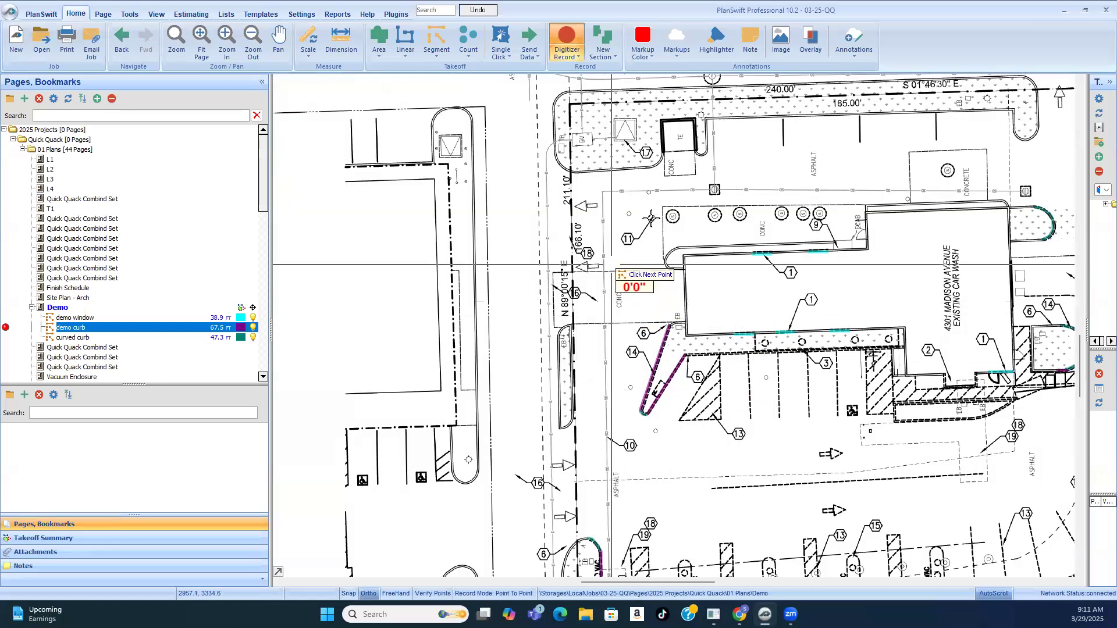
# Step: Stop recording the "demo curb" takeoff and review the whole site on the architectural demo plan
pyautogui.rightClick(851, 265)
pyautogui.click(890, 290)
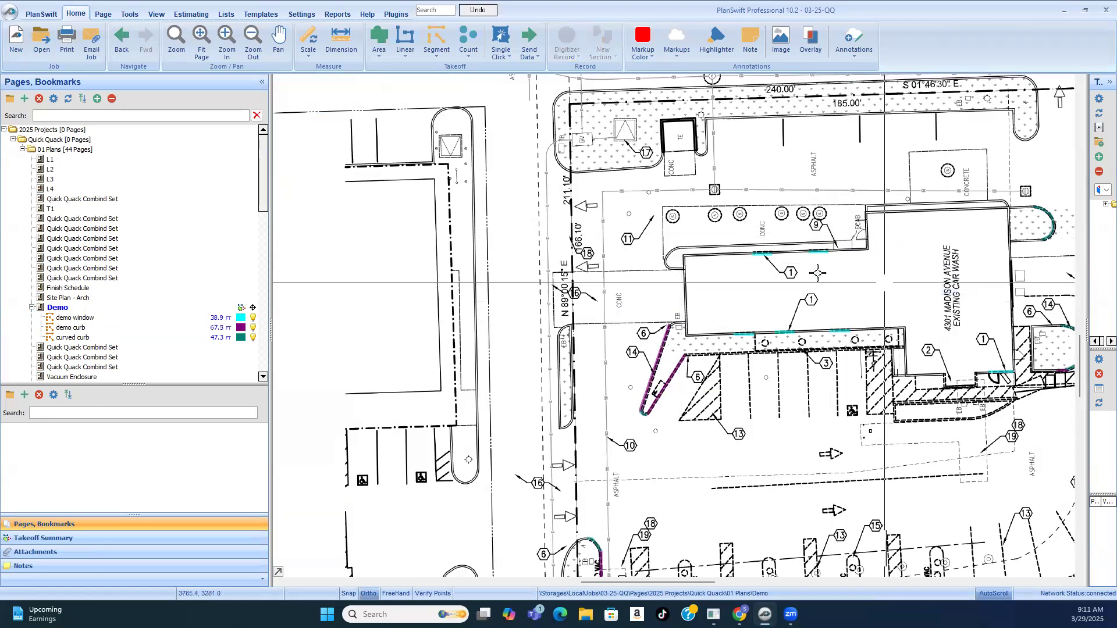
pyautogui.scroll(-3, 640, 117)
pyautogui.scroll(2, 662, 114)
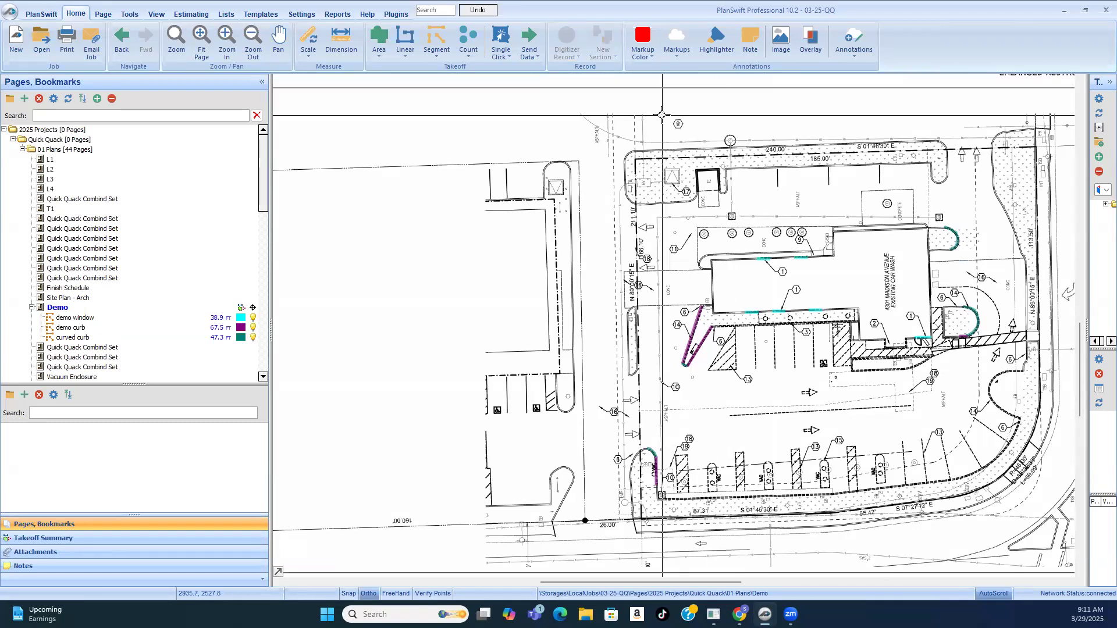
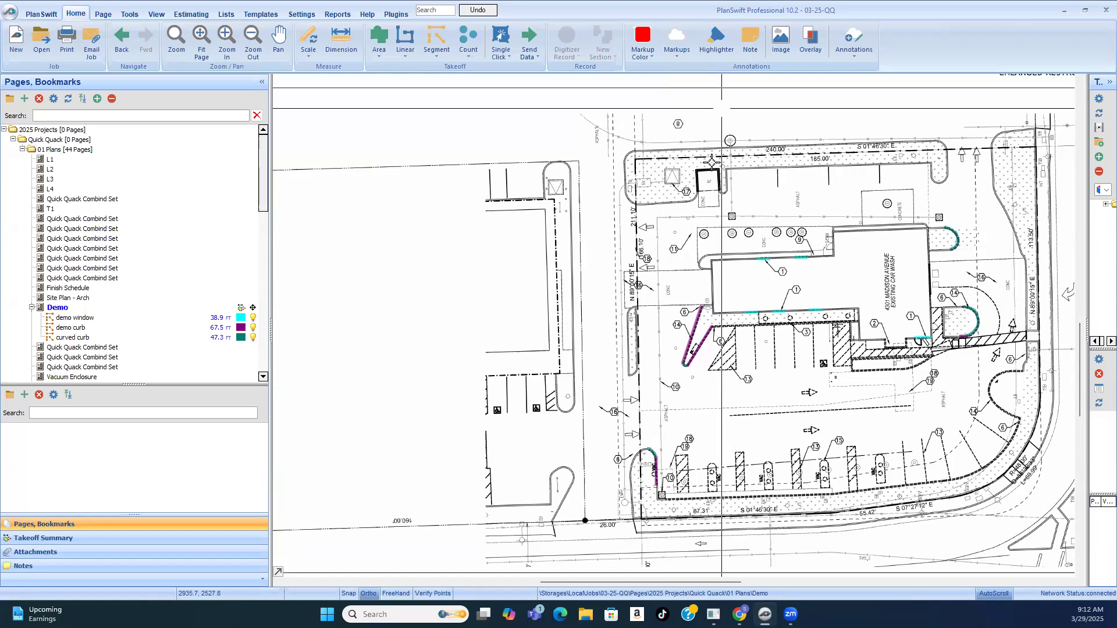
# Step: Read the general demolition notes and key notes on the demo sheet for further demolition scope
pyautogui.scroll(-3, 1034, 128)
pyautogui.scroll(4, 1033, 128)
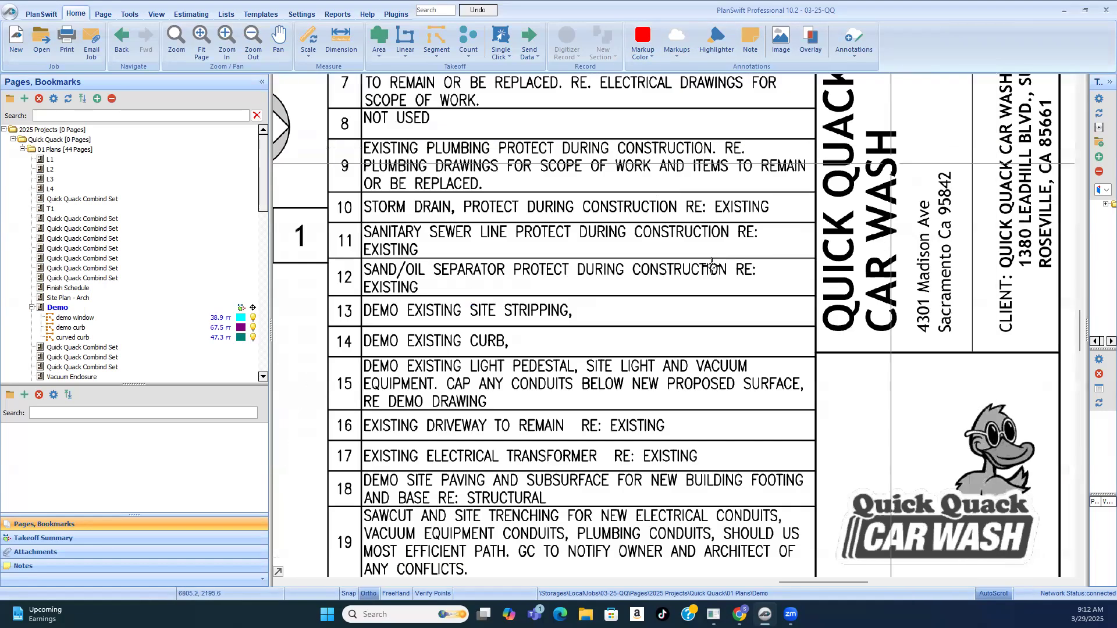
pyautogui.scroll(-3, 829, 447)
pyautogui.scroll(3, 745, 142)
pyautogui.scroll(2, 772, 211)
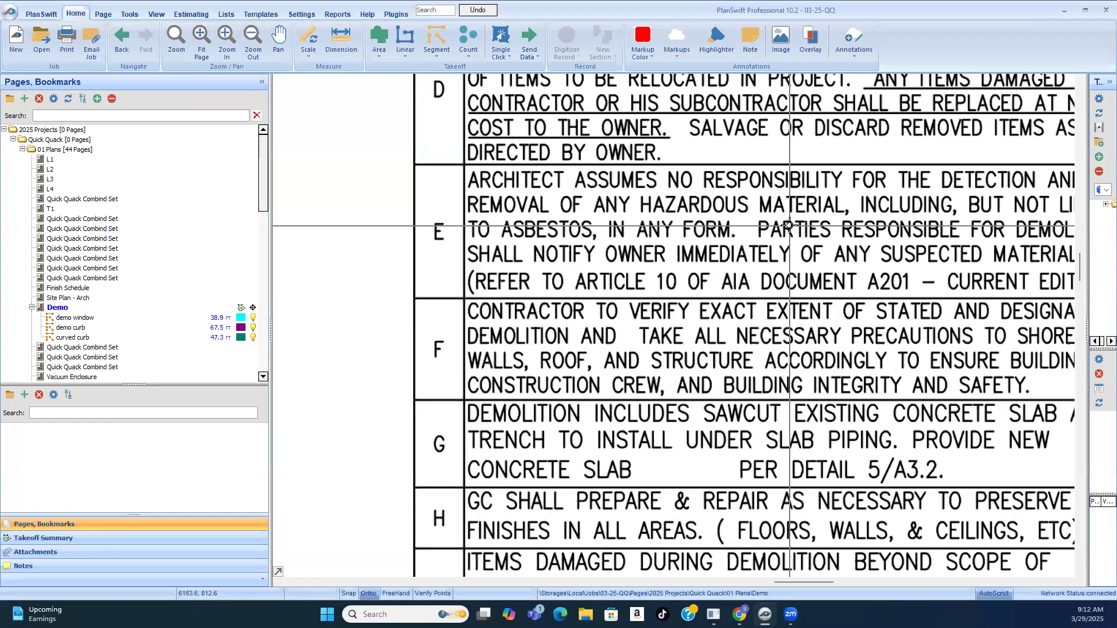
pyautogui.scroll(-3, 793, 155)
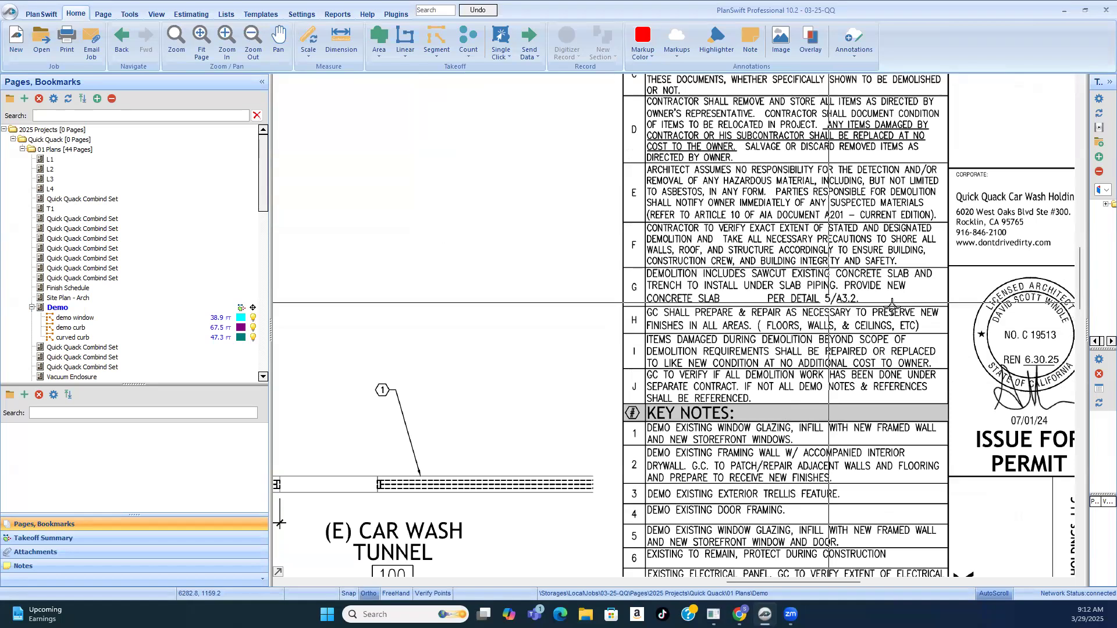
pyautogui.scroll(3, 773, 157)
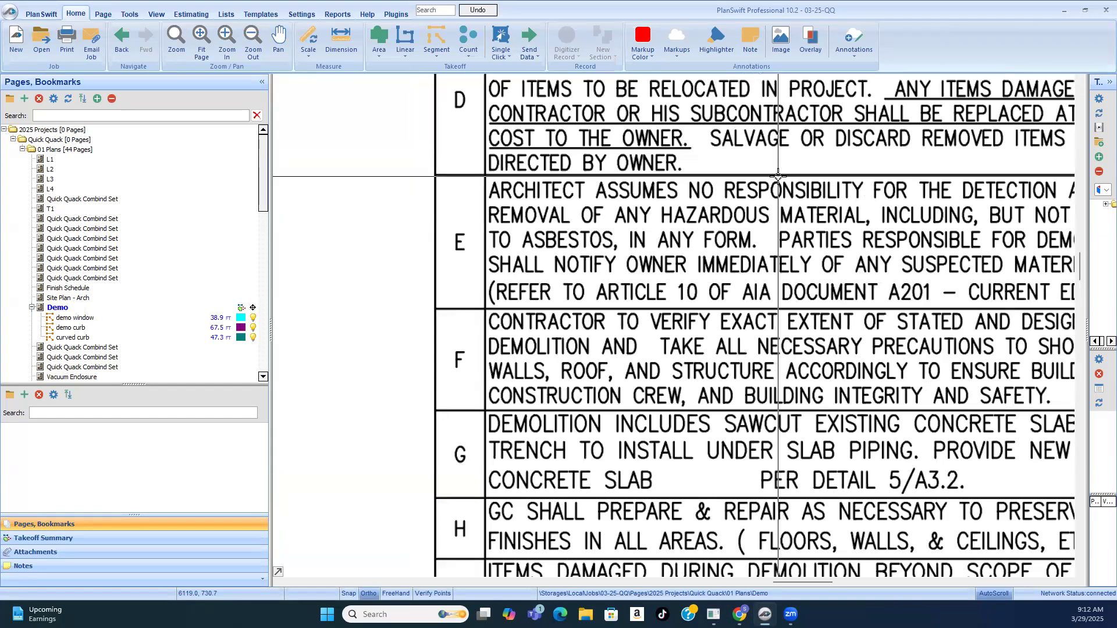
pyautogui.scroll(-3, 750, 216)
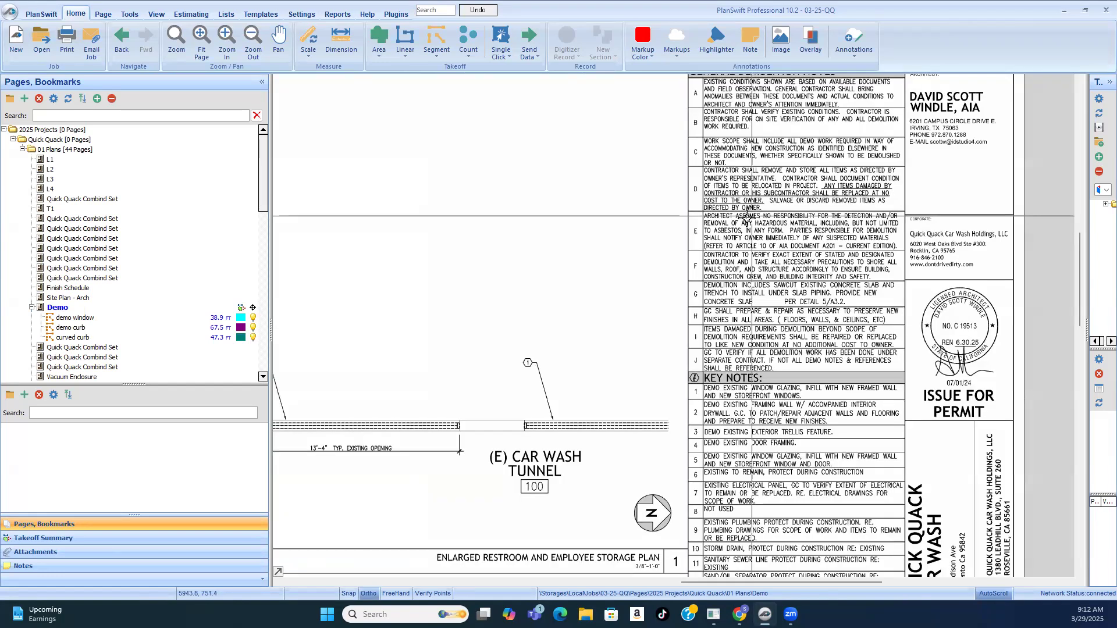
pyautogui.scroll(-2, 748, 227)
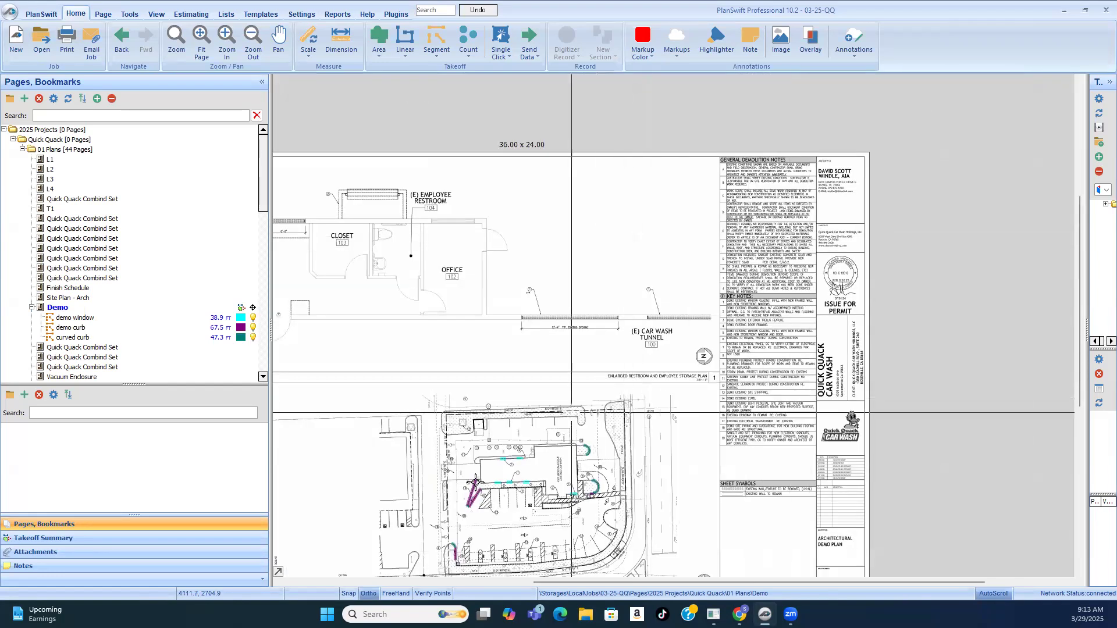
# Step: Examine the architectural demo plan around the car wash, the trellis, the parking stalls and the vacuum area against the key notes
pyautogui.scroll(5, 475, 483)
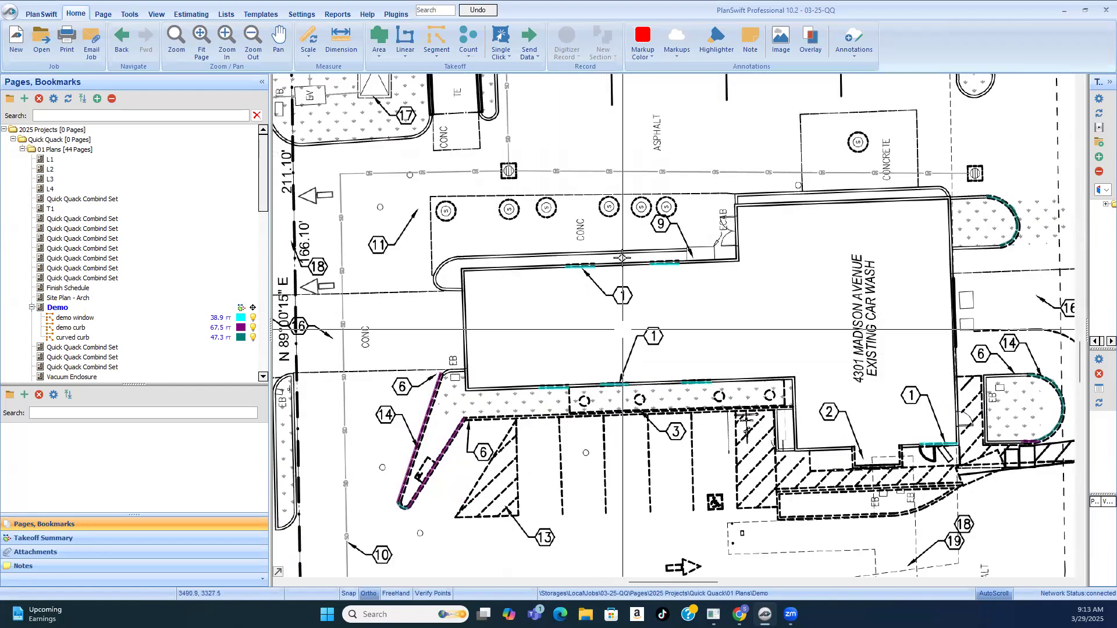
pyautogui.scroll(2, 622, 258)
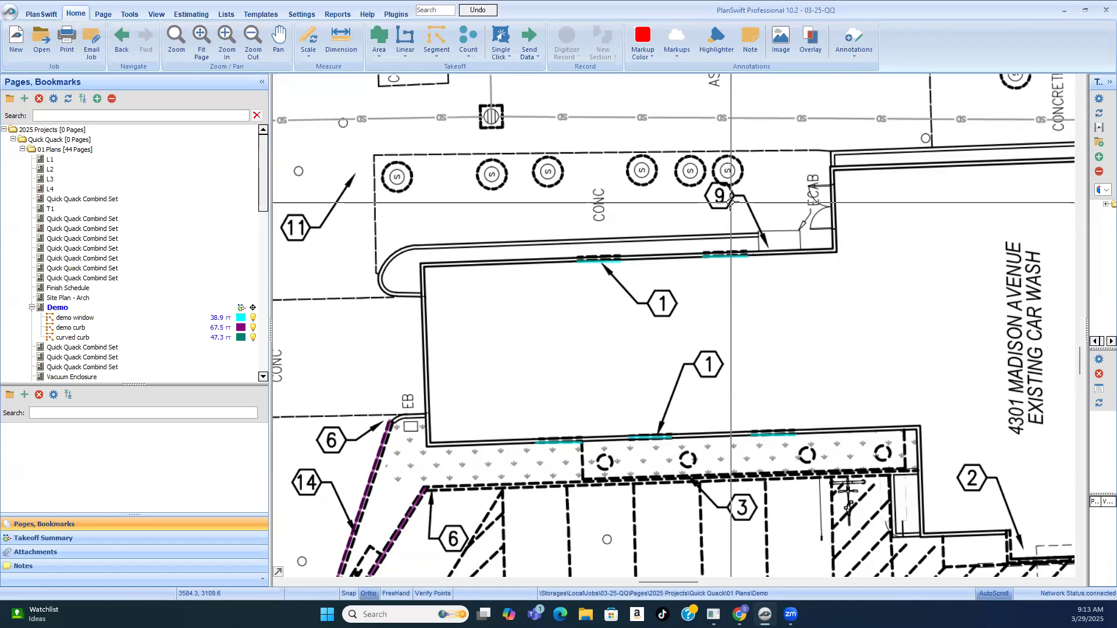
pyautogui.scroll(-5, 668, 247)
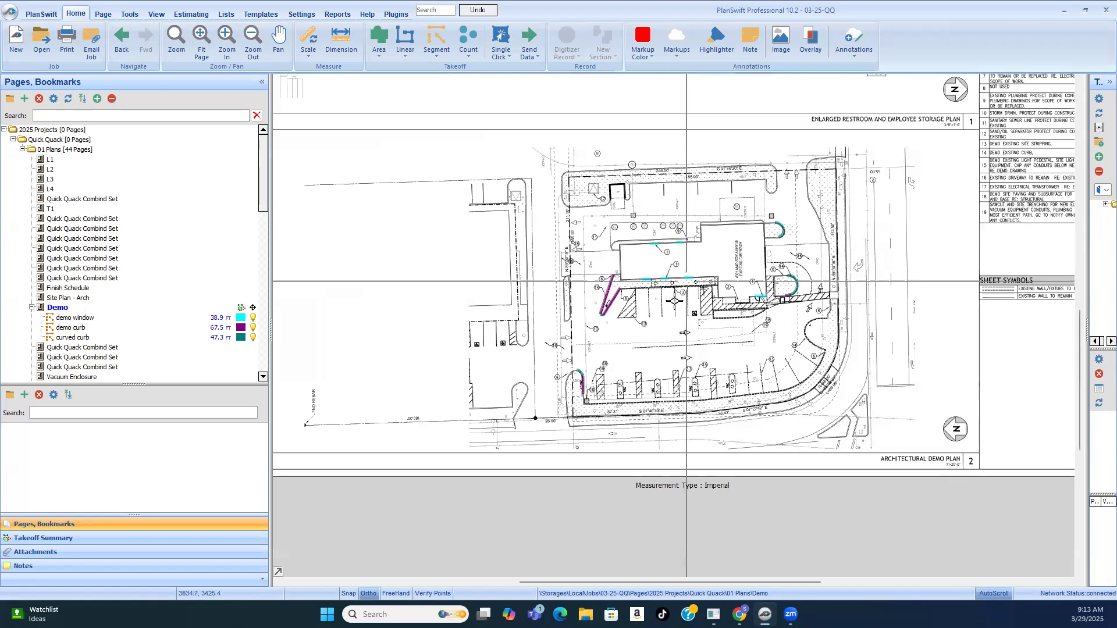
pyautogui.scroll(4, 669, 267)
pyautogui.scroll(1, 671, 271)
pyautogui.scroll(1, 670, 271)
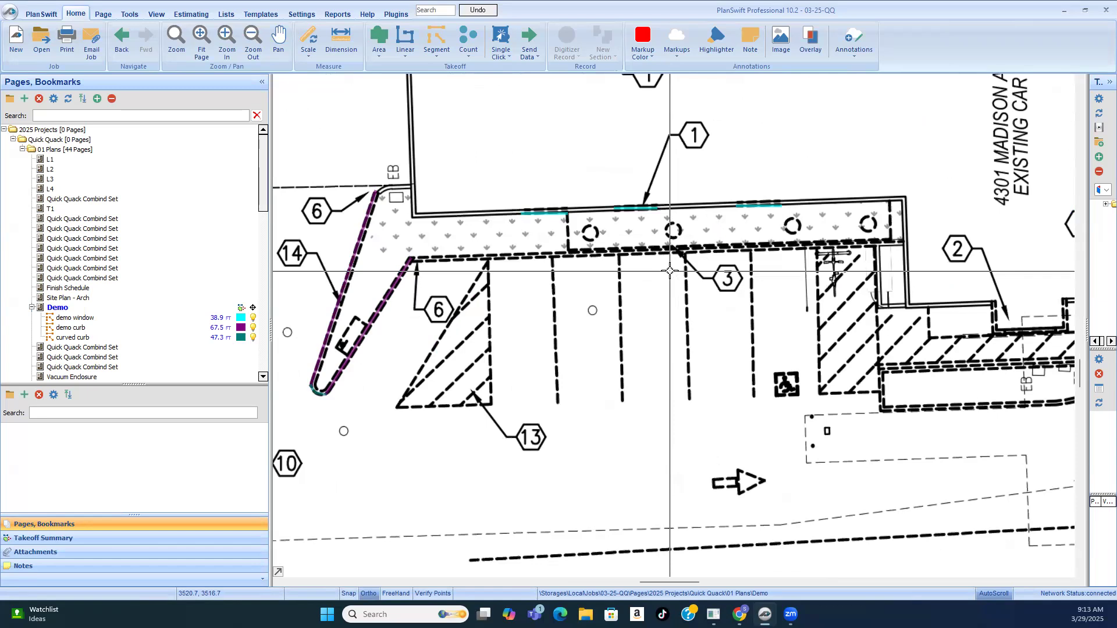
pyautogui.scroll(-4, 671, 271)
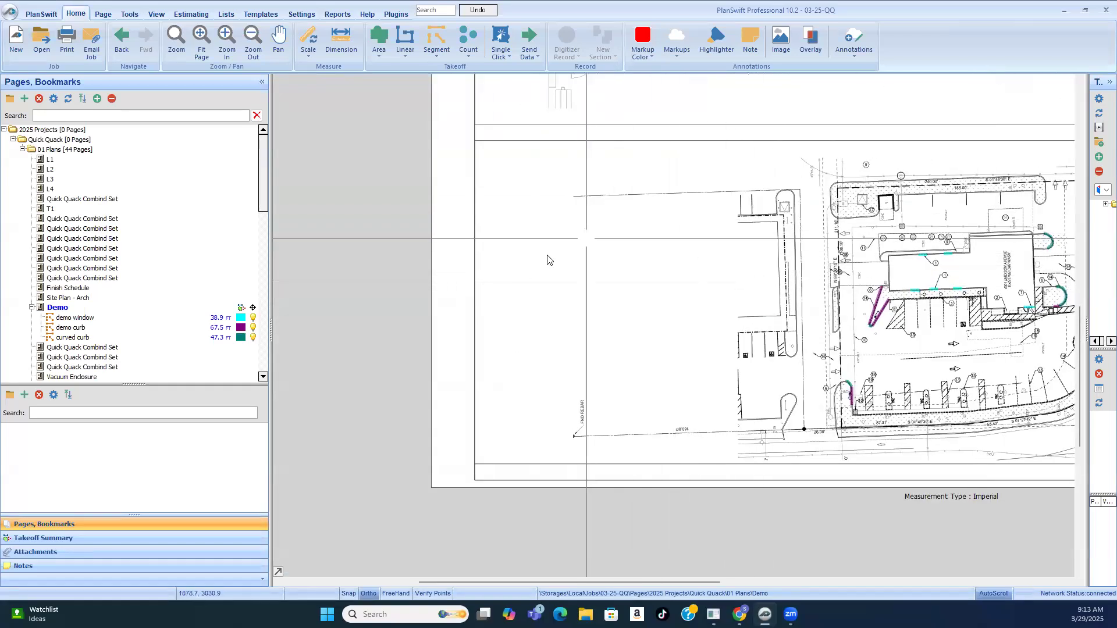
pyautogui.scroll(4, 780, 331)
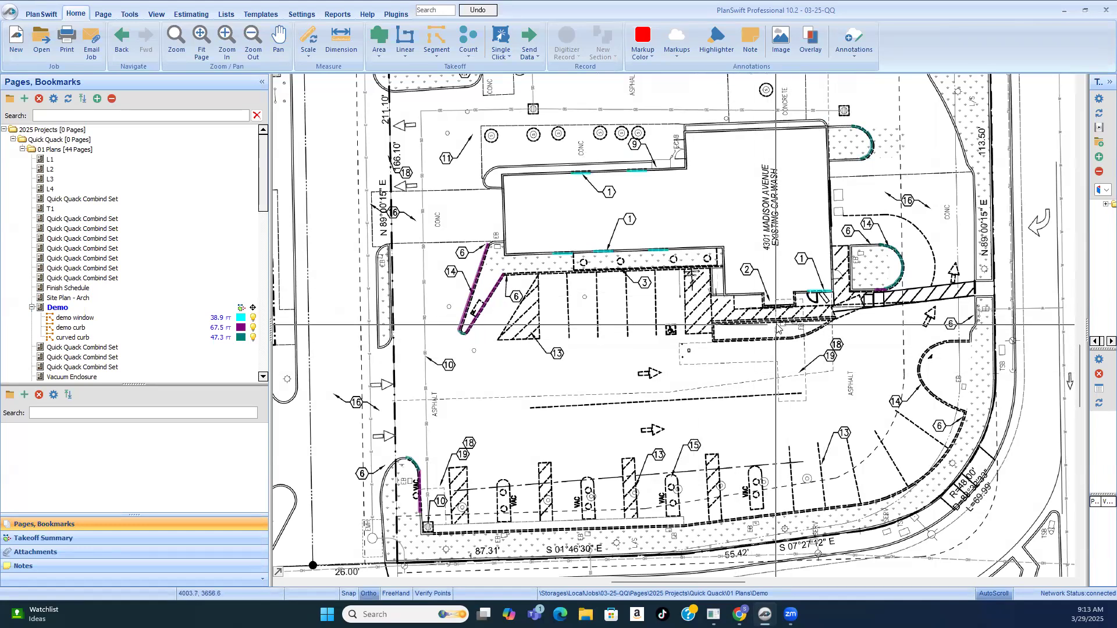
pyautogui.scroll(-3, 776, 325)
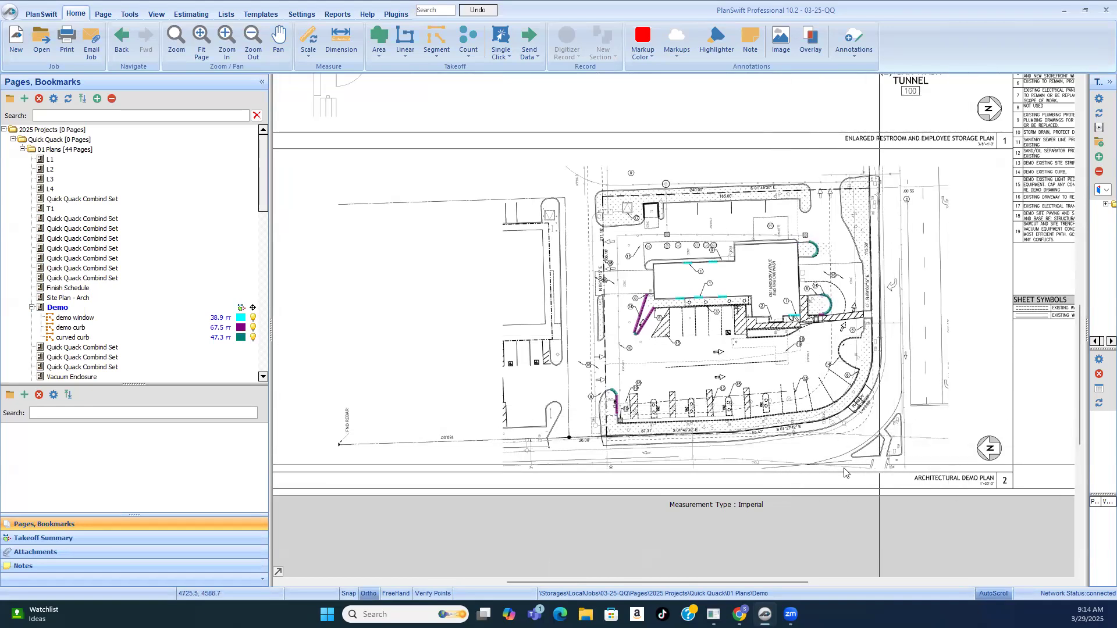
pyautogui.scroll(-1, 844, 431)
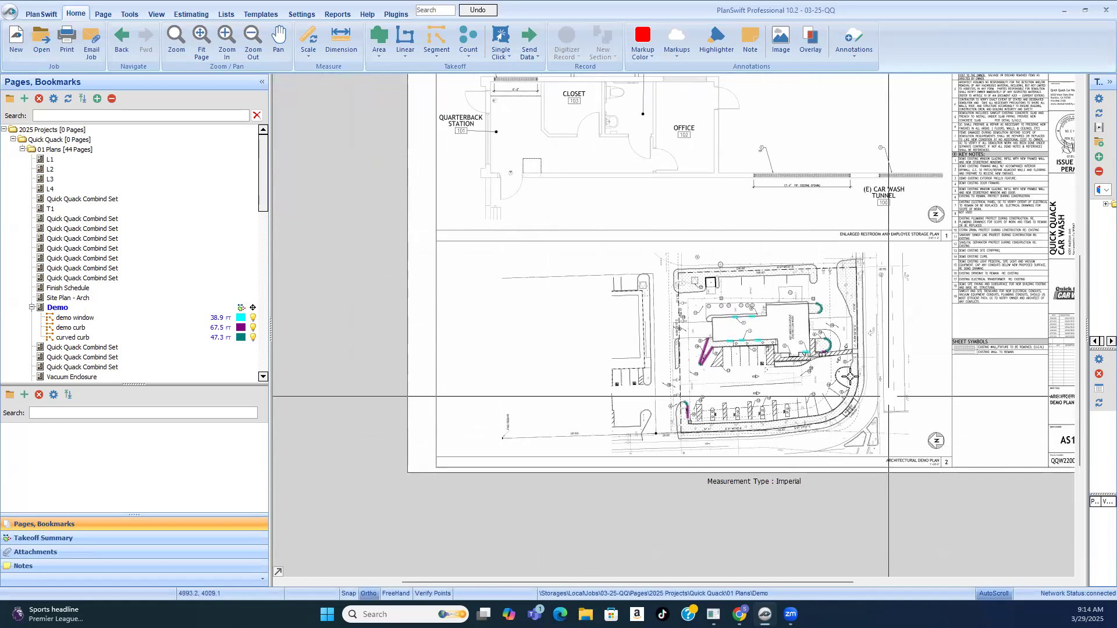
# Step: Check the windows tagged with note 1 along the car wash's long walls on the architectural demo plan
pyautogui.scroll(3, 783, 352)
pyautogui.scroll(3, 733, 320)
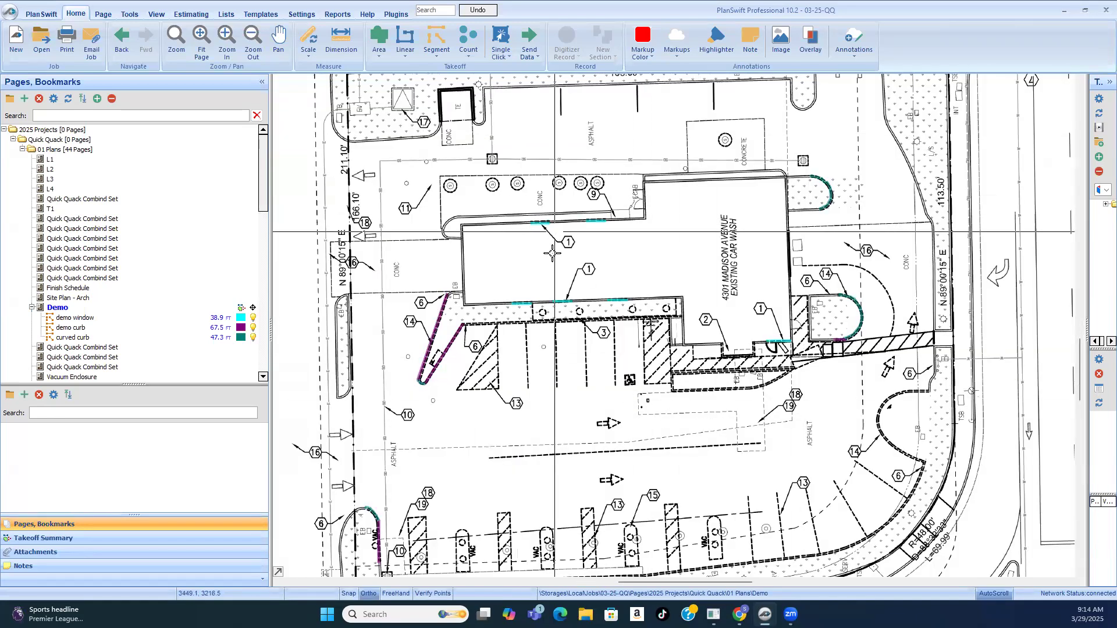
pyautogui.scroll(1, 549, 211)
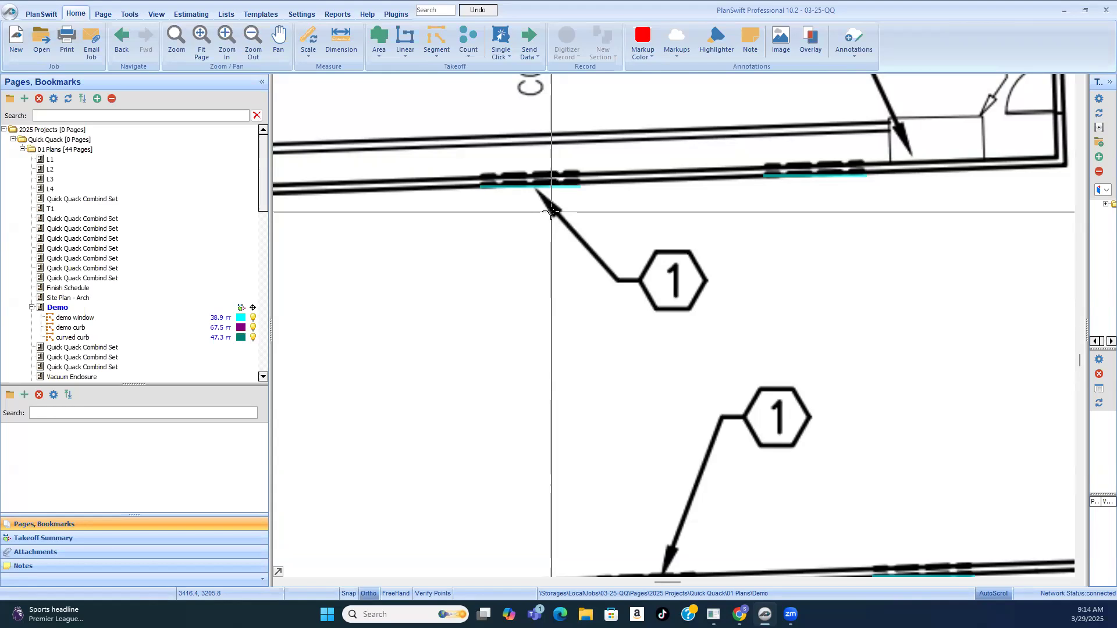
pyautogui.scroll(-5, 543, 211)
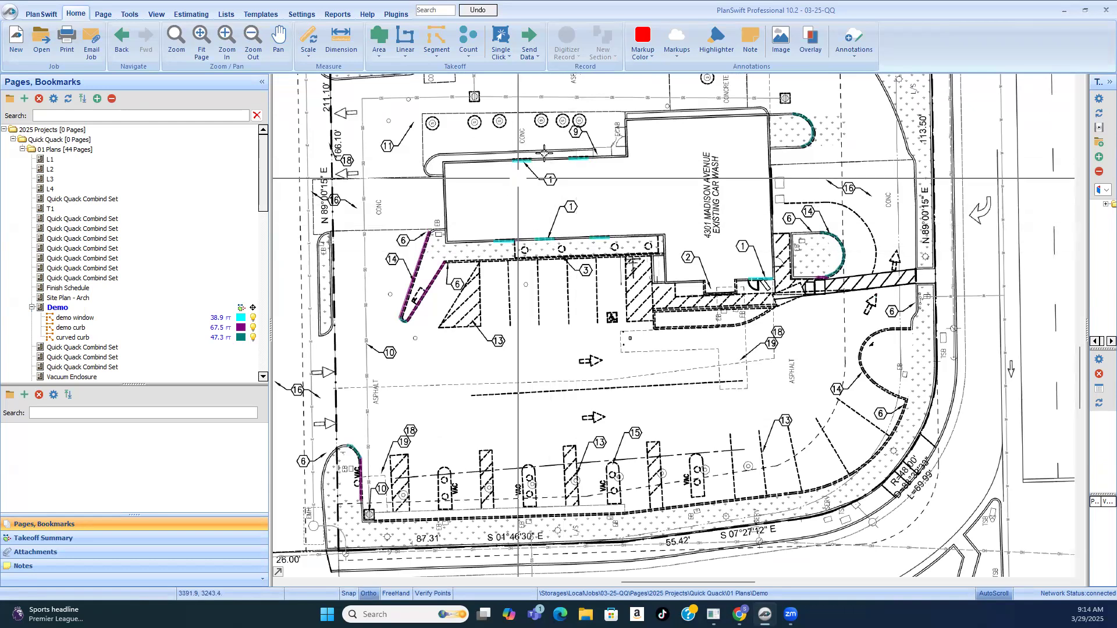
pyautogui.scroll(3, 525, 193)
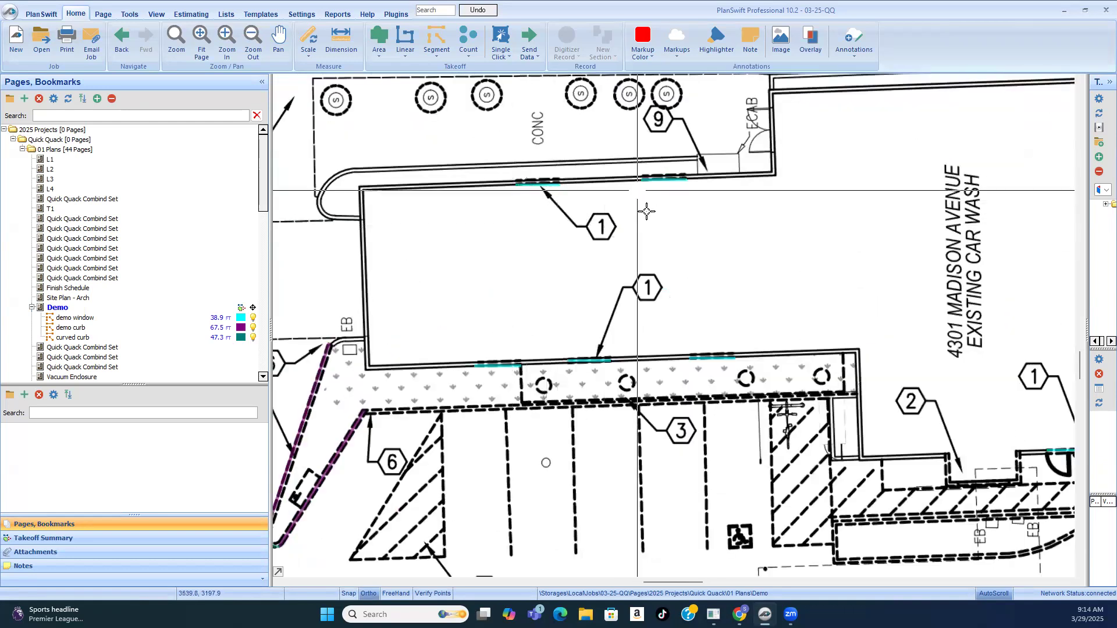
pyautogui.scroll(-1, 669, 238)
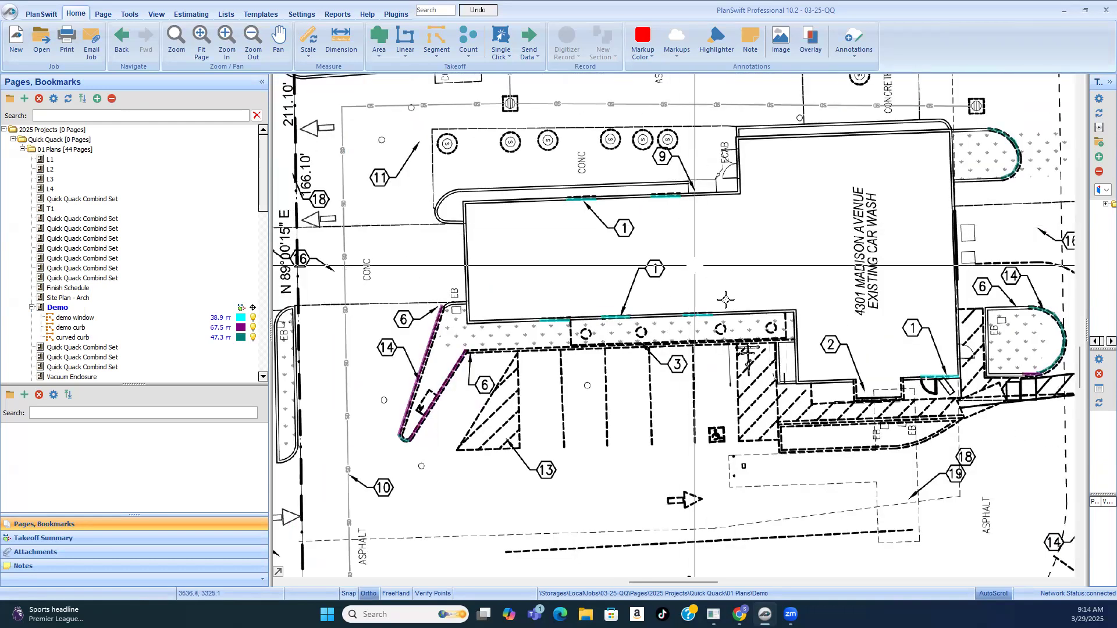
# Step: Open the Exterior Elevations page and examine the demo windows on the existing west and east side elevations
pyautogui.click(86, 259)
pyautogui.scroll(-3, 89, 271)
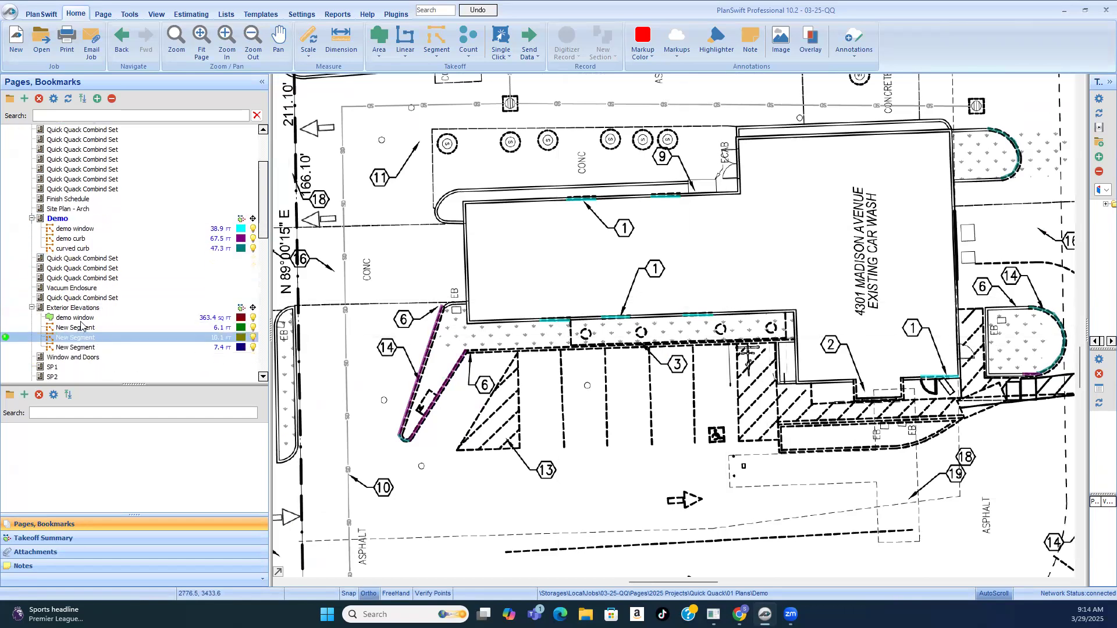
pyautogui.click(70, 308)
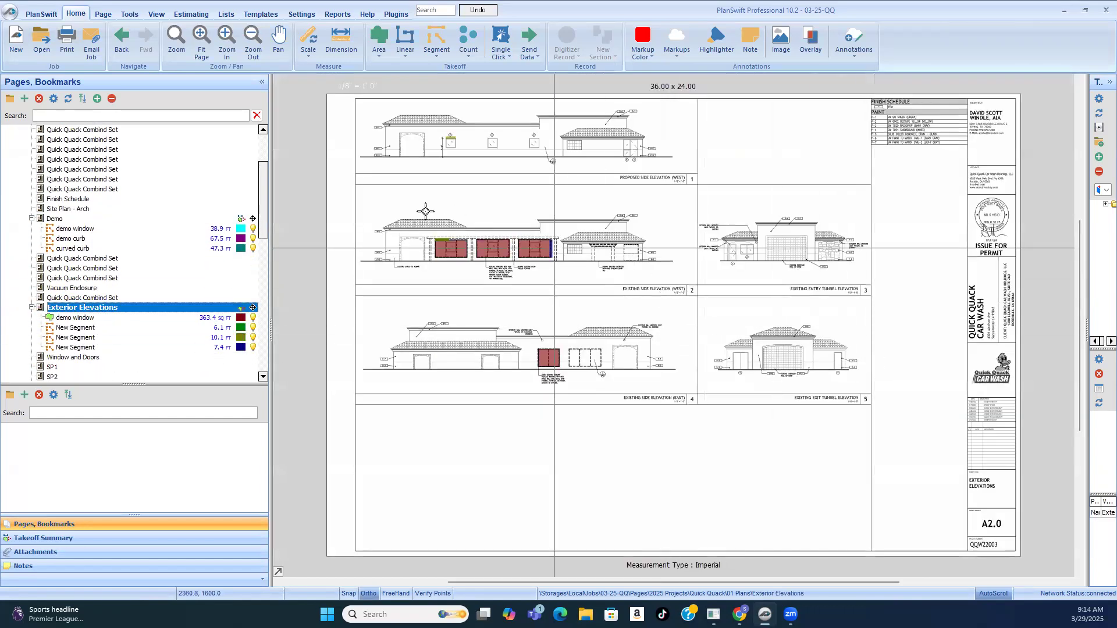
pyautogui.scroll(3, 377, 233)
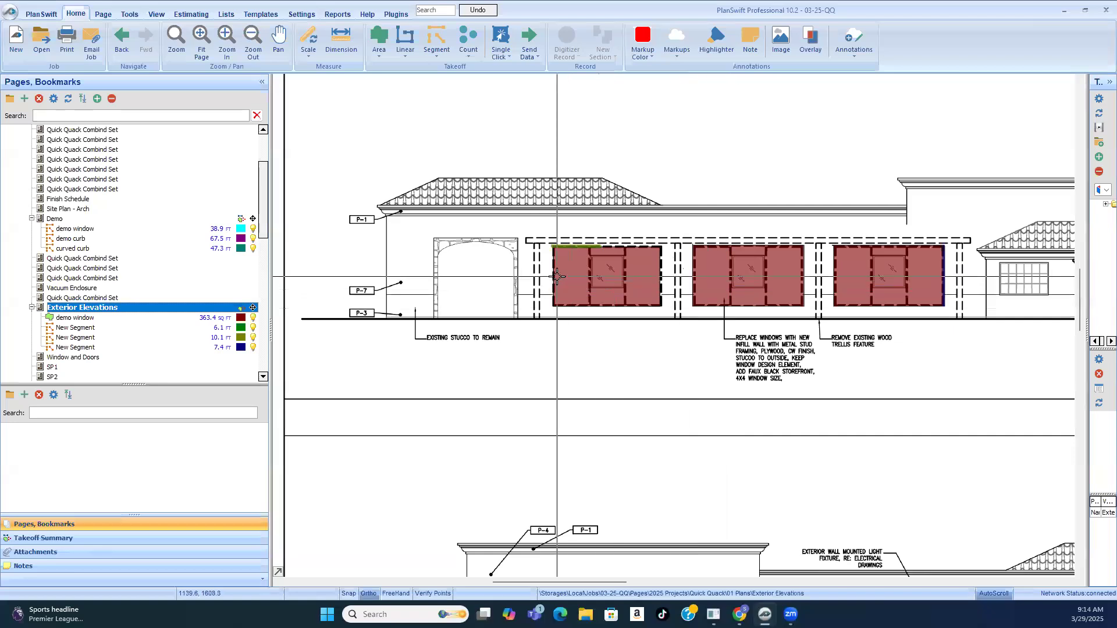
pyautogui.scroll(-1, 553, 277)
pyautogui.scroll(3, 822, 283)
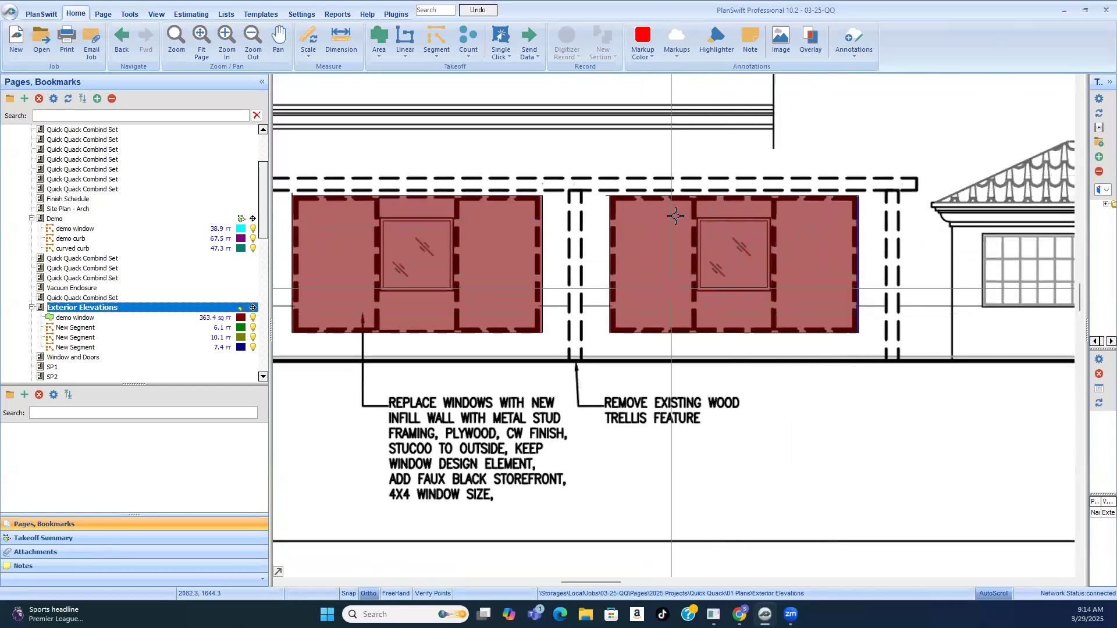
pyautogui.scroll(-3, 812, 314)
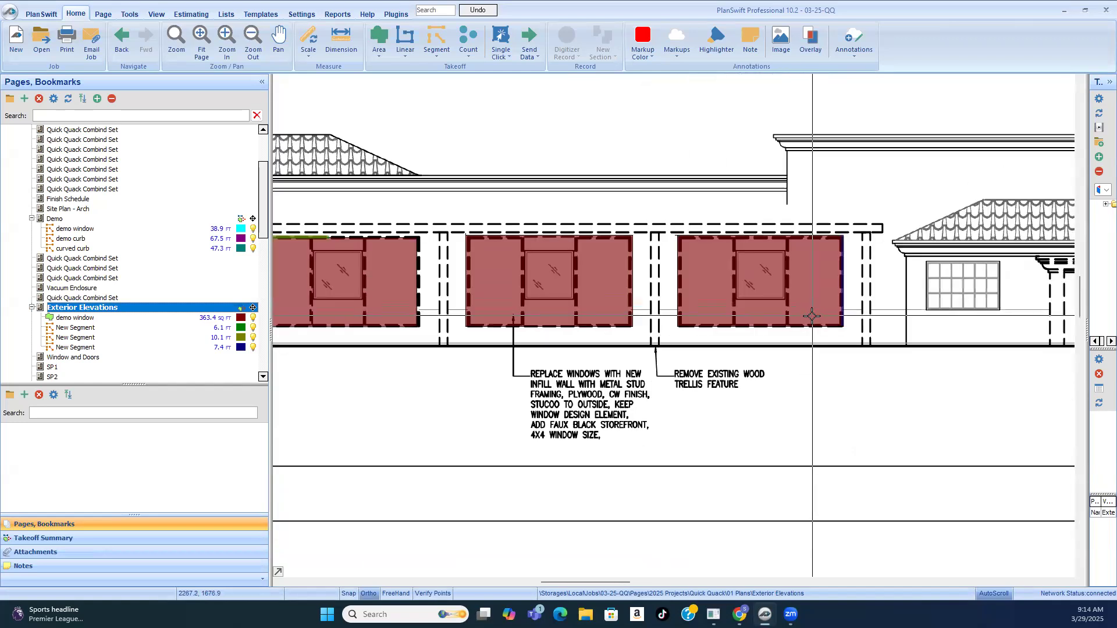
pyautogui.scroll(2, 762, 376)
pyautogui.scroll(-3, 762, 376)
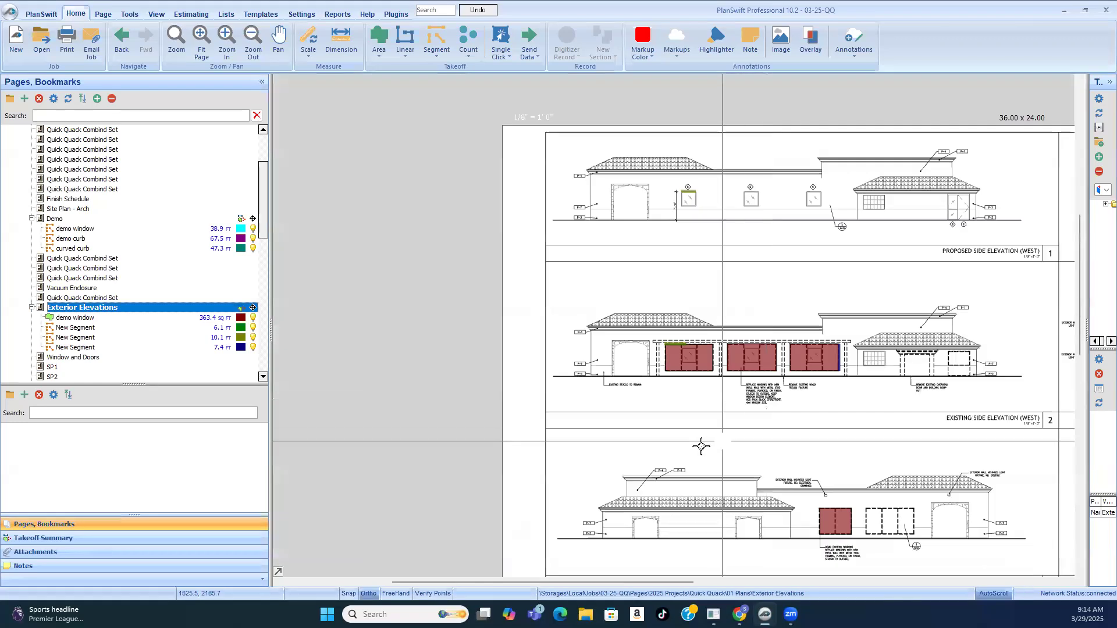
pyautogui.scroll(2, 707, 445)
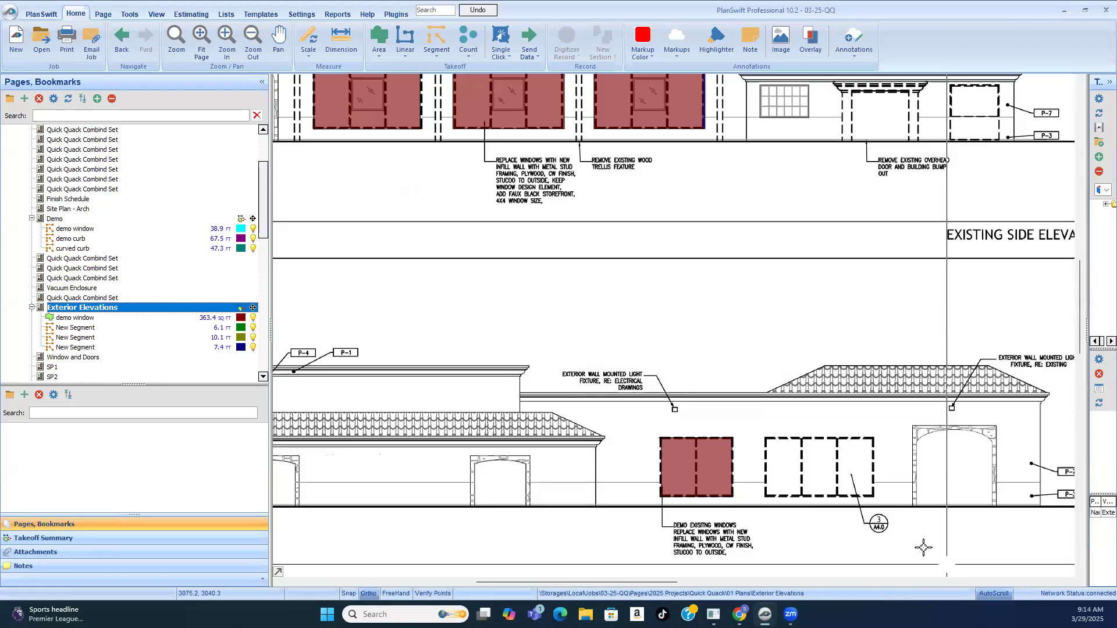
# Step: Resume the "demo window" area takeoff, trace the untraced three-panel window on the existing east elevation, about 13'3" by 7'4", and stop recording
pyautogui.click(714, 455)
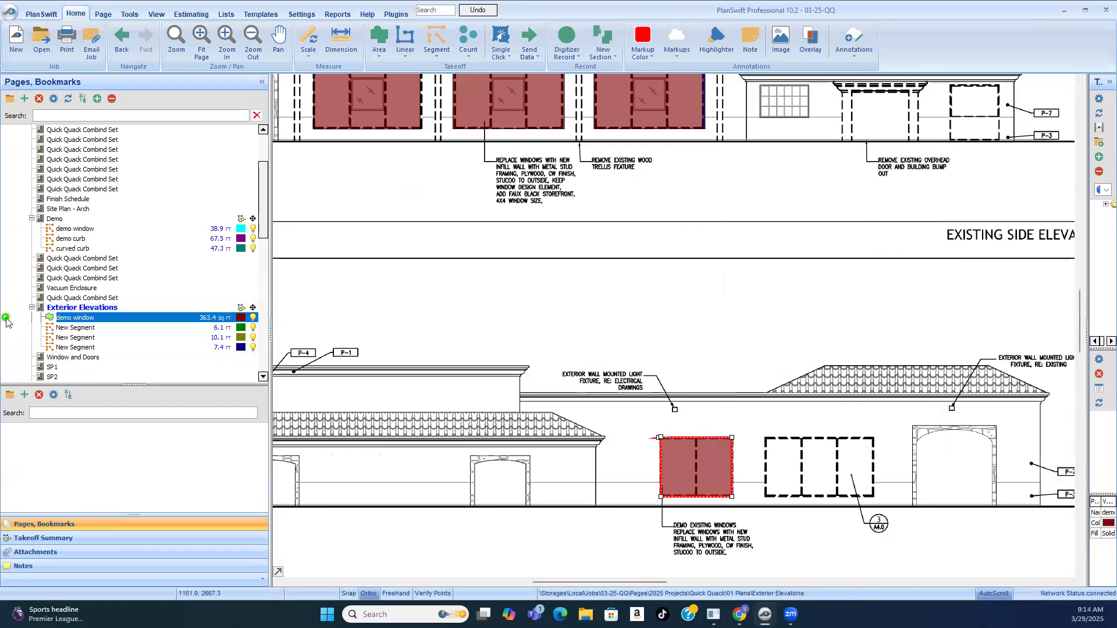
pyautogui.click(877, 524)
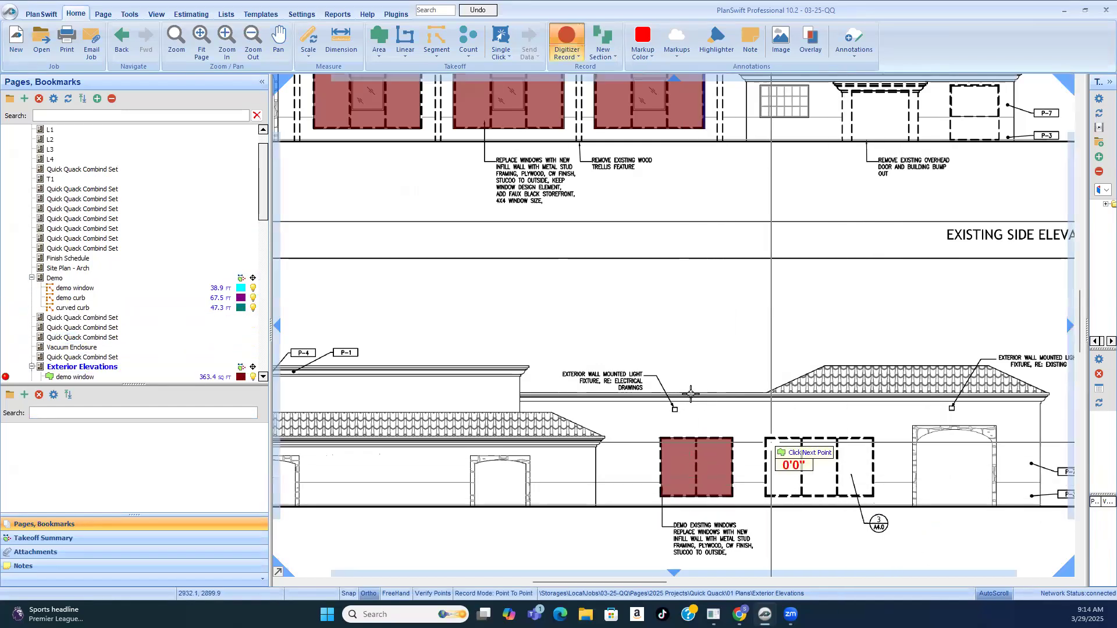
pyautogui.scroll(-2, 814, 489)
pyautogui.scroll(2, 832, 521)
pyautogui.scroll(3, 821, 496)
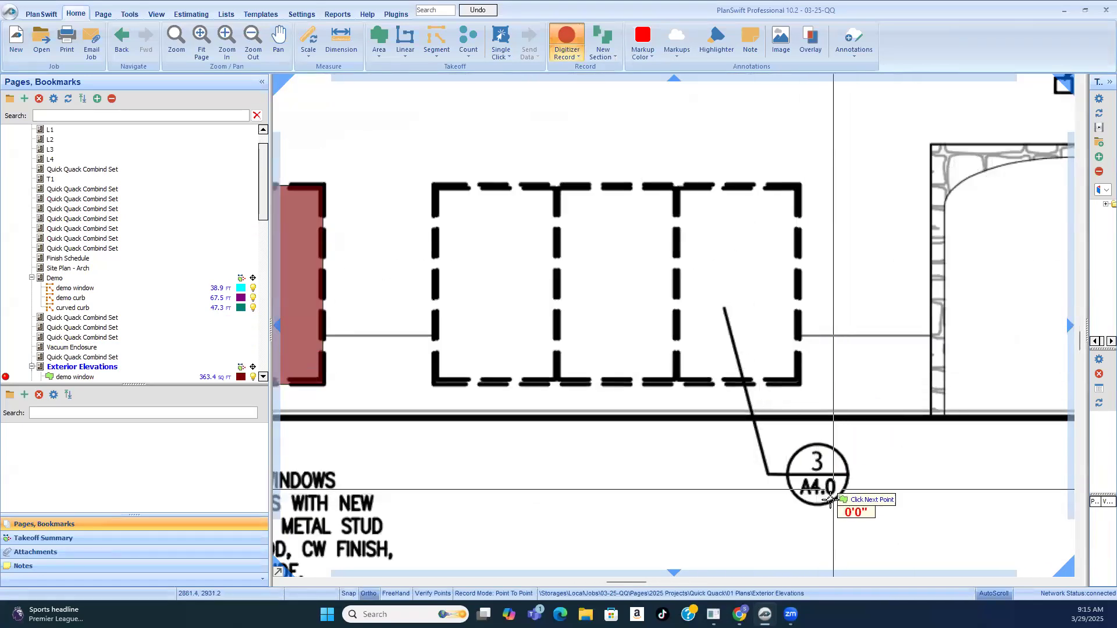
pyautogui.scroll(-2, 815, 442)
pyautogui.click(561, 275)
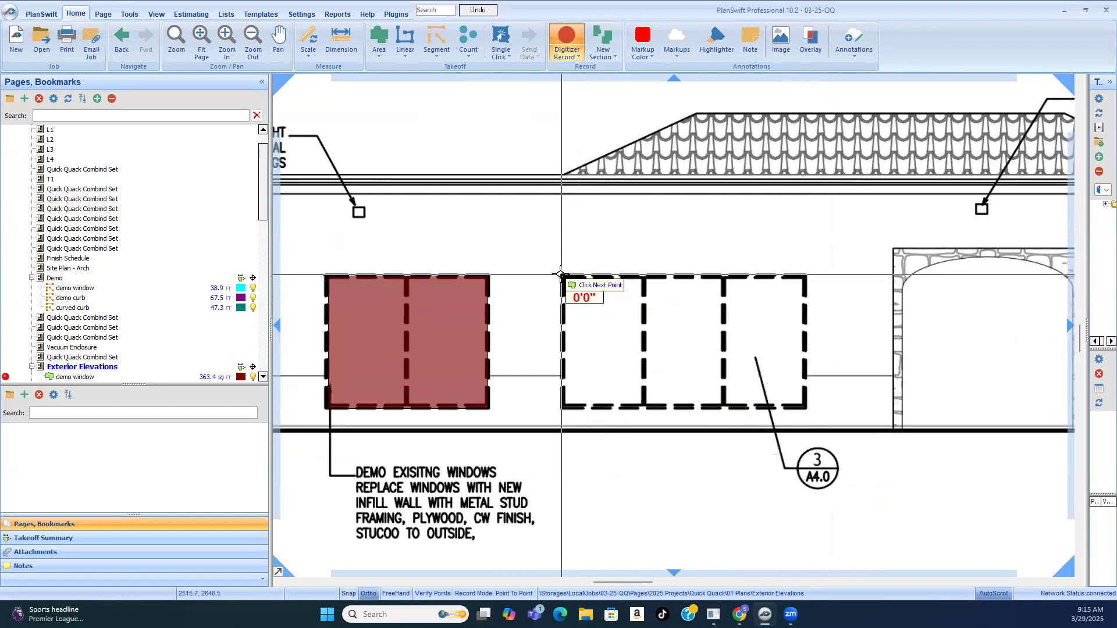
pyautogui.click(806, 276)
pyautogui.click(806, 408)
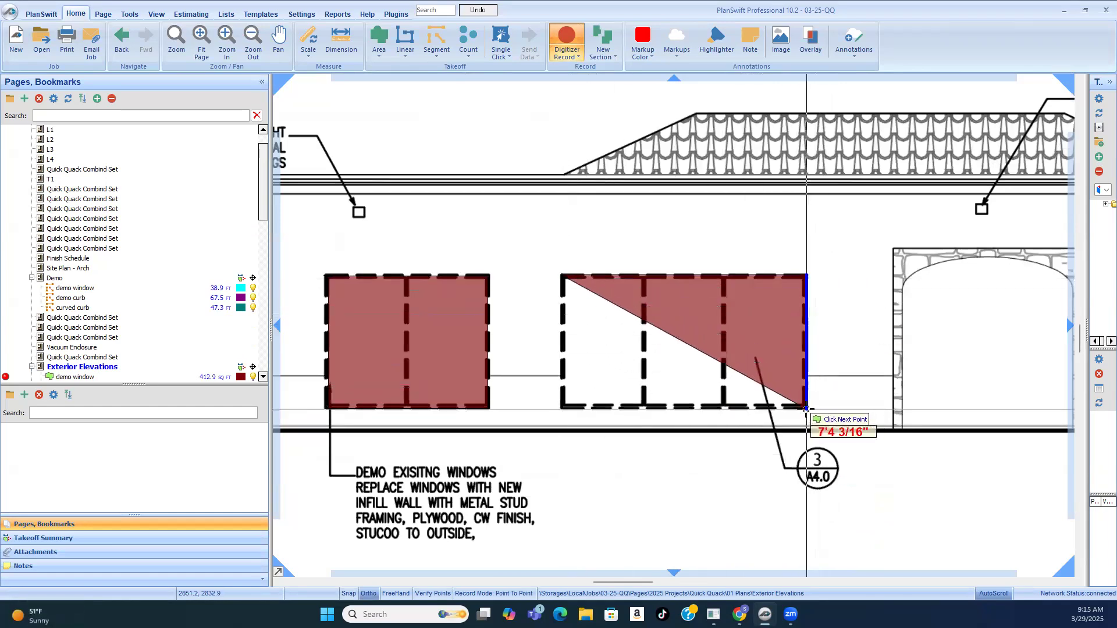
pyautogui.click(560, 408)
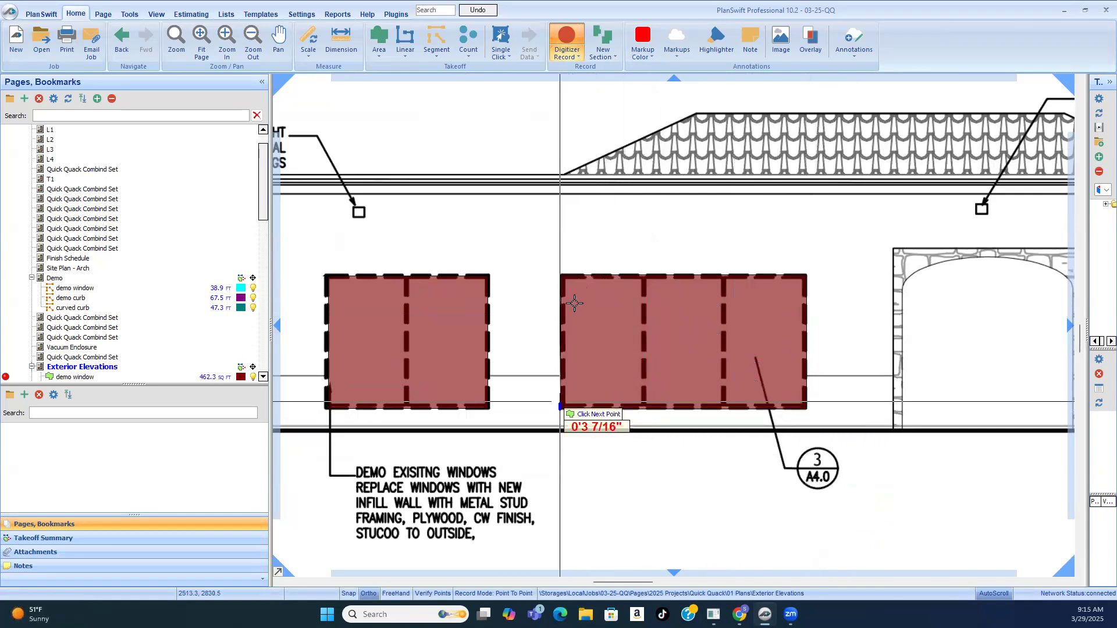
pyautogui.rightClick(560, 274)
pyautogui.click(589, 300)
# Step: Examine the existing west, east, entry tunnel and exit tunnel elevations for window demolition that is not yet traced
pyautogui.scroll(-6, 803, 425)
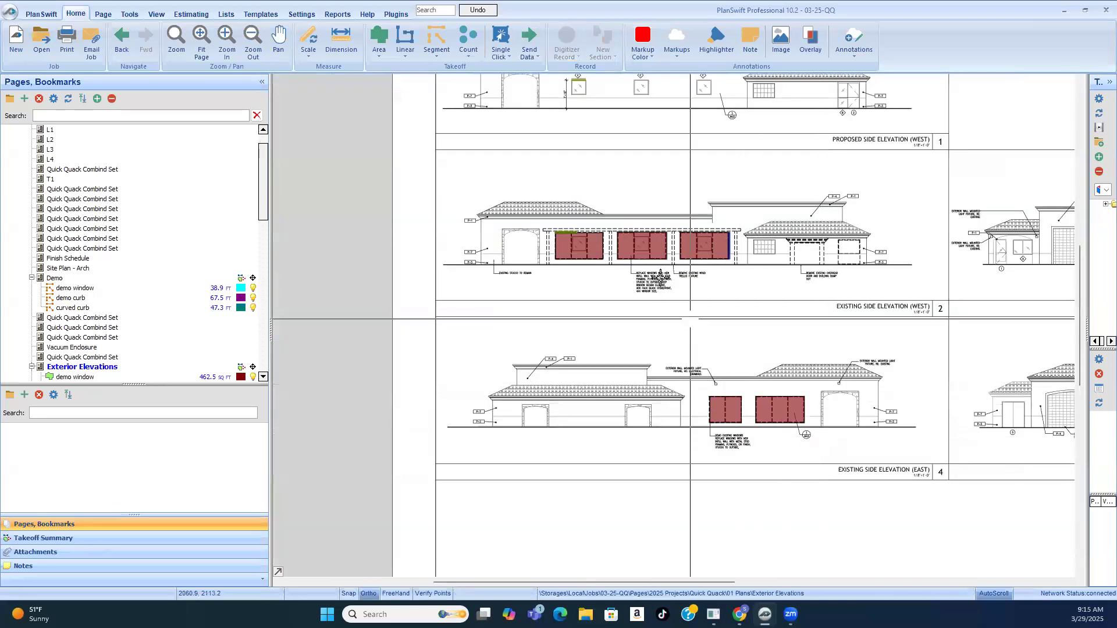
pyautogui.scroll(-2, 710, 381)
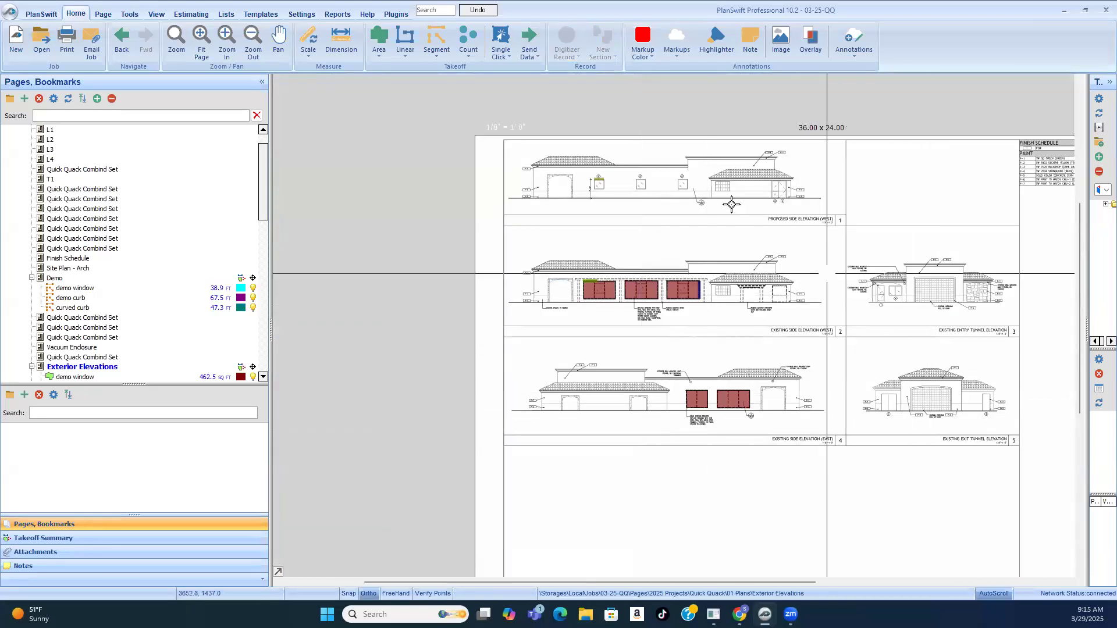
pyautogui.scroll(6, 732, 205)
pyautogui.scroll(-4, 774, 245)
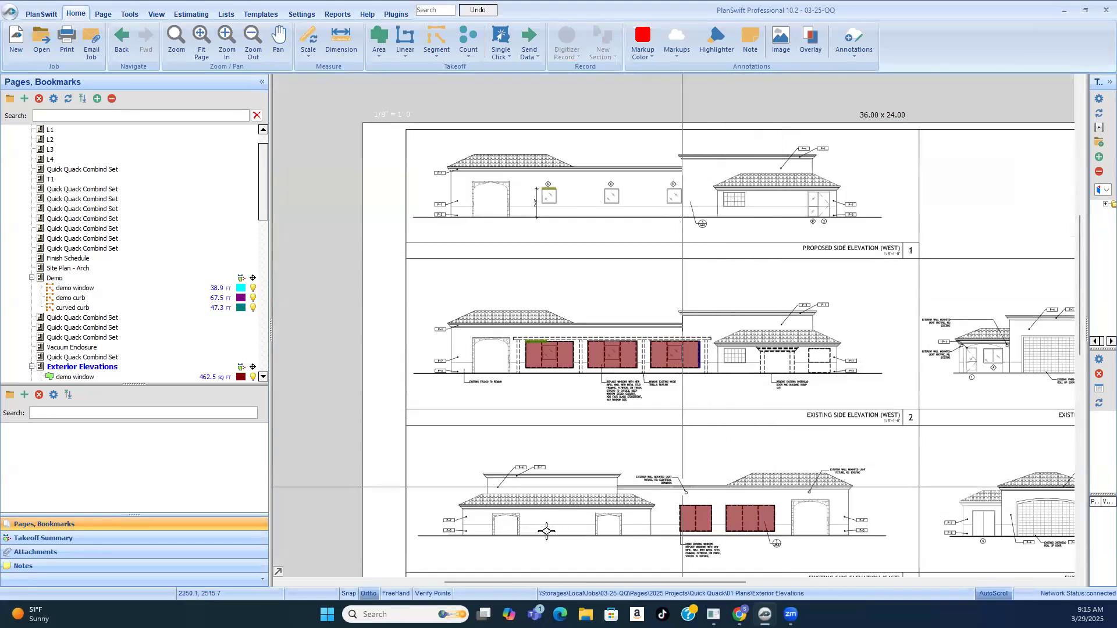
pyautogui.scroll(5, 1016, 533)
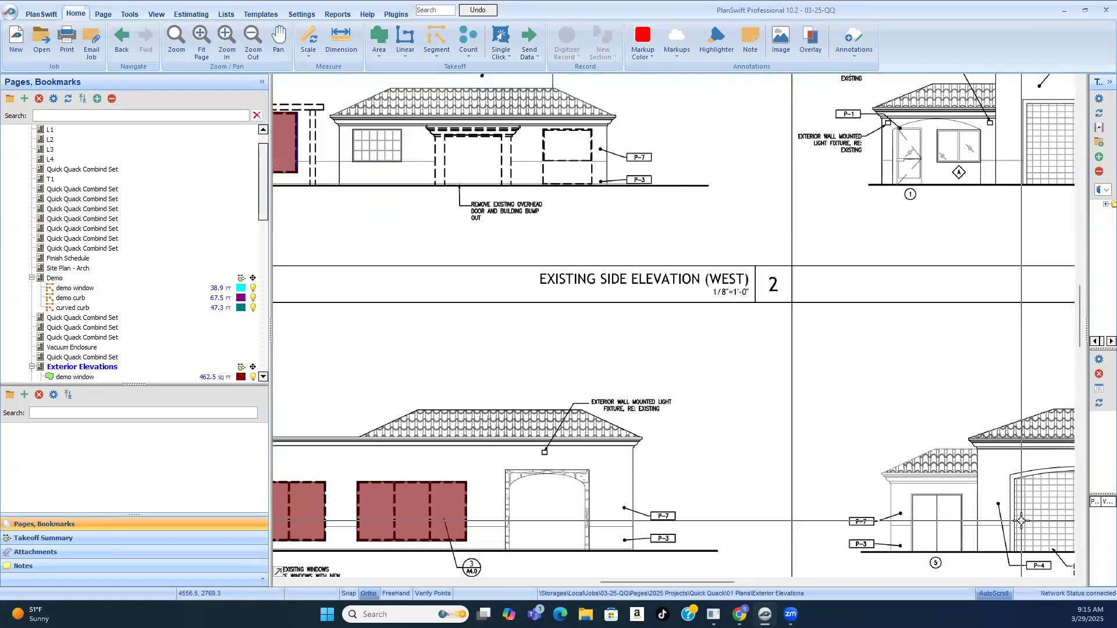
pyautogui.scroll(-4, 959, 506)
pyautogui.scroll(2, 936, 491)
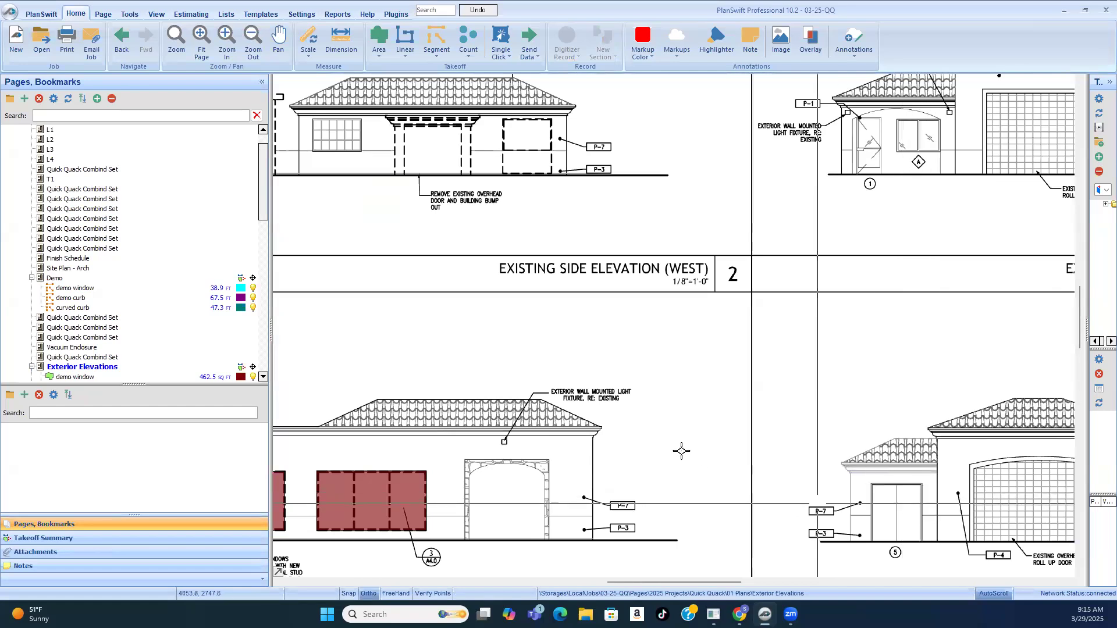
pyautogui.scroll(-5, 863, 329)
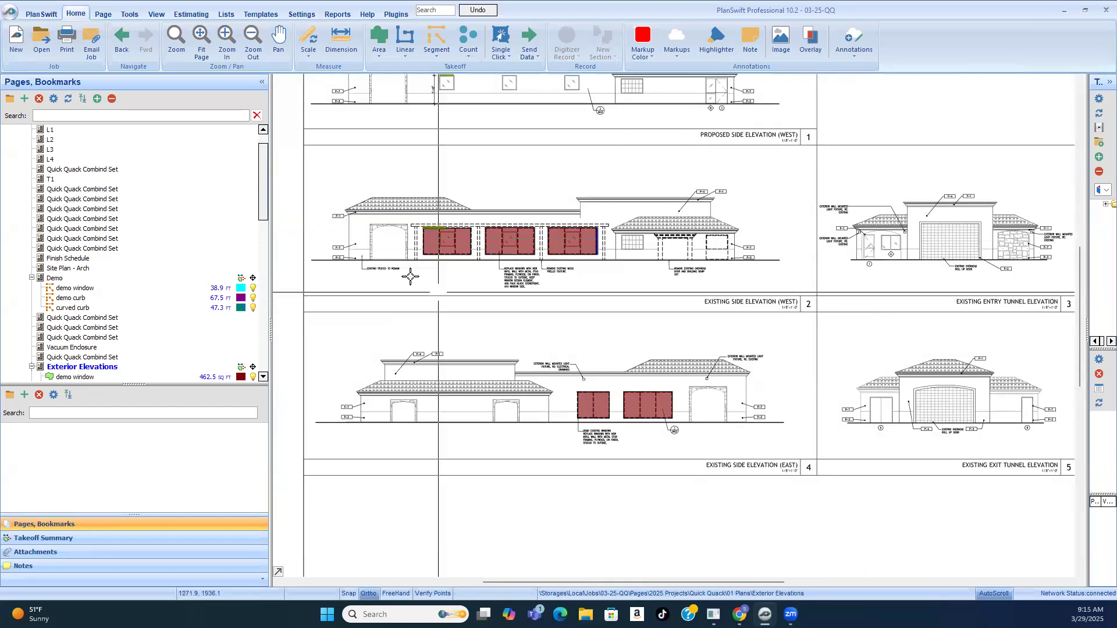
# Step: Create a new area takeoff named "infill" with a solid green fill for the existing west elevation's windows
pyautogui.scroll(2, 431, 256)
pyautogui.scroll(1, 431, 256)
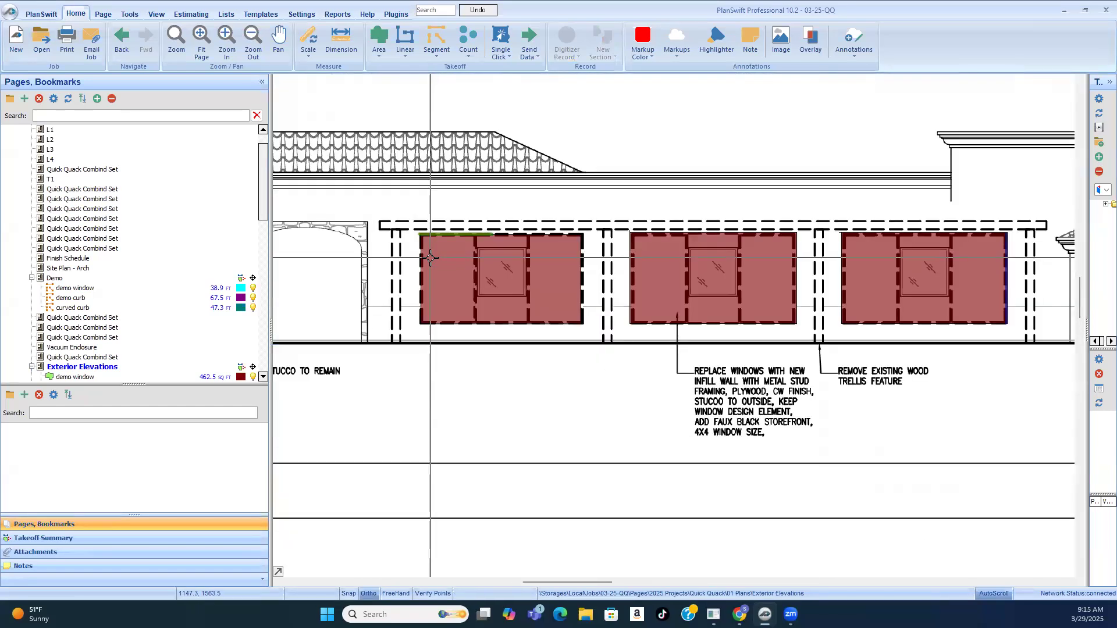
pyautogui.click(379, 45)
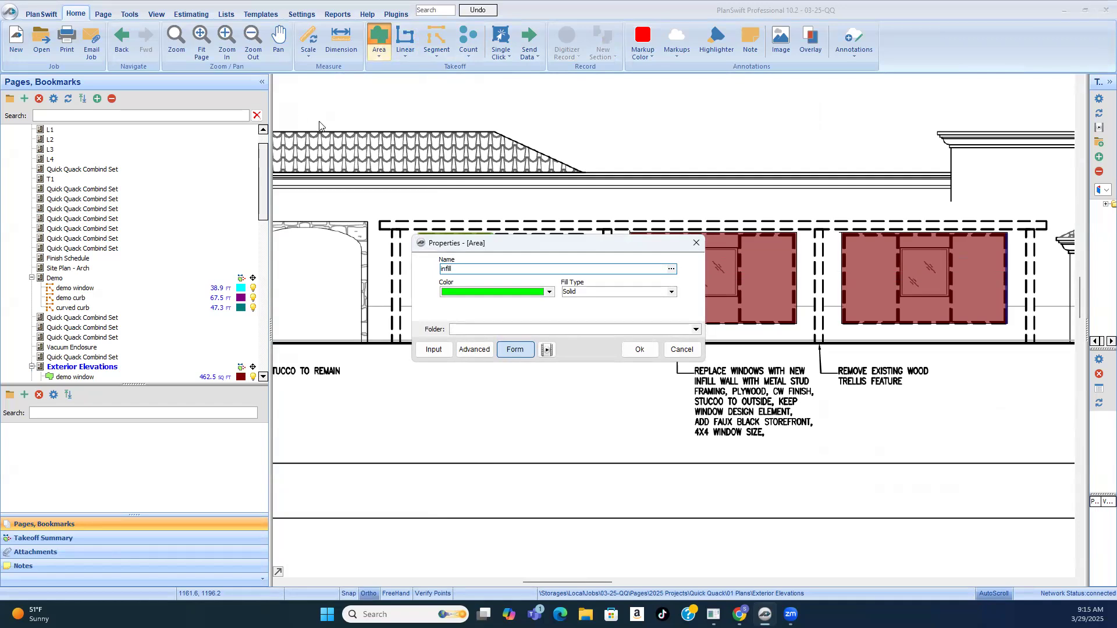
pyautogui.click(640, 350)
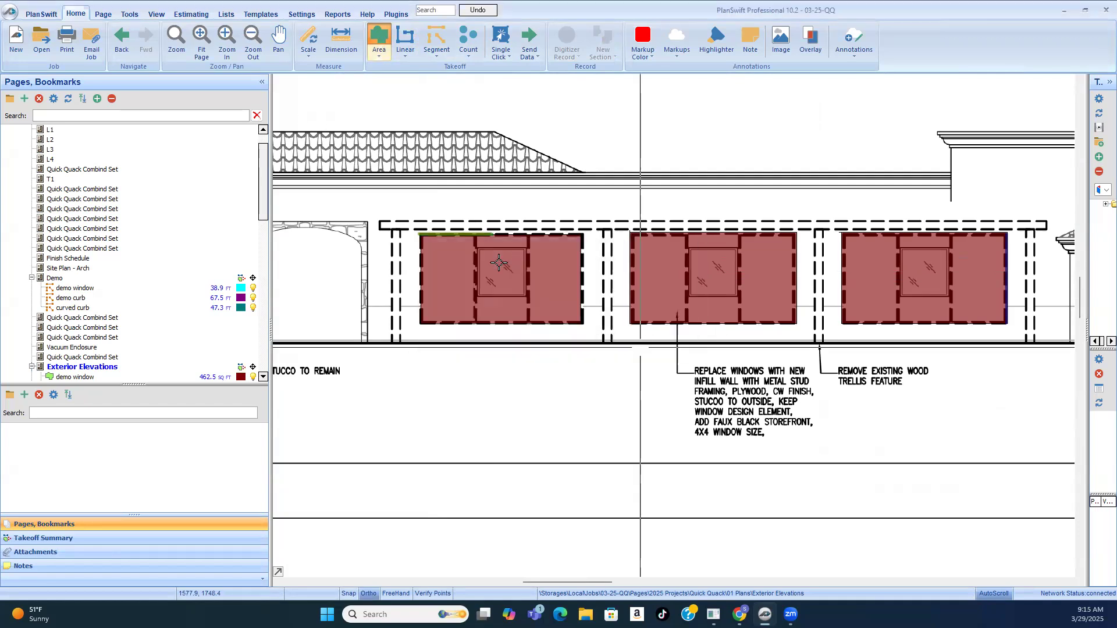
# Step: Start the infill outline at the leftmost west elevation demo window, tracing its top edge, about 13'5" long, and its right side
pyautogui.scroll(3, 448, 252)
pyautogui.click(402, 193)
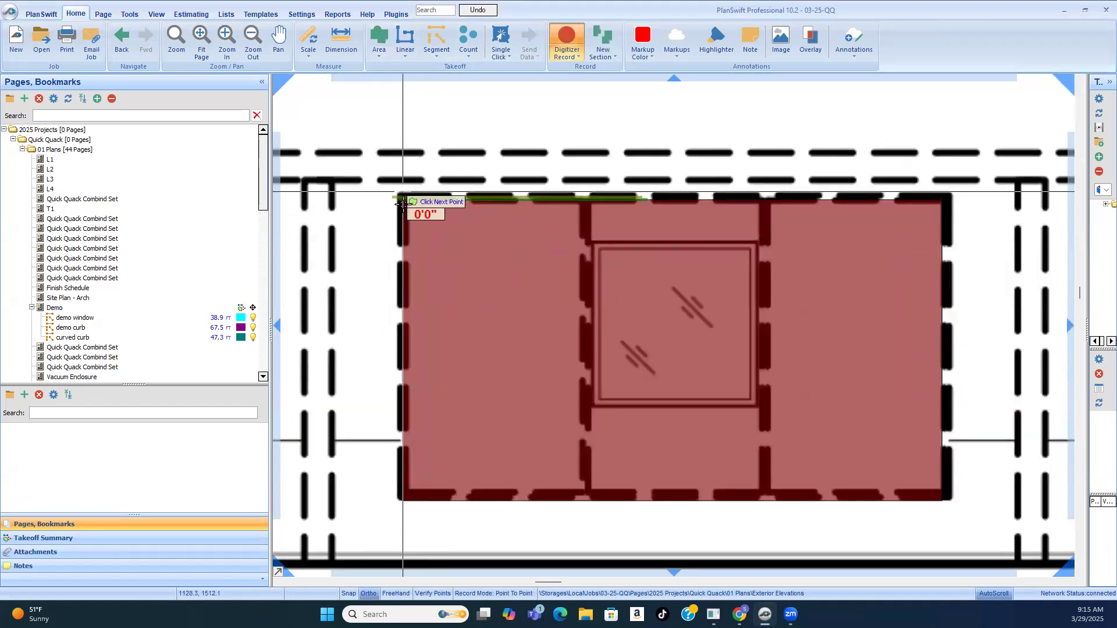
pyautogui.scroll(-3, 402, 195)
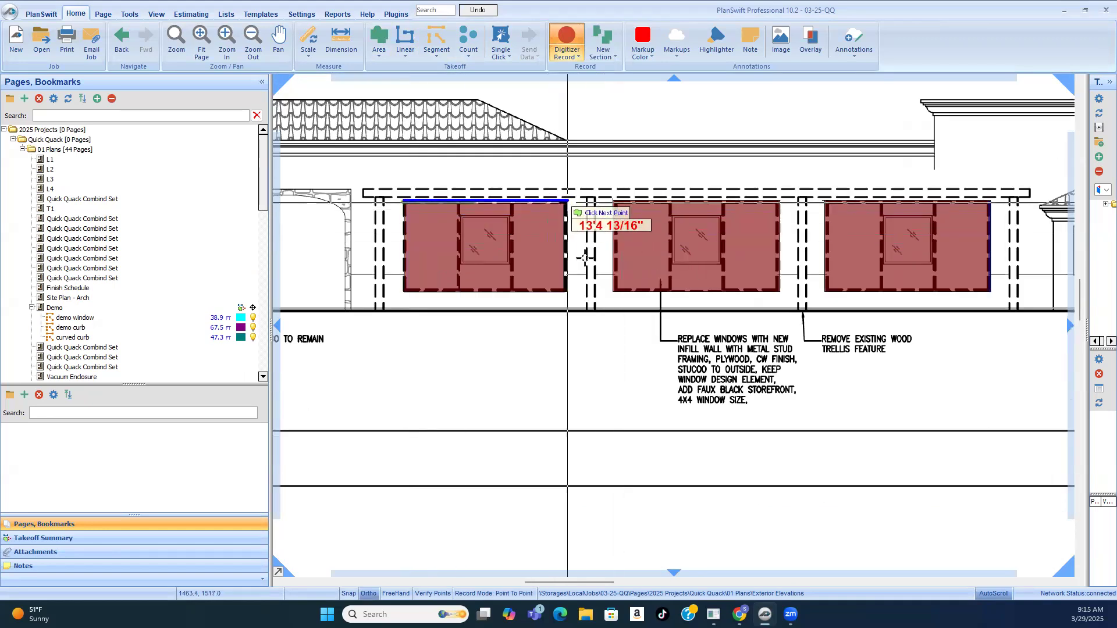
pyautogui.click(567, 200)
pyautogui.click(566, 293)
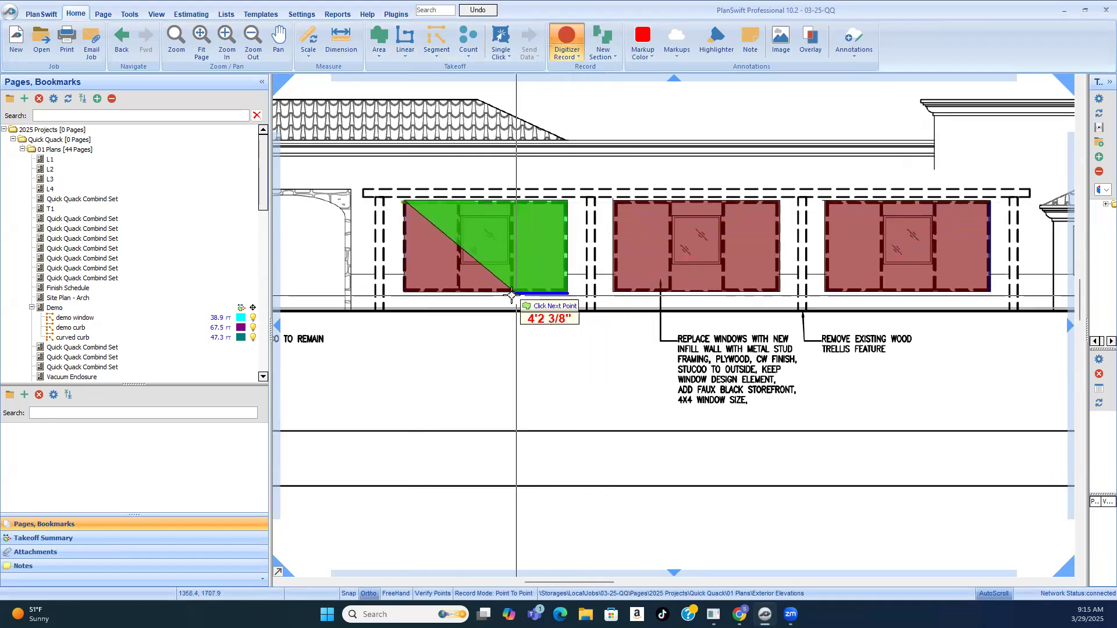
# Step: Route the leftmost window's infill outline around the 4x4 window in its centre panel, close it about 7'6" high, and stop recording
pyautogui.click(512, 222)
pyautogui.click(511, 220)
pyautogui.click(462, 220)
pyautogui.click(460, 263)
pyautogui.click(511, 263)
pyautogui.click(510, 293)
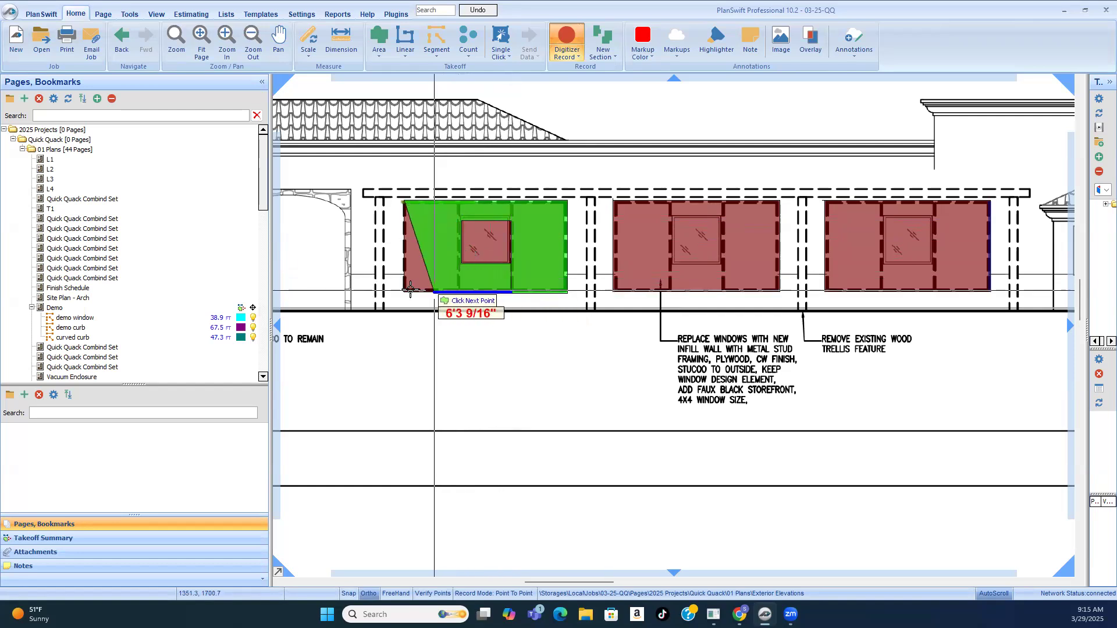
pyautogui.click(403, 200)
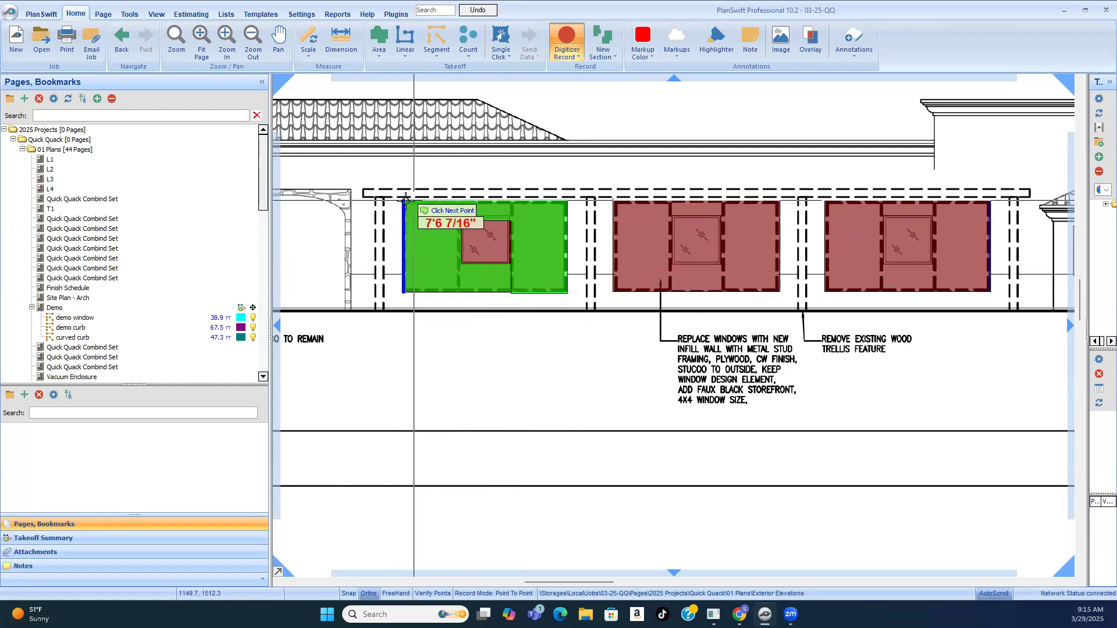
pyautogui.rightClick(426, 226)
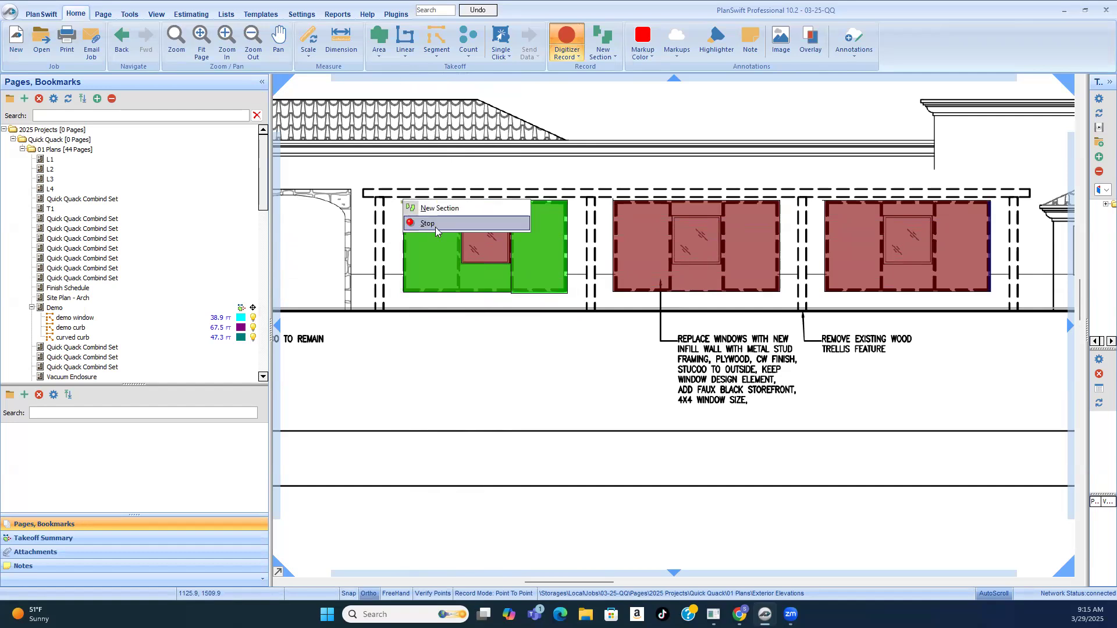
pyautogui.click(427, 224)
# Step: Resume the "infill" takeoff and trace the middle west elevation window's top edge, about 13'10" long, and its right side
pyautogui.scroll(-2, 588, 323)
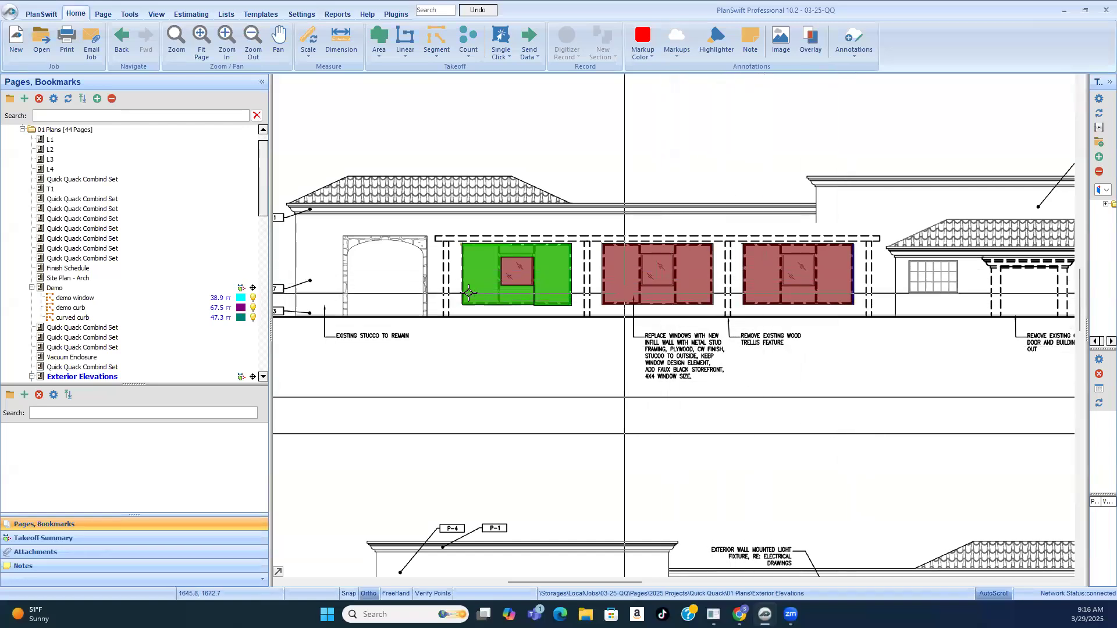
pyautogui.scroll(3, 517, 268)
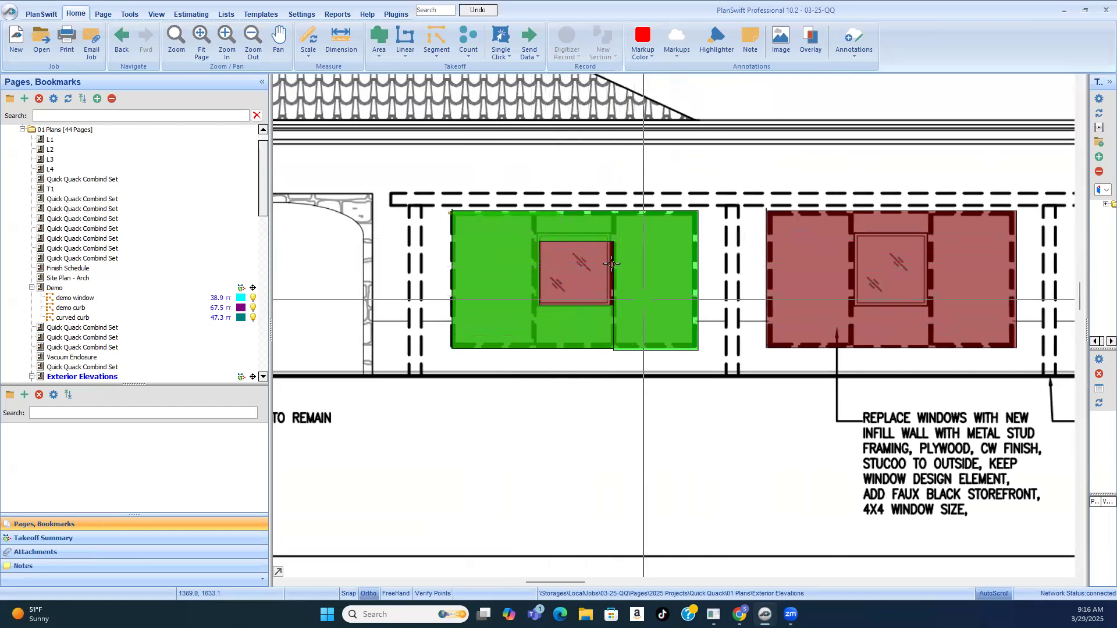
pyautogui.scroll(-3, 569, 235)
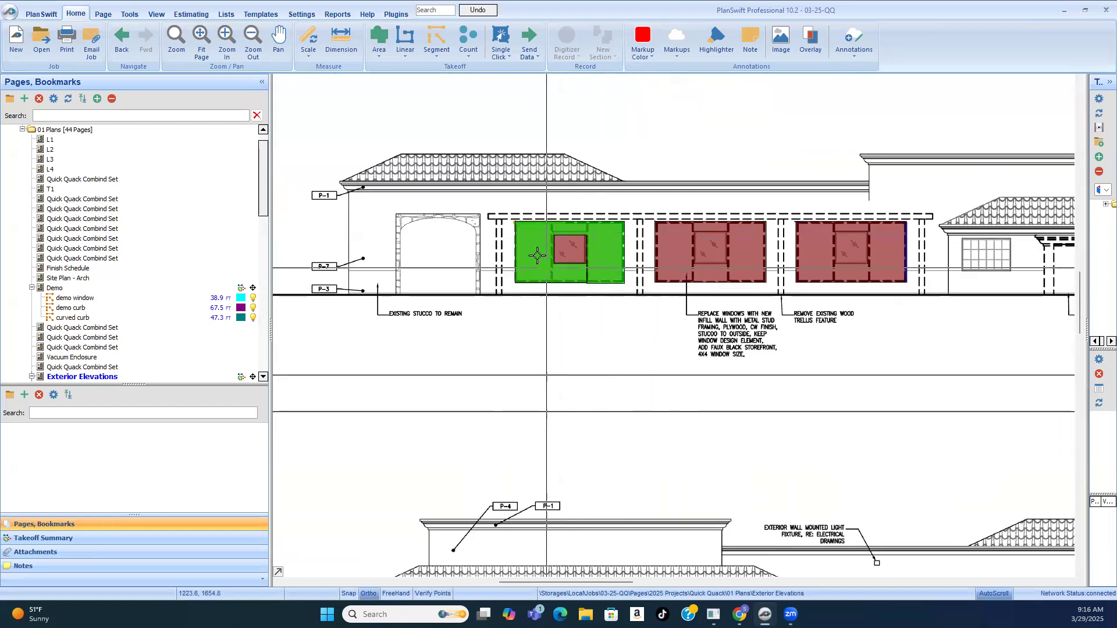
pyautogui.click(518, 279)
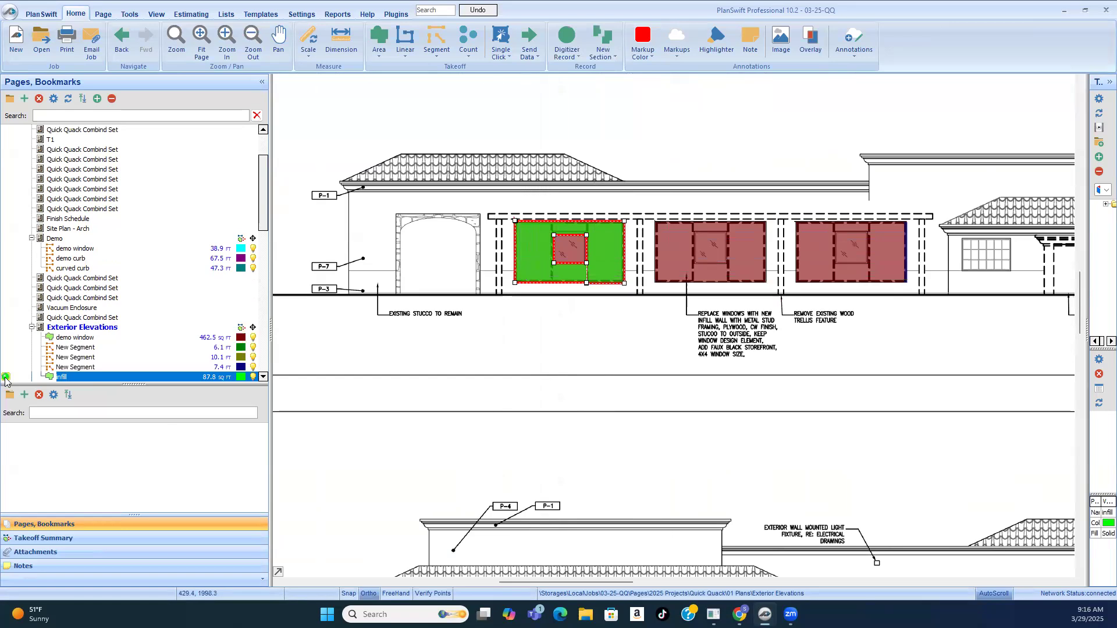
pyautogui.press('r')
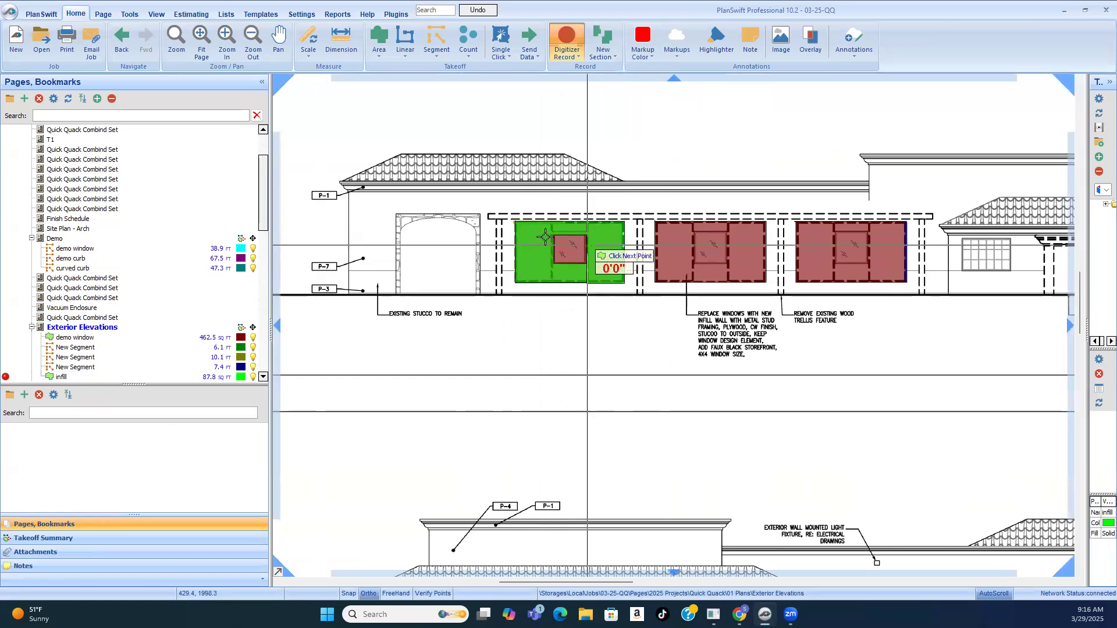
pyautogui.scroll(3, 558, 239)
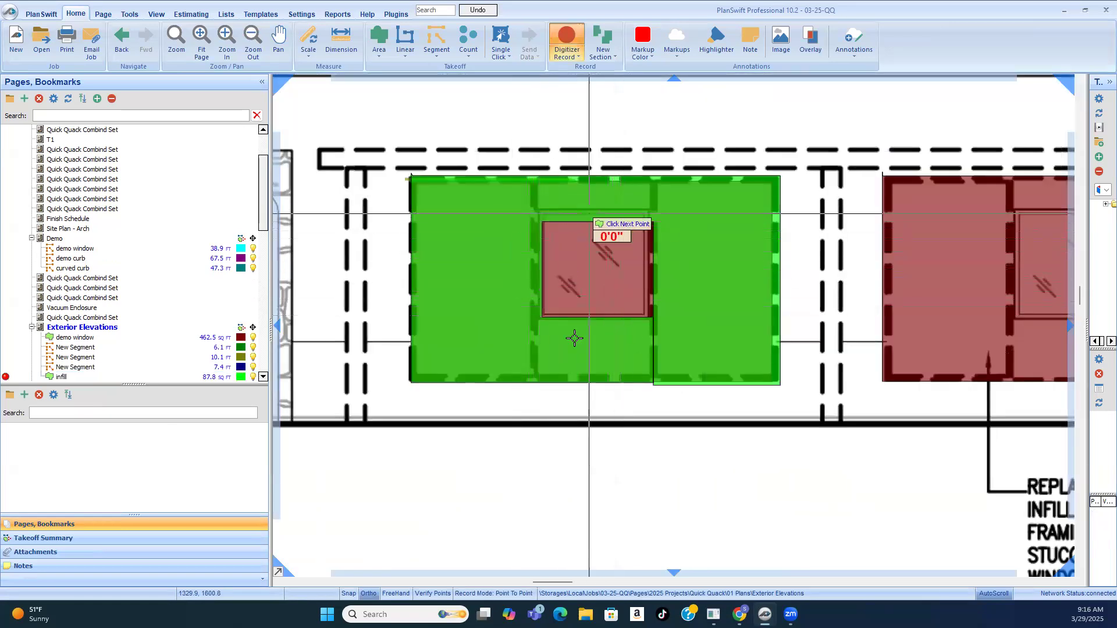
pyautogui.scroll(-3, 474, 317)
pyautogui.scroll(2, 592, 249)
pyautogui.click(579, 251)
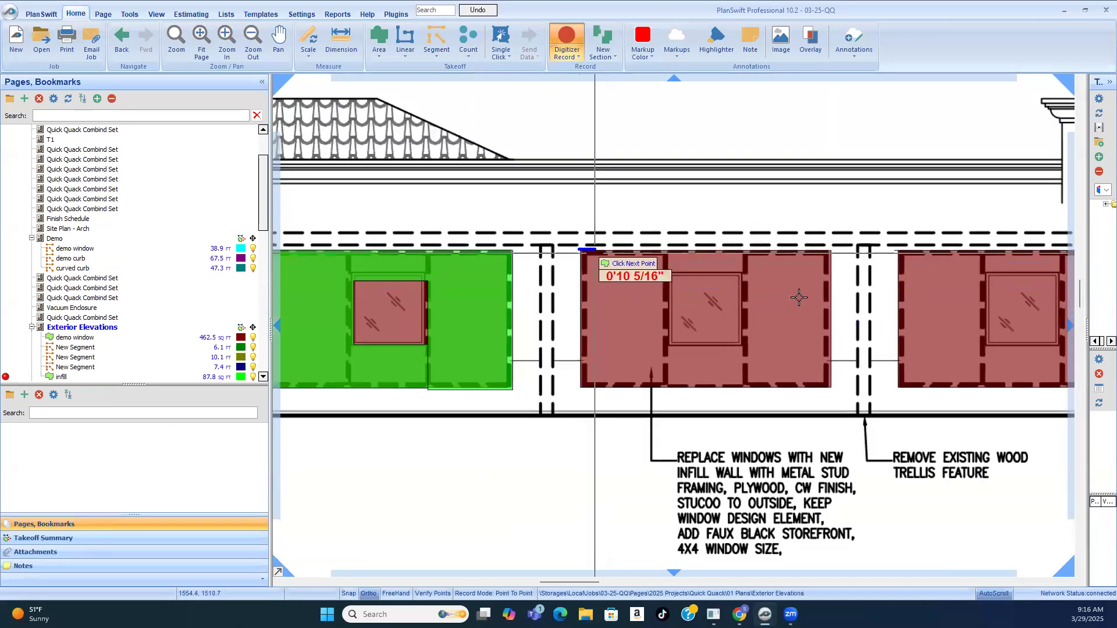
pyautogui.click(831, 250)
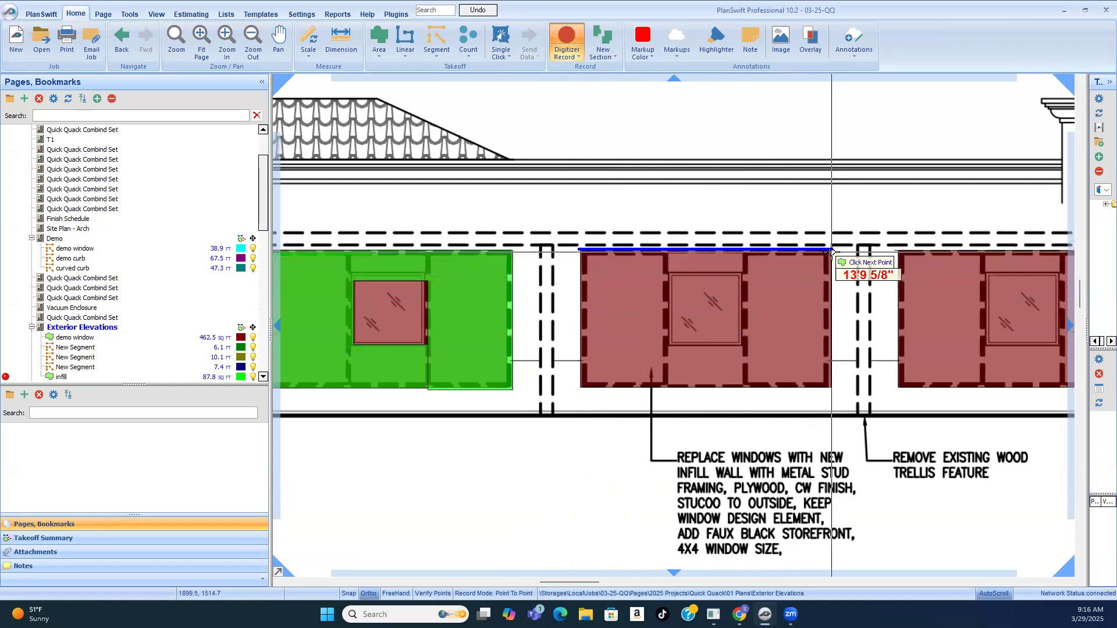
pyautogui.click(812, 387)
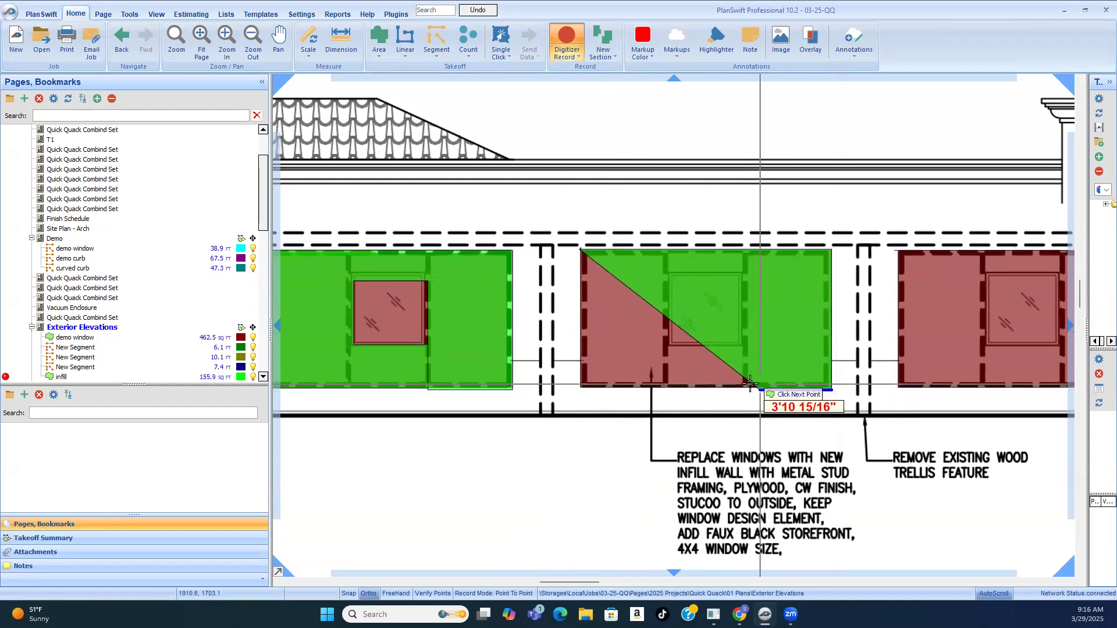
# Step: Route the middle window's infill outline around its 4x4 centre window, close it about 7'7" high, and start a new section
pyautogui.click(749, 388)
pyautogui.click(749, 275)
pyautogui.click(670, 275)
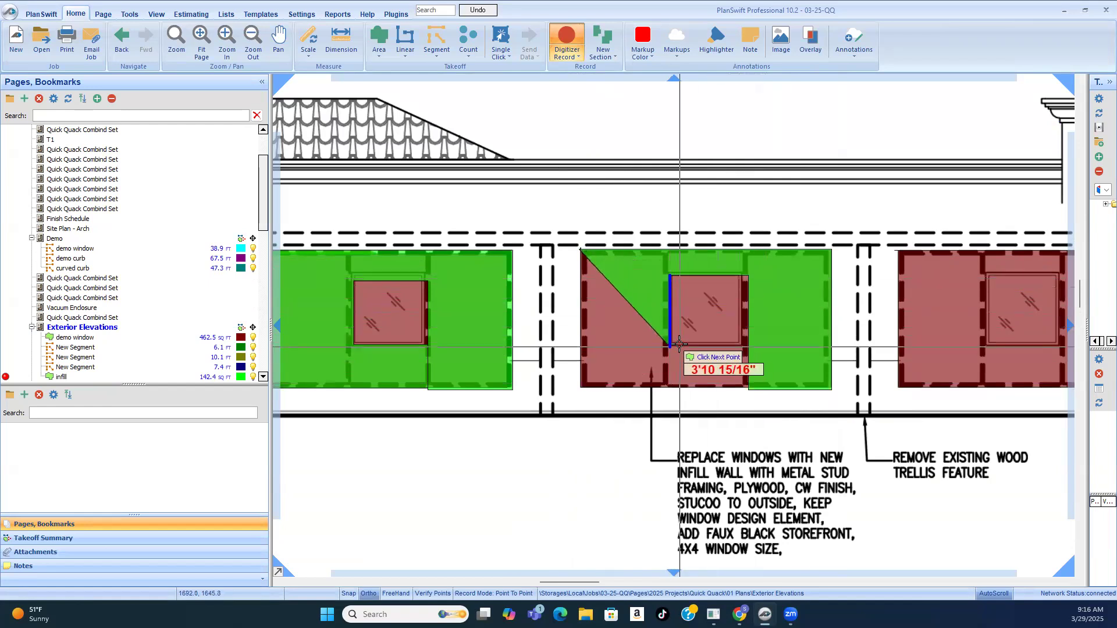
pyautogui.click(722, 348)
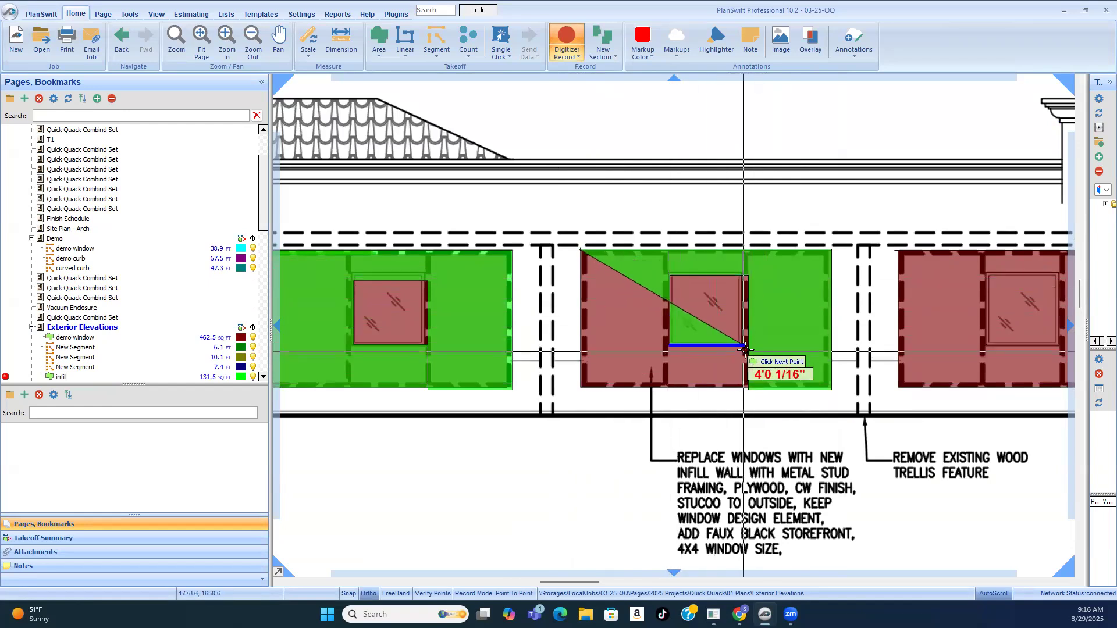
pyautogui.click(746, 346)
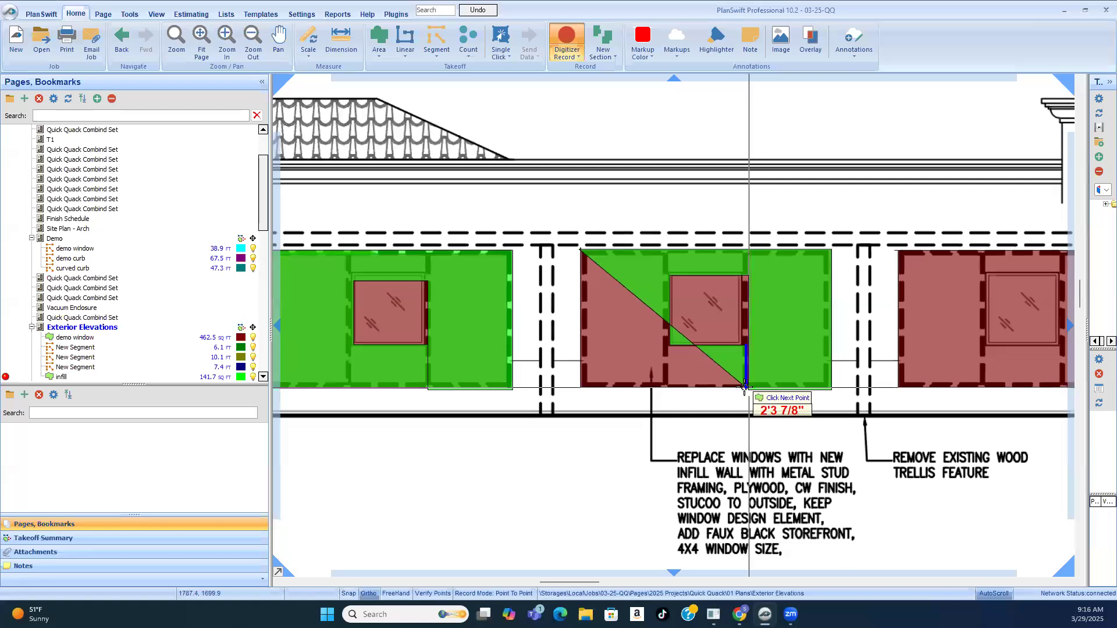
pyautogui.click(720, 385)
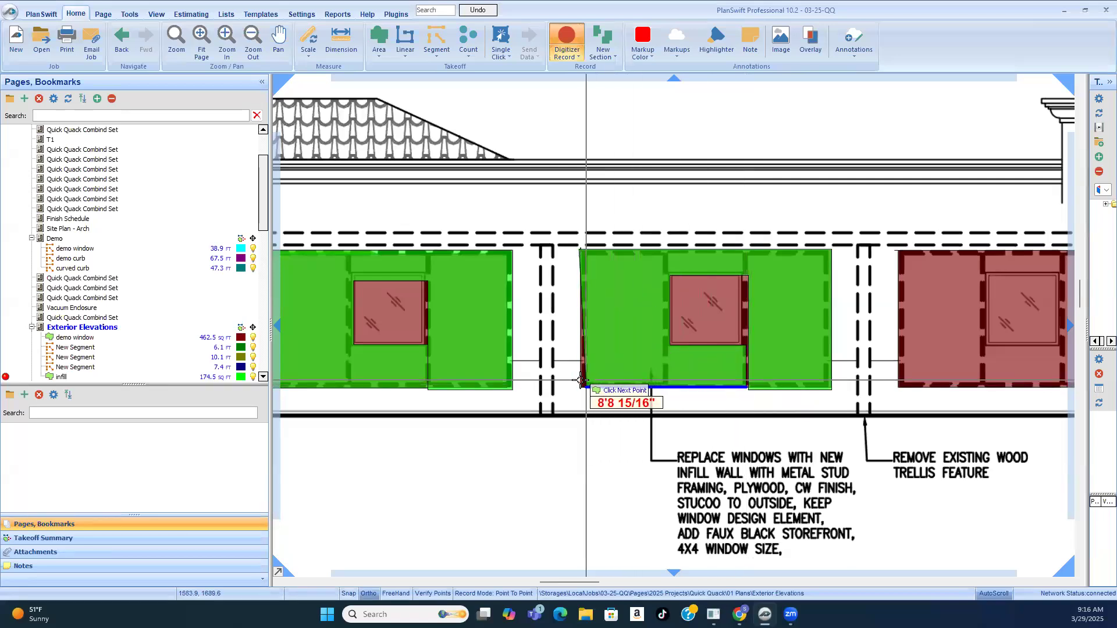
pyautogui.click(582, 350)
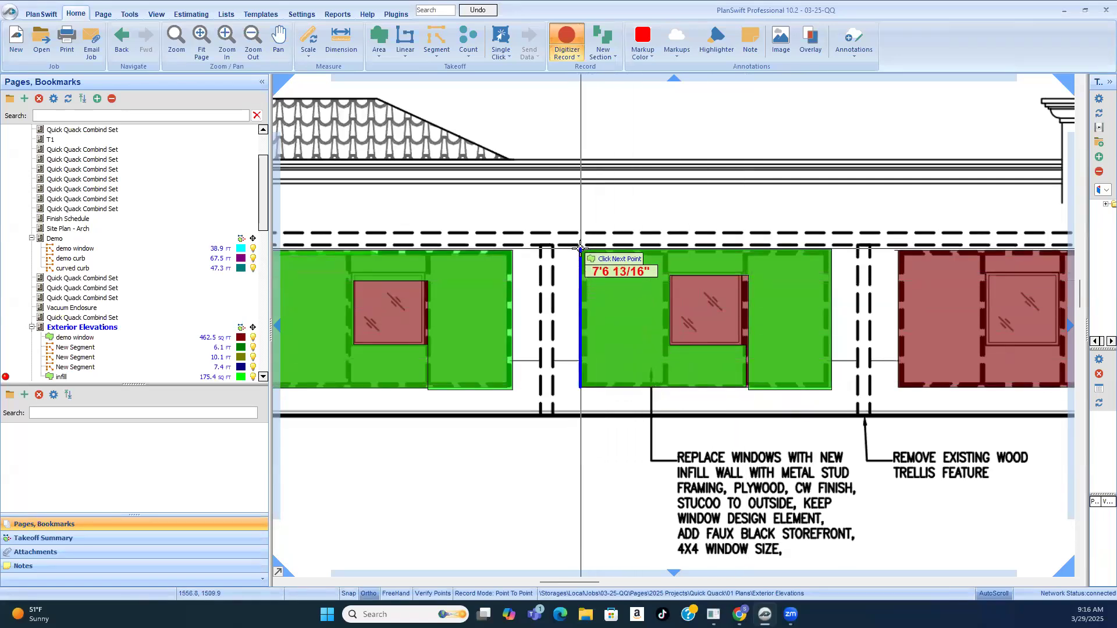
pyautogui.rightClick(583, 251)
pyautogui.click(594, 257)
# Step: Start the infill outline at the rightmost west elevation demo window, tracing its top edge, about 13'5" long, and its right side
pyautogui.scroll(-3, 558, 306)
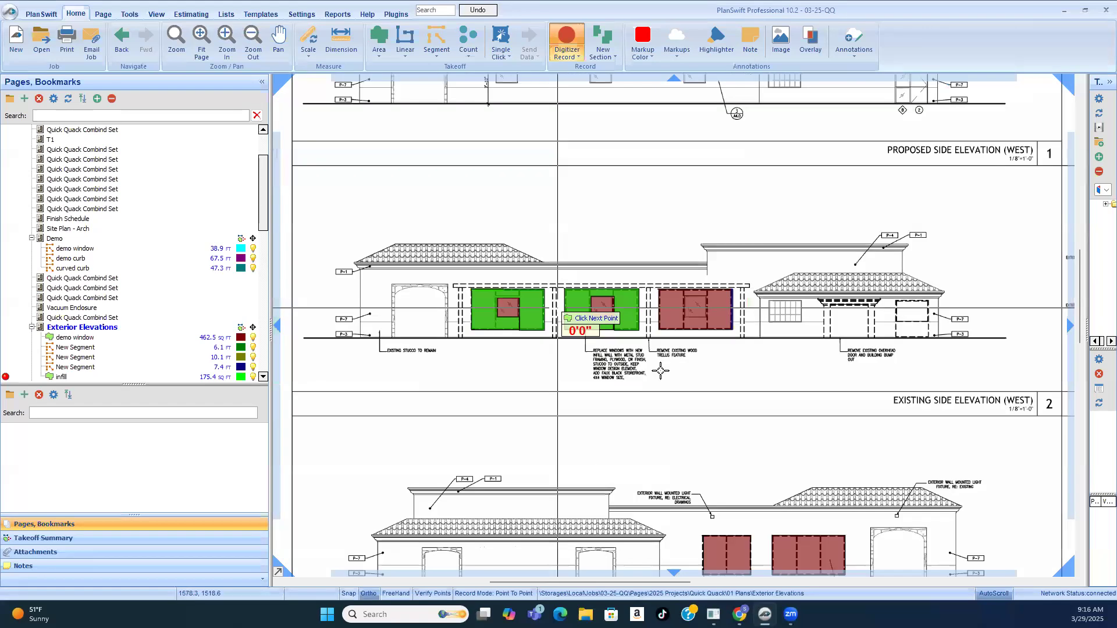
pyautogui.scroll(3, 727, 314)
pyautogui.click(498, 229)
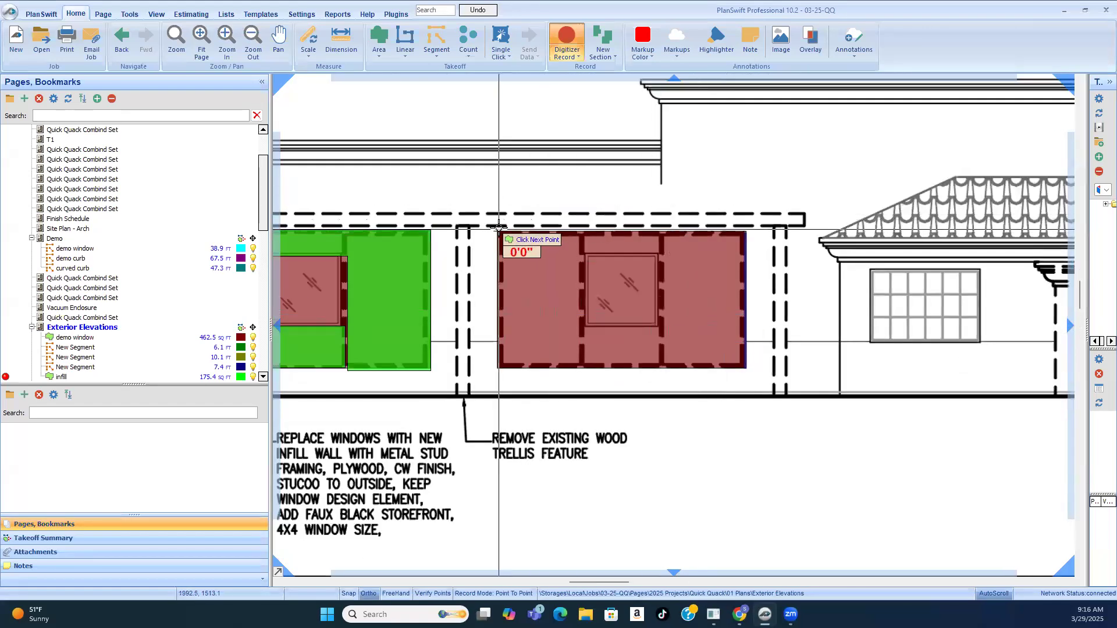
pyautogui.click(744, 234)
pyautogui.click(745, 367)
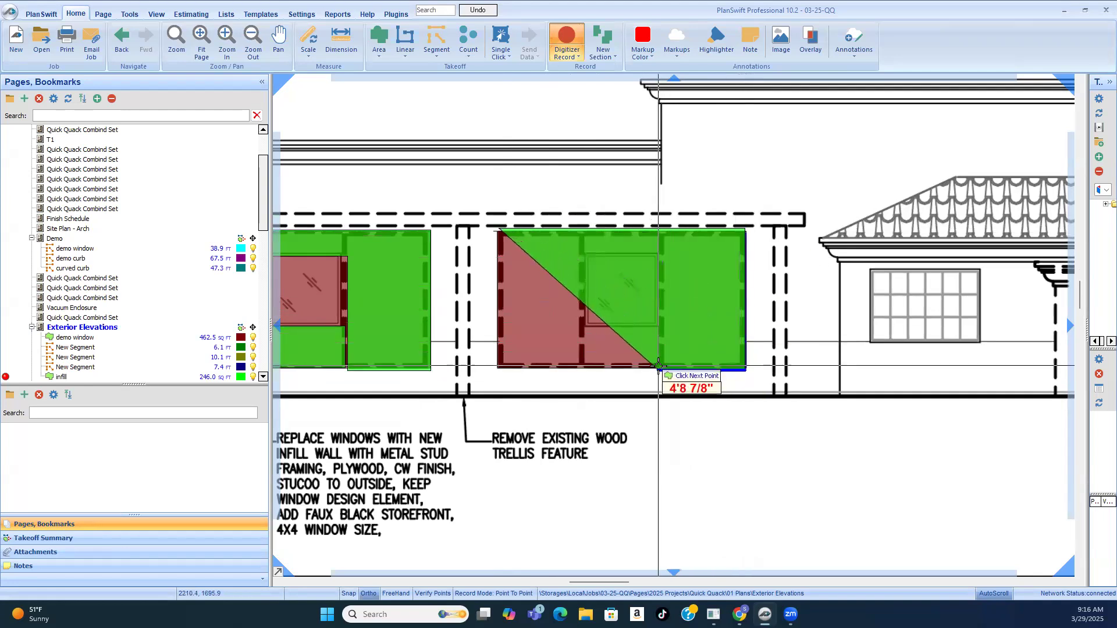
# Step: Route the rightmost window's infill outline around the 4x4 window in its centre panel, close it at the upper left corner, and stop recording
pyautogui.click(659, 367)
pyautogui.click(660, 254)
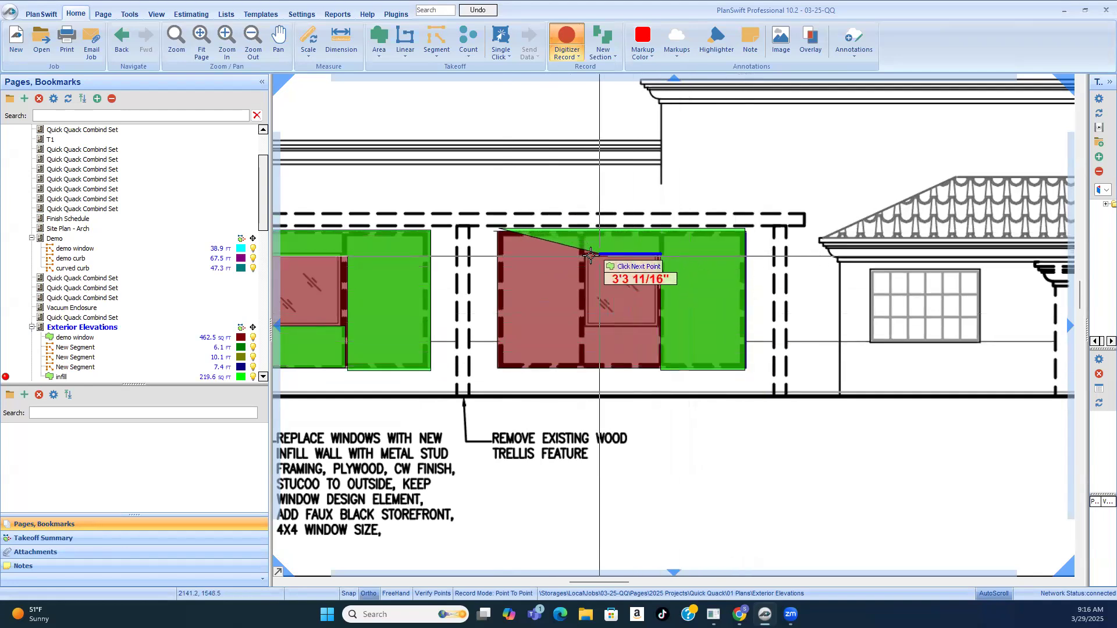
pyautogui.click(589, 306)
pyautogui.click(589, 324)
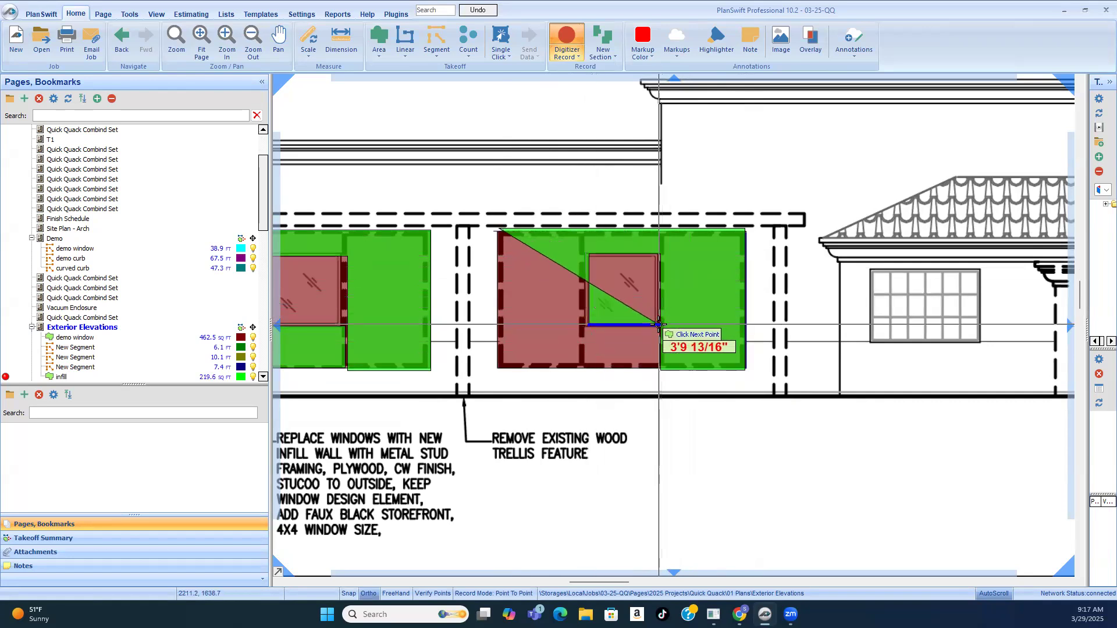
pyautogui.click(659, 324)
pyautogui.click(659, 367)
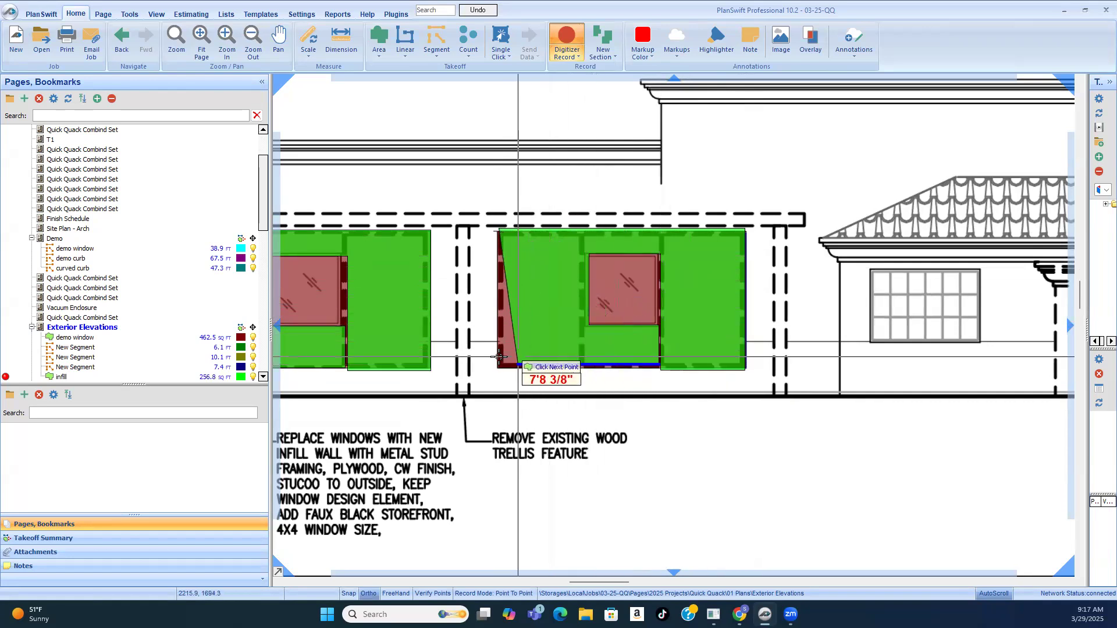
pyautogui.click(497, 231)
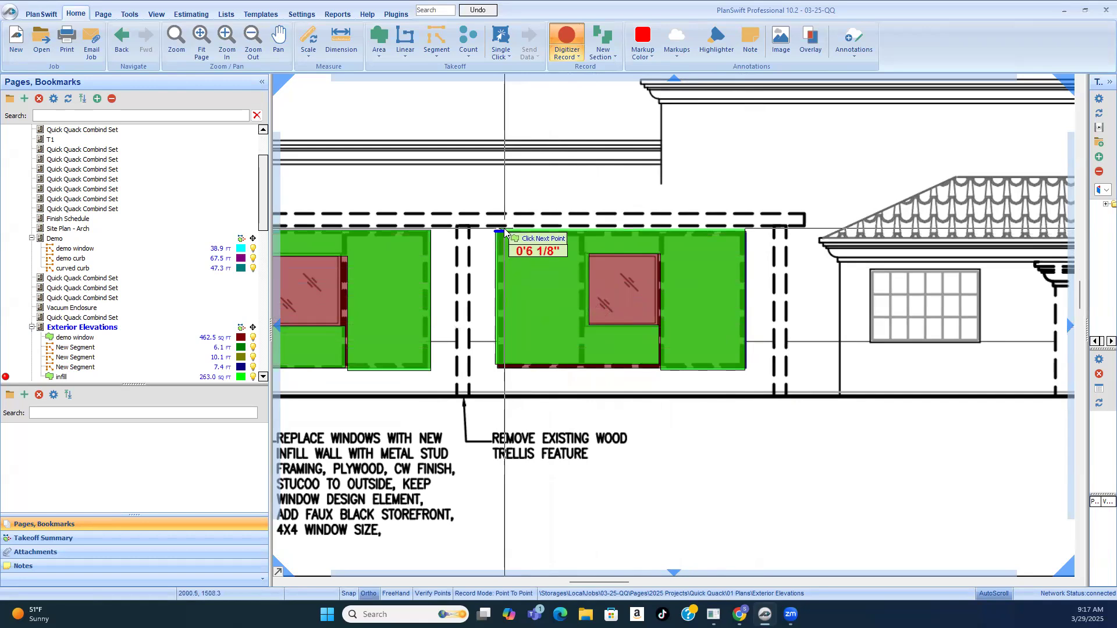
pyautogui.rightClick(505, 232)
pyautogui.click(533, 255)
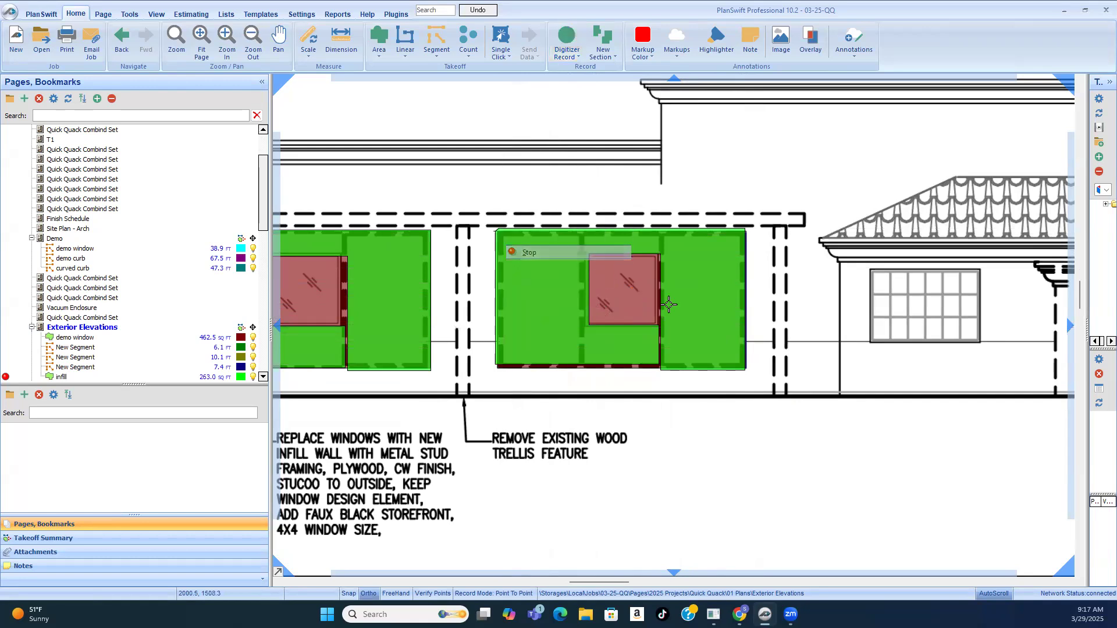
# Step: Review the three infill areas on the existing west elevation against the note on replacing windows with new infill wall
pyautogui.scroll(-3, 683, 323)
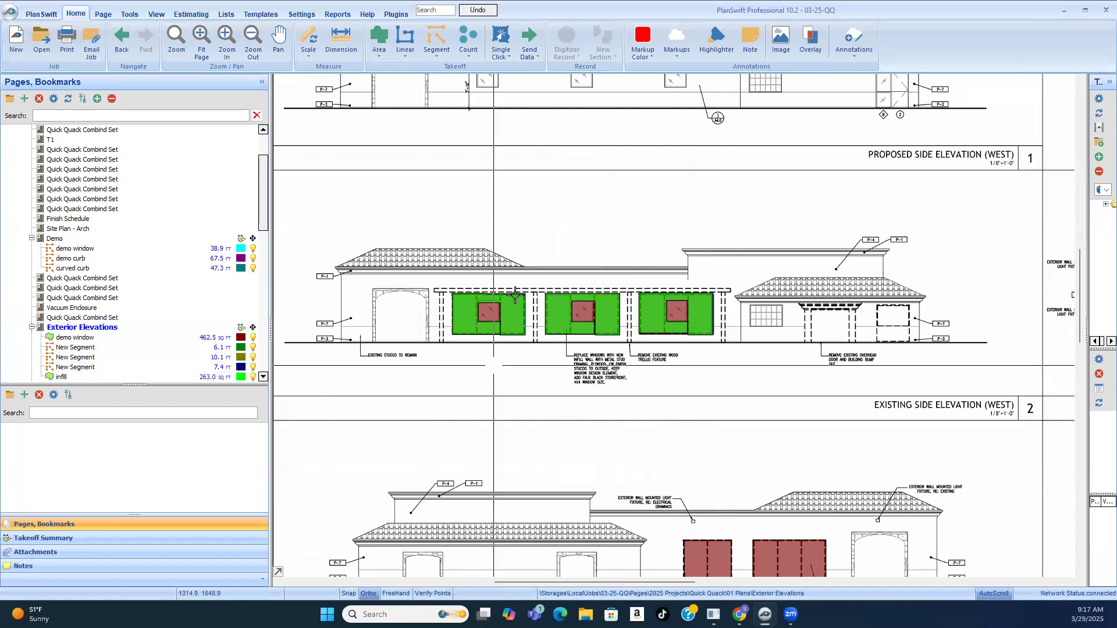
pyautogui.scroll(3, 598, 341)
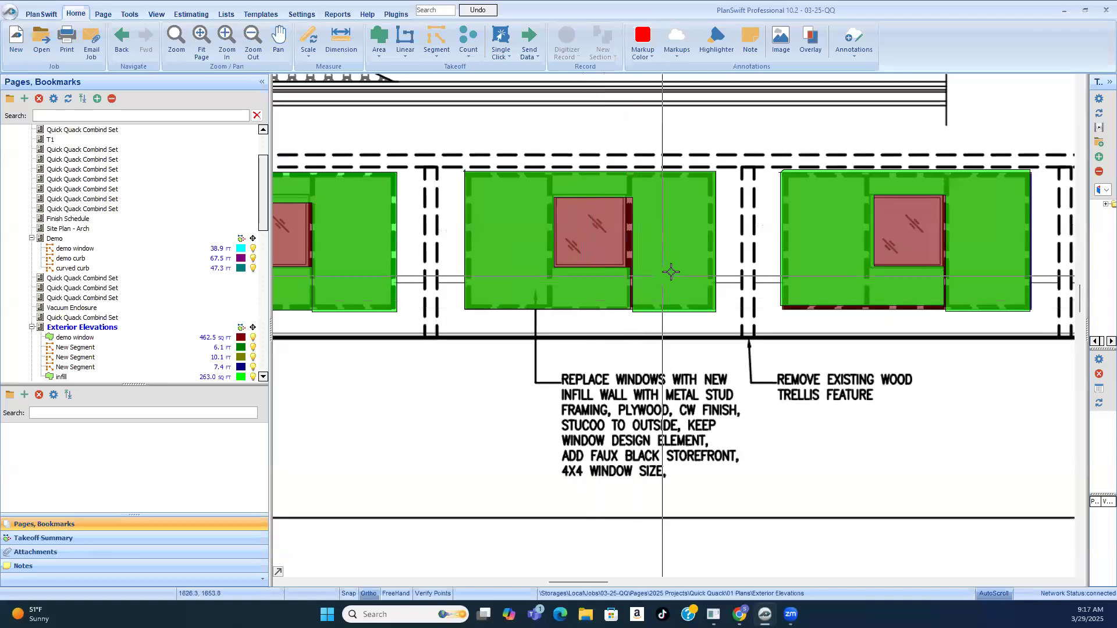
pyautogui.scroll(-3, 685, 254)
pyautogui.scroll(4, 686, 379)
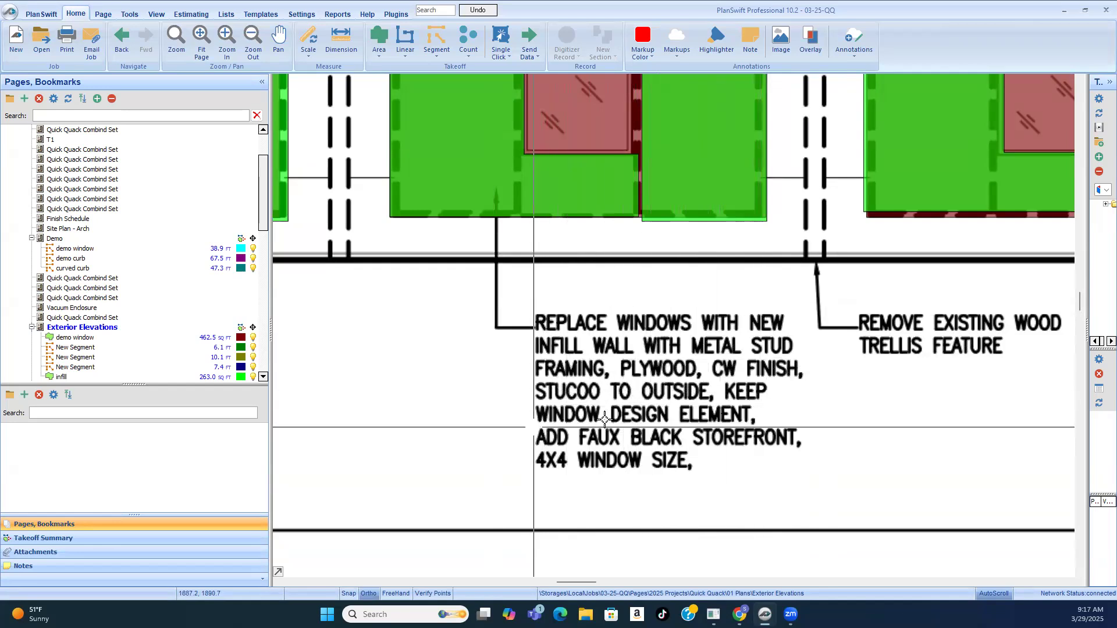
pyautogui.scroll(-3, 660, 391)
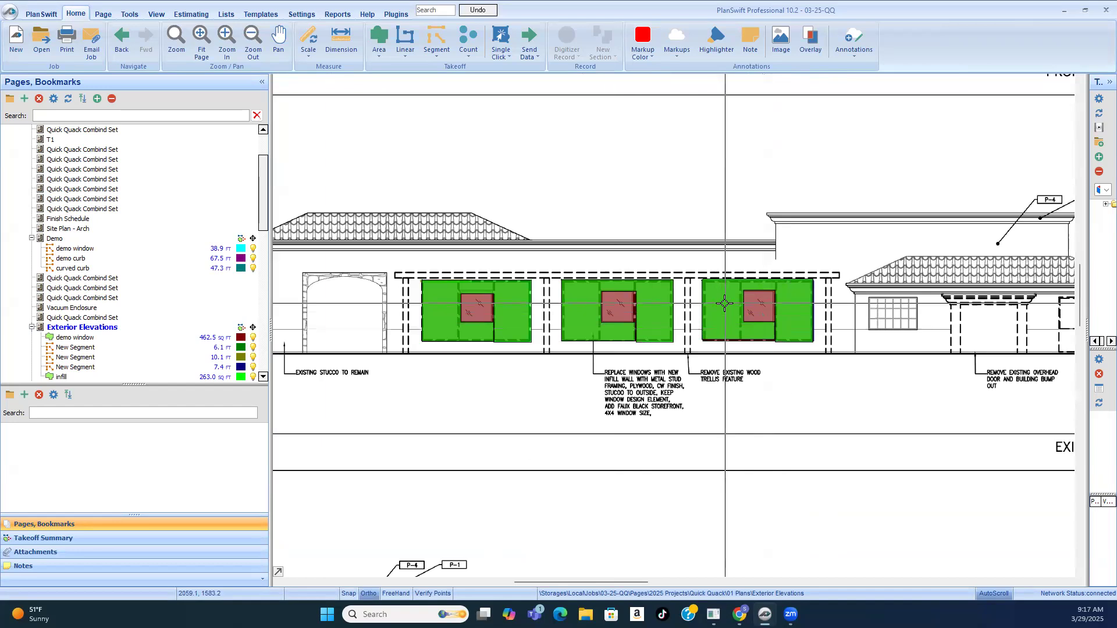
pyautogui.click(708, 332)
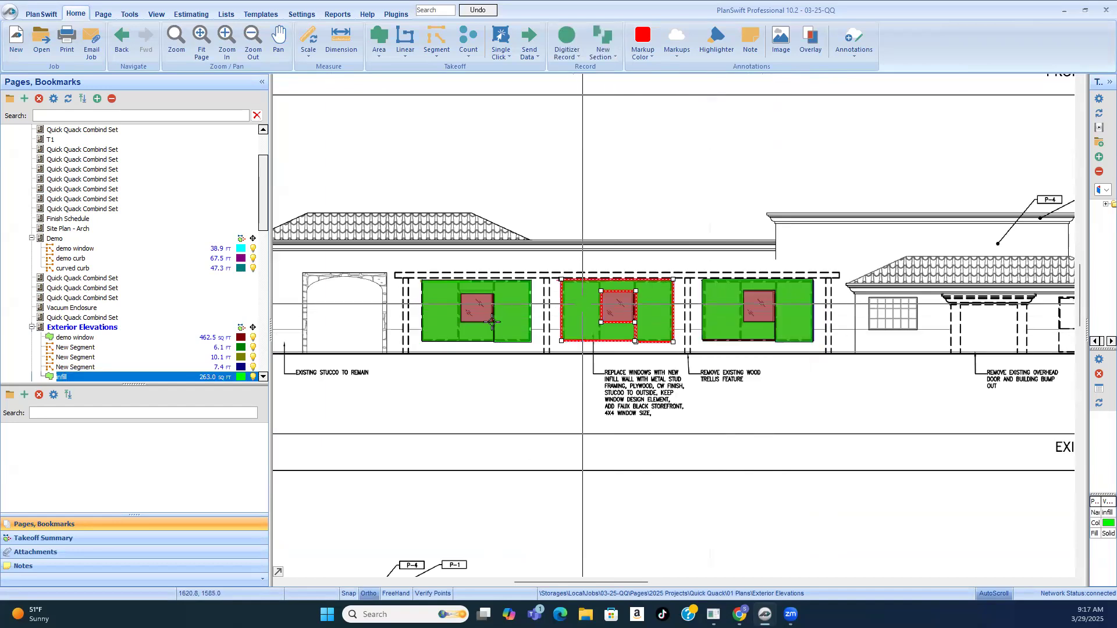
pyautogui.scroll(-4, 808, 293)
pyautogui.scroll(3, 807, 300)
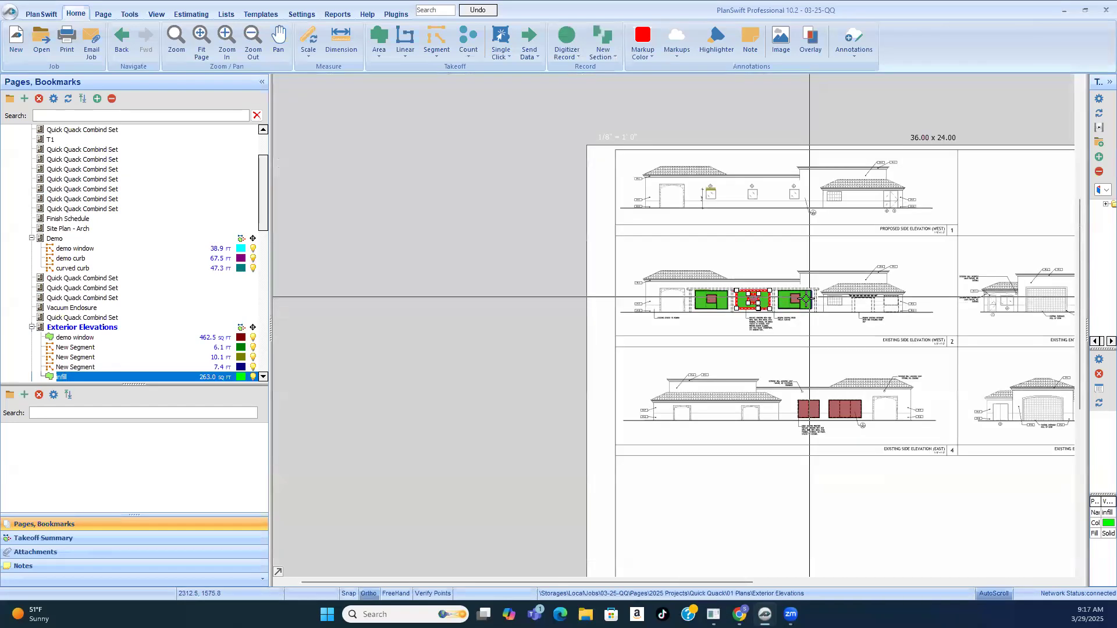
pyautogui.click(838, 344)
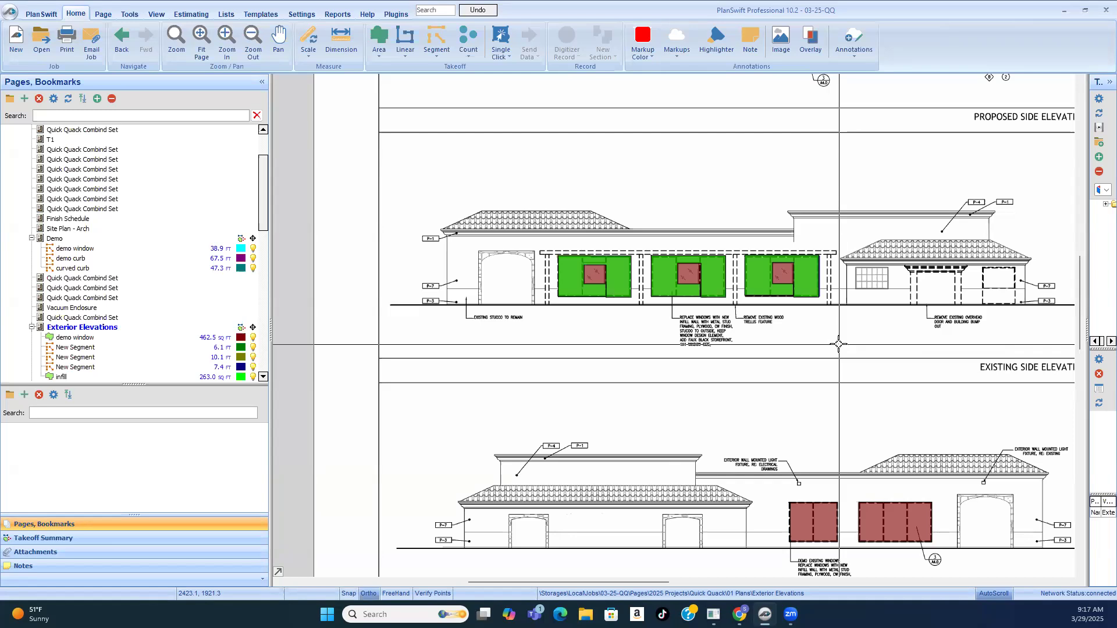
pyautogui.scroll(5, 565, 265)
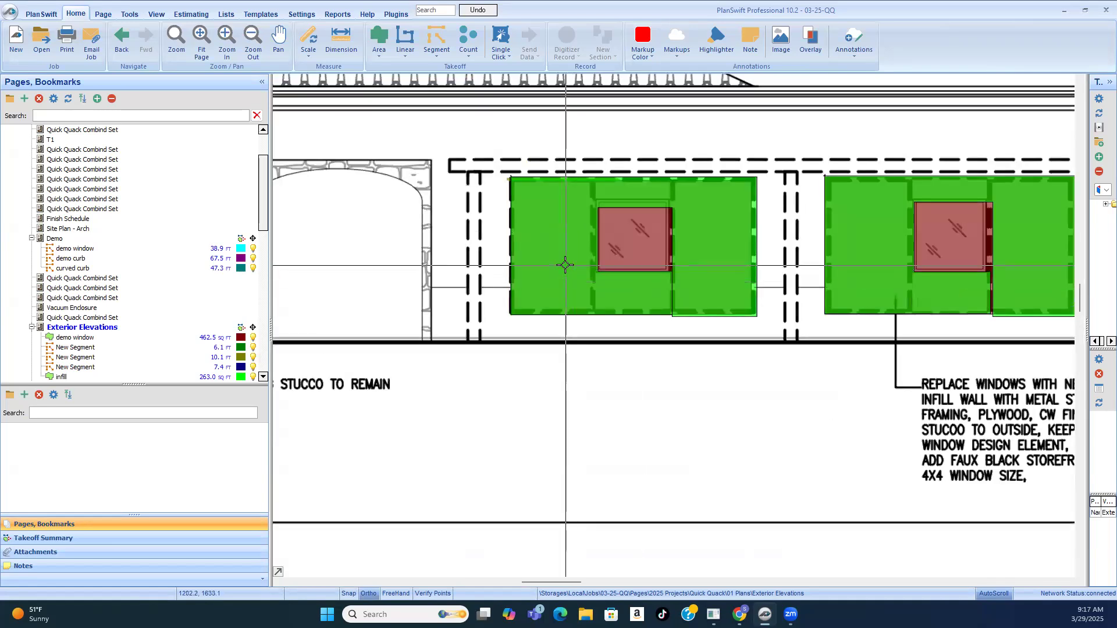
pyautogui.click(565, 266)
pyautogui.scroll(-2, 538, 266)
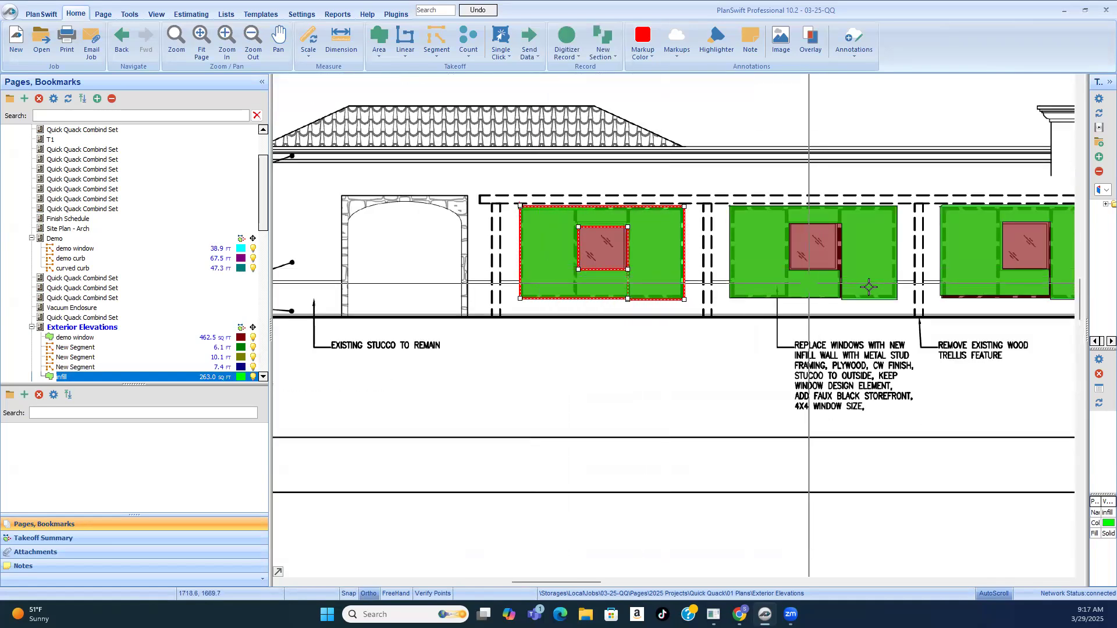
pyautogui.scroll(-2, 654, 275)
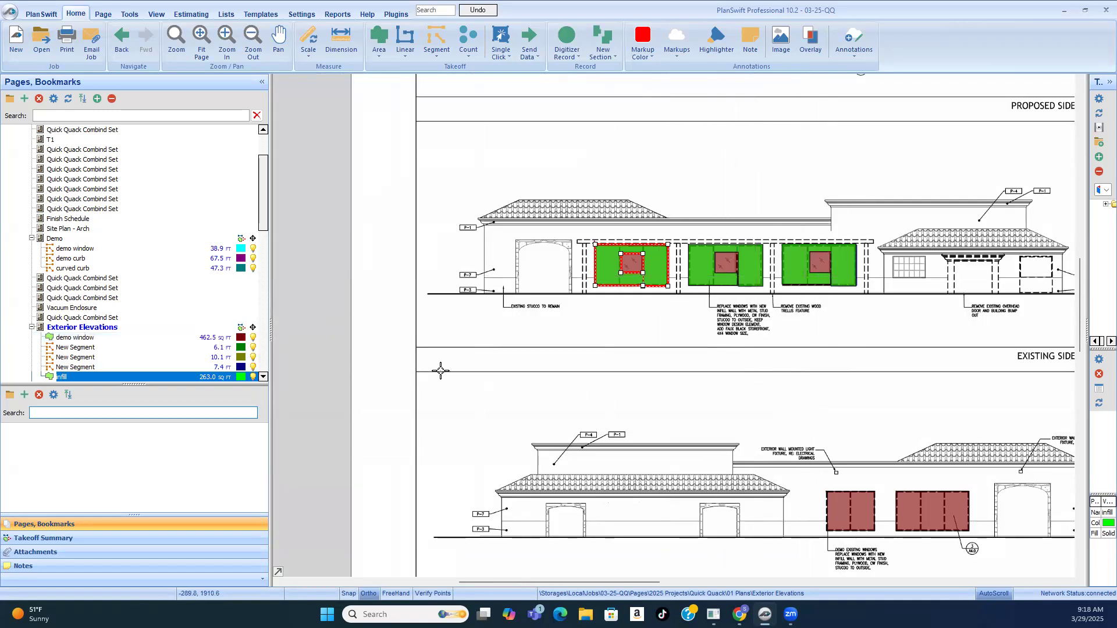
# Step: Open the Demo page and examine the architectural demo plan's marked windows, curbs and striping alongside the demolition key notes
pyautogui.scroll(-1, 130, 339)
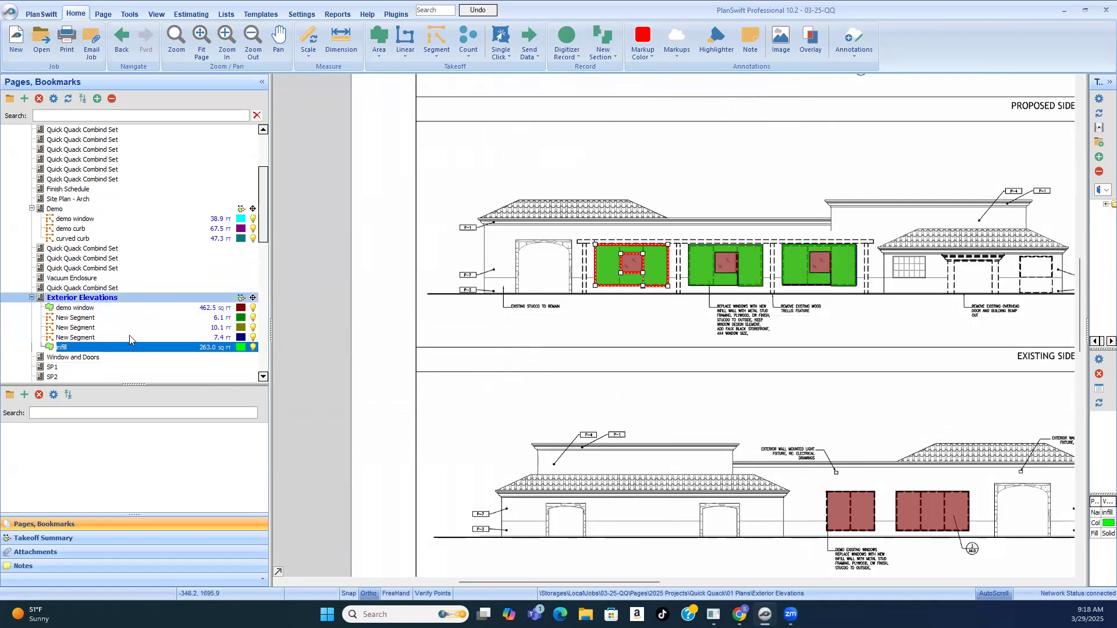
pyautogui.scroll(-1, 130, 339)
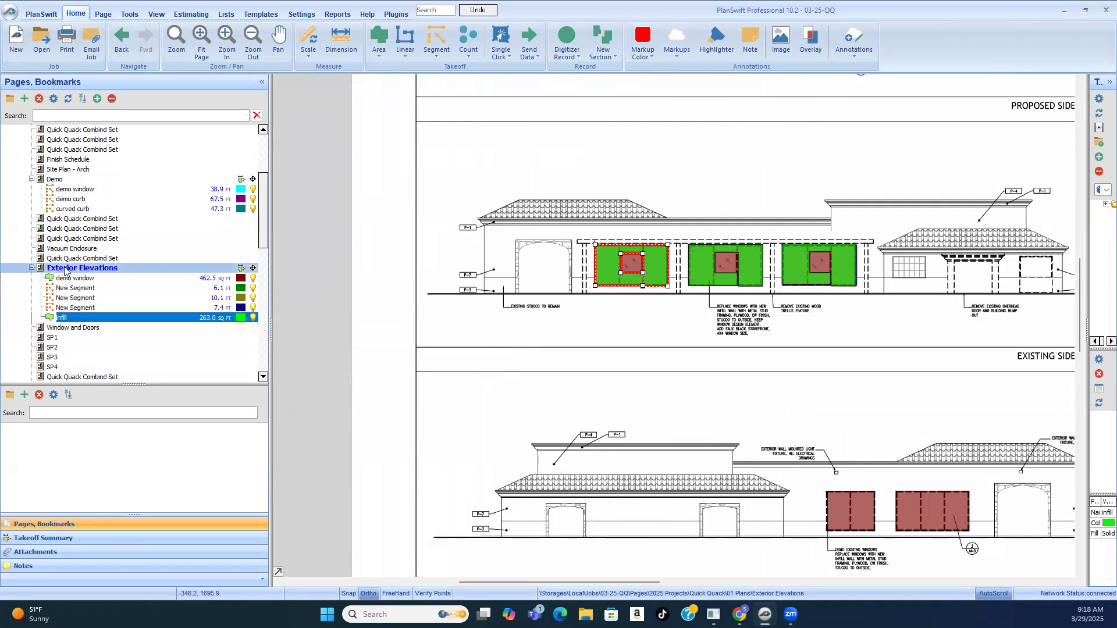
pyautogui.click(252, 179)
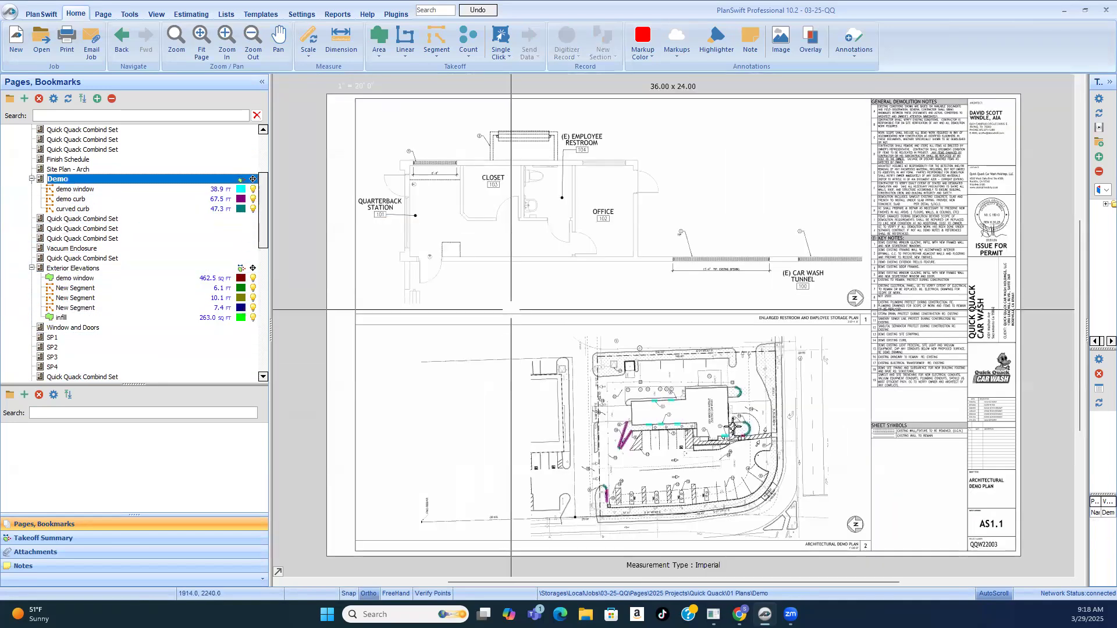
pyautogui.scroll(3, 693, 461)
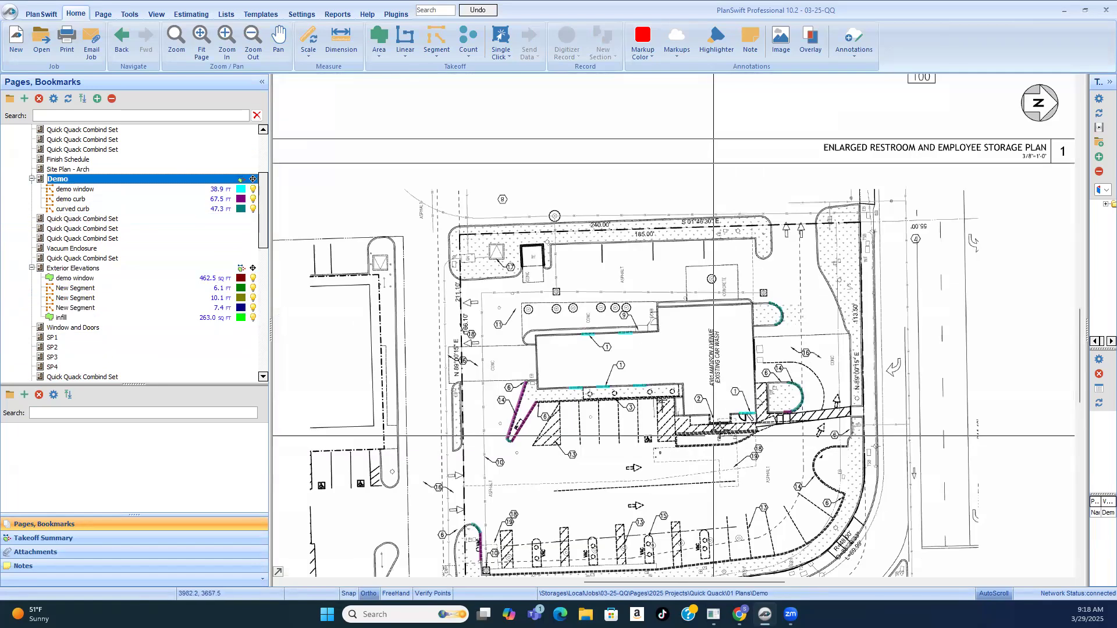
pyautogui.scroll(3, 625, 259)
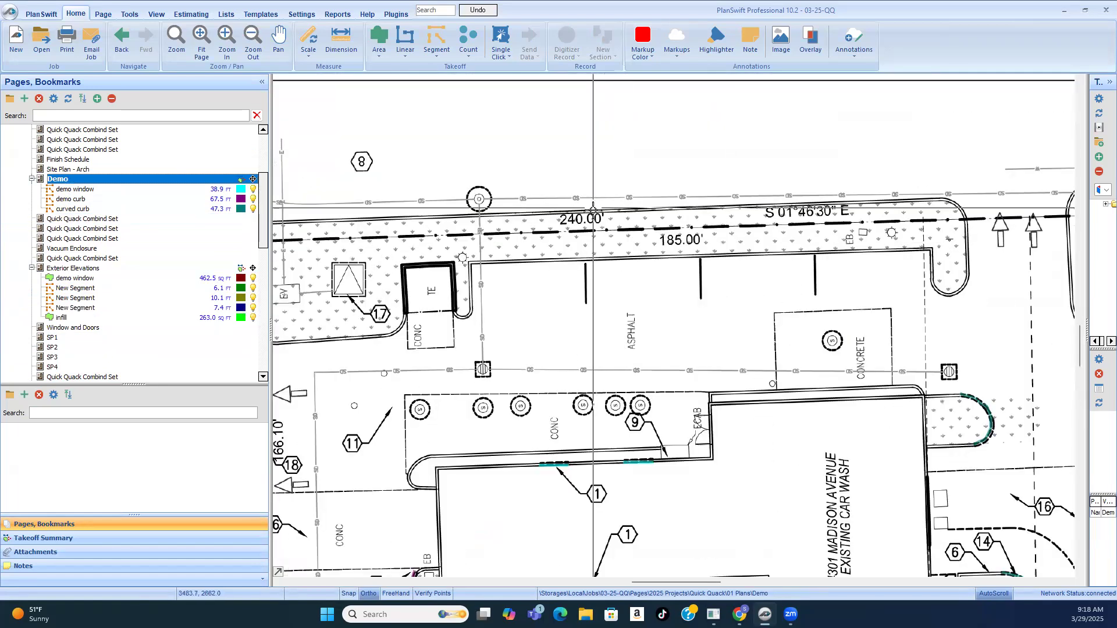
pyautogui.scroll(-4, 593, 208)
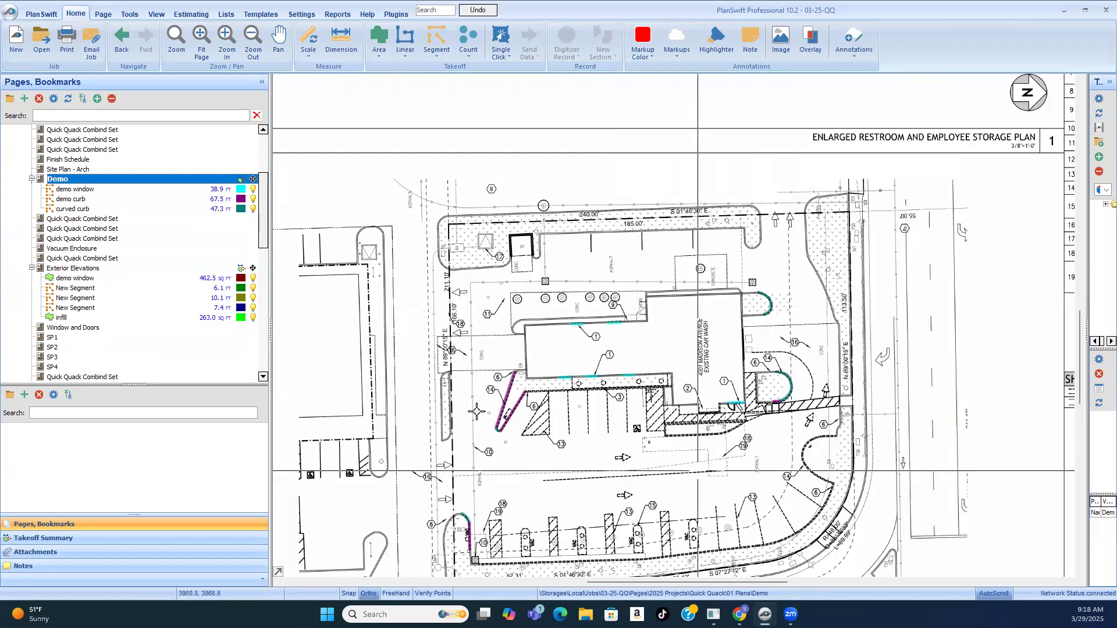
pyautogui.scroll(3, 598, 382)
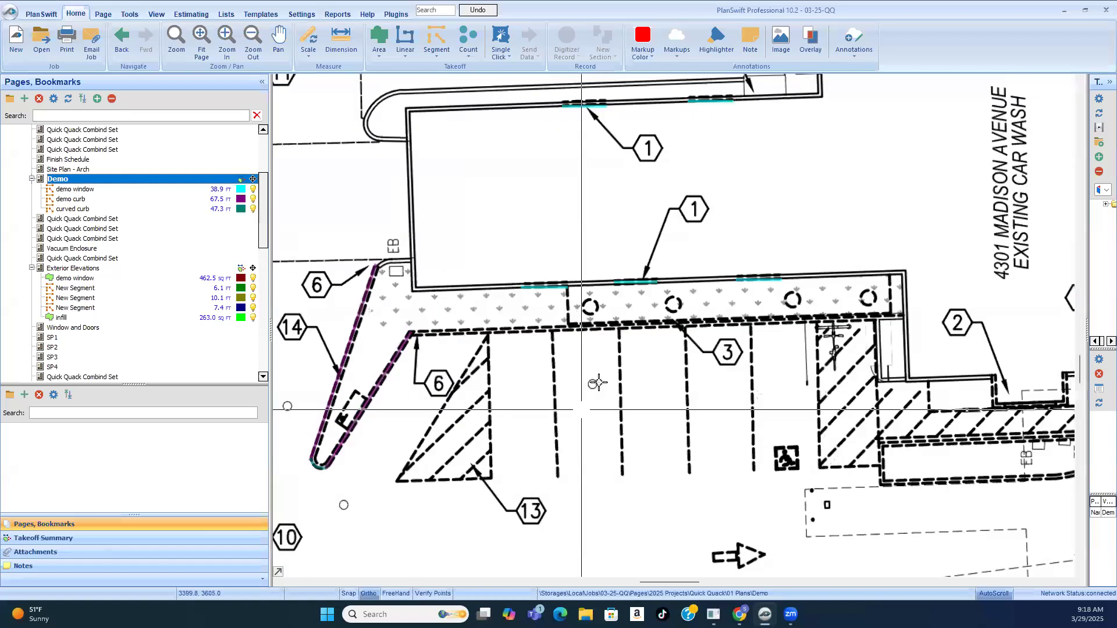
pyautogui.scroll(-5, 402, 346)
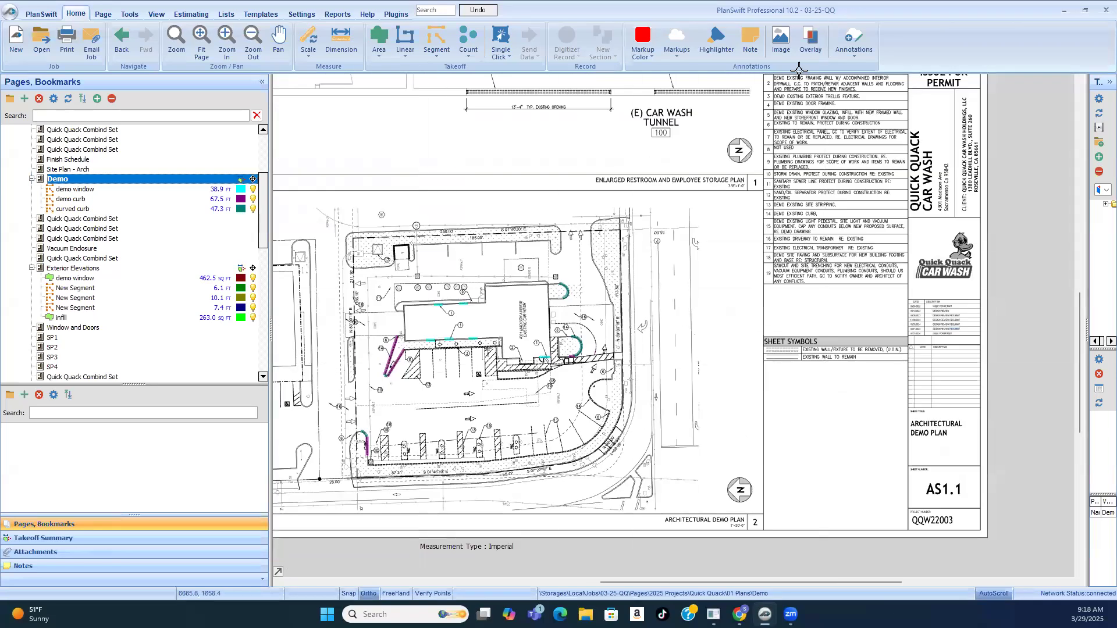
pyautogui.scroll(4, 797, 114)
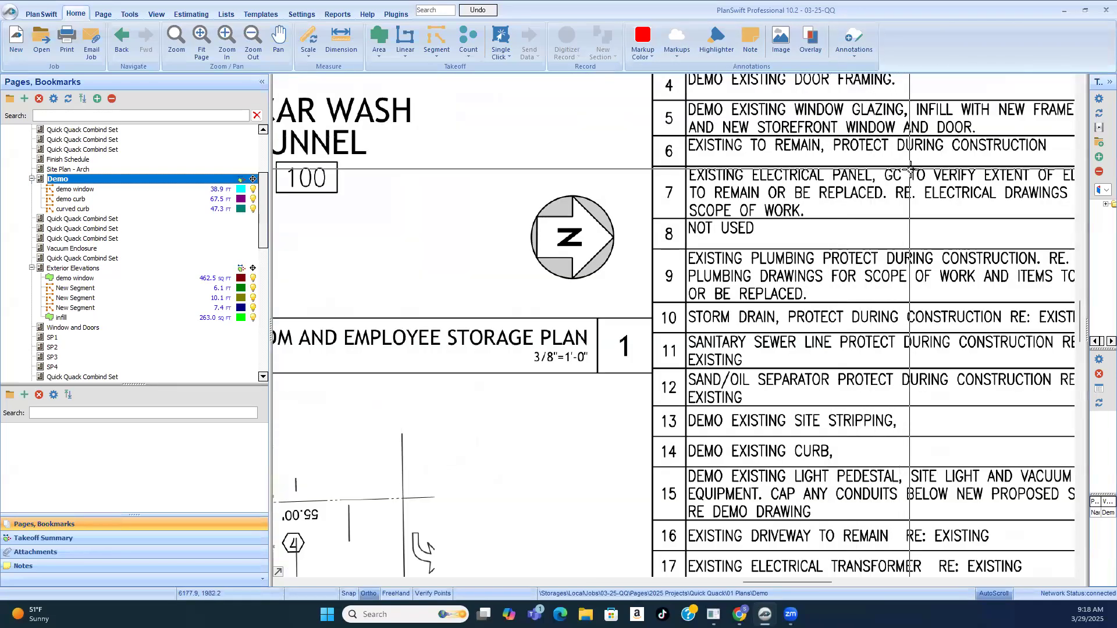
pyautogui.scroll(-4, 1029, 140)
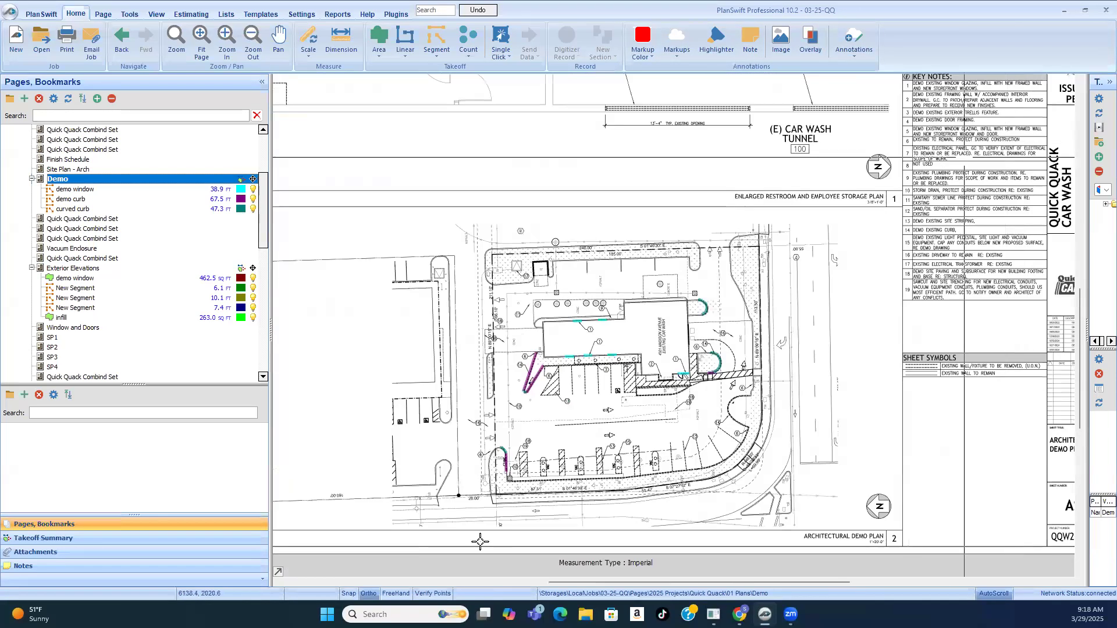
pyautogui.scroll(5, 752, 205)
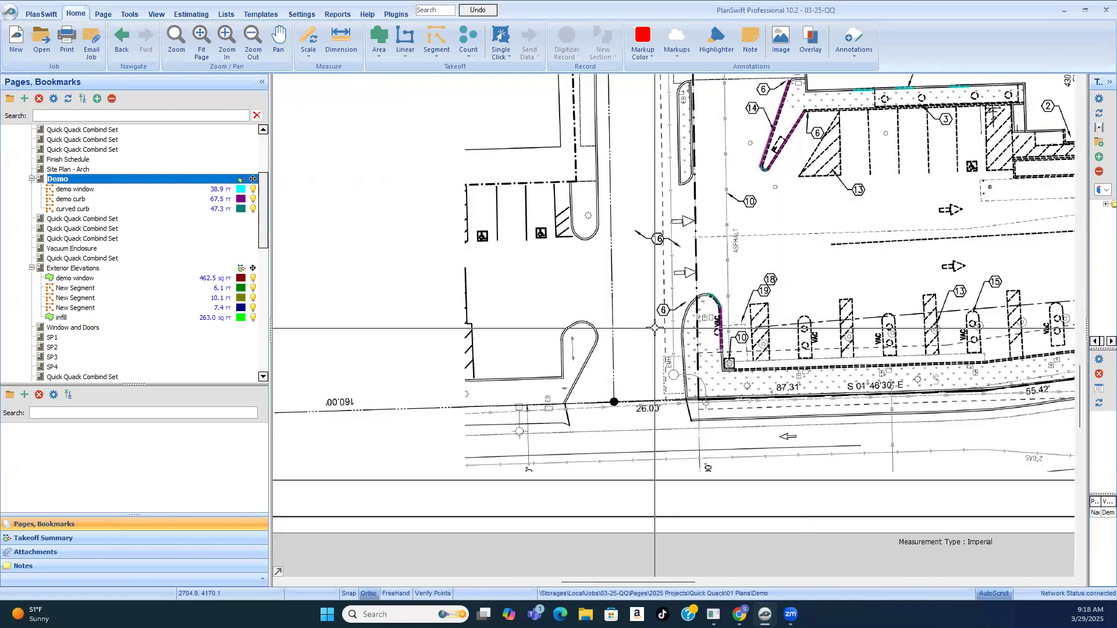
pyautogui.scroll(3, 782, 146)
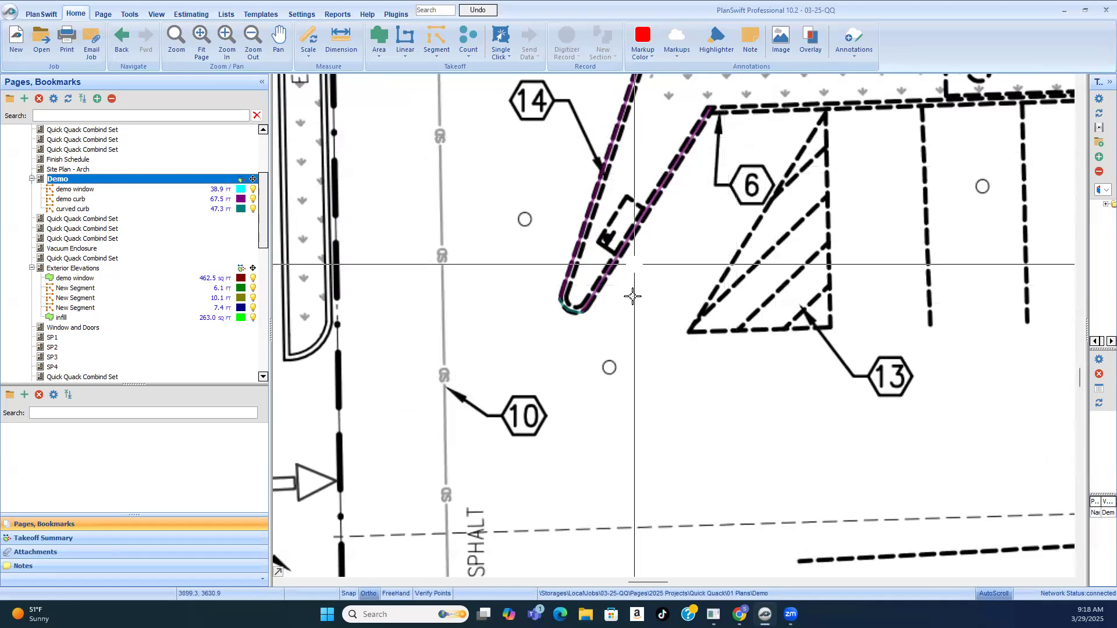
pyautogui.scroll(-3, 636, 294)
pyautogui.scroll(3, 879, 227)
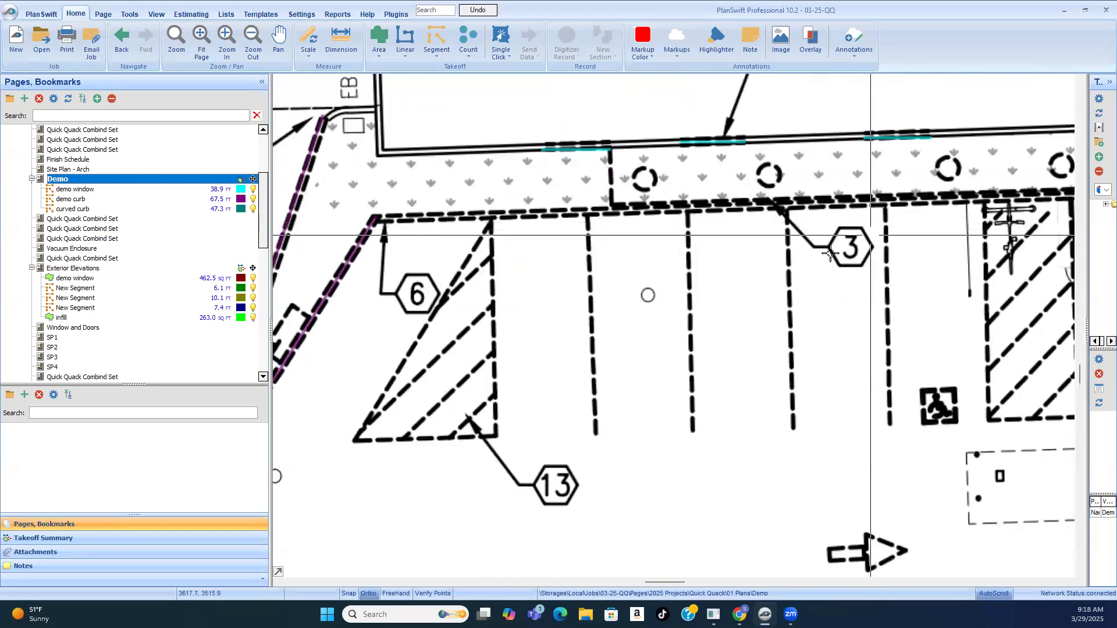
pyautogui.scroll(-3, 619, 312)
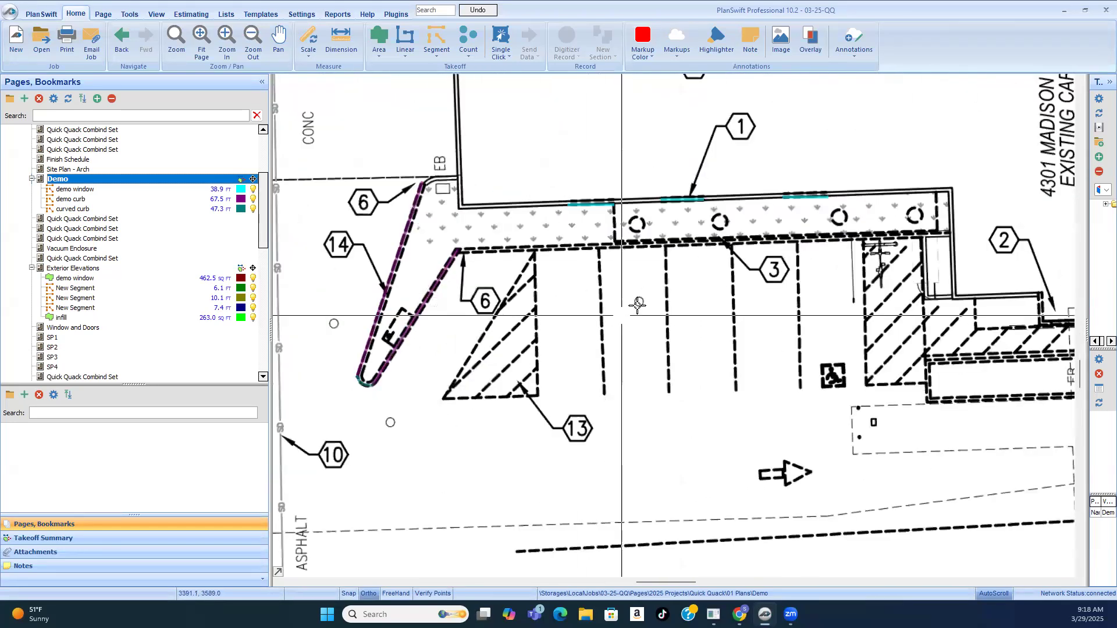
# Step: Create a count takeoff named "demo arrows" on the Demo page, using solid yellow circle markers
pyautogui.scroll(-1, 705, 321)
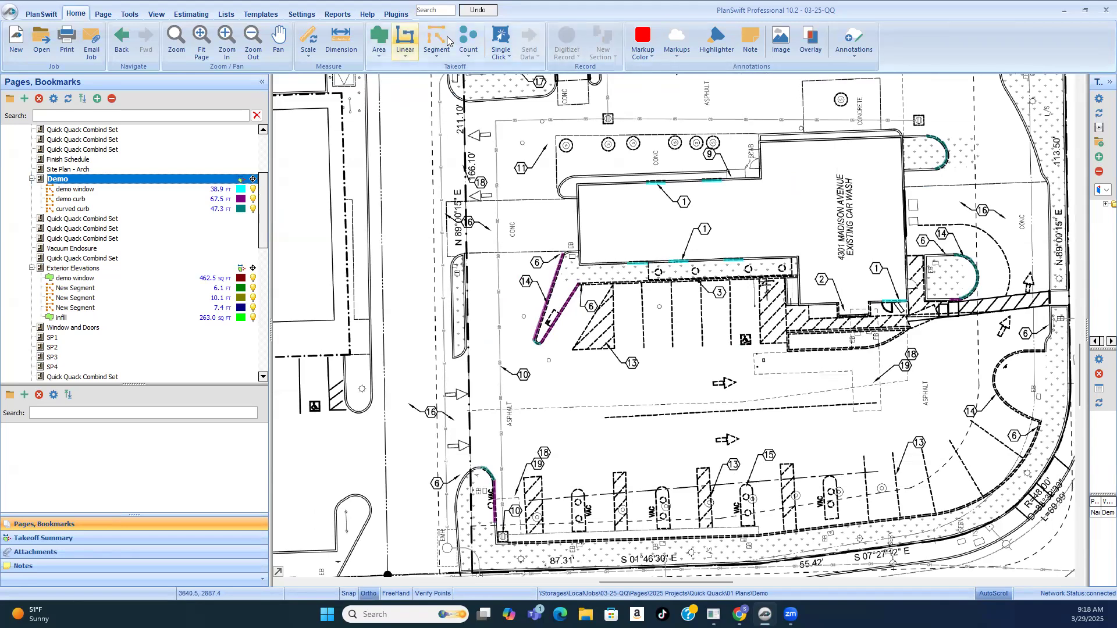
pyautogui.click(469, 36)
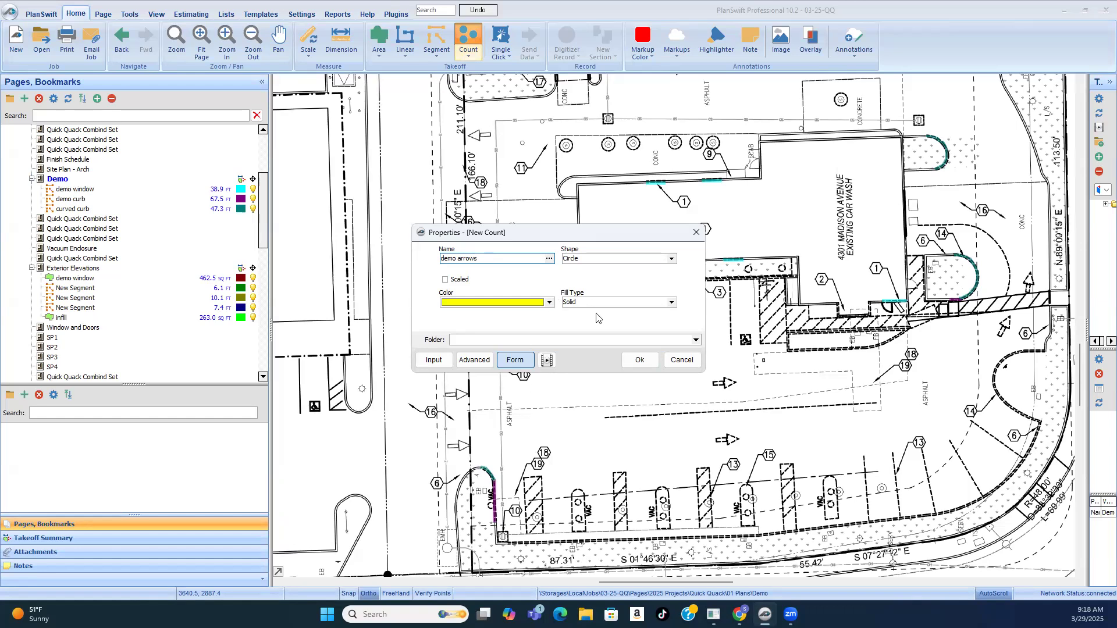
pyautogui.click(640, 360)
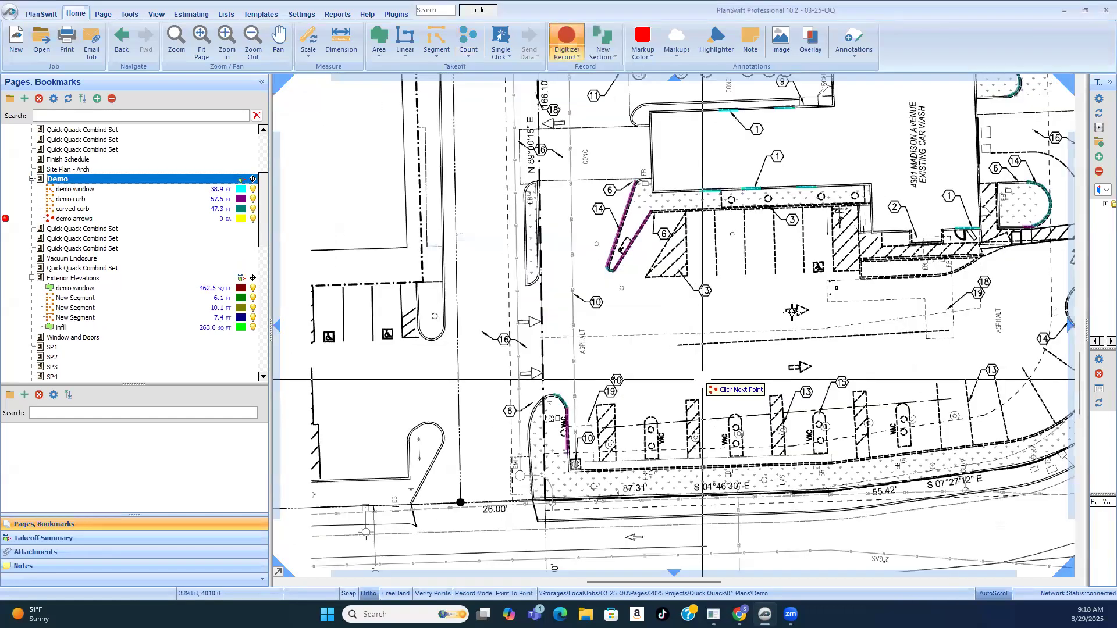
# Step: Mark the two dashed pavement arrows in the drive aisle between the building's parking stalls and the vacuum stalls as demo arrows
pyautogui.click(792, 311)
pyautogui.click(800, 370)
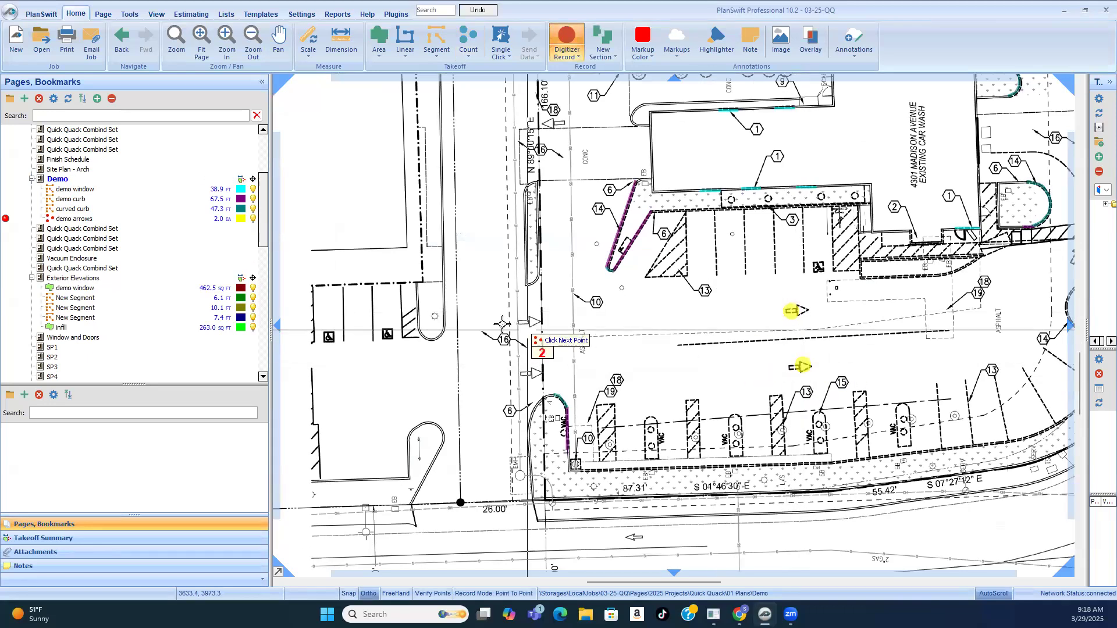
pyautogui.scroll(-2, 500, 322)
pyautogui.scroll(2, 878, 327)
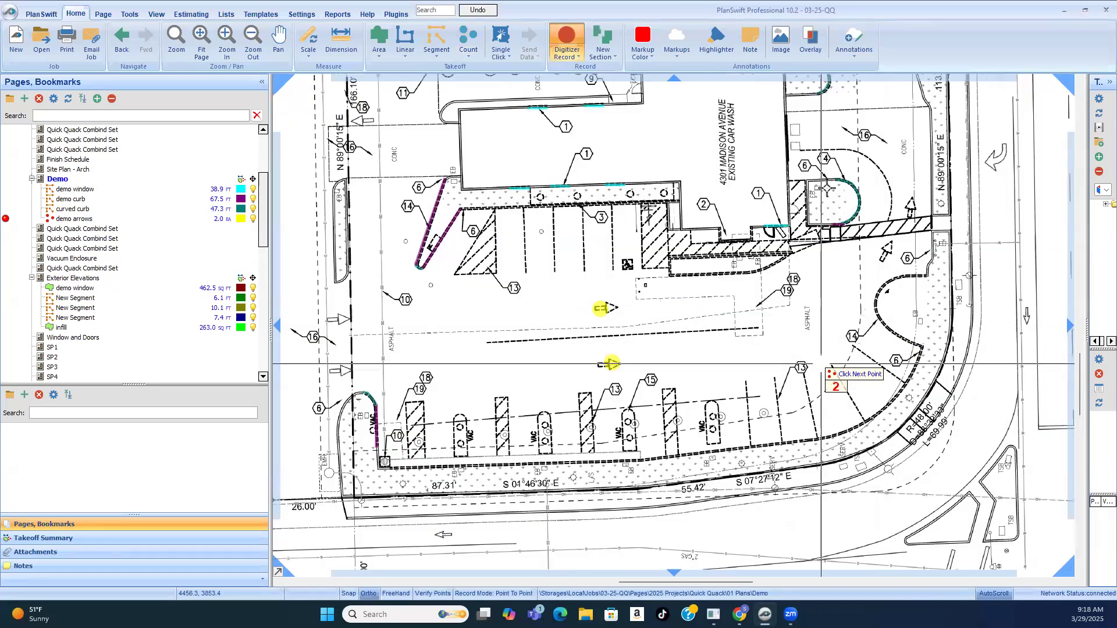
pyautogui.scroll(-2, 474, 344)
pyautogui.scroll(4, 474, 337)
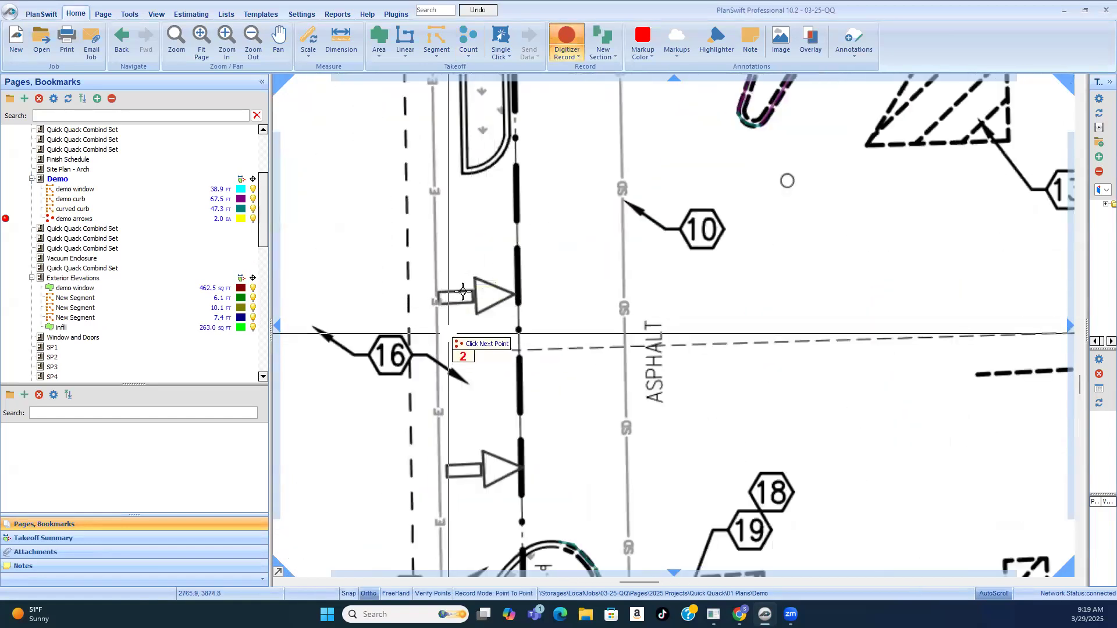
# Step: Compare the solid-line arrows at the driveway entrance near key note 16 with the dashed arrows in the drive aisle
pyautogui.scroll(4, 466, 311)
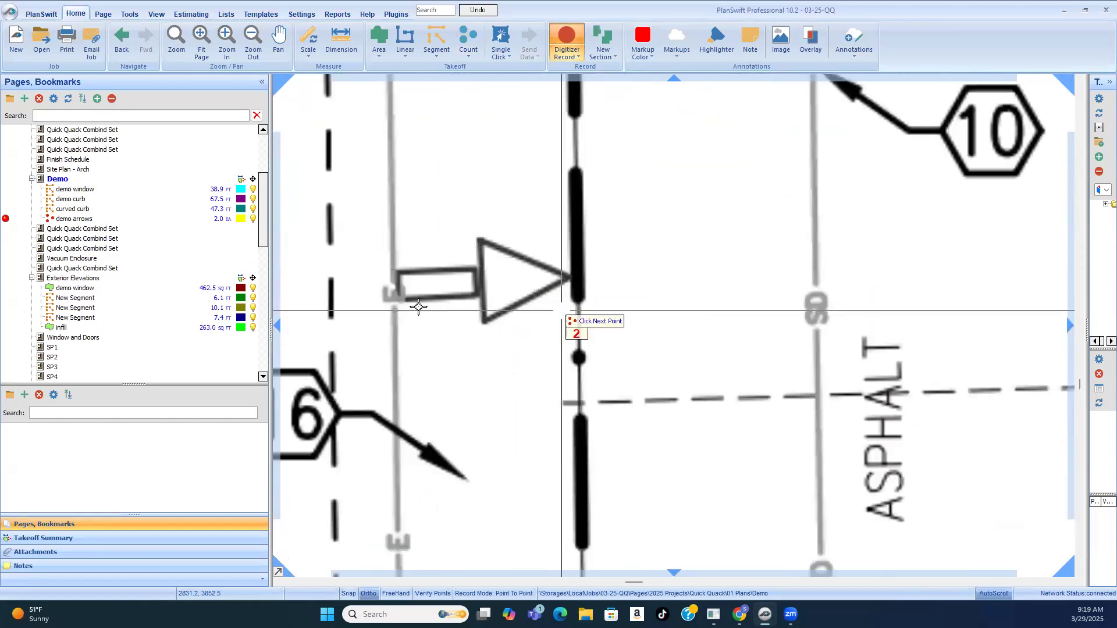
pyautogui.scroll(-4, 390, 278)
pyautogui.scroll(-2, 390, 278)
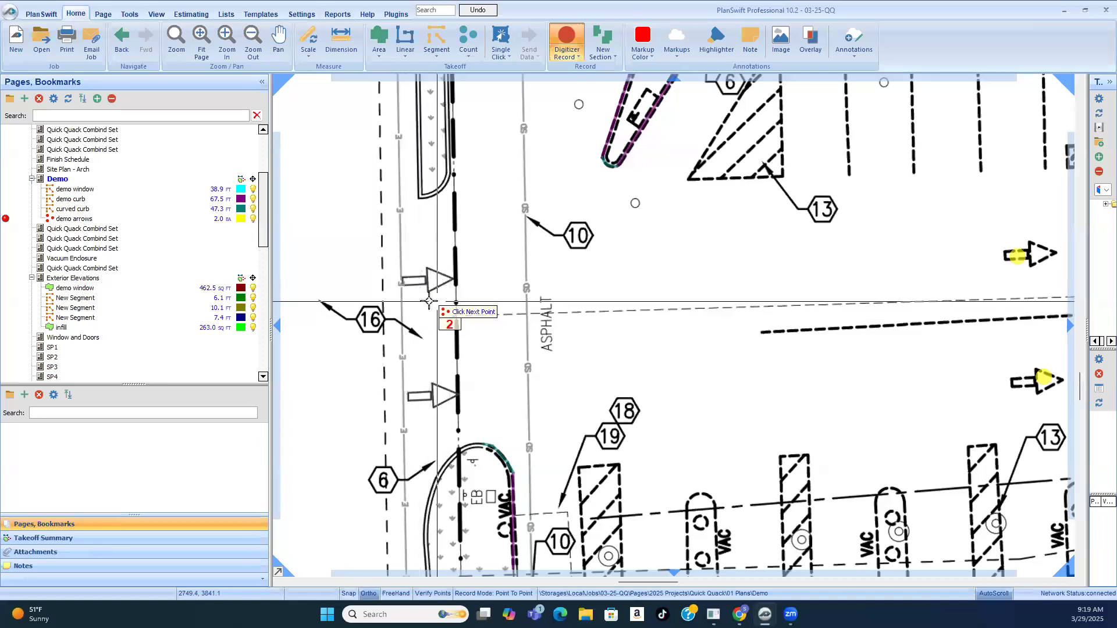
pyautogui.scroll(-1, 457, 391)
pyautogui.scroll(-1, 524, 379)
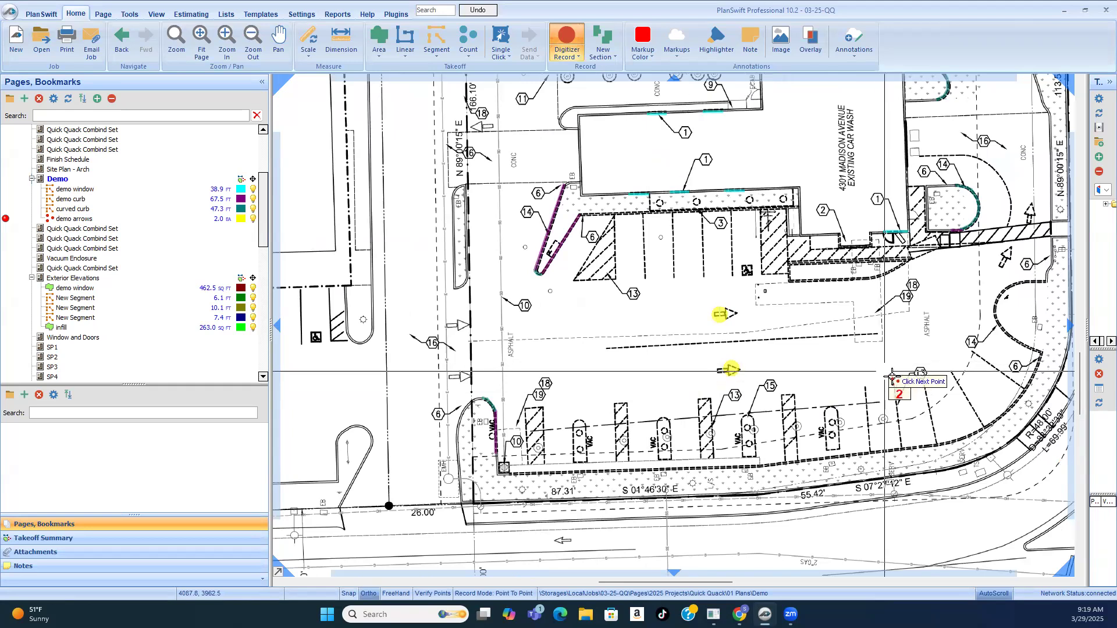
pyautogui.scroll(-1, 781, 387)
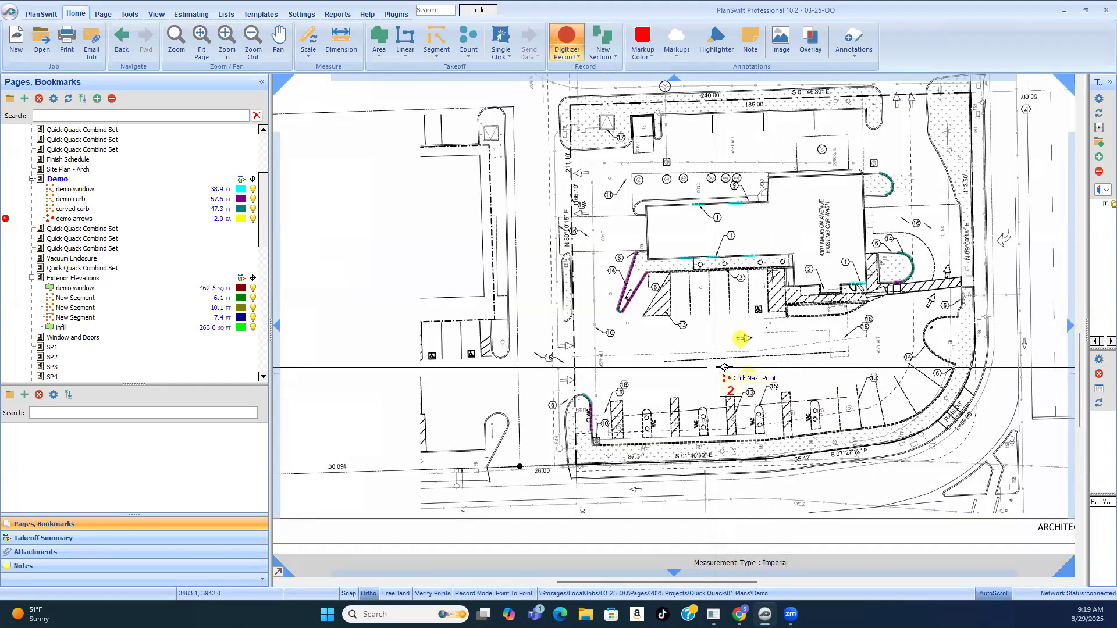
pyautogui.scroll(3, 583, 335)
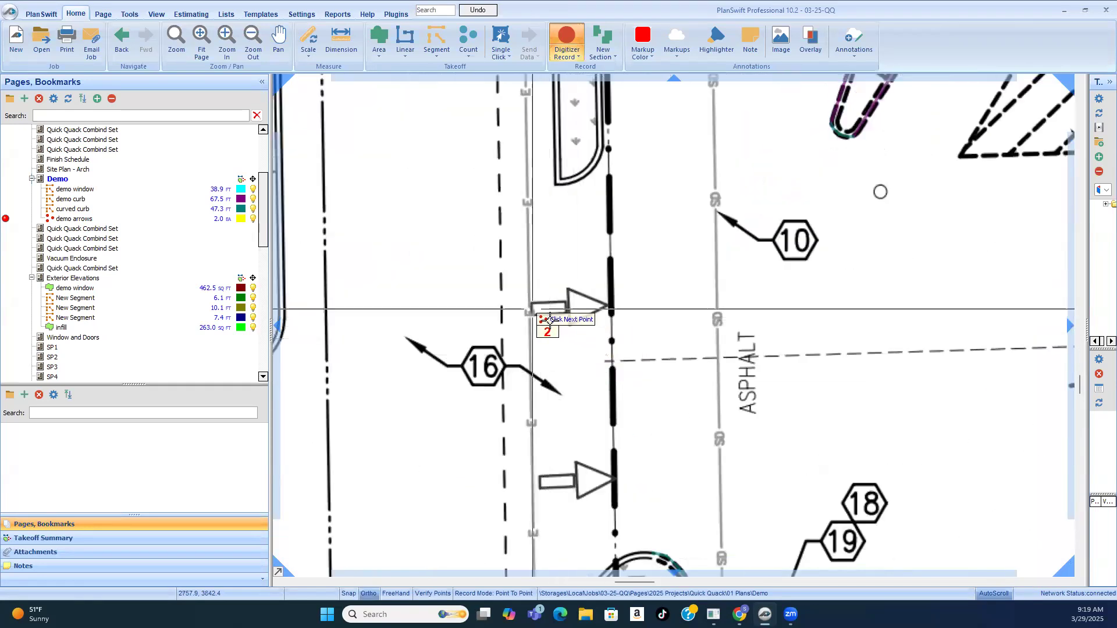
pyautogui.scroll(-2, 550, 337)
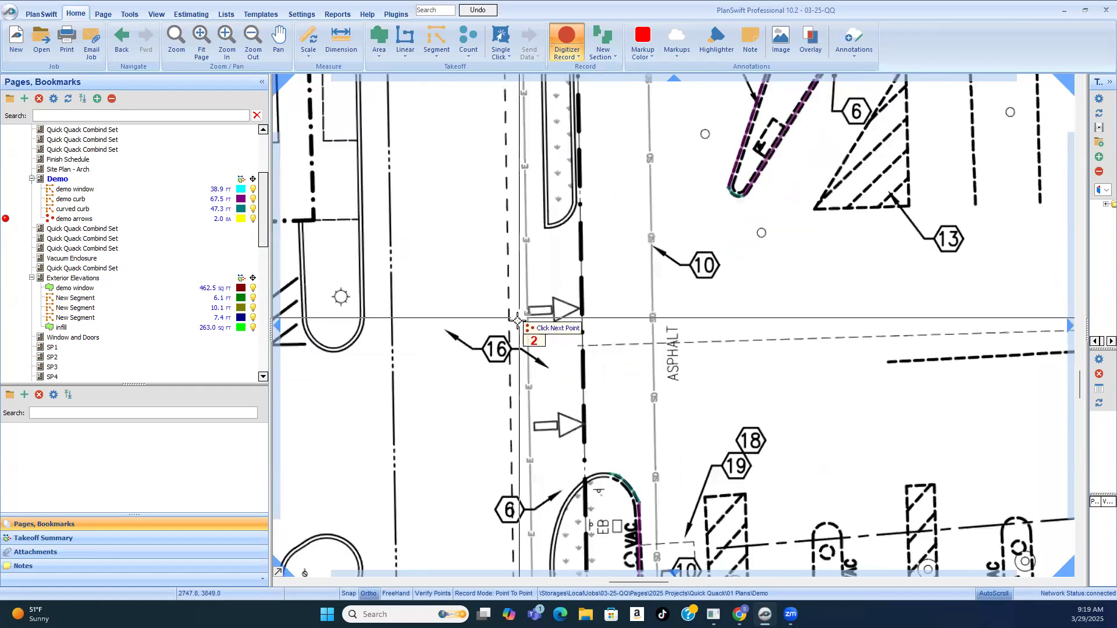
pyautogui.scroll(-2, 556, 343)
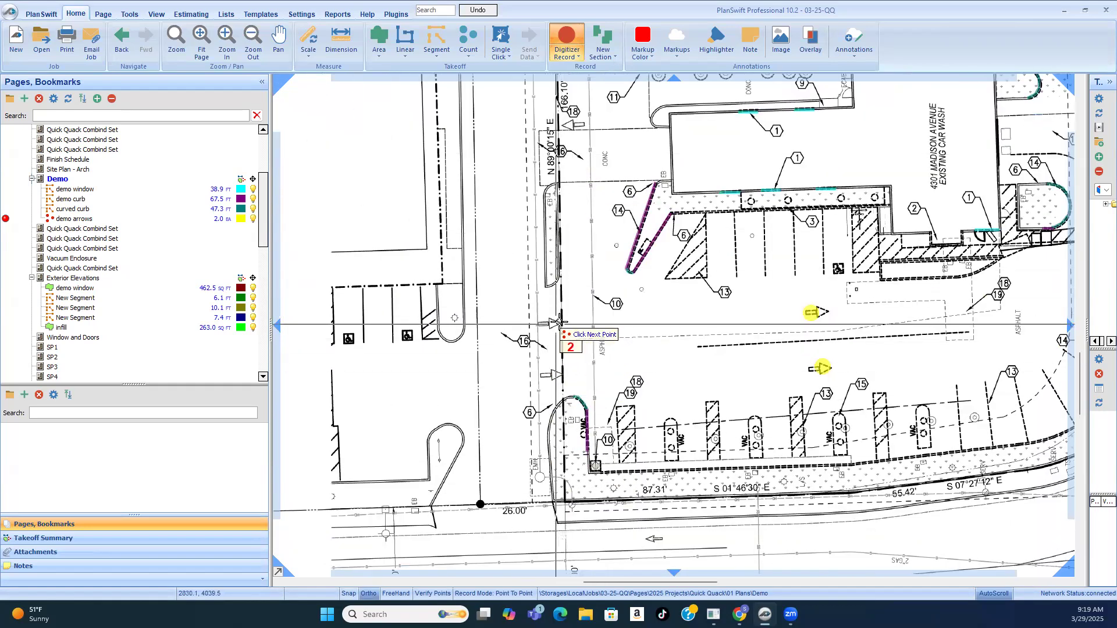
pyautogui.scroll(4, 560, 321)
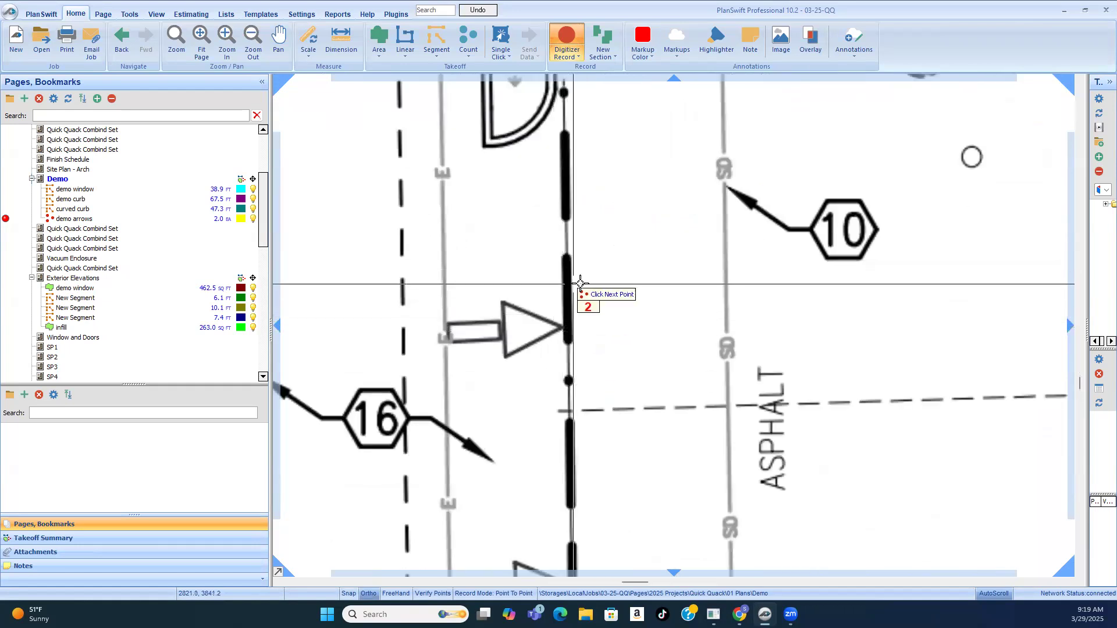
pyautogui.scroll(-1, 560, 260)
pyautogui.scroll(-3, 560, 259)
pyautogui.scroll(-1, 559, 314)
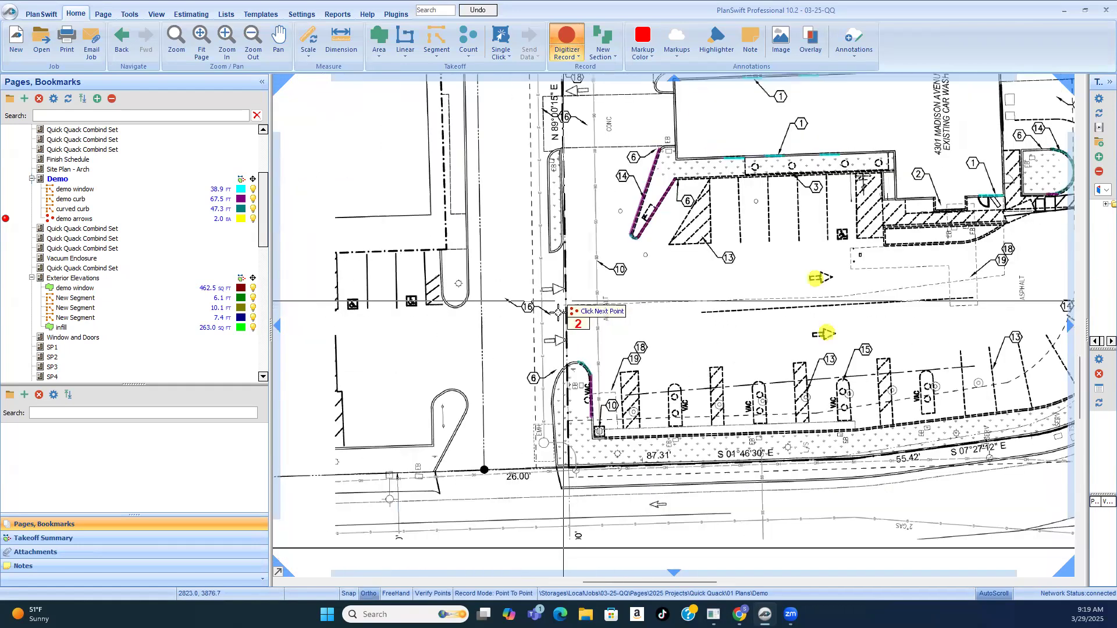
pyautogui.scroll(-1, 557, 319)
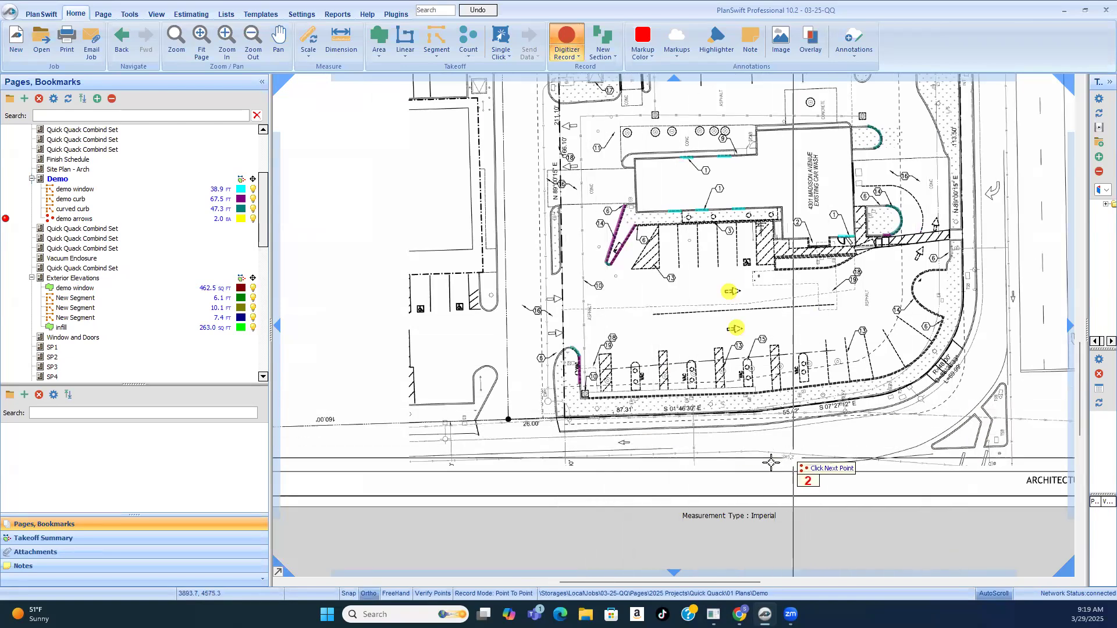
pyautogui.scroll(-3, 726, 463)
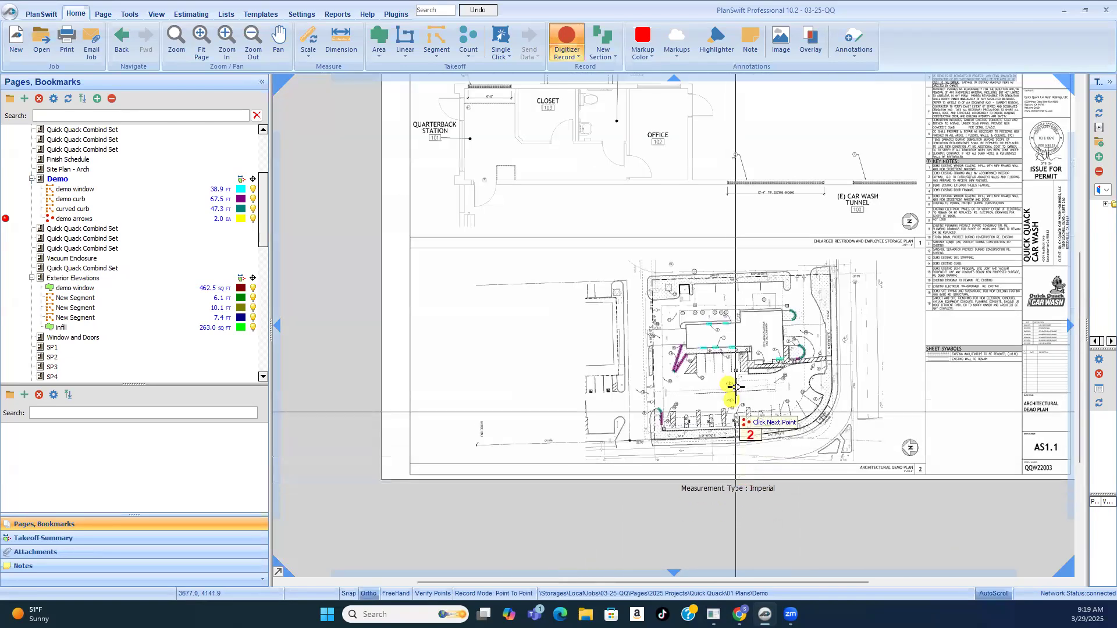
# Step: Stop recording the demo arrows count
pyautogui.scroll(3, 728, 437)
pyautogui.rightClick(791, 350)
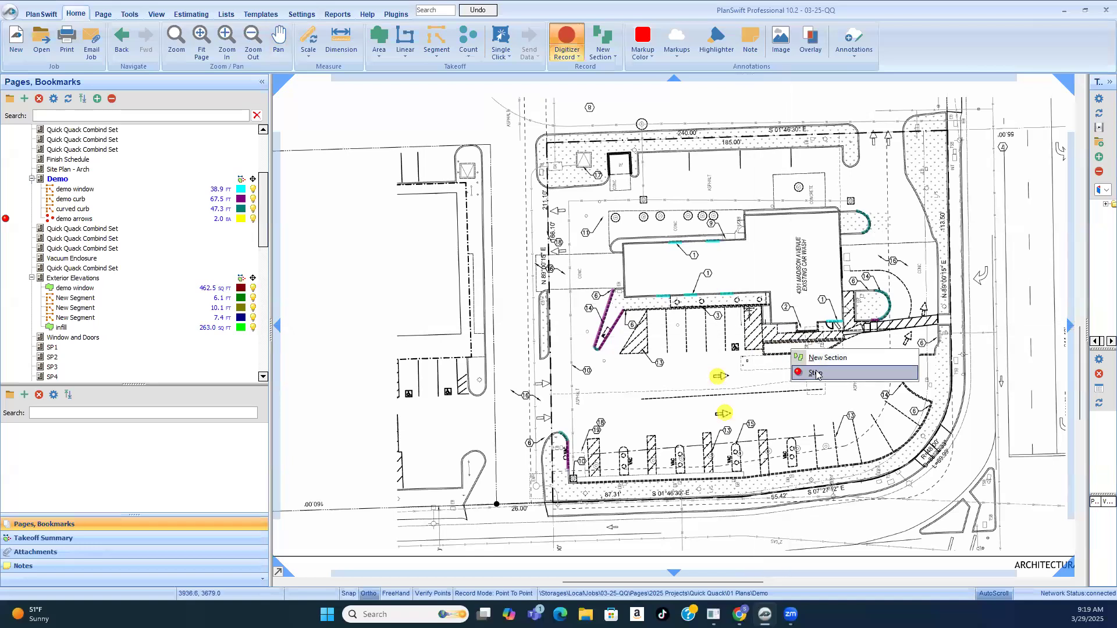
pyautogui.click(815, 373)
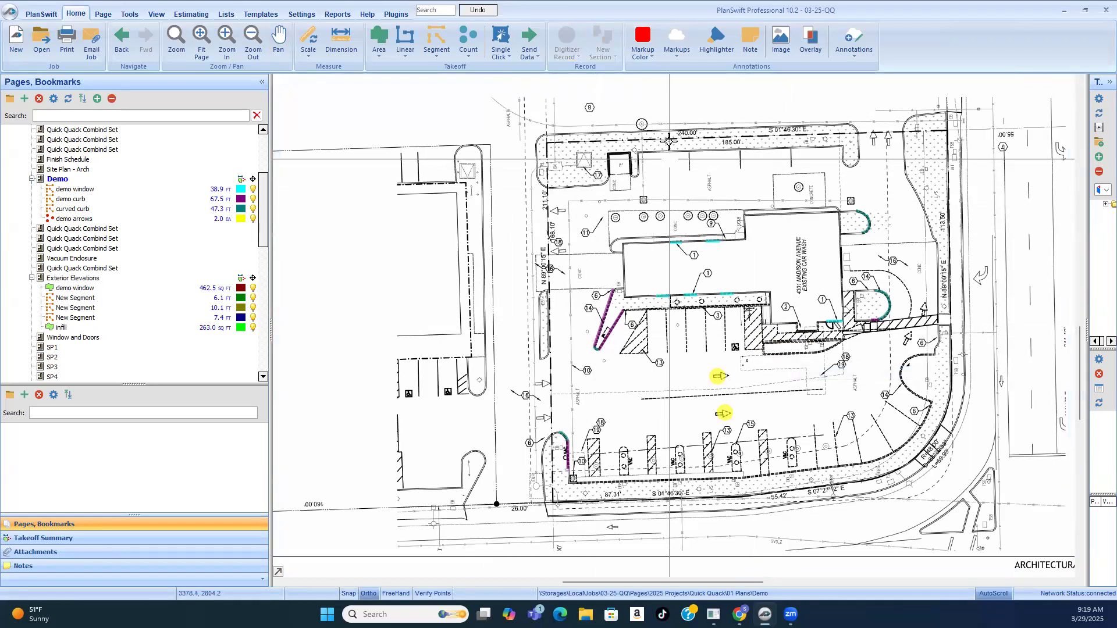
# Step: Examine the numbered tags around the building and driveways on the architectural demo plan against the demolition key notes
pyautogui.scroll(2, 669, 141)
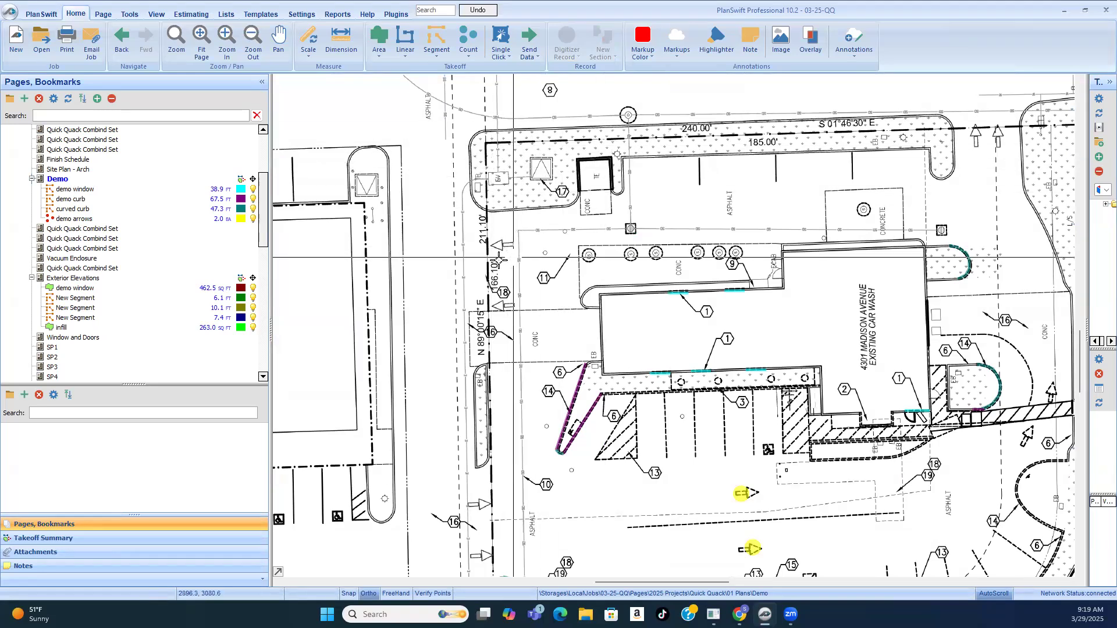
pyautogui.scroll(-2, 500, 268)
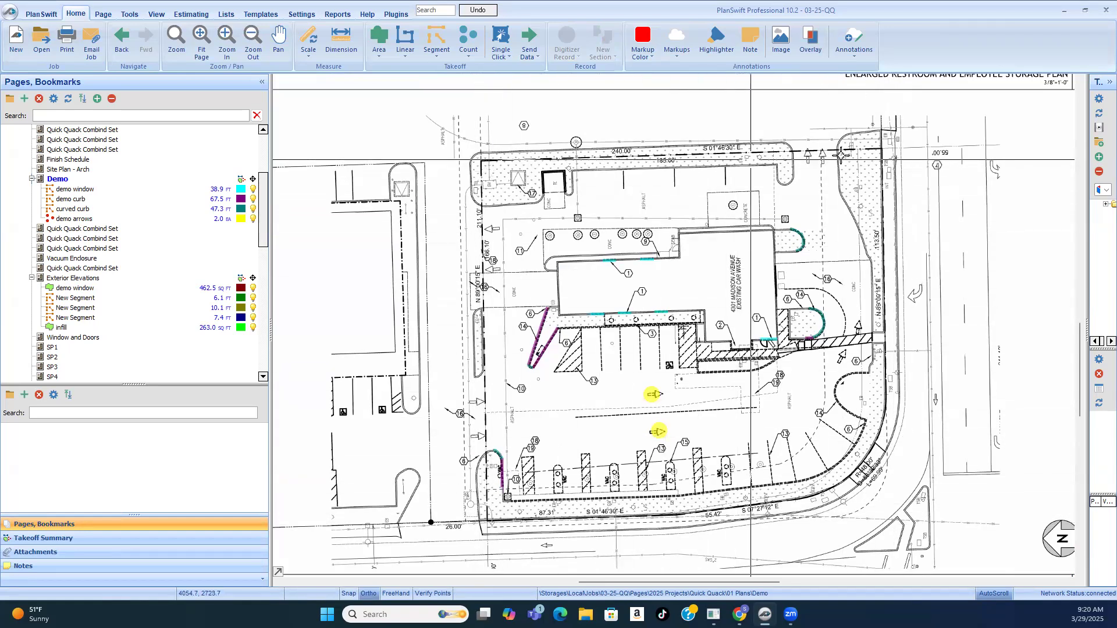
pyautogui.scroll(-2, 464, 334)
pyautogui.scroll(5, 418, 315)
pyautogui.scroll(-3, 539, 361)
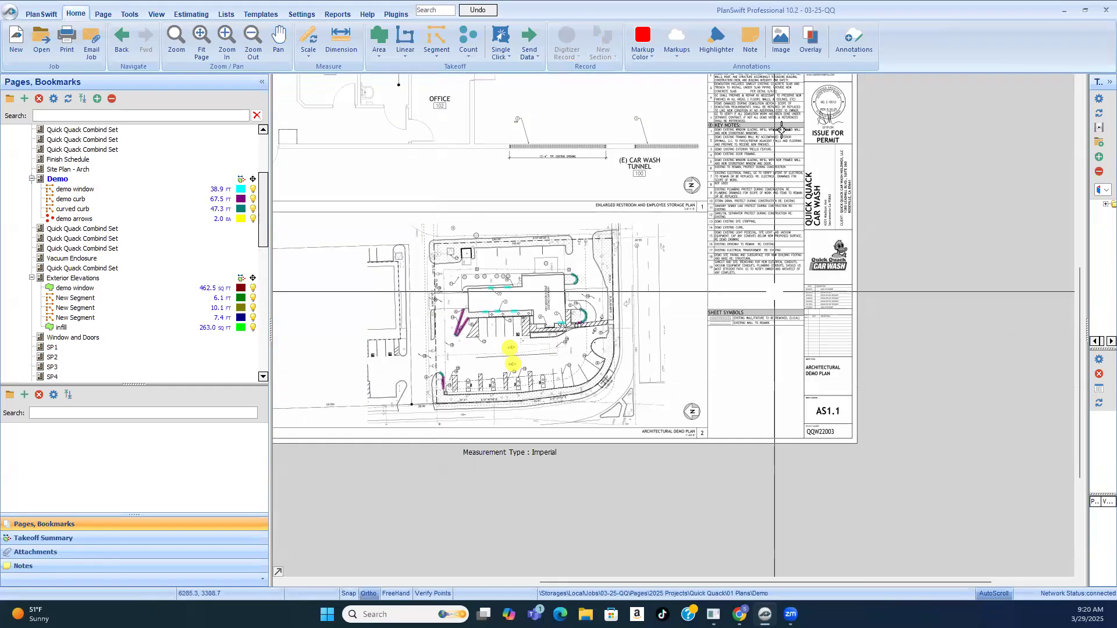
pyautogui.scroll(3, 774, 332)
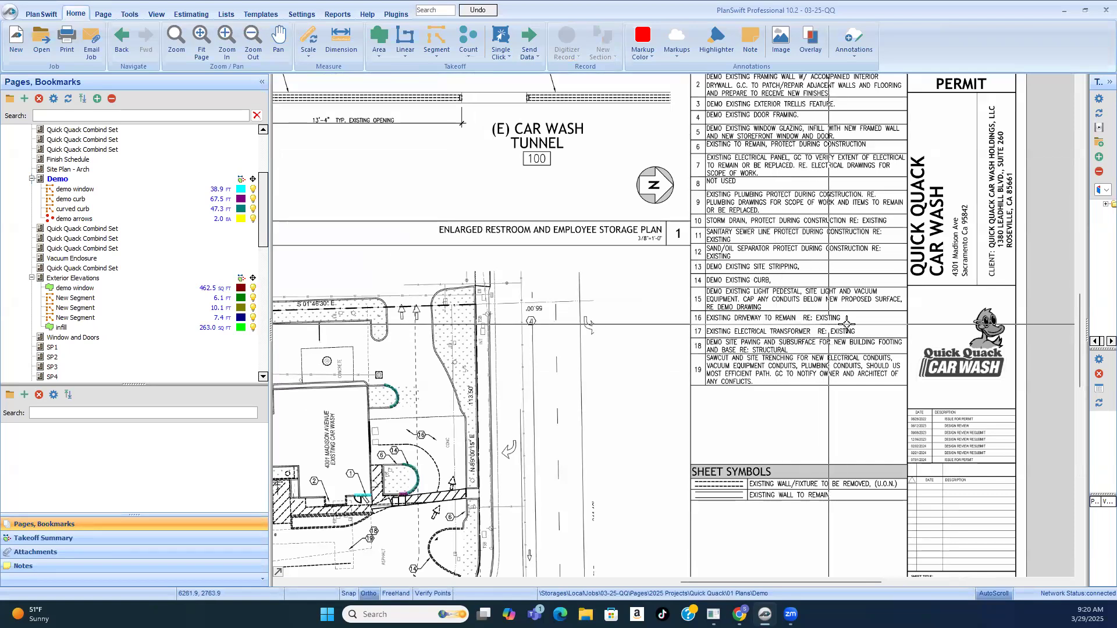
pyautogui.scroll(-3, 864, 342)
pyautogui.scroll(3, 594, 423)
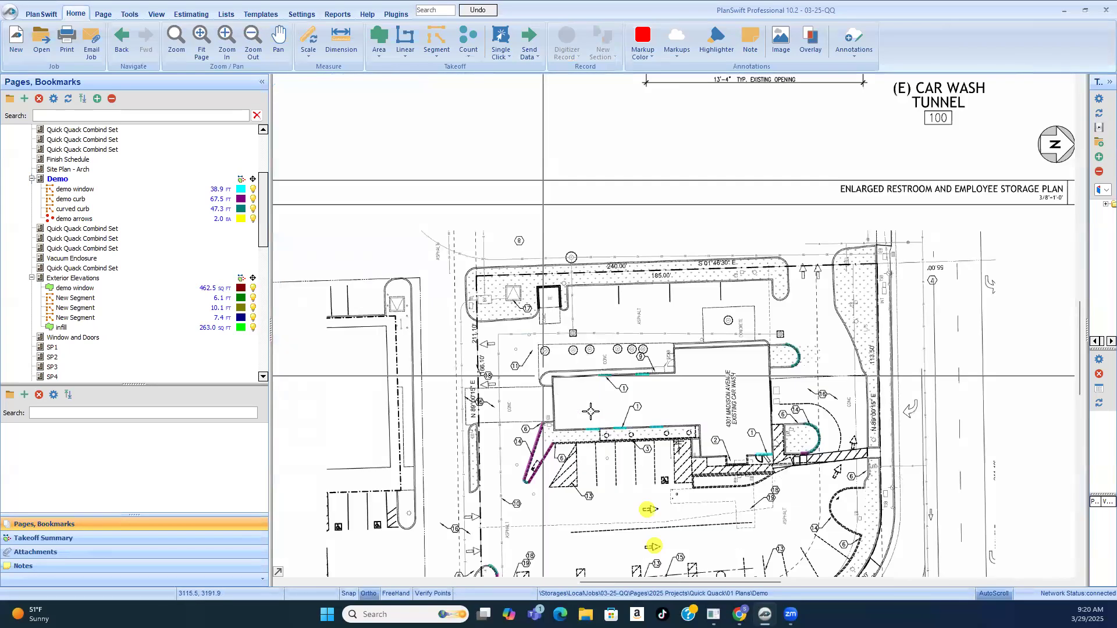
pyautogui.scroll(3, 547, 427)
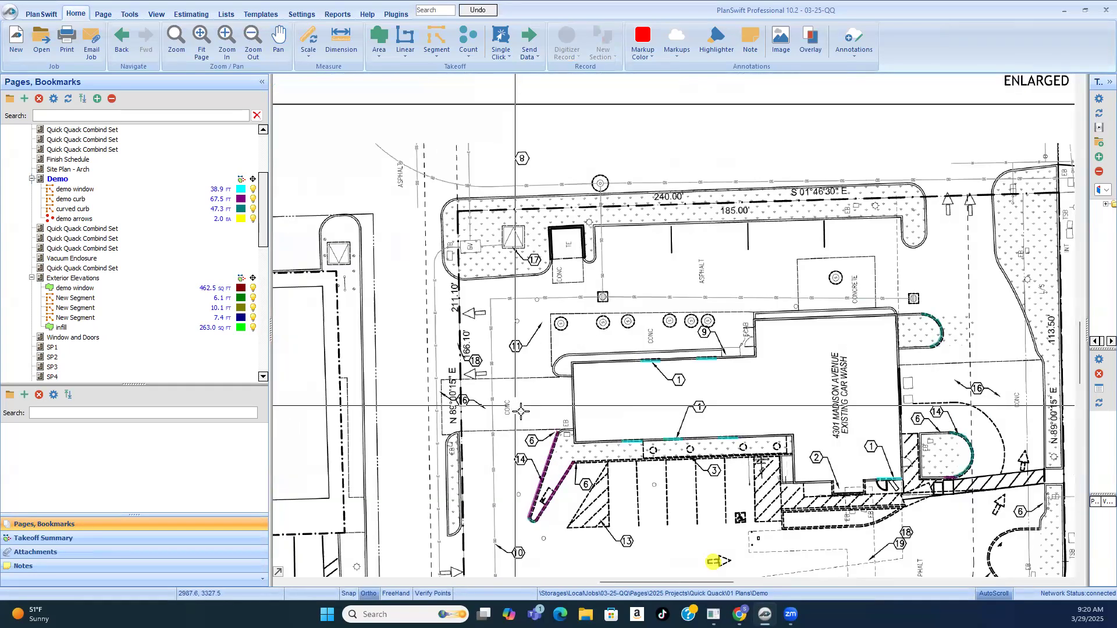
pyautogui.scroll(-2, 493, 391)
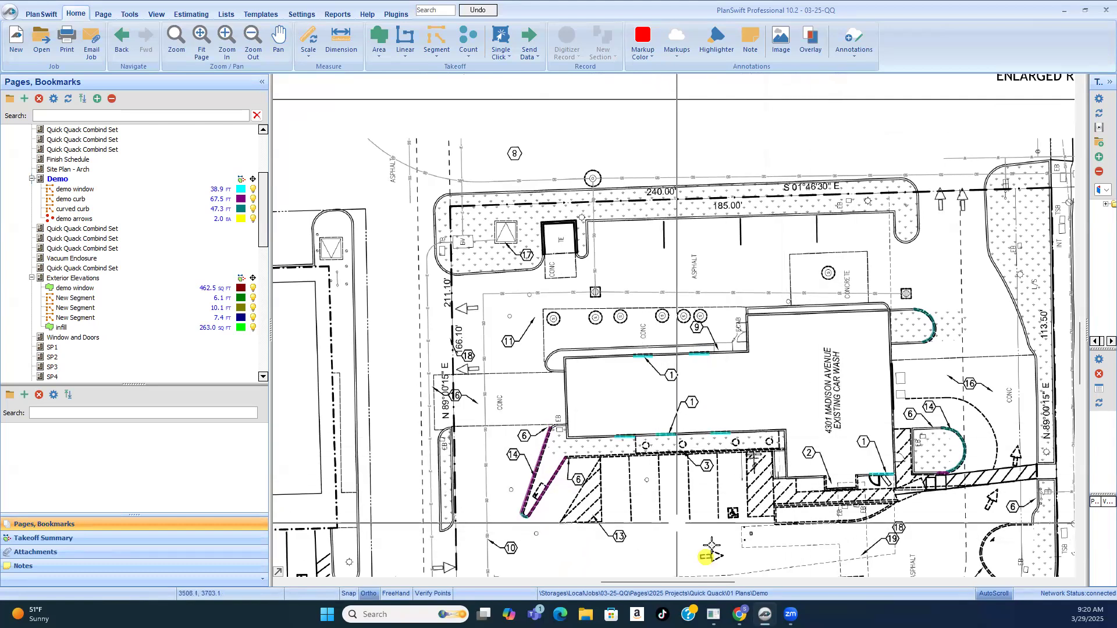
# Step: Look up key notes 18 and 19 on paving demolition and site trenching for the dashed outline in front of the building
pyautogui.scroll(-3, 756, 454)
pyautogui.scroll(5, 807, 494)
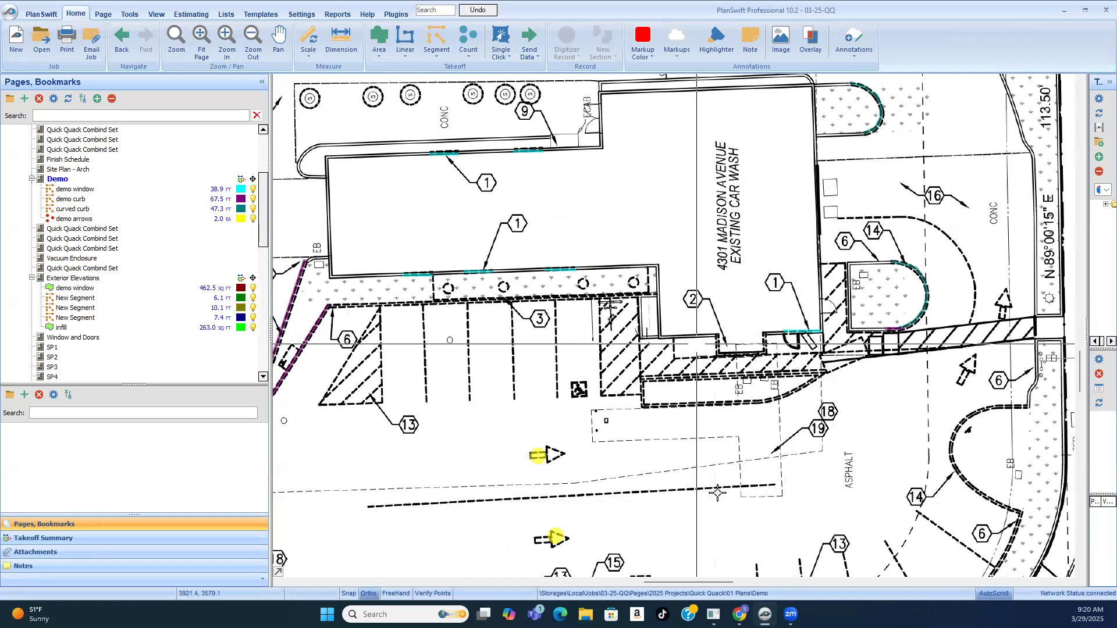
pyautogui.scroll(-2, 651, 476)
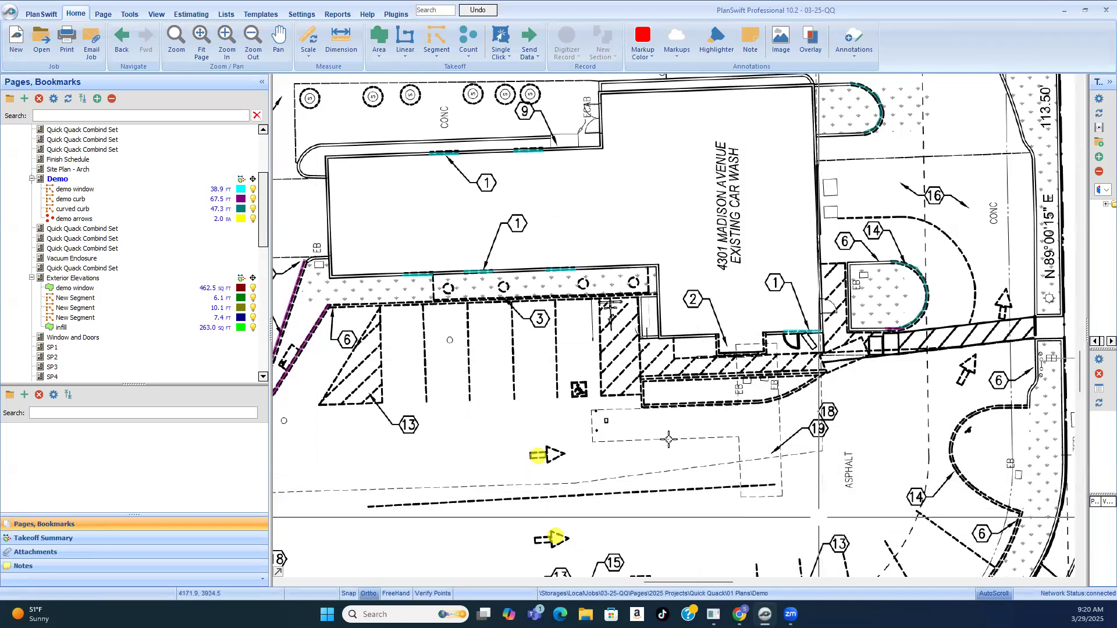
pyautogui.scroll(-3, 573, 465)
pyautogui.scroll(2, 1010, 264)
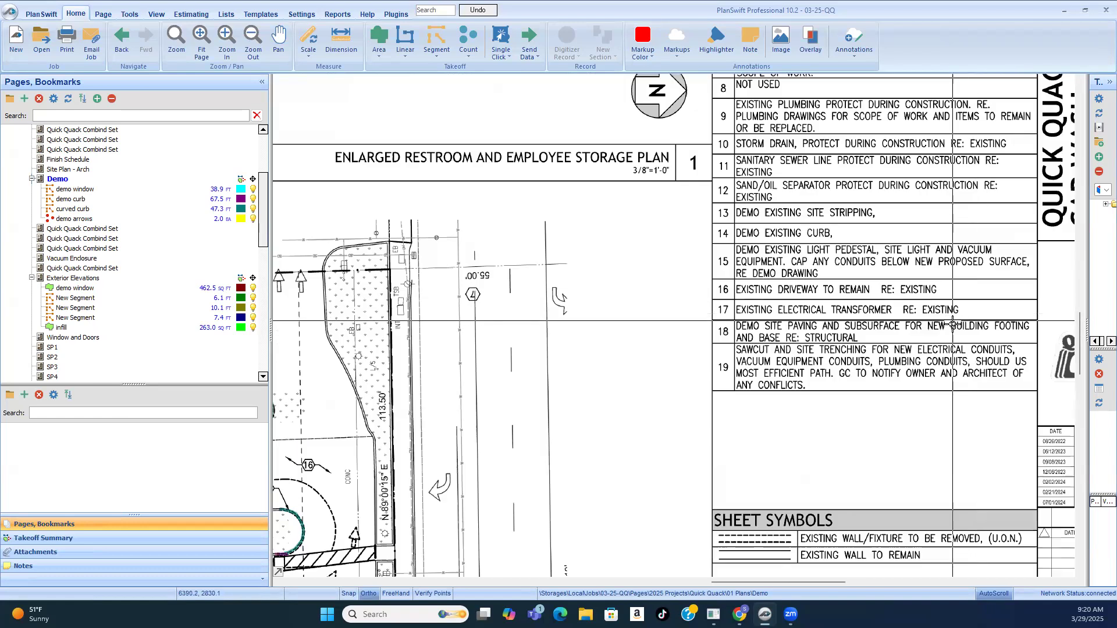
pyautogui.scroll(2, 931, 361)
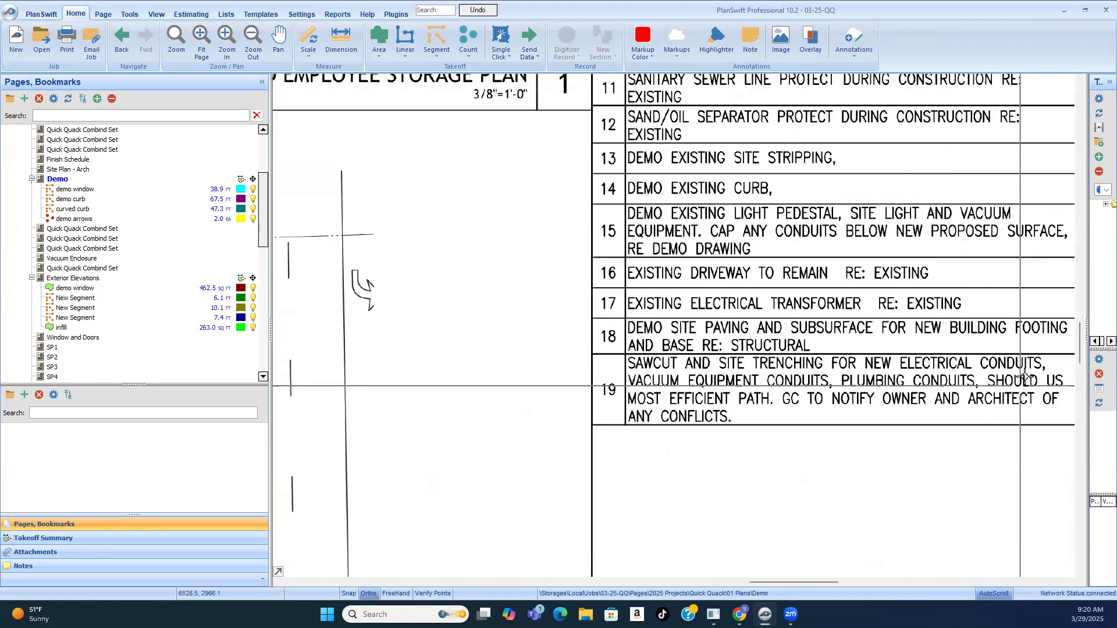
pyautogui.scroll(-1, 737, 398)
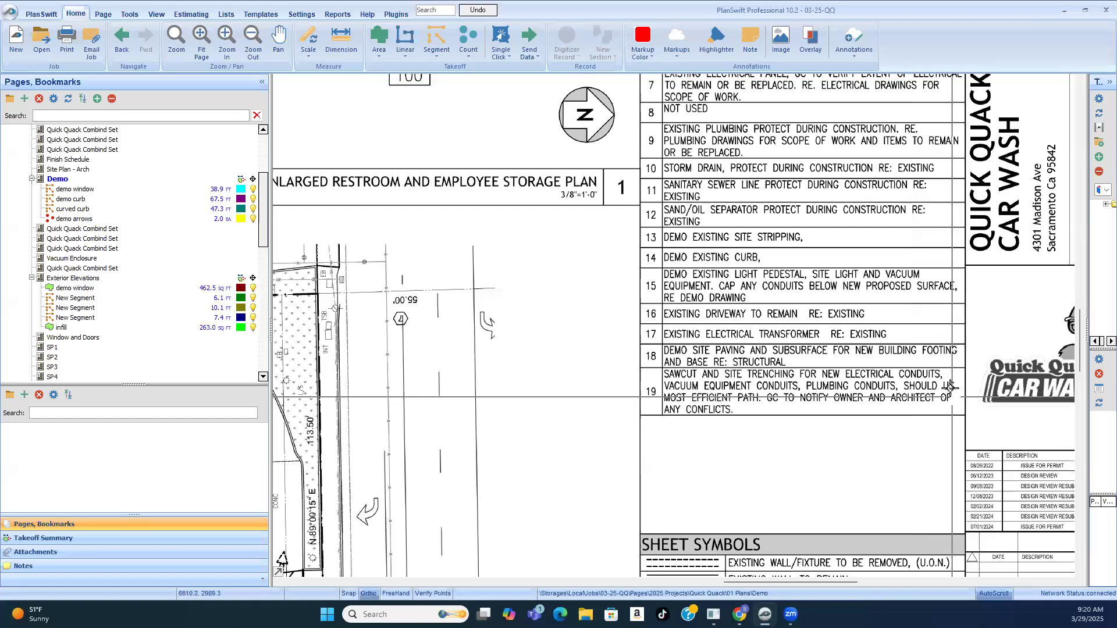
pyautogui.scroll(-3, 950, 387)
pyautogui.scroll(3, 511, 516)
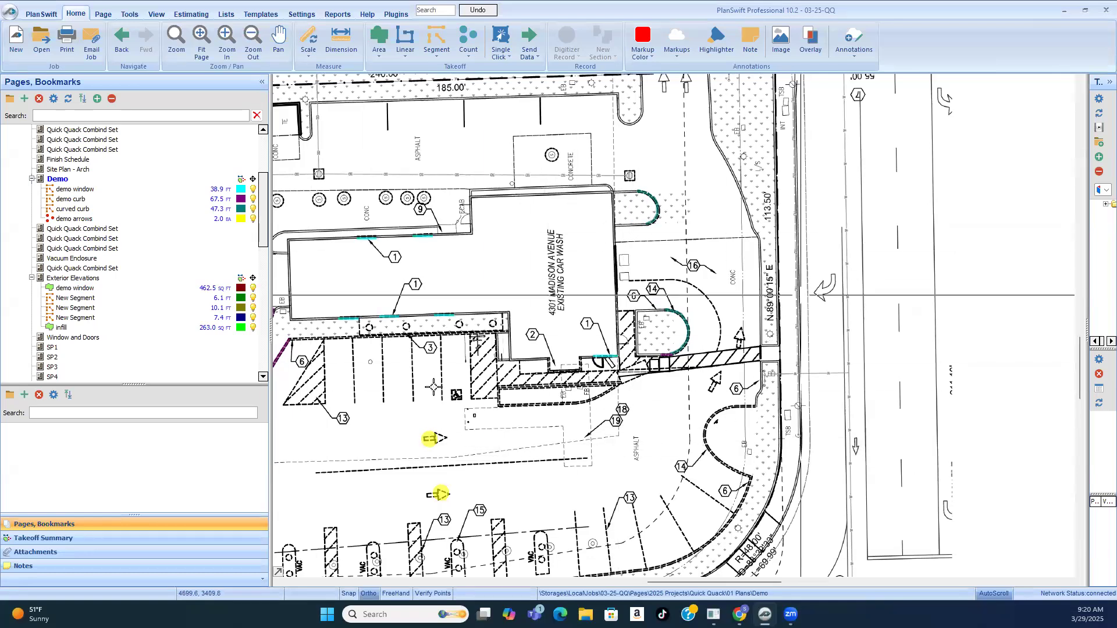
# Step: Examine the dashed outline tagged 18 and 19 and the dashed lines crossing the asphalt to the driveway entrance
pyautogui.scroll(-3, 782, 457)
pyautogui.scroll(4, 316, 464)
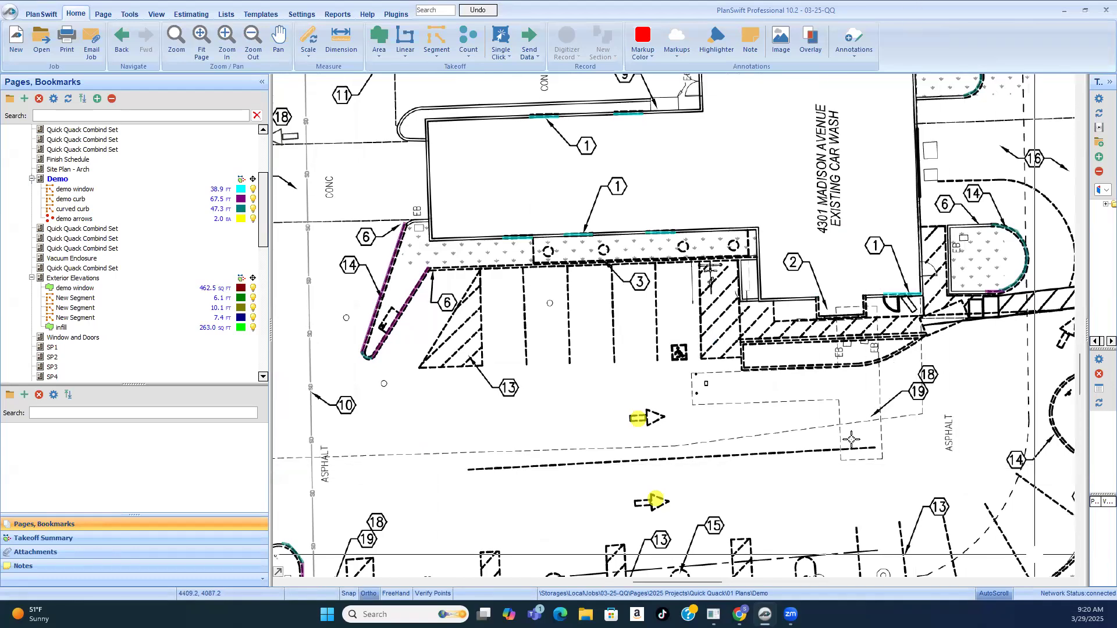
pyautogui.scroll(-3, 852, 440)
pyautogui.scroll(1, 980, 377)
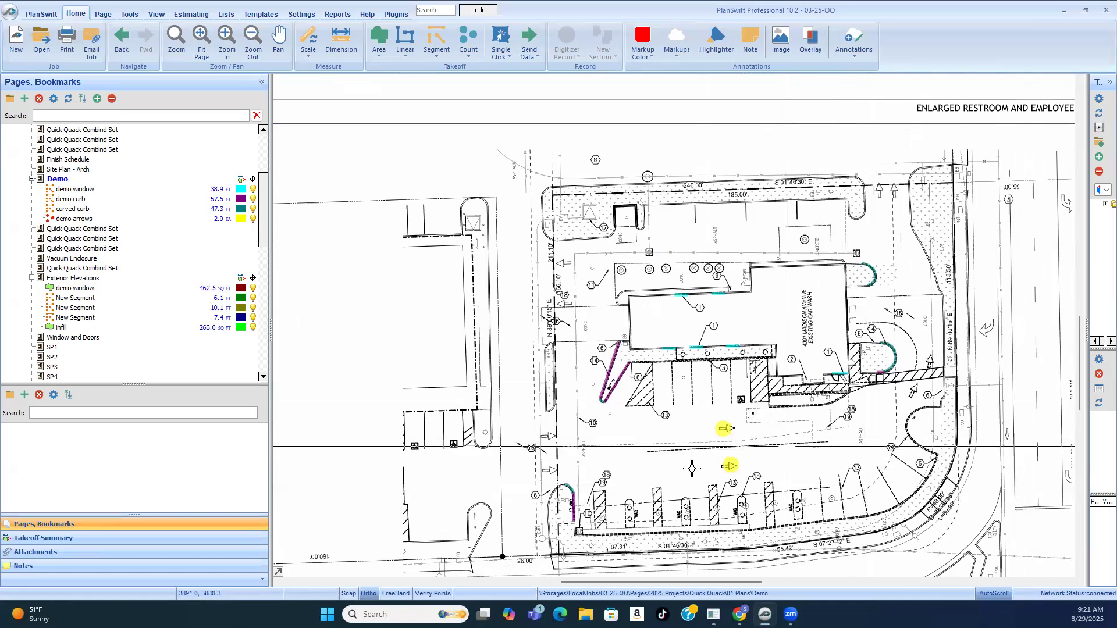
pyautogui.scroll(1, 569, 459)
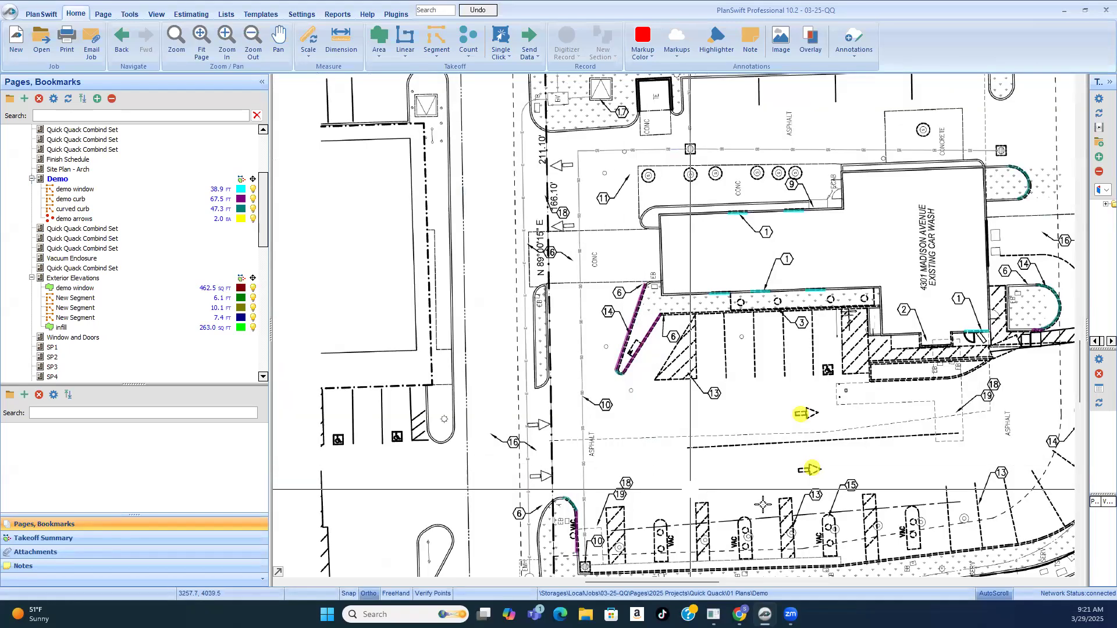
pyautogui.scroll(2, 565, 445)
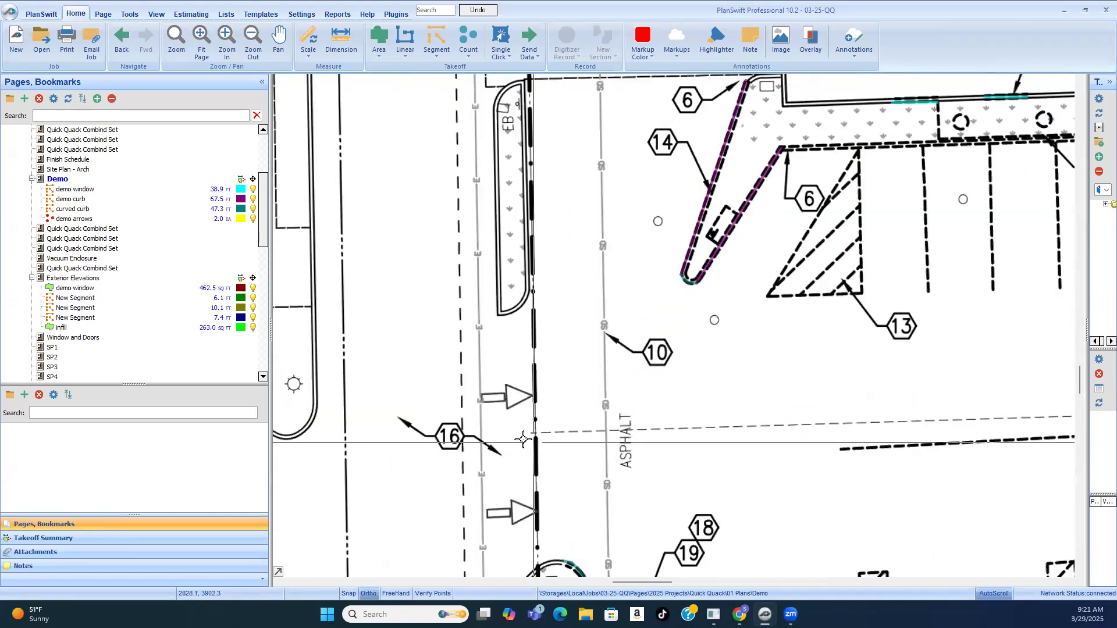
pyautogui.scroll(-2, 502, 437)
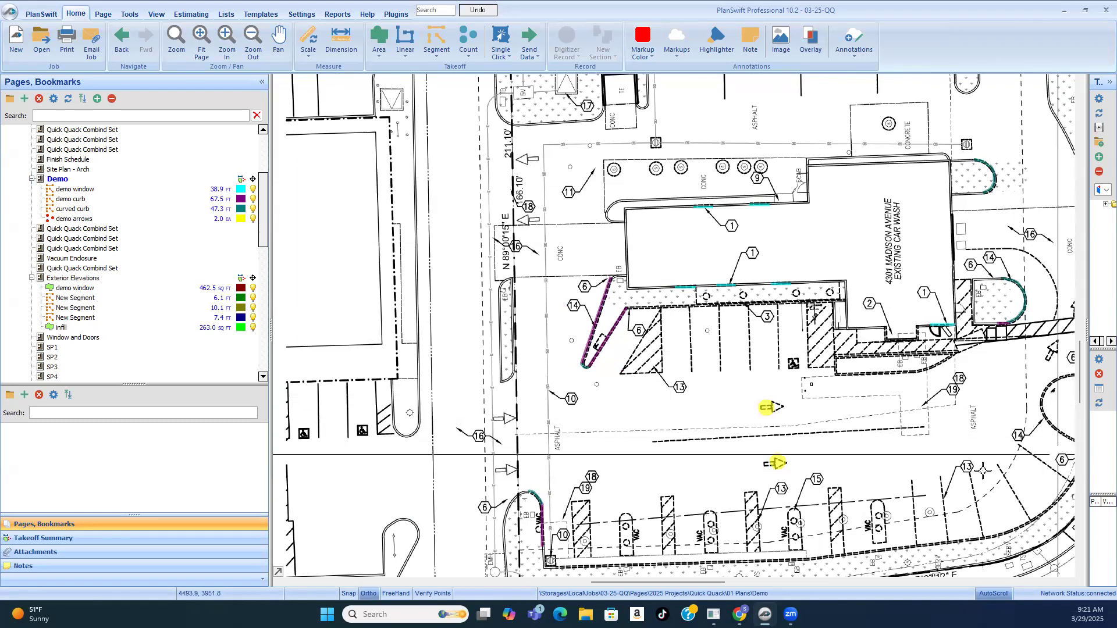
pyautogui.scroll(-2, 651, 444)
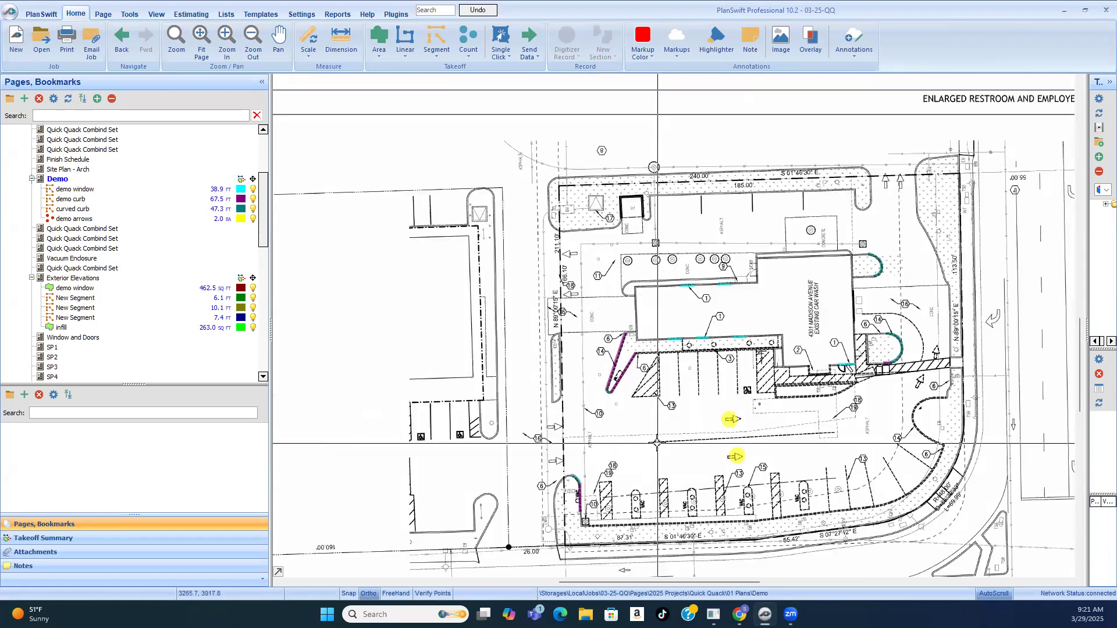
# Step: Examine the dashed outline tagged 18 and 19 where it crosses the hatched walkway and parking area by the building entrance
pyautogui.scroll(2, 932, 320)
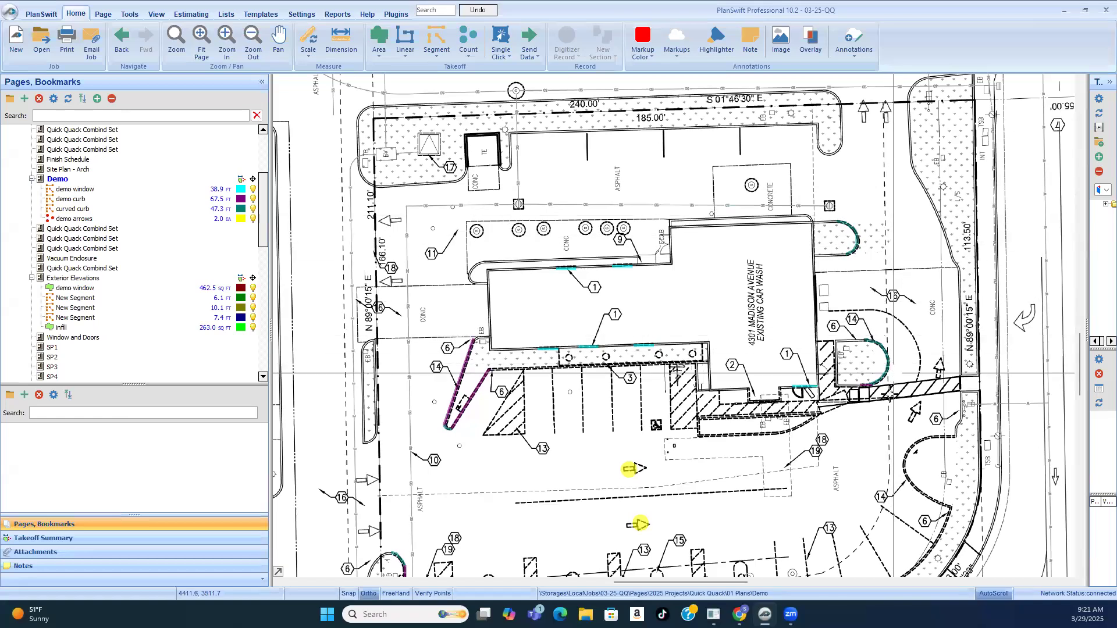
pyautogui.scroll(-2, 862, 157)
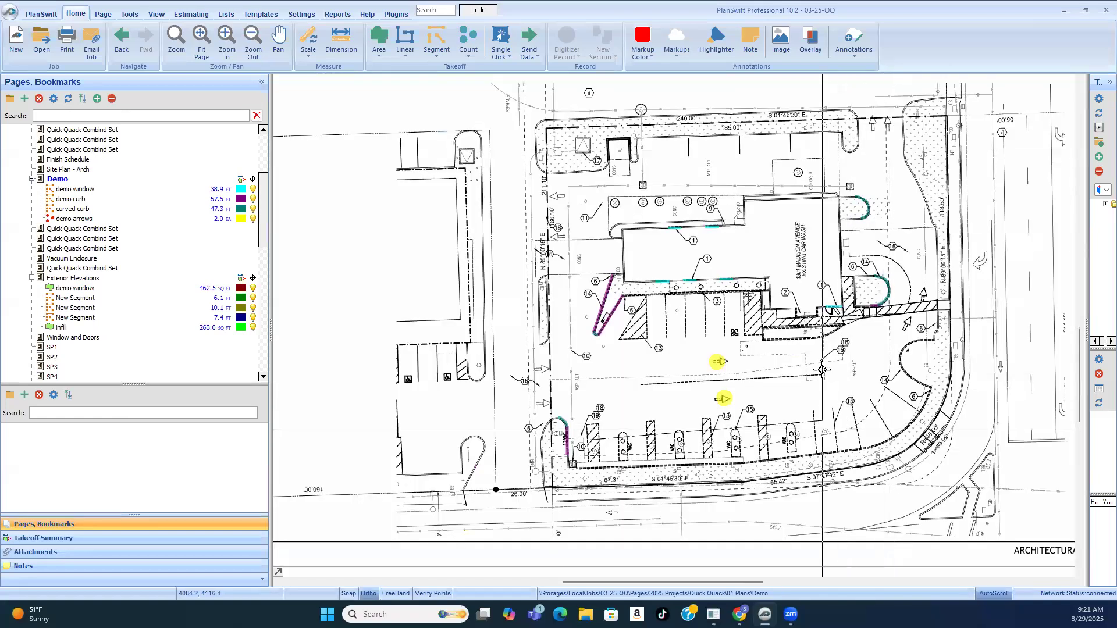
pyautogui.scroll(3, 905, 362)
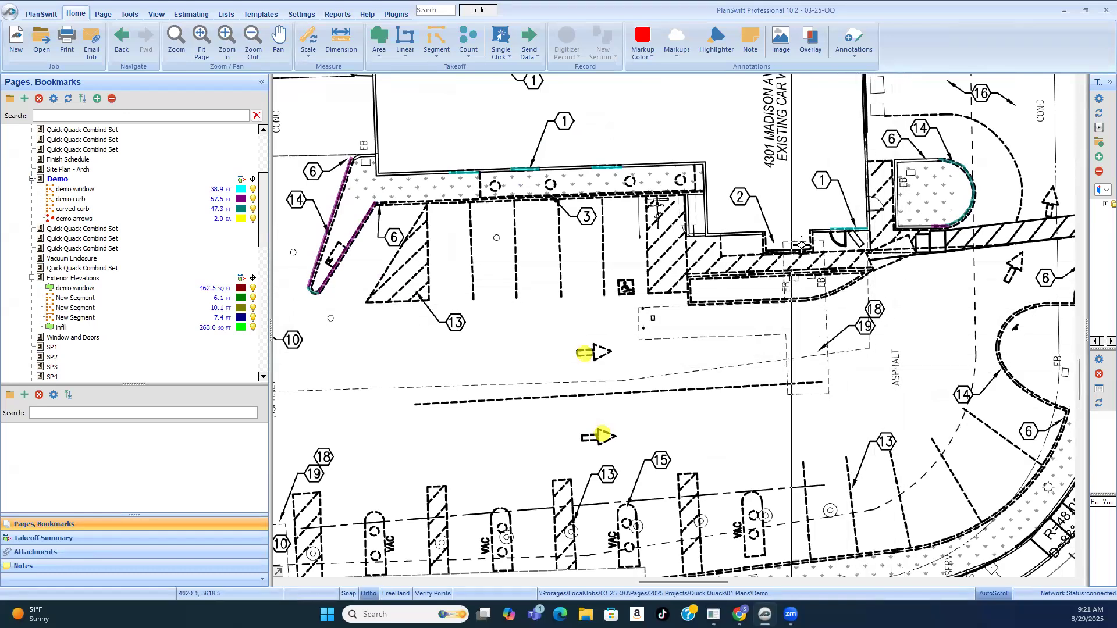
pyautogui.scroll(3, 815, 251)
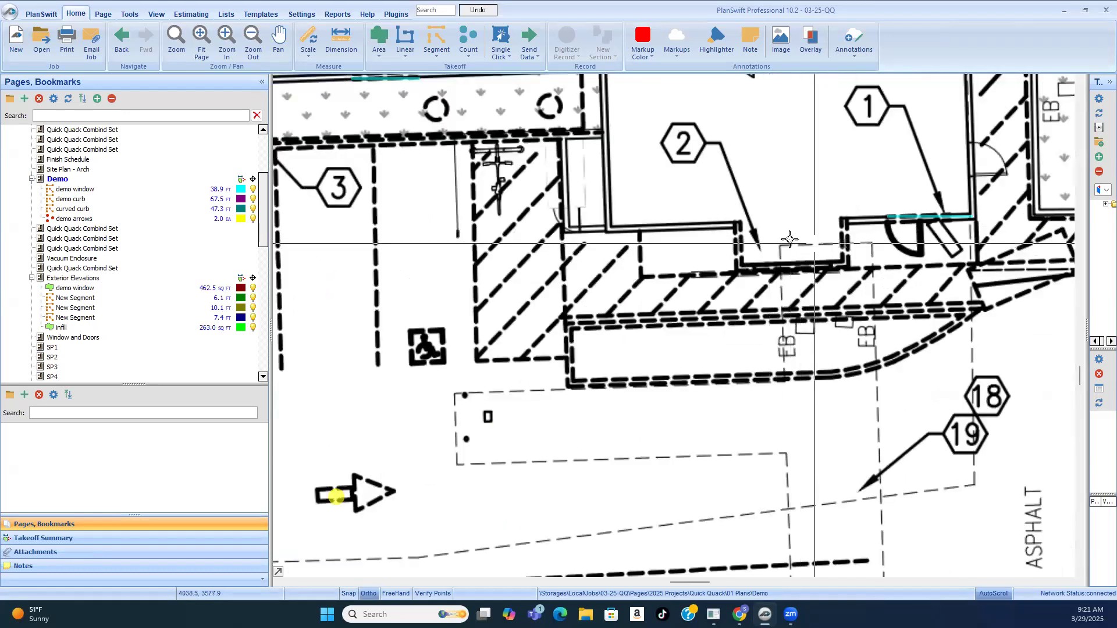
pyautogui.scroll(-2, 866, 268)
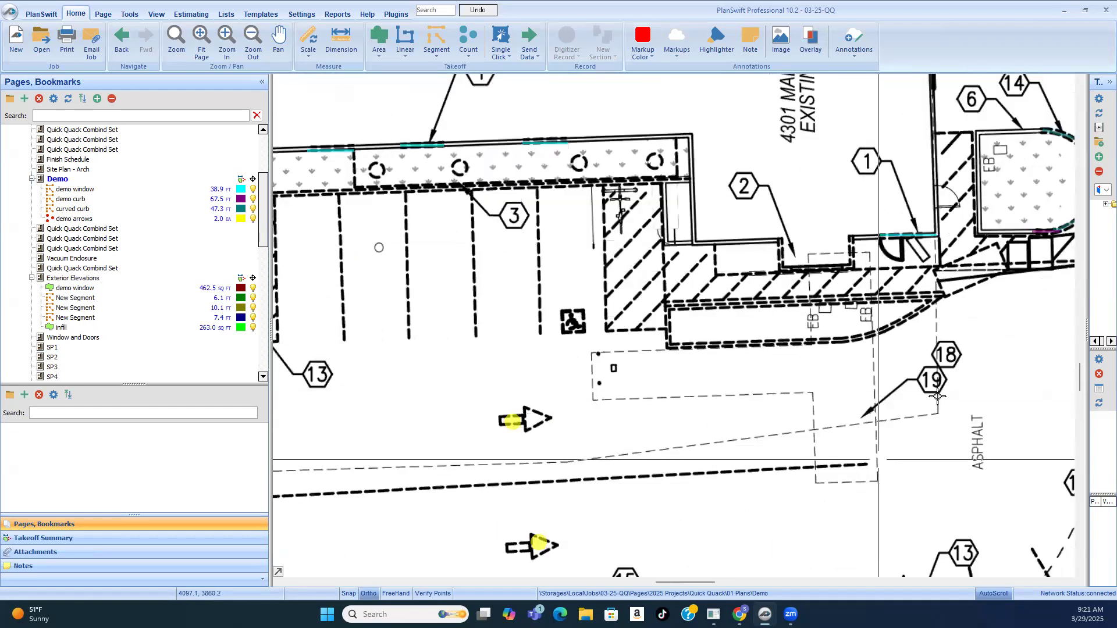
pyautogui.scroll(-2, 724, 409)
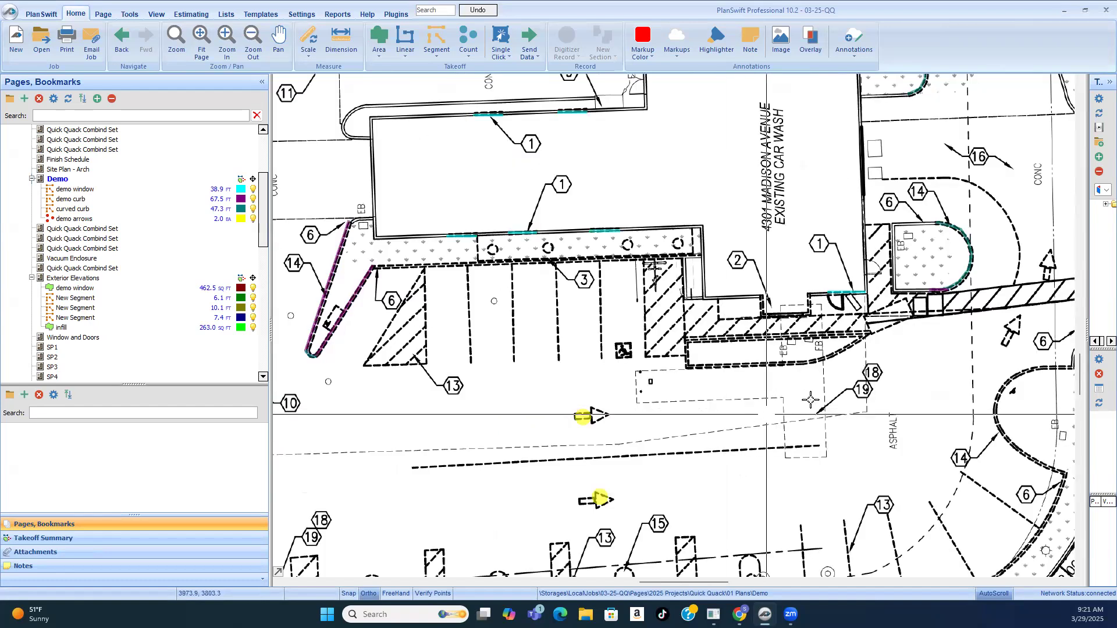
pyautogui.scroll(-2, 759, 377)
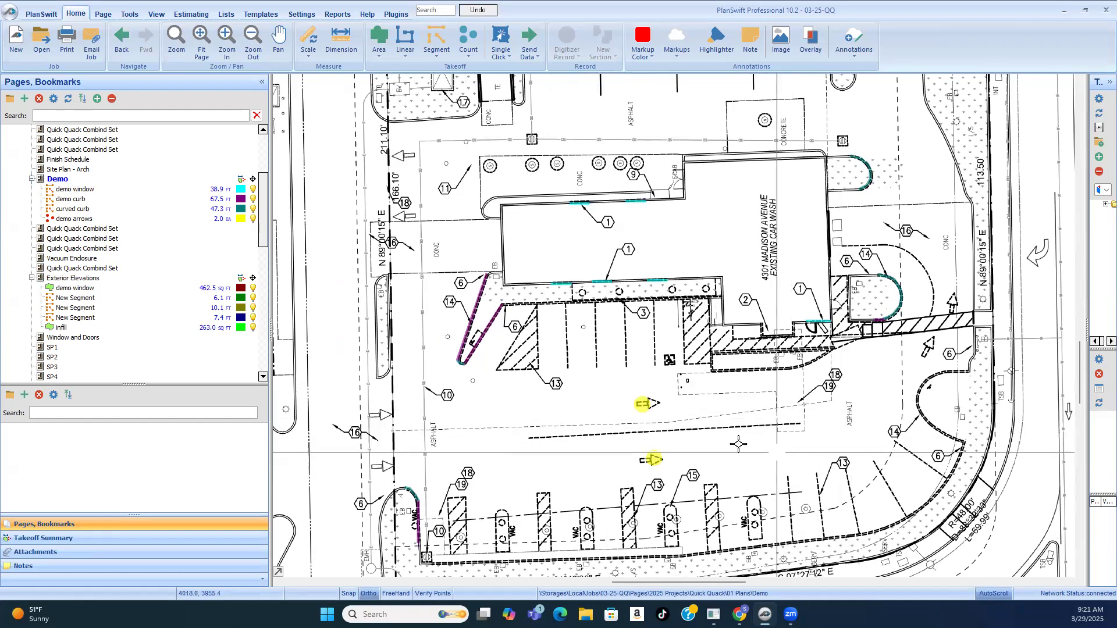
# Step: Create a segment takeoff named "cut concrete" for the dashed outline tagged 18 and 19 in front of the building
pyautogui.scroll(4, 739, 444)
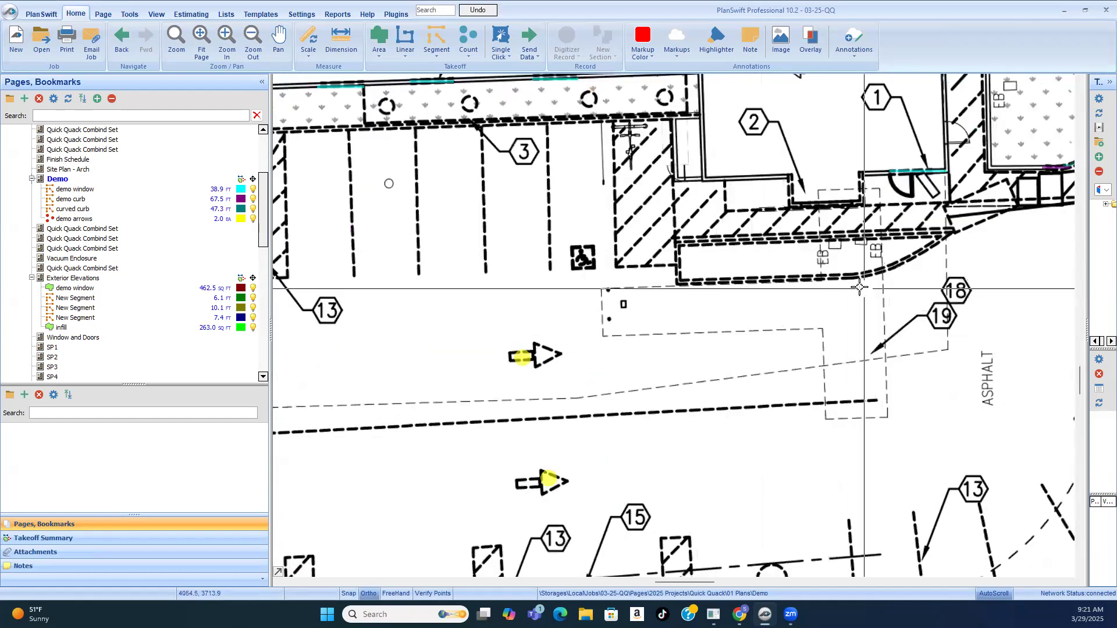
pyautogui.click(434, 33)
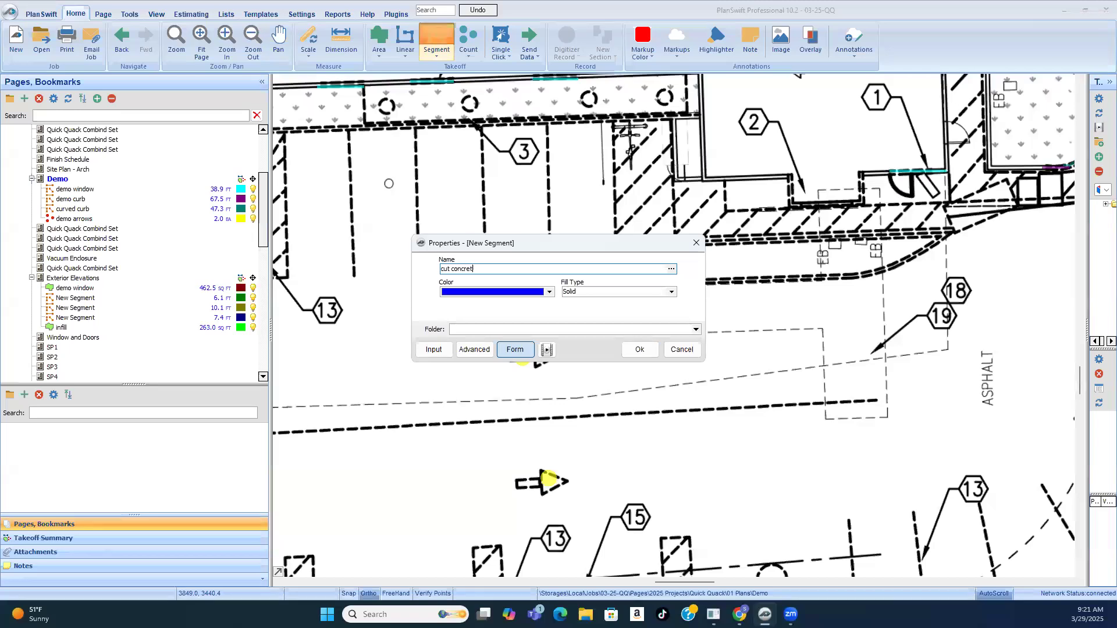
pyautogui.click(640, 350)
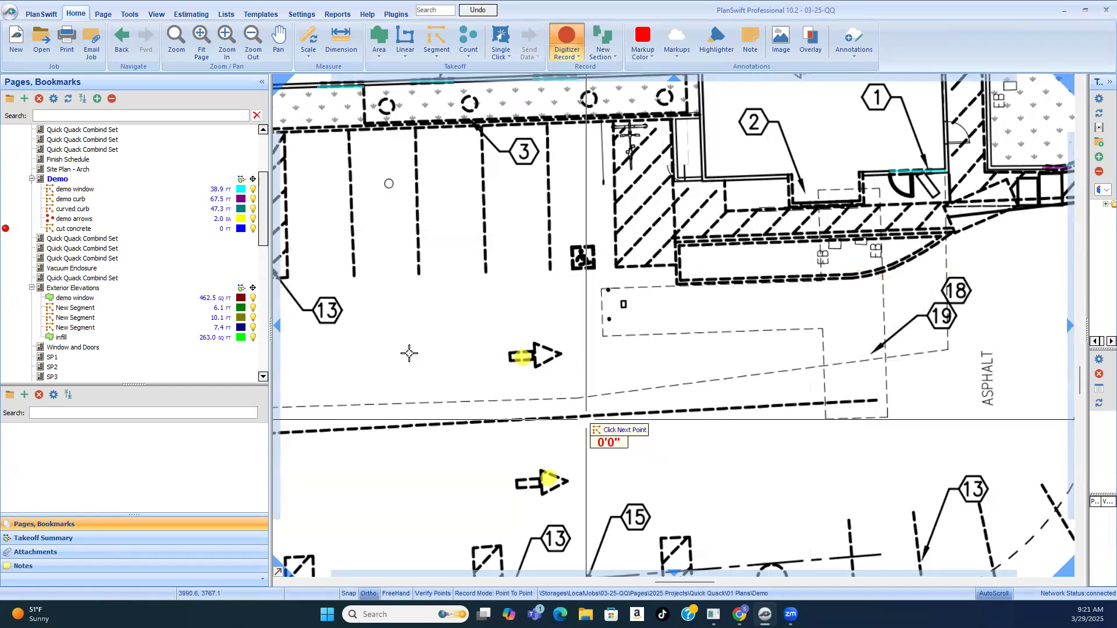
# Step: Trace the outline's long side from the building entrance to its far corner in the asphalt, about 31'7" long
pyautogui.scroll(-1, 807, 308)
pyautogui.scroll(1, 855, 296)
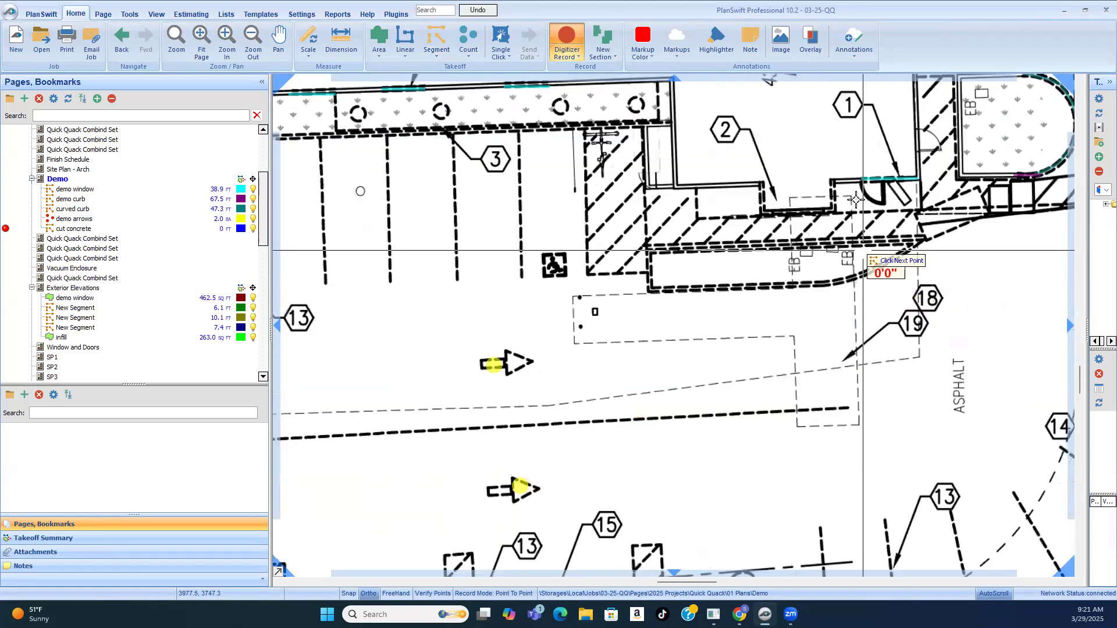
pyautogui.click(851, 196)
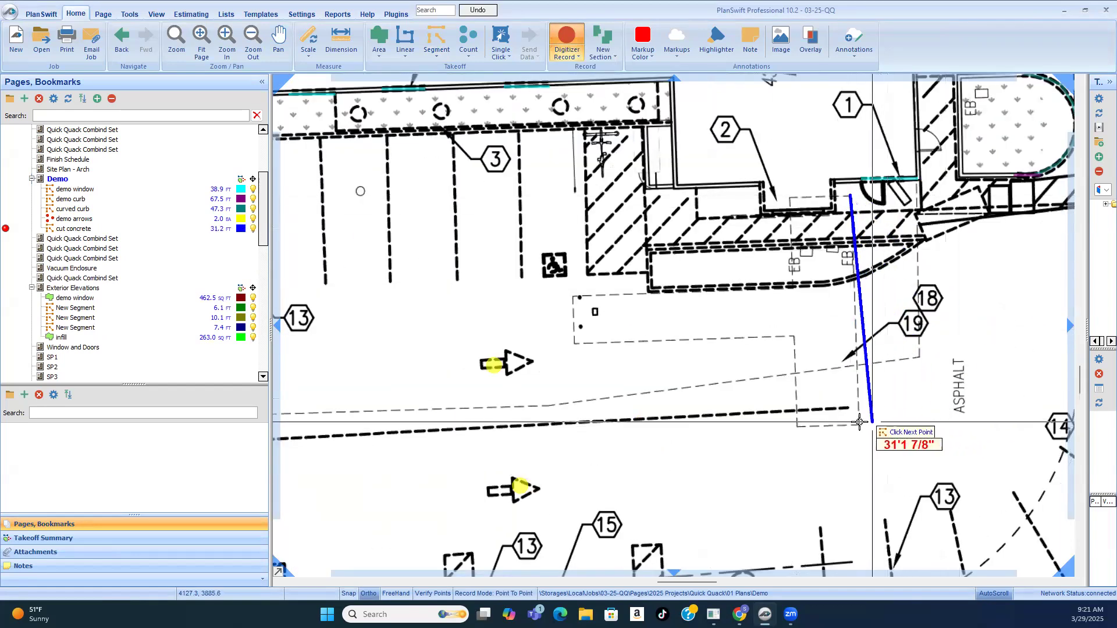
pyautogui.scroll(4, 861, 417)
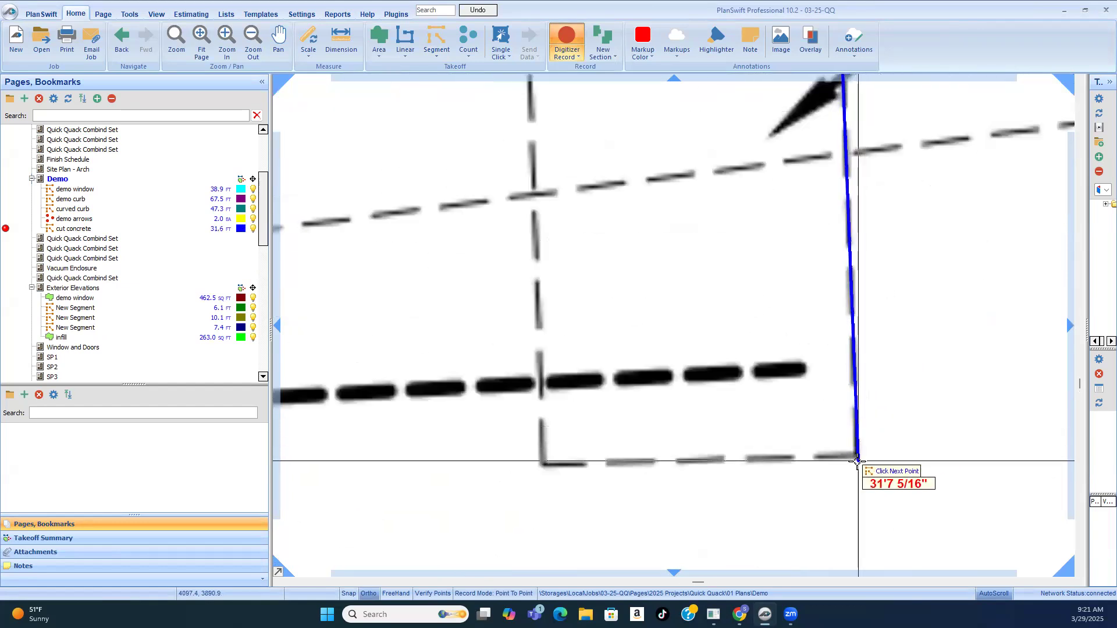
pyautogui.click(857, 461)
# Step: Trace the outline's far end, about 8.7 ft, and the side returning to the inner corner, about 12.6 ft
pyautogui.scroll(-4, 857, 461)
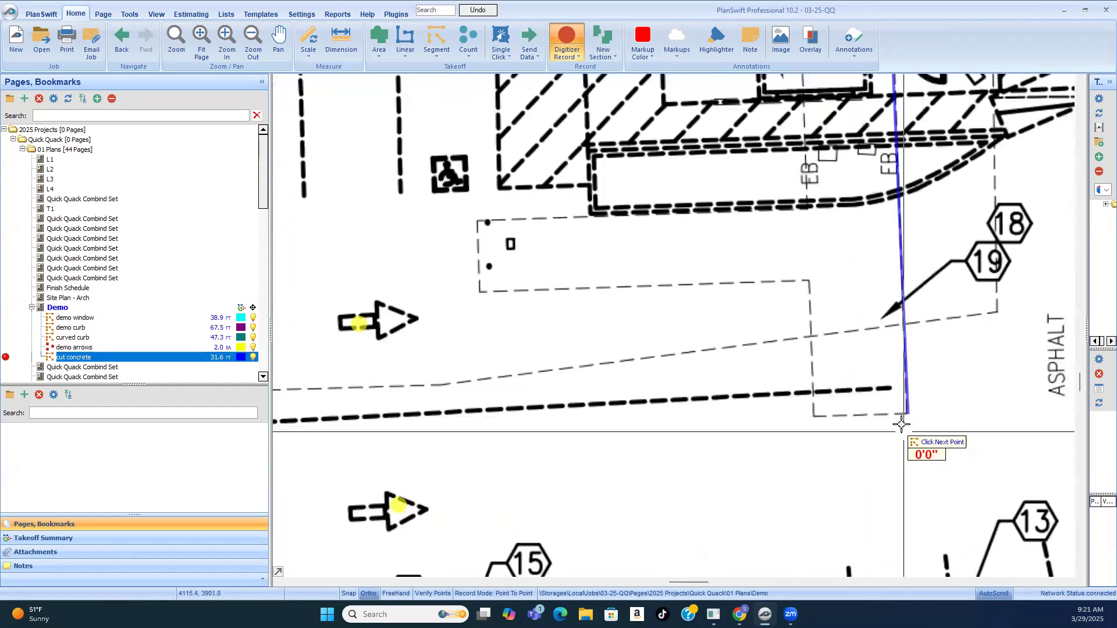
pyautogui.scroll(4, 823, 428)
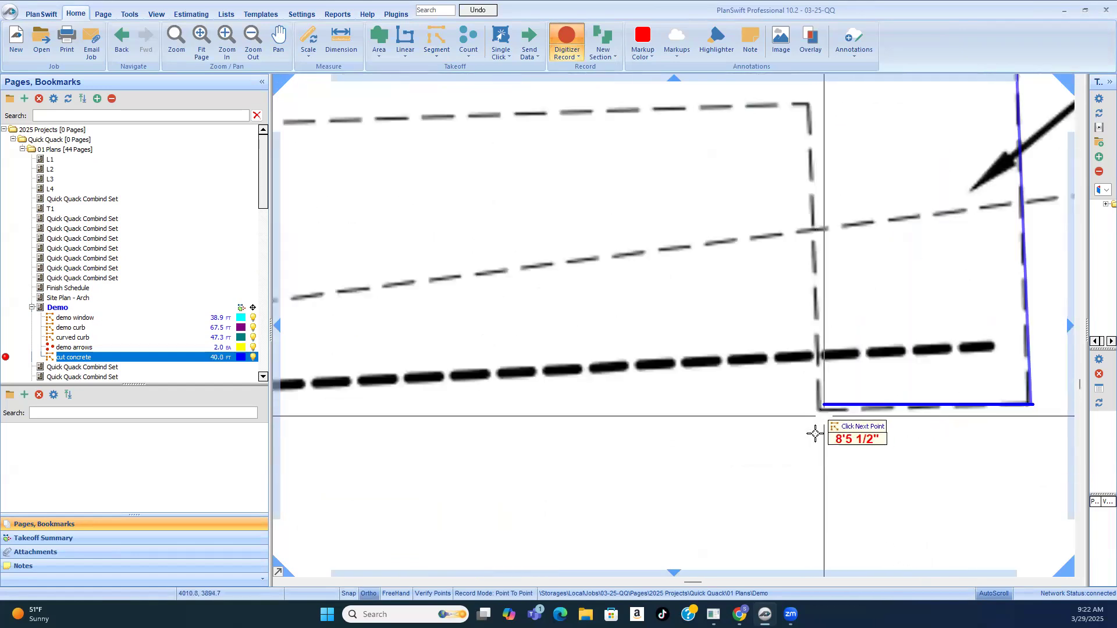
pyautogui.scroll(3, 815, 433)
pyautogui.click(815, 366)
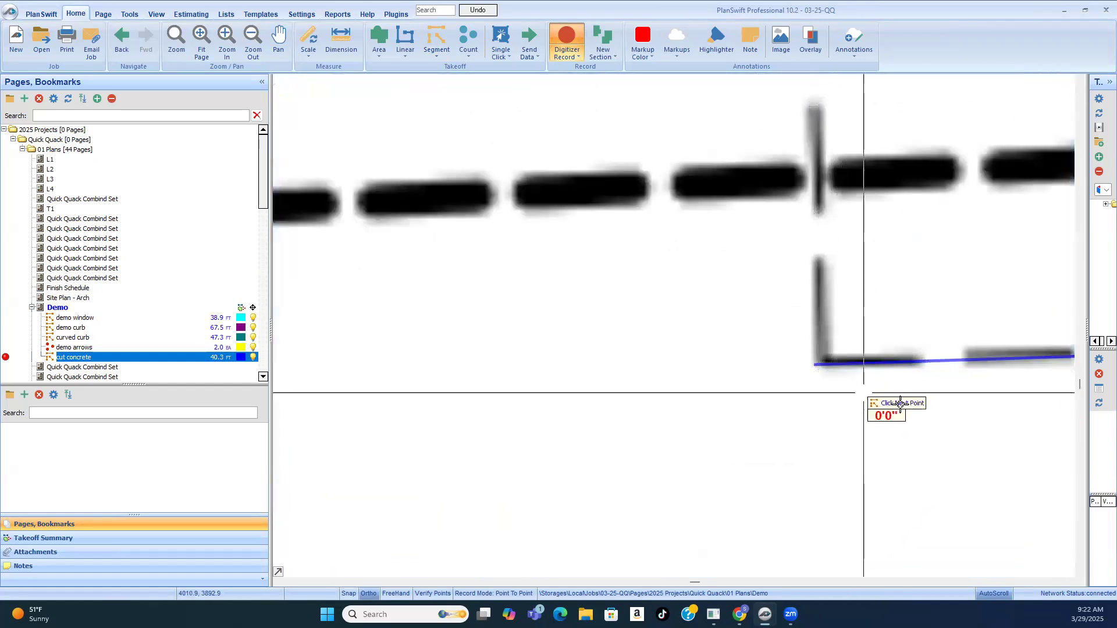
pyautogui.scroll(-2, 900, 403)
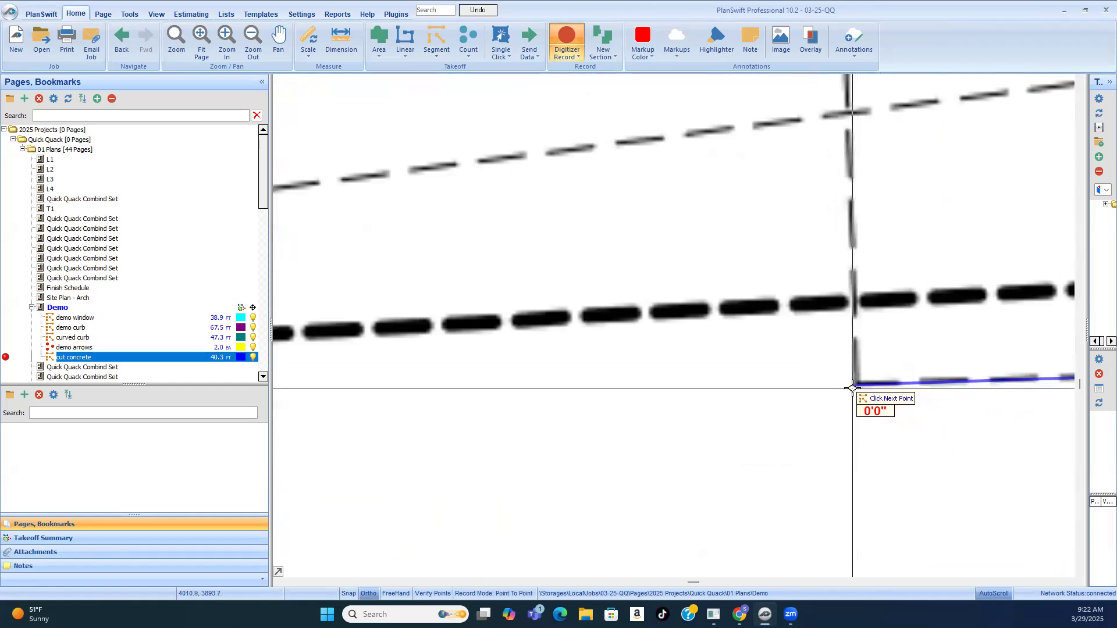
pyautogui.scroll(-3, 856, 386)
pyautogui.scroll(5, 834, 240)
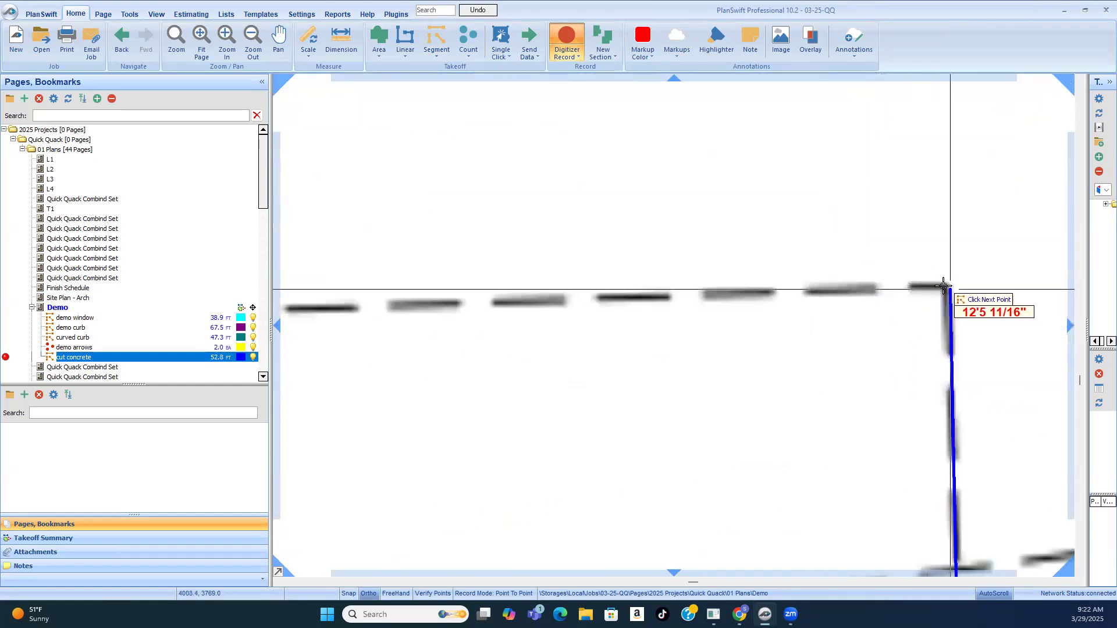
pyautogui.click(949, 293)
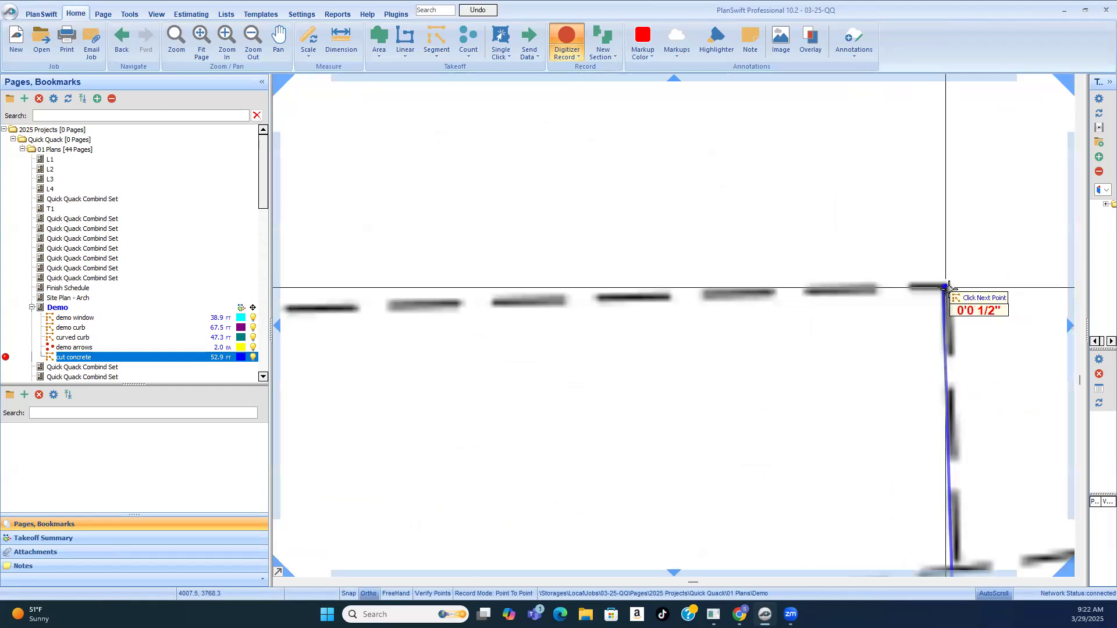
# Step: Trace the side branch's outer edge, about 30 ft, and its short end beside the bollards, about 6.6 ft
pyautogui.scroll(-3, 950, 293)
pyautogui.scroll(5, 591, 299)
pyautogui.click(668, 303)
pyautogui.scroll(-3, 668, 302)
pyautogui.scroll(5, 724, 288)
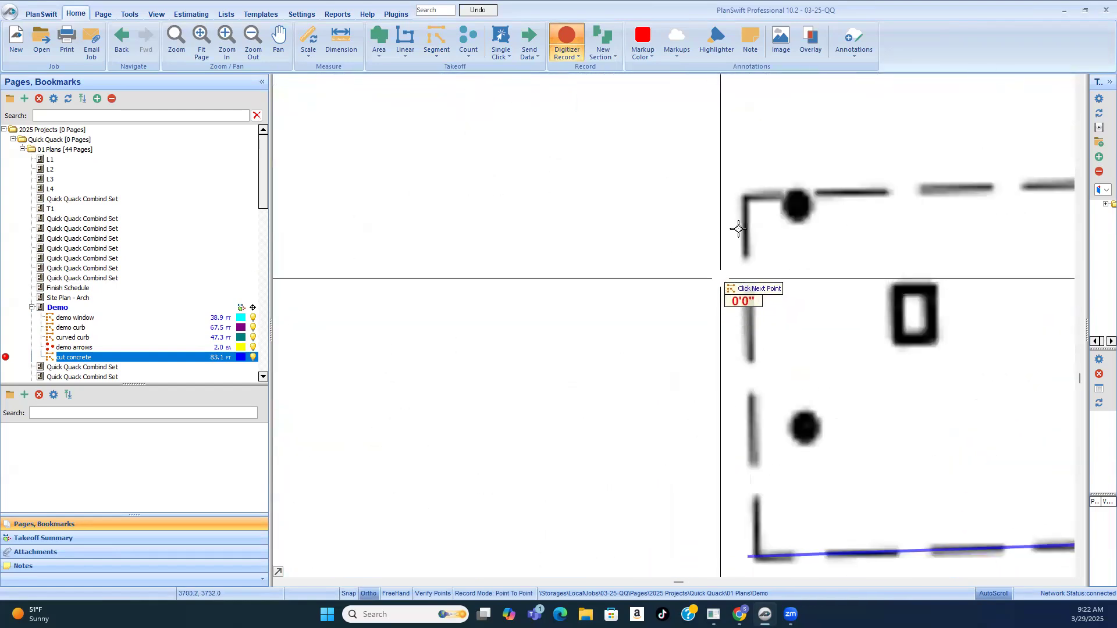
pyautogui.scroll(-4, 771, 352)
pyautogui.scroll(4, 765, 295)
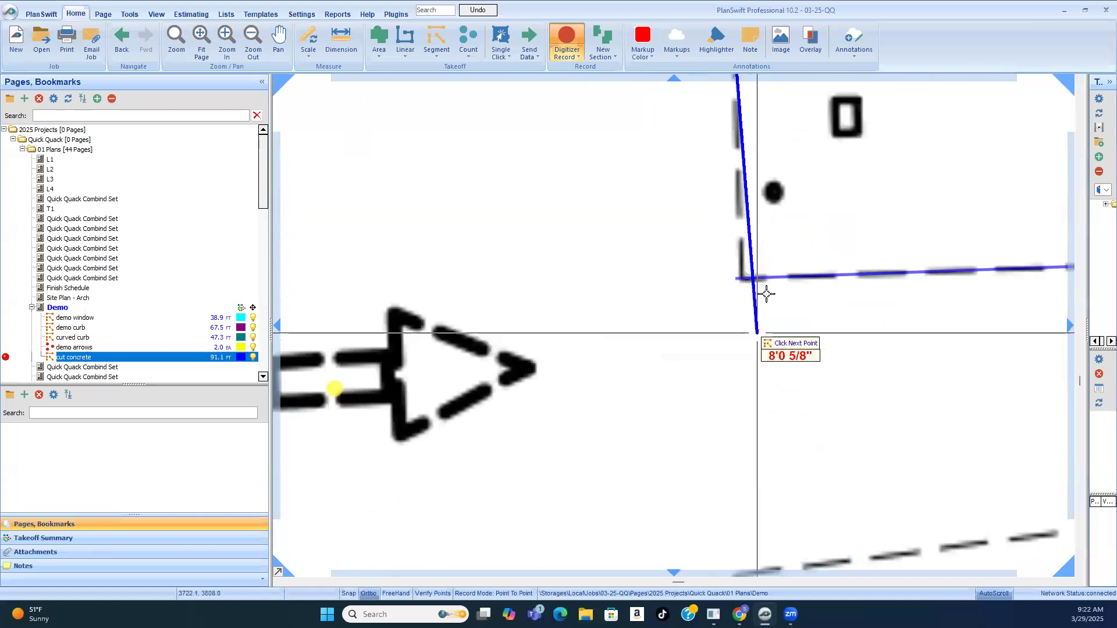
pyautogui.scroll(2, 735, 253)
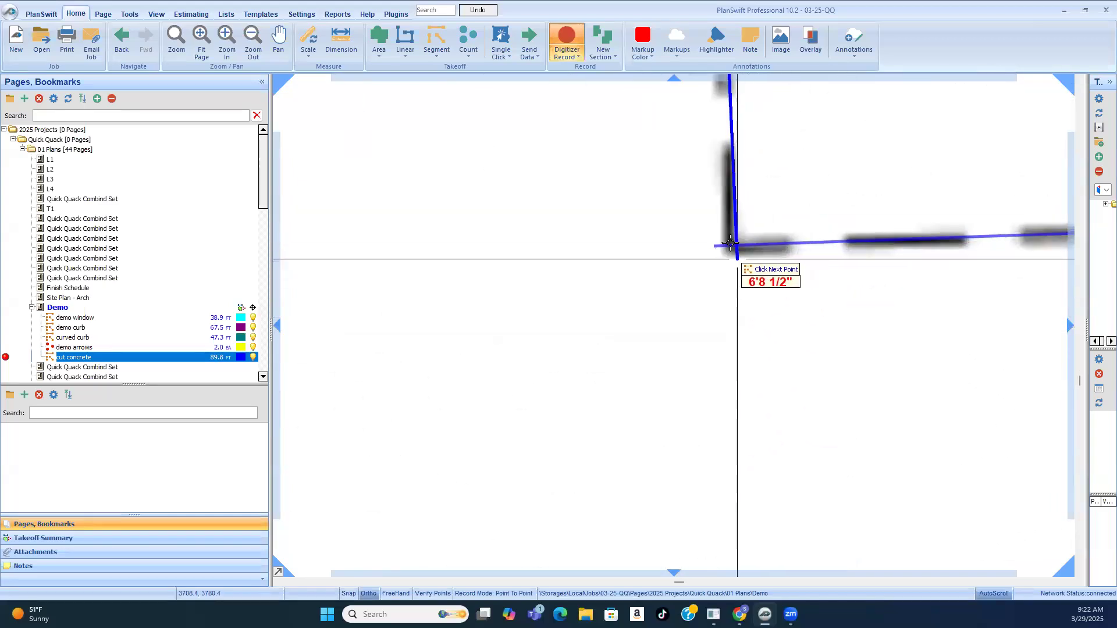
pyautogui.click(732, 251)
# Step: Trace the side branch's edge along the curb back to the dashed crossing line, about 30 ft long
pyautogui.scroll(-4, 673, 263)
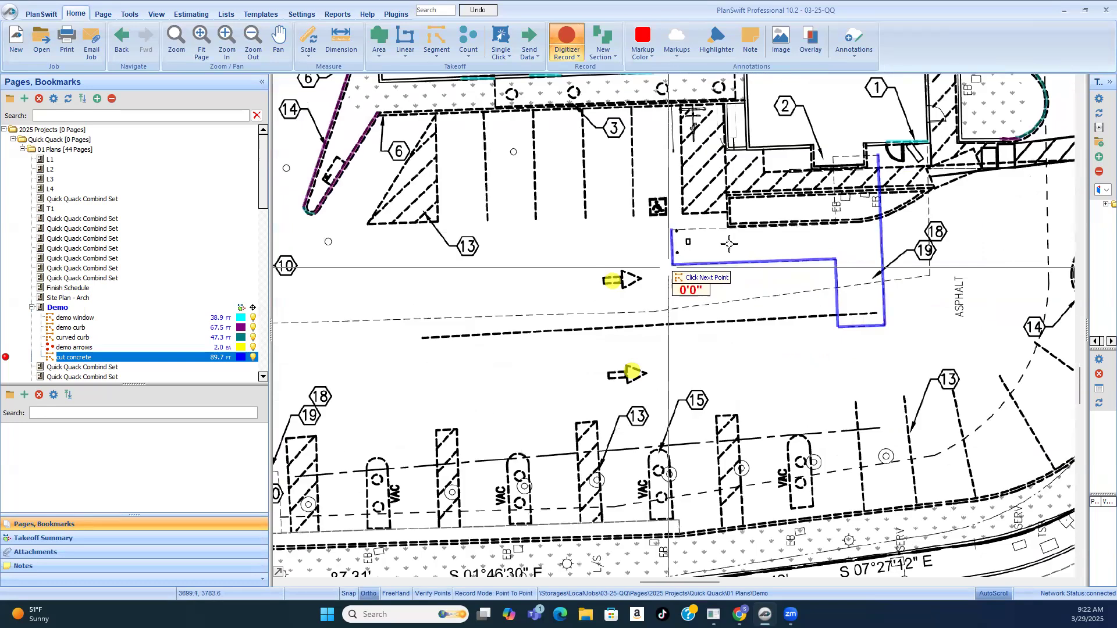
pyautogui.scroll(2, 747, 233)
pyautogui.click(576, 226)
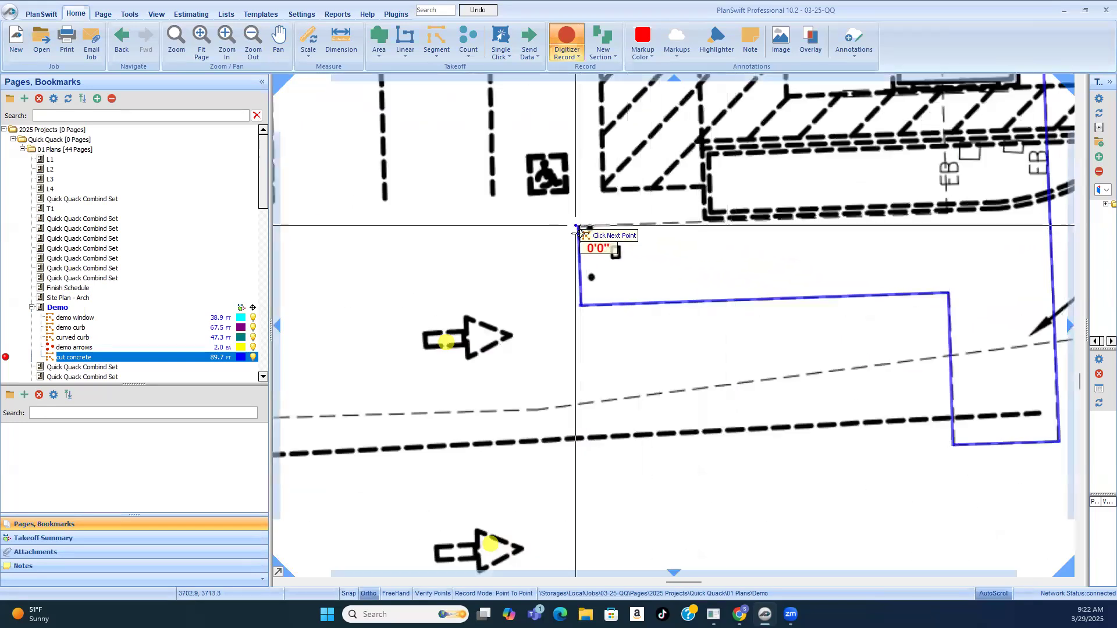
pyautogui.scroll(-1, 588, 238)
pyautogui.scroll(2, 845, 244)
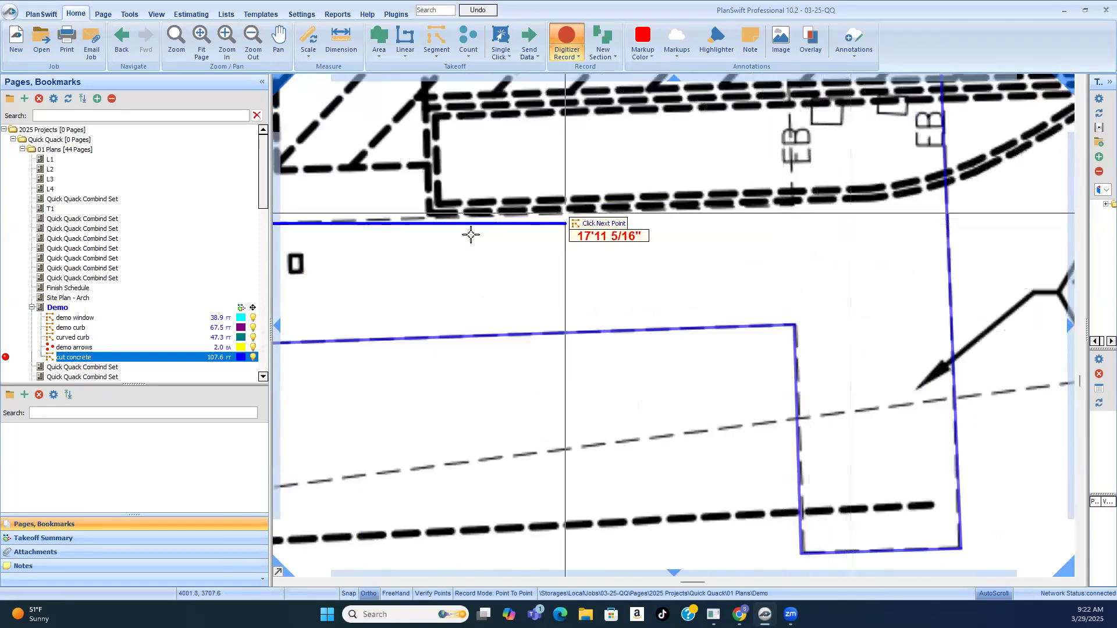
pyautogui.scroll(-2, 587, 292)
pyautogui.scroll(2, 499, 275)
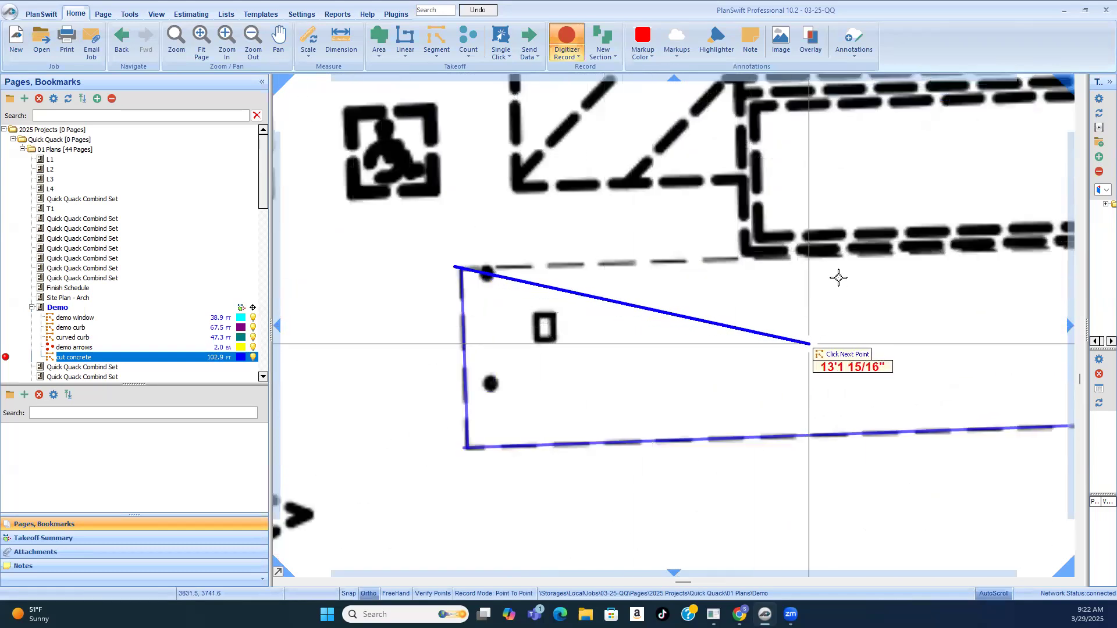
pyautogui.scroll(-2, 803, 291)
pyautogui.scroll(3, 838, 282)
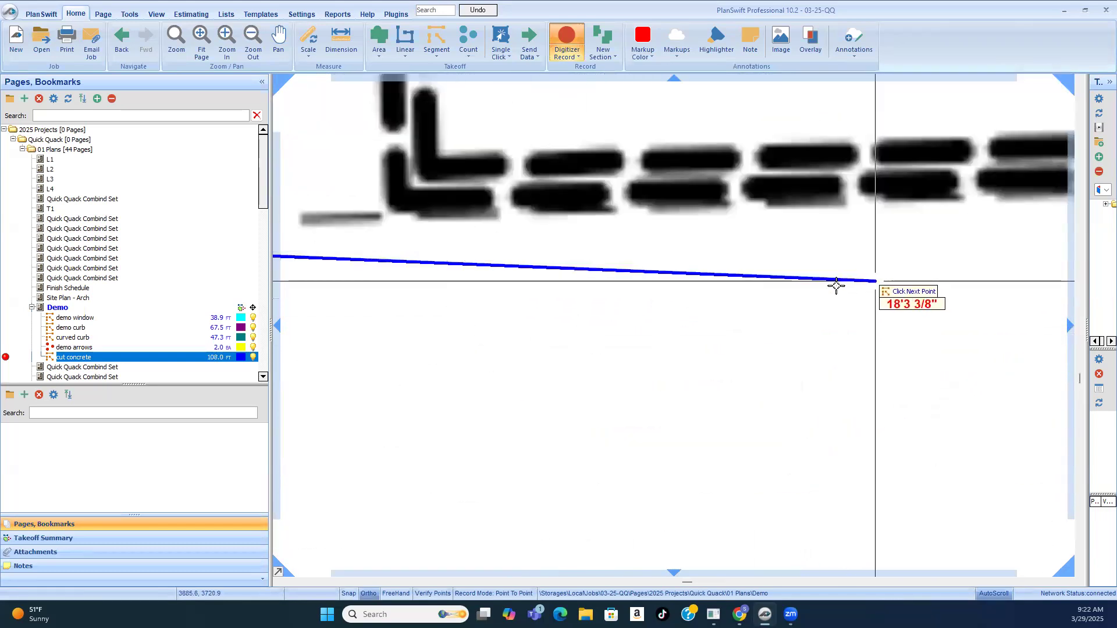
pyautogui.scroll(-3, 460, 233)
pyautogui.scroll(-1, 628, 256)
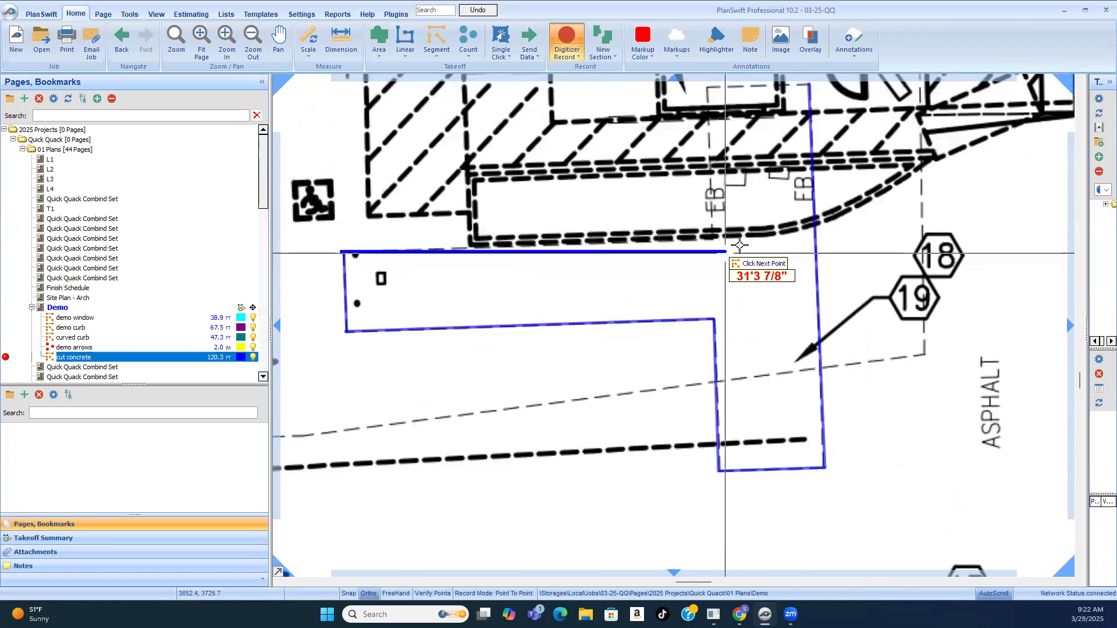
pyautogui.scroll(3, 740, 245)
pyautogui.click(618, 228)
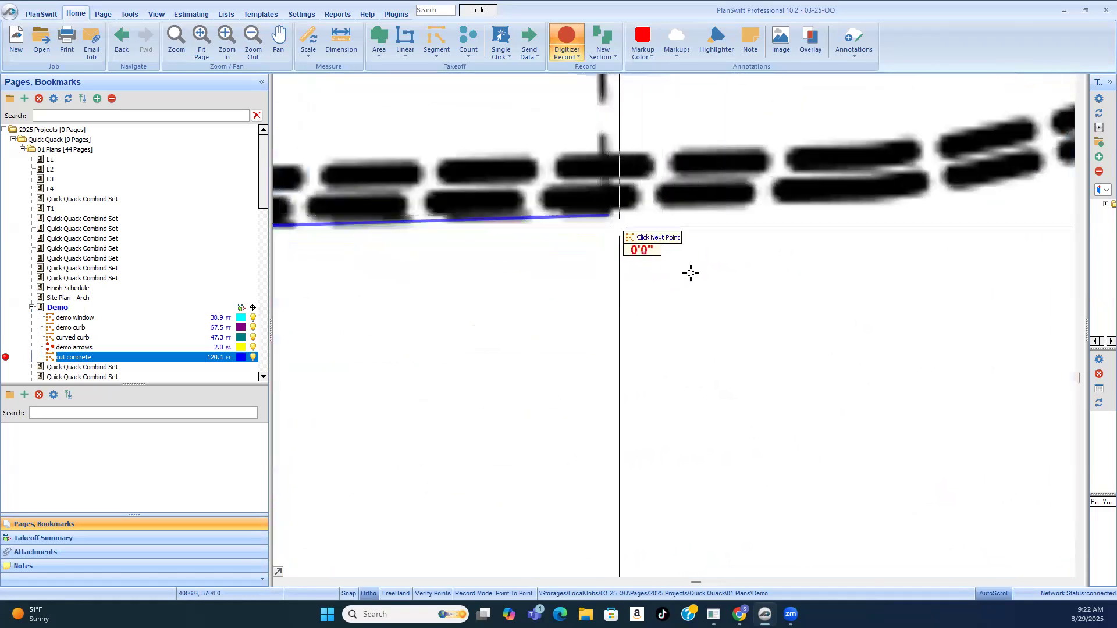
# Step: Close the cut outline with the edge at the building entrance, about 8.6 ft, and the side down to the curb, about 12.7 ft
pyautogui.scroll(-3, 757, 314)
pyautogui.scroll(-2, 765, 319)
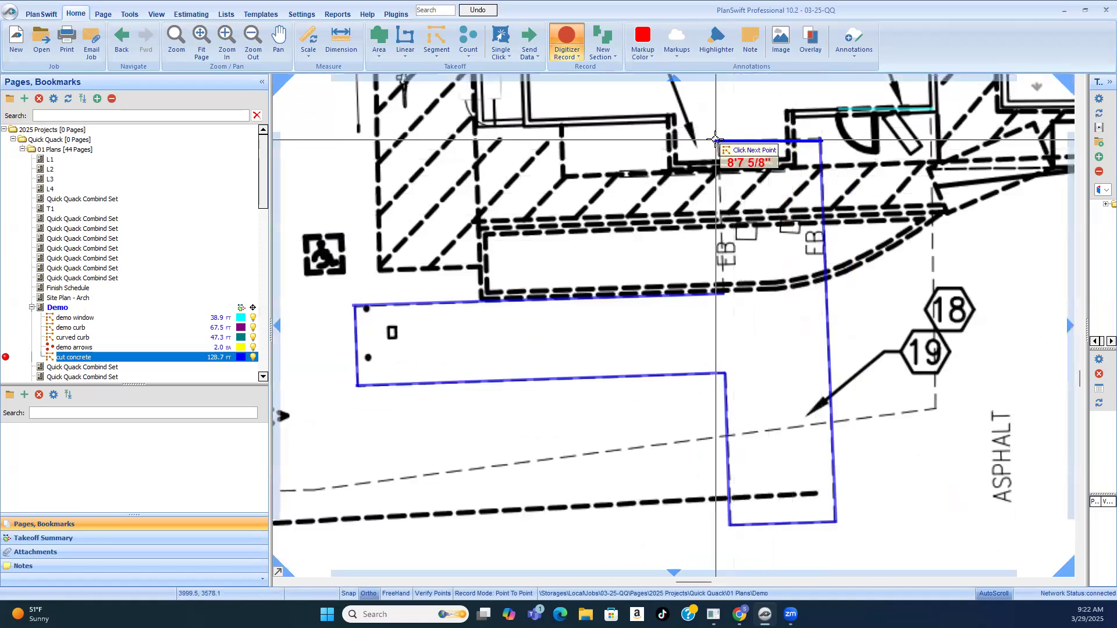
pyautogui.click(716, 139)
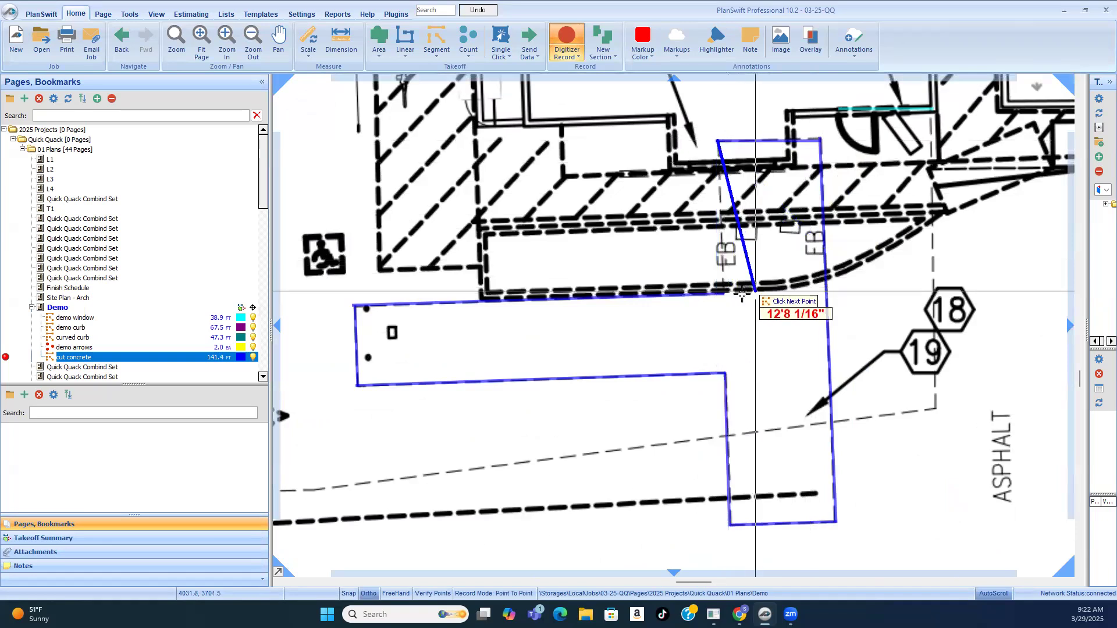
pyautogui.scroll(2, 723, 295)
pyautogui.click(764, 301)
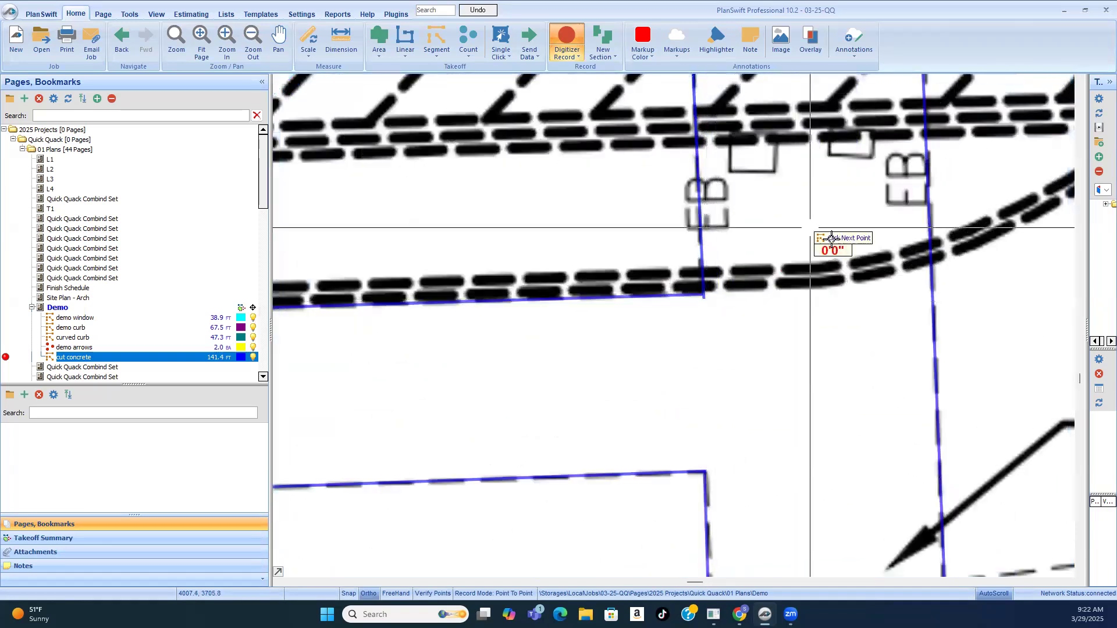
pyautogui.scroll(-3, 668, 383)
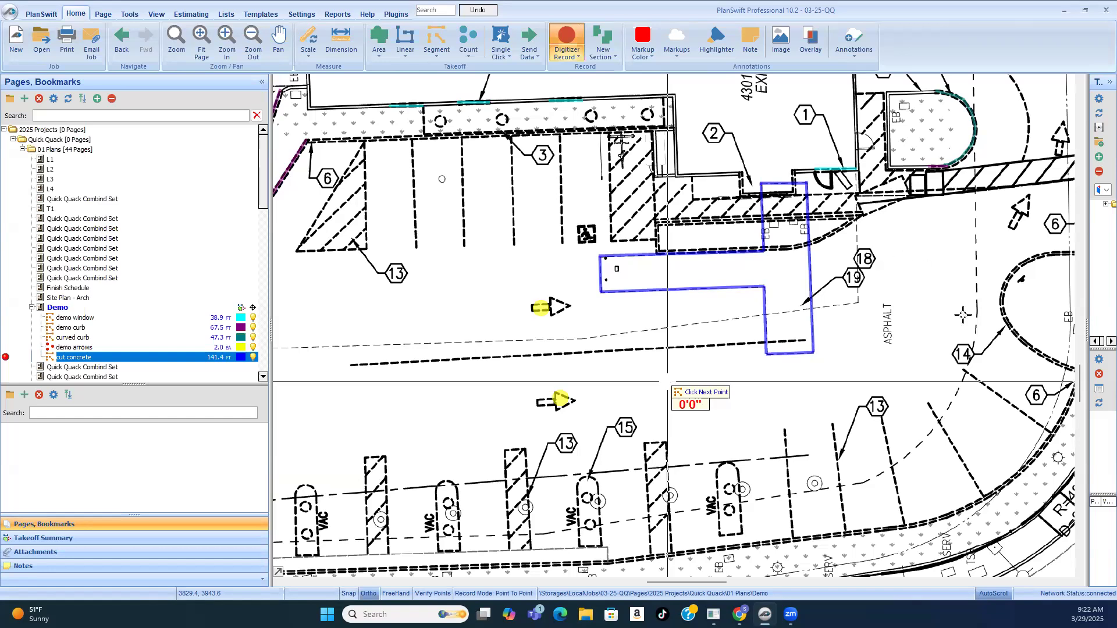
pyautogui.scroll(-2, 809, 337)
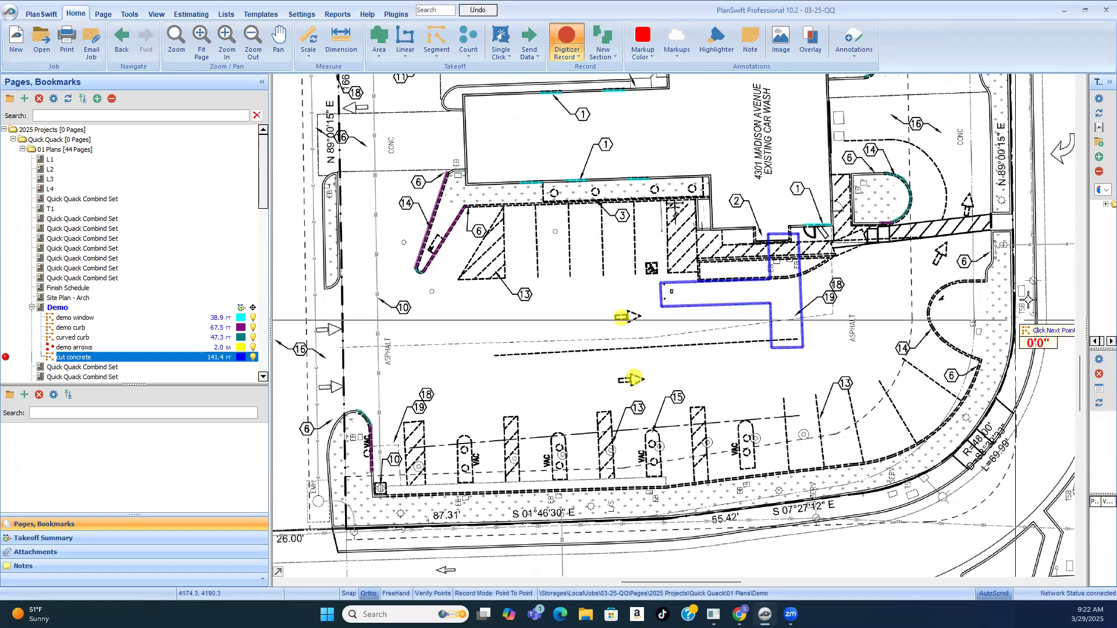
pyautogui.scroll(-1, 960, 337)
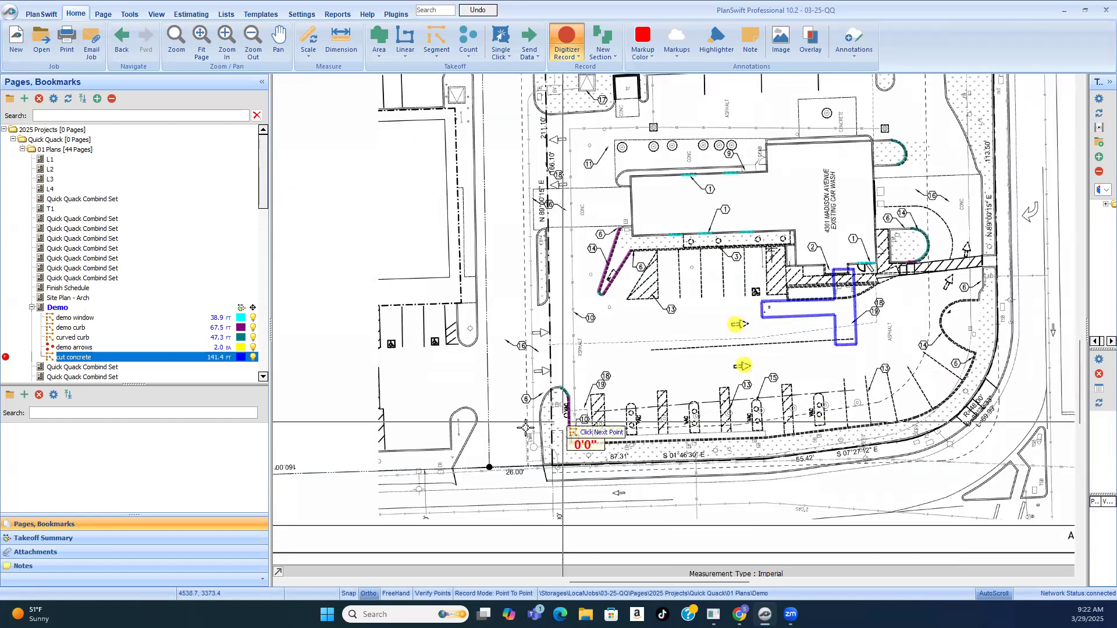
# Step: Examine the keynote 18 and 19 callouts and the dashed lines near the storm drain, landscape island and vacuum stalls
pyautogui.scroll(1, 558, 430)
pyautogui.scroll(1, 646, 422)
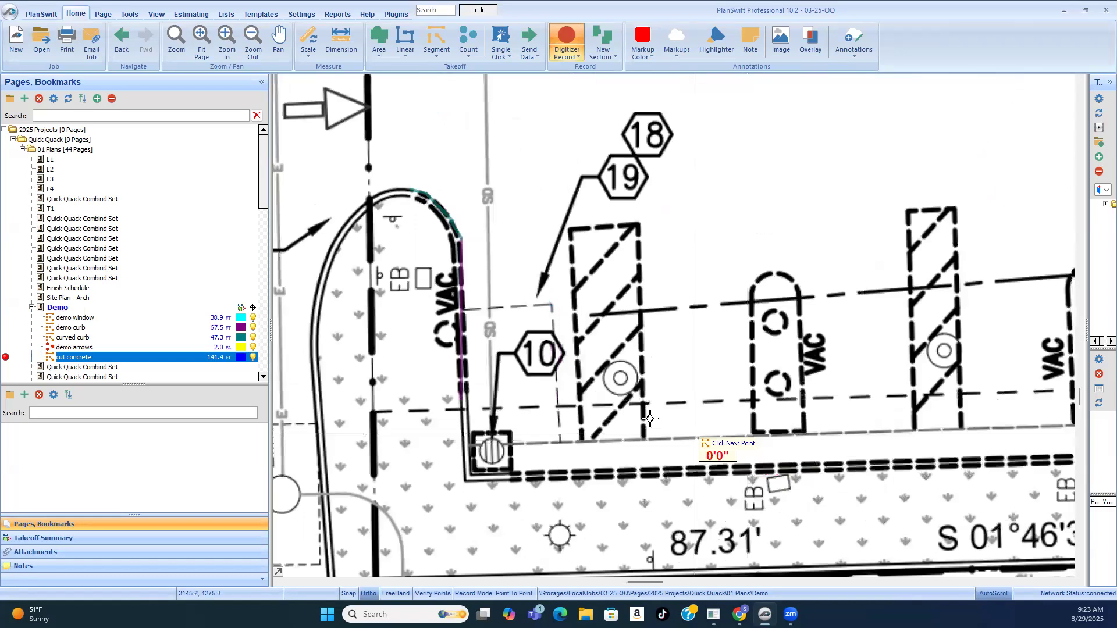
pyautogui.scroll(-2, 467, 418)
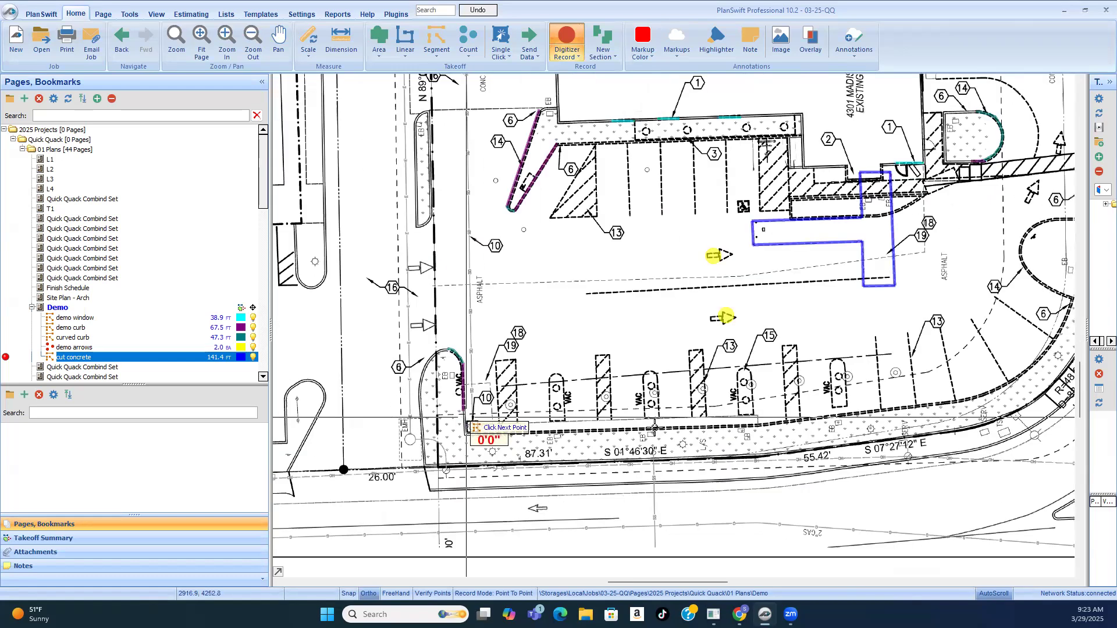
pyautogui.click(468, 418)
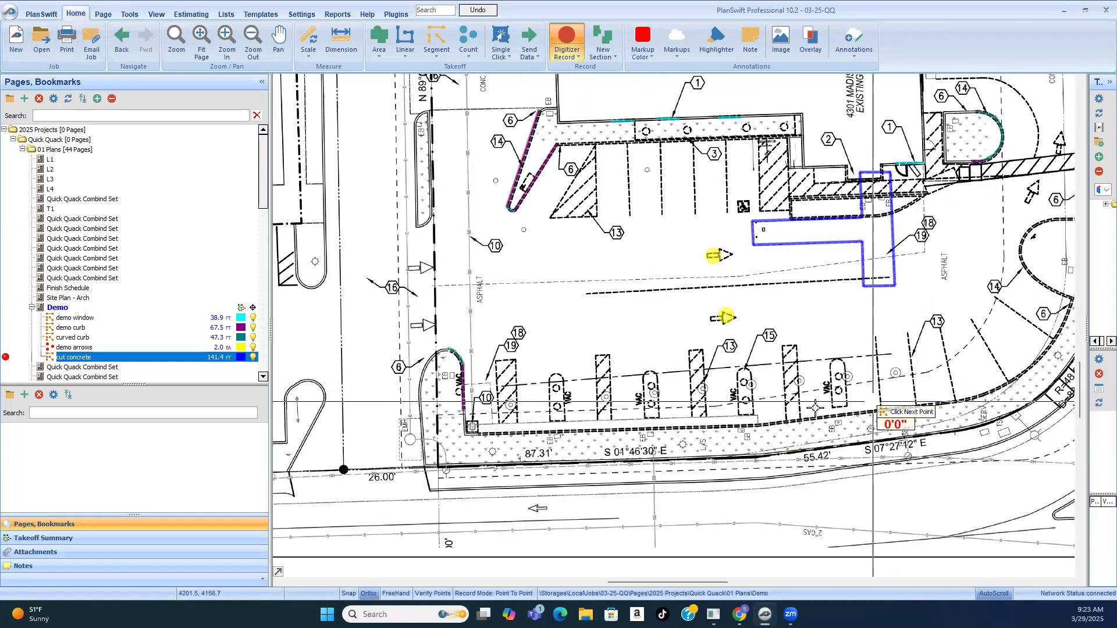
pyautogui.scroll(3, 407, 372)
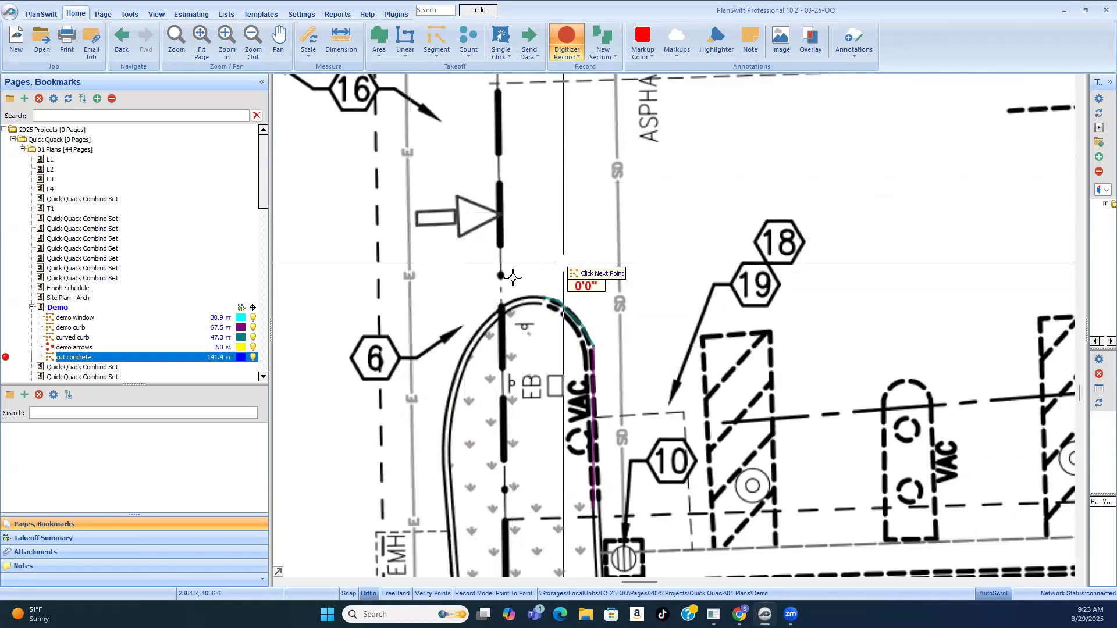
pyautogui.scroll(1, 523, 288)
pyautogui.scroll(-4, 550, 298)
pyautogui.scroll(-1, 545, 300)
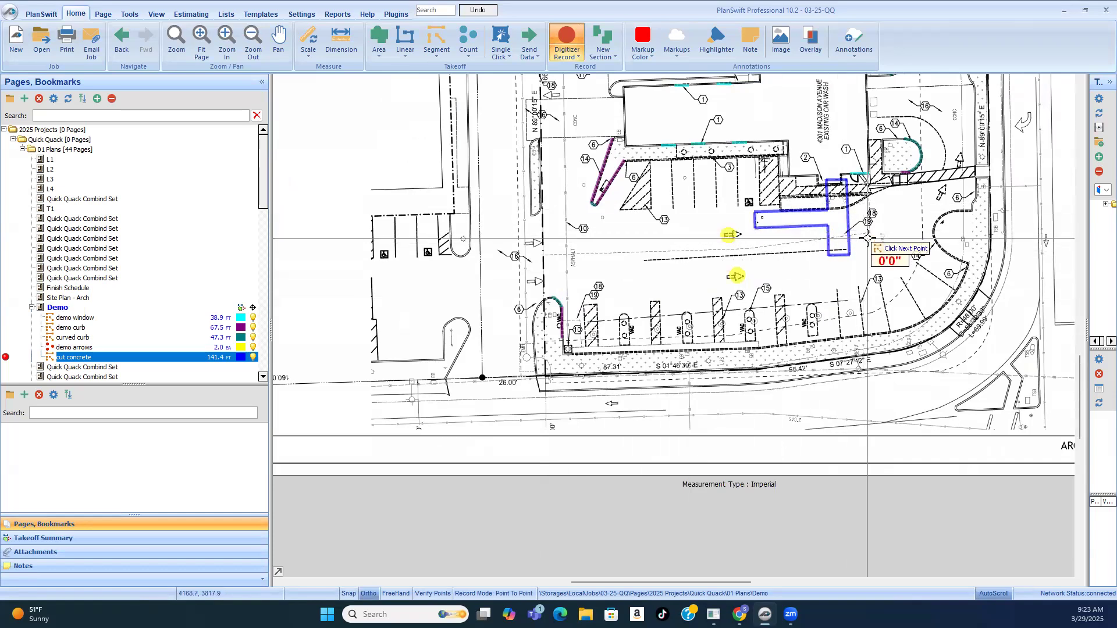
# Step: Check the dashed lines around the building and driveways against the descriptions of keynotes 18 and 19 in the demo notes
pyautogui.scroll(-2, 896, 232)
pyautogui.scroll(-1, 899, 116)
pyautogui.scroll(4, 899, 119)
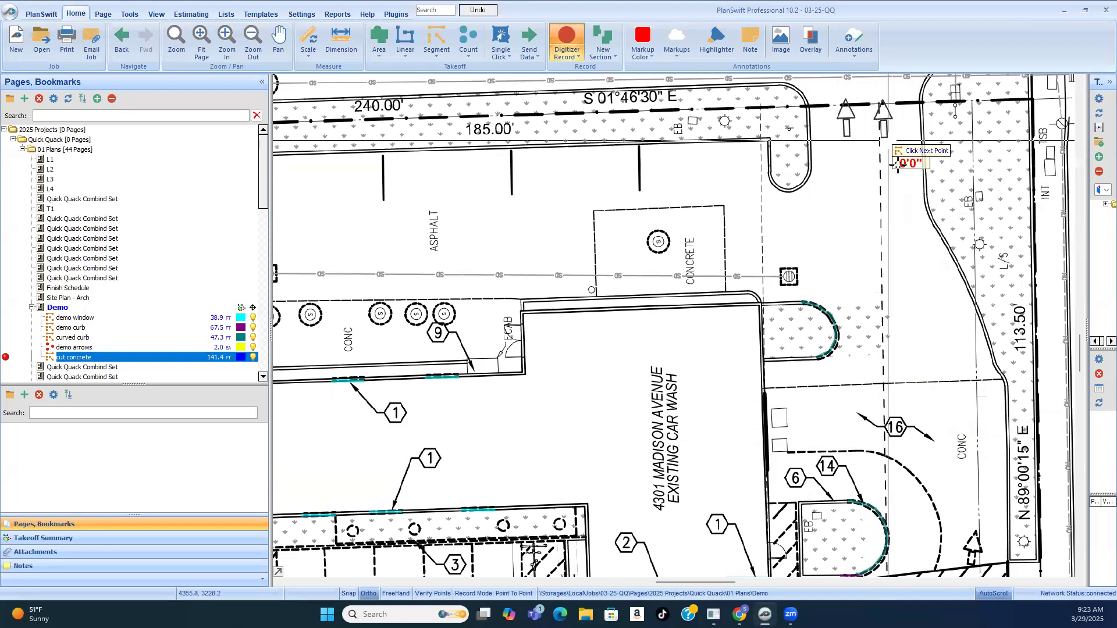
pyautogui.scroll(-2, 878, 279)
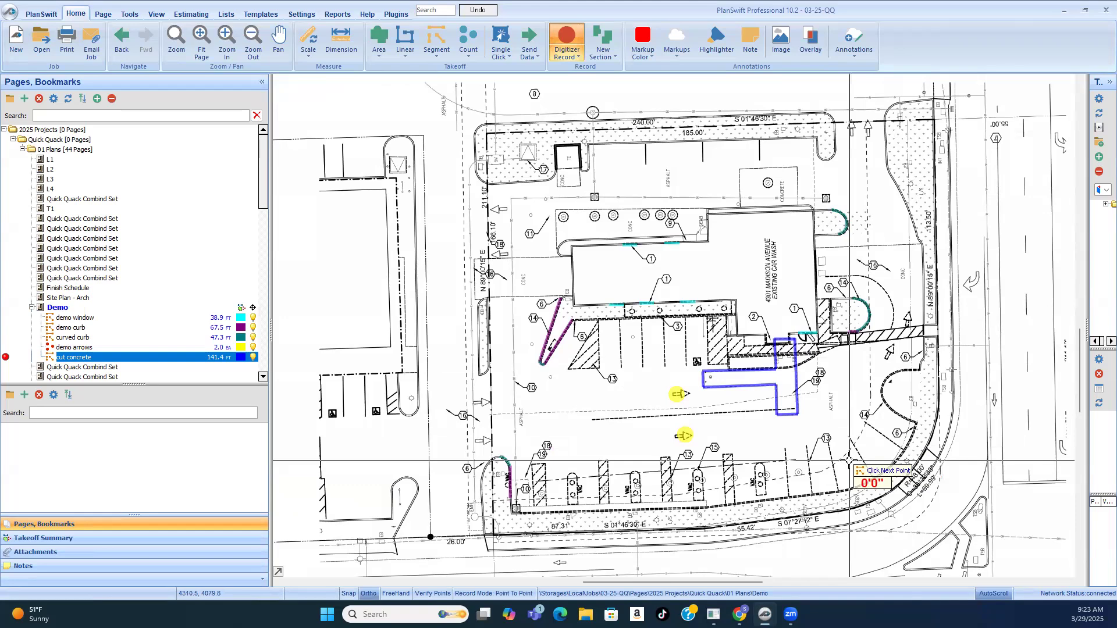
pyautogui.scroll(5, 811, 378)
pyautogui.scroll(-6, 751, 365)
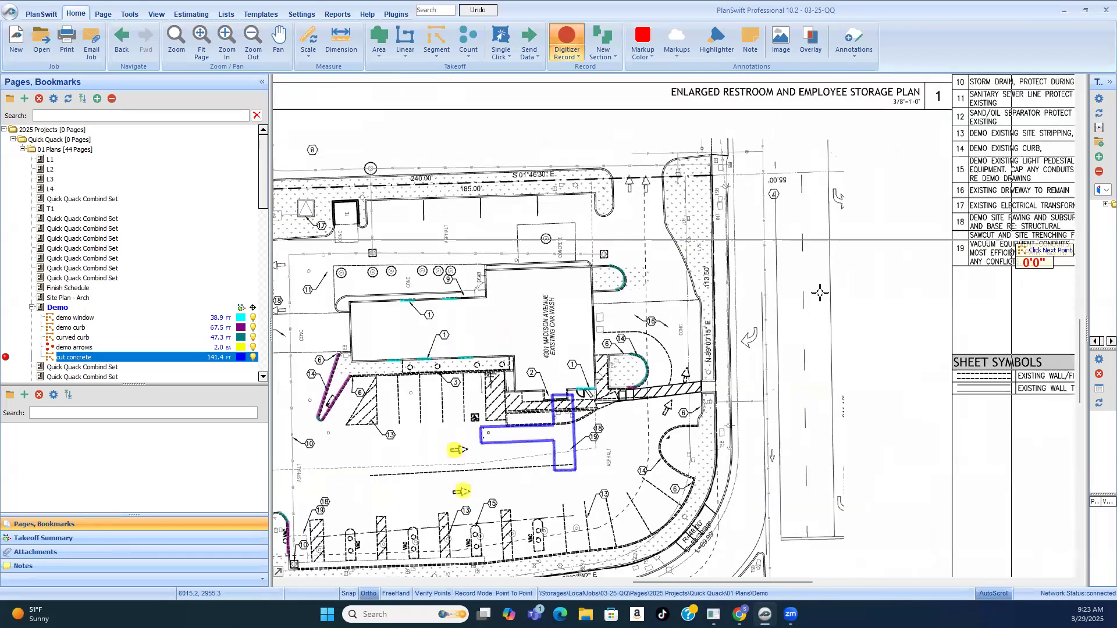
pyautogui.scroll(3, 994, 251)
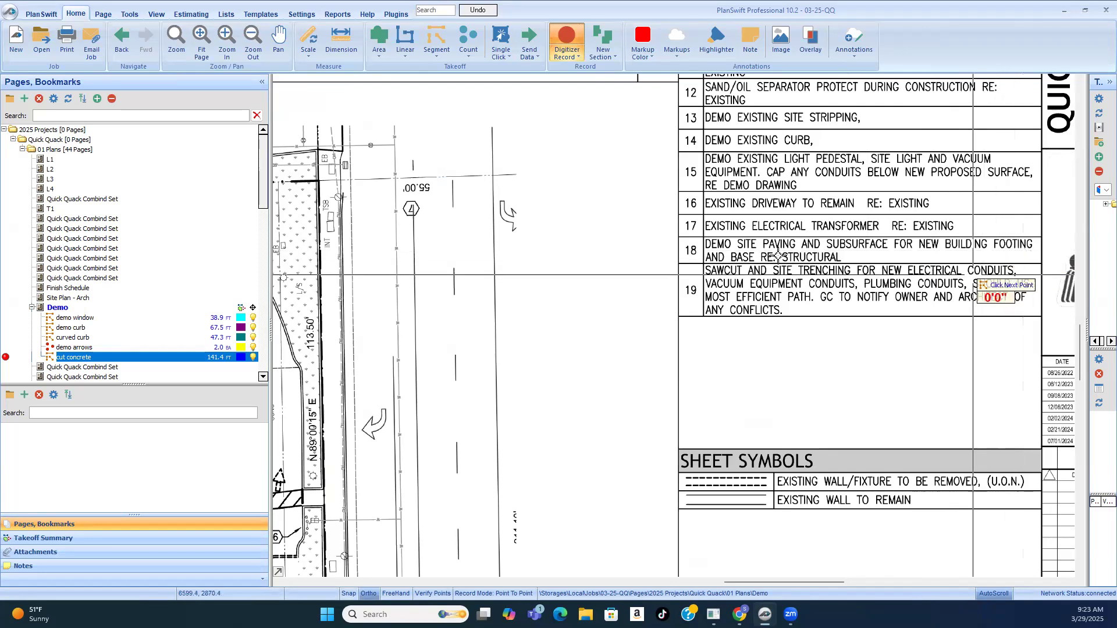
pyautogui.scroll(3, 798, 250)
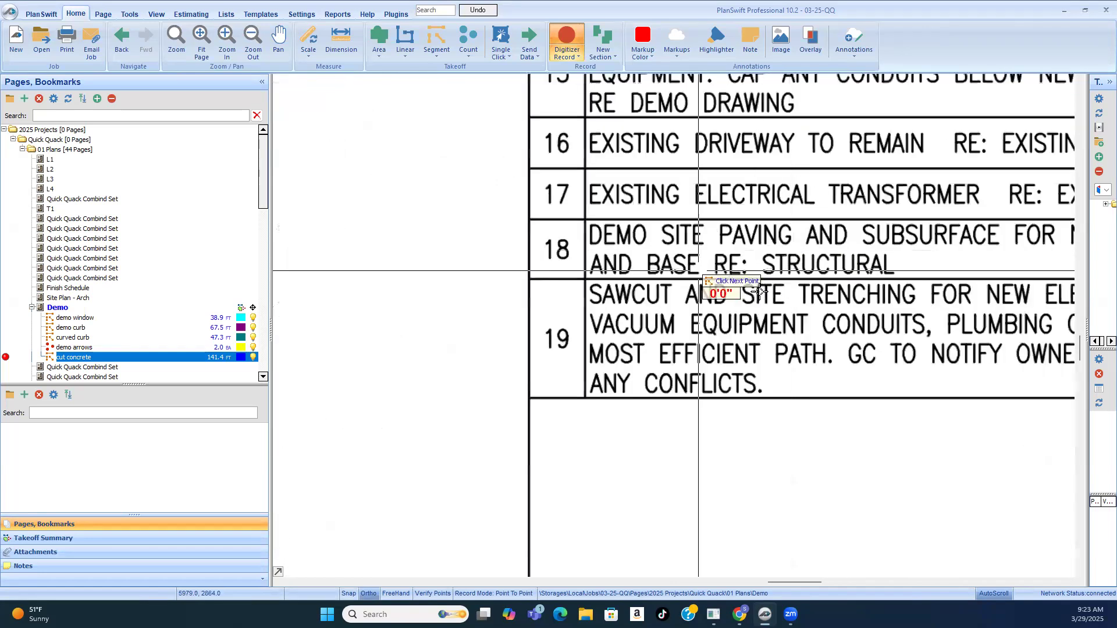
pyautogui.scroll(-5, 759, 290)
pyautogui.scroll(3, 602, 314)
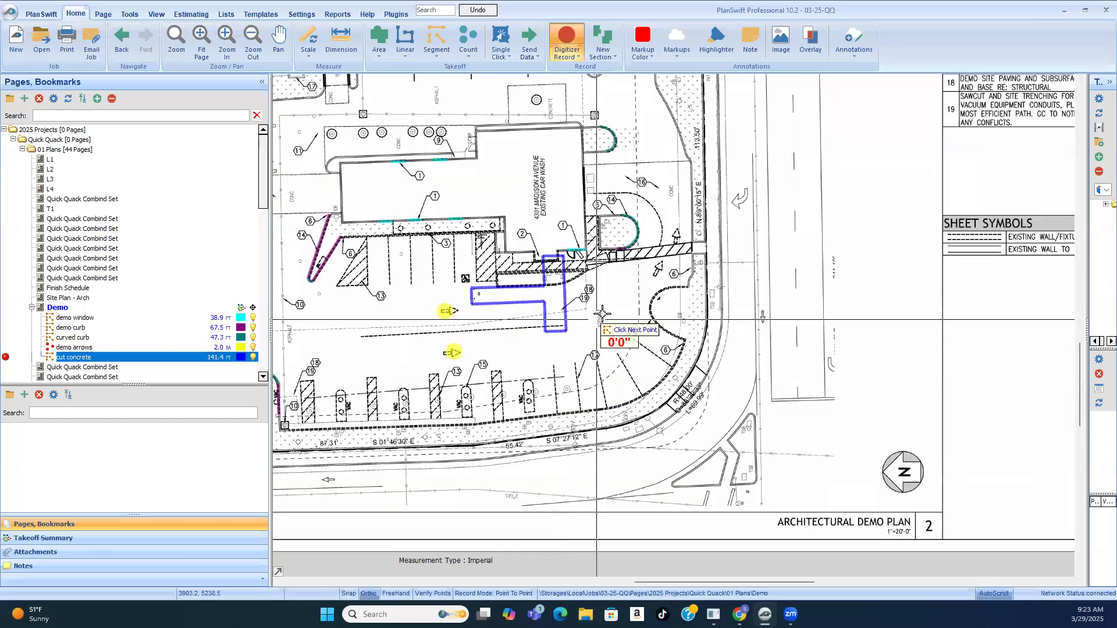
# Step: Examine the dashed lines' route from the curved parking corner past the building to the landscape island and driveway arrows
pyautogui.scroll(2, 602, 314)
pyautogui.scroll(-1, 633, 356)
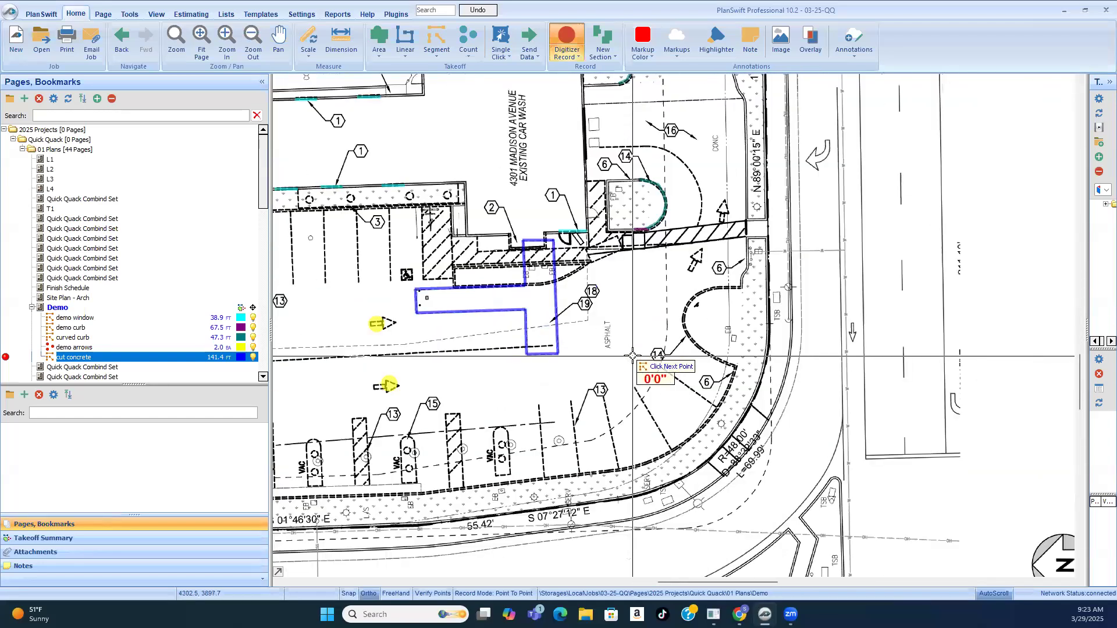
pyautogui.scroll(-1, 636, 362)
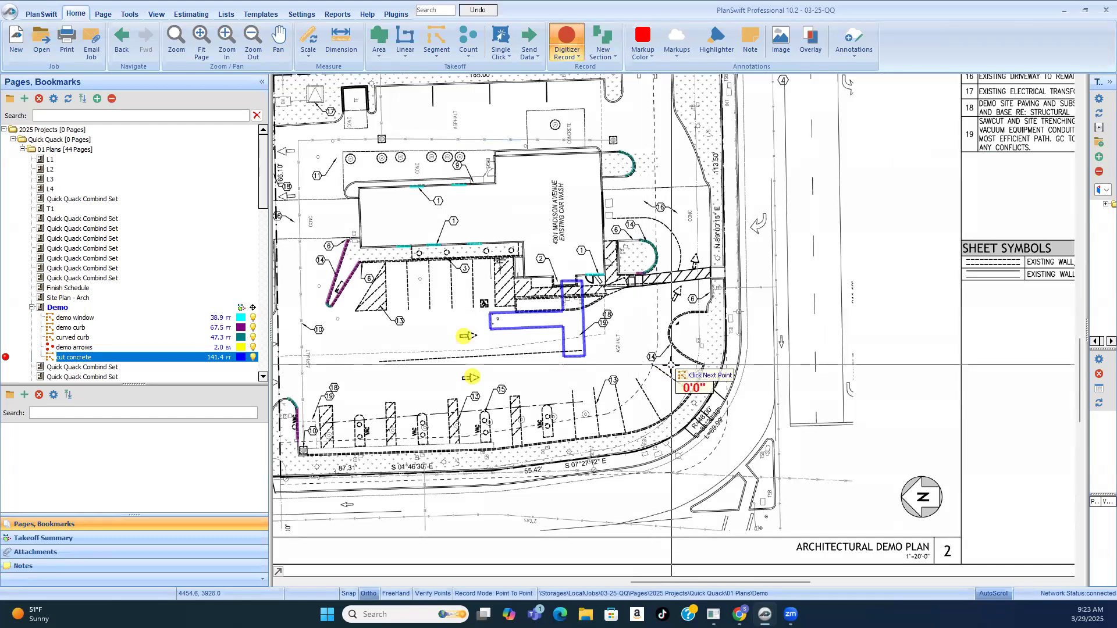
pyautogui.scroll(-2, 671, 365)
pyautogui.scroll(2, 652, 320)
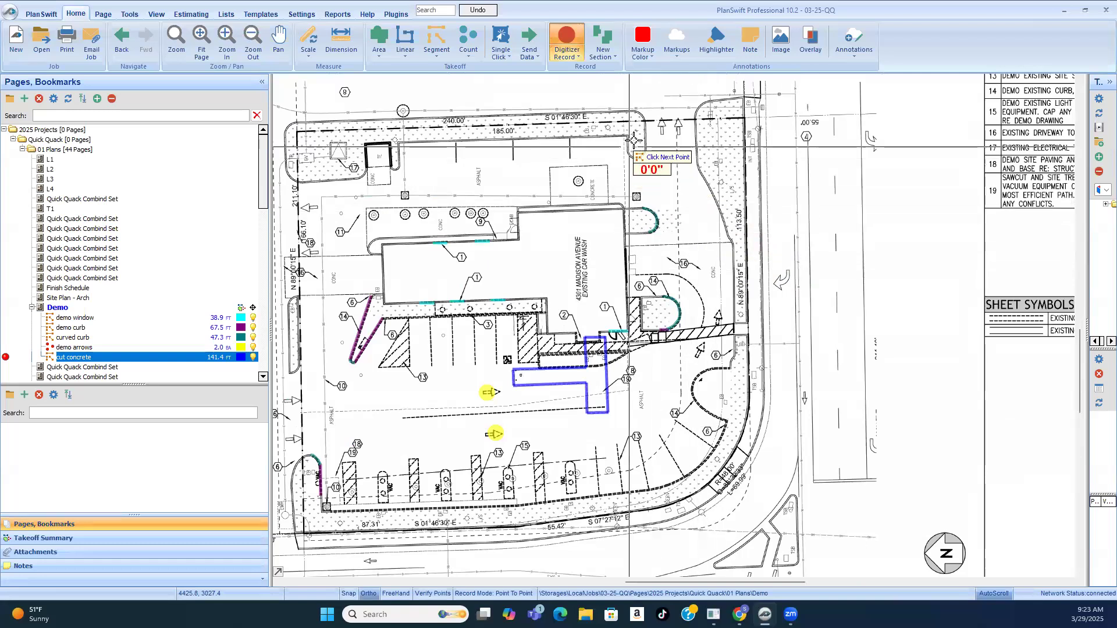
pyautogui.scroll(2, 634, 140)
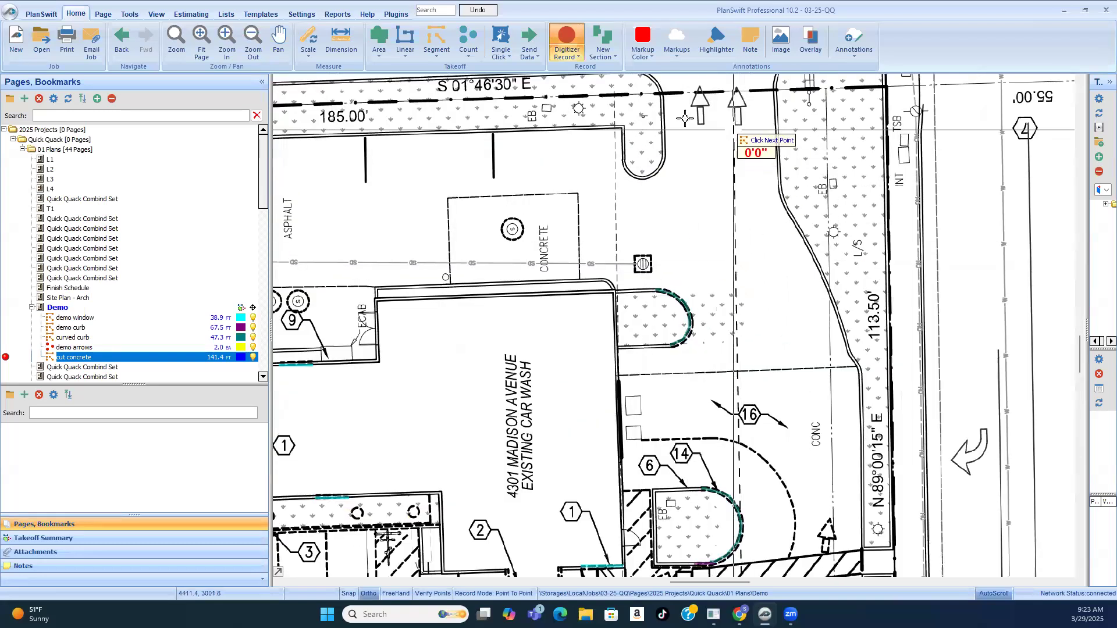
pyautogui.scroll(-2, 727, 201)
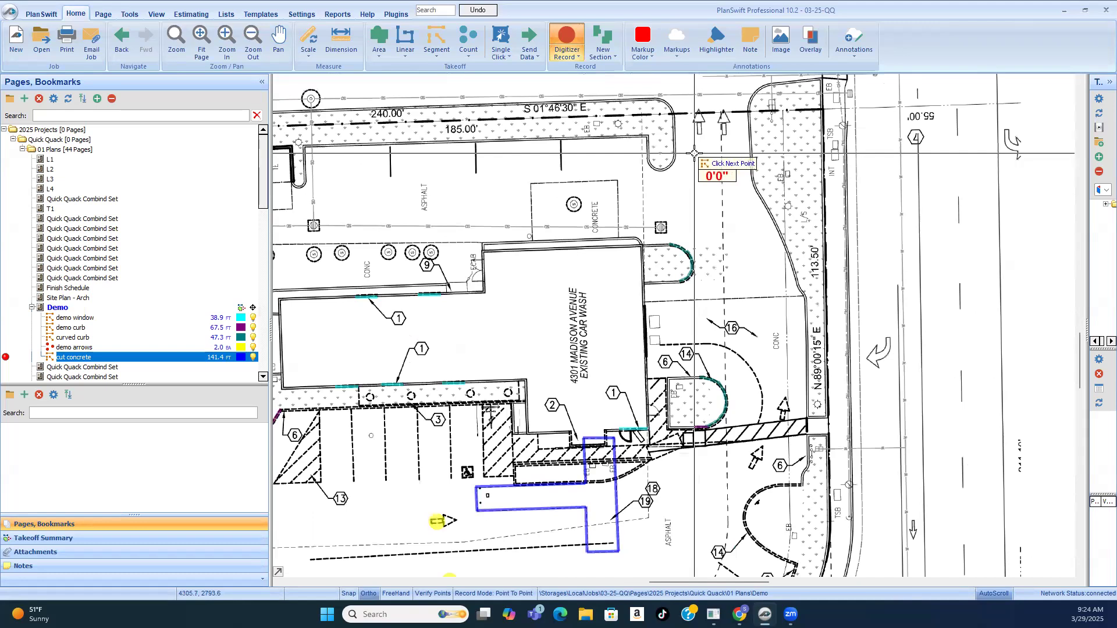
pyautogui.scroll(-2, 720, 193)
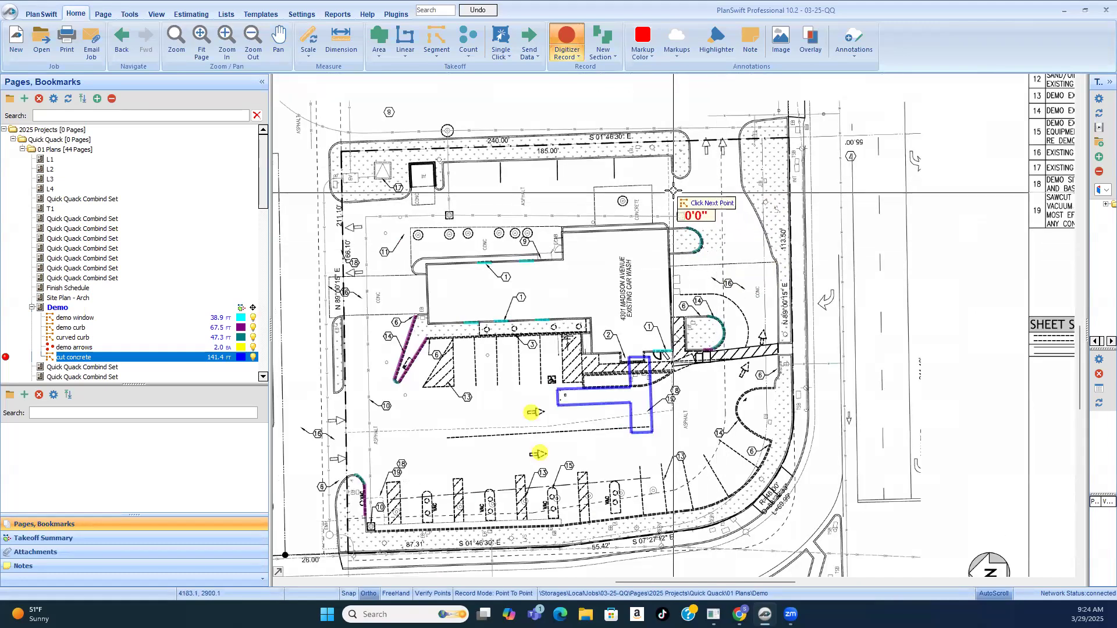
# Step: End the cut concrete takeoff and create a new segment takeoff with a solid magenta line
pyautogui.scroll(2, 673, 191)
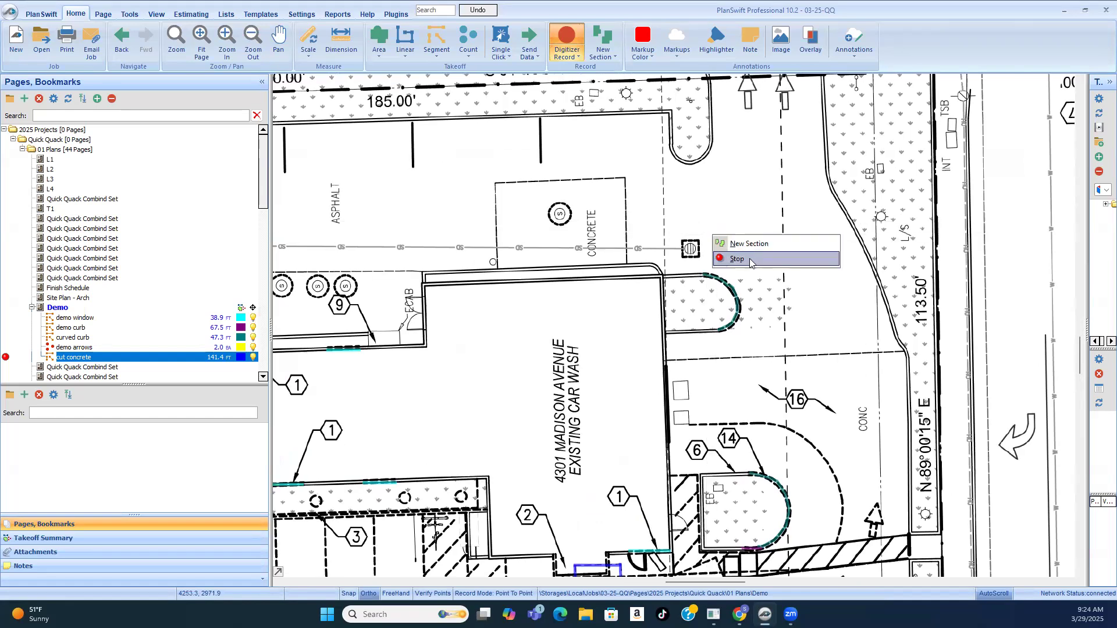
pyautogui.scroll(-3, 727, 205)
pyautogui.scroll(4, 720, 204)
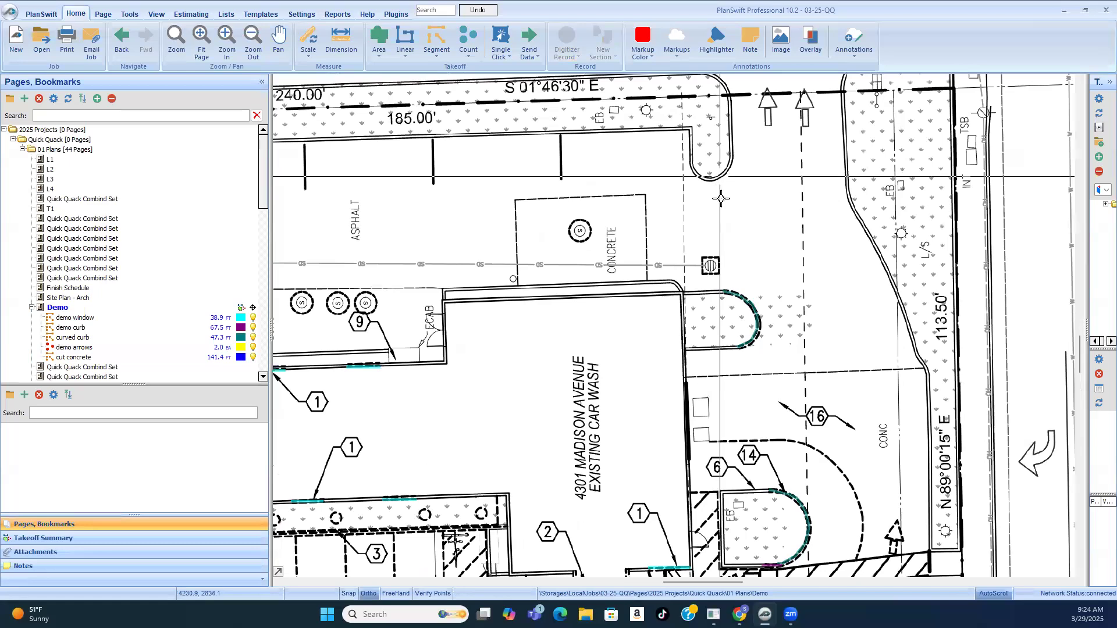
pyautogui.scroll(-3, 698, 204)
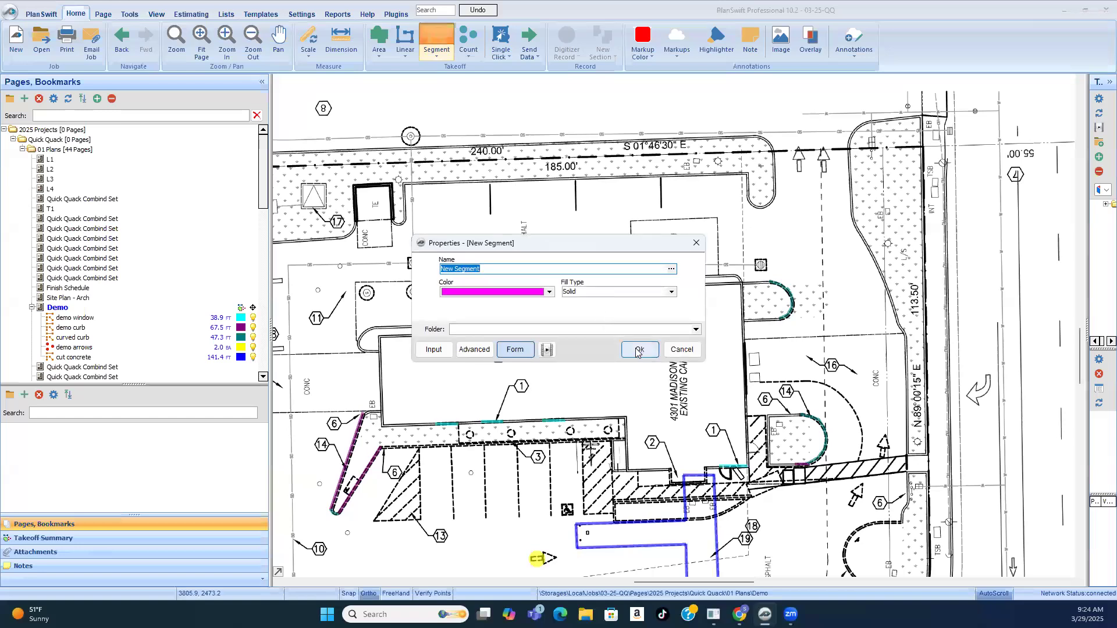
pyautogui.click(637, 351)
# Step: Trace the dashed line from the landscape island along the building's end to the corner by keynotes 18 and 19, about 111.8 ft
pyautogui.click(742, 151)
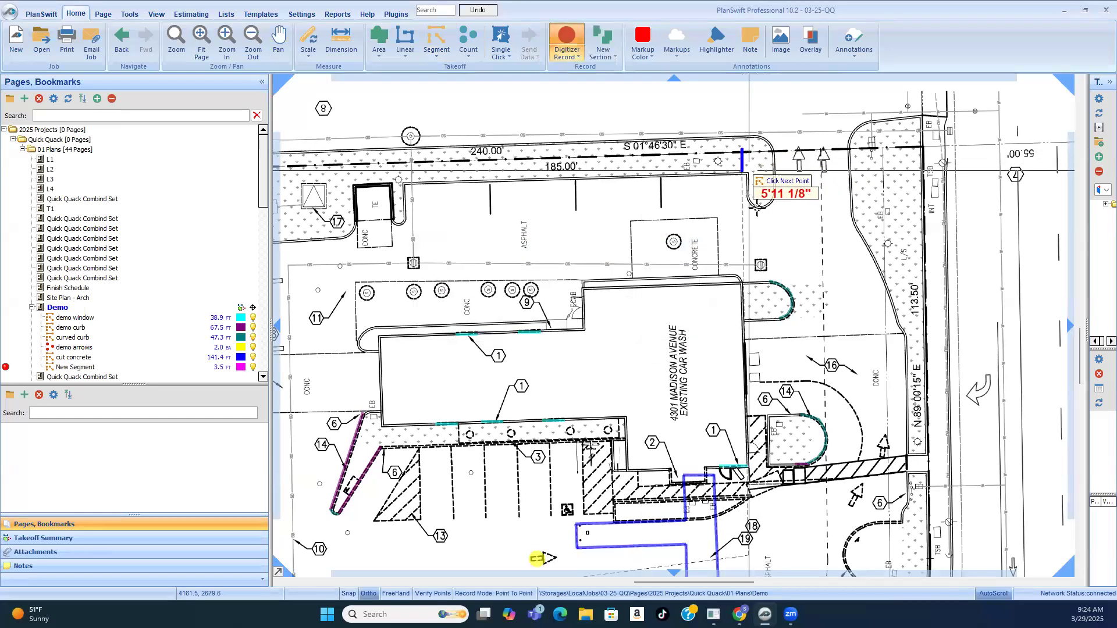
pyautogui.scroll(-3, 757, 203)
pyautogui.scroll(3, 809, 294)
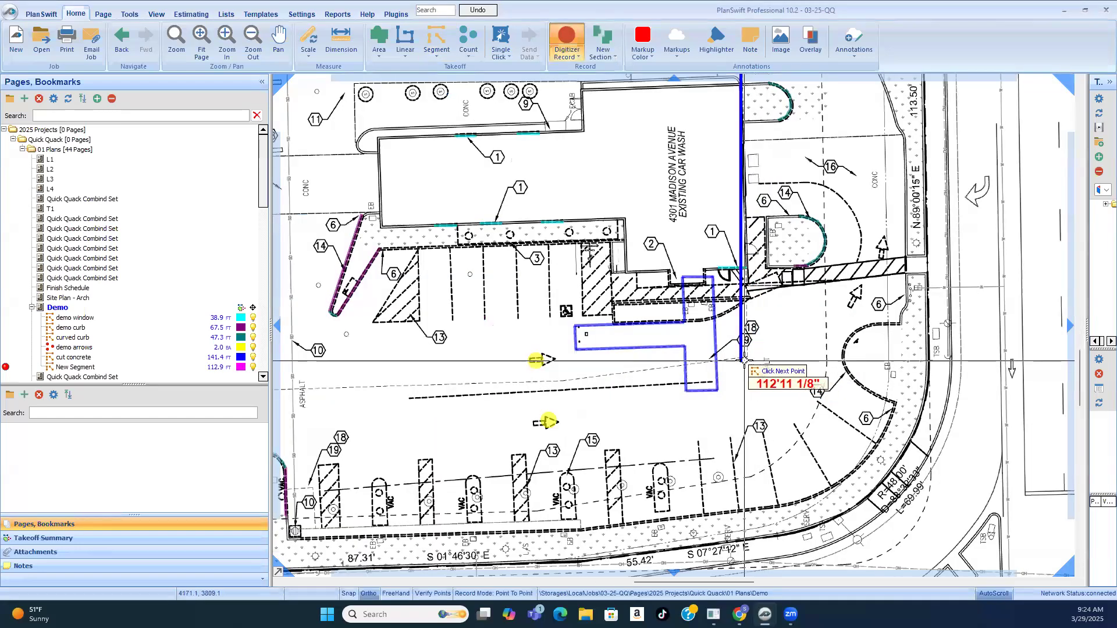
pyautogui.scroll(3, 745, 361)
pyautogui.click(782, 358)
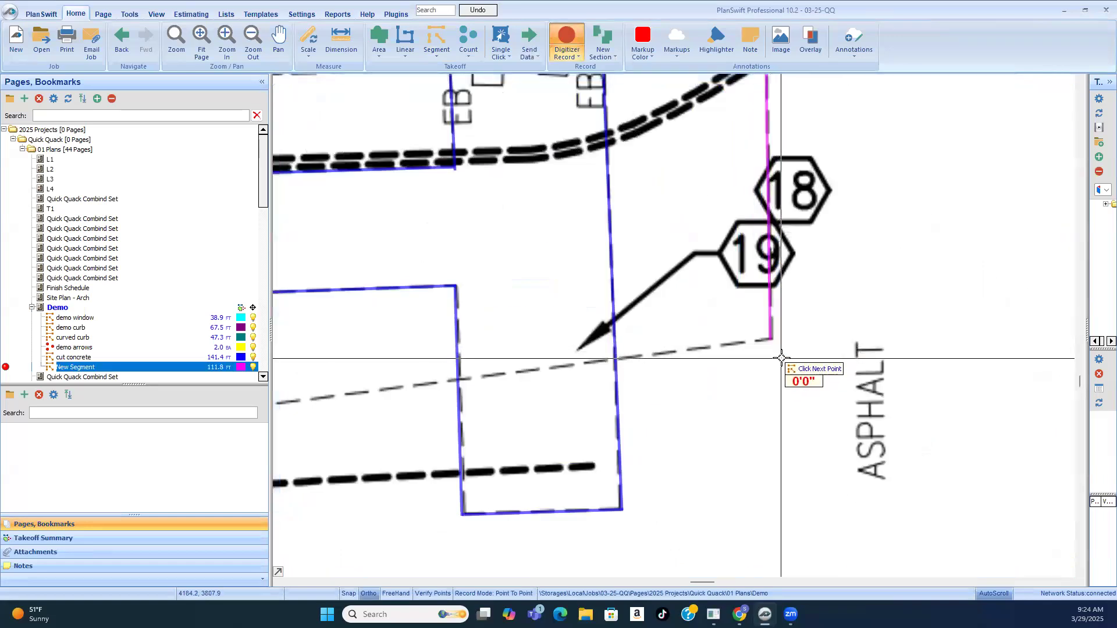
# Step: Trace the slanted dashed line from that corner across the cut outline to its bend near the pavement arrow, about 52 ft
pyautogui.scroll(-3, 775, 338)
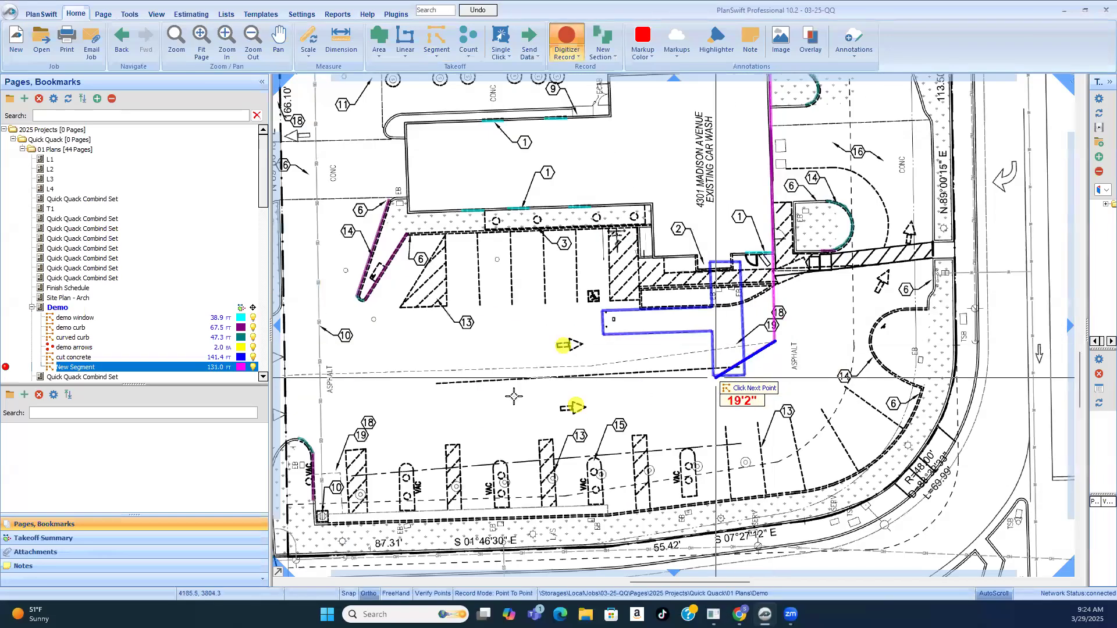
pyautogui.scroll(3, 594, 367)
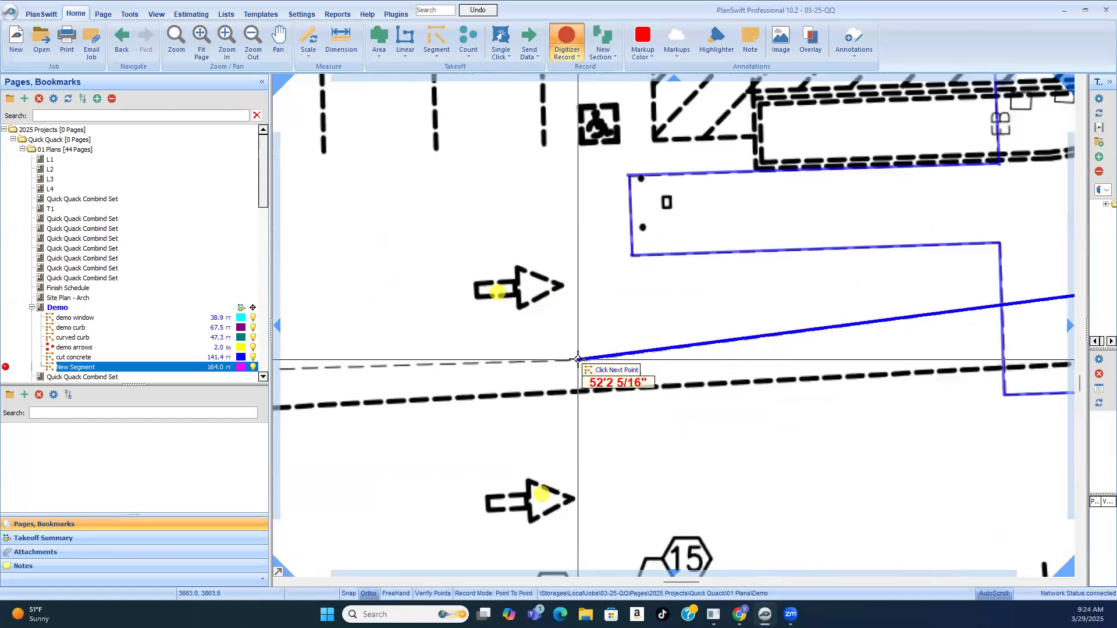
pyautogui.click(587, 365)
# Step: Trace the dashed line from the property line by the driveway arrows to the bend near the pavement arrow, about 84.5 ft
pyautogui.scroll(-3, 732, 428)
pyautogui.scroll(2, 504, 419)
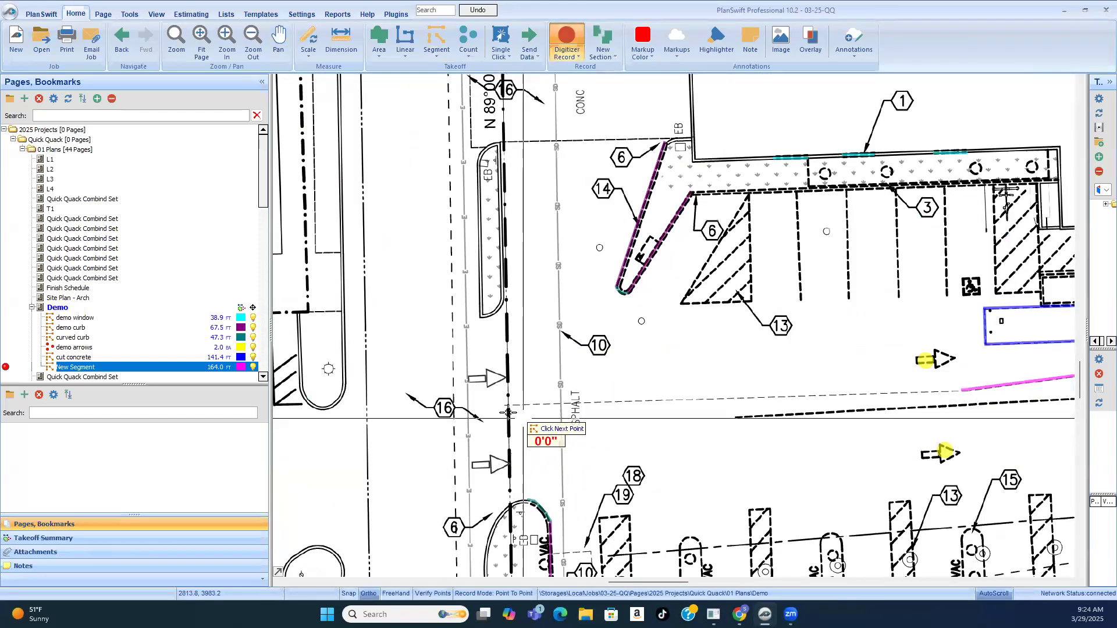
pyautogui.scroll(-2, 502, 410)
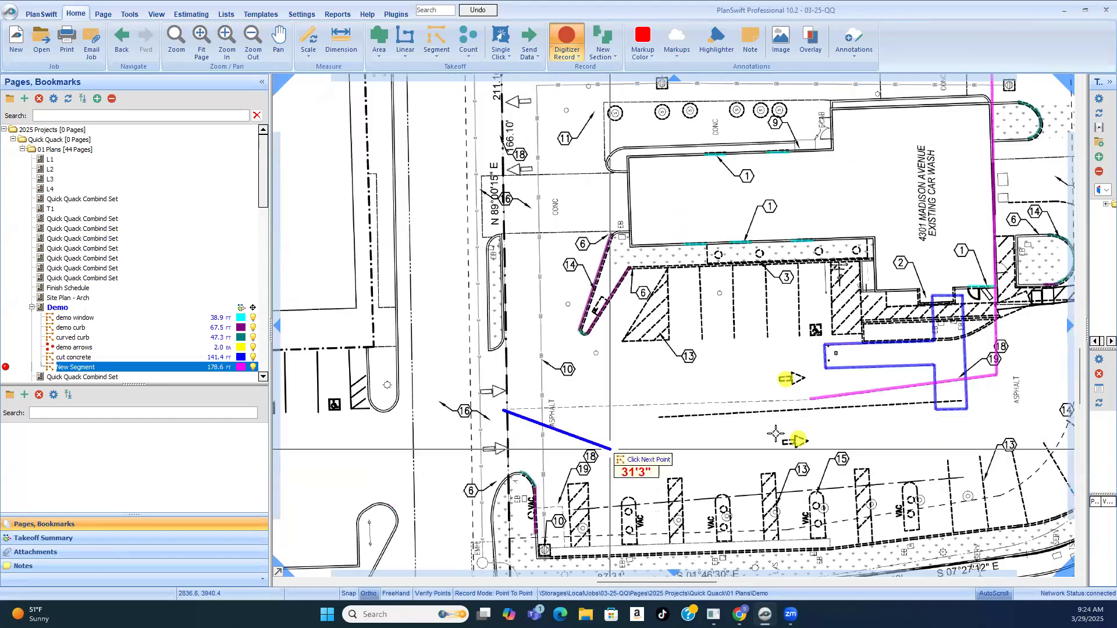
pyautogui.scroll(2, 834, 419)
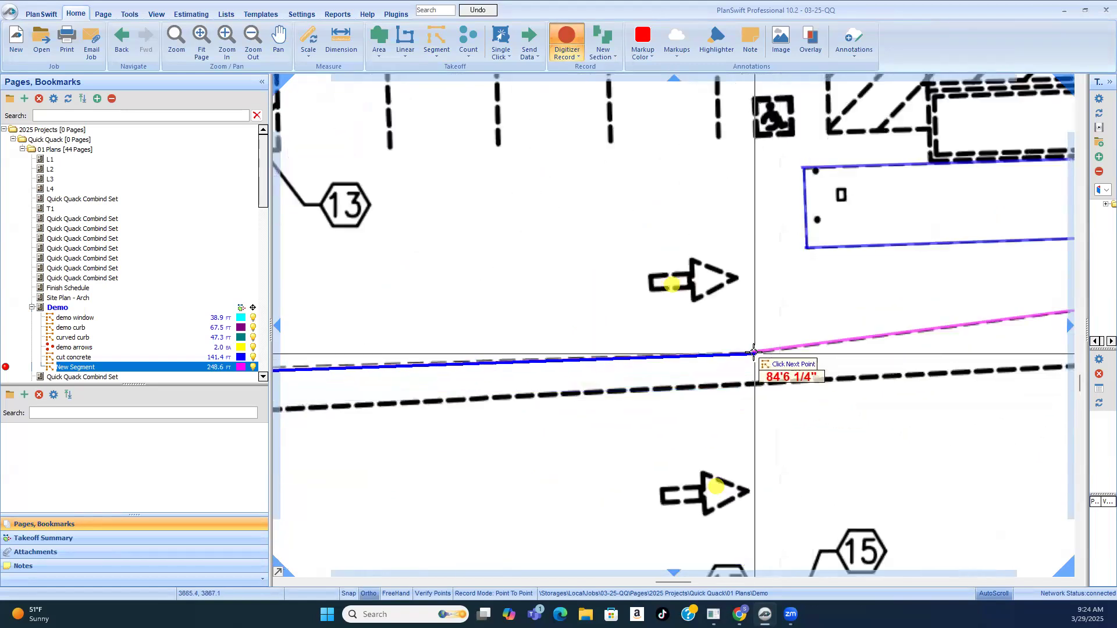
pyautogui.click(808, 399)
pyautogui.scroll(-2, 728, 332)
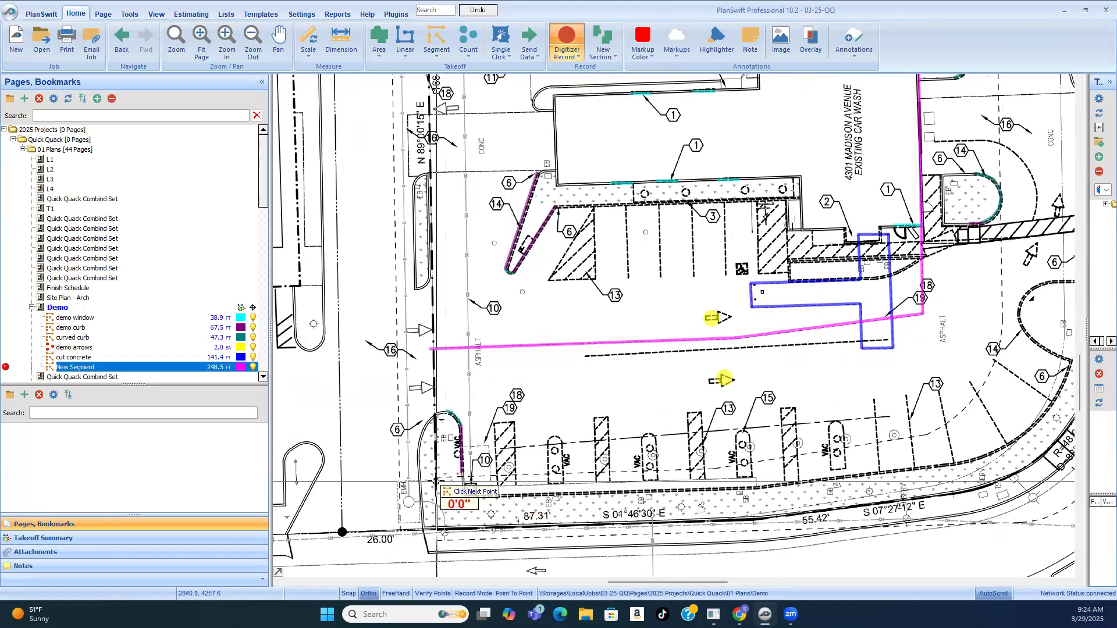
# Step: Trace the dashed line through the vacuum stalls, about 75 ft to its bend and about 46 ft to the first plain stall line
pyautogui.scroll(-1, 498, 506)
pyautogui.scroll(3, 582, 523)
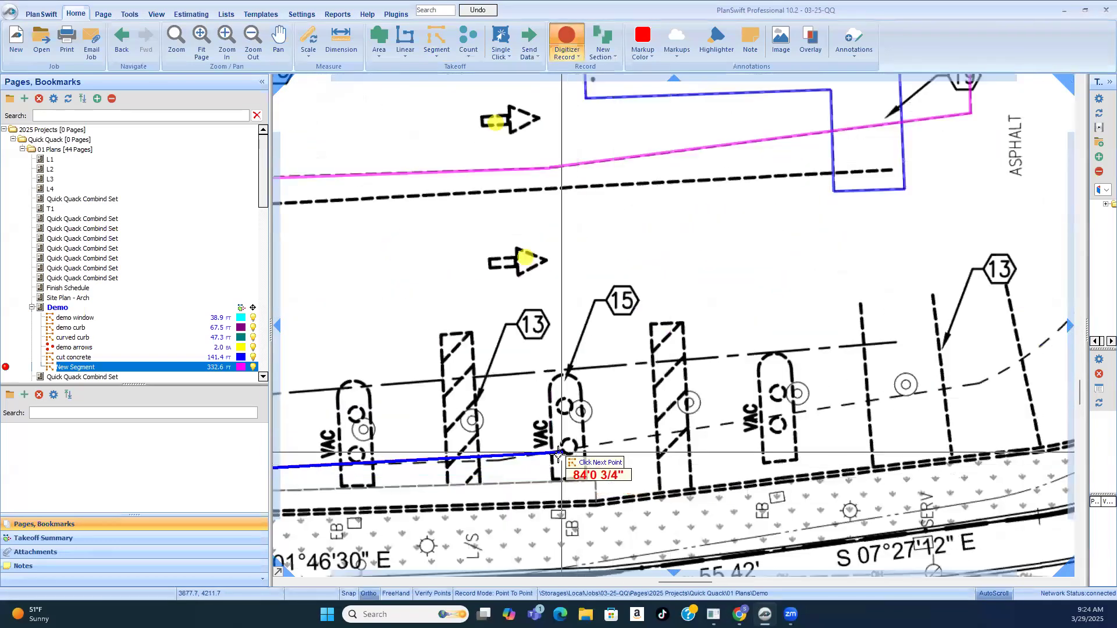
pyautogui.click(492, 462)
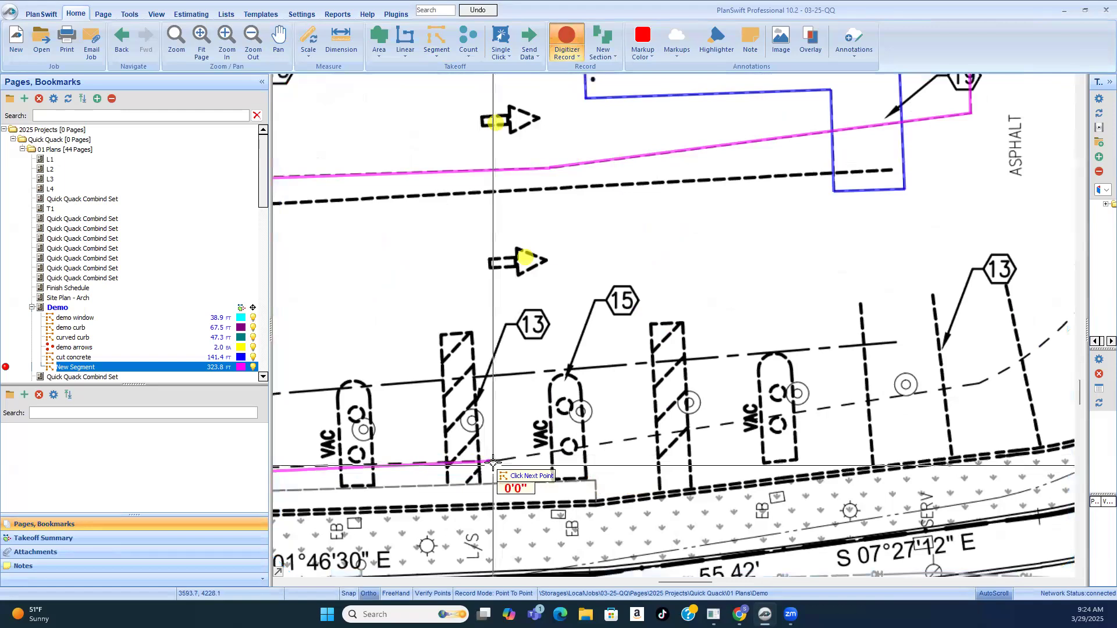
pyautogui.click(867, 402)
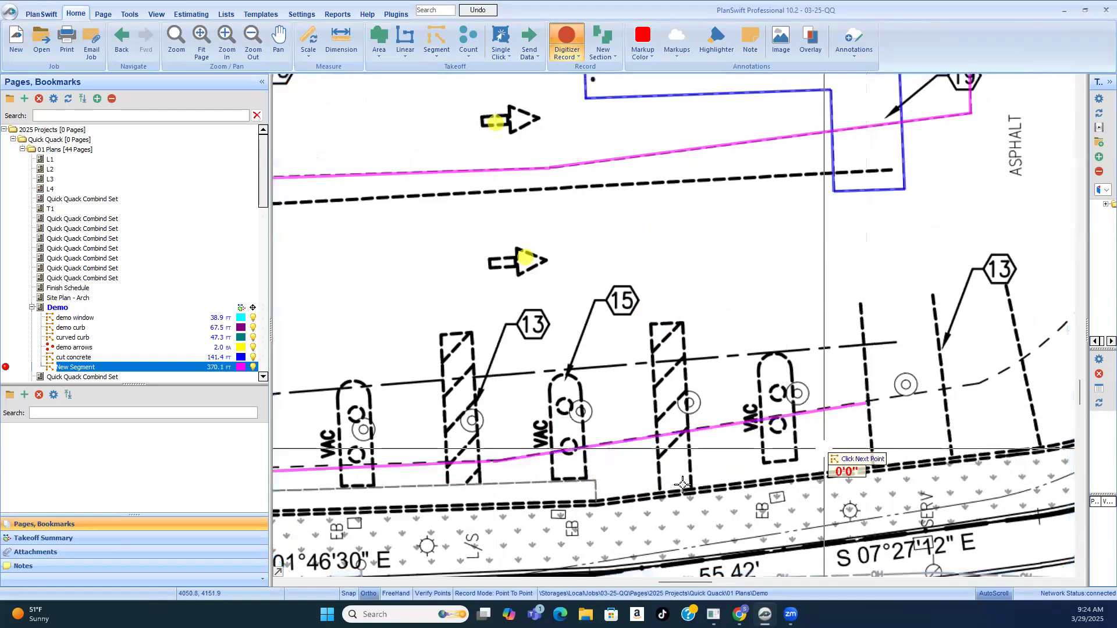
# Step: Trace the dashed site line across the plain stall lines, around the bend to keynote 14, and along the run to the rounded island
pyautogui.scroll(-2, 867, 403)
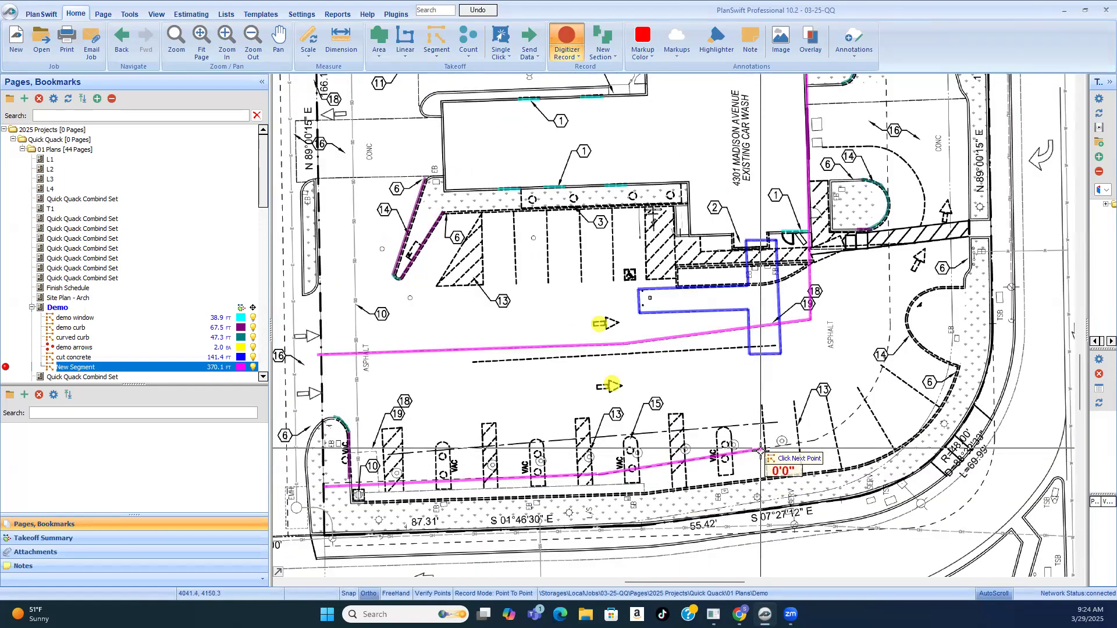
pyautogui.click(831, 435)
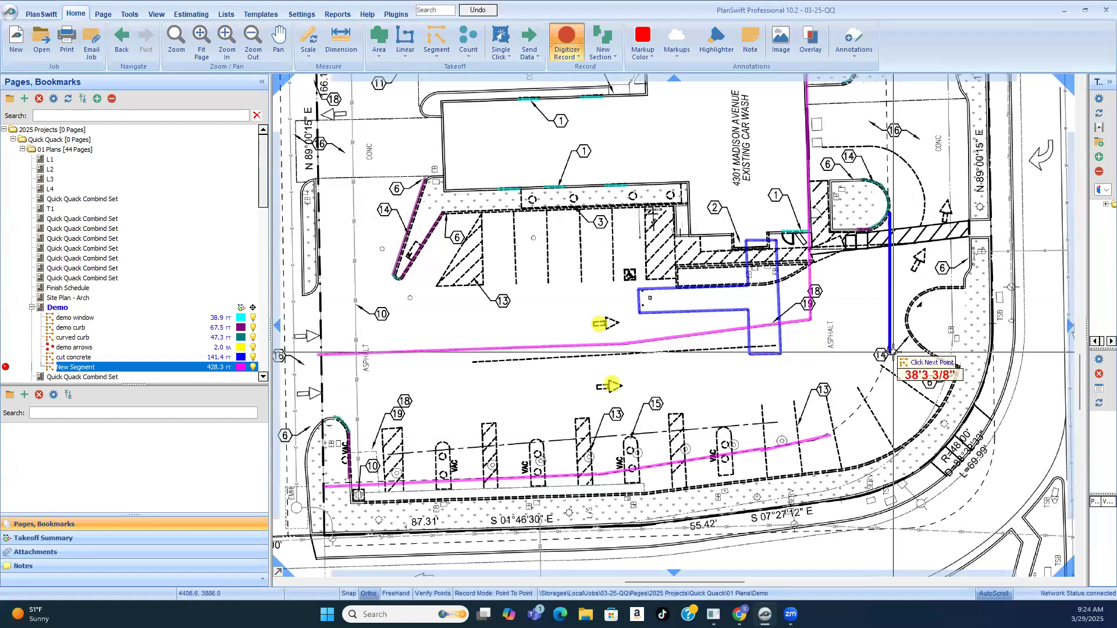
pyautogui.click(827, 429)
pyautogui.scroll(2, 826, 430)
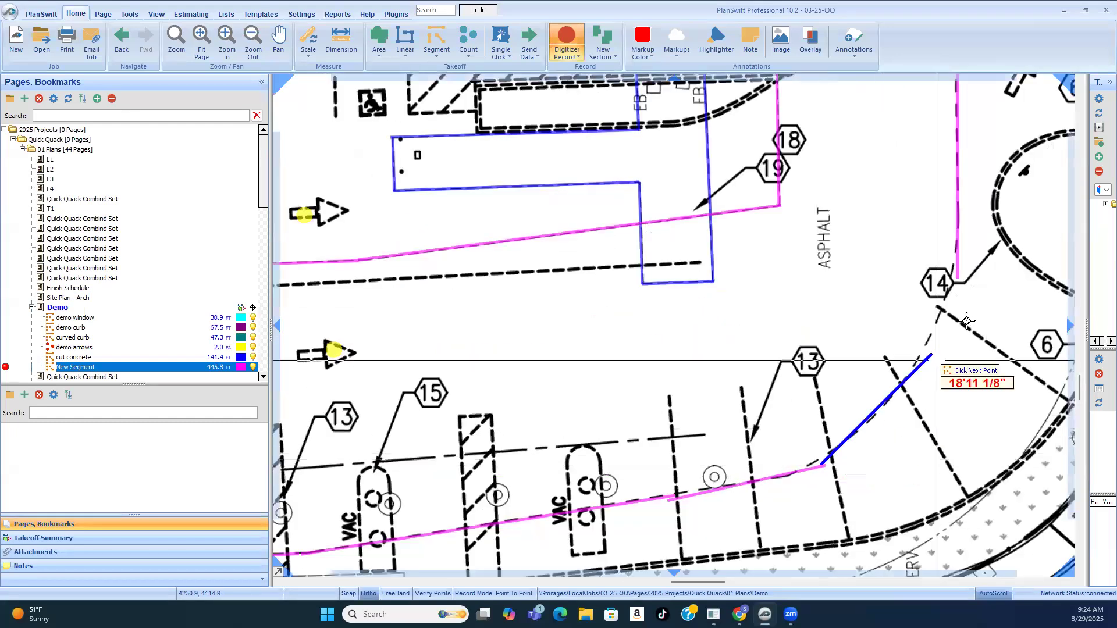
pyautogui.click(850, 436)
pyautogui.click(917, 368)
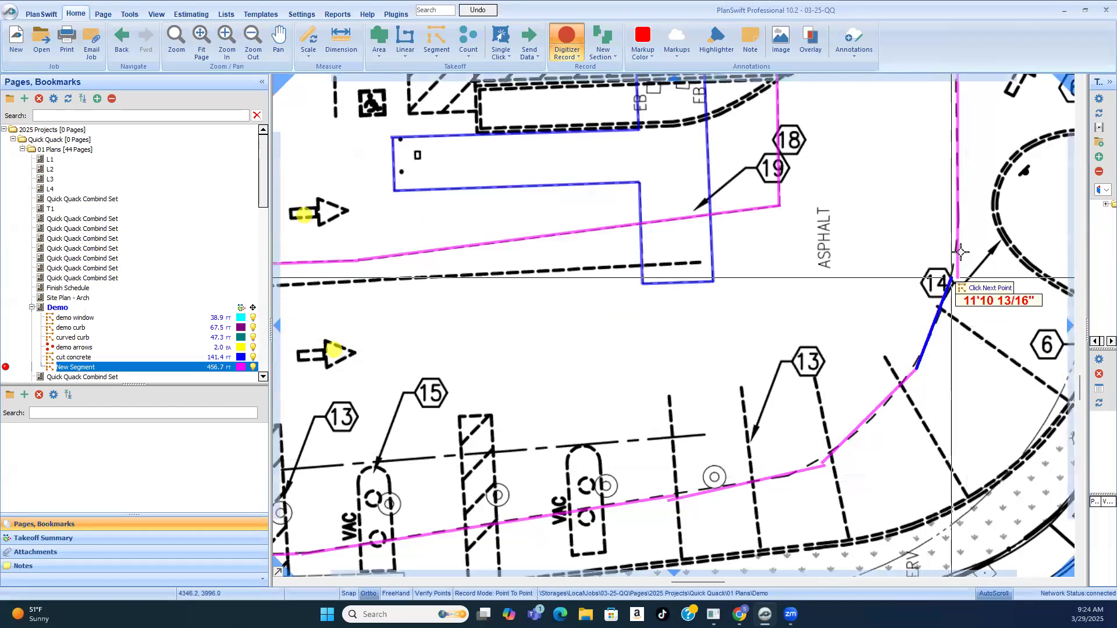
pyautogui.click(957, 278)
# Step: Trace the dashed line from the driveway arrow at the far property line to the rounded island beside keynote 14, about 83 ft
pyautogui.scroll(-2, 860, 433)
pyautogui.scroll(-1, 861, 434)
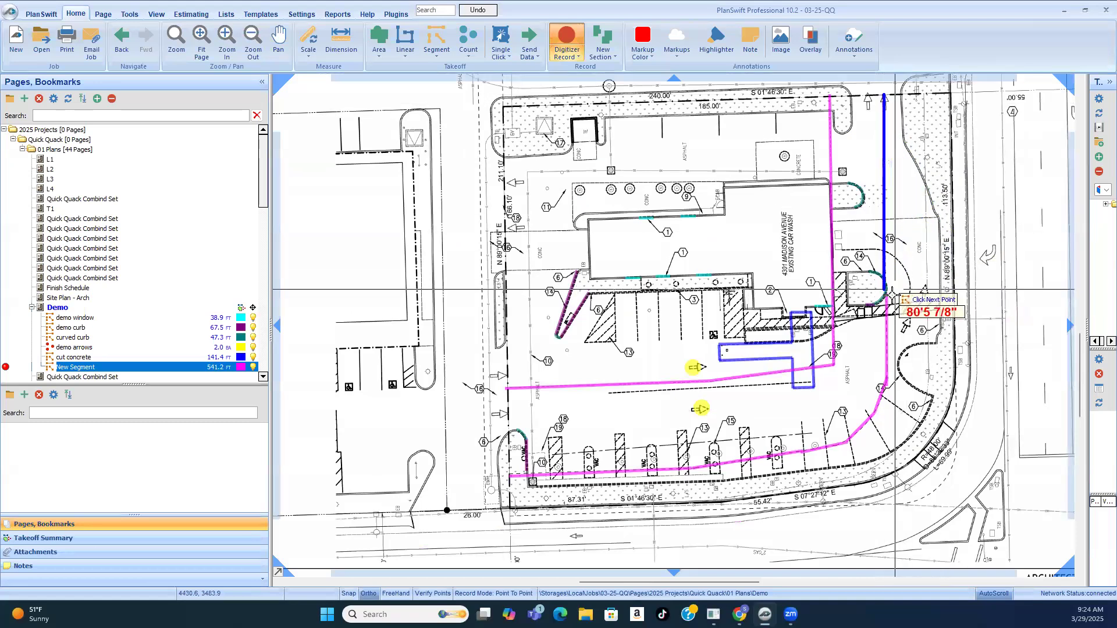
pyautogui.scroll(4, 901, 272)
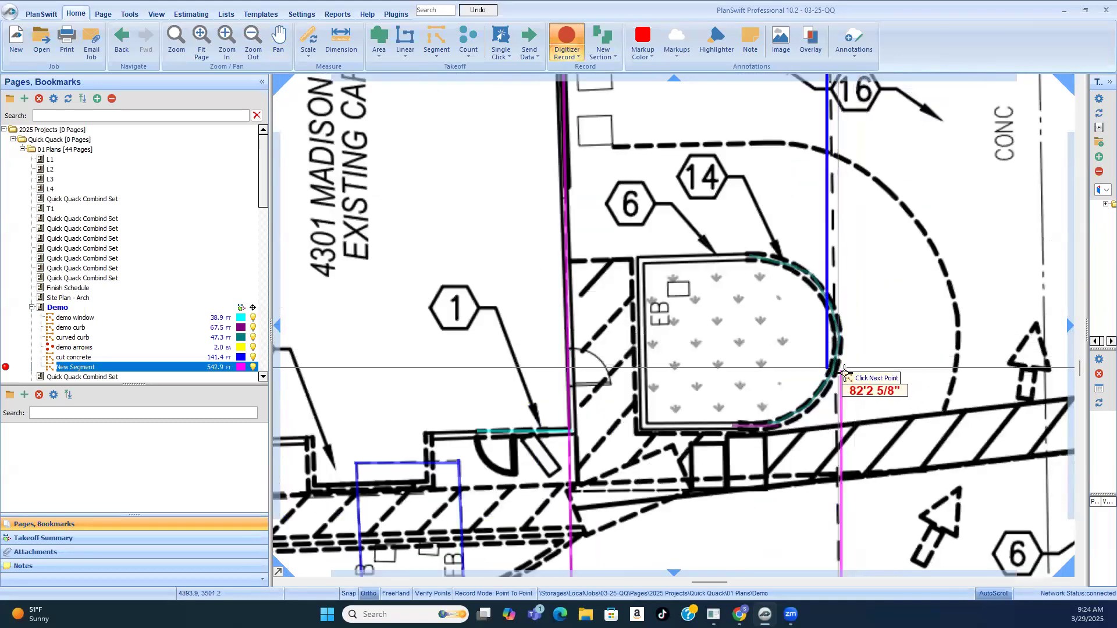
pyautogui.click(844, 375)
# Step: Examine the demo plan around the building end, islands, driveways and vacuum stalls, comparing the traced segments with the dashed lines
pyautogui.scroll(-4, 845, 442)
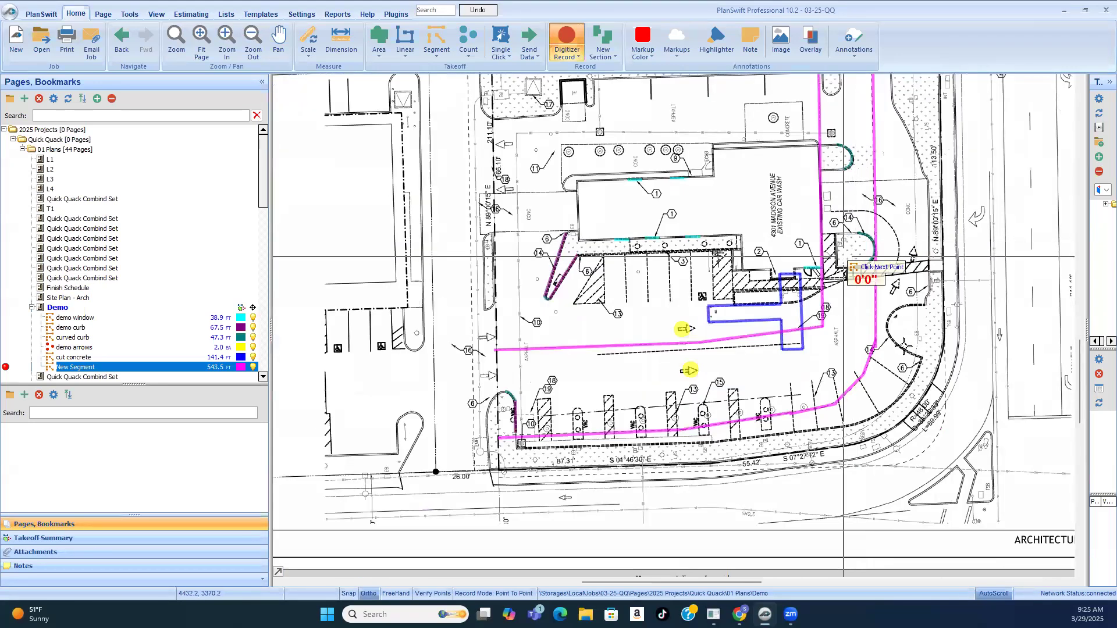
pyautogui.scroll(-1, 709, 445)
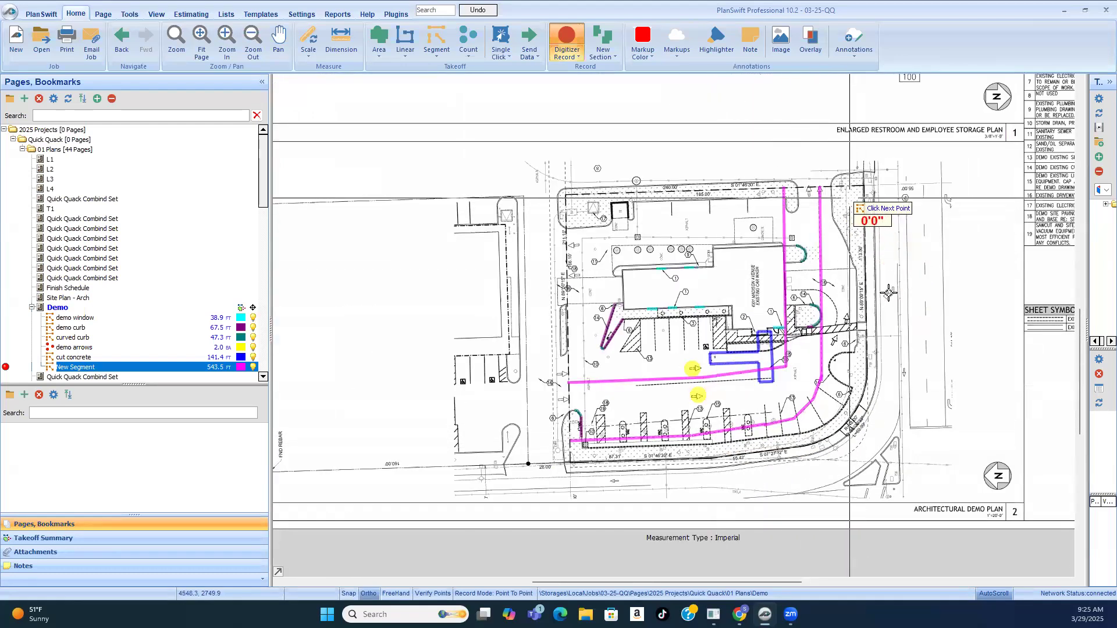
pyautogui.scroll(2, 888, 293)
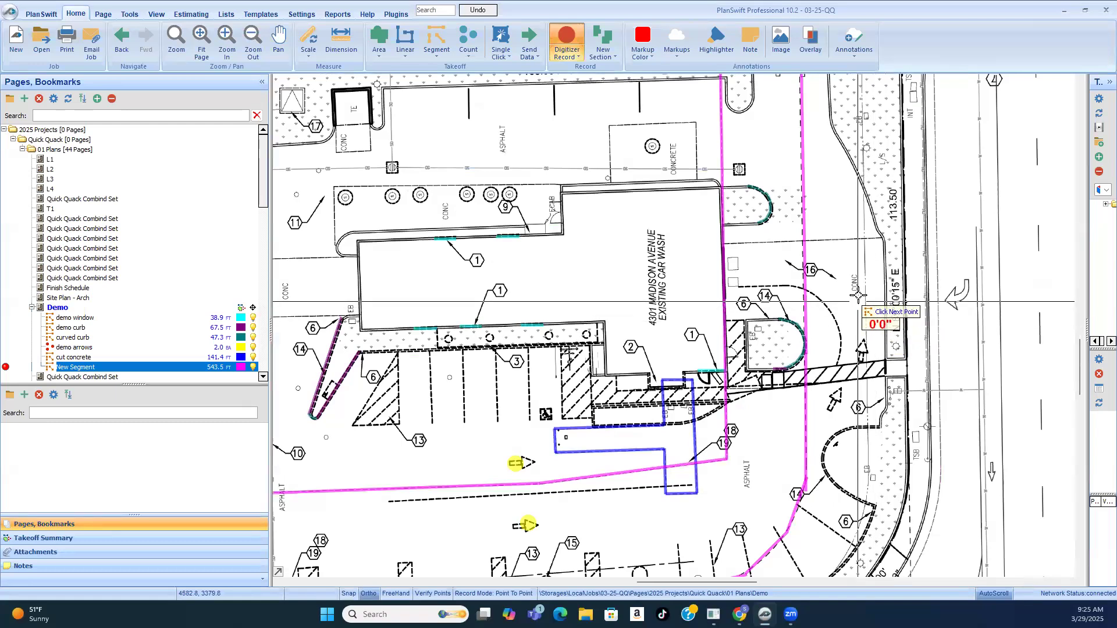
pyautogui.scroll(-1, 835, 283)
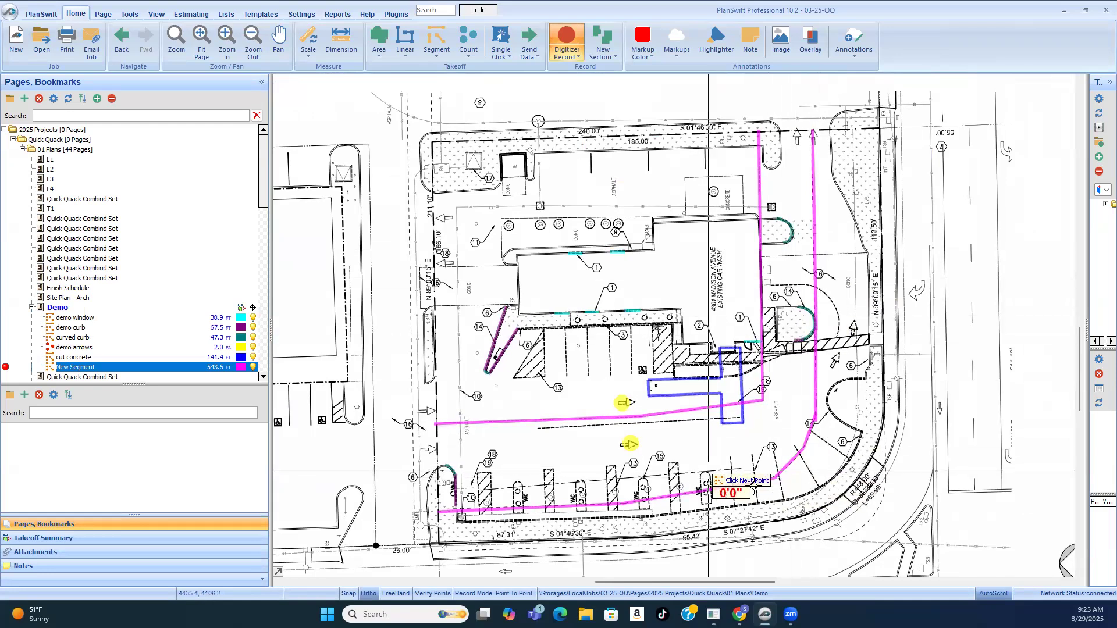
pyautogui.scroll(2, 772, 389)
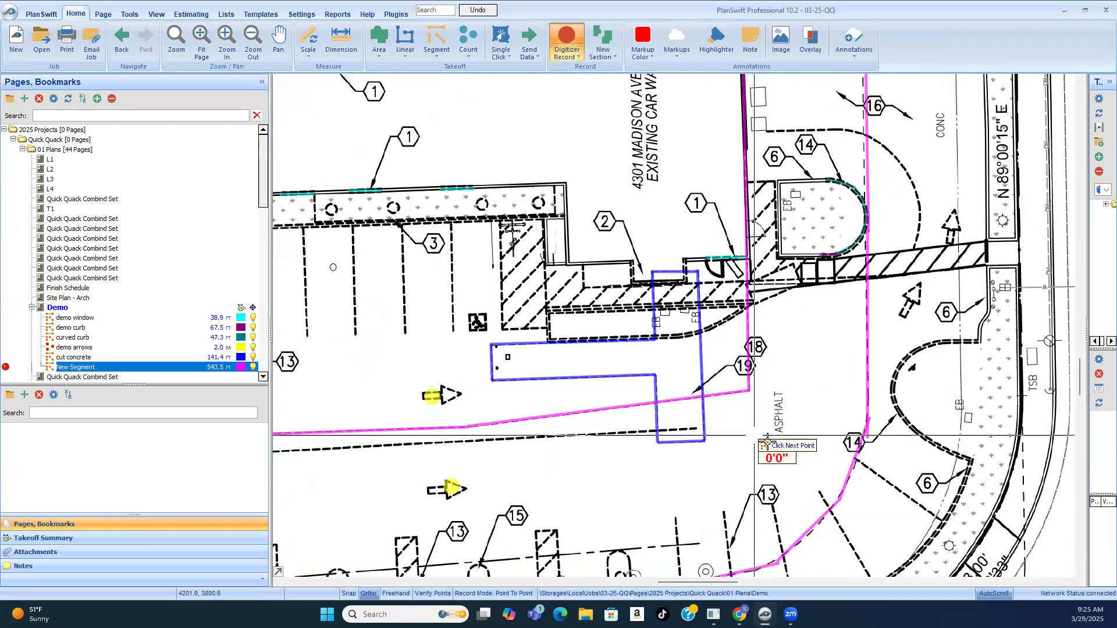
pyautogui.scroll(-2, 789, 360)
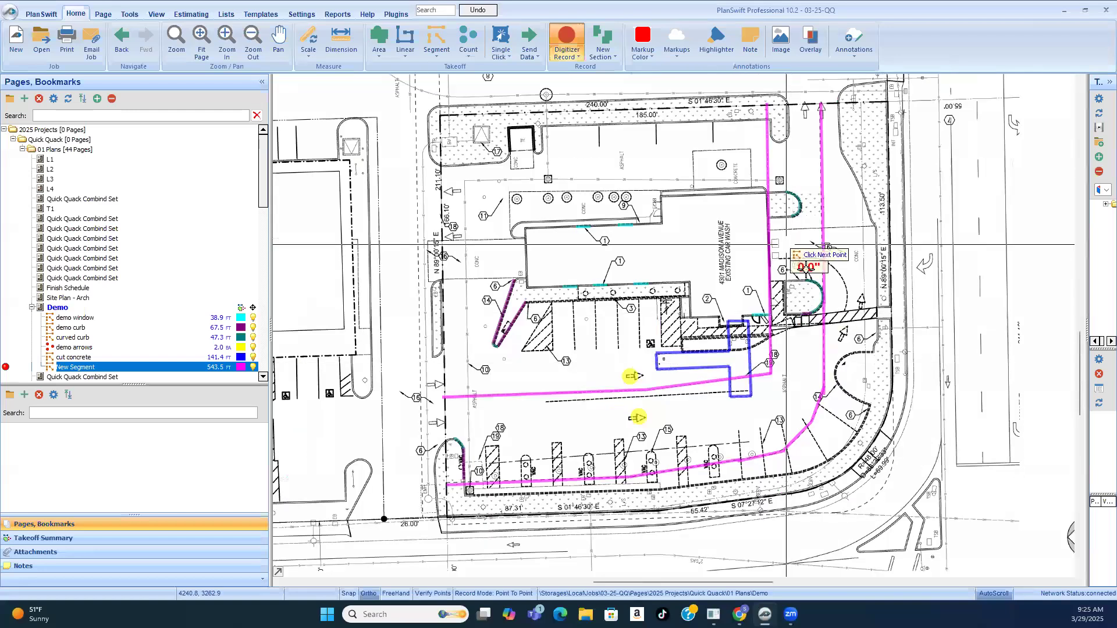
pyautogui.scroll(2, 805, 268)
pyautogui.scroll(-1, 891, 312)
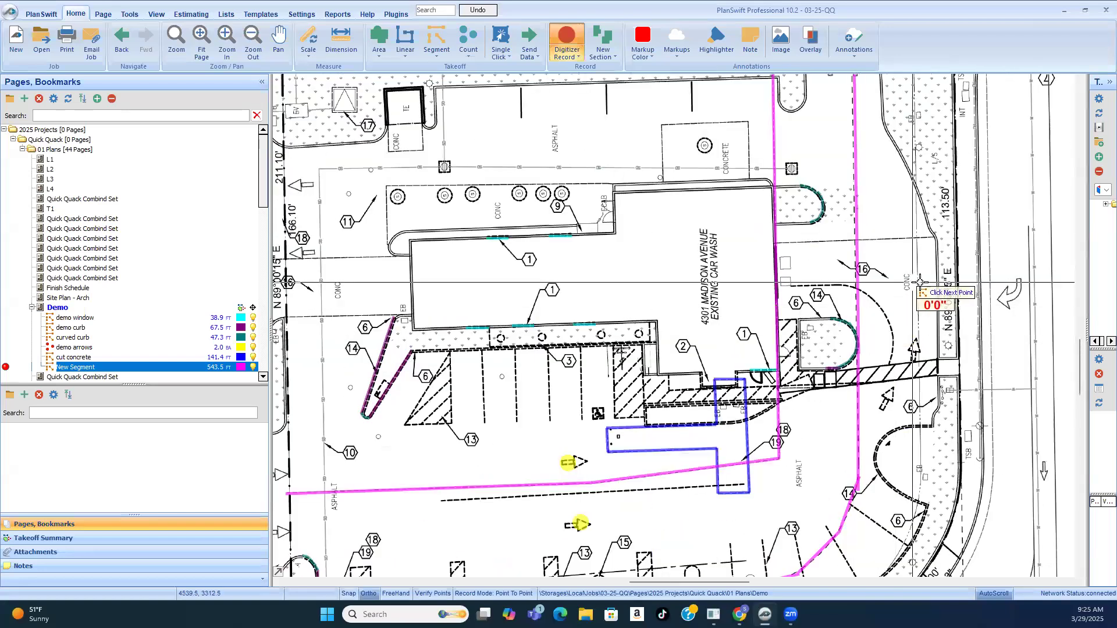
pyautogui.scroll(-1, 882, 343)
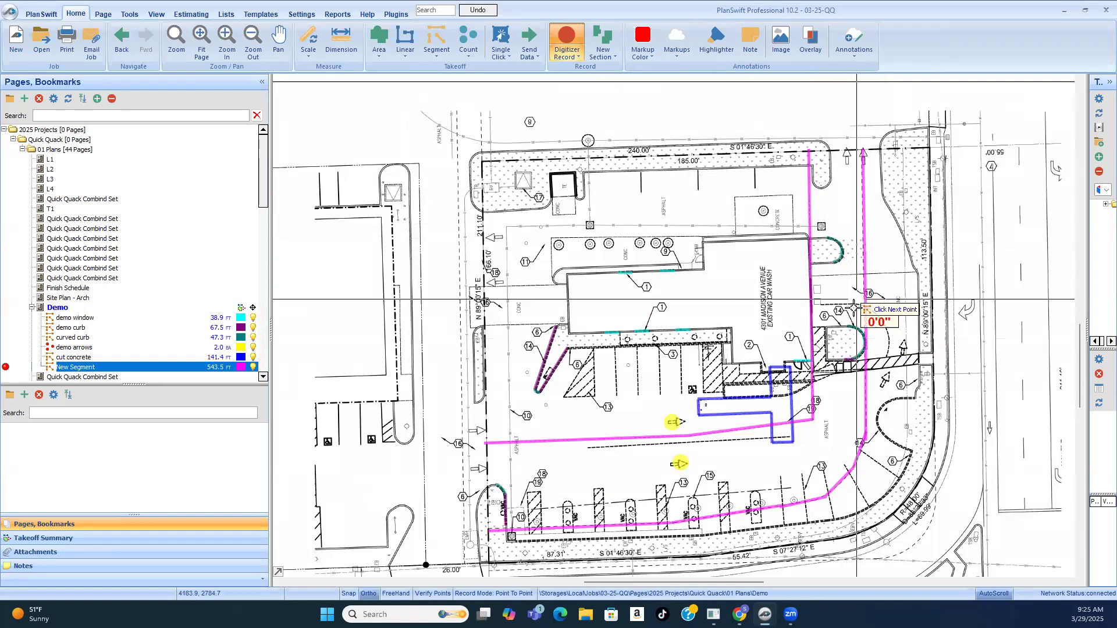
pyautogui.scroll(2, 855, 309)
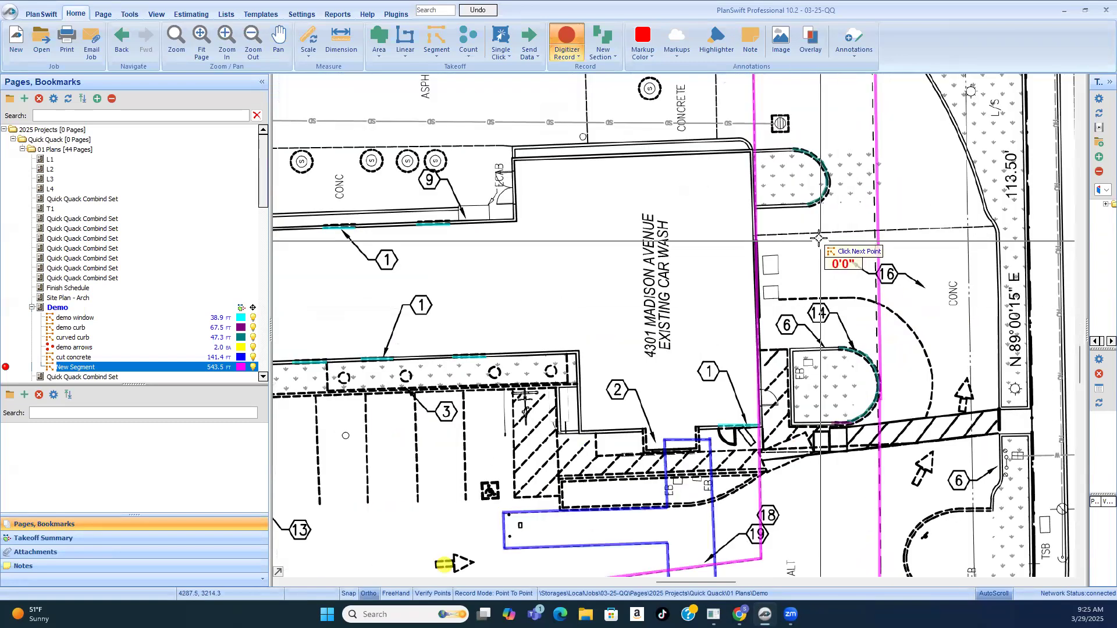
pyautogui.scroll(-3, 818, 229)
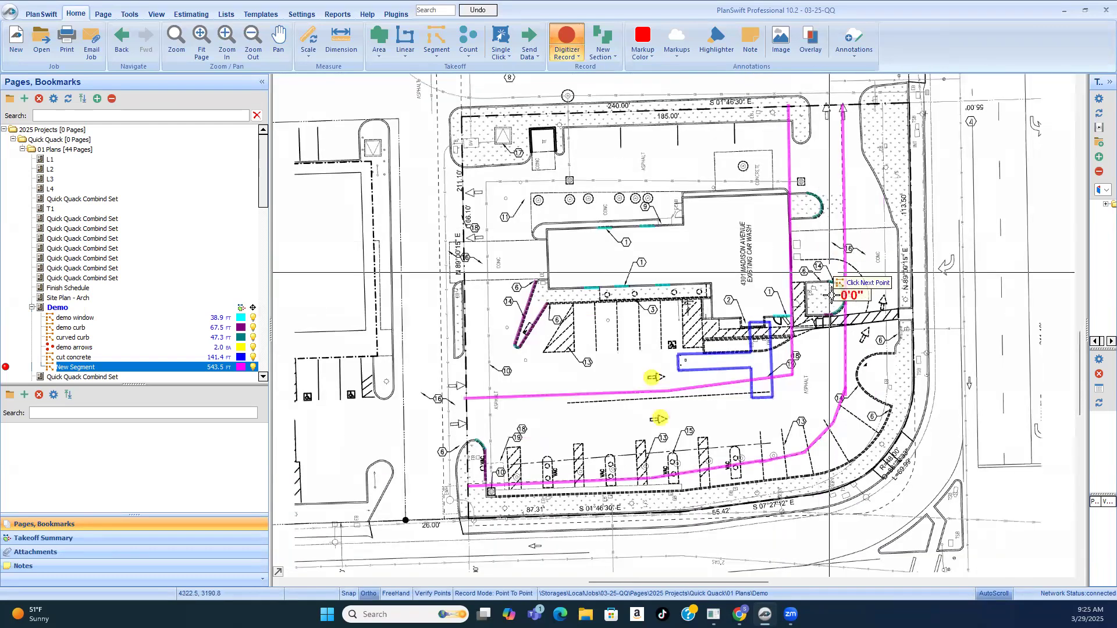
pyautogui.scroll(3, 821, 291)
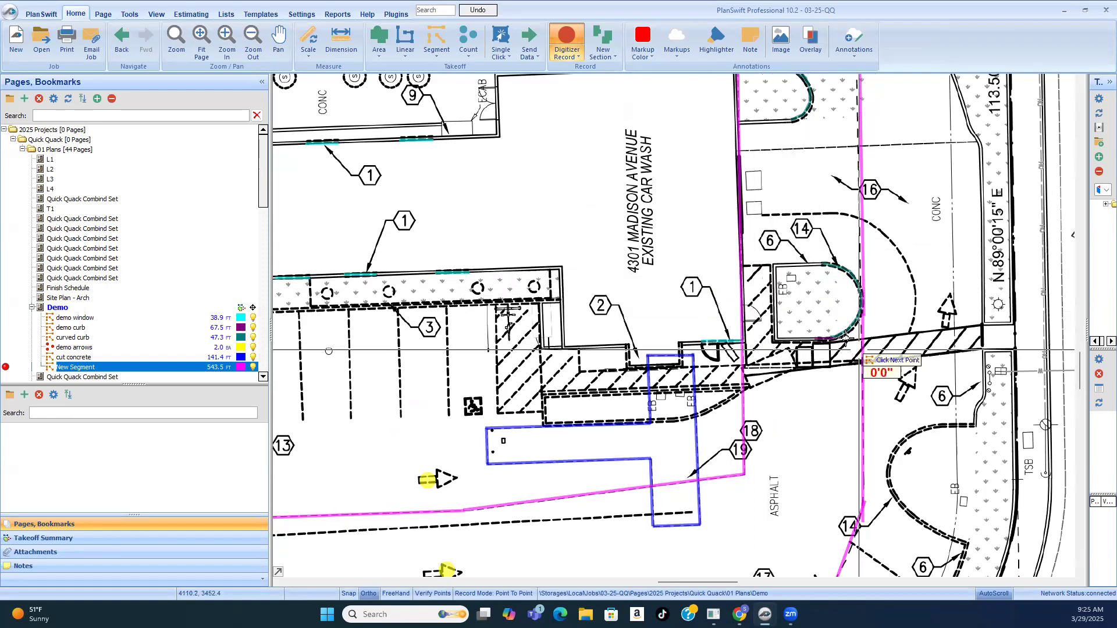
pyautogui.scroll(-4, 815, 297)
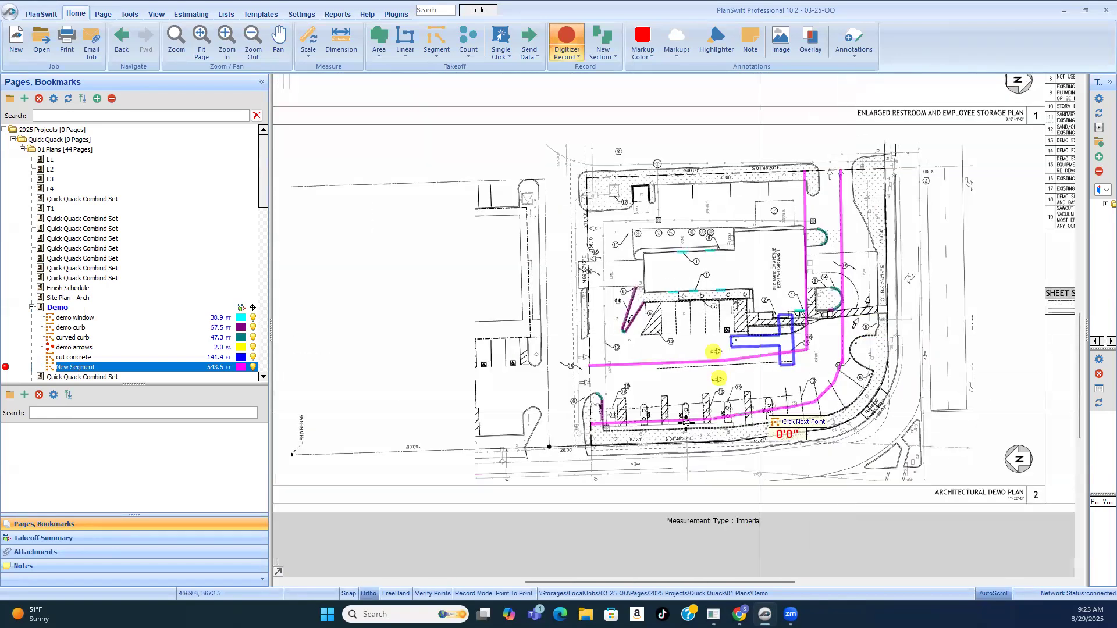
pyautogui.scroll(3, 588, 430)
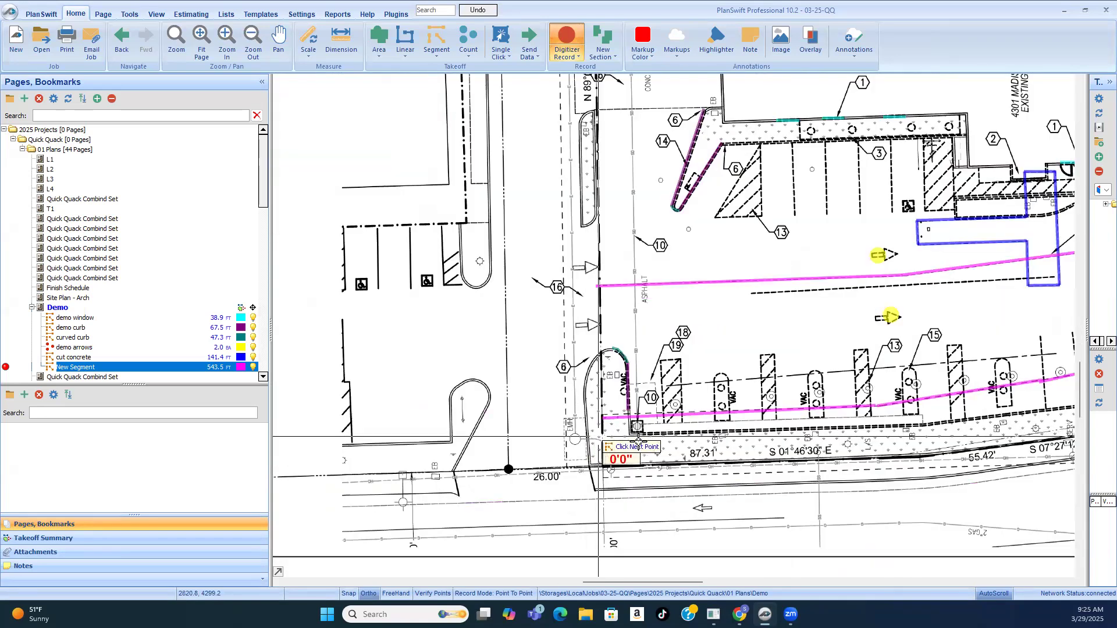
pyautogui.scroll(-3, 611, 390)
pyautogui.scroll(2, 717, 405)
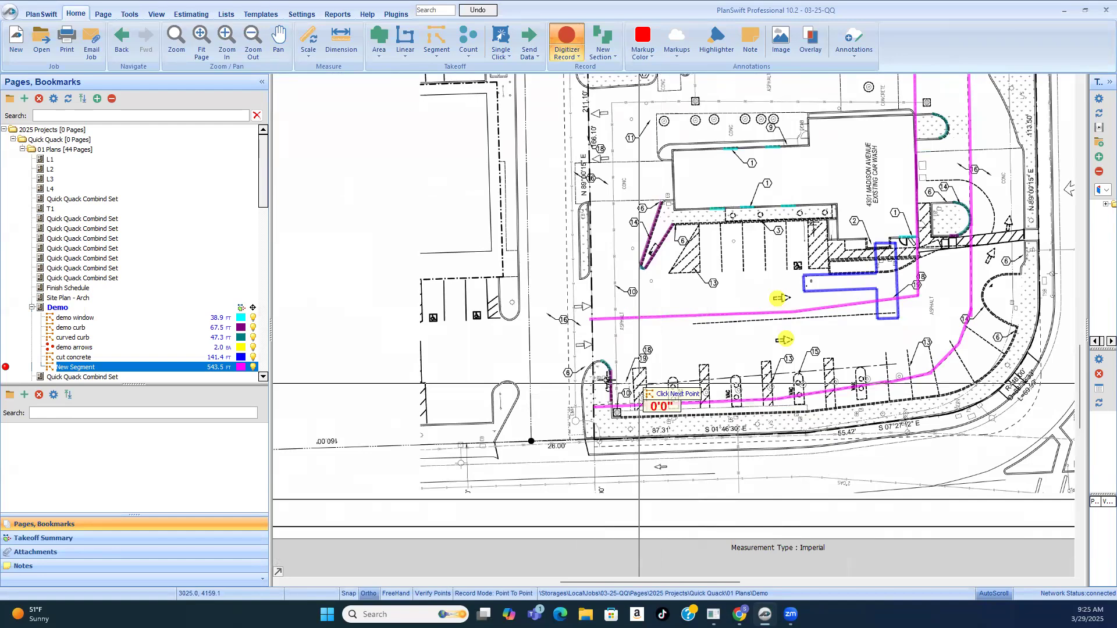
pyautogui.scroll(3, 609, 381)
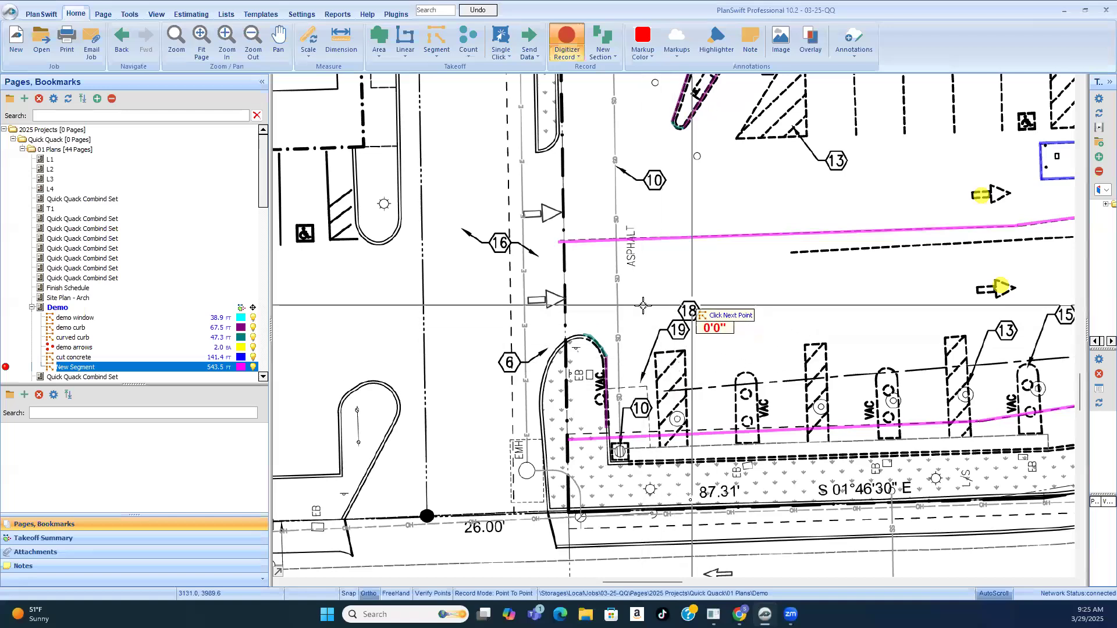
pyautogui.scroll(3, 606, 378)
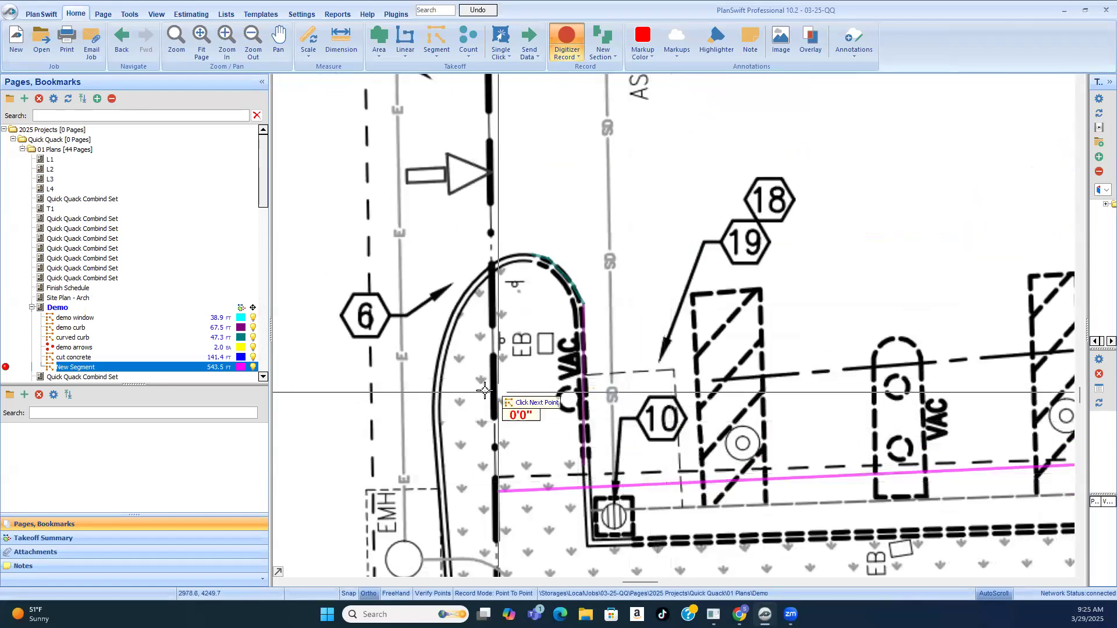
pyautogui.scroll(-4, 484, 391)
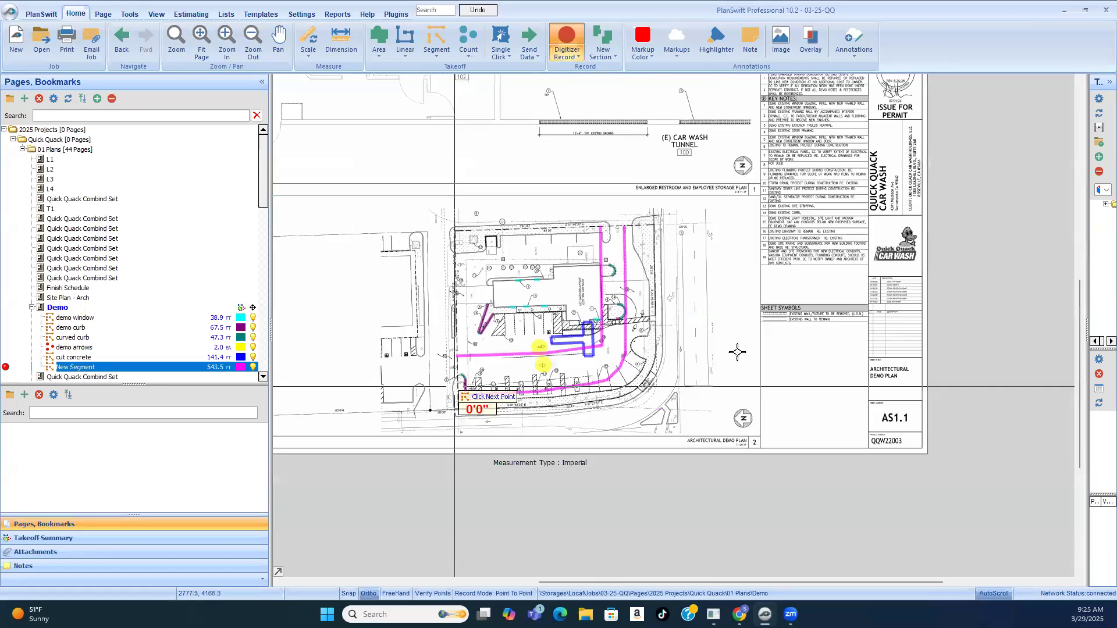
# Step: Read key notes 18 and 19 on paving demolition and sawcut trenching, and compare them with the areas they mark on the plan
pyautogui.scroll(5, 844, 273)
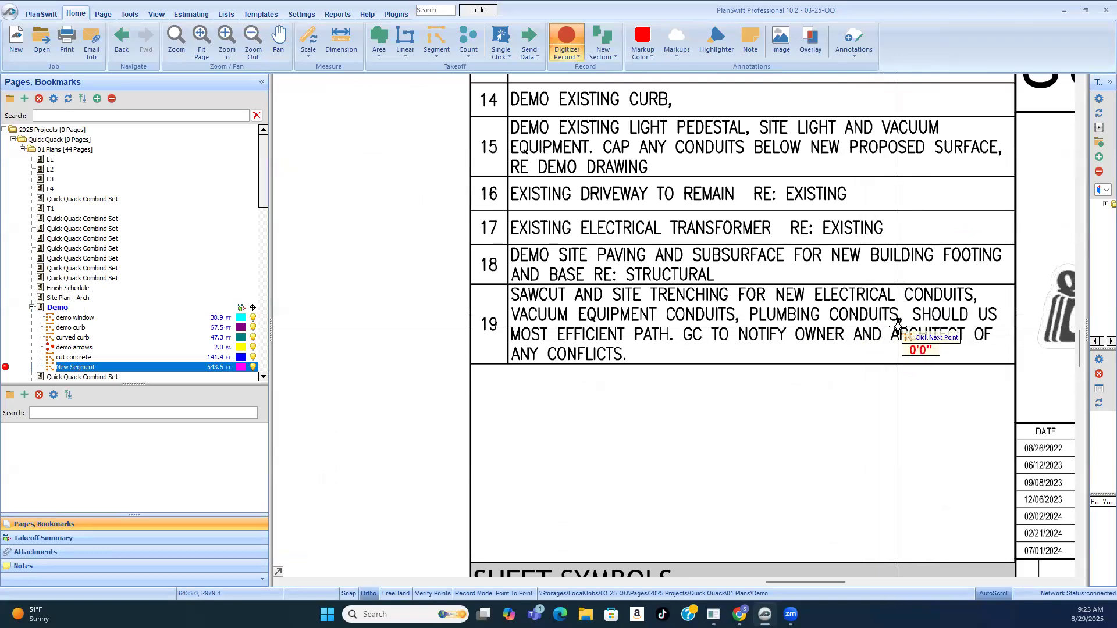
pyautogui.scroll(-4, 931, 268)
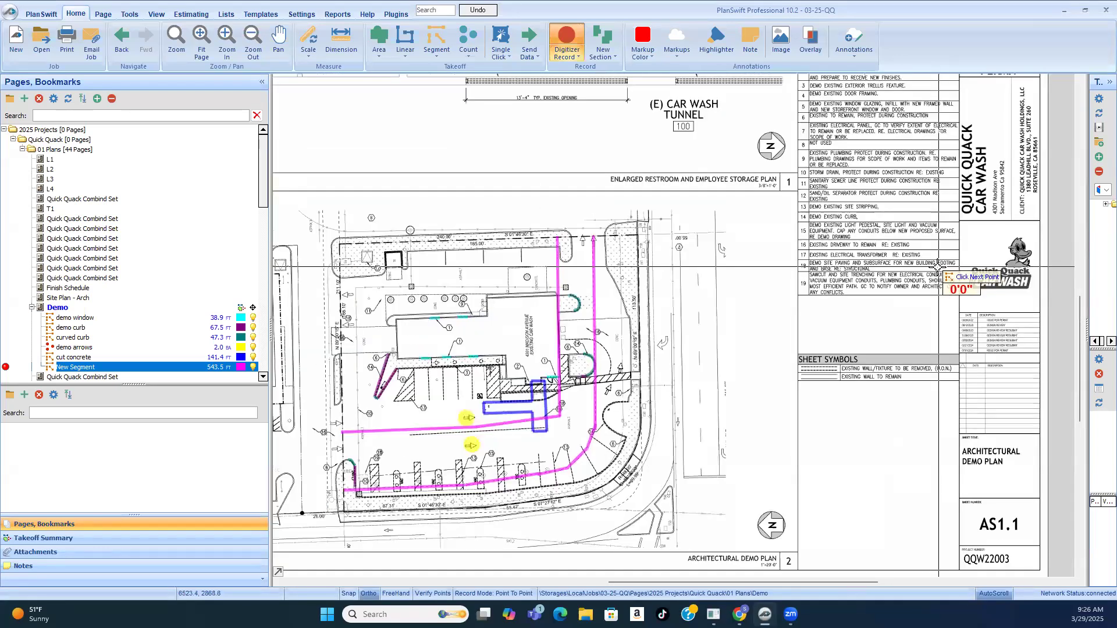
pyautogui.scroll(2, 605, 331)
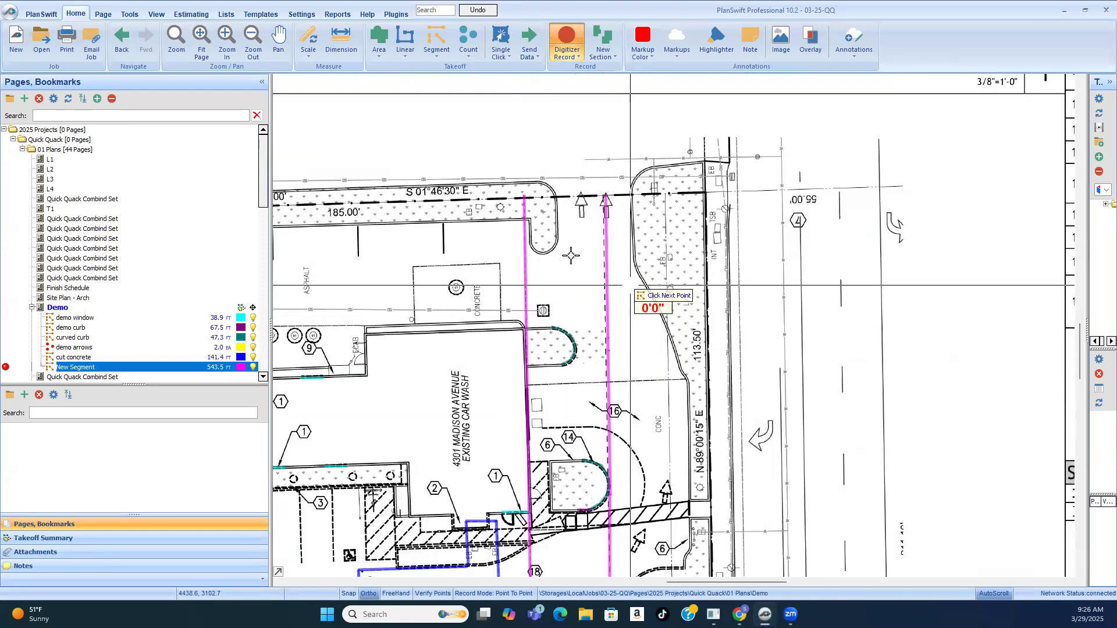
pyautogui.scroll(-1, 609, 215)
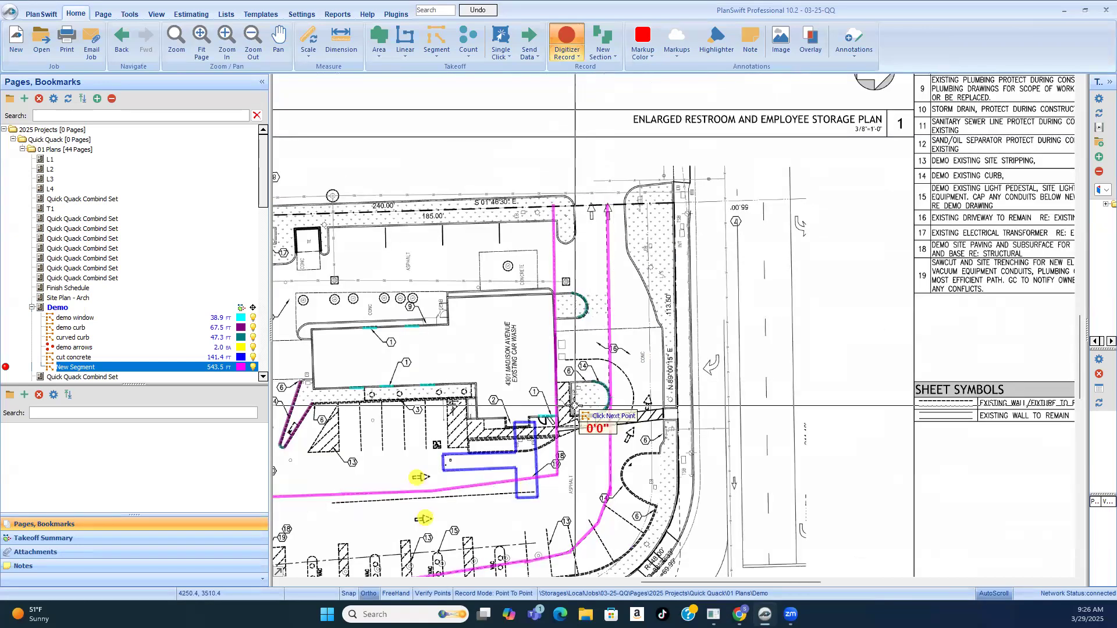
pyautogui.scroll(2, 574, 407)
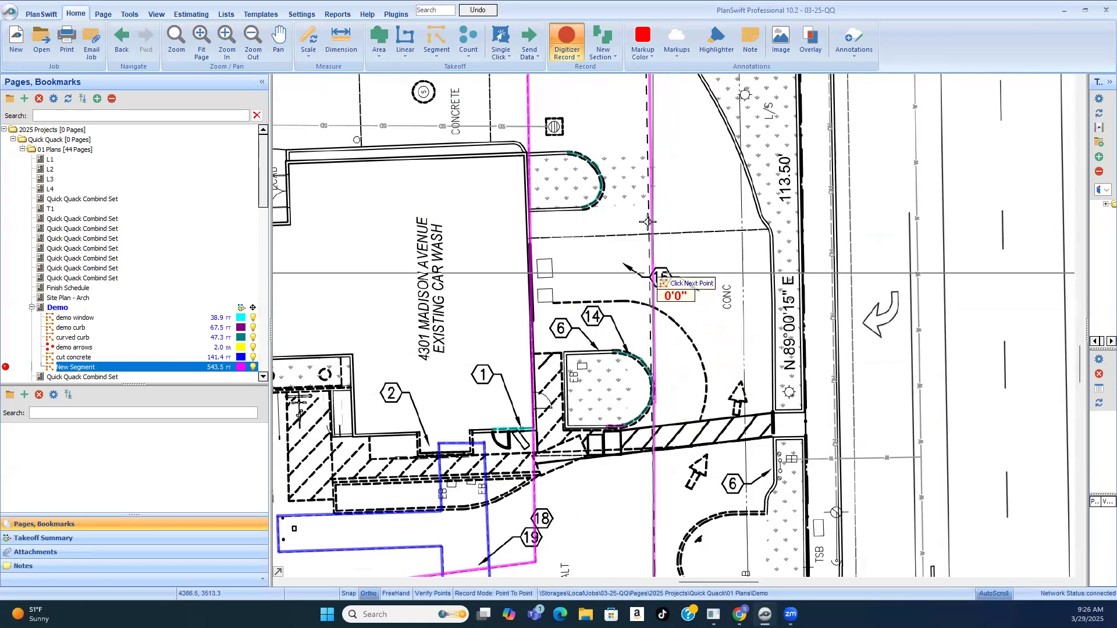
pyautogui.scroll(-1, 640, 227)
pyautogui.scroll(2, 536, 474)
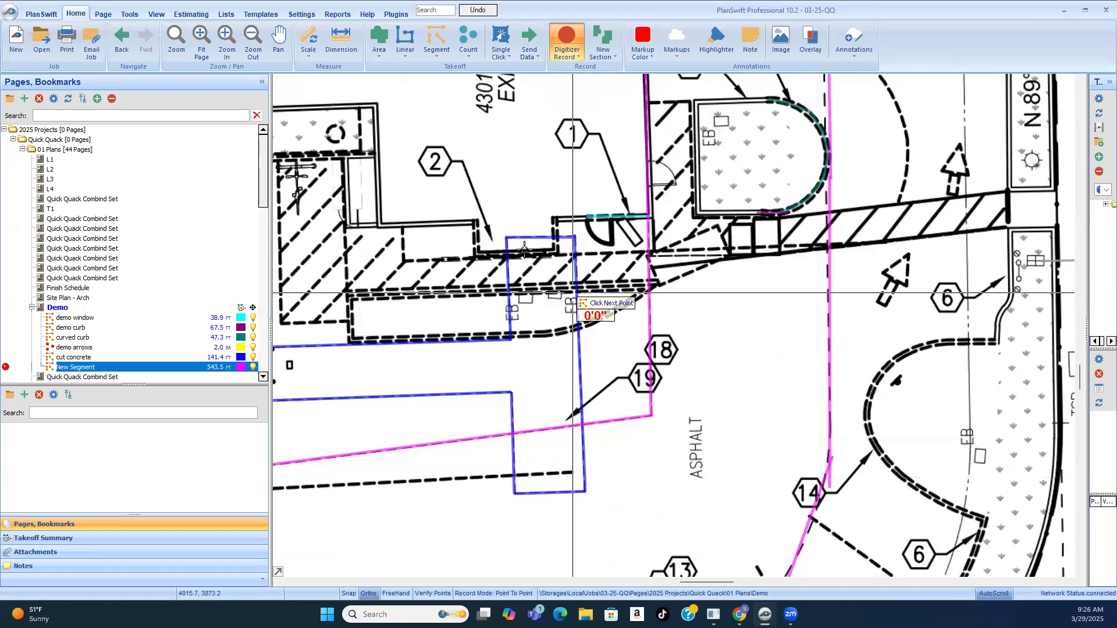
pyautogui.scroll(-2, 648, 424)
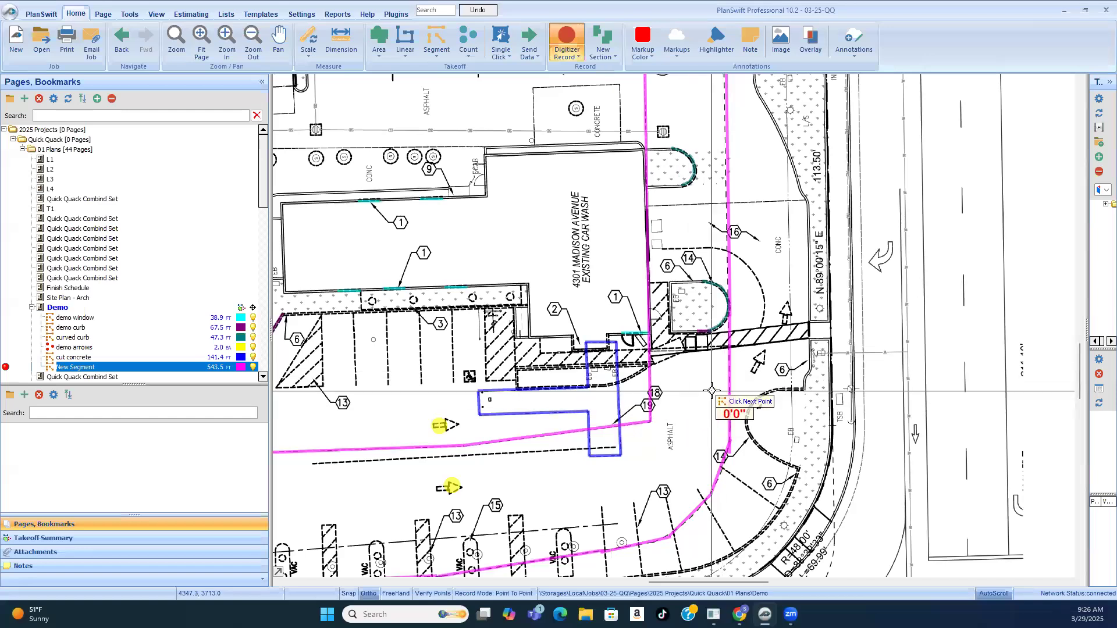
pyautogui.scroll(2, 607, 371)
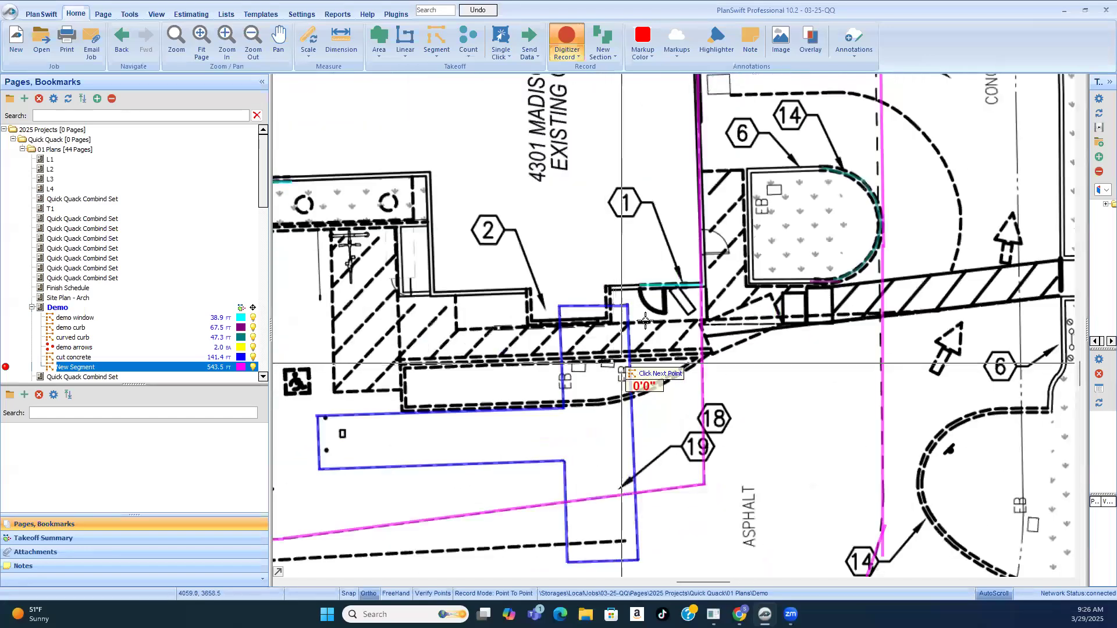
pyautogui.scroll(-2, 637, 335)
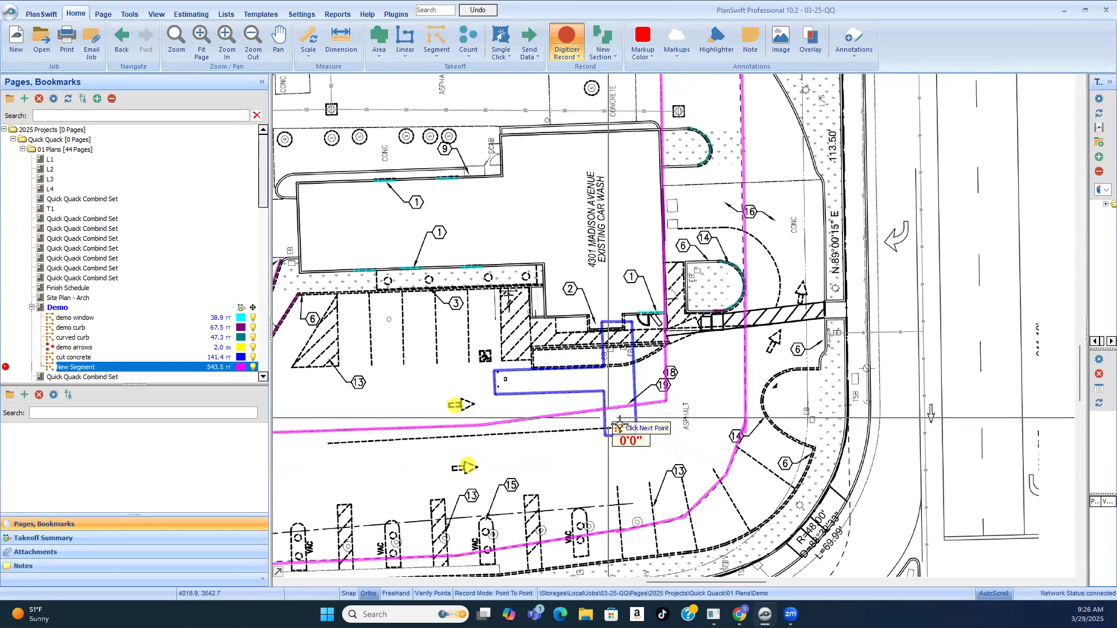
pyautogui.scroll(2, 619, 420)
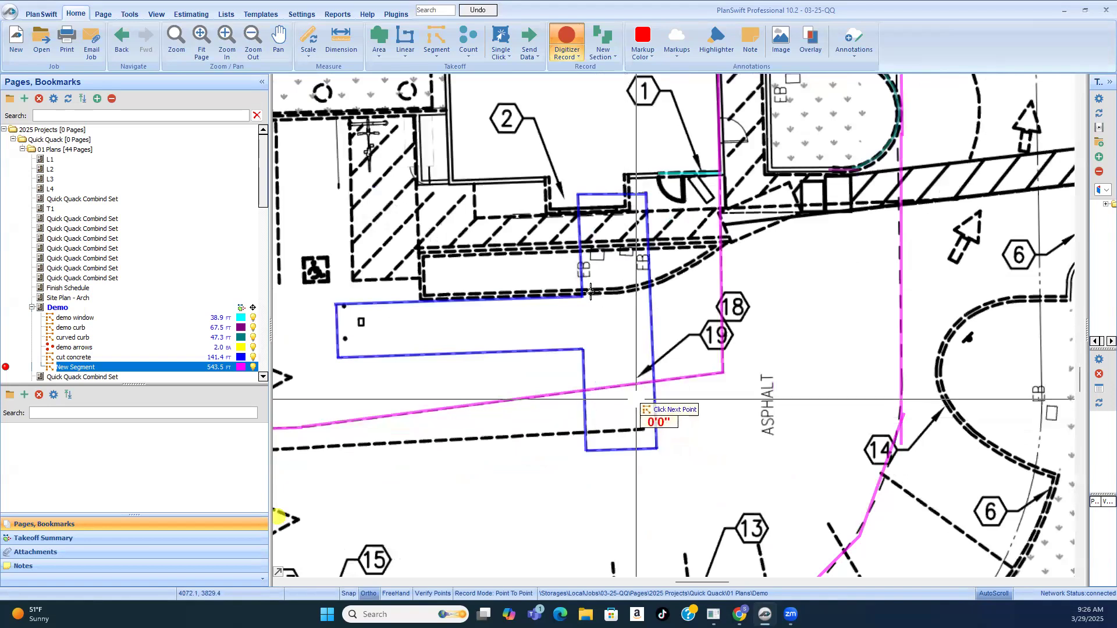
pyautogui.scroll(-3, 634, 364)
pyautogui.scroll(5, 384, 460)
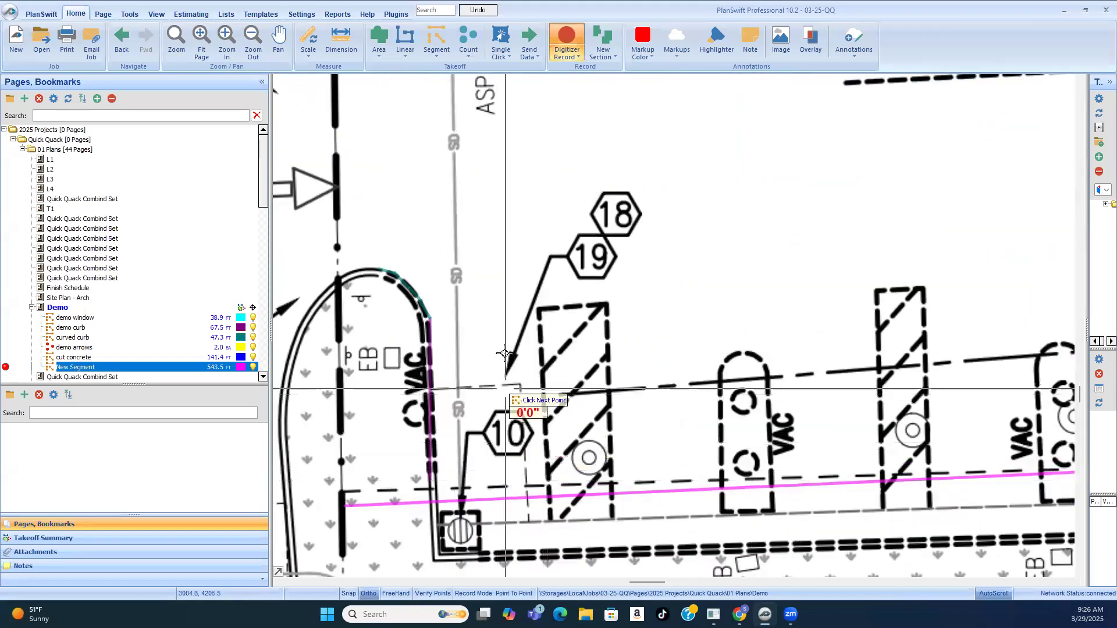
pyautogui.scroll(-1, 509, 291)
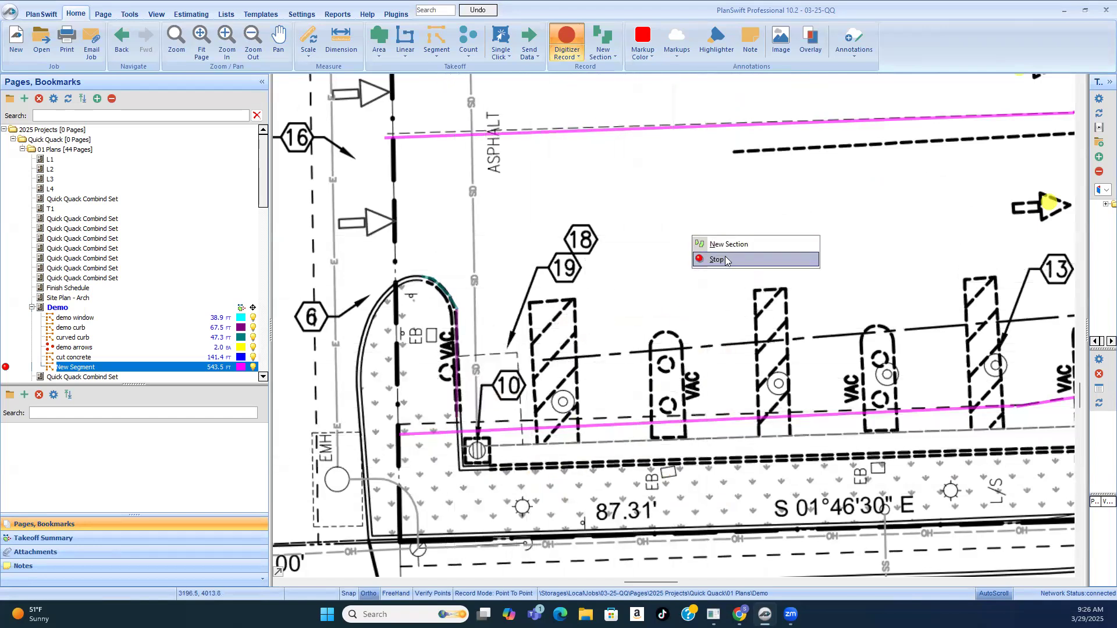
# Step: Inspect the traced dashed site line near keynotes 13 and 14 and compare it with the concrete-cutting outline at keynotes 18 and 19
pyautogui.scroll(-3, 455, 225)
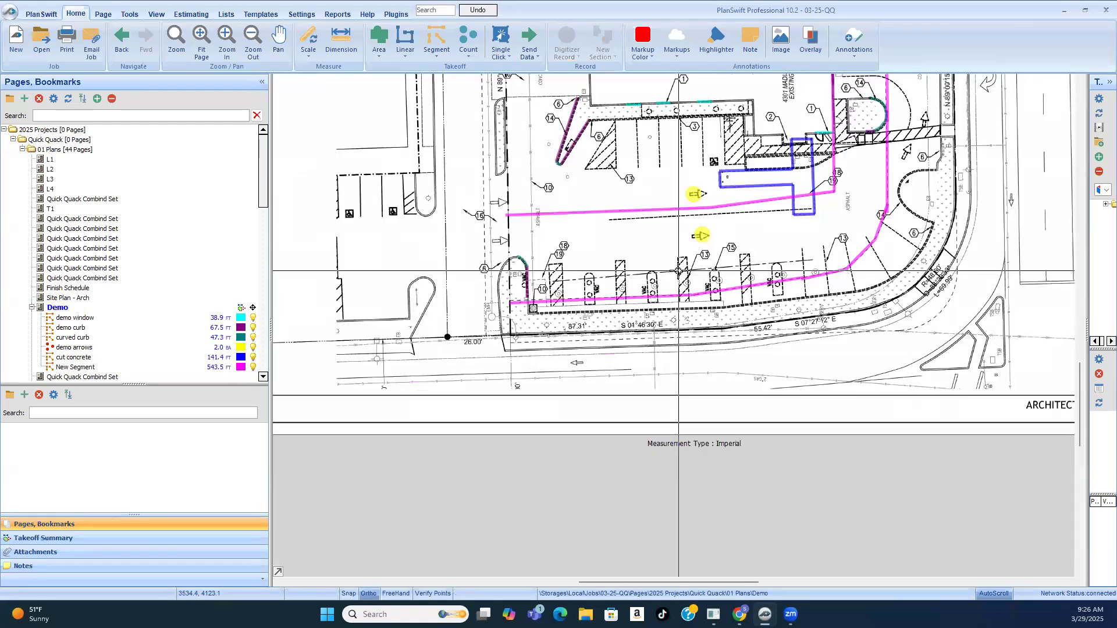
pyautogui.scroll(4, 887, 213)
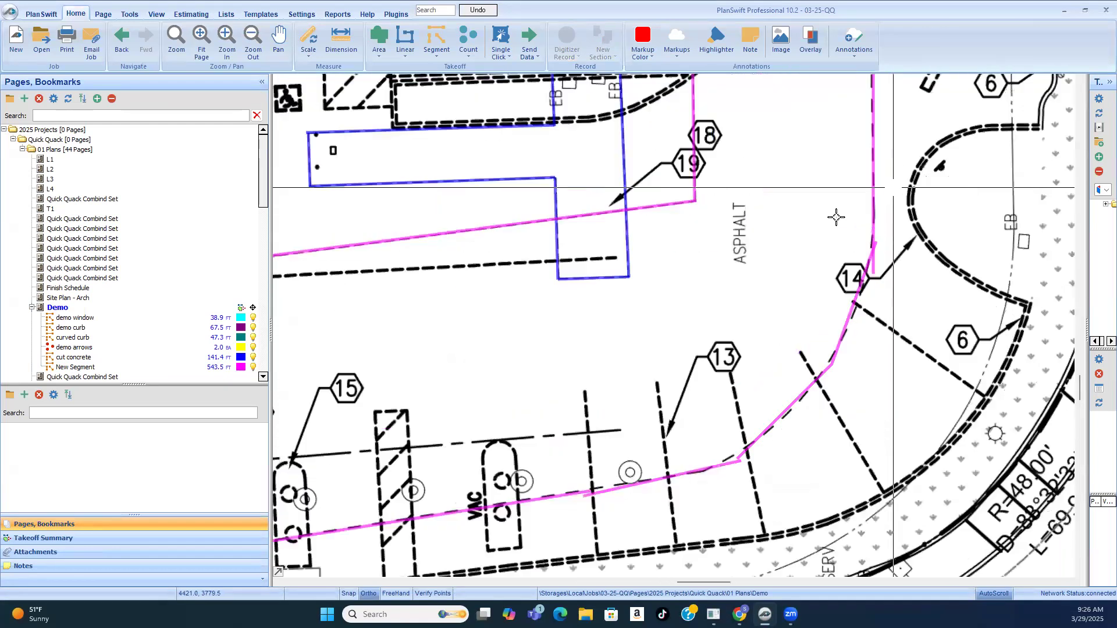
pyautogui.click(878, 191)
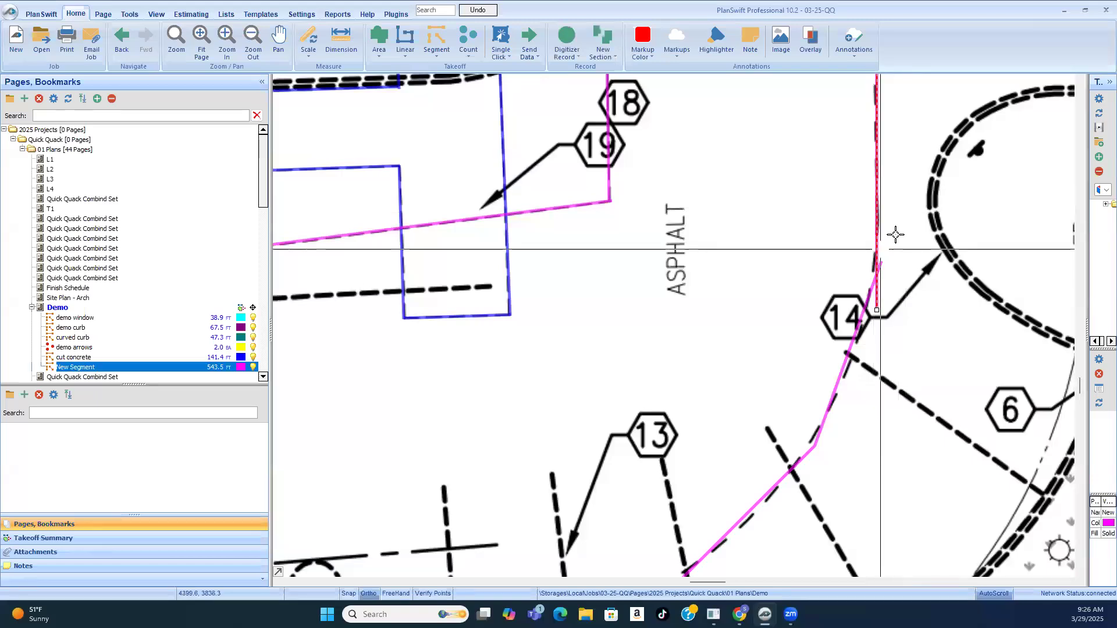
pyautogui.scroll(-5, 895, 235)
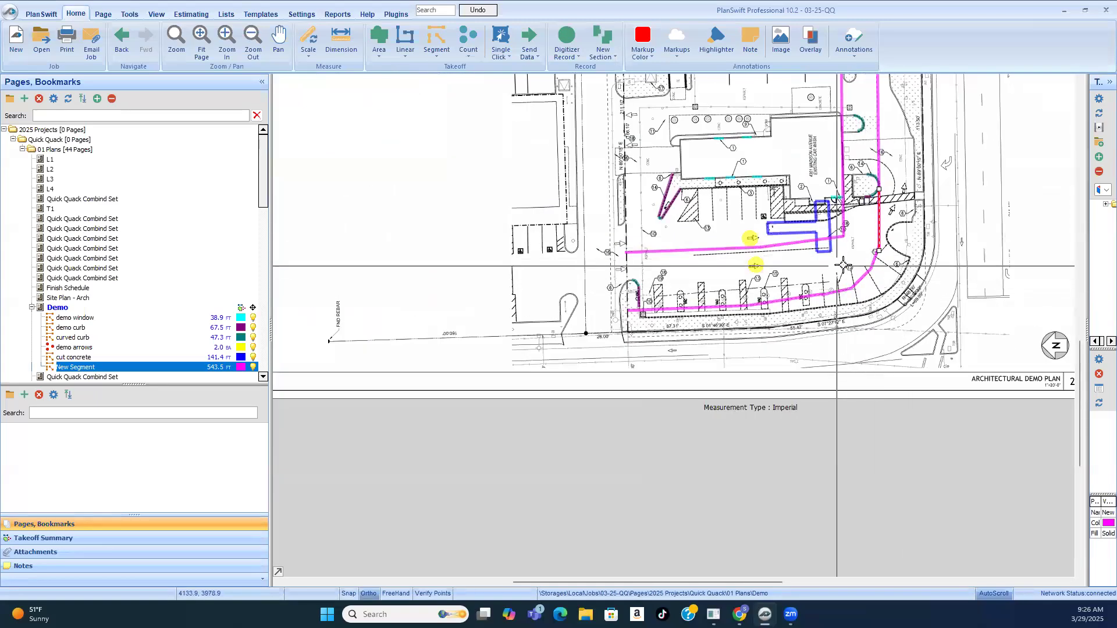
pyautogui.scroll(3, 843, 265)
pyautogui.scroll(3, 717, 213)
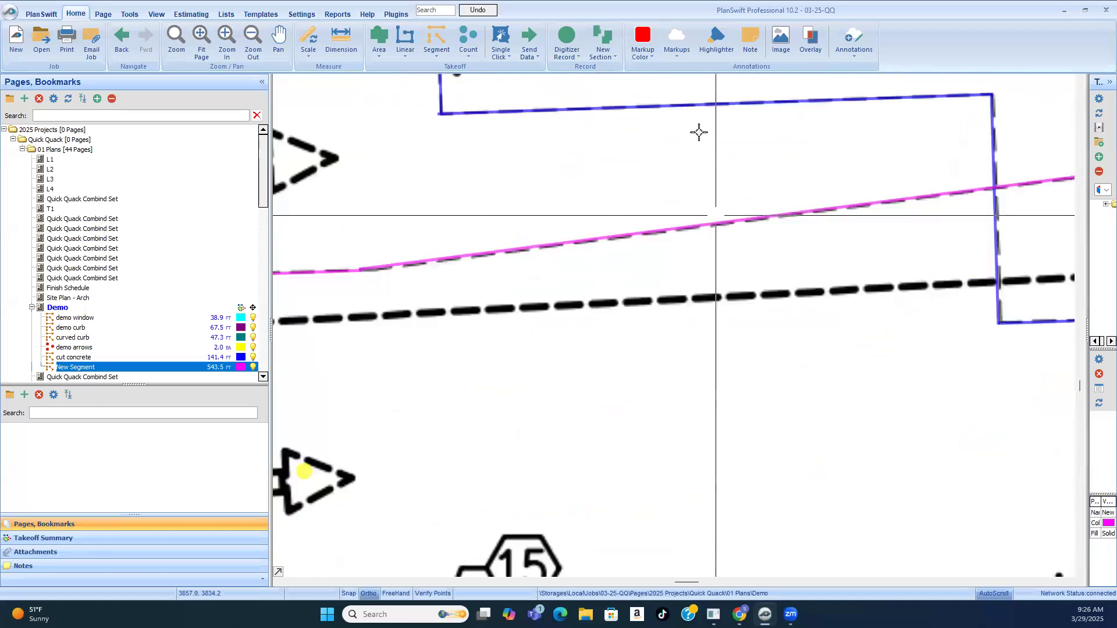
pyautogui.click(692, 106)
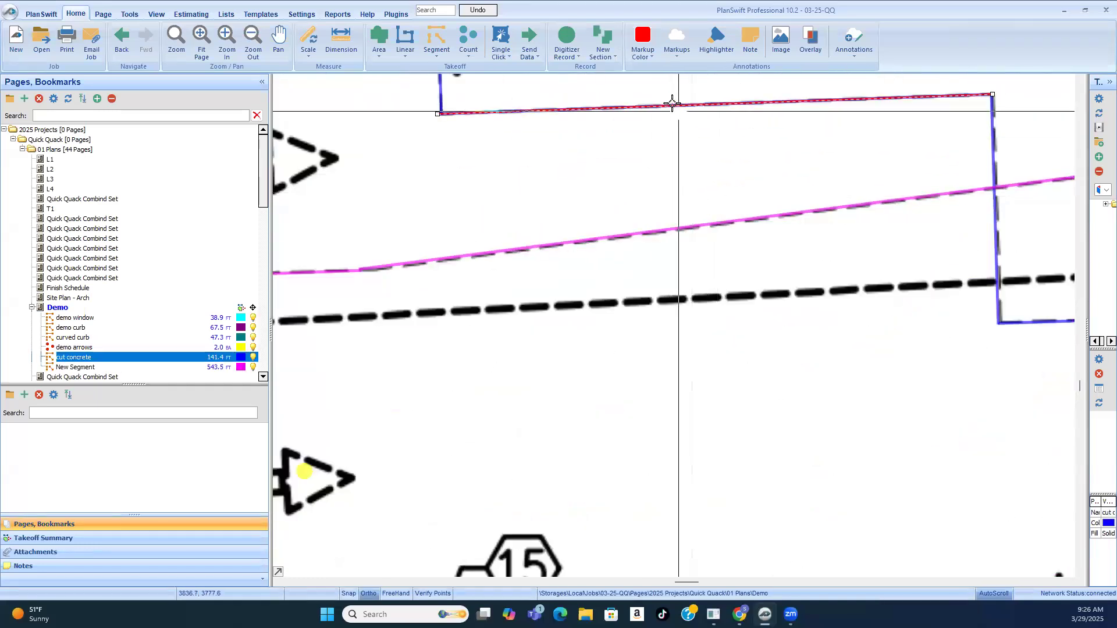
pyautogui.scroll(1, 671, 105)
pyautogui.scroll(2, 602, 185)
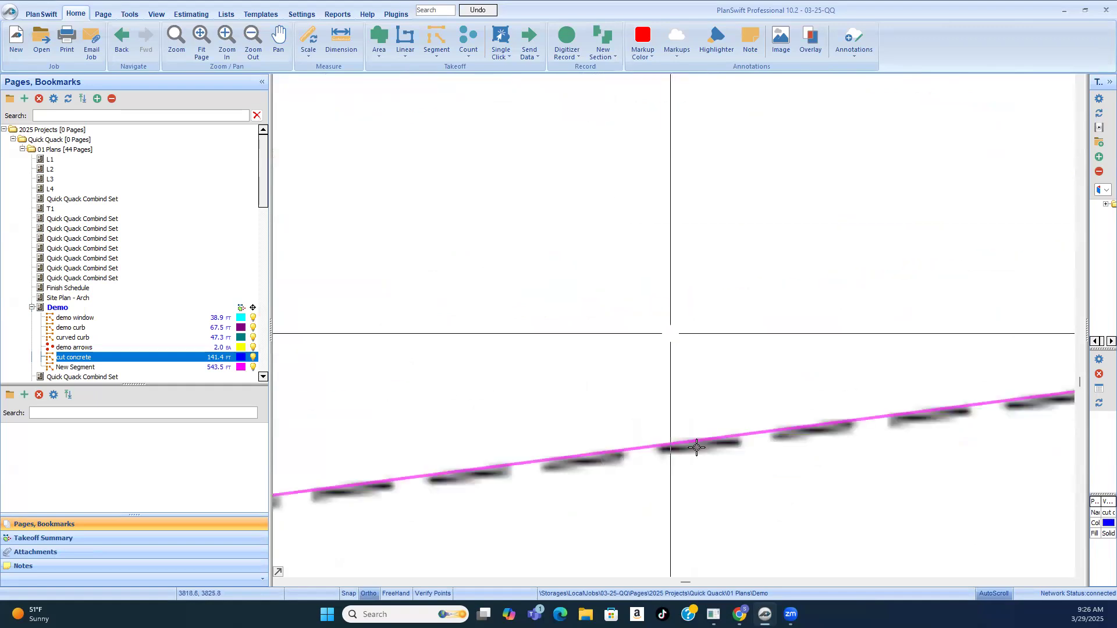
pyautogui.scroll(-2, 696, 419)
pyautogui.click(769, 160)
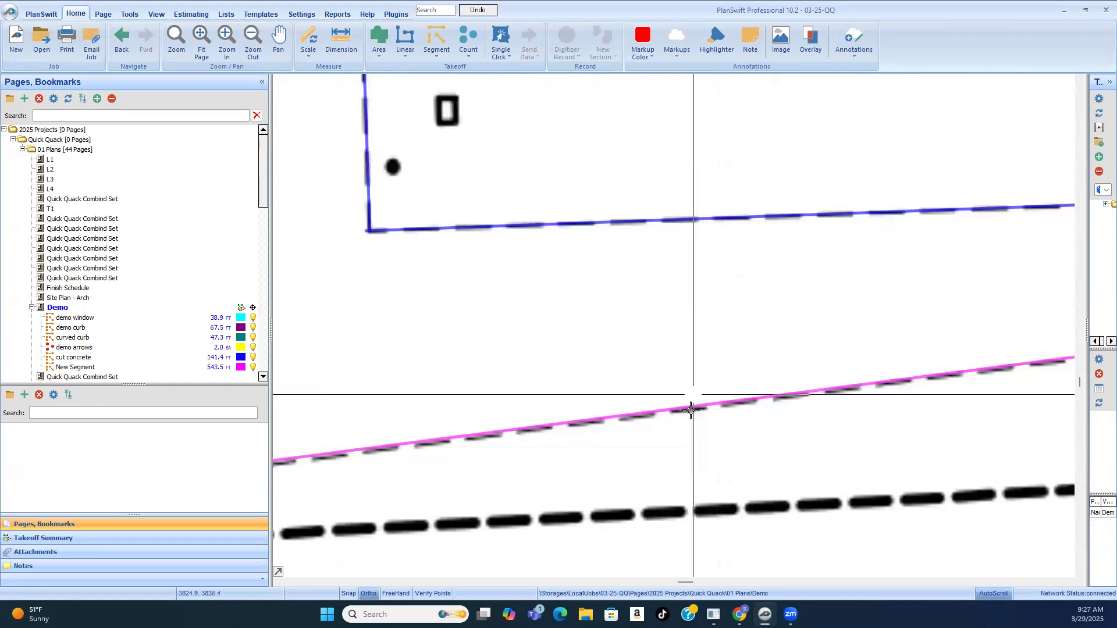
# Step: Examine the demo plan around the driveway entrances, stall rows and building end, following both traced dashed runs across the lot
pyautogui.scroll(-5, 691, 410)
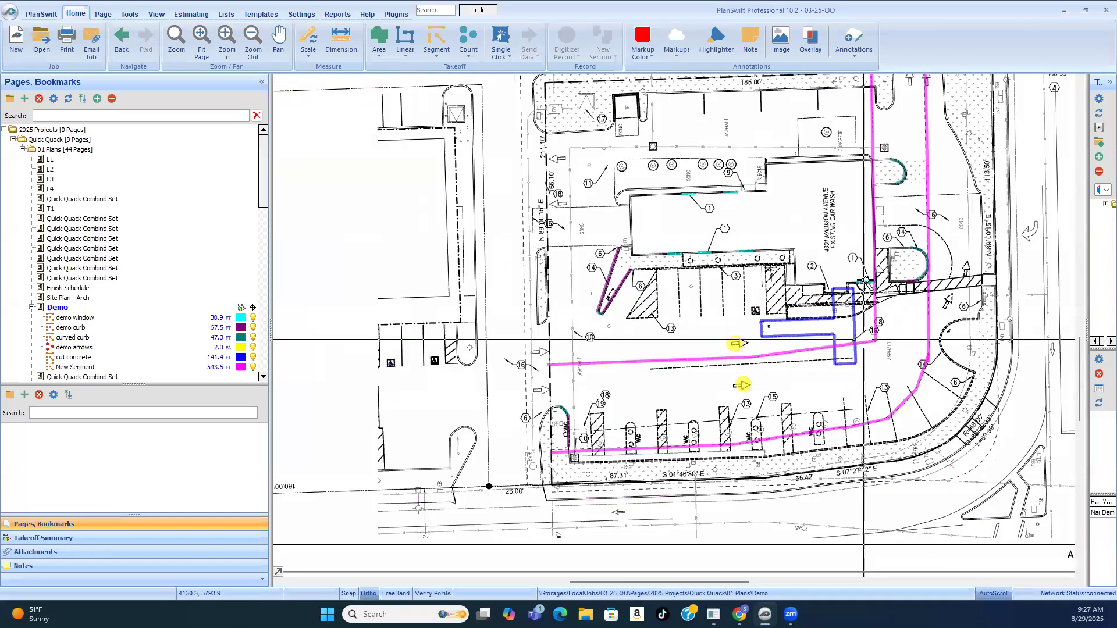
pyautogui.scroll(-3, 886, 224)
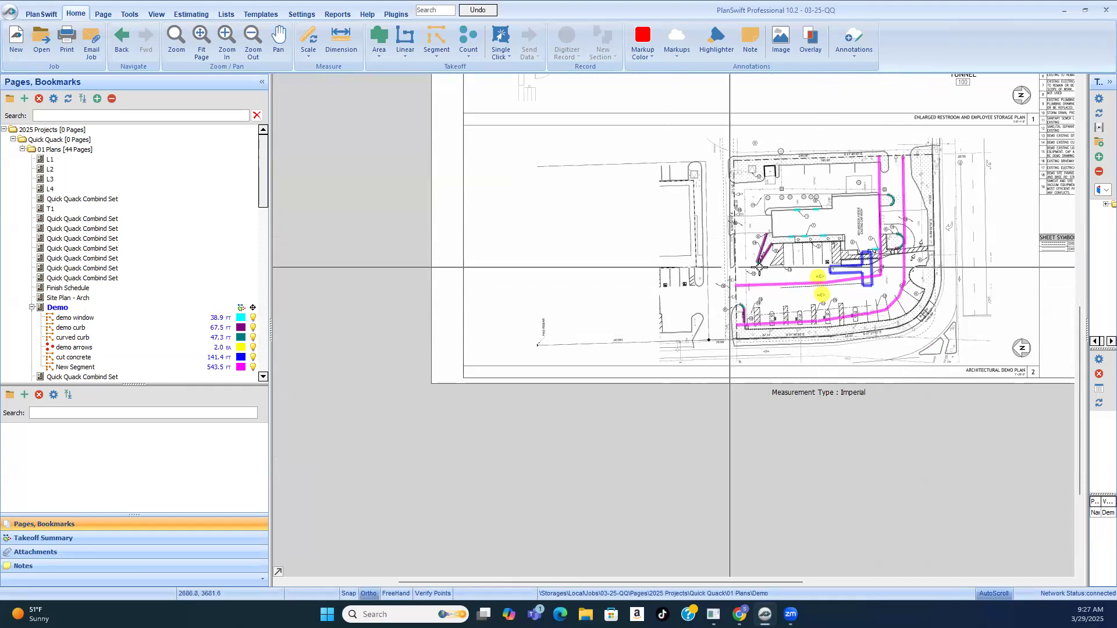
pyautogui.scroll(3, 730, 280)
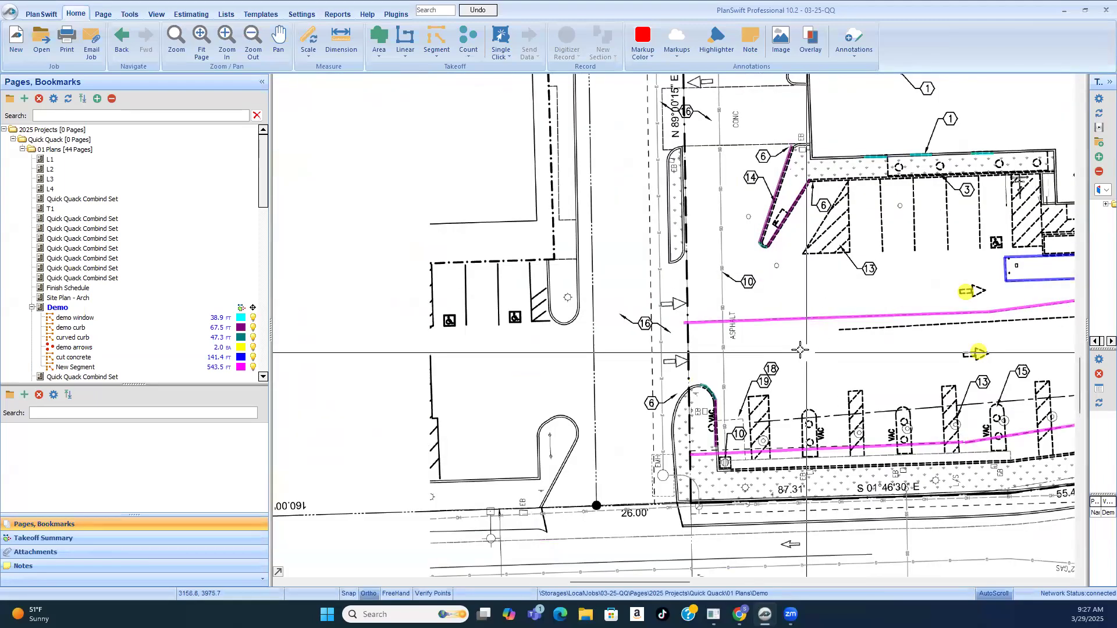
pyautogui.scroll(-1, 668, 324)
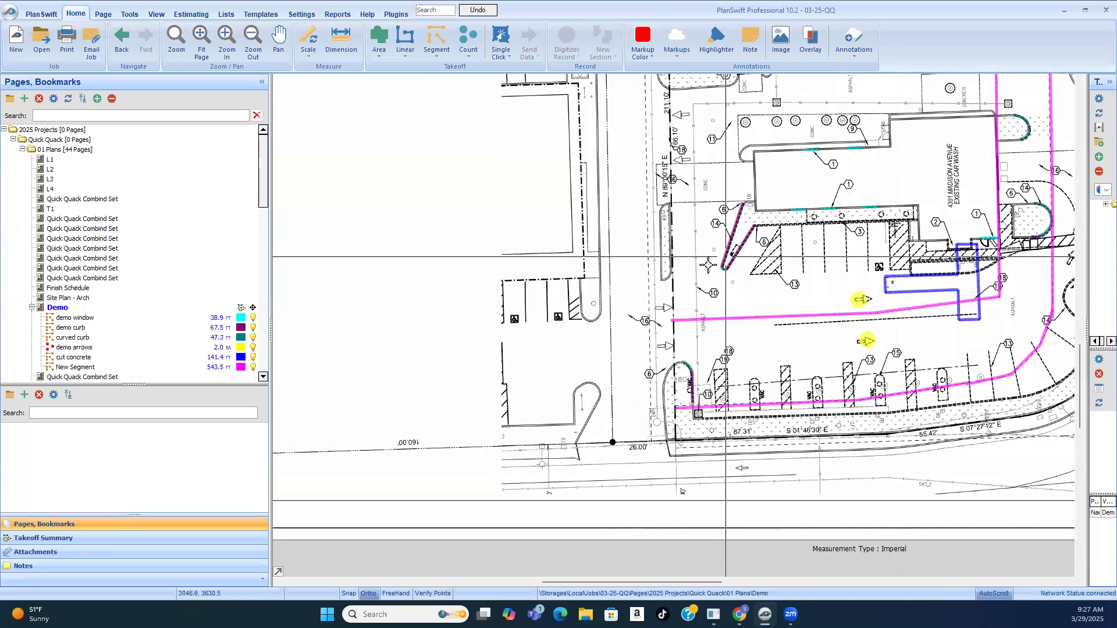
pyautogui.scroll(-1, 708, 263)
pyautogui.scroll(3, 913, 255)
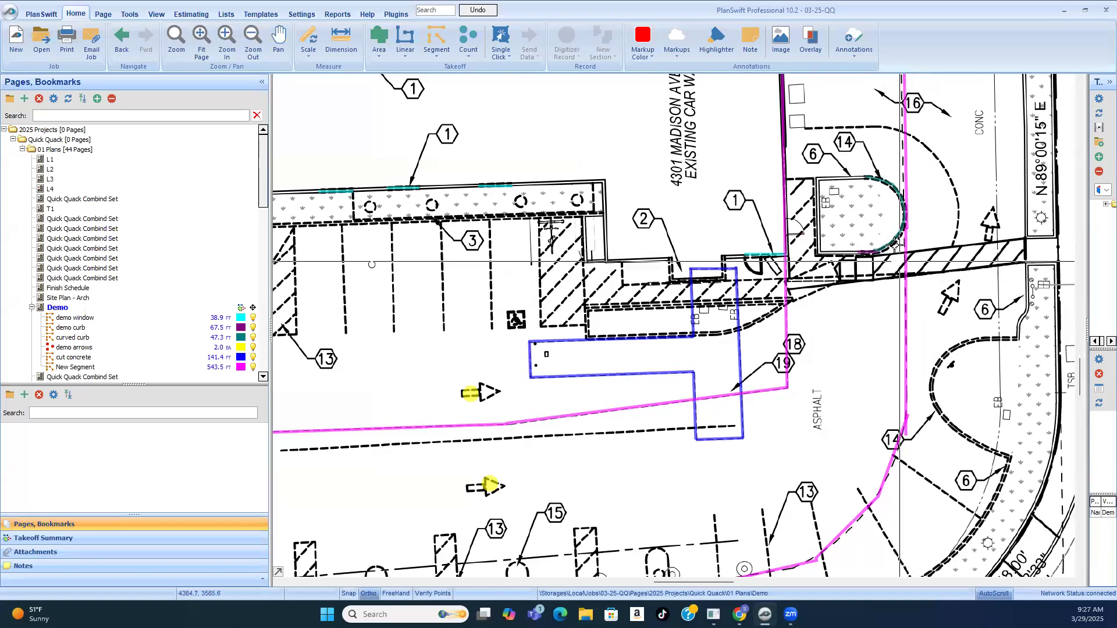
pyautogui.scroll(-2, 896, 245)
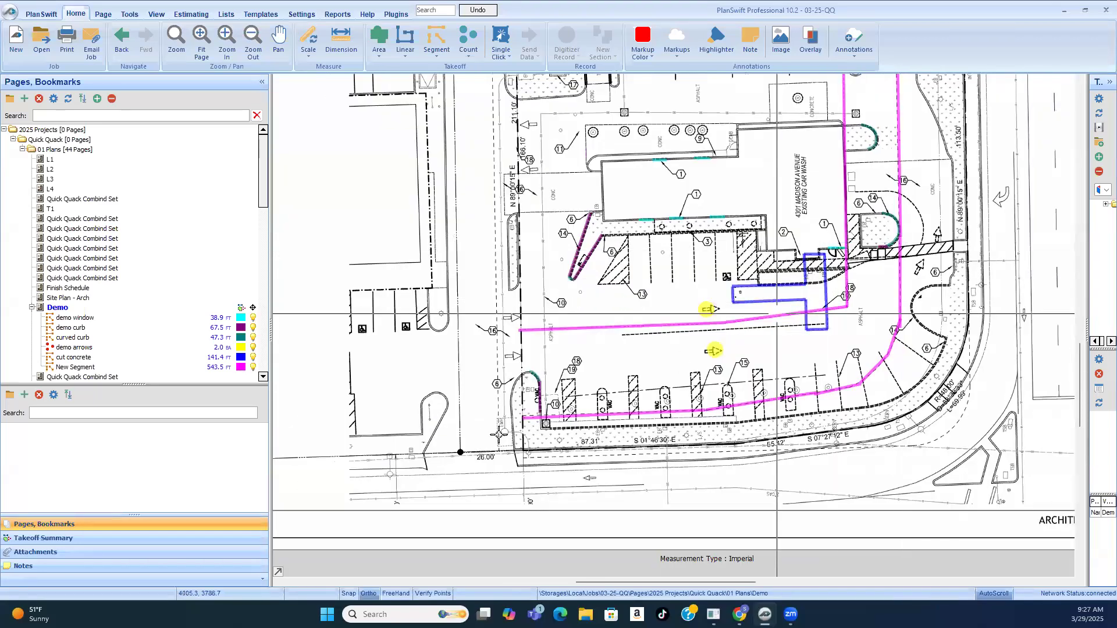
pyautogui.scroll(2, 594, 324)
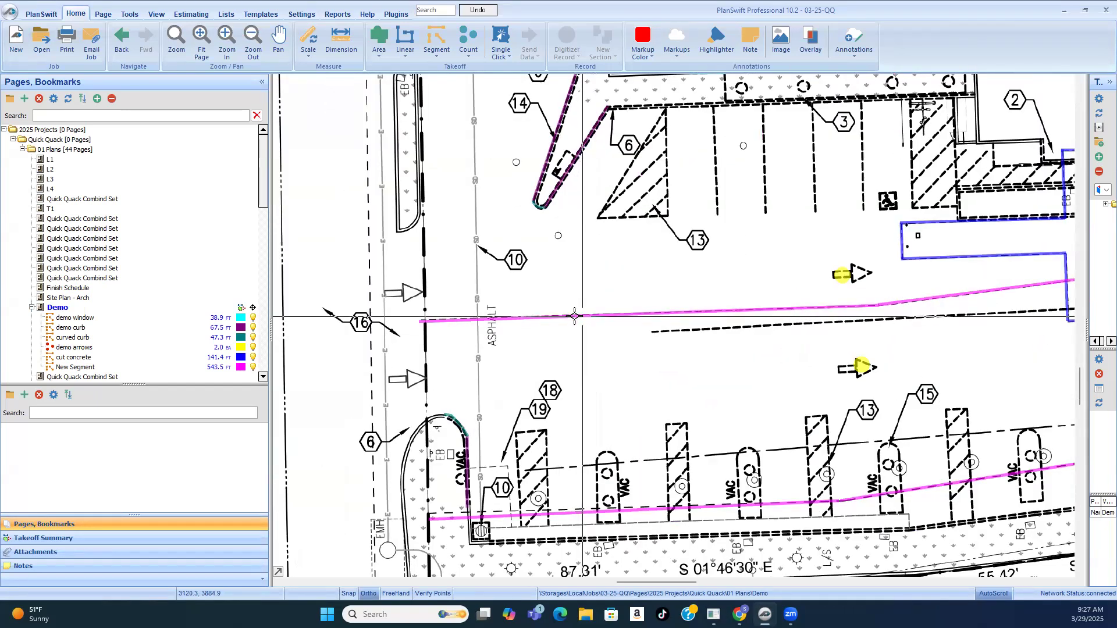
# Step: Check the traced dashed runs through the vacuum stalls and hide the New Segment takeoff on the demo plan
pyautogui.click(573, 317)
pyautogui.scroll(-2, 570, 294)
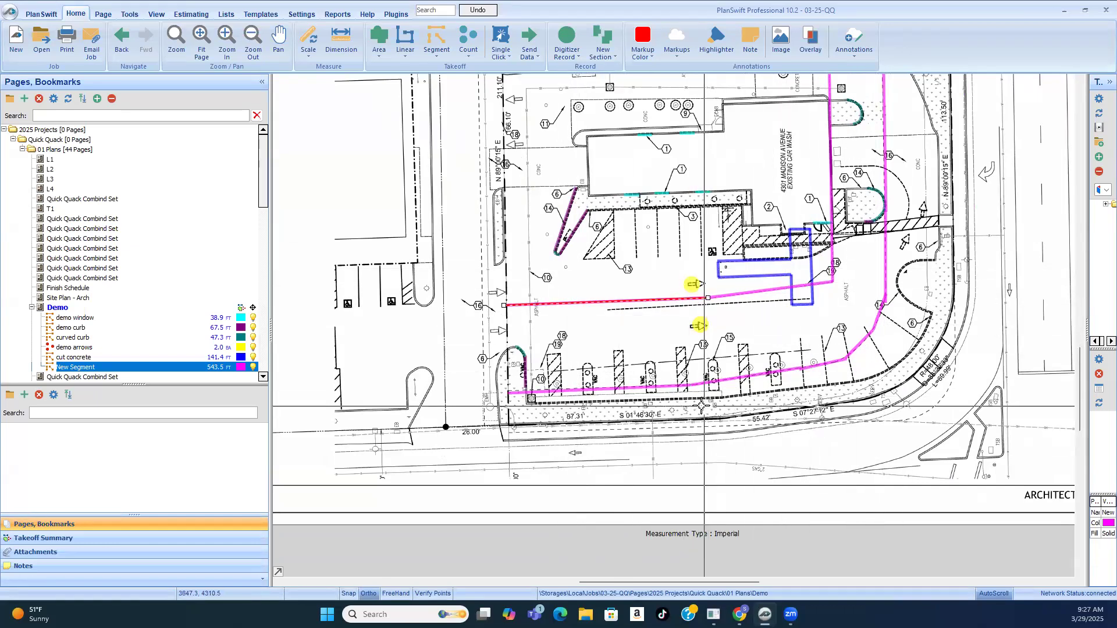
pyautogui.scroll(2, 701, 407)
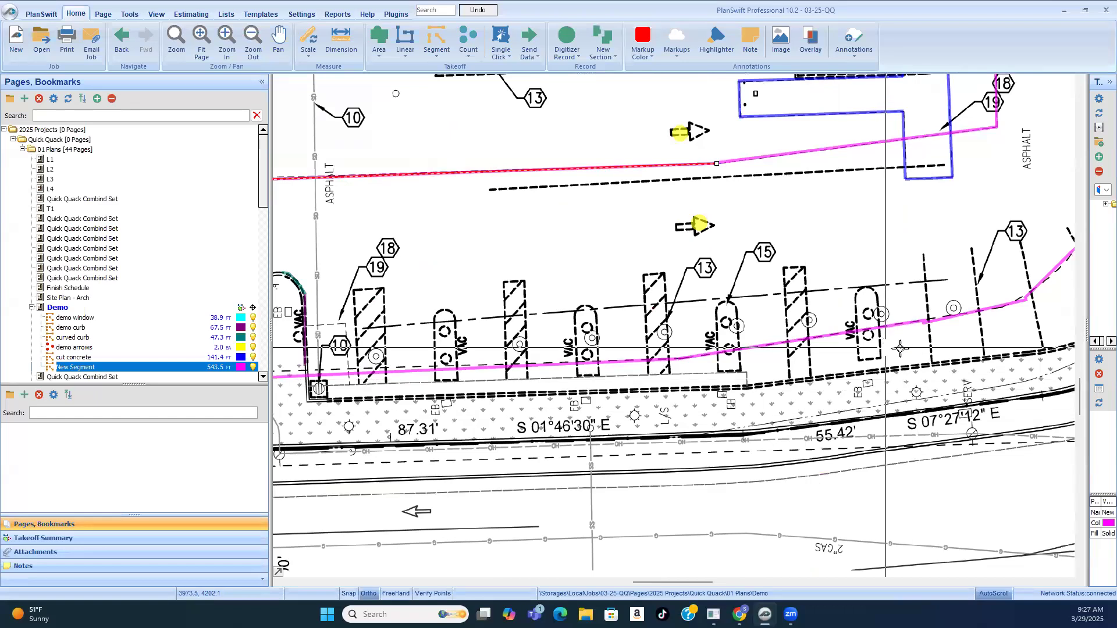
pyautogui.scroll(-2, 901, 348)
pyautogui.scroll(3, 542, 407)
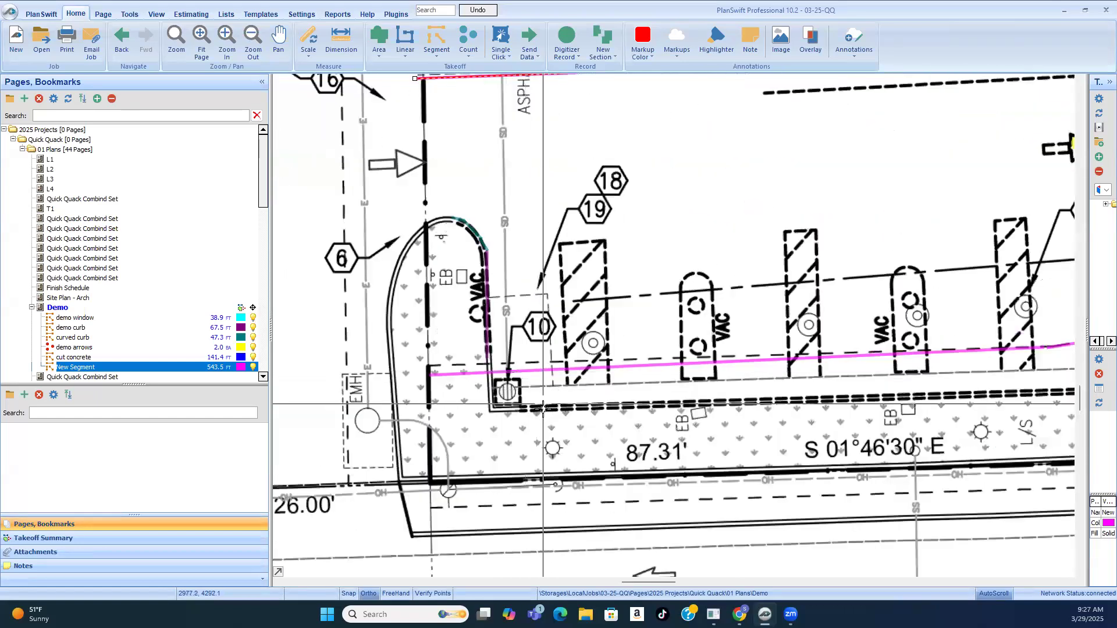
pyautogui.click(695, 224)
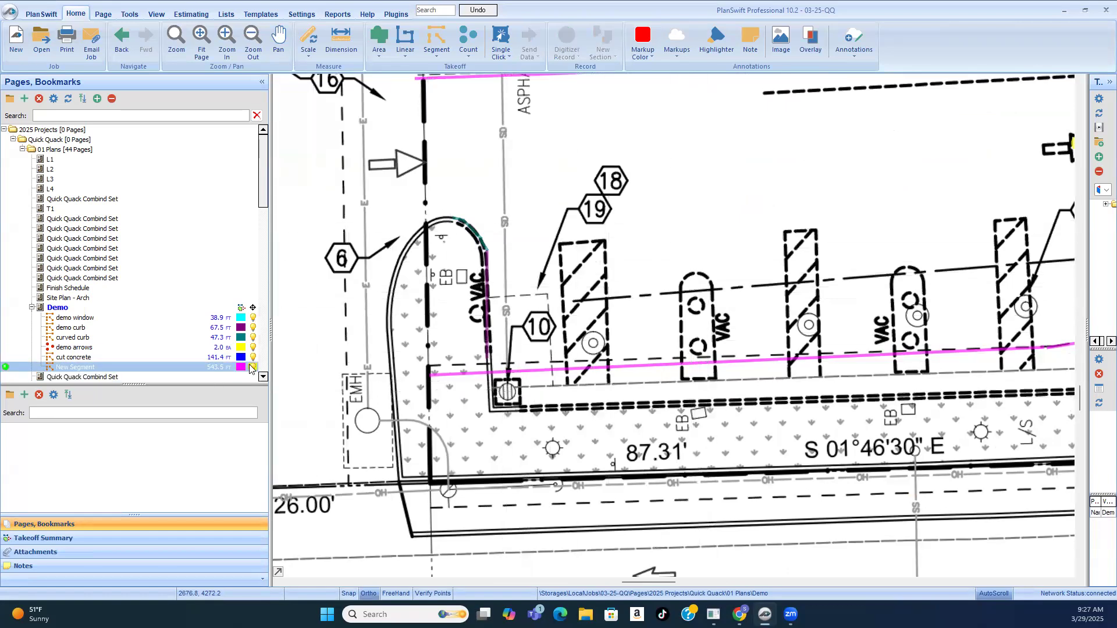
pyautogui.click(255, 367)
# Step: Examine the uncovered dashed lines on the demo plan around the building, concrete driveway, islands and vacuum stalls
pyautogui.scroll(-4, 828, 374)
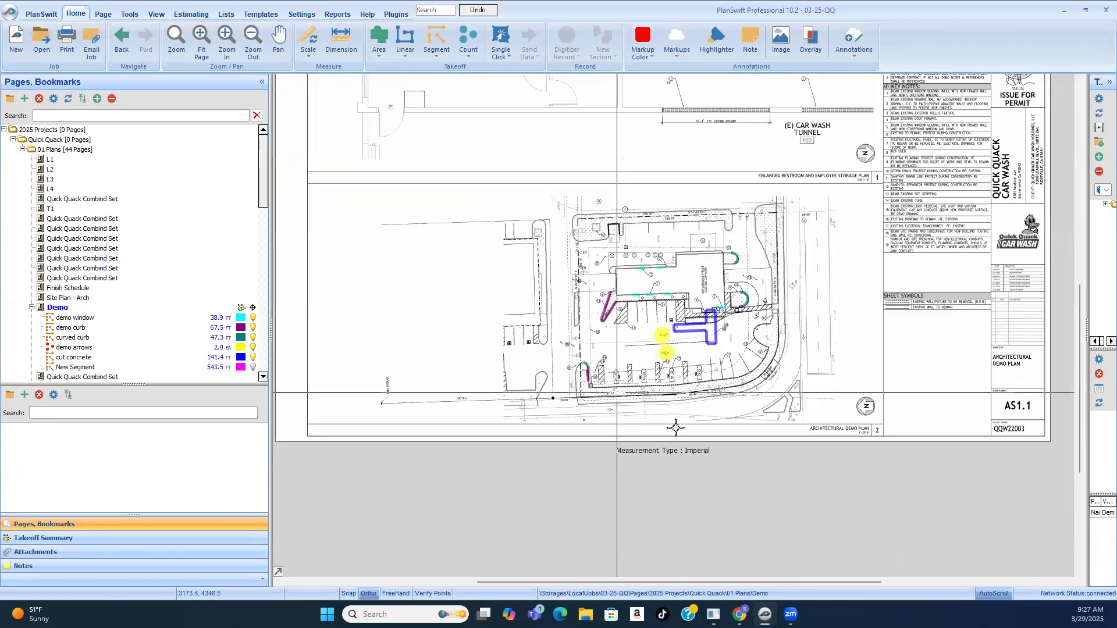
pyautogui.scroll(3, 821, 312)
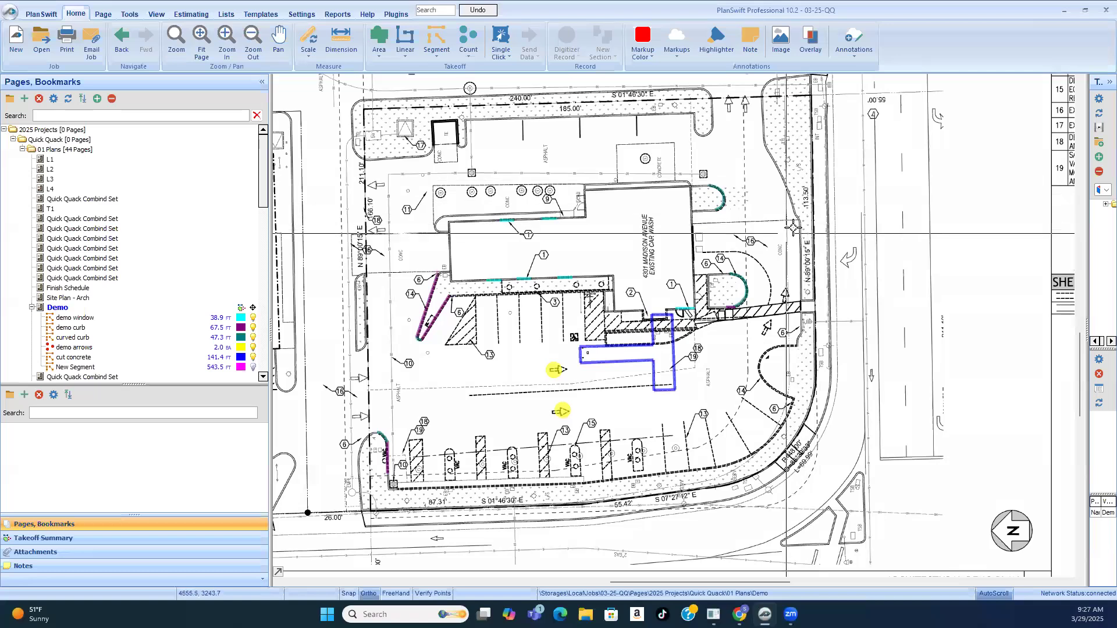
pyautogui.scroll(2, 796, 232)
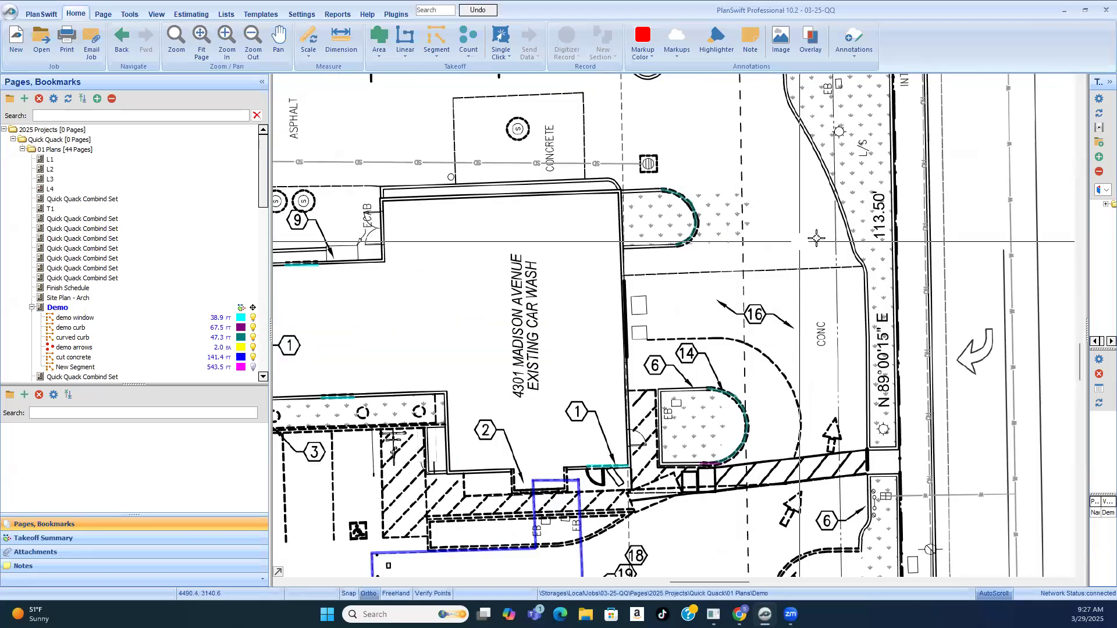
pyautogui.scroll(-2, 843, 225)
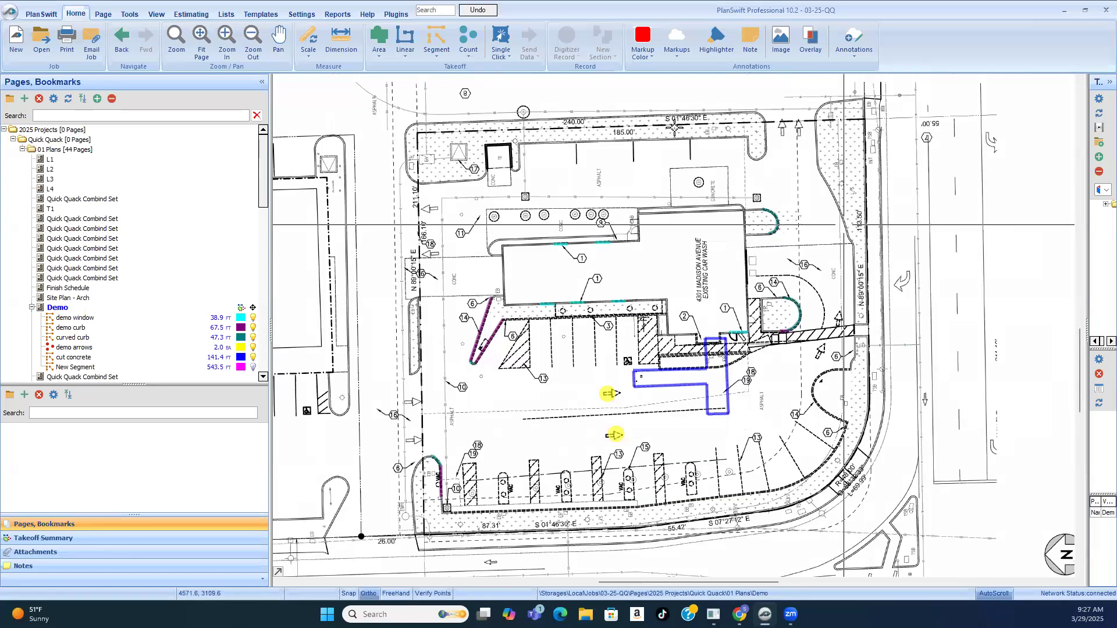
pyautogui.scroll(2, 744, 168)
pyautogui.scroll(-1, 768, 196)
pyautogui.scroll(-1, 775, 200)
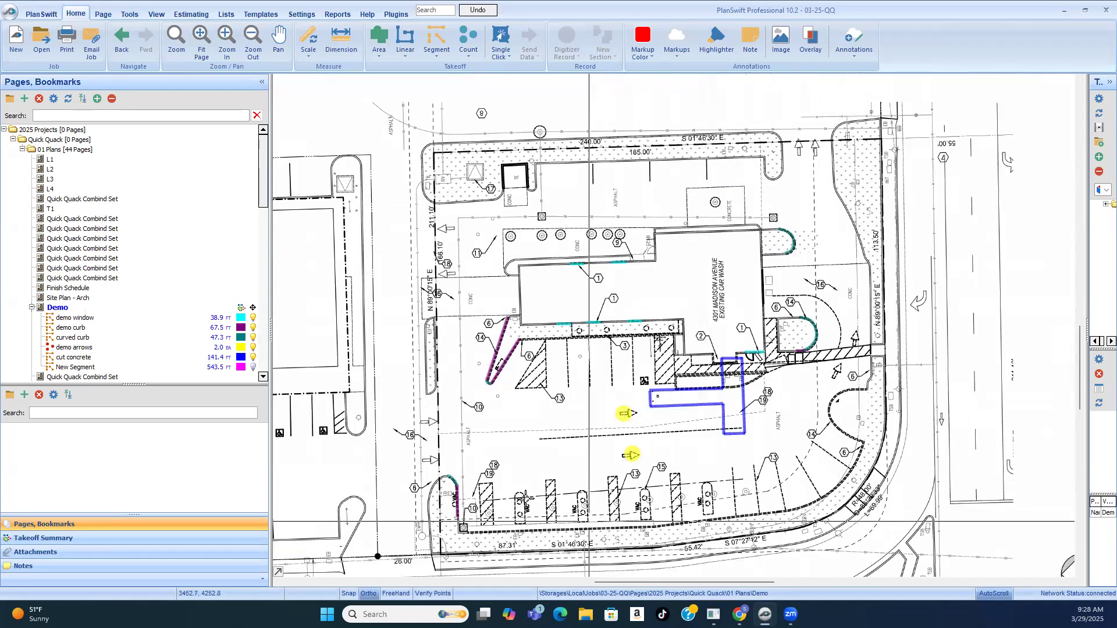
pyautogui.scroll(1, 526, 492)
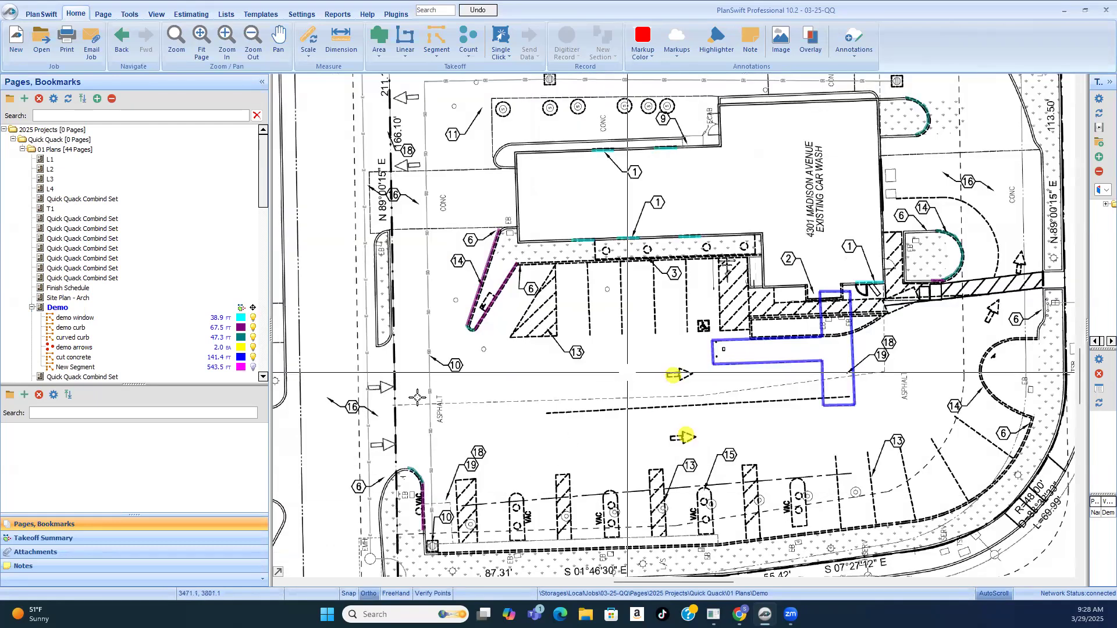
# Step: Open page ES1.0 and examine the vacuum power and lighting runs along the Hillsdale Blvd side of the electrical site plan
pyautogui.scroll(-1, 630, 374)
pyautogui.scroll(-8, 93, 337)
pyautogui.scroll(-5, 85, 350)
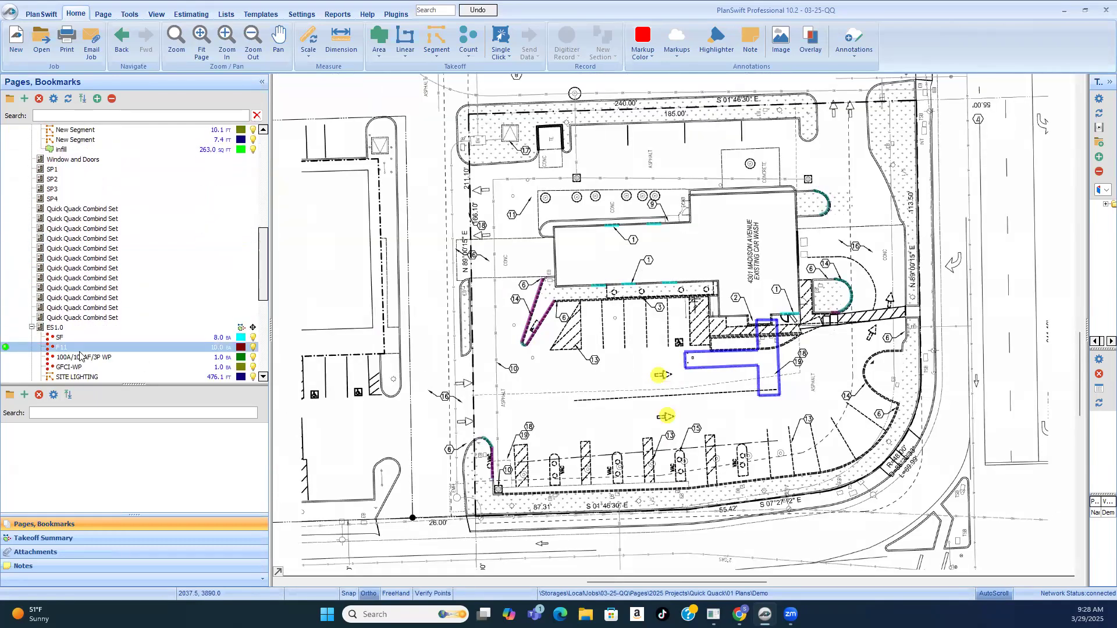
pyautogui.click(59, 268)
pyautogui.scroll(2, 698, 462)
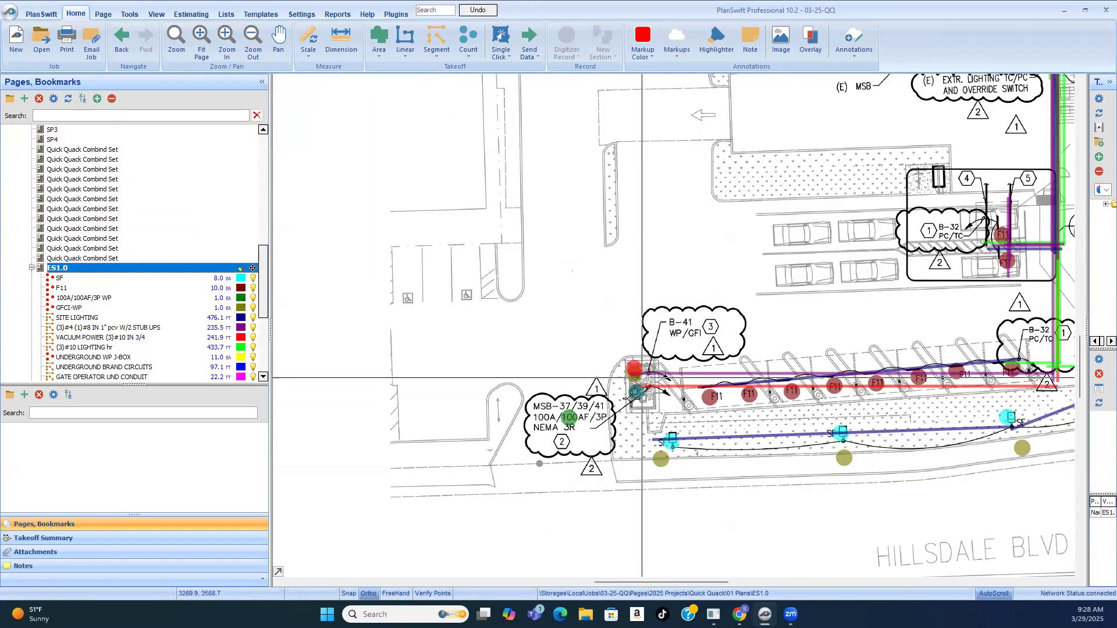
pyautogui.scroll(2, 630, 412)
pyautogui.scroll(-2, 534, 395)
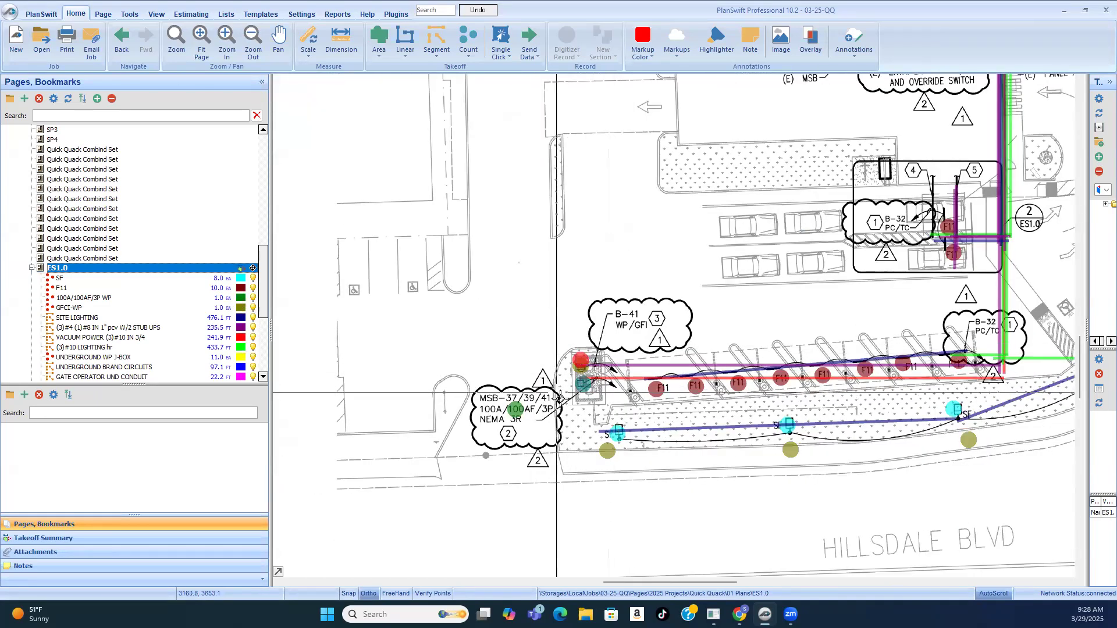
pyautogui.scroll(-2, 558, 403)
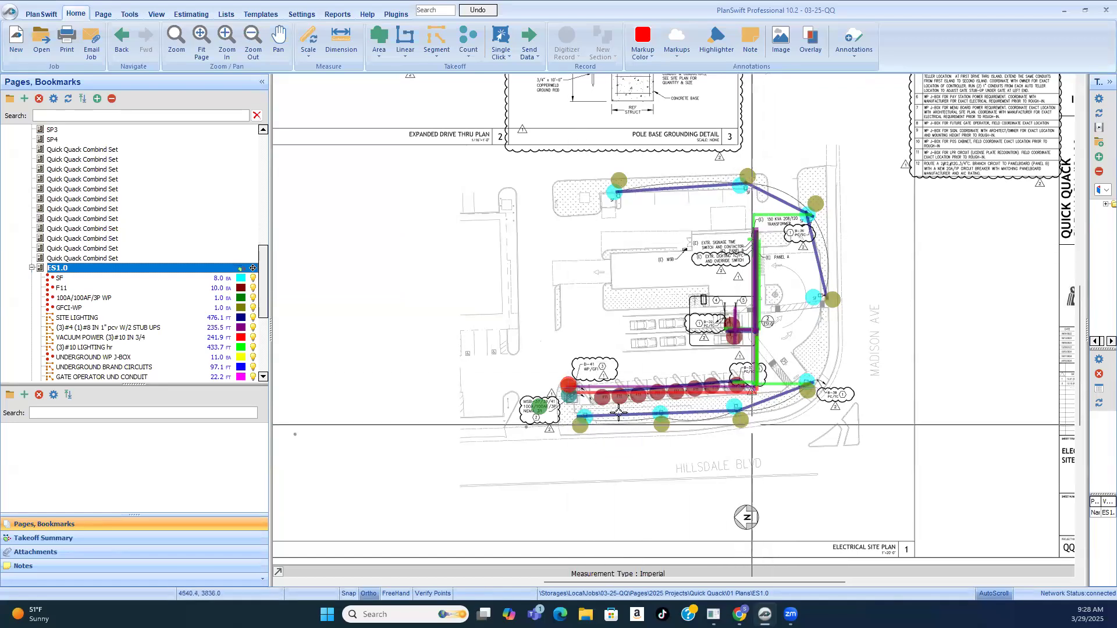
pyautogui.scroll(2, 608, 409)
pyautogui.scroll(-2, 609, 409)
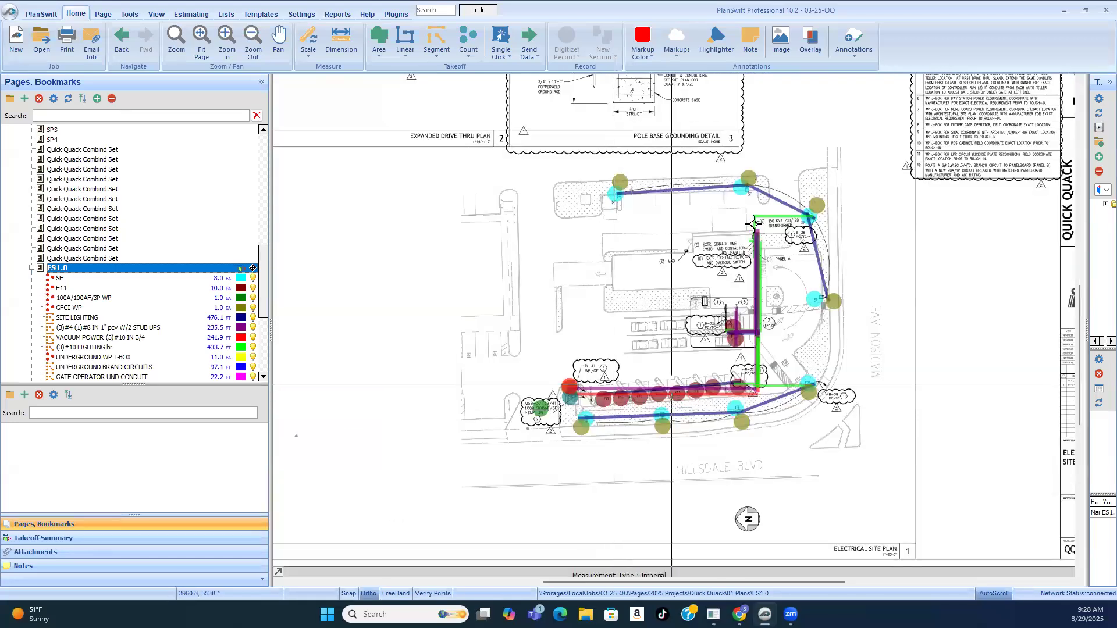
# Step: Examine the site lighting runs around the 150 KVA transformer, Panel A and the SF fixtures along the site edge
pyautogui.scroll(3, 757, 221)
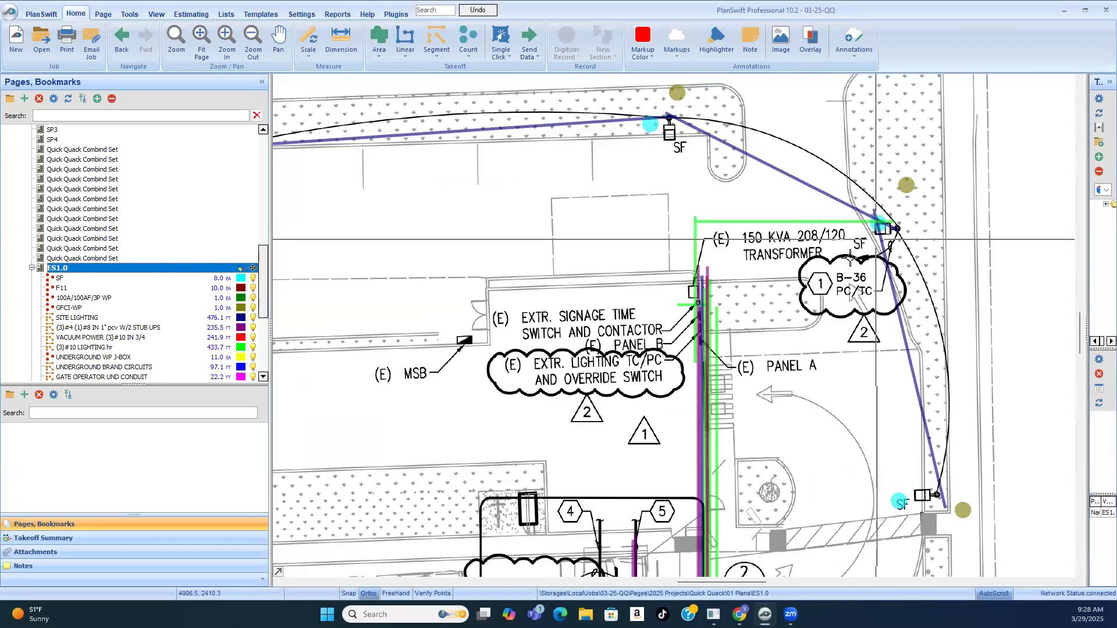
pyautogui.scroll(3, 899, 228)
pyautogui.scroll(-3, 901, 274)
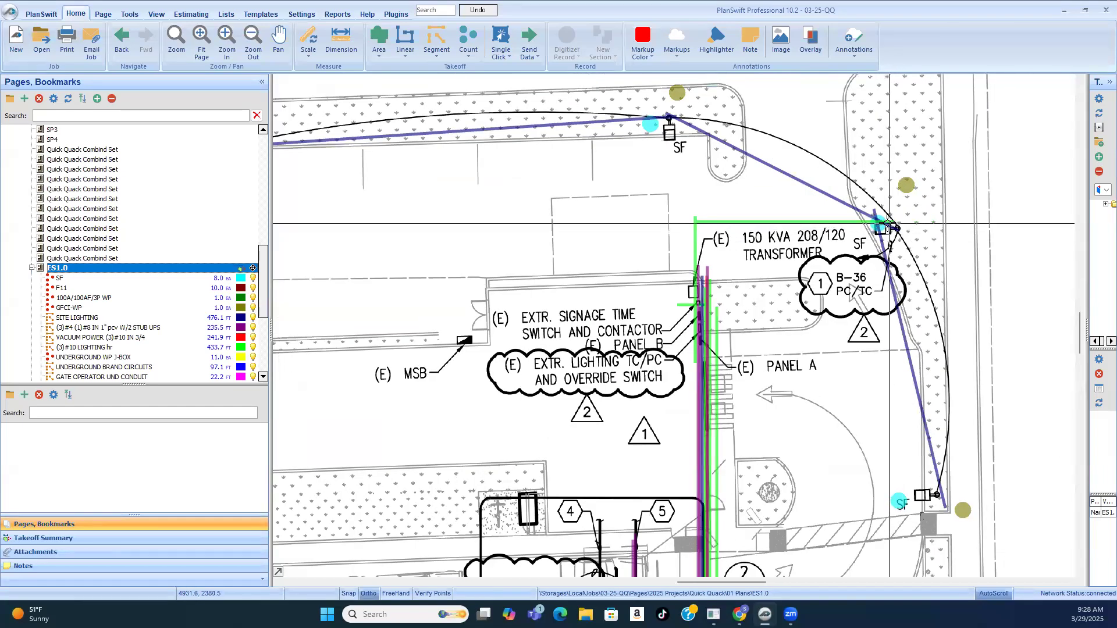
pyautogui.scroll(-2, 887, 224)
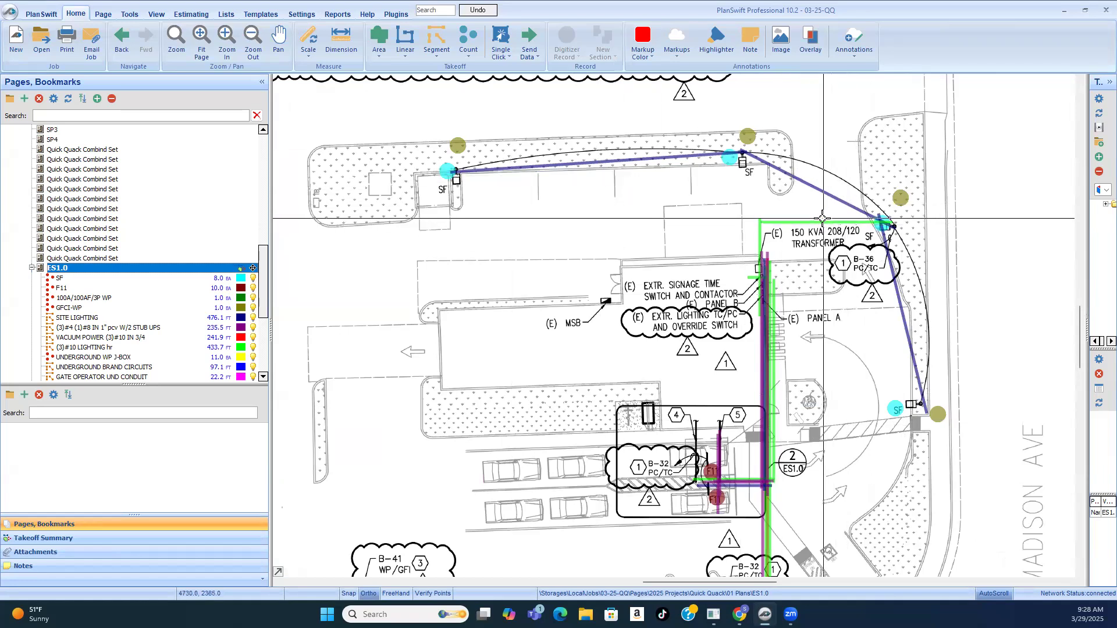
pyautogui.scroll(-2, 822, 218)
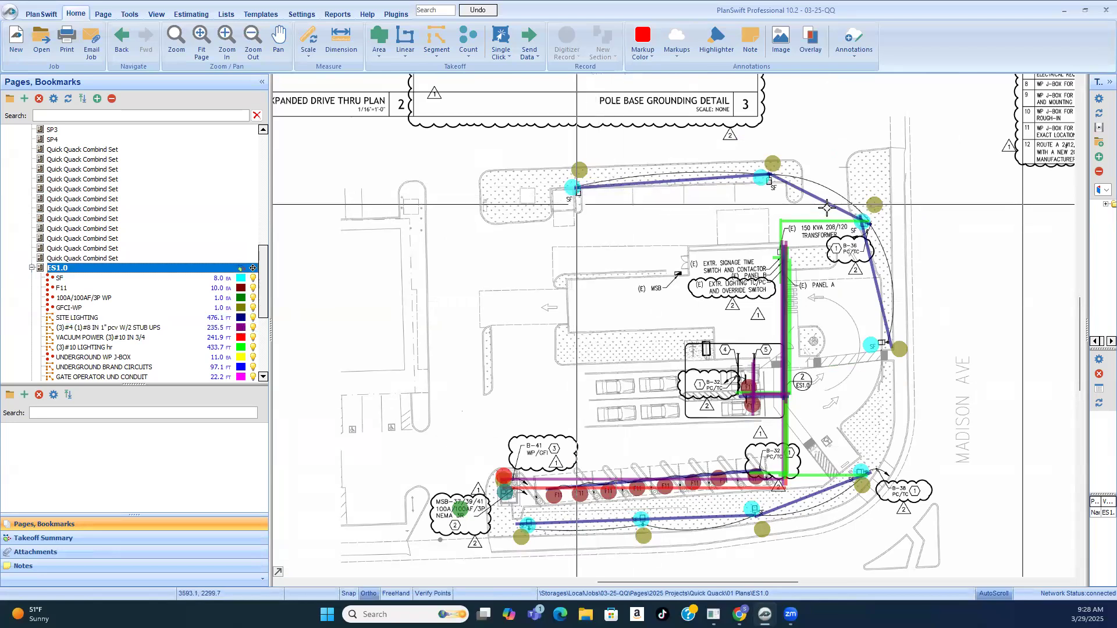
pyautogui.scroll(2, 722, 180)
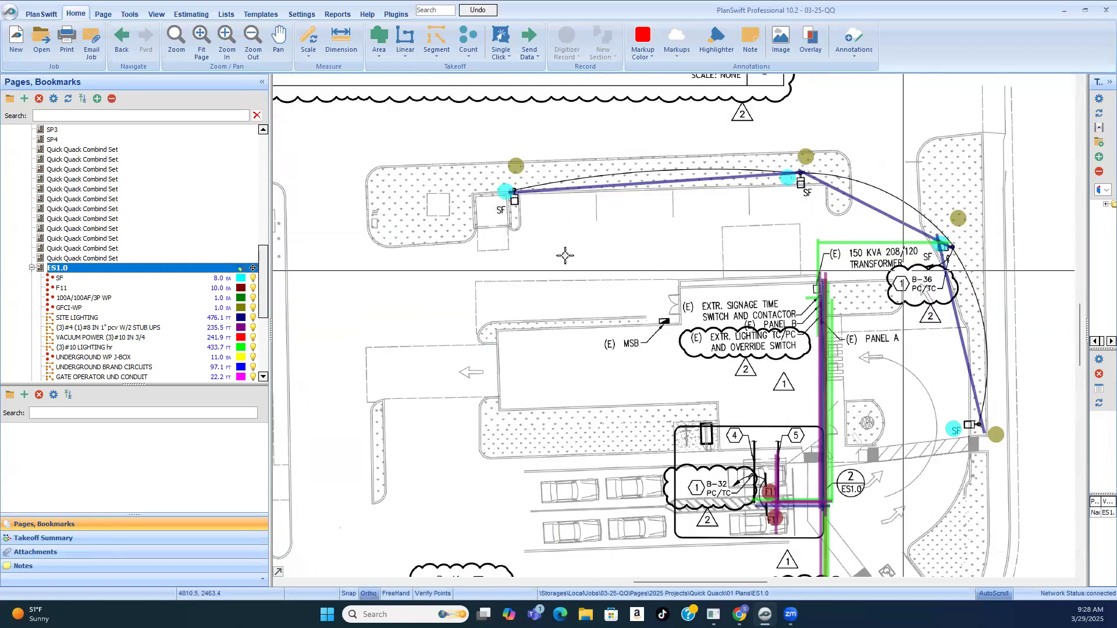
# Step: Review the ES1.0 site lighting layout and the underground takeoffs listed under pages ES1.0 and E2.2
pyautogui.scroll(-3, 776, 216)
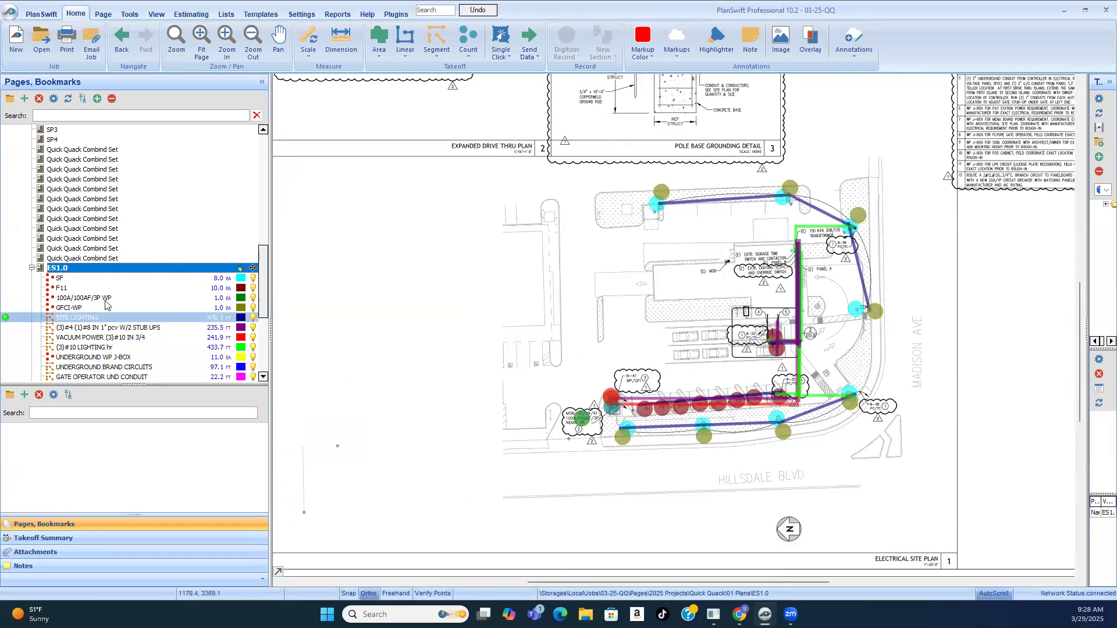
pyautogui.scroll(-3, 95, 326)
pyautogui.scroll(-3, 95, 326)
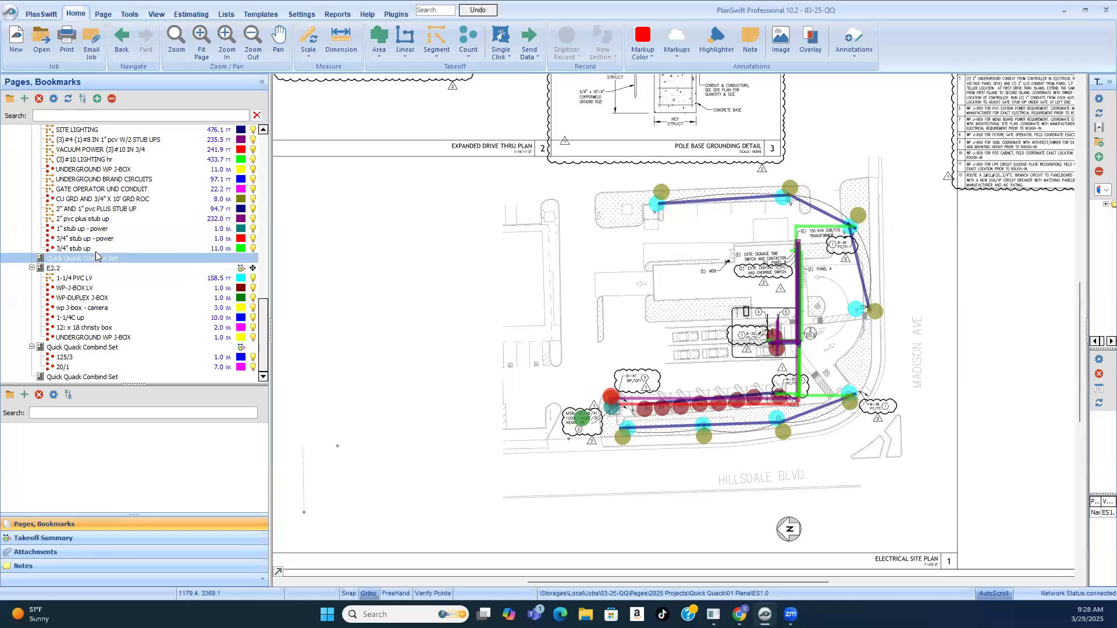
pyautogui.scroll(9, 88, 262)
pyautogui.scroll(10, 97, 254)
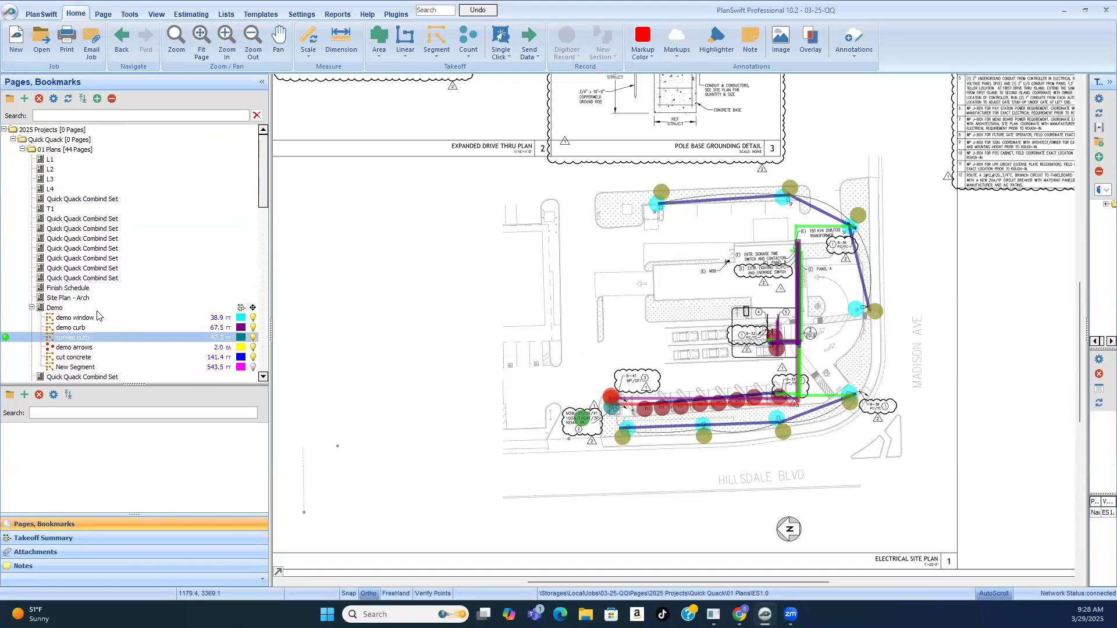
# Step: Open the Demo page and examine the dashed lines and keynotes around the building, the planters and the vacuum stalls
pyautogui.click(59, 307)
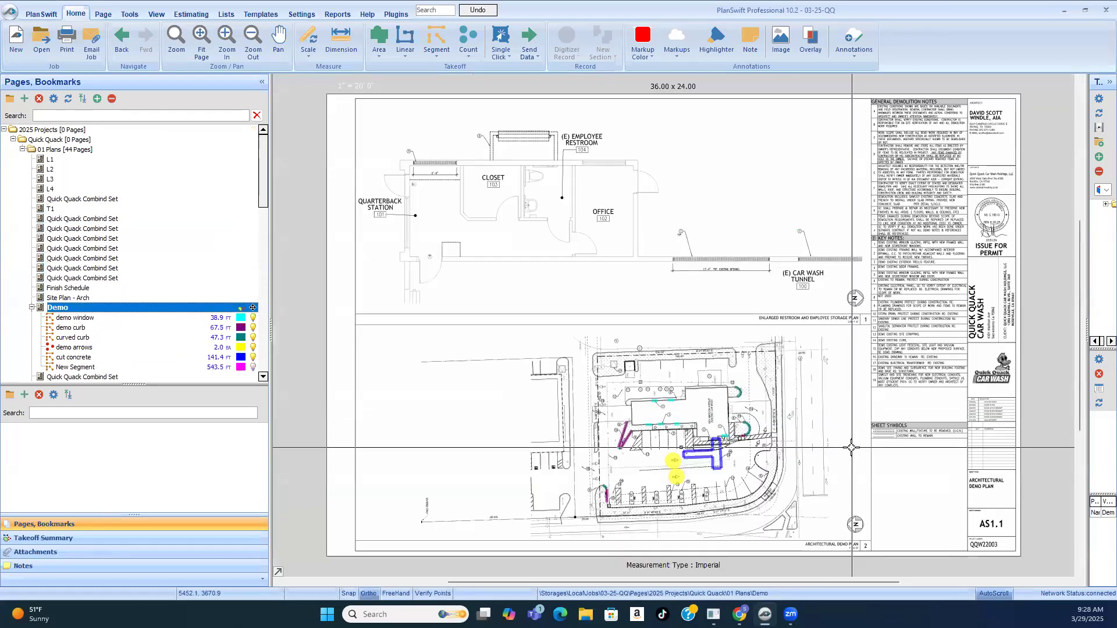
pyautogui.scroll(3, 634, 510)
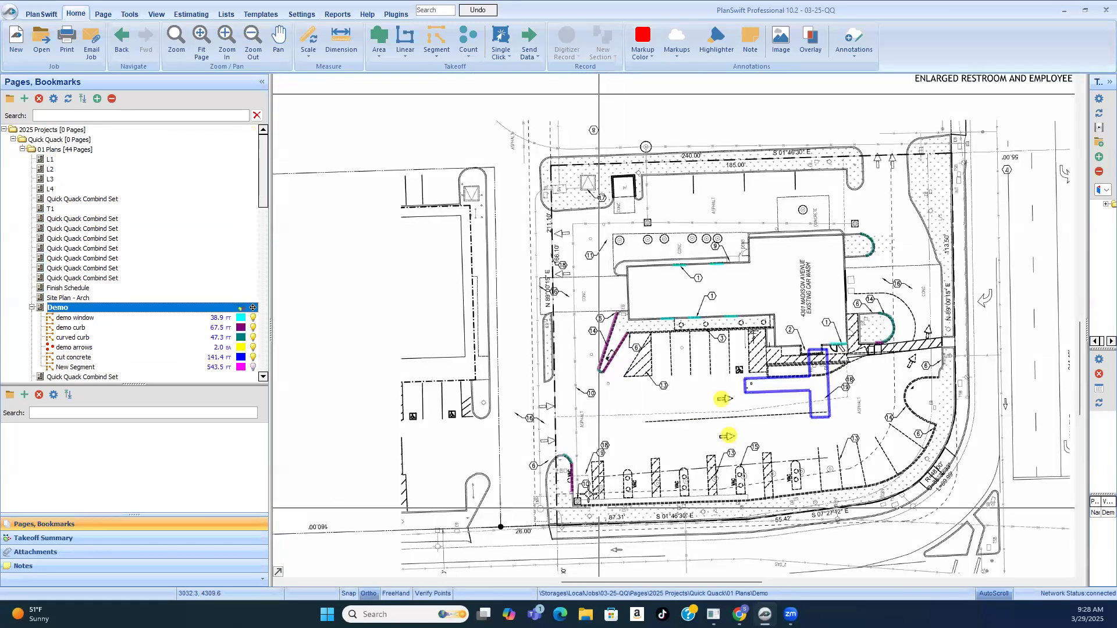
pyautogui.scroll(3, 702, 158)
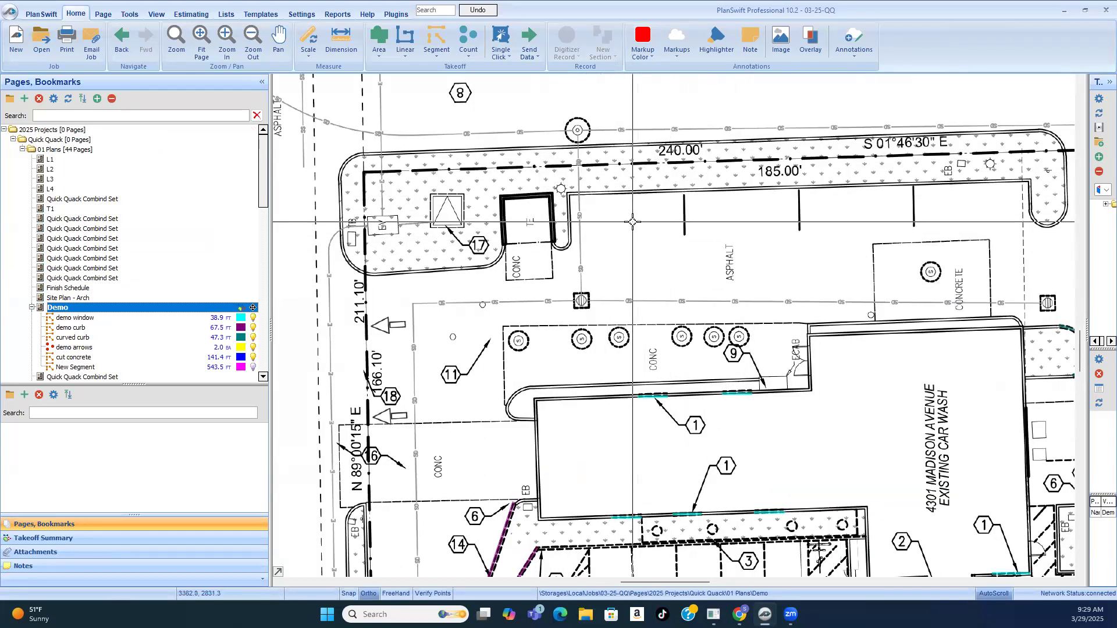
pyautogui.scroll(-2, 646, 230)
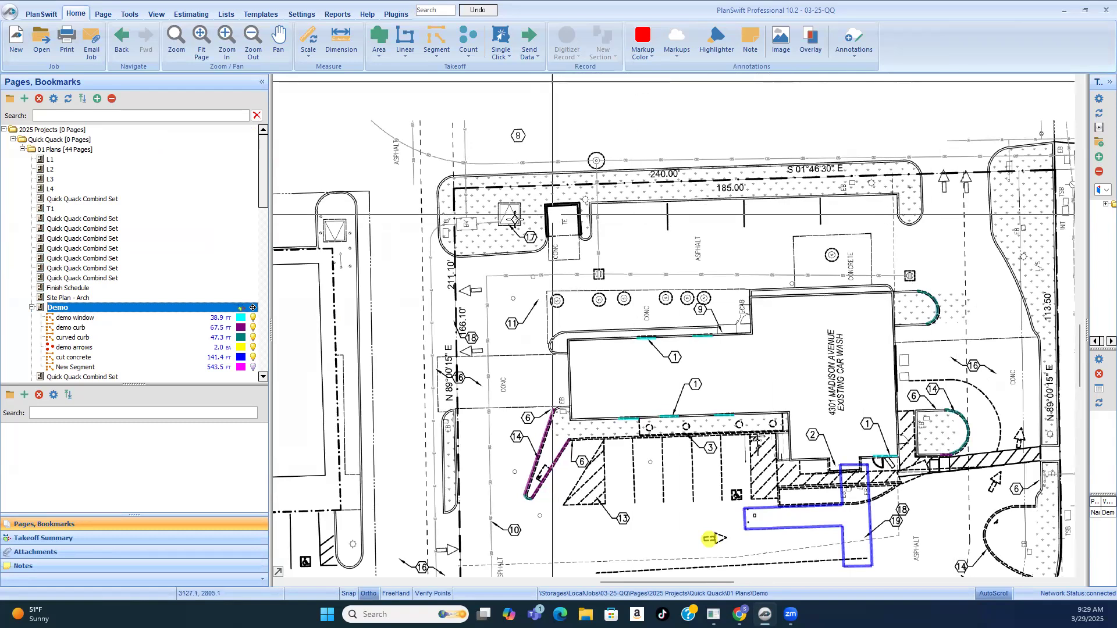
pyautogui.scroll(-2, 554, 209)
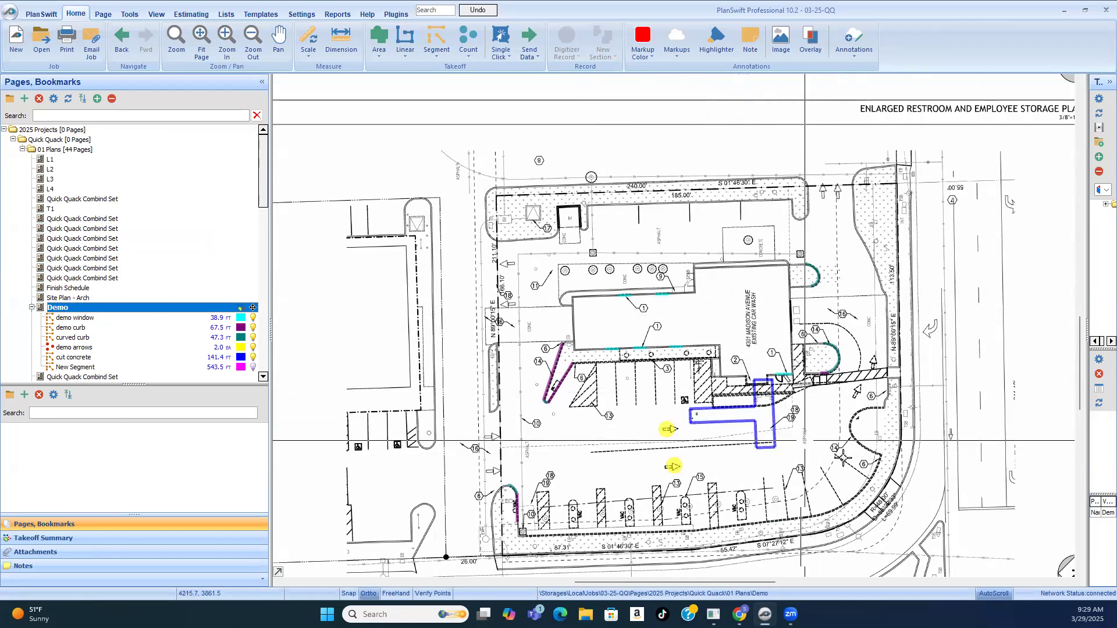
pyautogui.scroll(-3, 843, 458)
pyautogui.scroll(4, 768, 369)
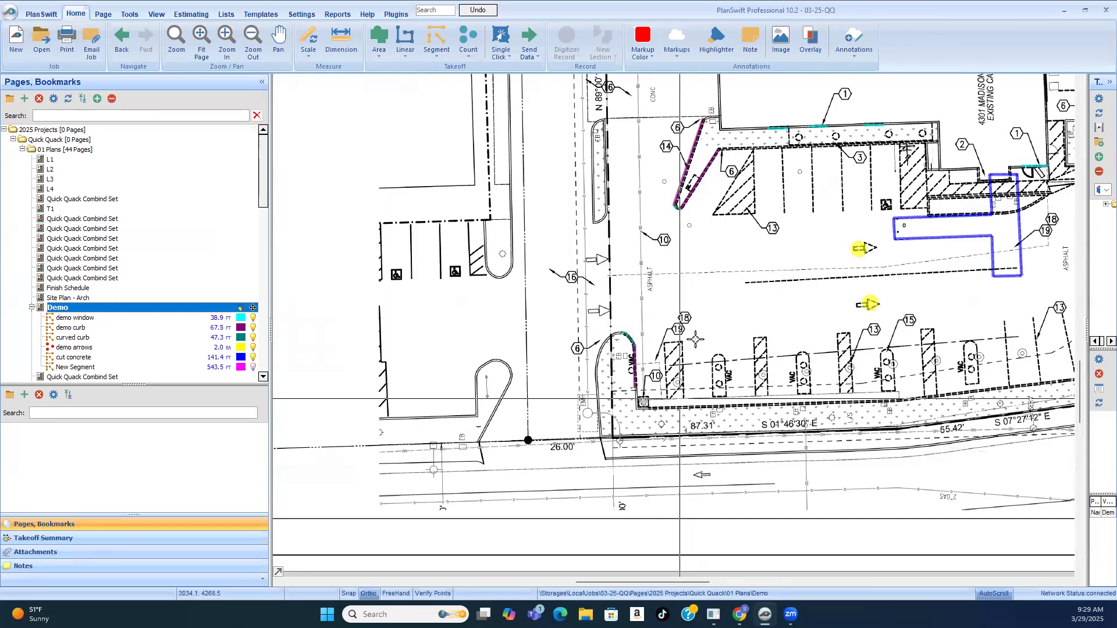
pyautogui.scroll(3, 696, 339)
pyautogui.scroll(-1, 696, 339)
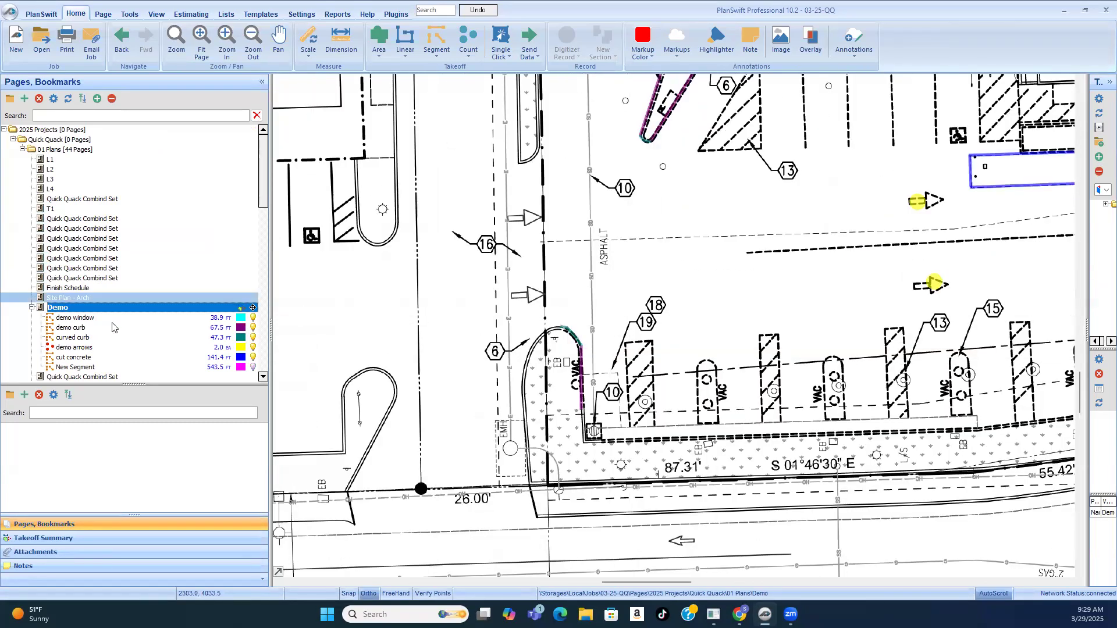
pyautogui.scroll(-2, 696, 332)
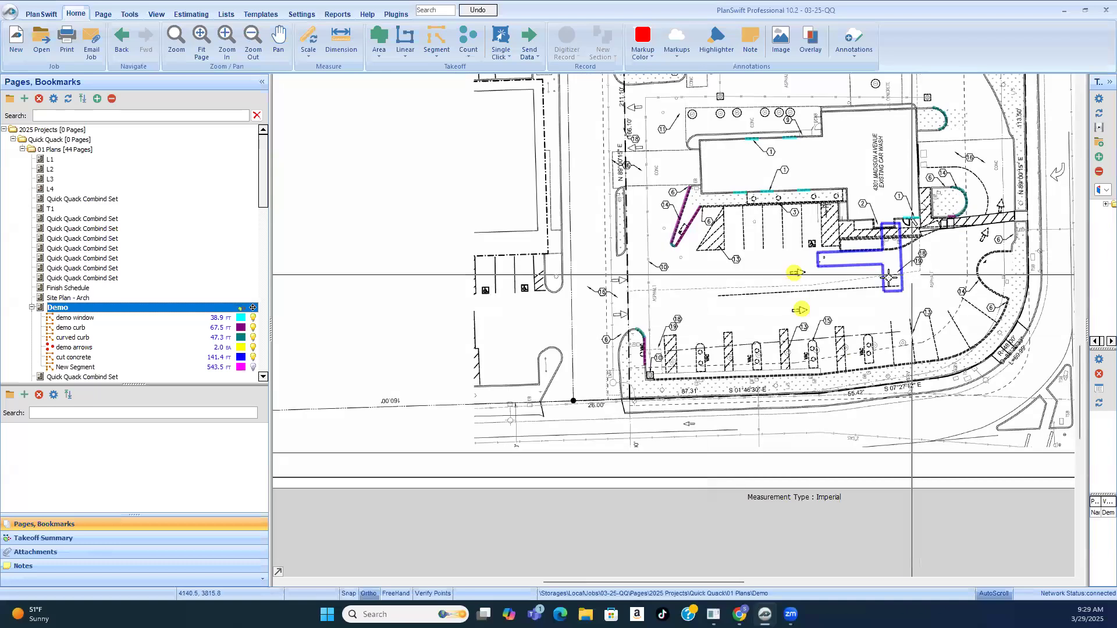
# Step: Resume the cut concrete takeoff and trace the two edges of the dashed keynote 19 patch facing away from the curb, the long one about 11'7"
pyautogui.click(900, 277)
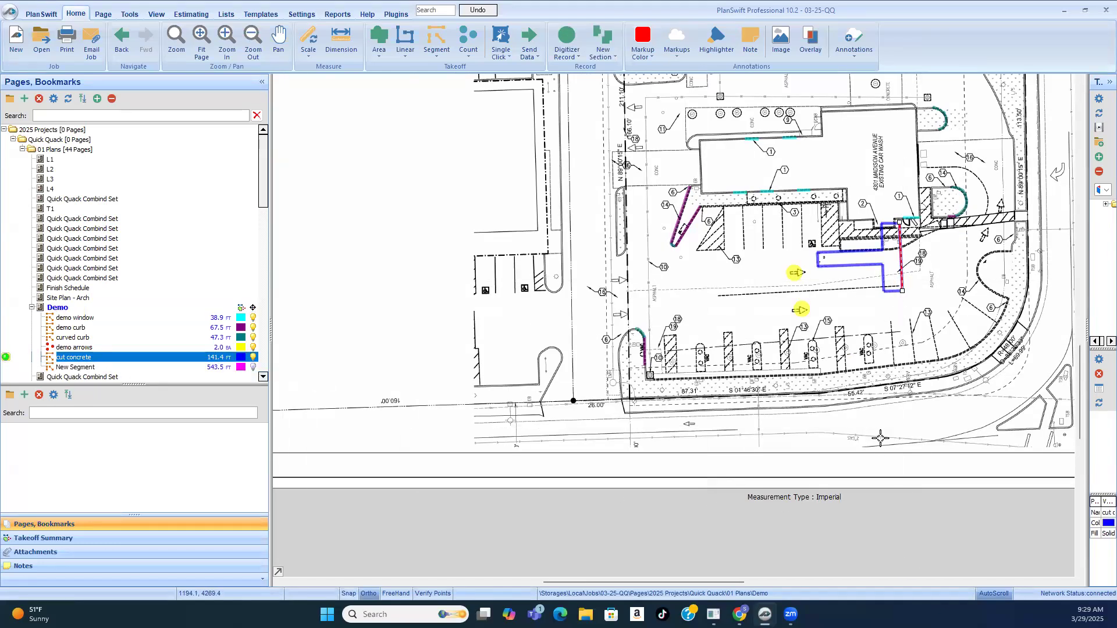
pyautogui.press('r')
pyautogui.scroll(5, 644, 359)
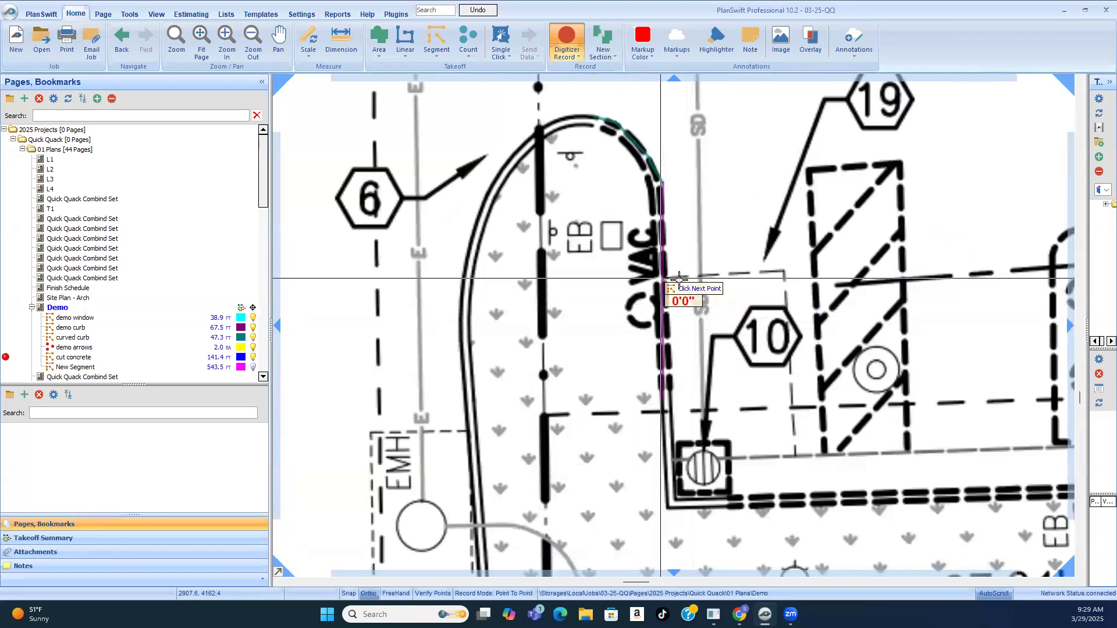
pyautogui.scroll(3, 794, 294)
pyautogui.scroll(-2, 814, 300)
pyautogui.click(826, 294)
pyautogui.scroll(-2, 821, 292)
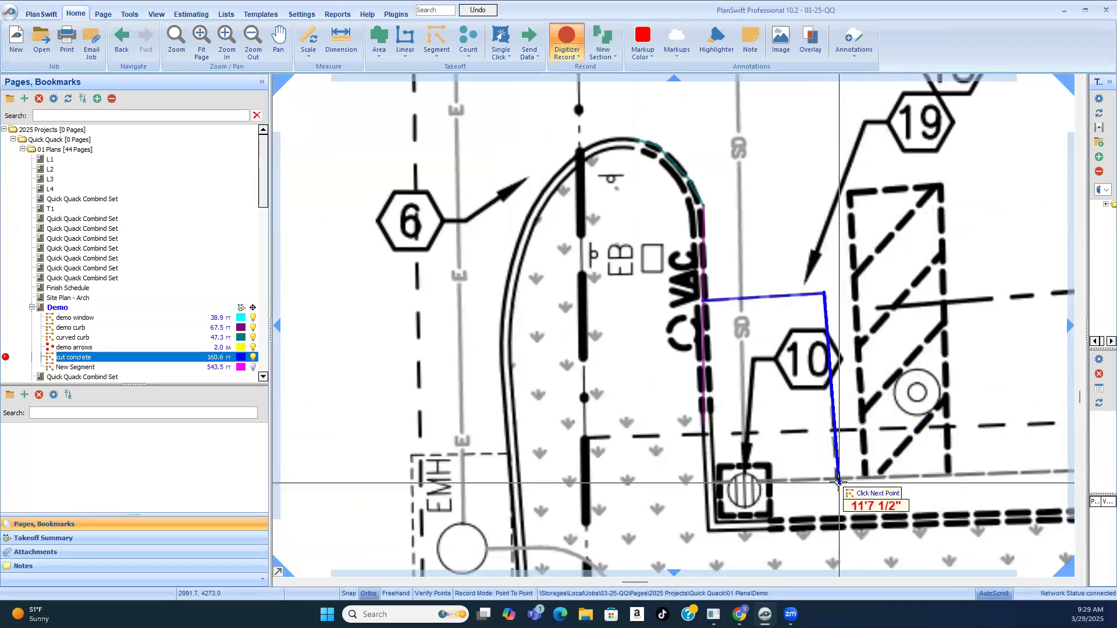
pyautogui.click(837, 481)
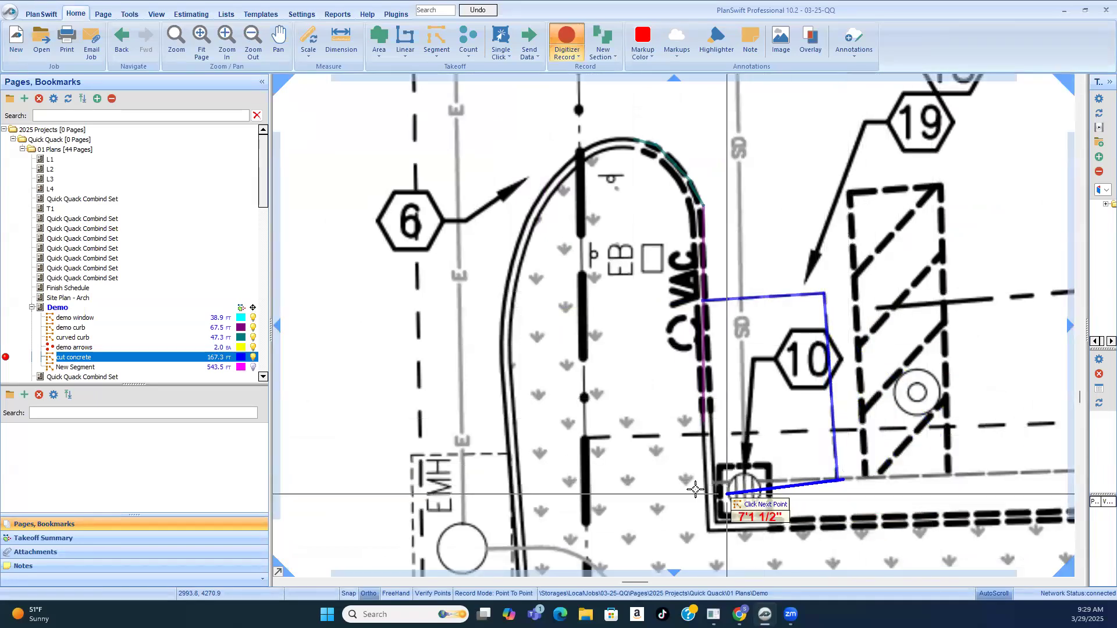
# Step: Finish the cut concrete outline of the keynote 19 patch past the drain inlet and along the planter curb
pyautogui.click(711, 493)
pyautogui.click(701, 301)
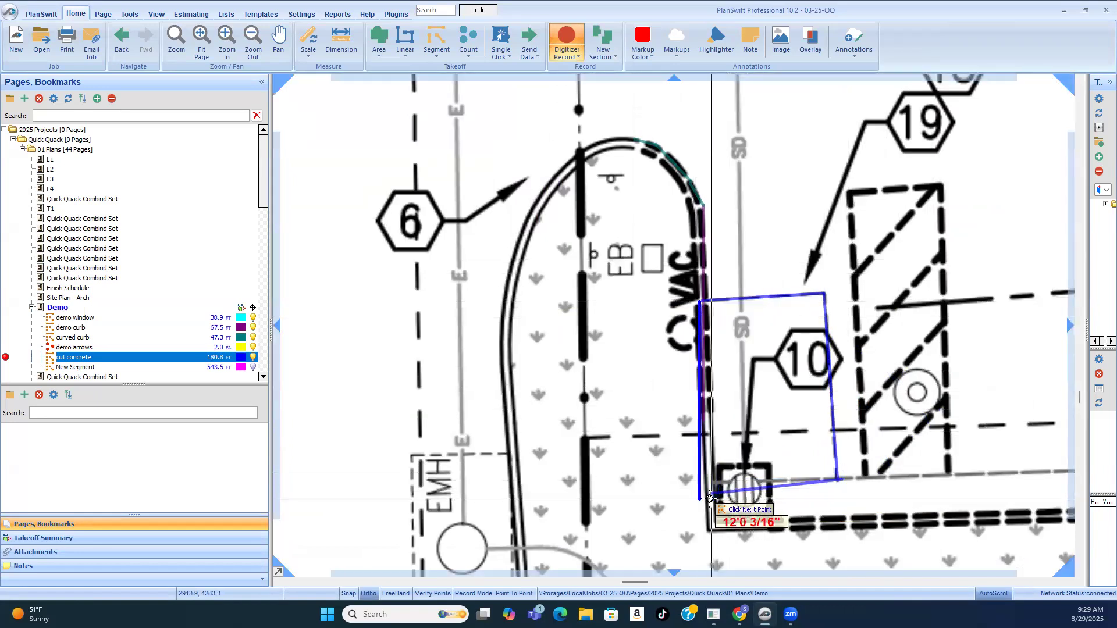
pyautogui.scroll(3, 717, 491)
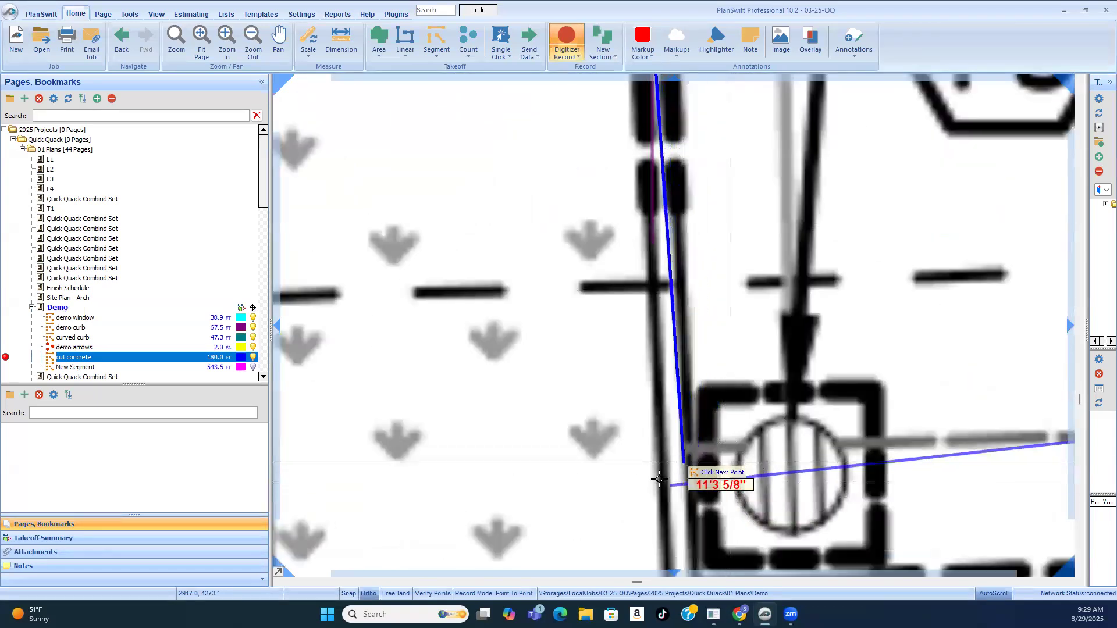
pyautogui.click(672, 484)
pyautogui.scroll(-3, 672, 485)
pyautogui.rightClick(817, 283)
pyautogui.scroll(-3, 760, 245)
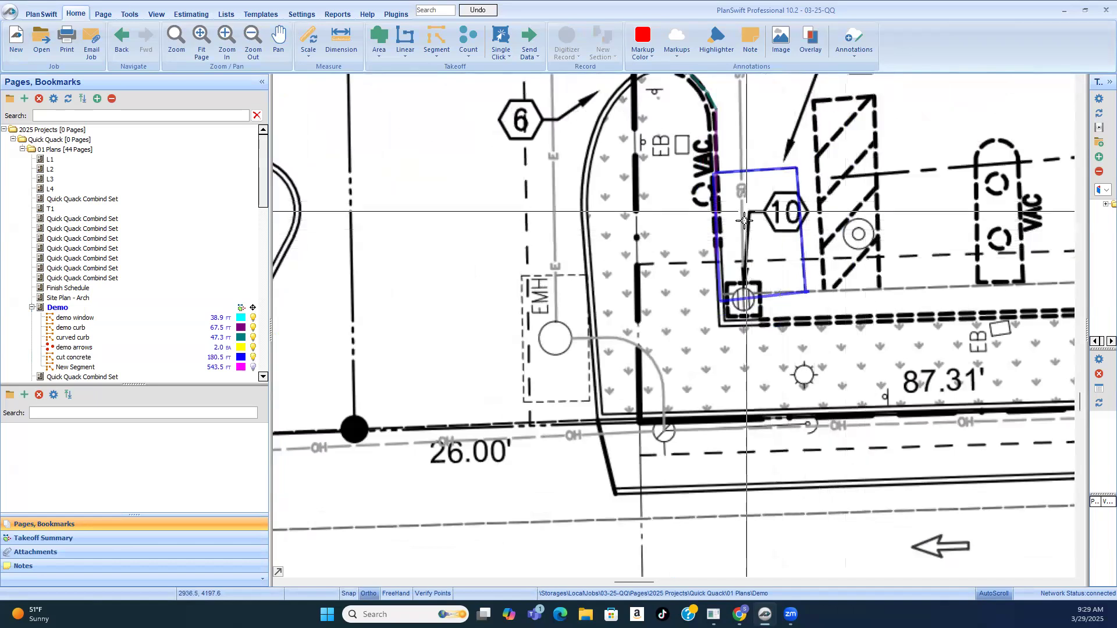
# Step: Check the traced cut concrete outlines on the demo plan and start a new Area takeoff
pyautogui.scroll(-3, 744, 221)
pyautogui.scroll(3, 743, 267)
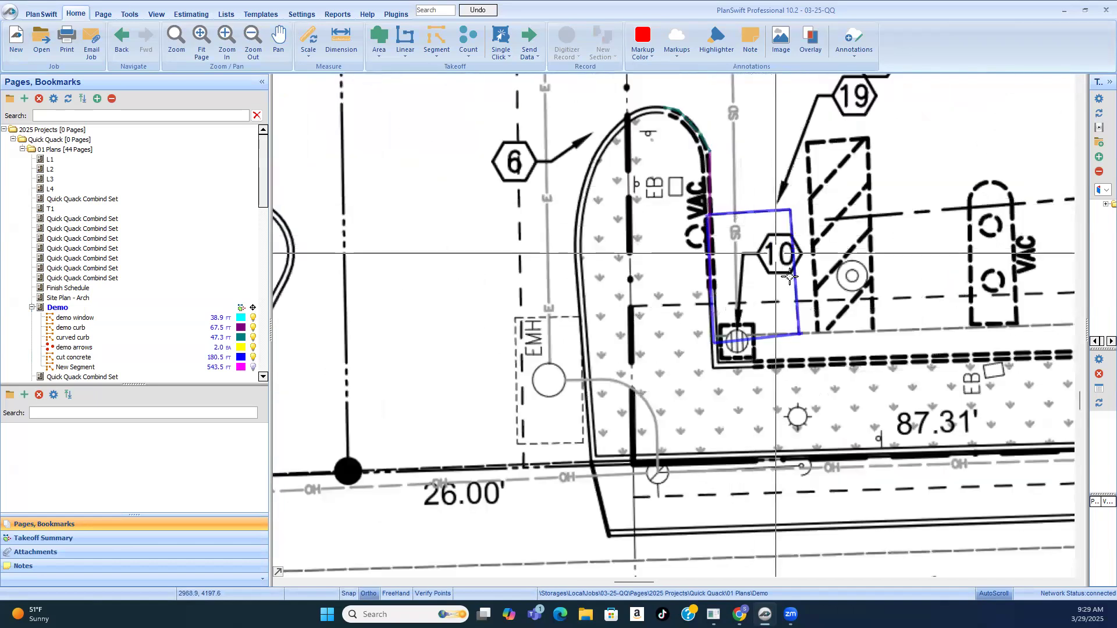
pyautogui.scroll(-4, 789, 277)
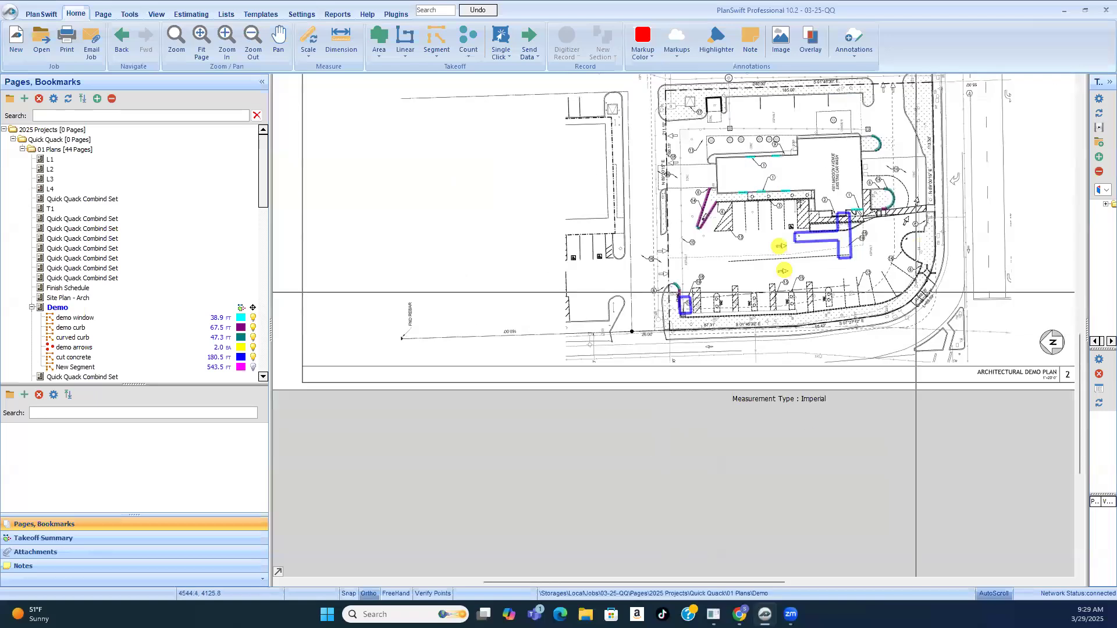
pyautogui.scroll(3, 826, 227)
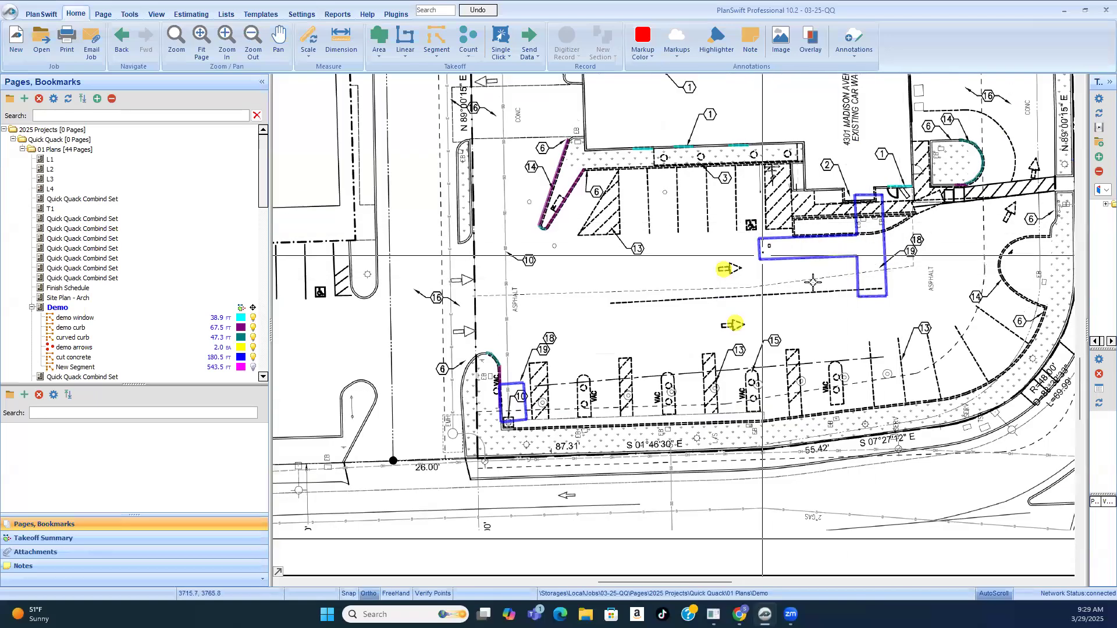
pyautogui.click(377, 40)
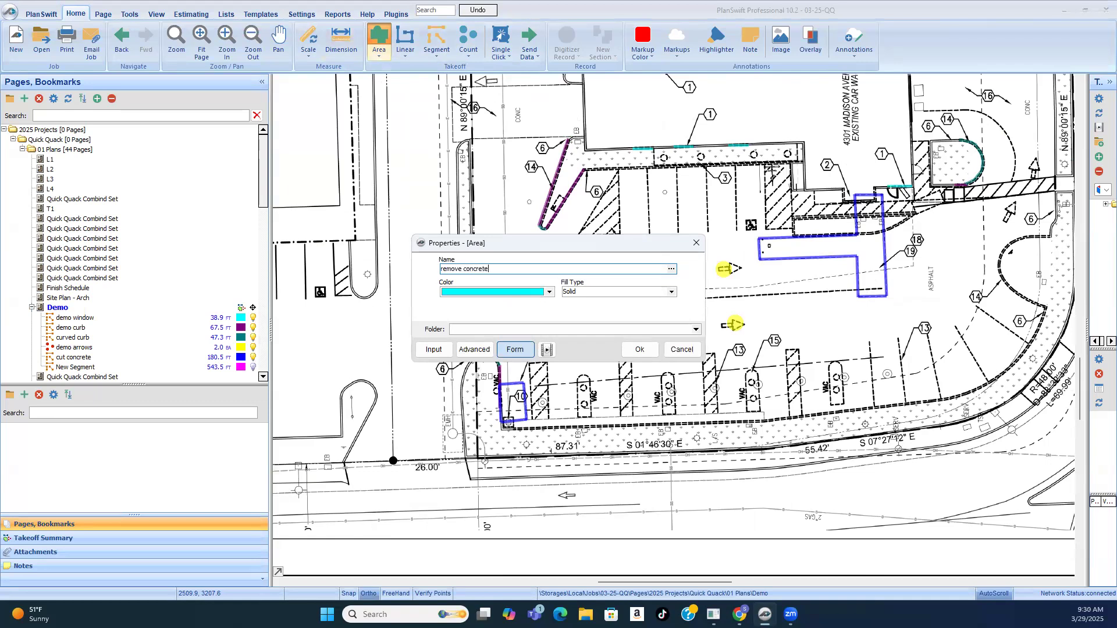
# Step: Create the area takeoff "remove concrete" and trace it over the cut concrete outline of the keynote 19 patch at the drain inlet
pyautogui.click(640, 350)
pyautogui.scroll(5, 501, 386)
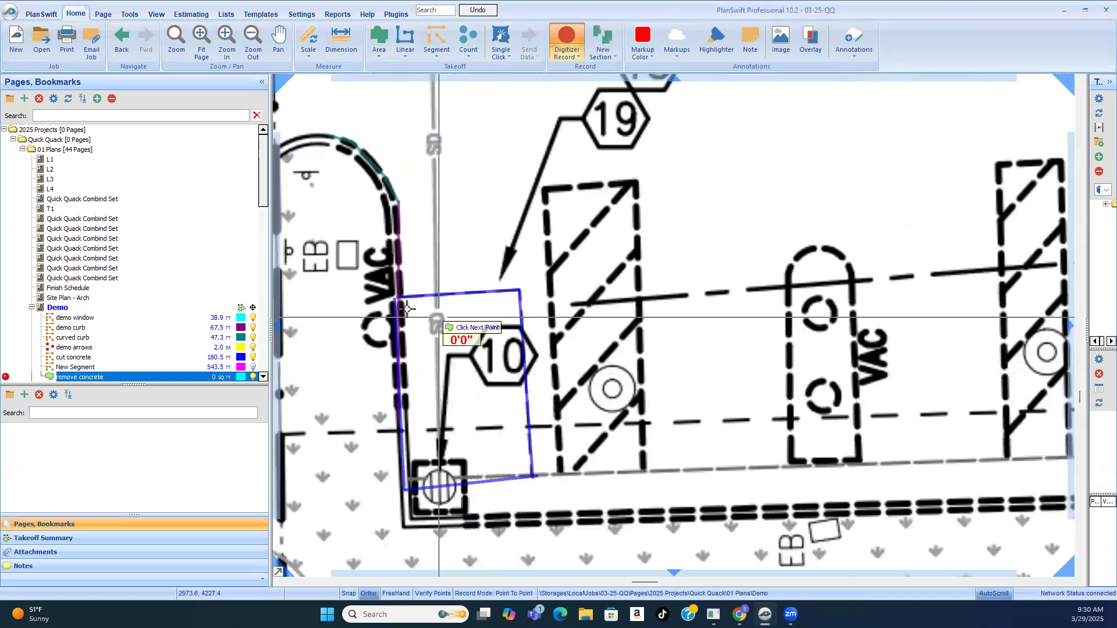
pyautogui.scroll(5, 519, 291)
pyautogui.click(541, 262)
pyautogui.scroll(-5, 541, 262)
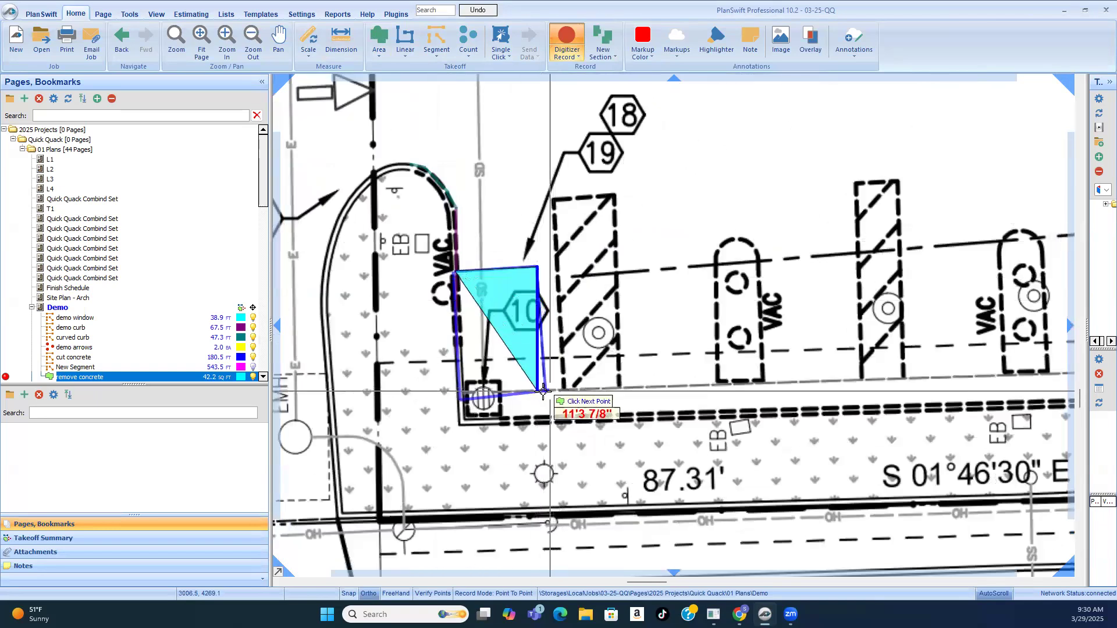
pyautogui.scroll(5, 547, 385)
pyautogui.scroll(-3, 542, 395)
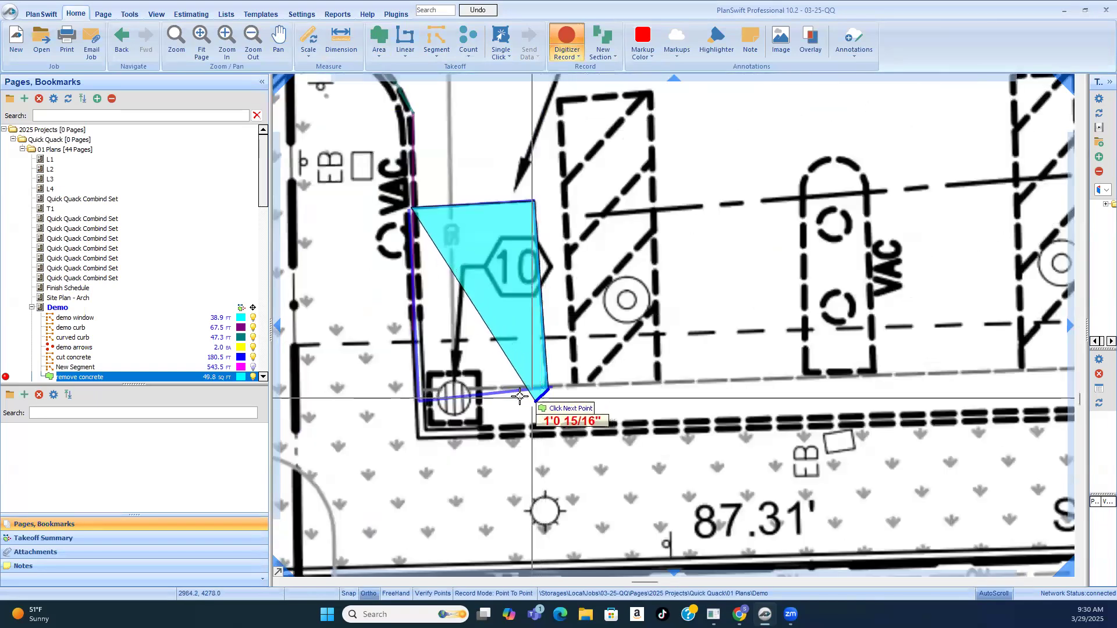
pyautogui.scroll(2, 422, 401)
pyautogui.click(416, 402)
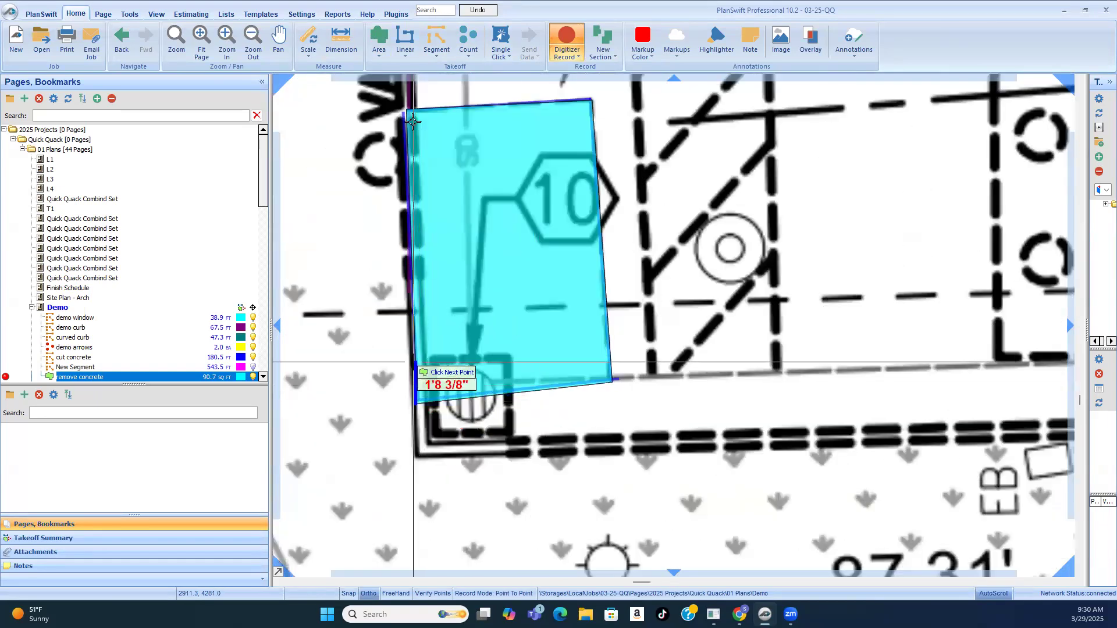
pyautogui.click(403, 110)
pyautogui.rightClick(404, 111)
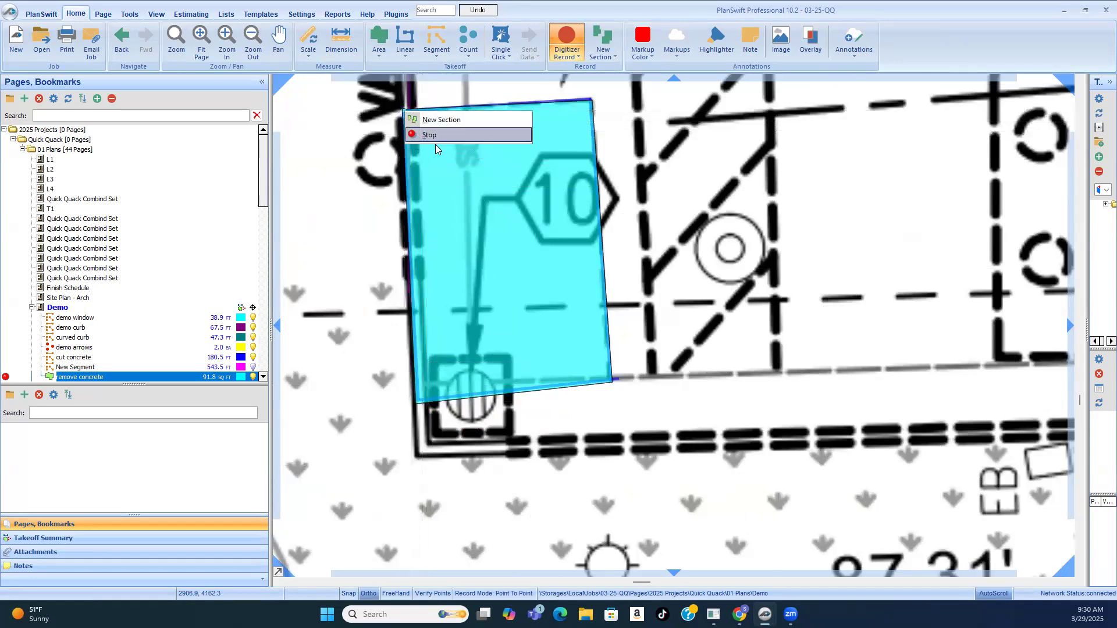
pyautogui.scroll(-2, 426, 286)
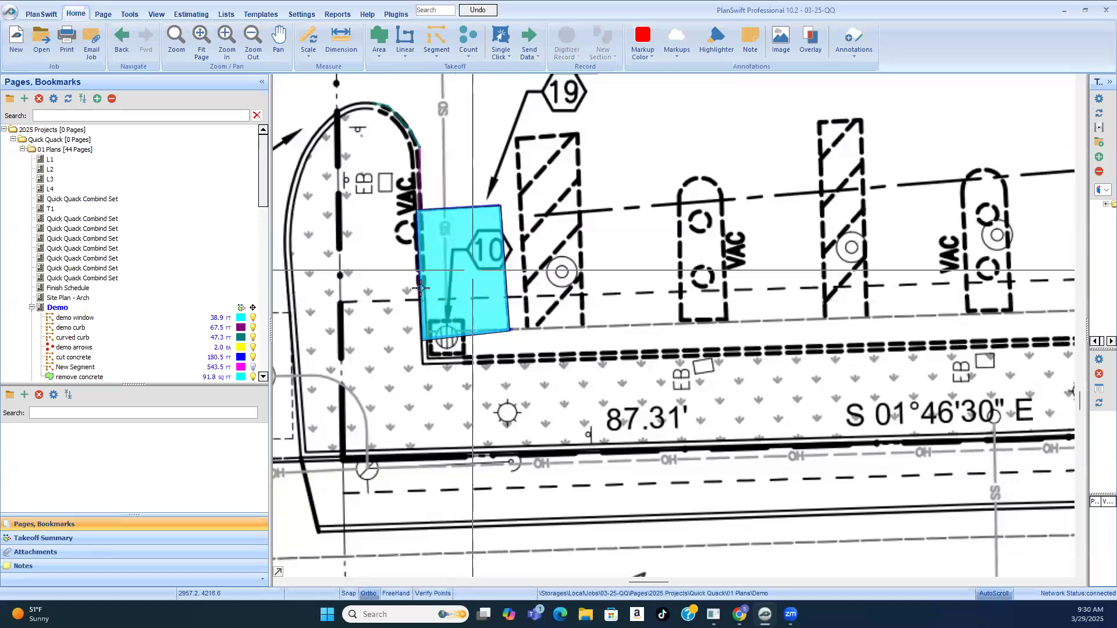
# Step: Resume the remove concrete takeoff and trace the T-shaped patch's short edge at the building, about 8'5", and its long side, about 31'4"
pyautogui.click(65, 377)
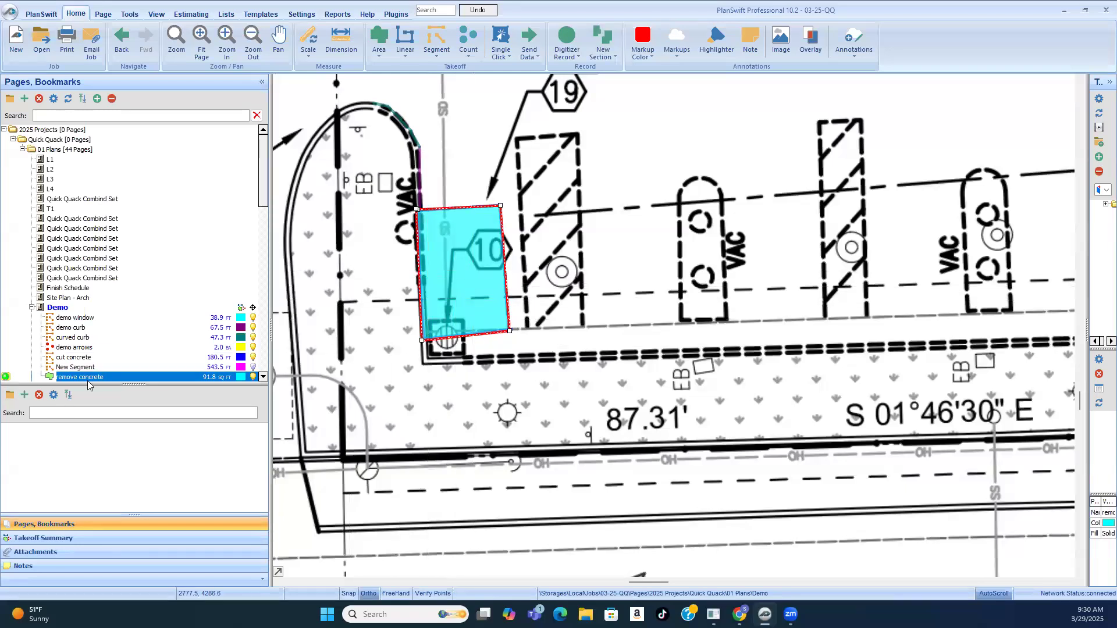
pyautogui.press('r')
pyautogui.scroll(-5, 535, 365)
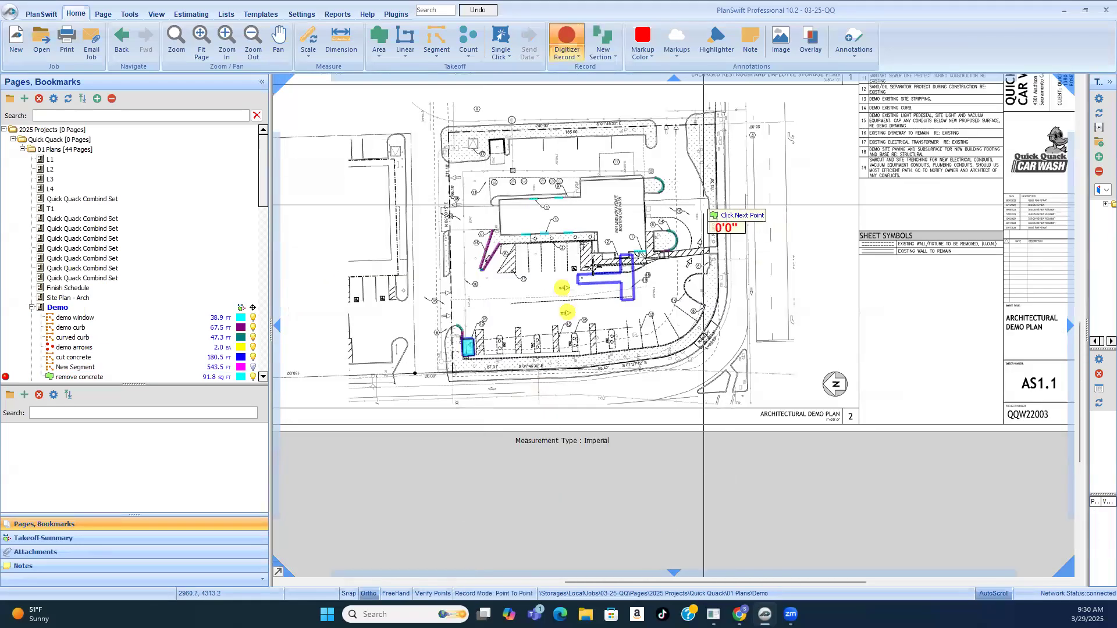
pyautogui.scroll(3, 684, 261)
pyautogui.scroll(3, 708, 259)
pyautogui.click(630, 171)
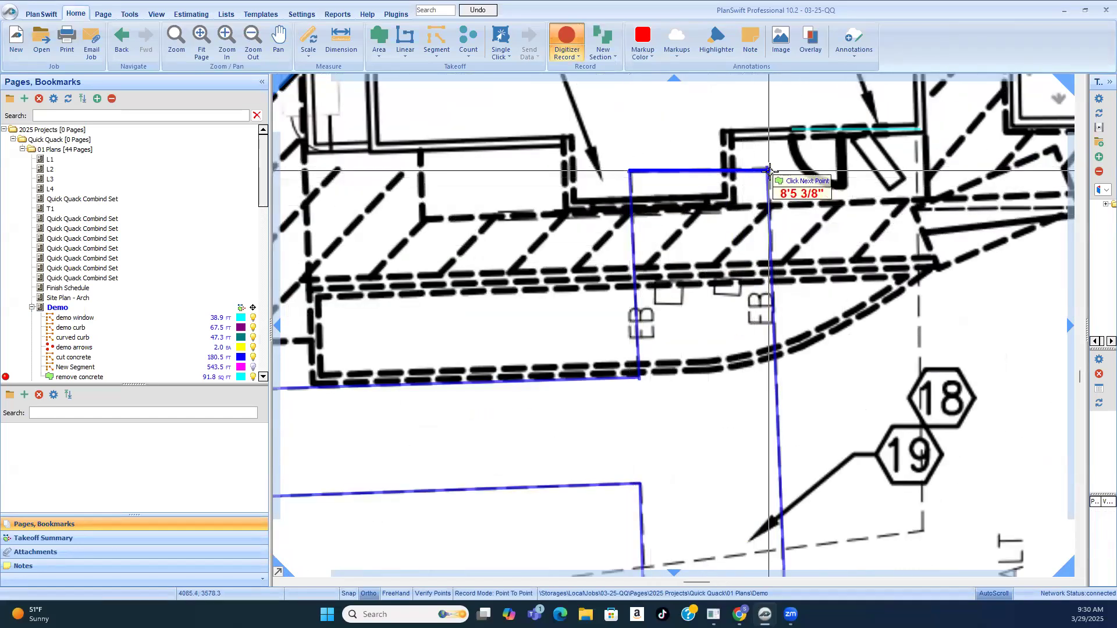
pyautogui.click(769, 170)
pyautogui.scroll(-3, 770, 170)
pyautogui.scroll(3, 760, 349)
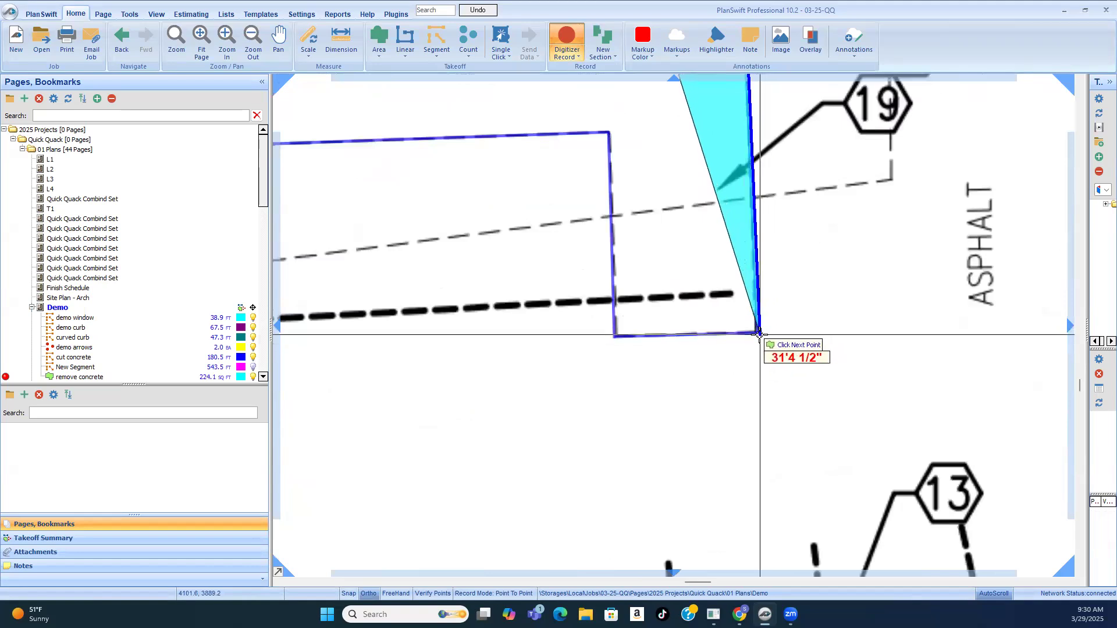
# Step: Continue the area around the T-shaped patch's foot and inner corner, and along its arm's outer edge, about 30'5"
pyautogui.click(618, 334)
pyautogui.scroll(-3, 619, 327)
pyautogui.scroll(2, 616, 321)
pyautogui.scroll(1, 631, 268)
pyautogui.click(618, 273)
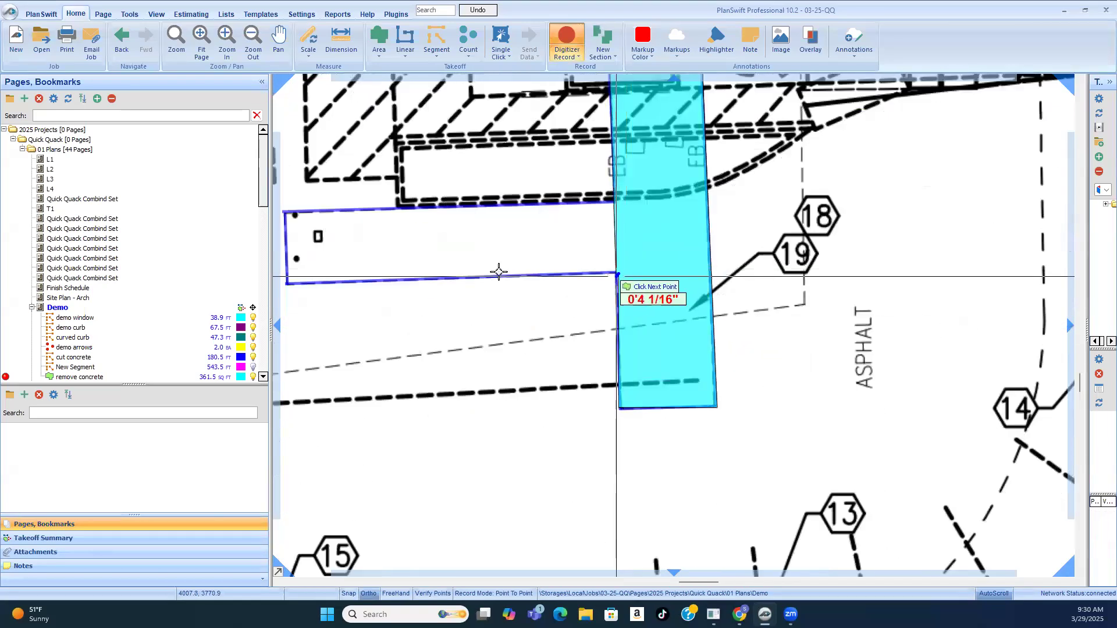
pyautogui.scroll(-2, 615, 276)
pyautogui.scroll(4, 415, 288)
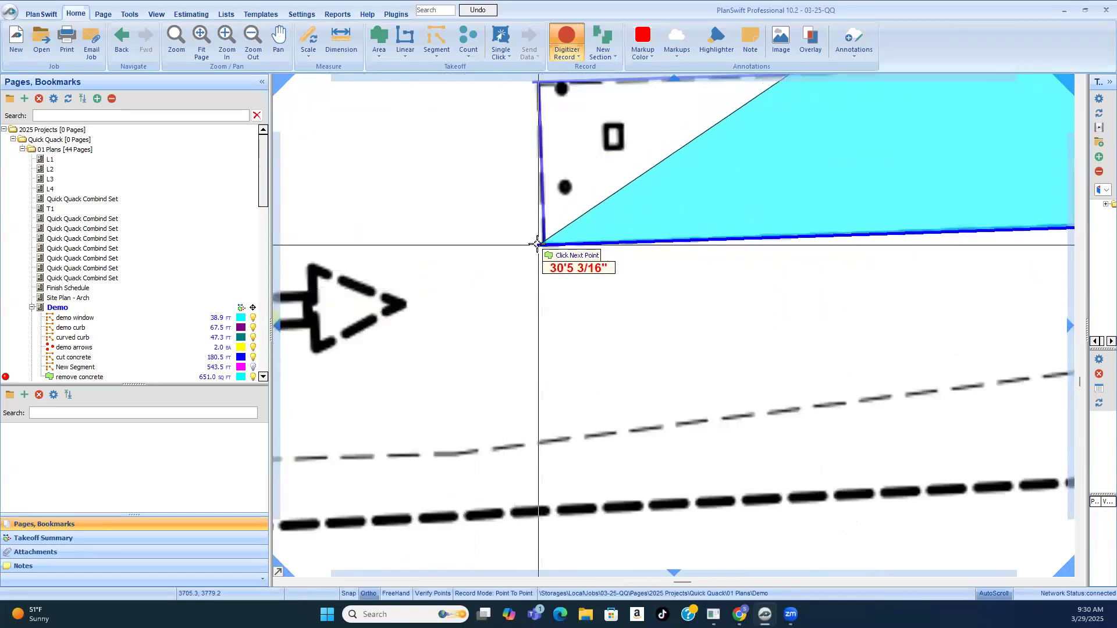
pyautogui.click(540, 244)
# Step: Trace the end of the patch's arm and the return edge to the building, closing the remove concrete area at its starting corner
pyautogui.scroll(-3, 542, 242)
pyautogui.scroll(4, 526, 140)
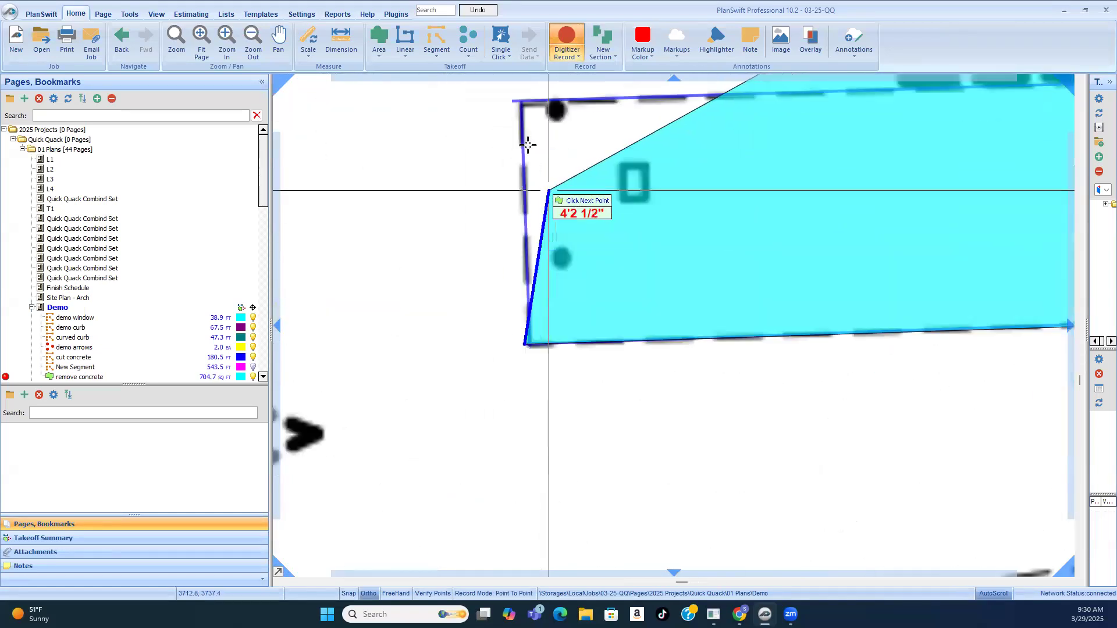
pyautogui.click(527, 103)
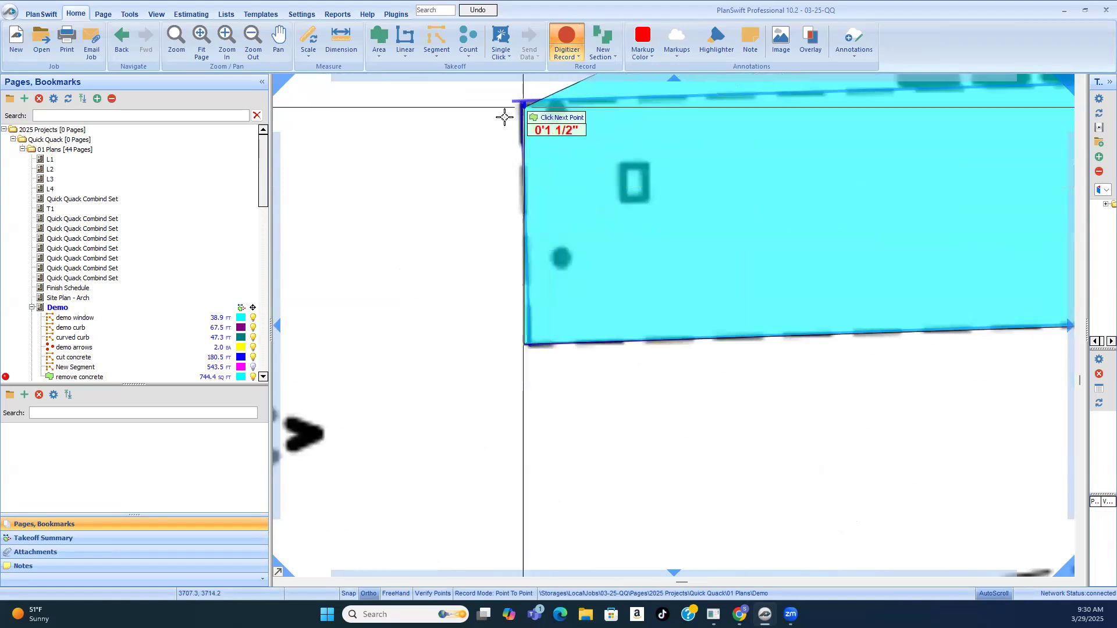
pyautogui.scroll(-6, 504, 115)
pyautogui.scroll(5, 726, 253)
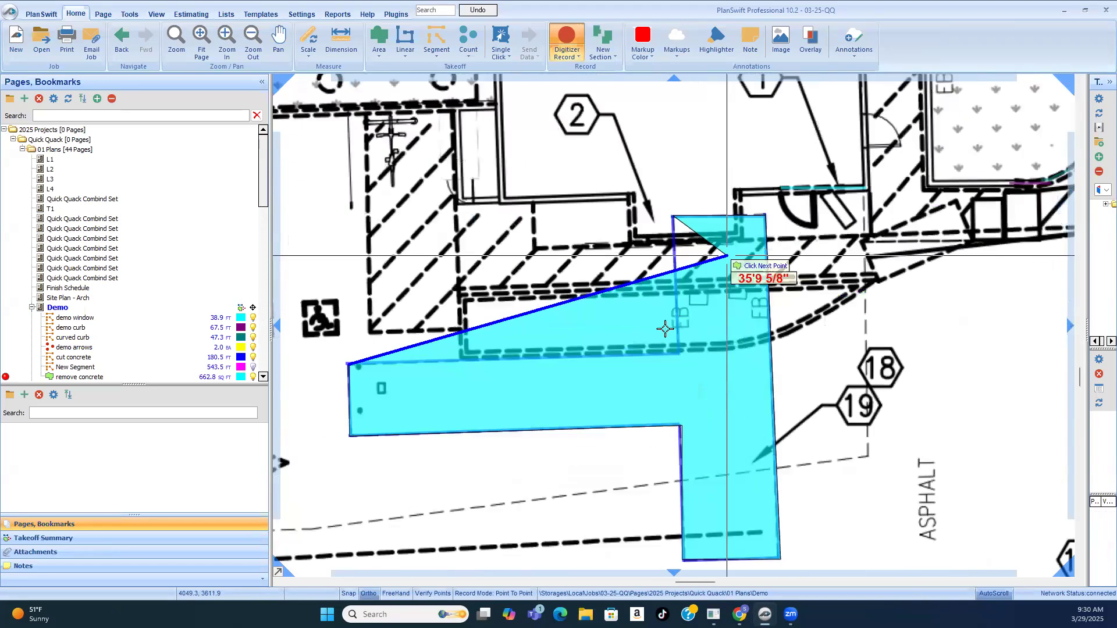
pyautogui.click(678, 244)
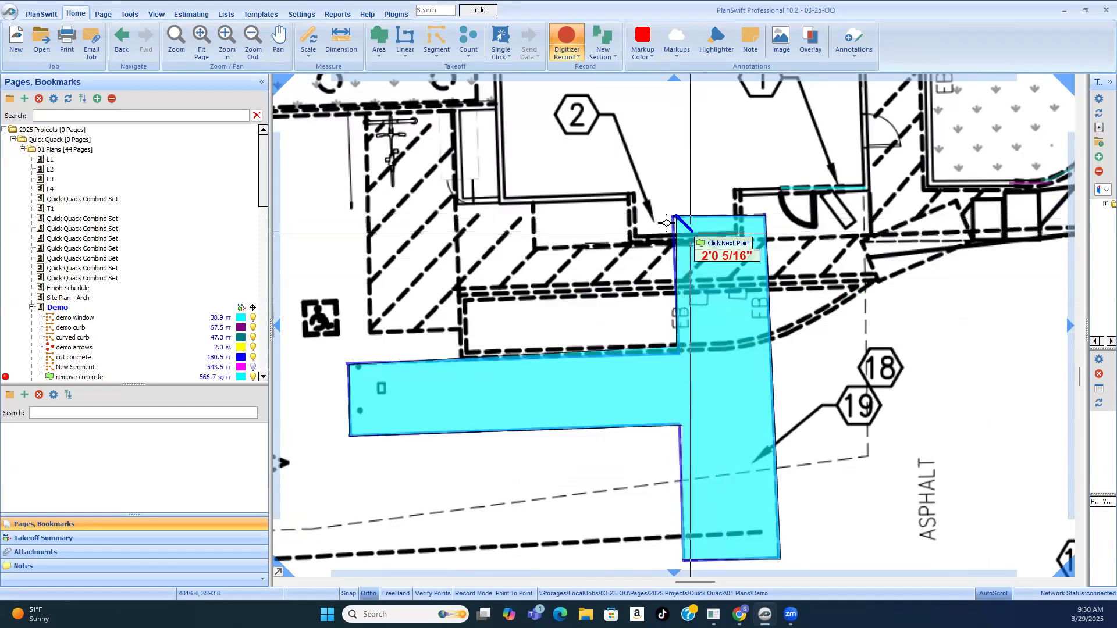
pyautogui.click(675, 217)
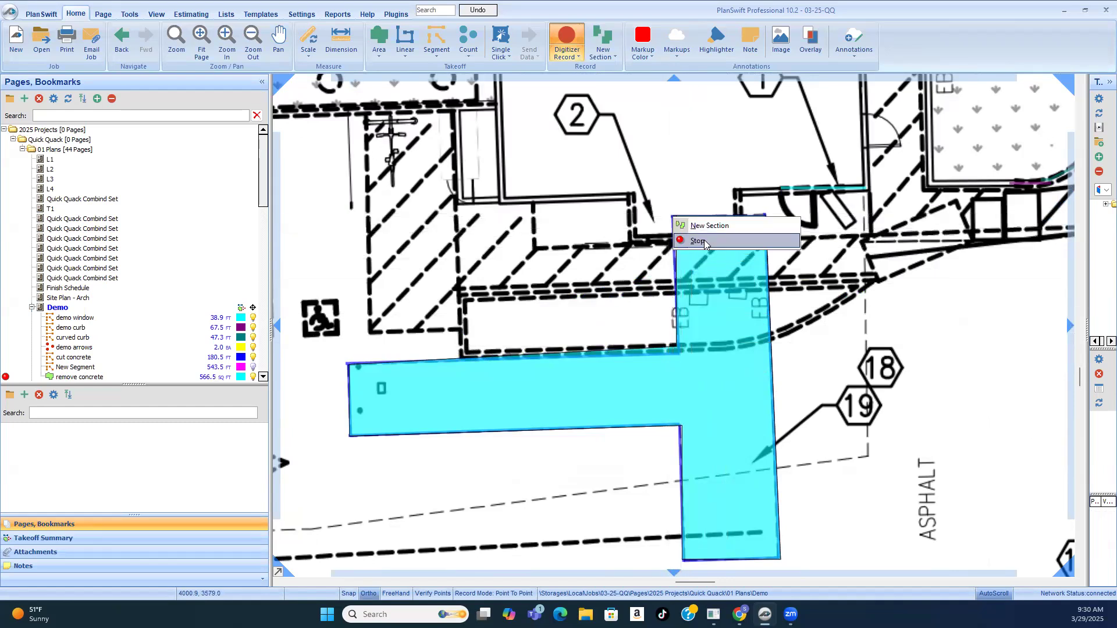
# Step: Examine the keynotes around the building and the concrete driveway, and read keynotes 18 and 19 in the key notes list
pyautogui.scroll(-6, 657, 301)
pyautogui.scroll(1, 700, 321)
pyautogui.scroll(1, 714, 310)
pyautogui.scroll(3, 751, 362)
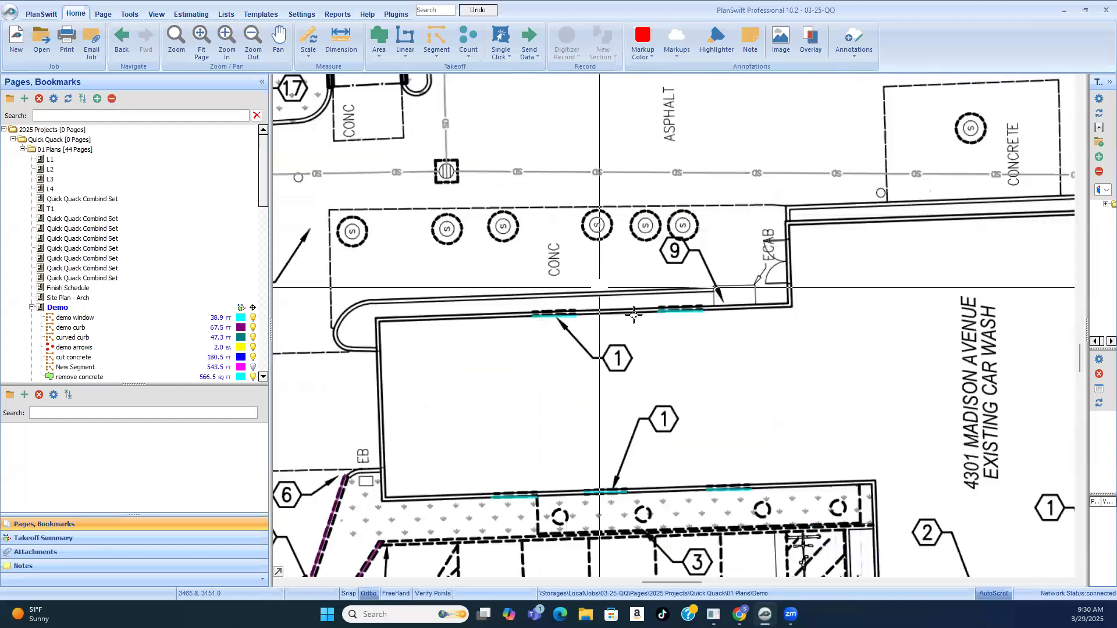
pyautogui.scroll(-3, 574, 315)
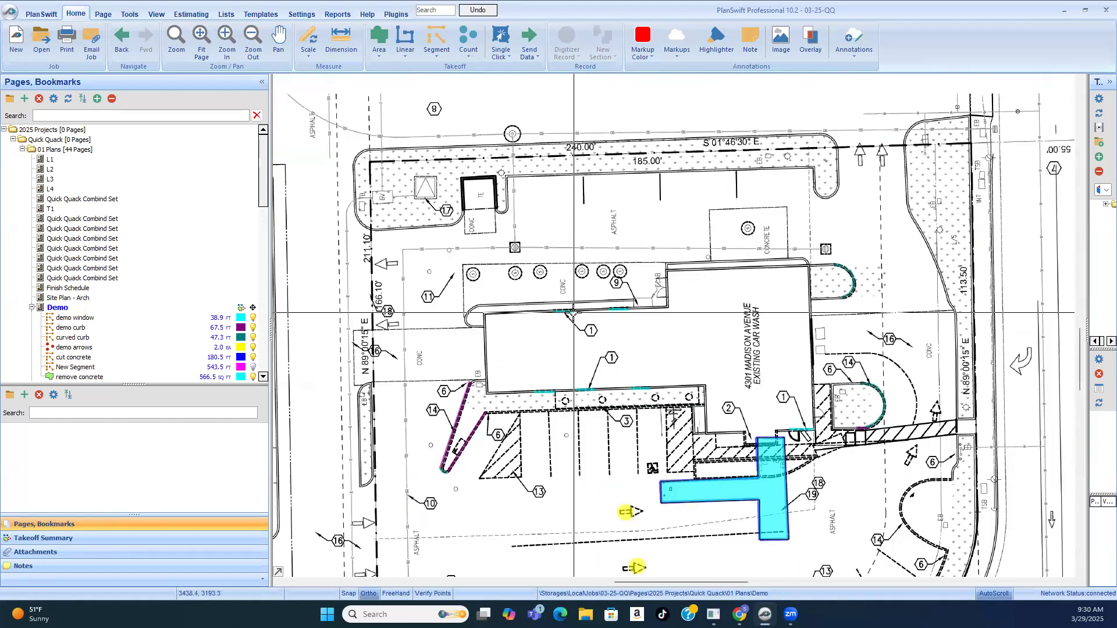
pyautogui.scroll(3, 425, 325)
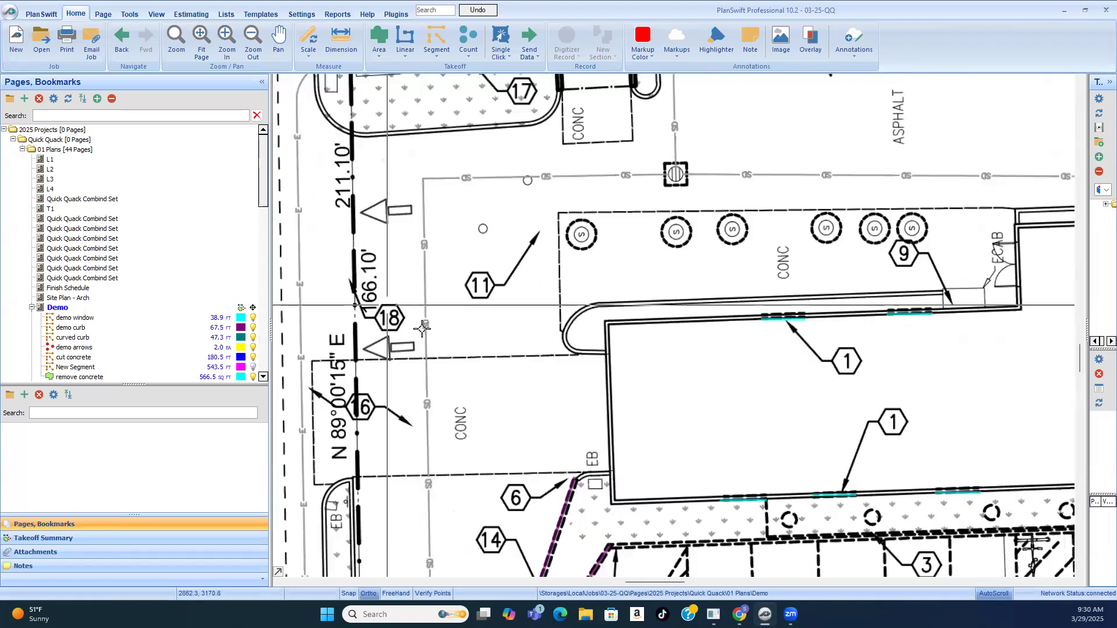
pyautogui.scroll(-3, 407, 317)
pyautogui.scroll(-3, 524, 327)
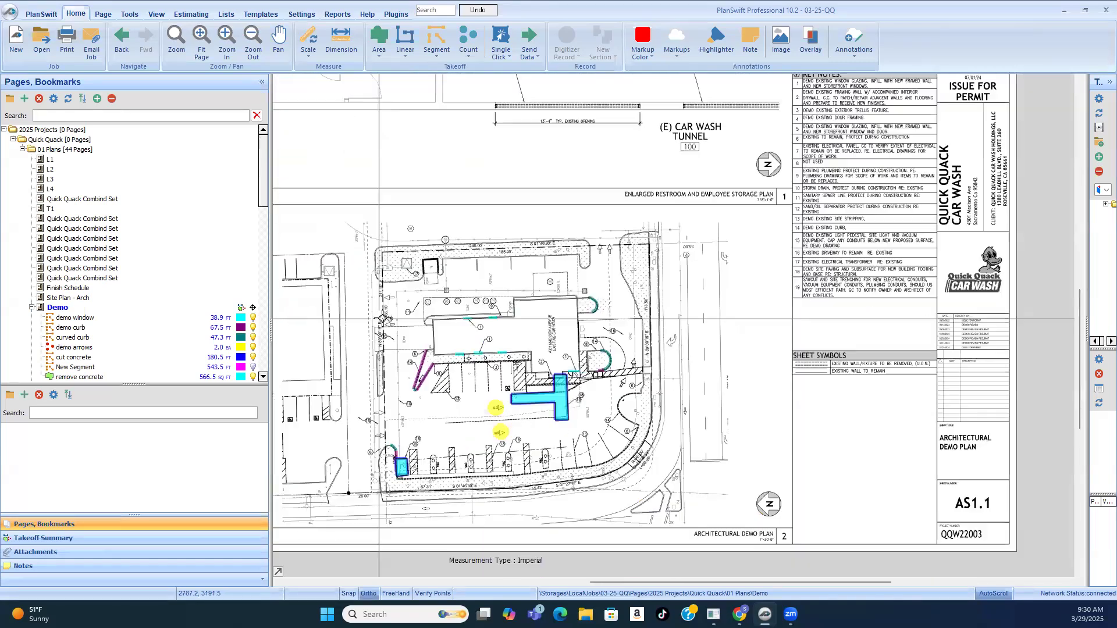
pyautogui.scroll(5, 822, 250)
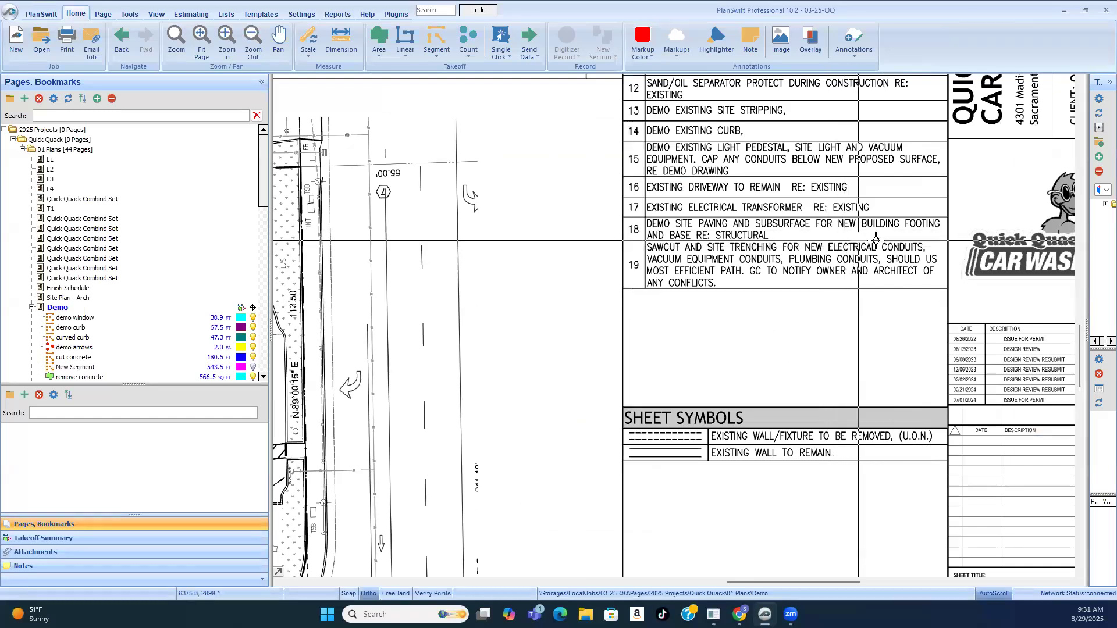
pyautogui.scroll(-4, 832, 244)
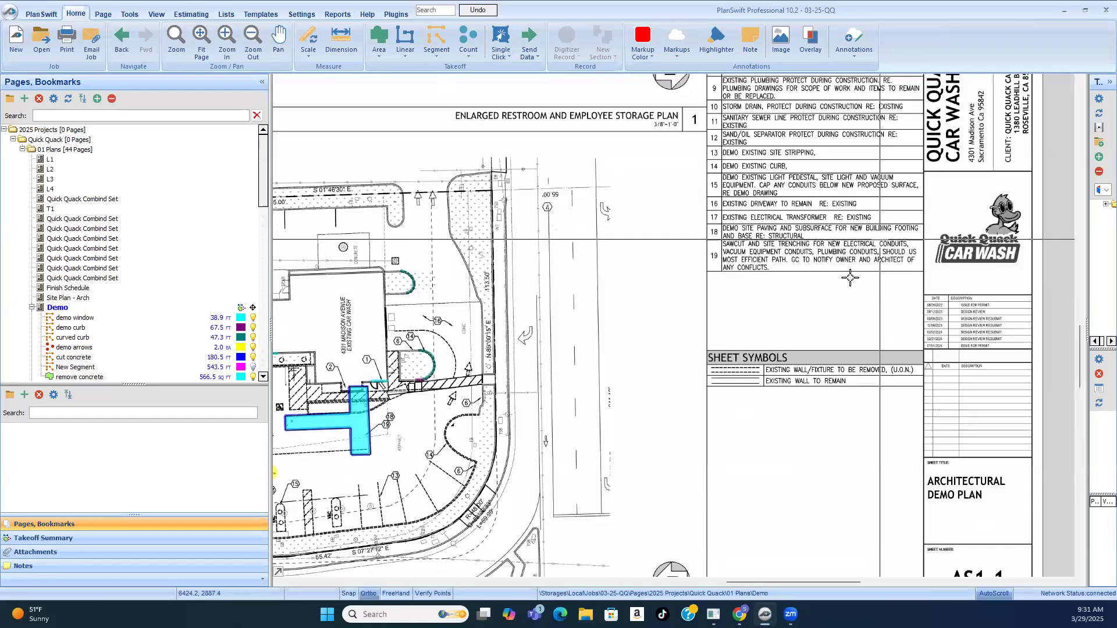
pyautogui.scroll(4, 559, 290)
pyautogui.scroll(-3, 559, 290)
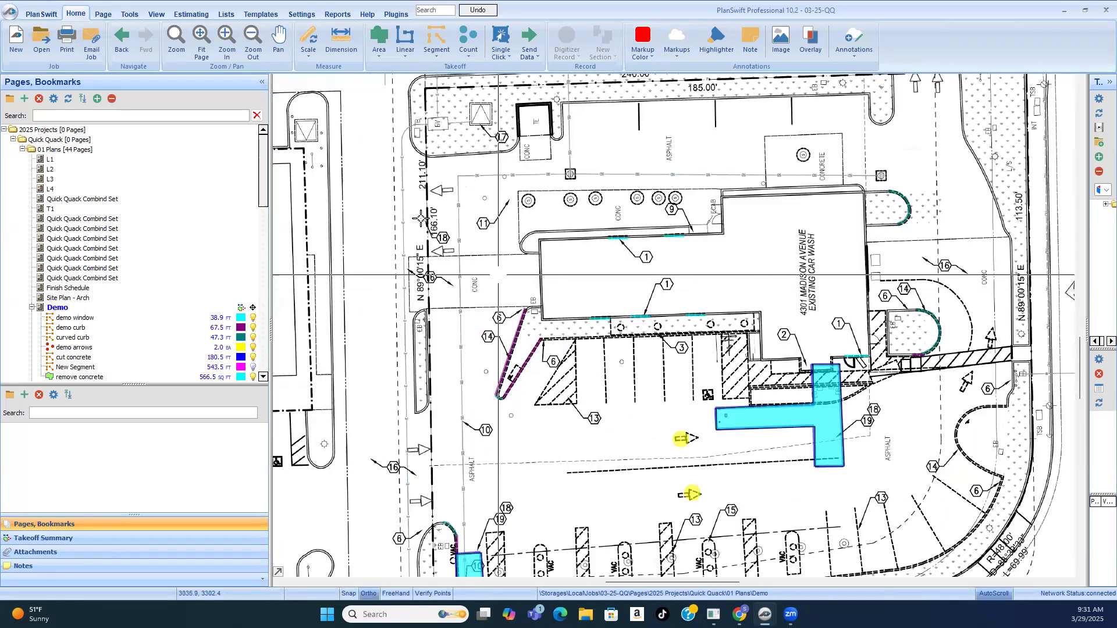
# Step: Examine where the keynote 18 marker near the 166.10' property line points, compare it with the traced patches, and recheck the key notes list
pyautogui.scroll(3, 460, 273)
pyautogui.scroll(2, 465, 256)
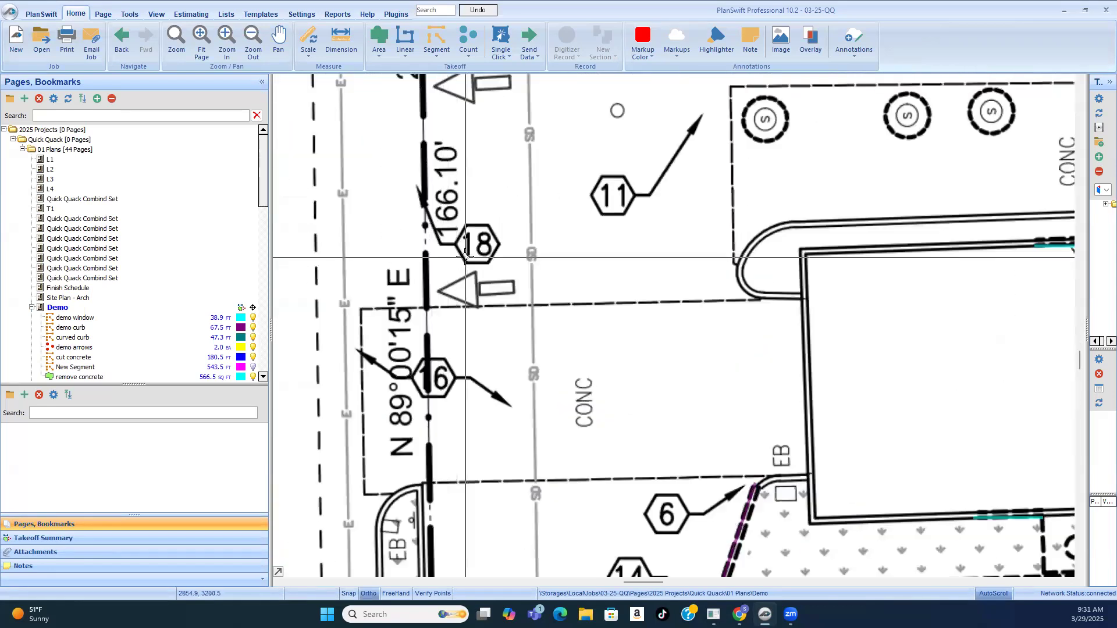
pyautogui.scroll(-1, 465, 257)
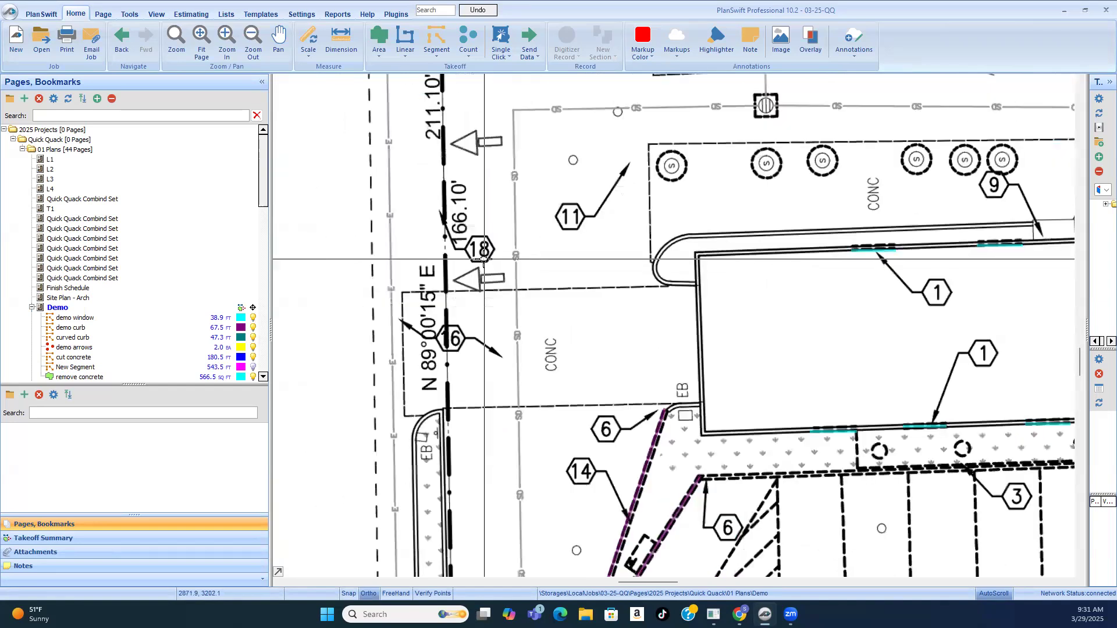
pyautogui.scroll(-1, 455, 249)
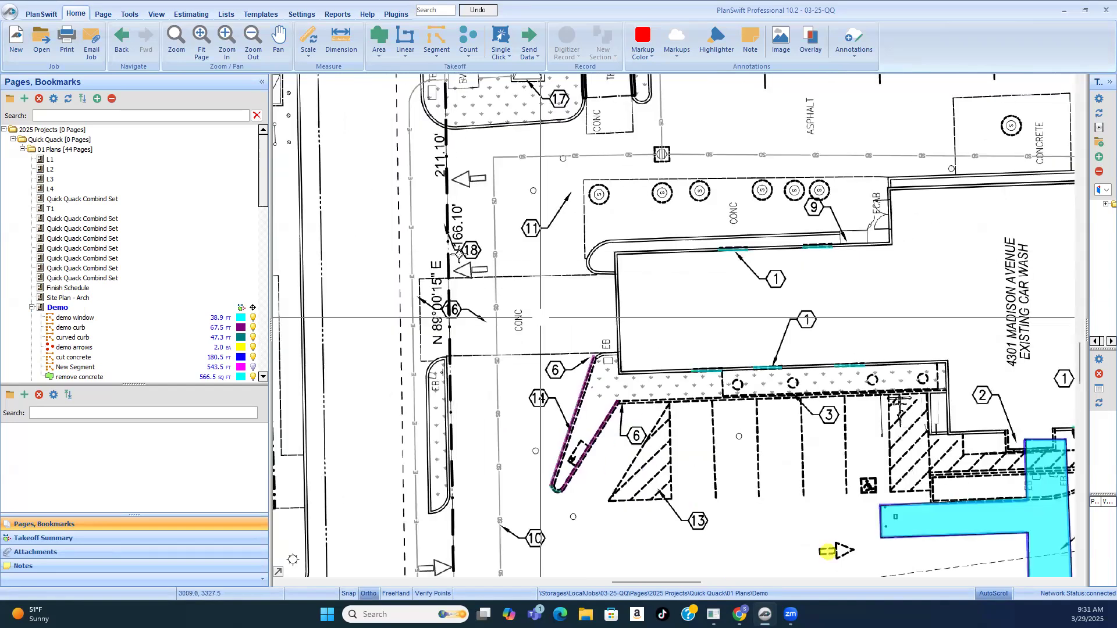
pyautogui.scroll(-1, 460, 254)
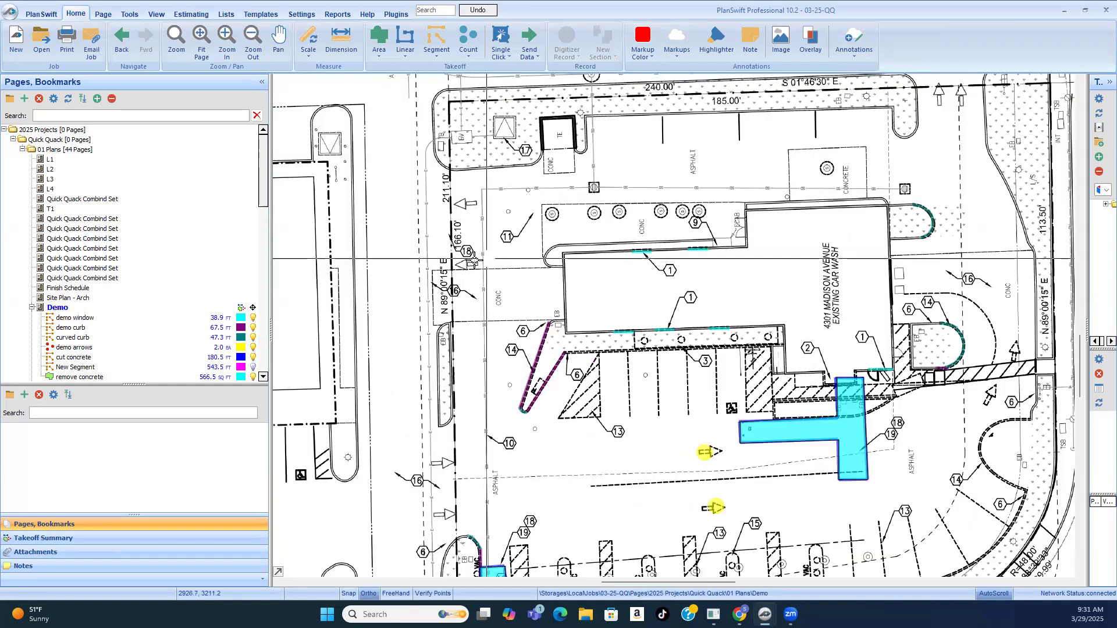
pyautogui.scroll(3, 495, 253)
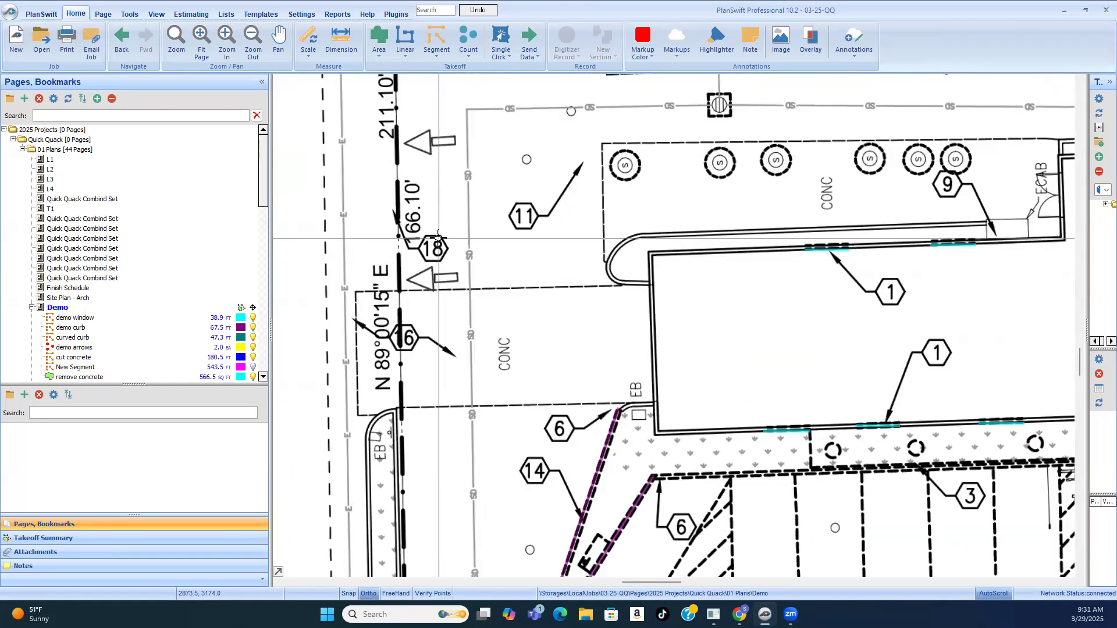
pyautogui.scroll(-1, 420, 213)
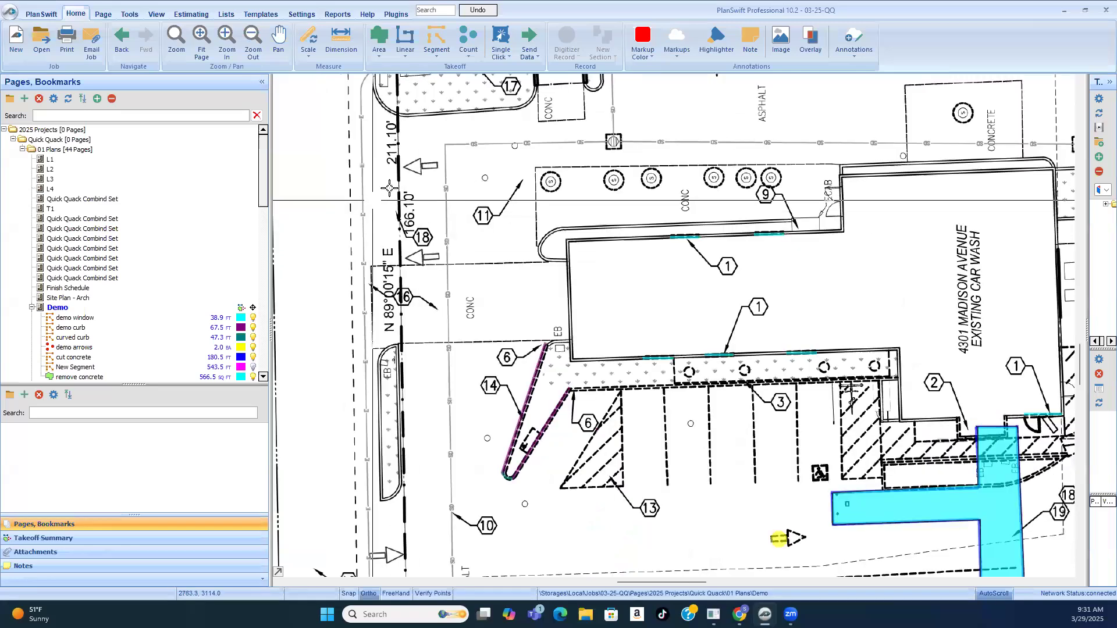
pyautogui.scroll(-2, 384, 187)
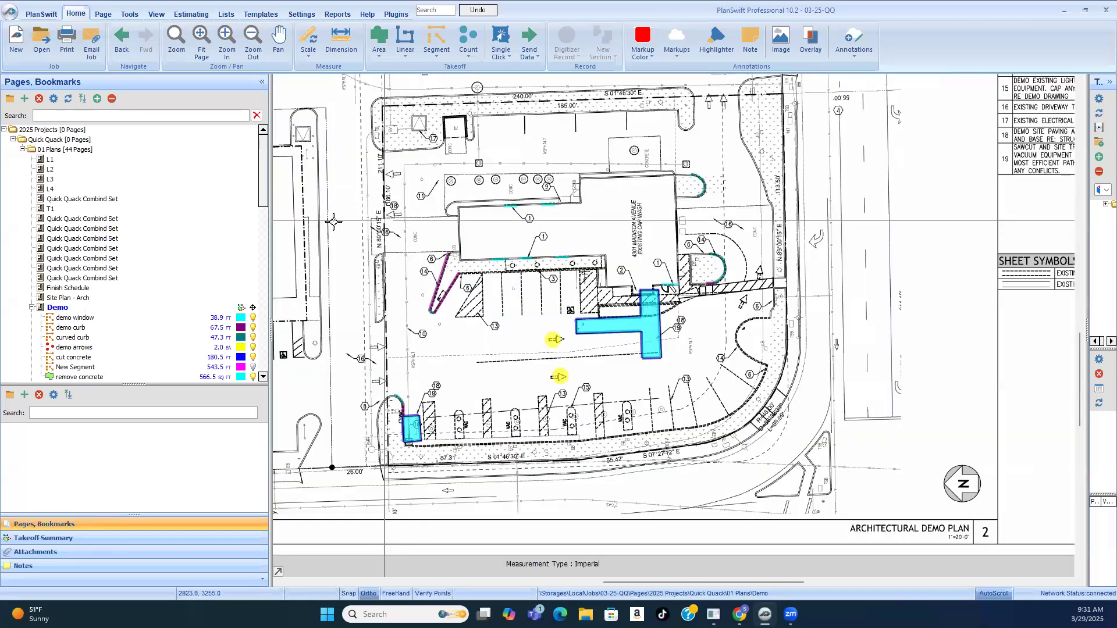
pyautogui.scroll(3, 408, 218)
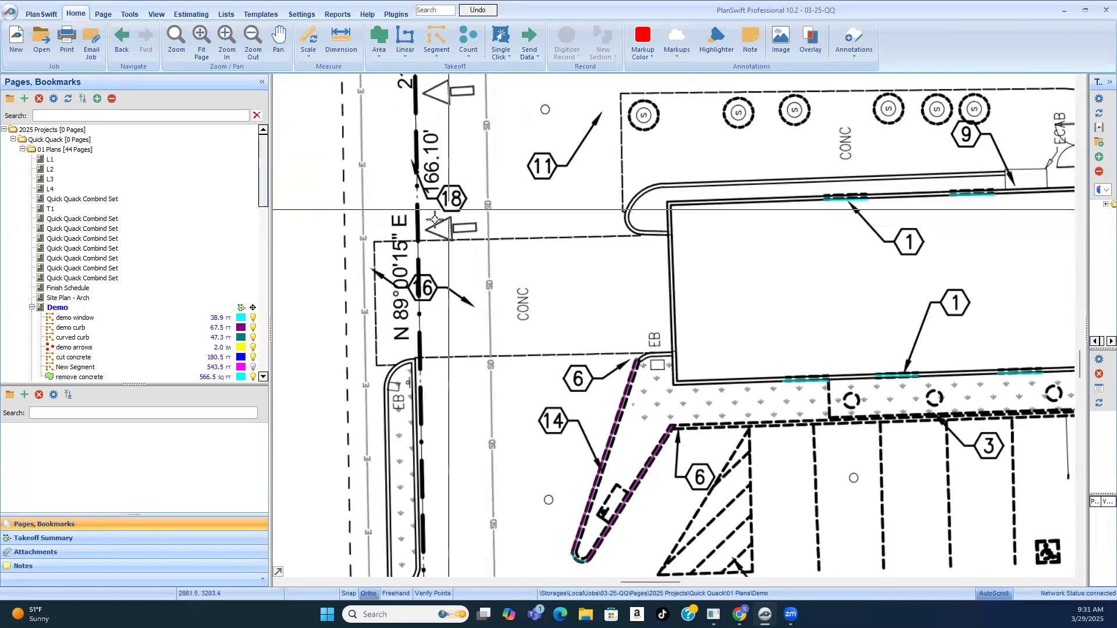
pyautogui.scroll(-2, 435, 219)
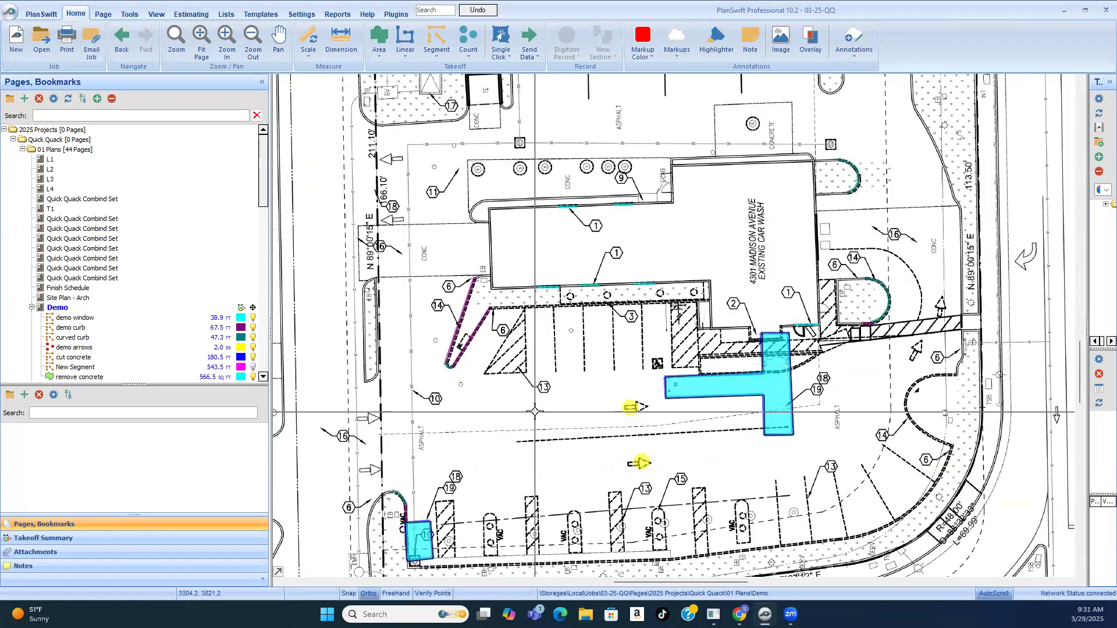
pyautogui.scroll(-1, 490, 353)
pyautogui.scroll(3, 386, 275)
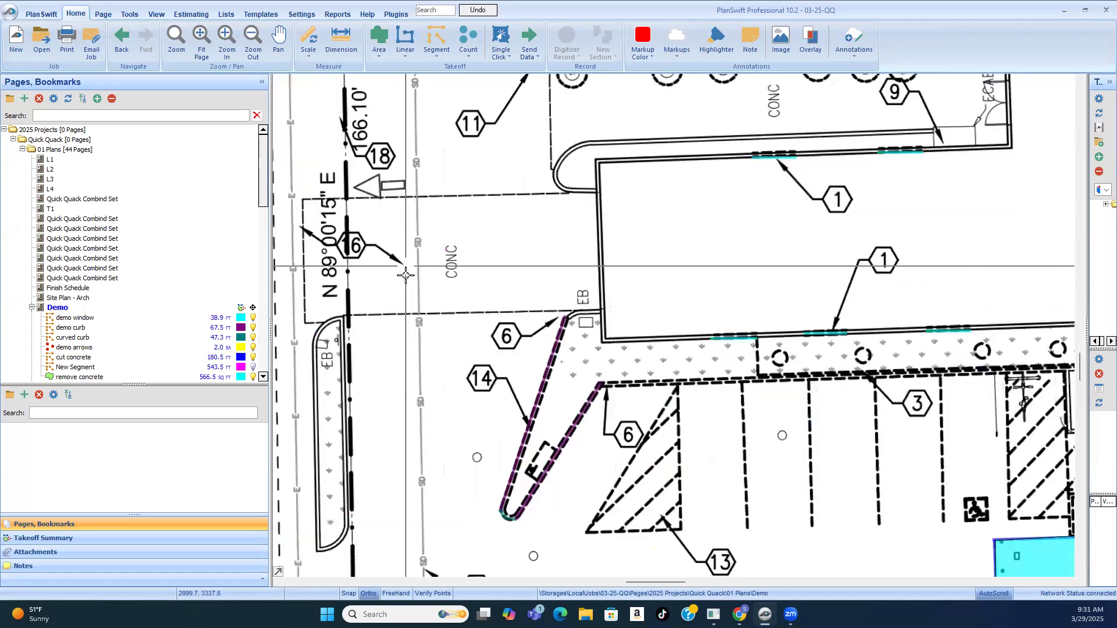
pyautogui.scroll(-3, 386, 276)
pyautogui.scroll(-2, 386, 275)
pyautogui.scroll(4, 783, 335)
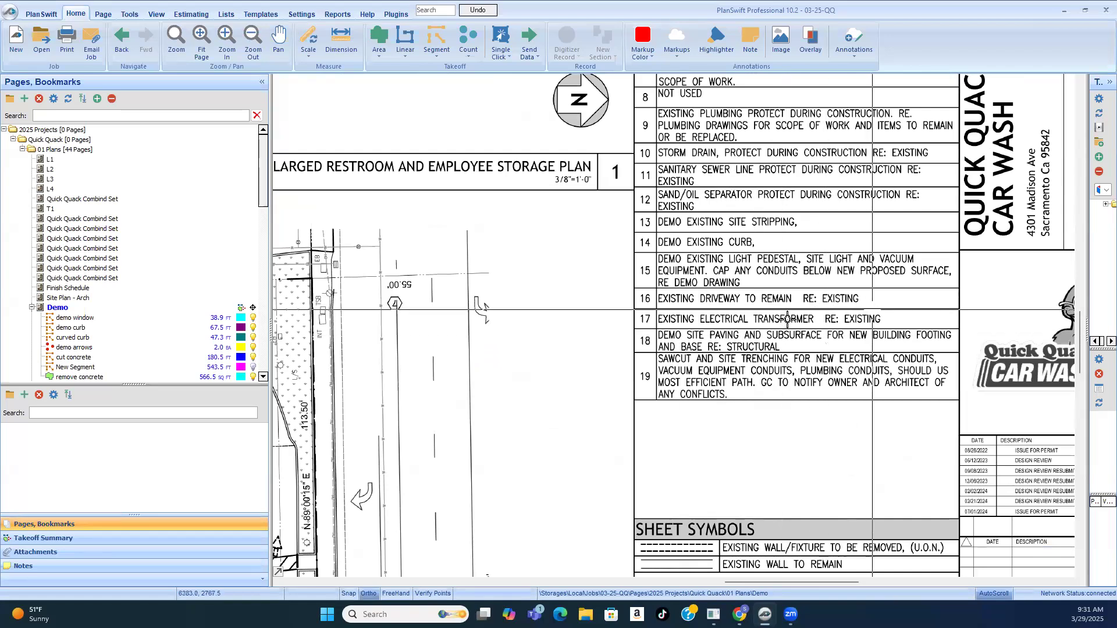
# Step: Examine the keynote 16, 14 and 6 markers around the building's driveway end and compare them with the key notes list
pyautogui.scroll(-3, 640, 244)
pyautogui.scroll(3, 598, 297)
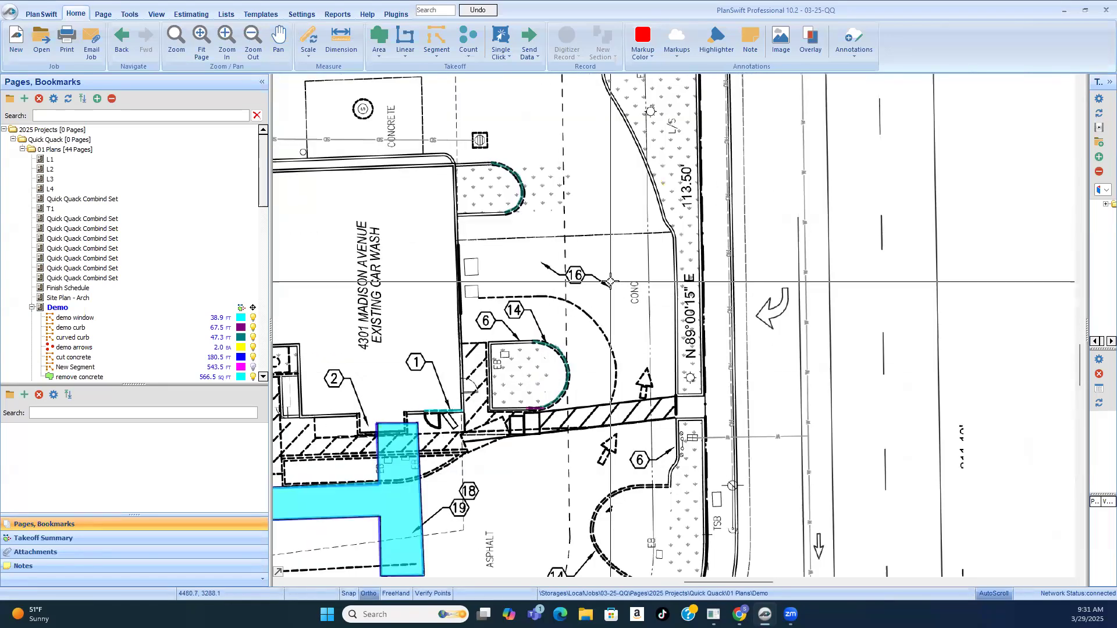
pyautogui.scroll(-3, 607, 300)
pyautogui.scroll(4, 781, 182)
pyautogui.scroll(-2, 781, 182)
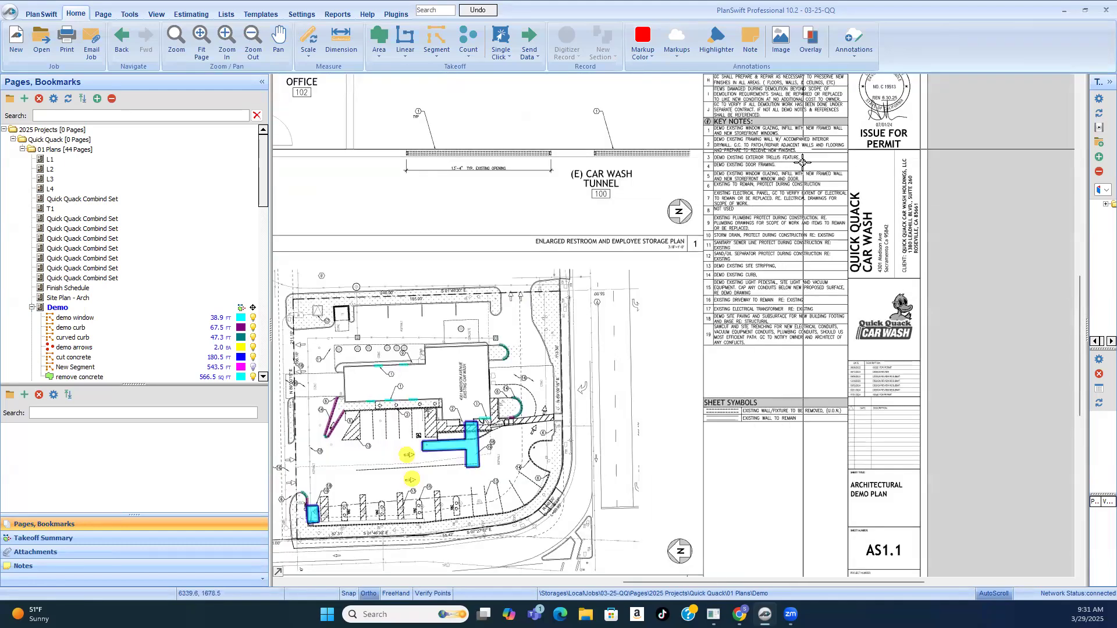
pyautogui.scroll(1, 803, 160)
pyautogui.scroll(-1, 691, 297)
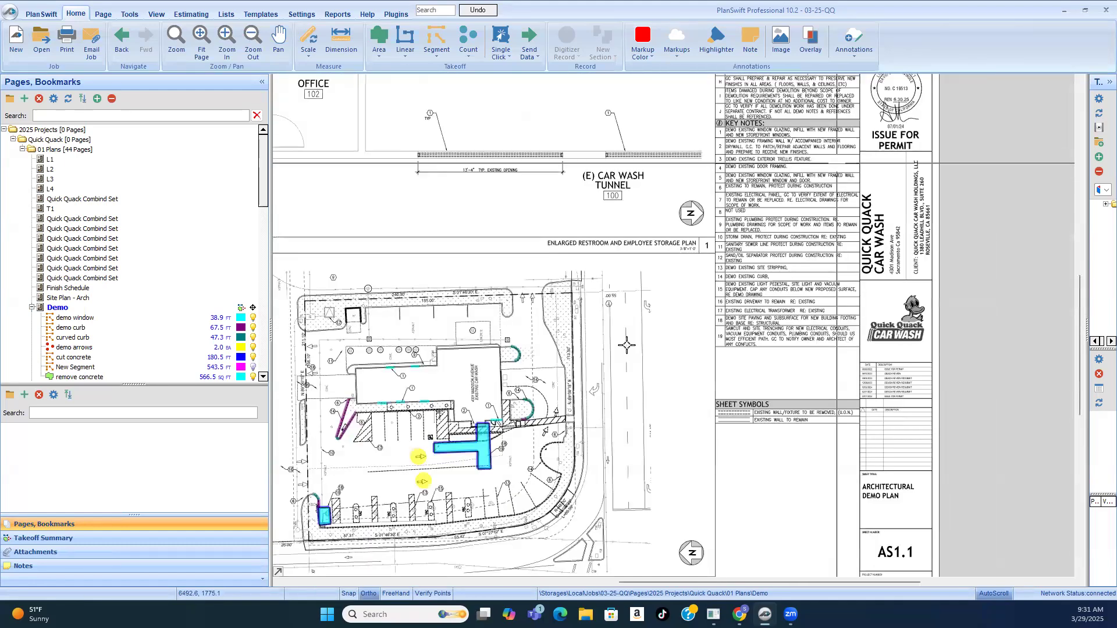
# Step: Read keynote 15 in the key notes list and examine the VAC islands and striped strips its marker points to along the parking row
pyautogui.scroll(-1, 593, 369)
pyautogui.scroll(3, 593, 444)
pyautogui.scroll(1, 643, 402)
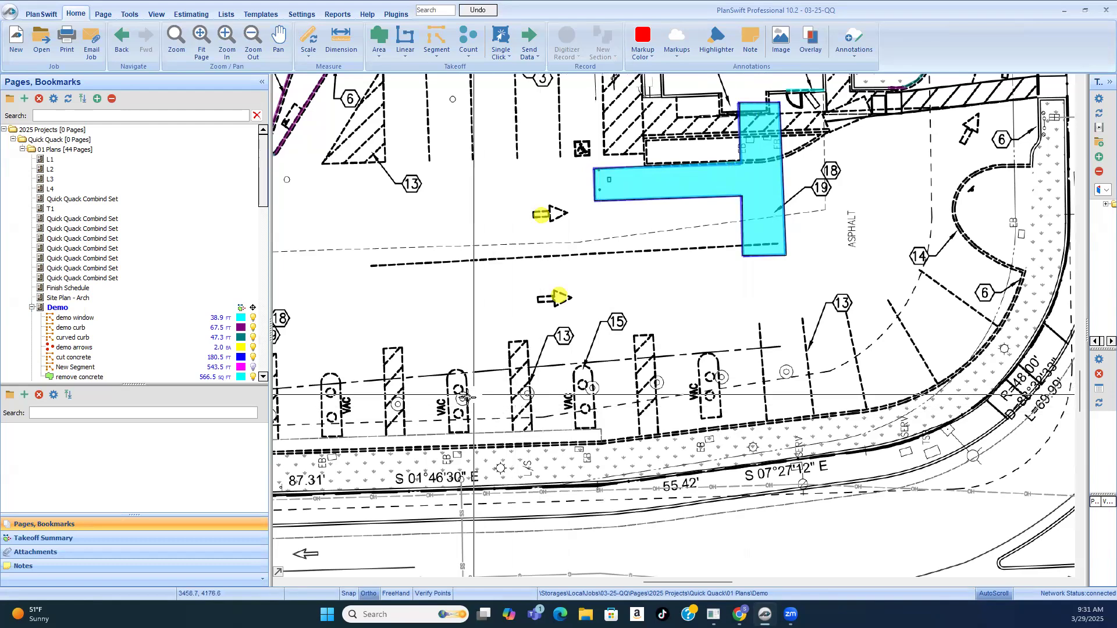
pyautogui.scroll(-3, 556, 370)
pyautogui.scroll(3, 556, 370)
pyautogui.scroll(-4, 698, 232)
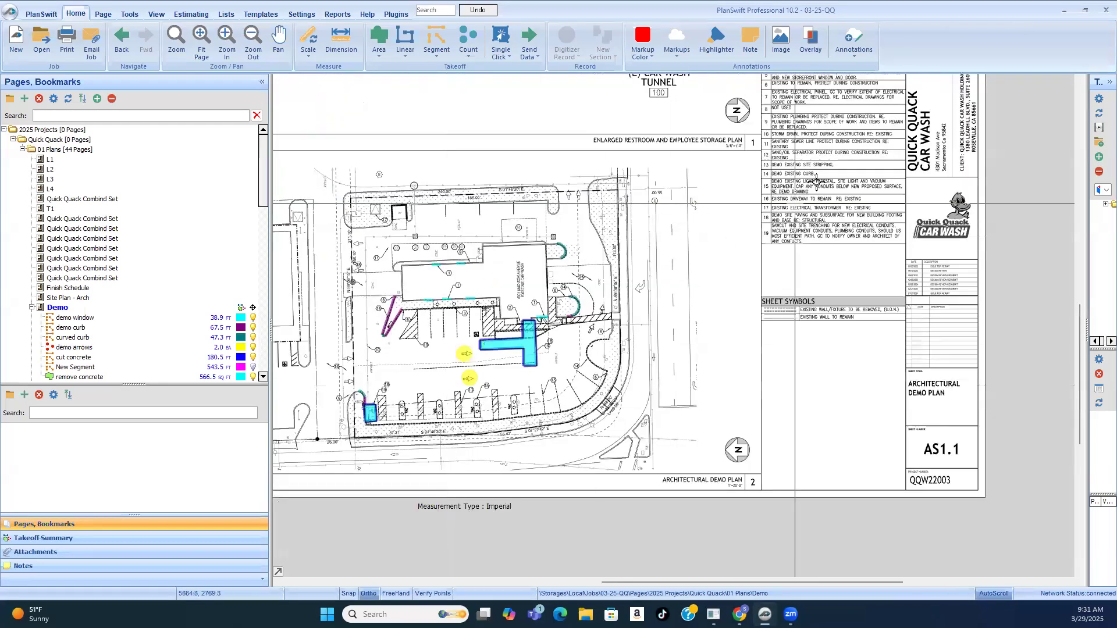
pyautogui.scroll(5, 832, 166)
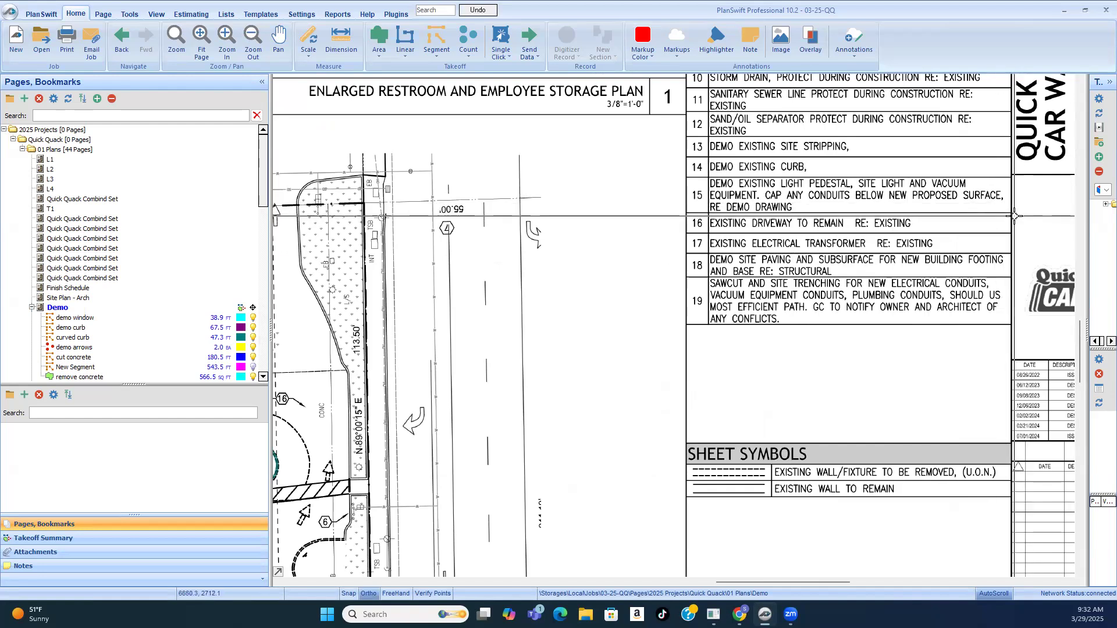
pyautogui.scroll(-2, 1010, 209)
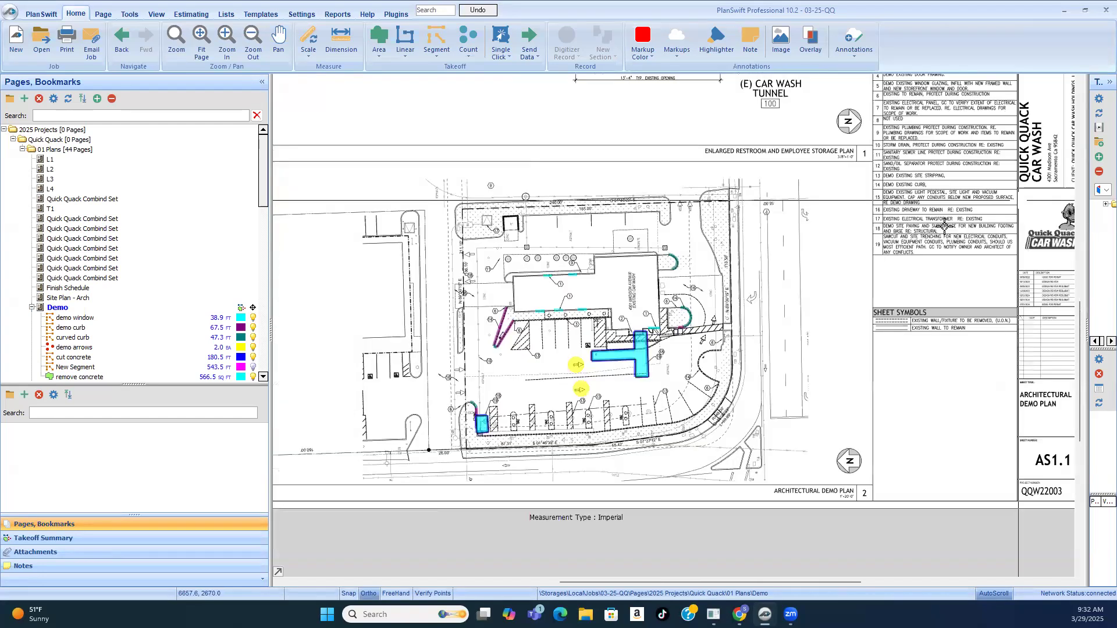
pyautogui.scroll(3, 578, 447)
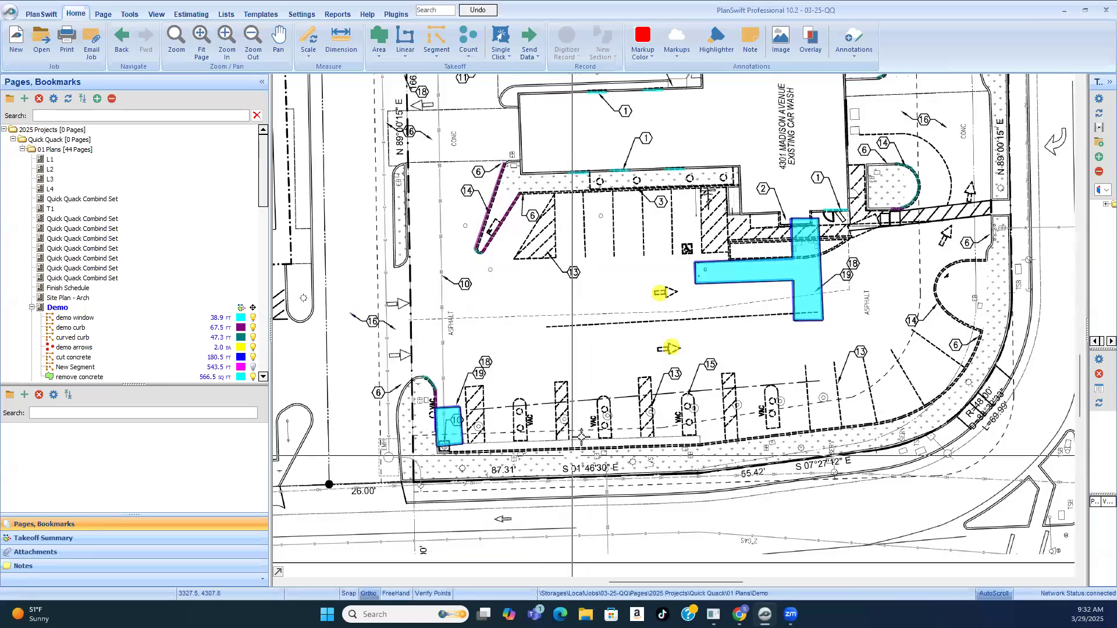
pyautogui.scroll(2, 581, 428)
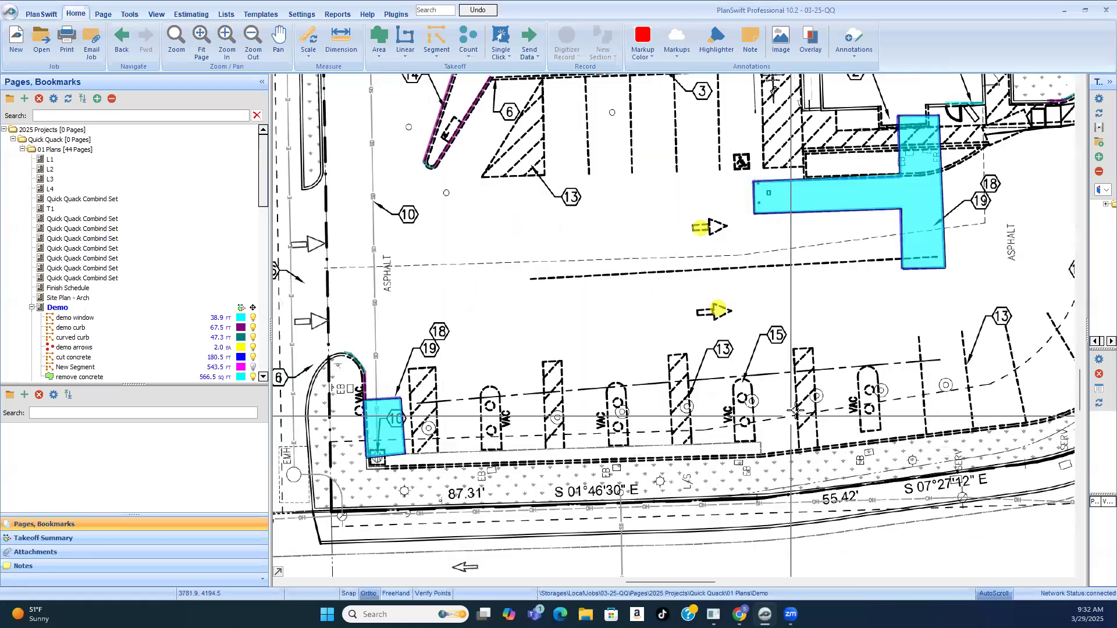
pyautogui.scroll(1, 796, 411)
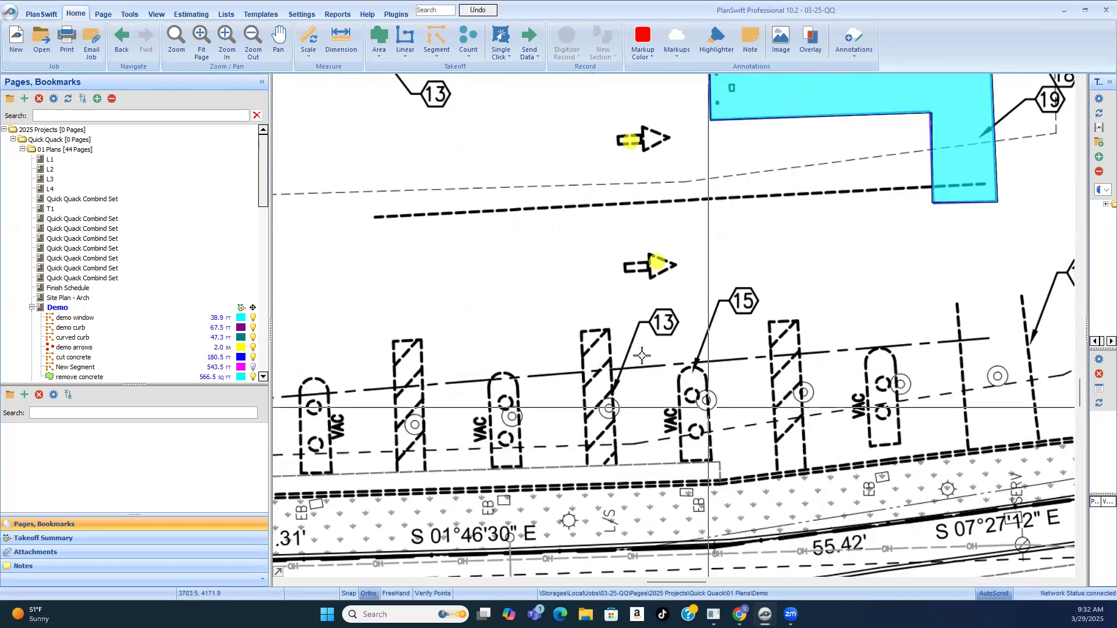
pyautogui.scroll(-2, 768, 350)
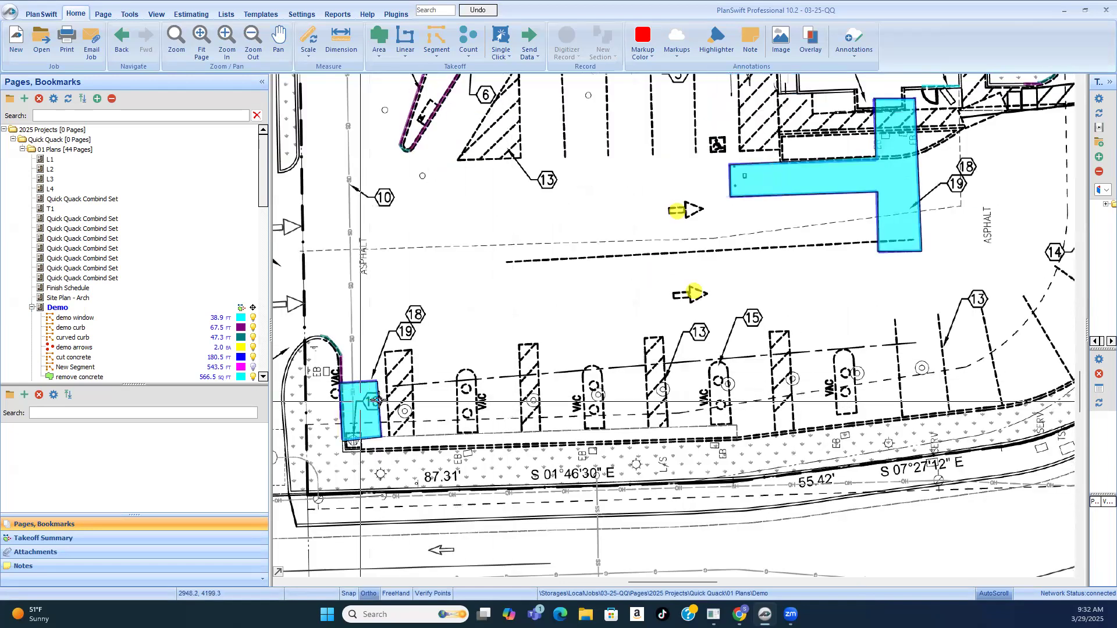
pyautogui.scroll(2, 375, 400)
pyautogui.scroll(-2, 495, 387)
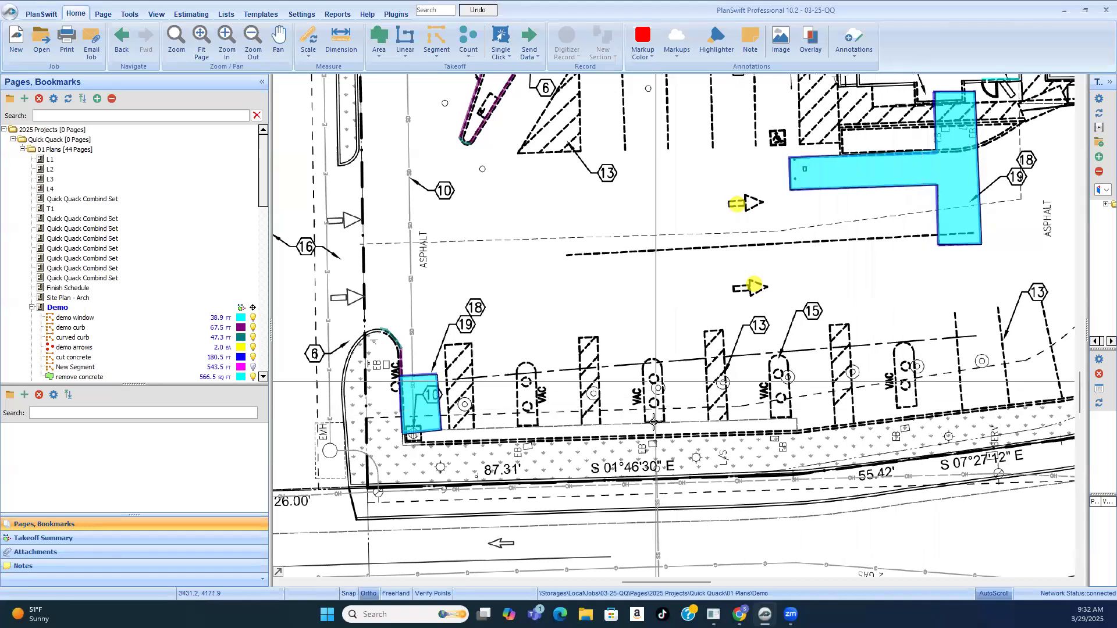
# Step: Create a count takeoff named "demo vac" and mark both dashed circles in each of the four VAC islands
pyautogui.click(467, 42)
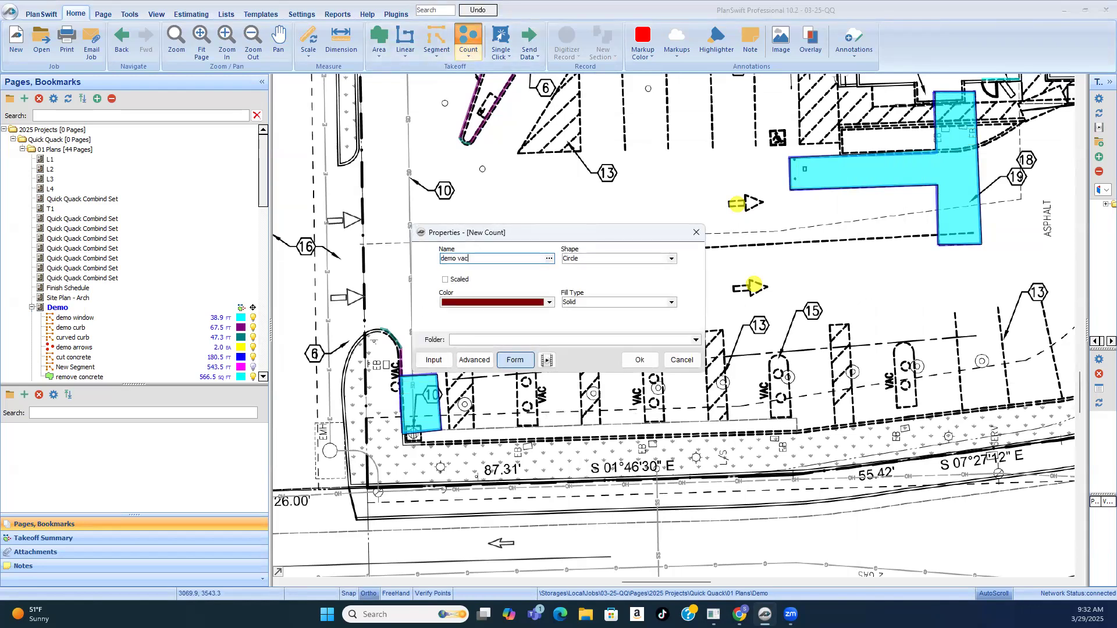
pyautogui.click(651, 360)
pyautogui.scroll(-2, 526, 338)
pyautogui.click(525, 311)
pyautogui.click(524, 338)
pyautogui.click(656, 309)
pyautogui.click(653, 333)
pyautogui.click(781, 301)
pyautogui.click(778, 329)
pyautogui.click(906, 291)
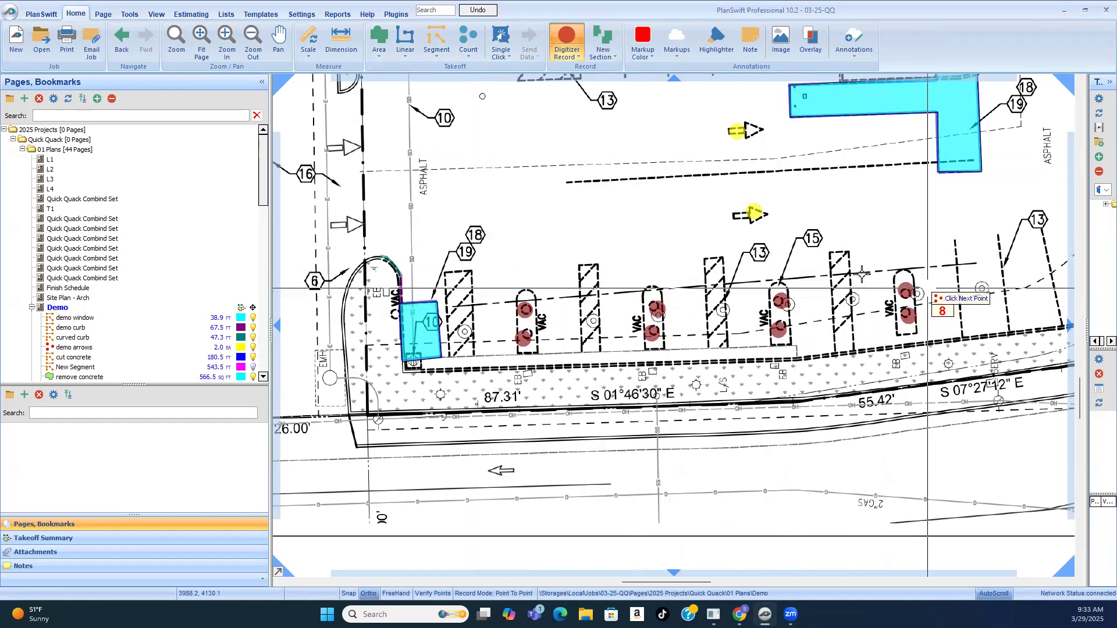
# Step: Examine the double-circle symbols beside the VAC islands and in the neighbouring stalls, comparing them with the marked dashed circles
pyautogui.scroll(-2, 599, 253)
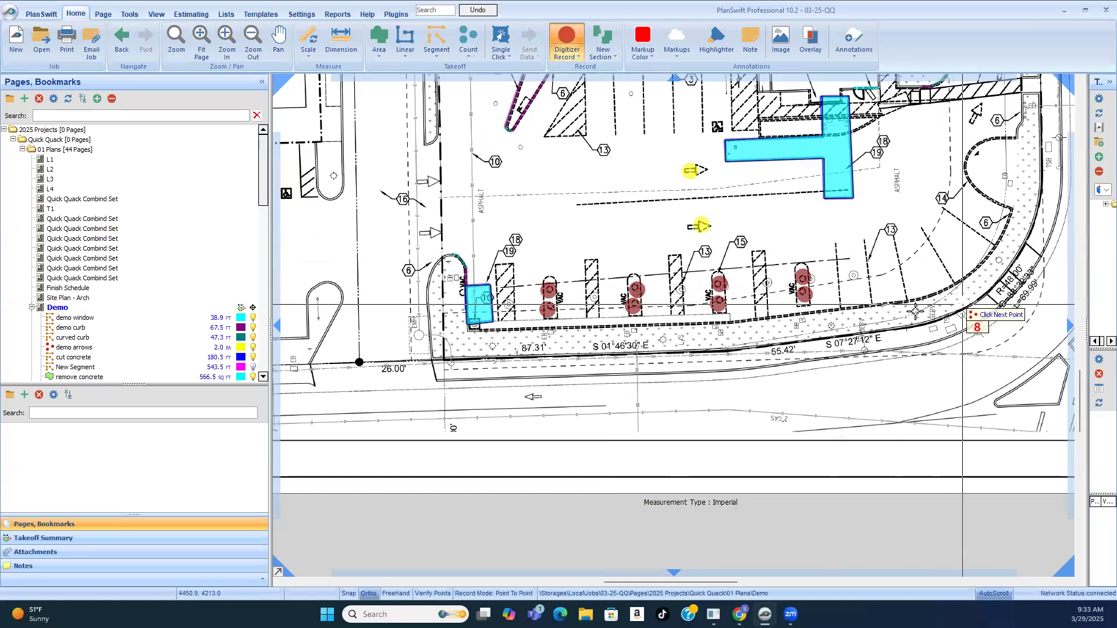
pyautogui.scroll(3, 821, 300)
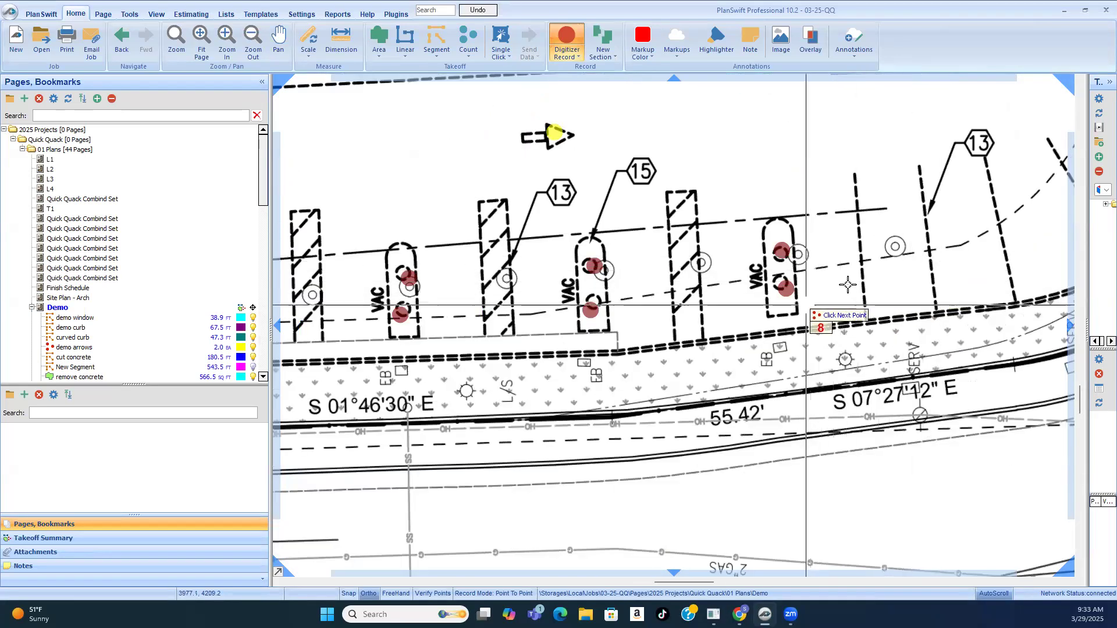
pyautogui.scroll(-1, 838, 287)
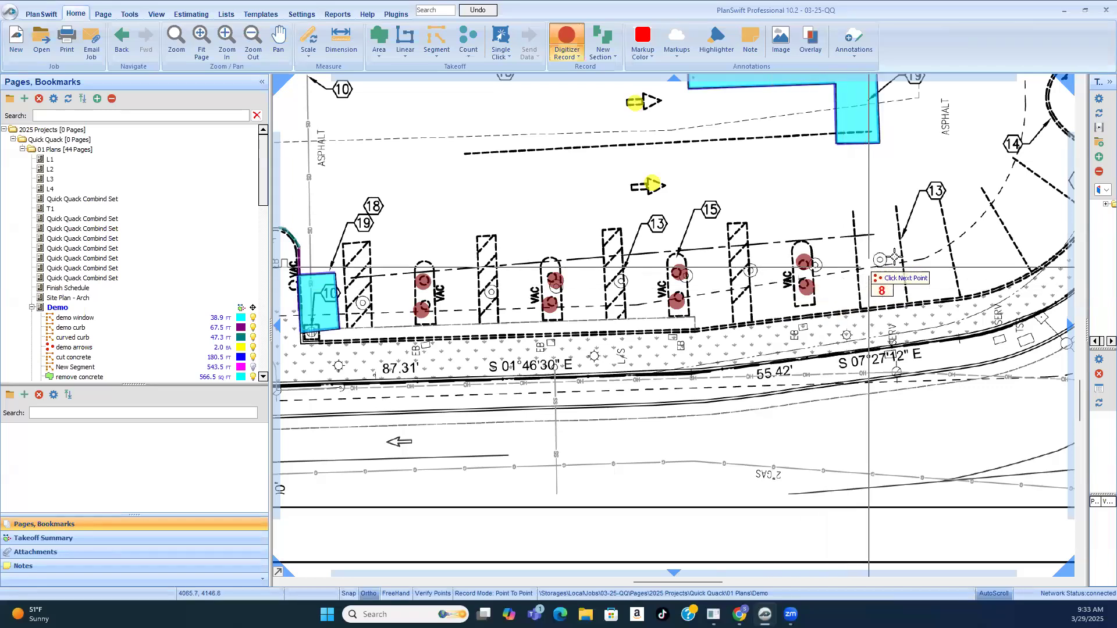
pyautogui.scroll(3, 884, 259)
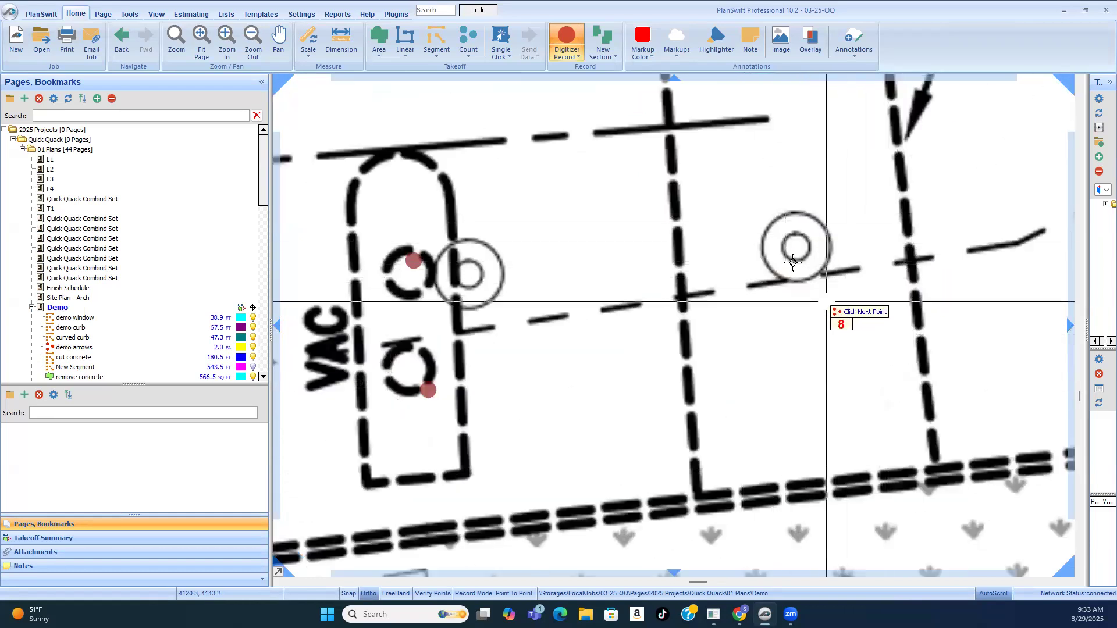
pyautogui.scroll(-3, 791, 265)
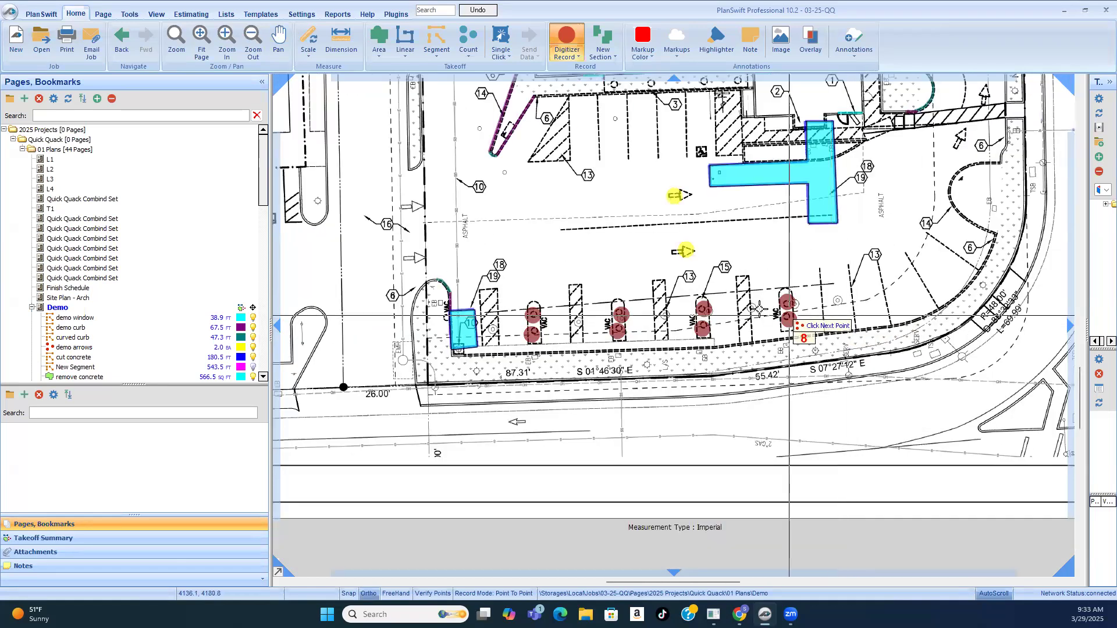
pyautogui.scroll(2, 479, 318)
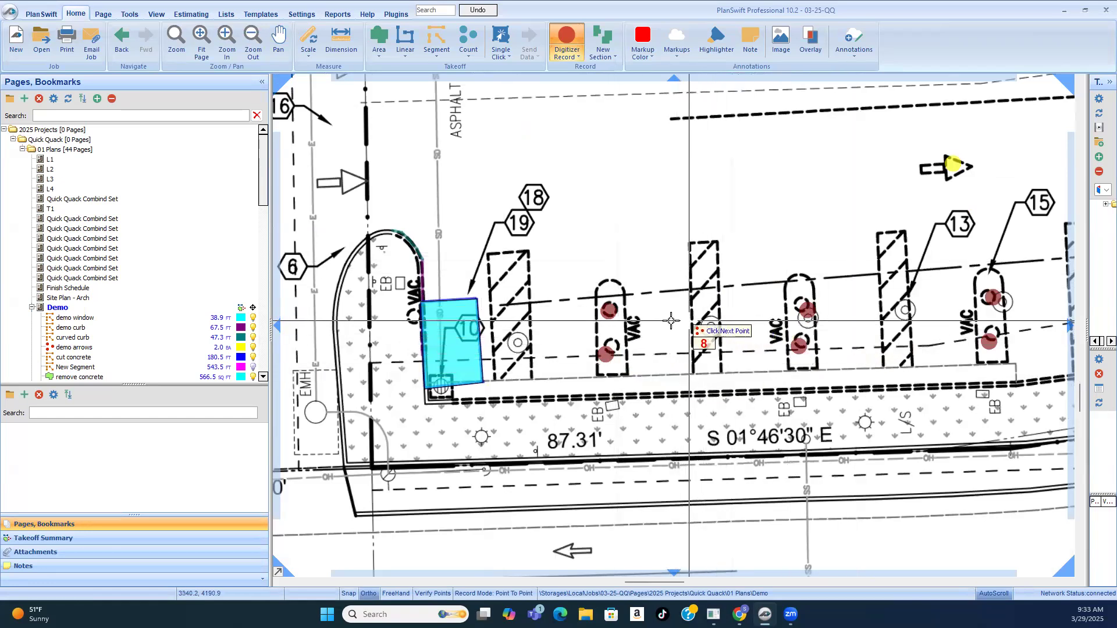
pyautogui.scroll(-1, 654, 326)
pyautogui.scroll(1, 924, 324)
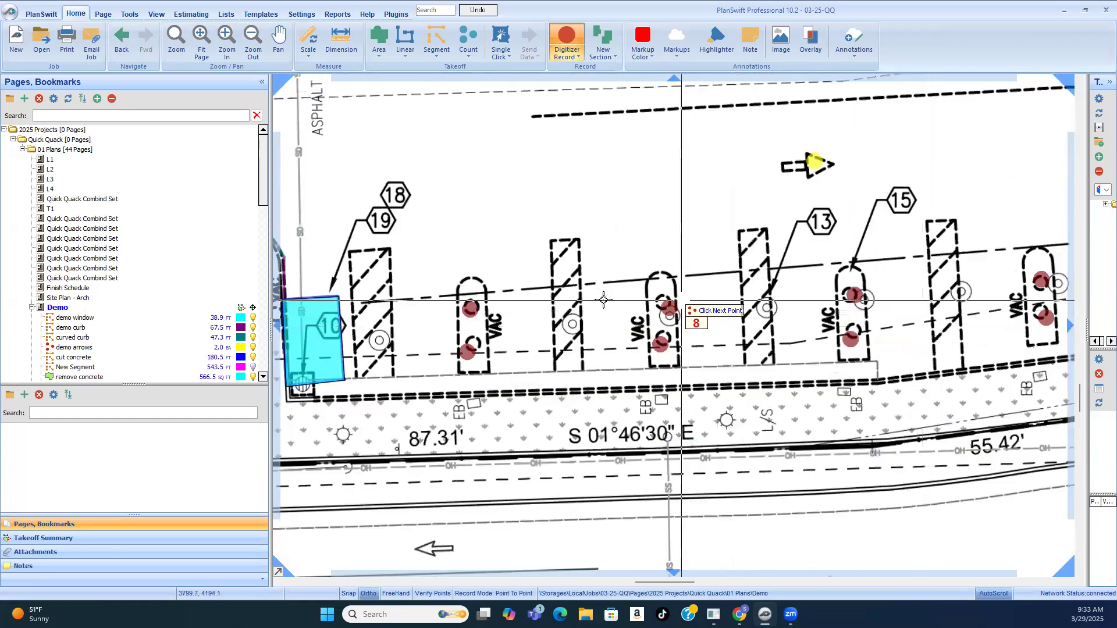
# Step: Reread keynote 15 on light pedestals, site lights and vacuum equipment, and compare it with the marked VAC islands
pyautogui.scroll(-3, 582, 317)
pyautogui.scroll(2, 972, 111)
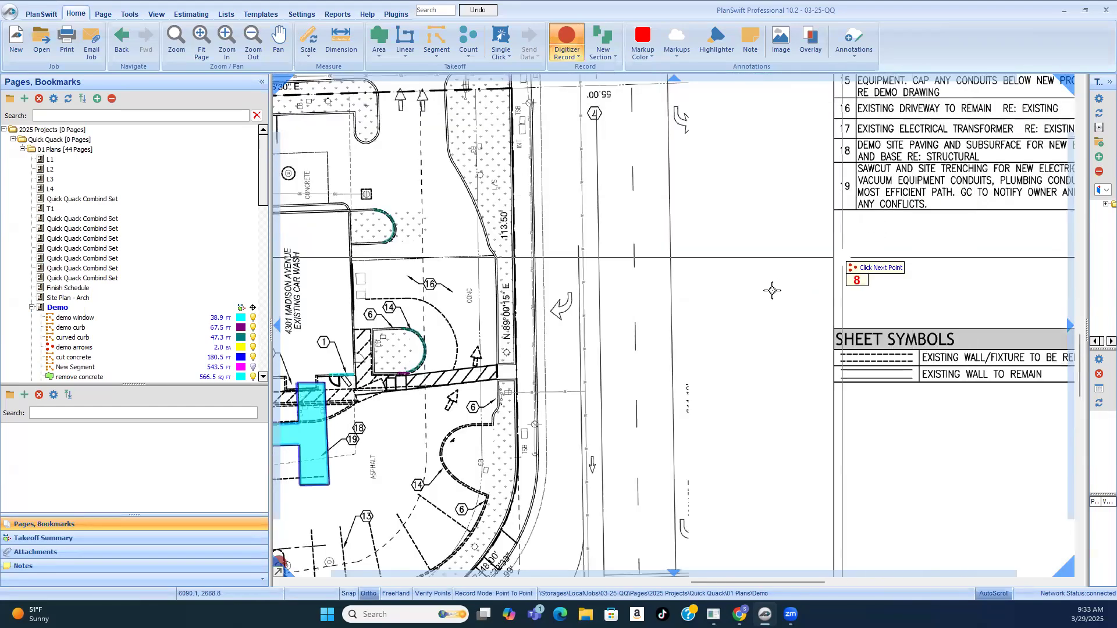
pyautogui.scroll(-4, 779, 285)
pyautogui.scroll(4, 864, 171)
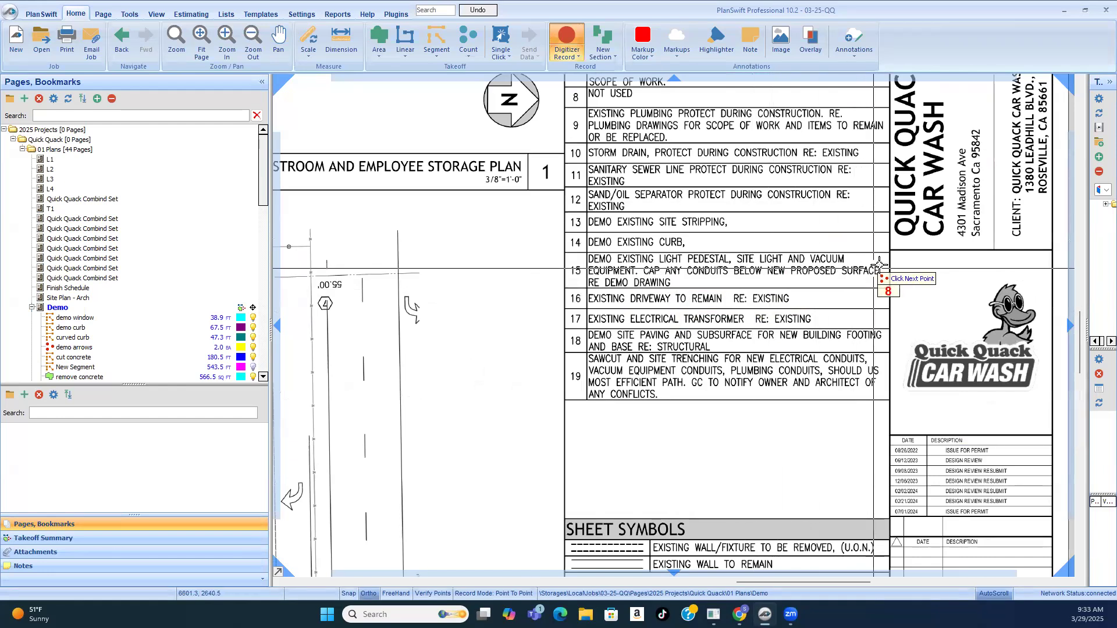
pyautogui.scroll(-3, 881, 279)
pyautogui.scroll(-1, 805, 306)
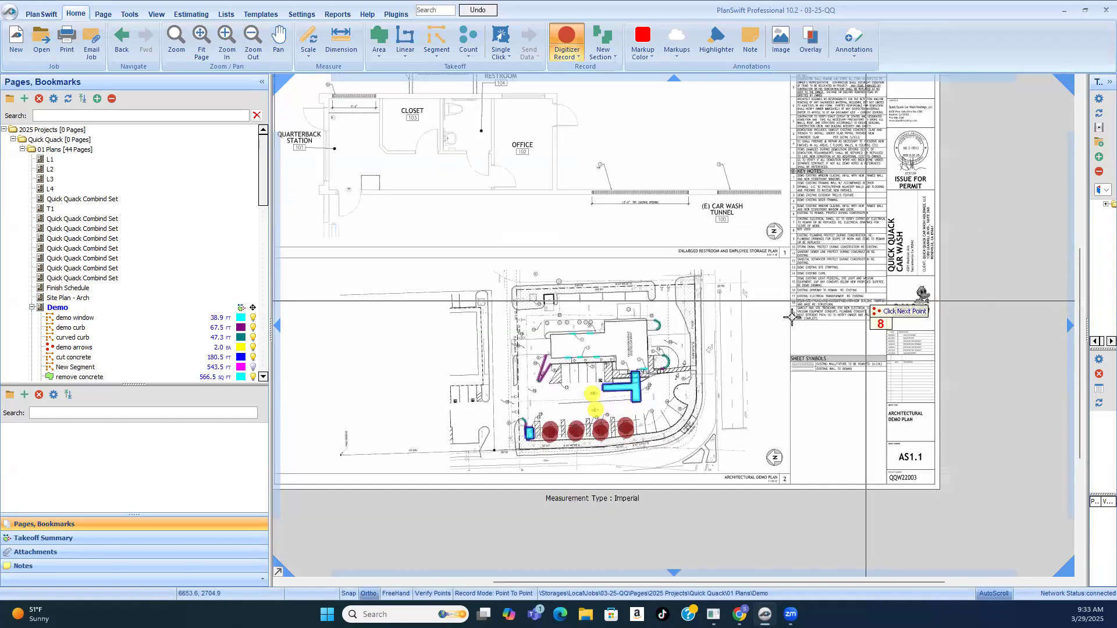
pyautogui.scroll(3, 593, 399)
pyautogui.scroll(2, 643, 488)
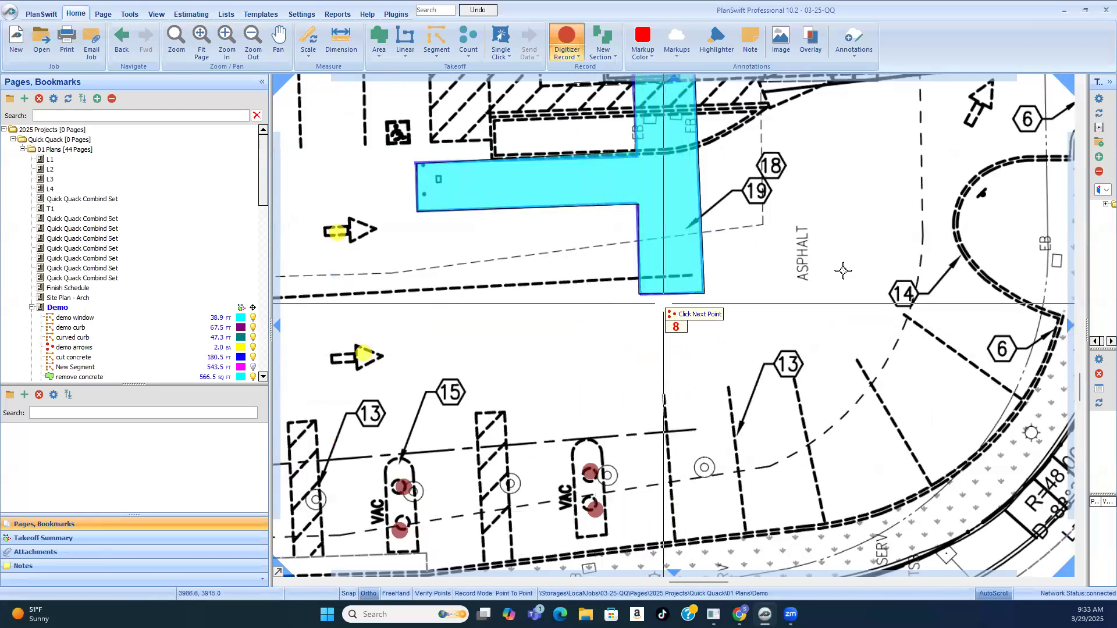
pyautogui.scroll(-1, 861, 273)
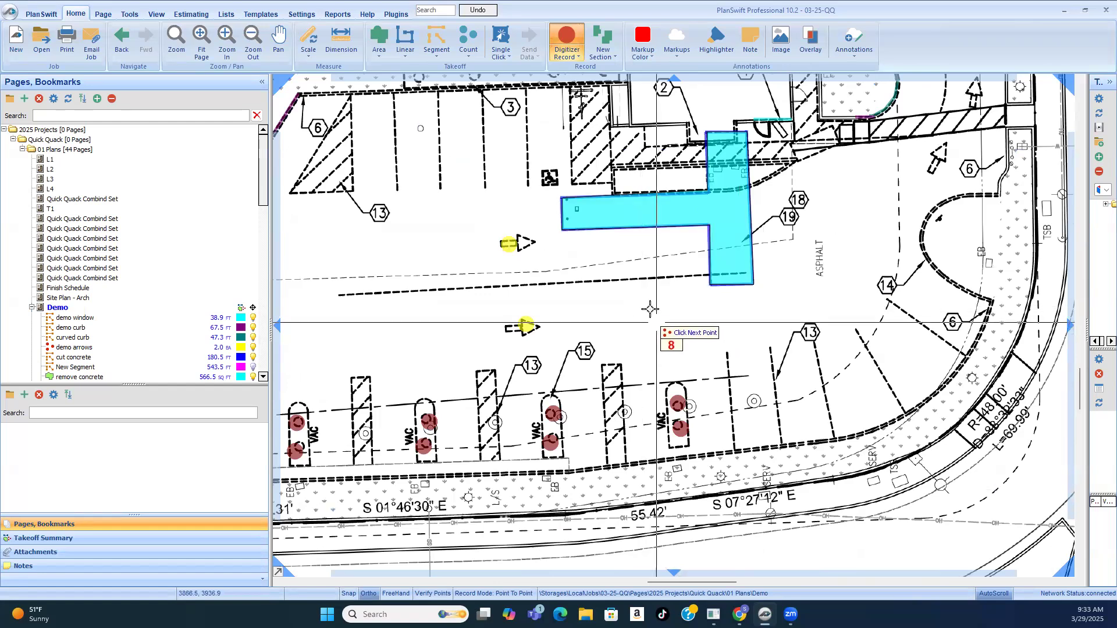
# Step: End the demo vac count and delete its lower marker in each of the four VAC islands
pyautogui.rightClick(639, 294)
pyautogui.click(662, 317)
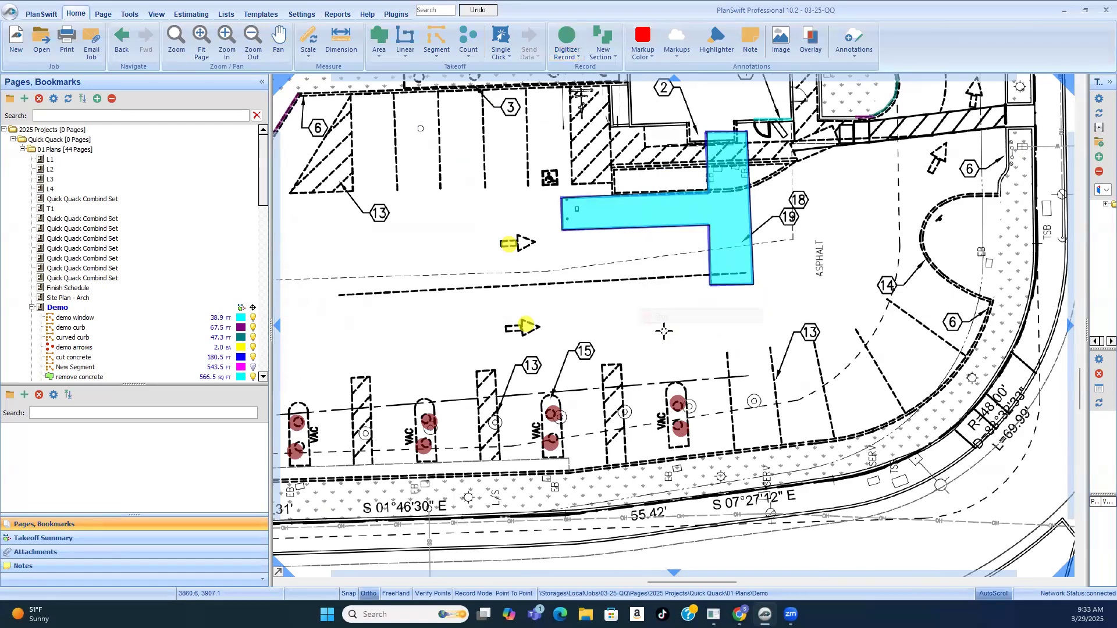
pyautogui.scroll(1, 553, 442)
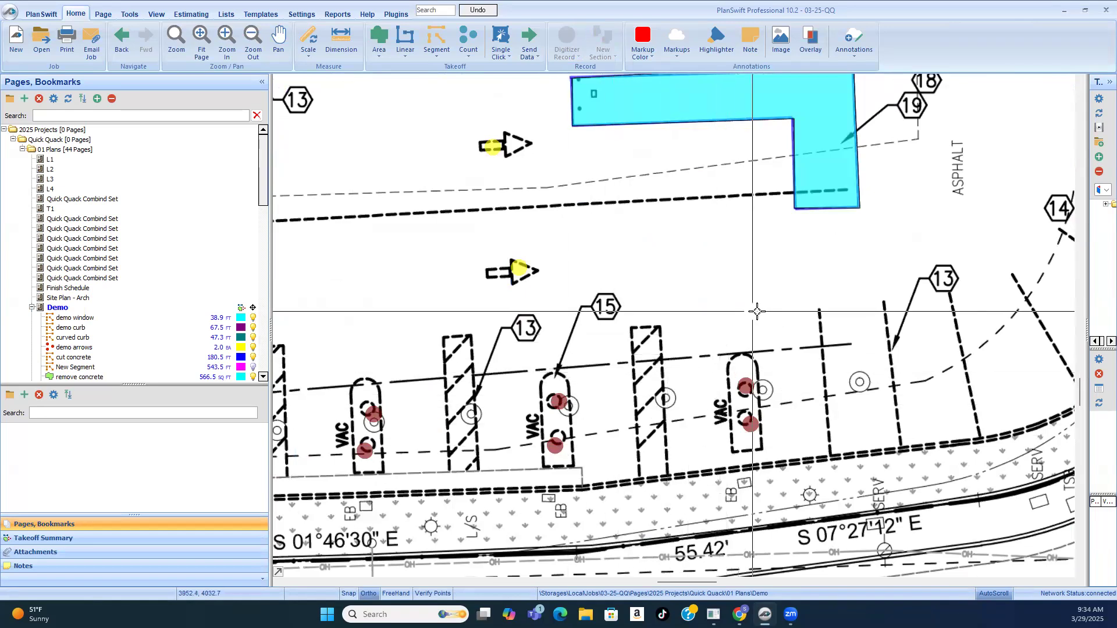
pyautogui.scroll(-2, 780, 348)
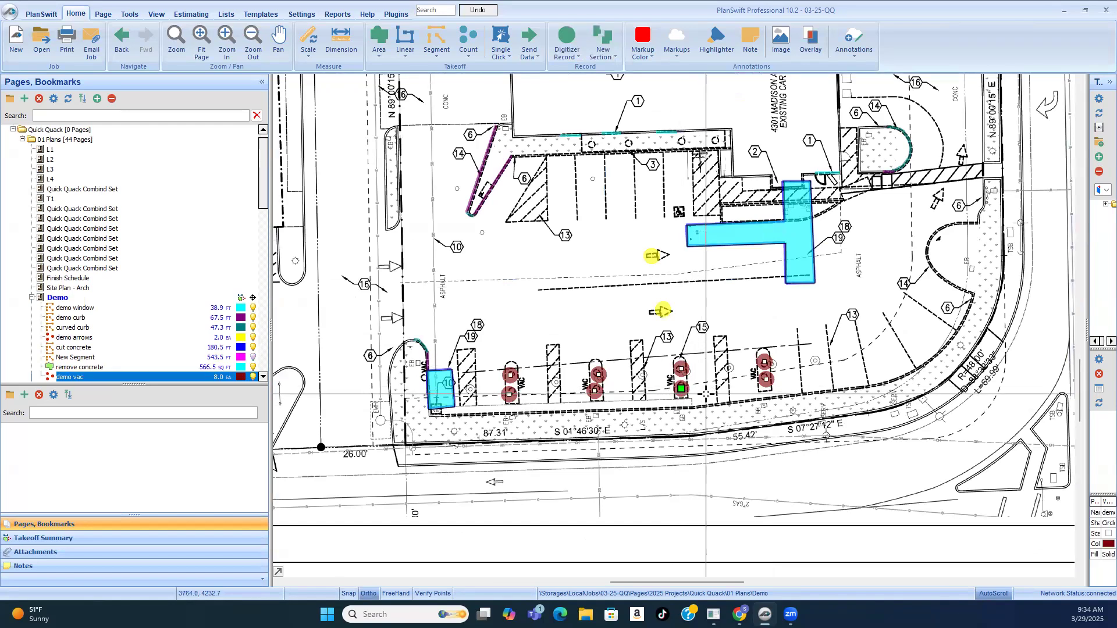
pyautogui.press('Delete')
pyautogui.click(766, 381)
pyautogui.press('Delete')
pyautogui.click(595, 391)
pyautogui.press('Delete')
pyautogui.click(510, 394)
pyautogui.press('Delete')
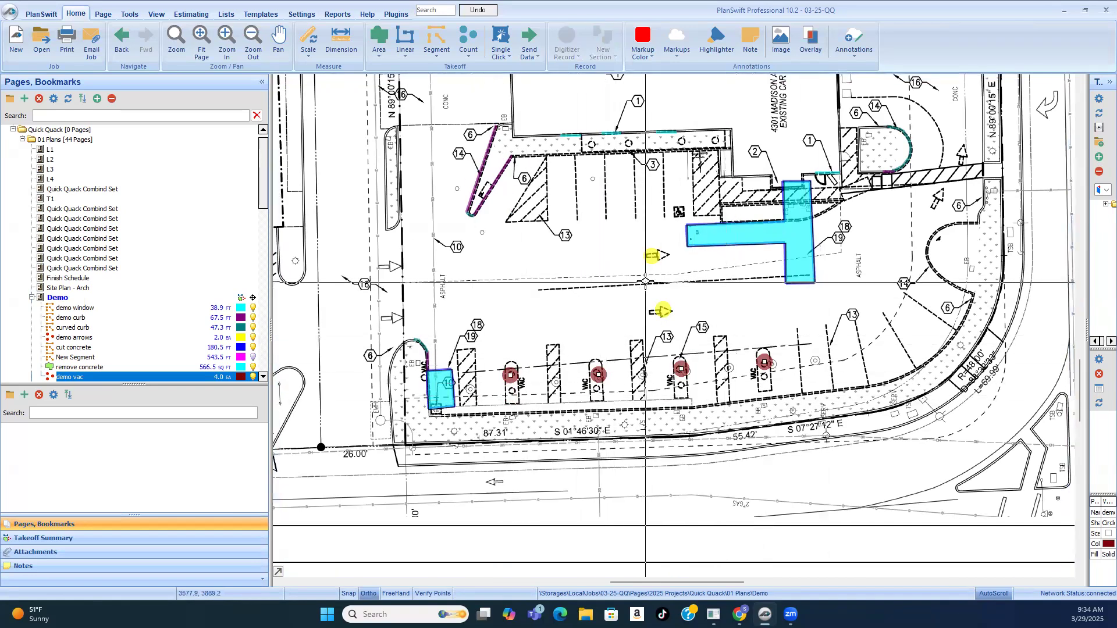
pyautogui.click(597, 296)
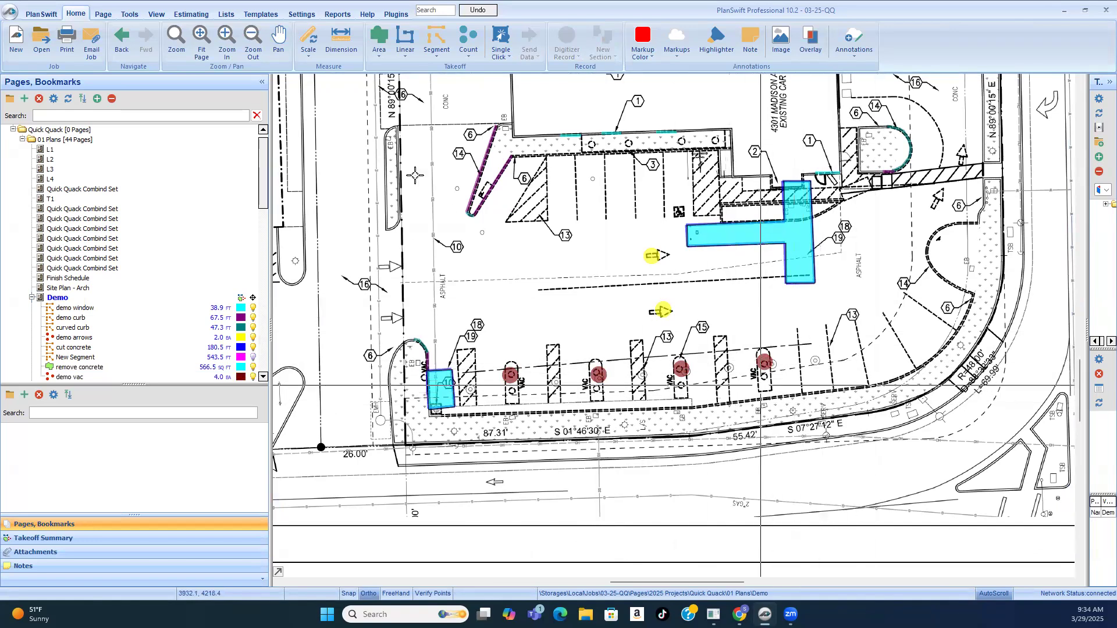
# Step: Create a count takeoff named "demo light" and mark the lower dashed circle in each of the four VAC islands
pyautogui.click(480, 36)
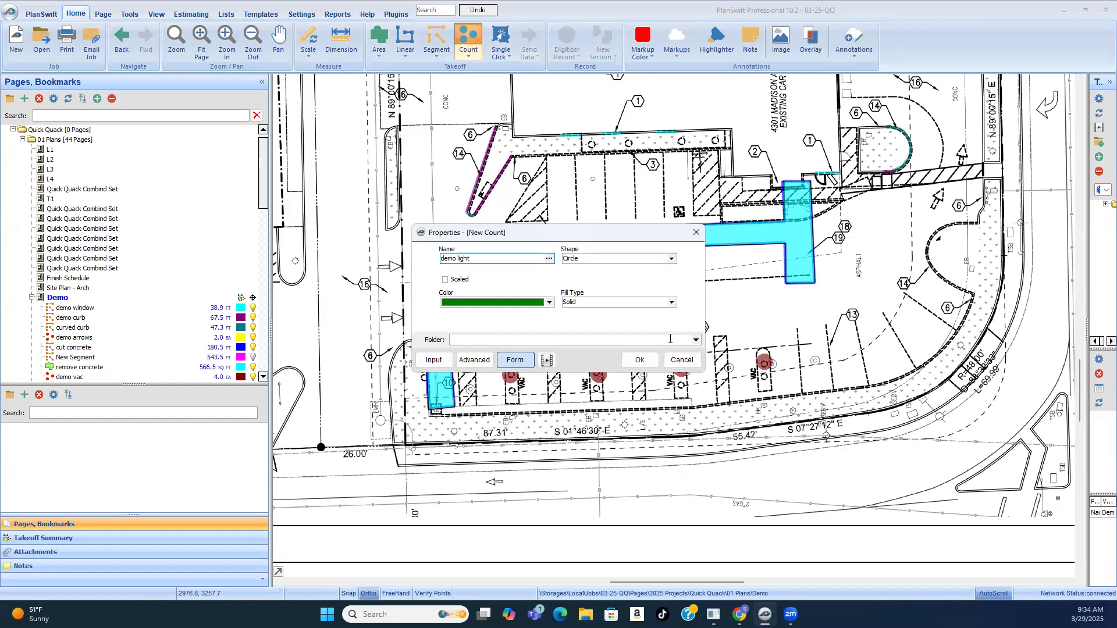
pyautogui.click(639, 361)
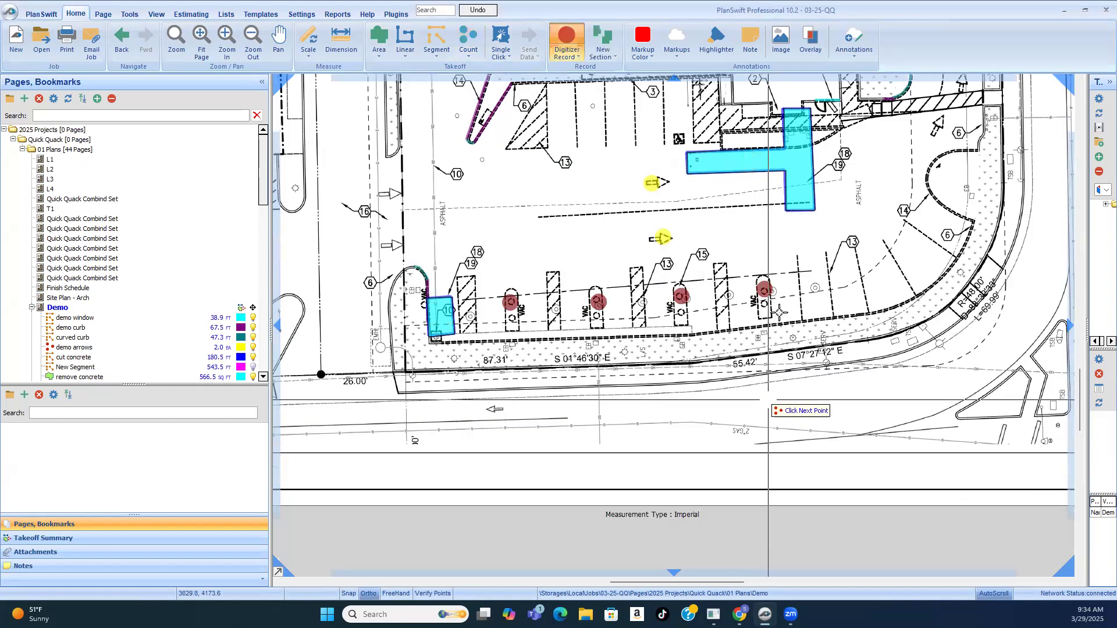
pyautogui.click(764, 304)
pyautogui.click(682, 308)
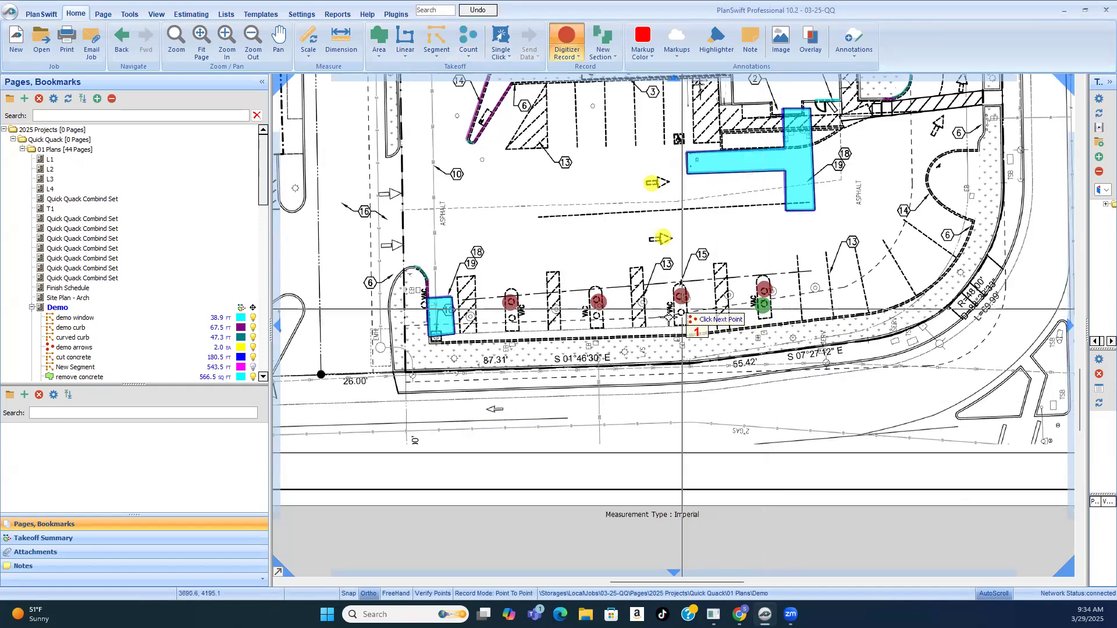
pyautogui.click(597, 316)
pyautogui.click(511, 319)
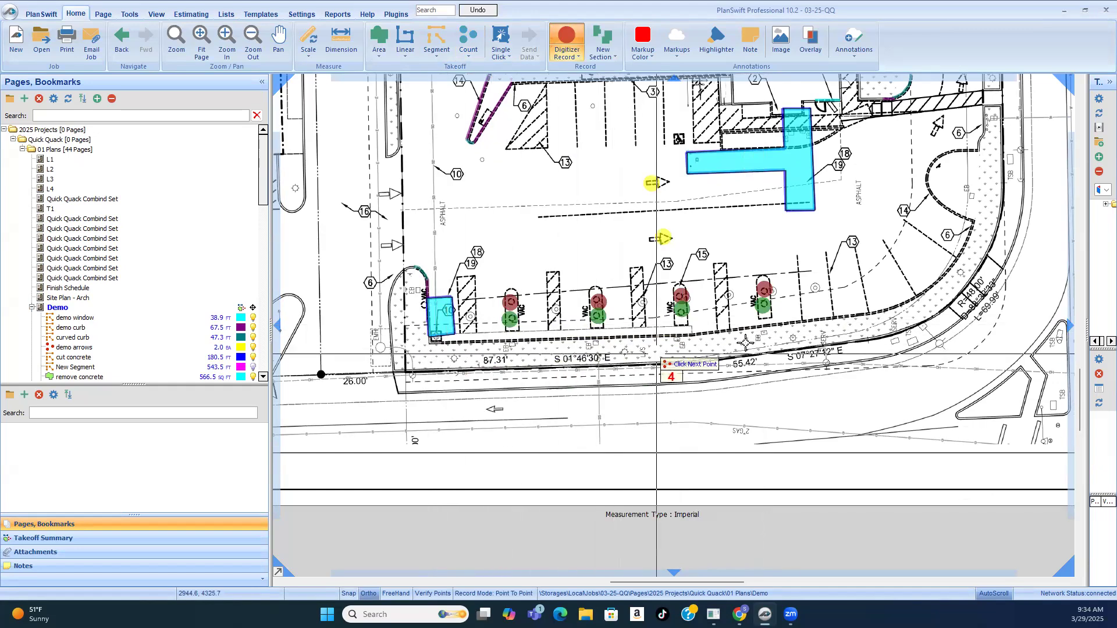
# Step: End the demo light count and create an area takeoff named "demo raised concrete - foundation"
pyautogui.rightClick(853, 244)
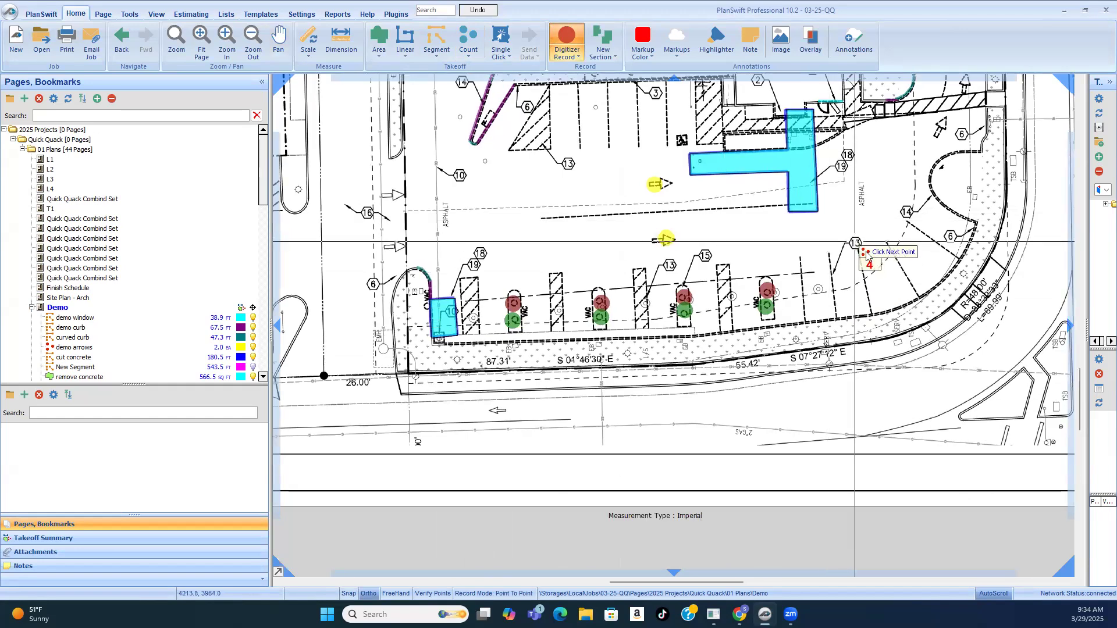
pyautogui.click(879, 266)
pyautogui.scroll(5, 489, 305)
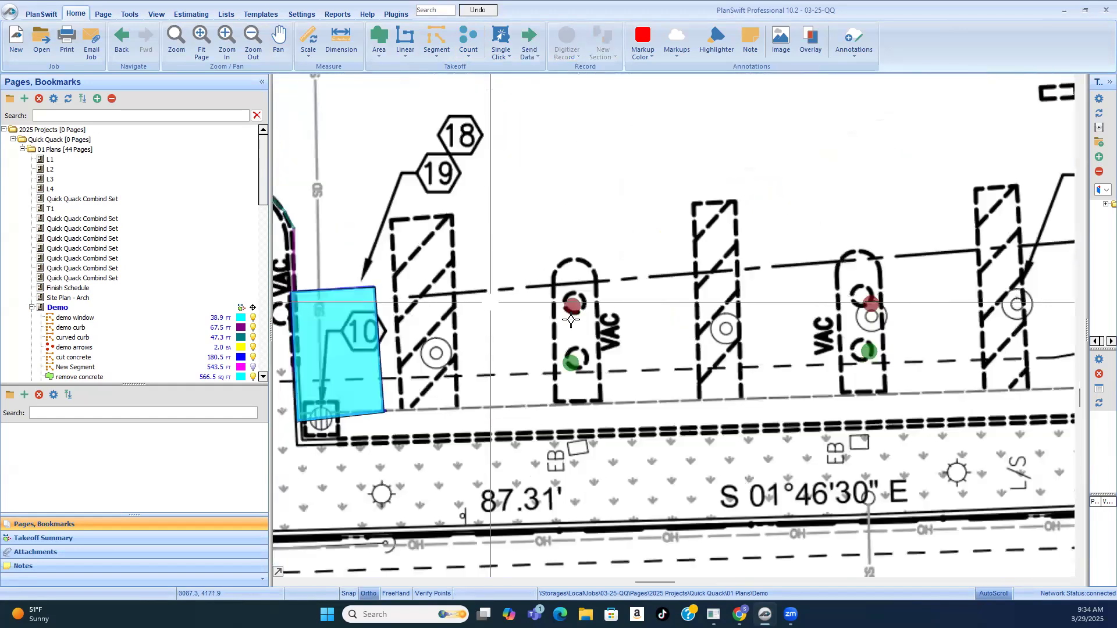
pyautogui.click(379, 43)
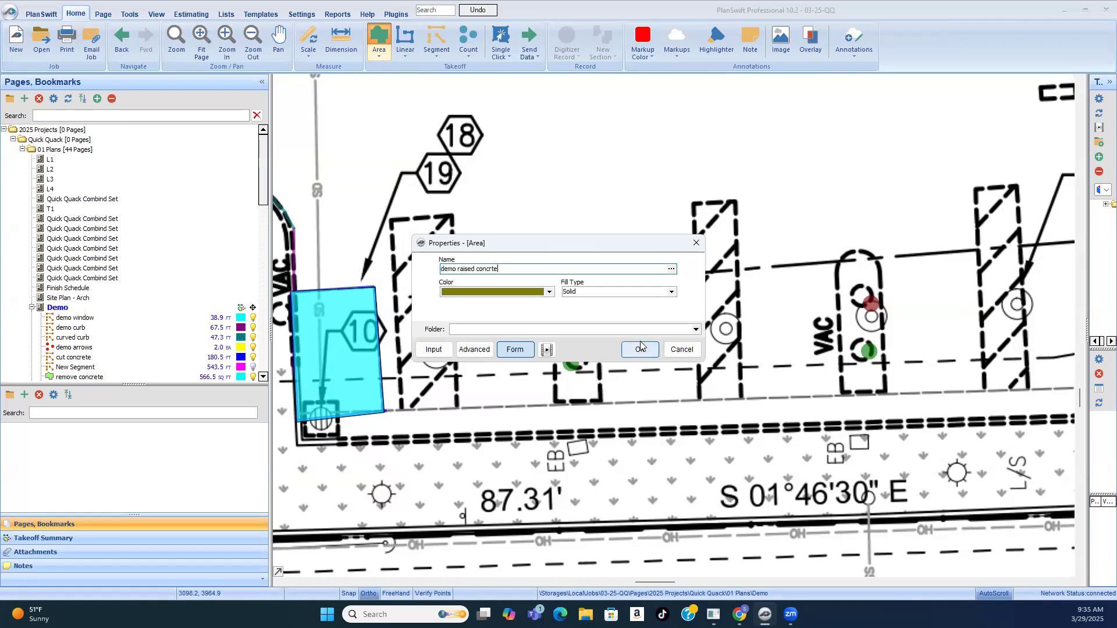
pyautogui.press('BackSpace')
pyautogui.press('BackSpace')
pyautogui.write('e')
pyautogui.click(637, 350)
# Step: Outline the first marked VAC island, beside the small concrete removal area, as a rectangular section and stop recording
pyautogui.scroll(-1, 582, 262)
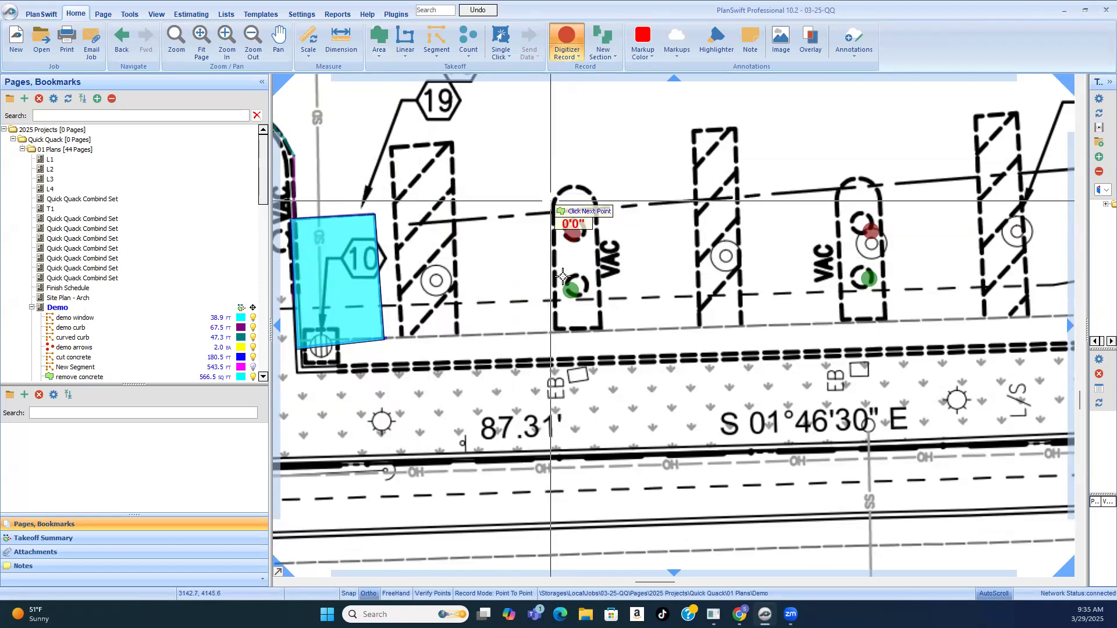
pyautogui.click(553, 331)
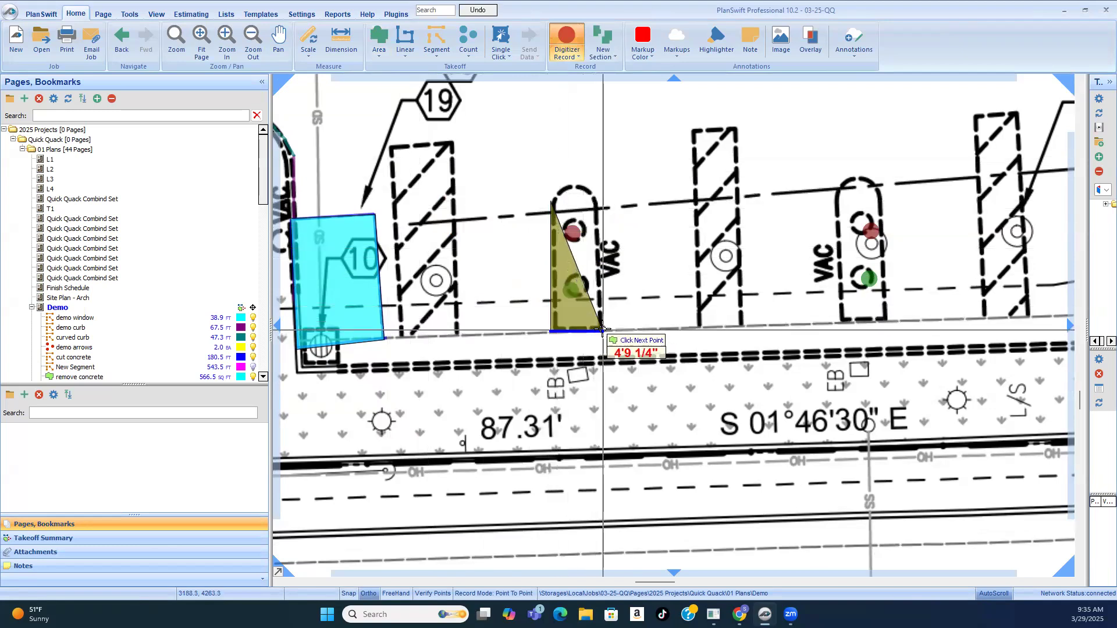
pyautogui.click(599, 330)
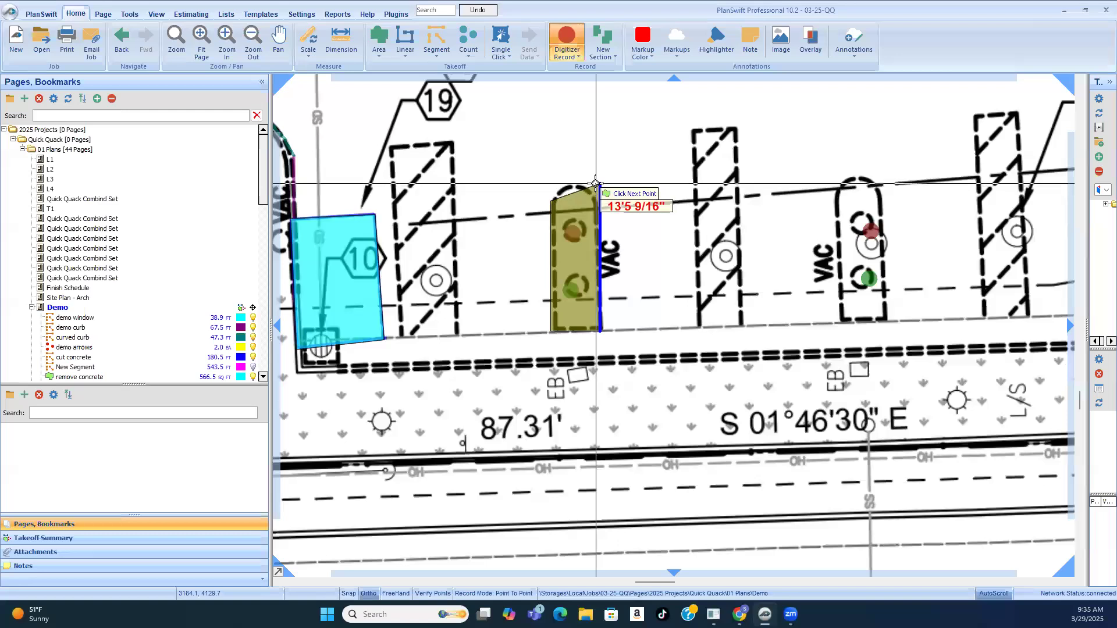
pyautogui.click(577, 184)
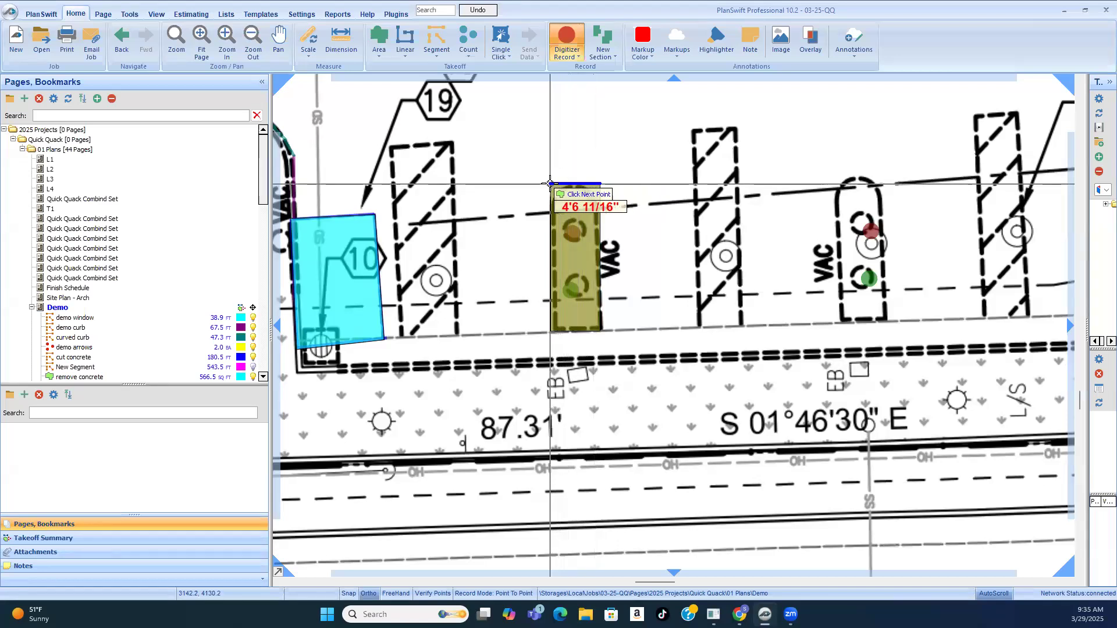
pyautogui.rightClick(549, 183)
pyautogui.click(582, 206)
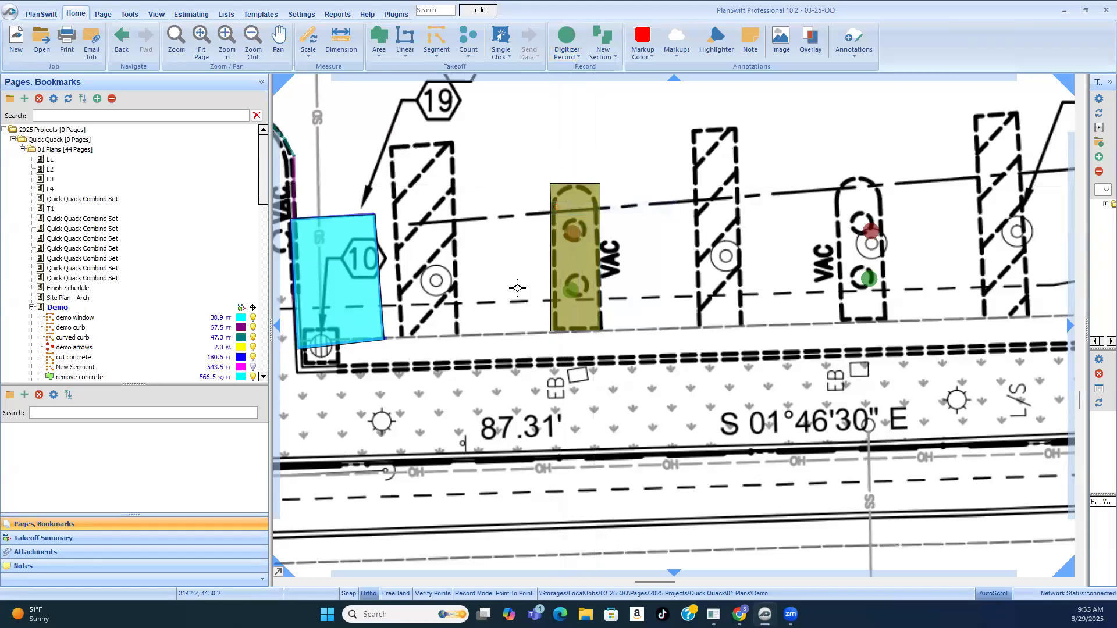
# Step: Resume the raised concrete foundation takeoff and outline the second VAC island as a rectangle, ending the recording
pyautogui.scroll(-2, 522, 283)
pyautogui.click(543, 273)
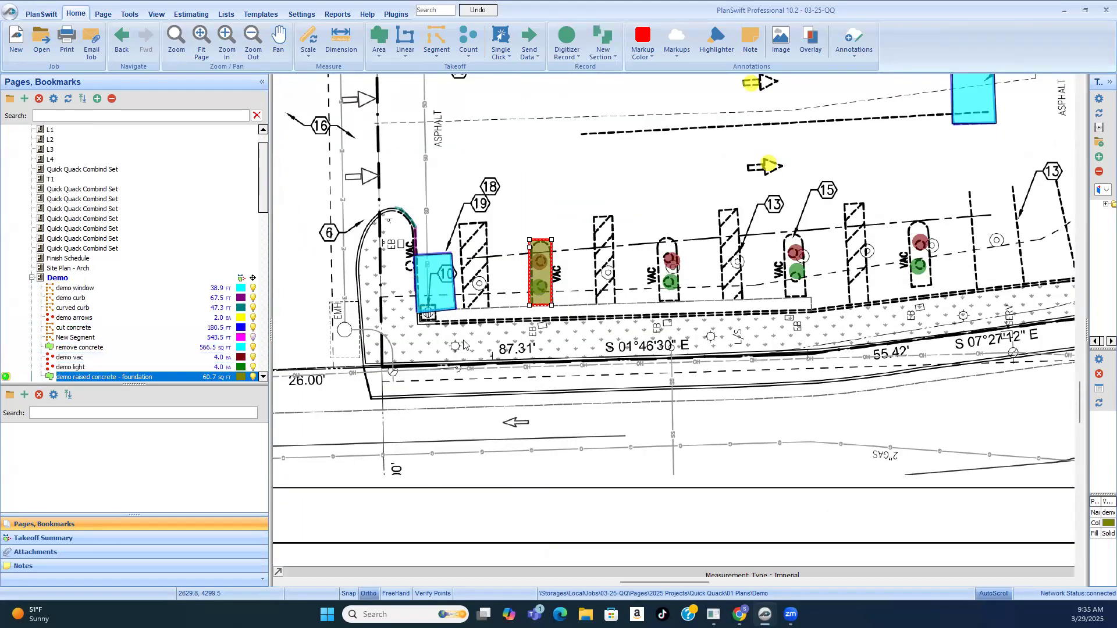
pyautogui.press('F2')
pyautogui.scroll(3, 668, 243)
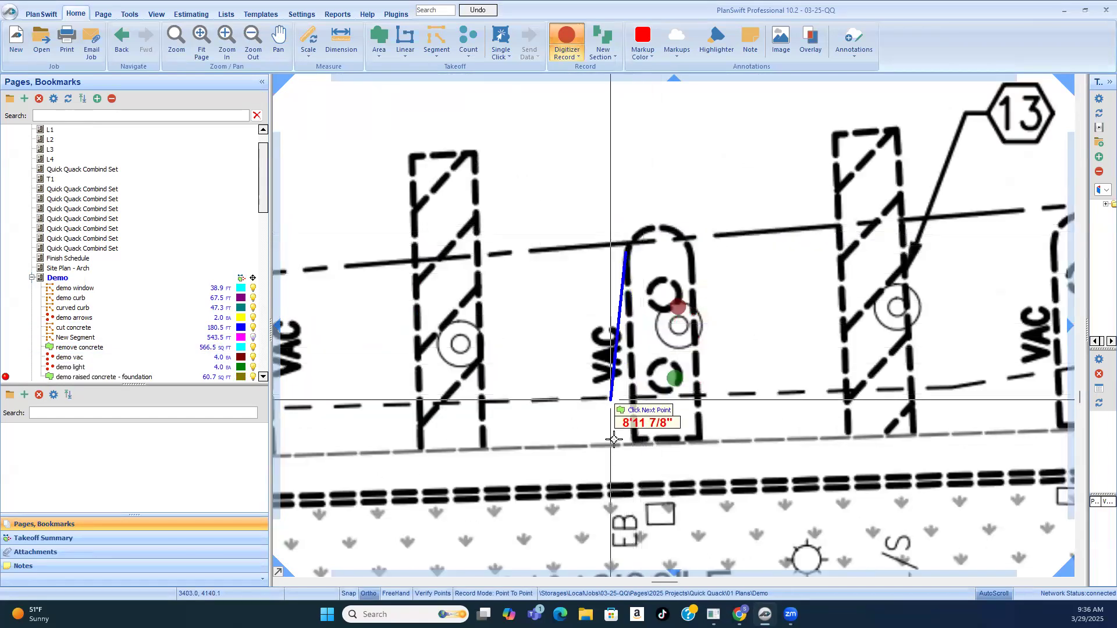
pyautogui.click(629, 443)
pyautogui.click(704, 444)
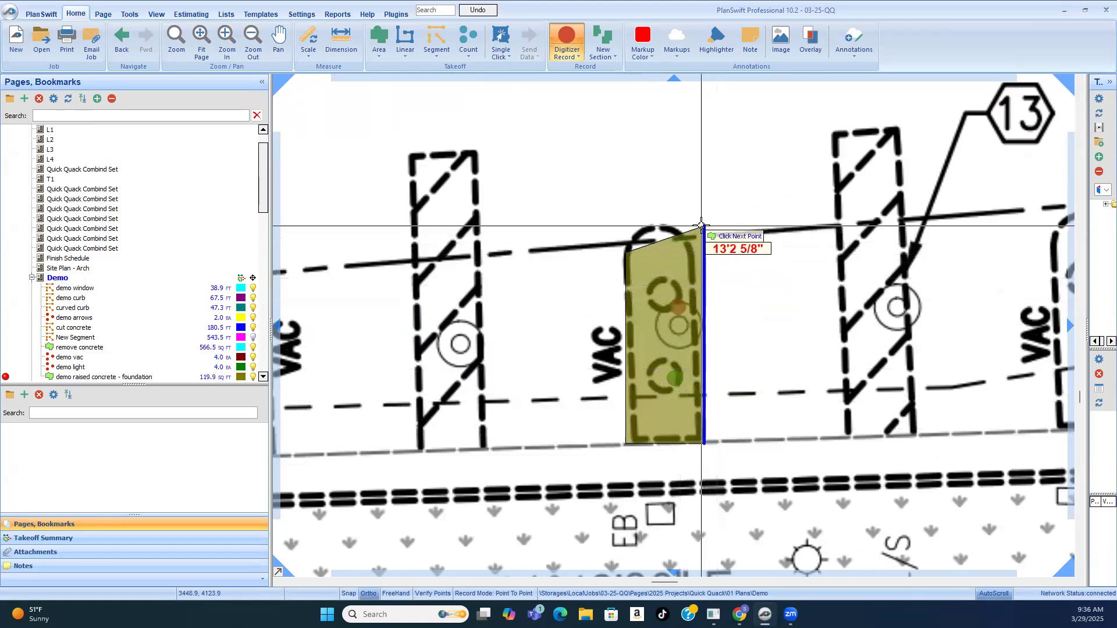
pyautogui.click(625, 227)
pyautogui.click(621, 227)
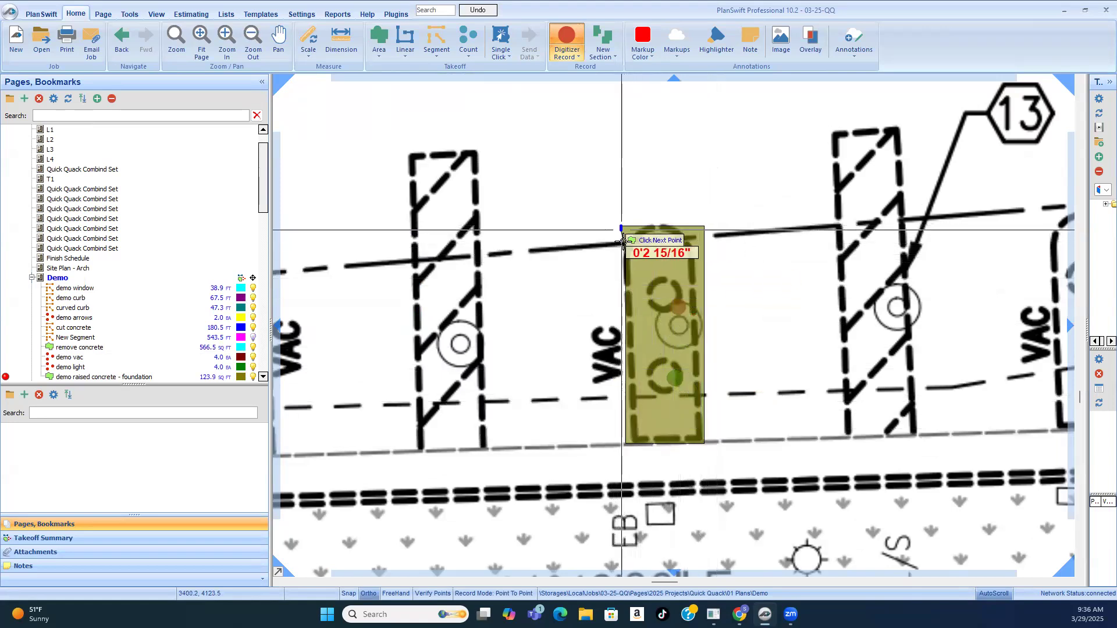
pyautogui.rightClick(626, 259)
pyautogui.click(635, 285)
# Step: Resume the raised concrete foundation takeoff, outline the third VAC island at keynote 15, and begin a new section
pyautogui.scroll(-4, 609, 289)
pyautogui.scroll(2, 721, 308)
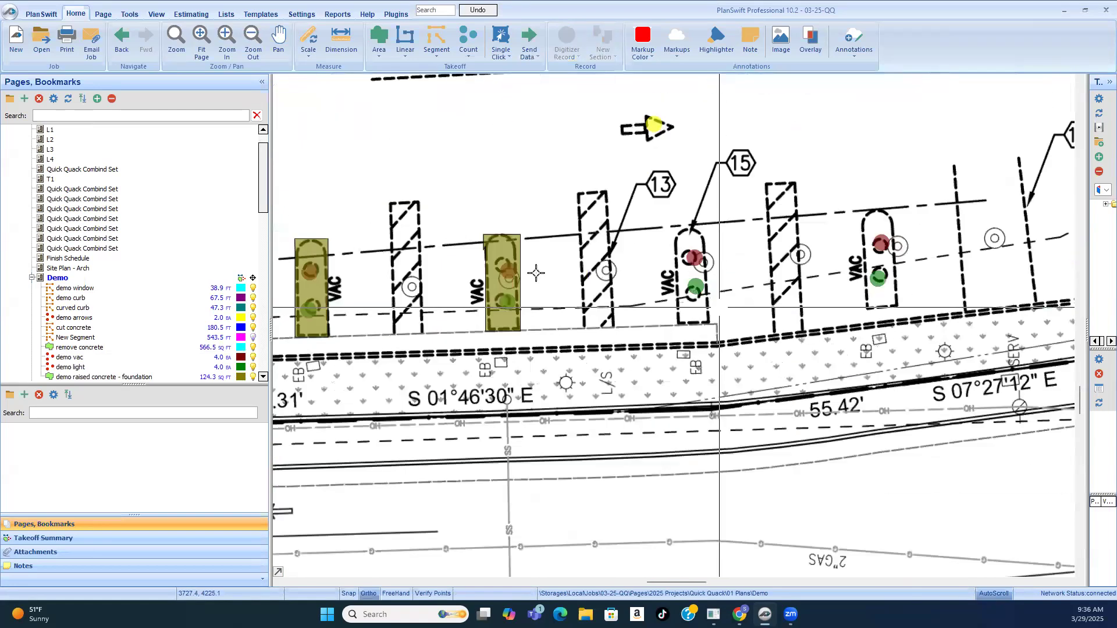
pyautogui.click(507, 255)
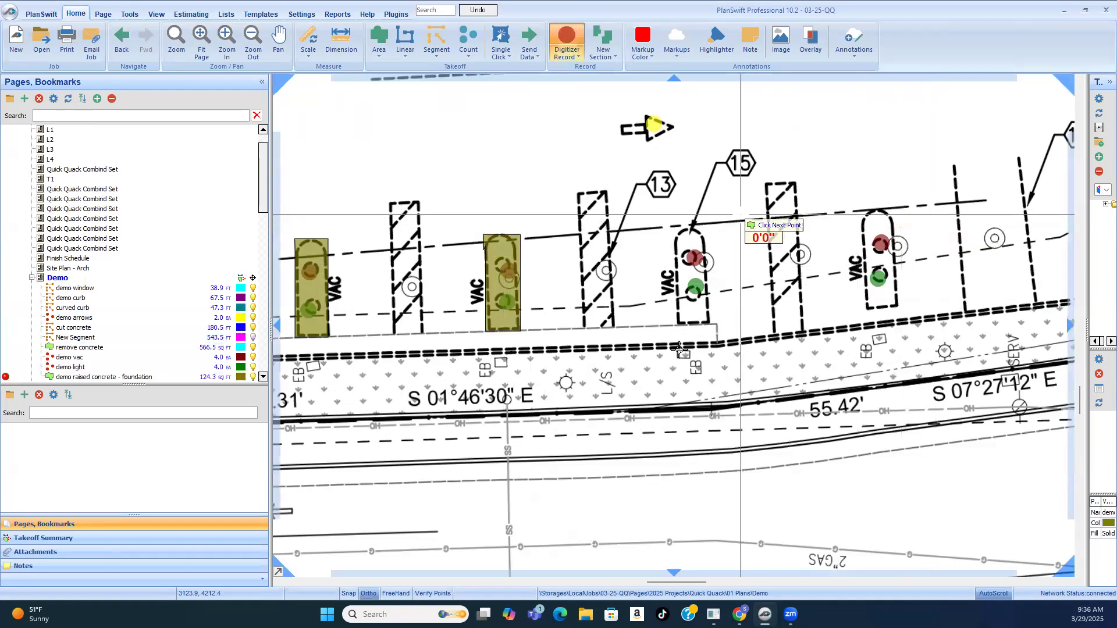
pyautogui.click(675, 324)
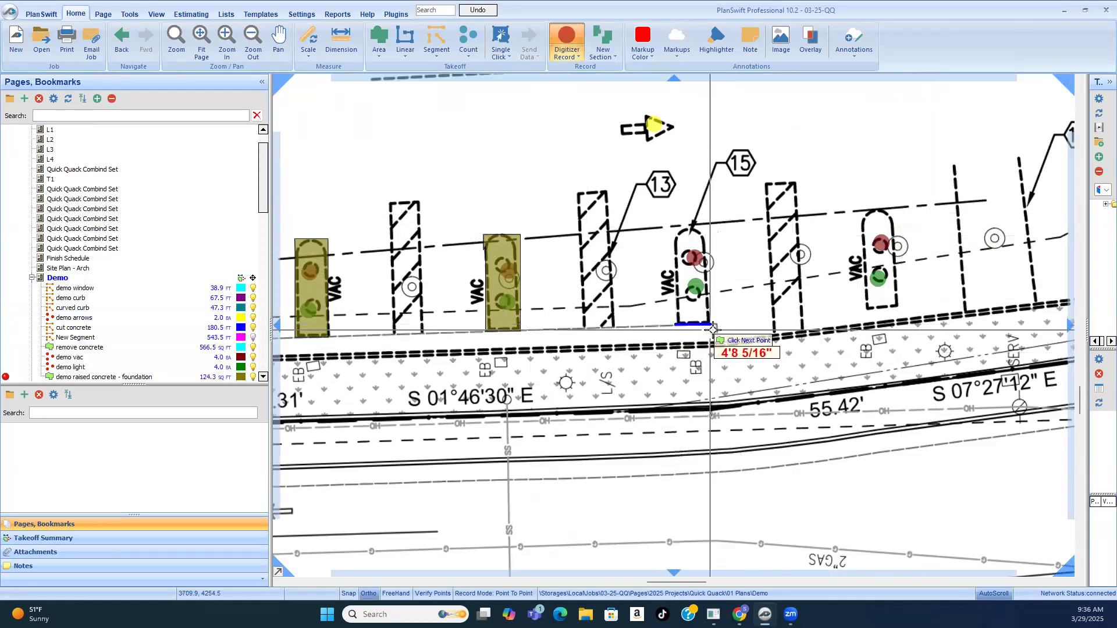
pyautogui.click(713, 325)
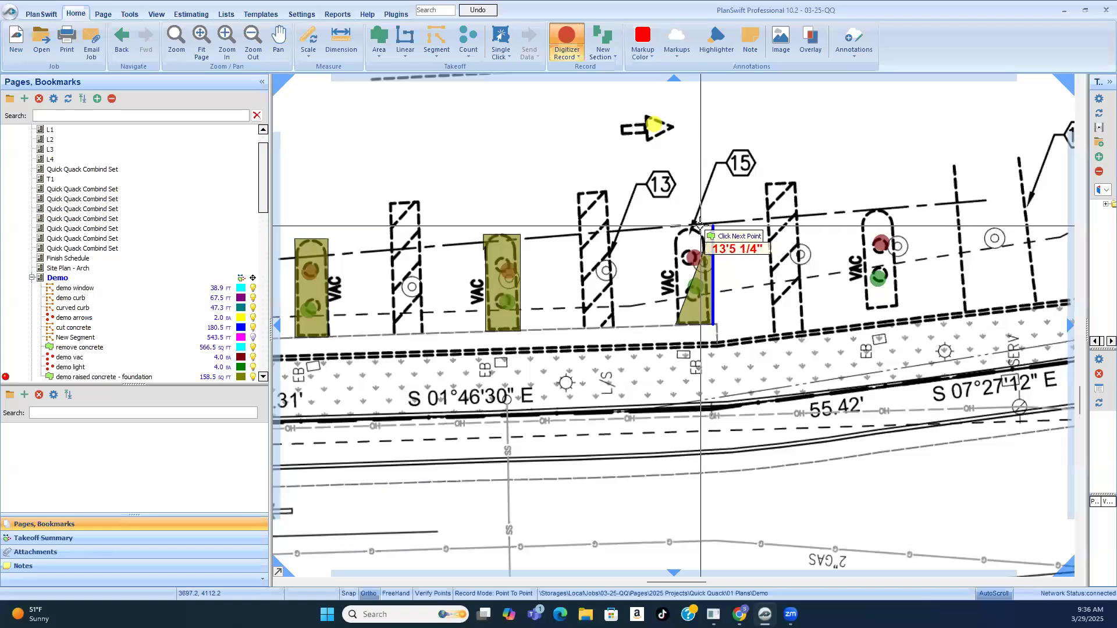
pyautogui.click(676, 228)
pyautogui.click(676, 228)
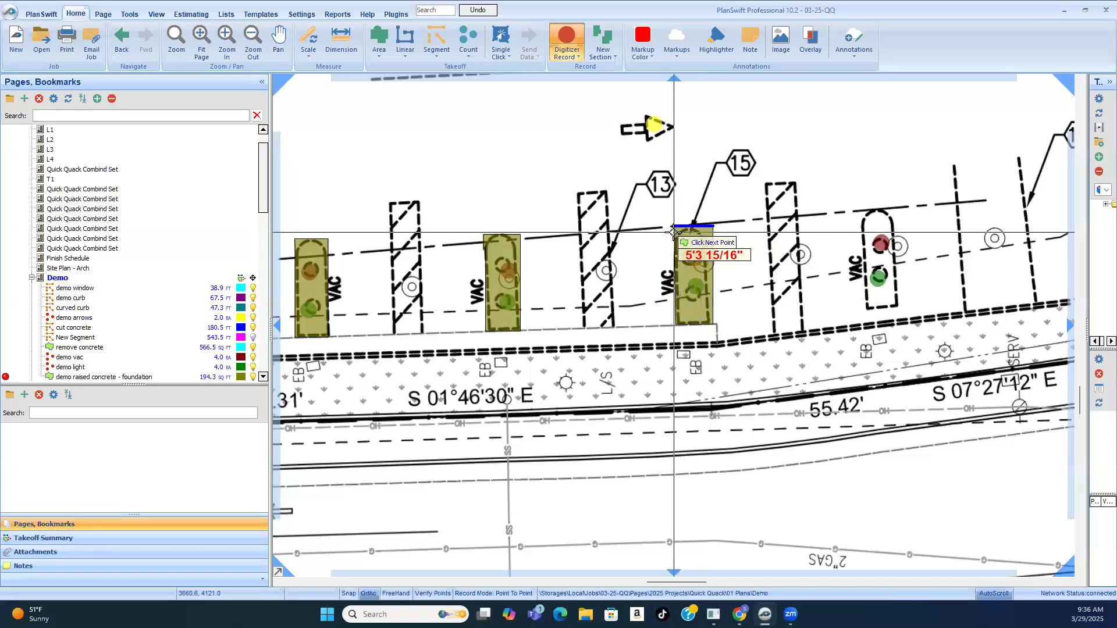
pyautogui.rightClick(680, 326)
pyautogui.click(711, 348)
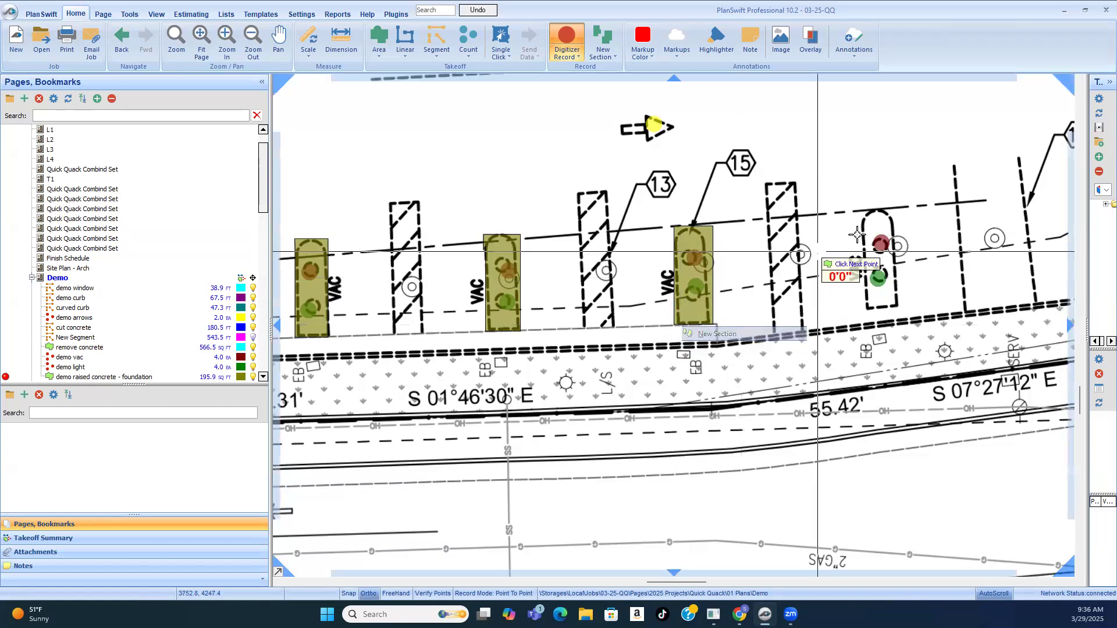
# Step: Outline the fourth VAC island as a rectangular section and end the raised concrete foundation takeoff
pyautogui.click(865, 320)
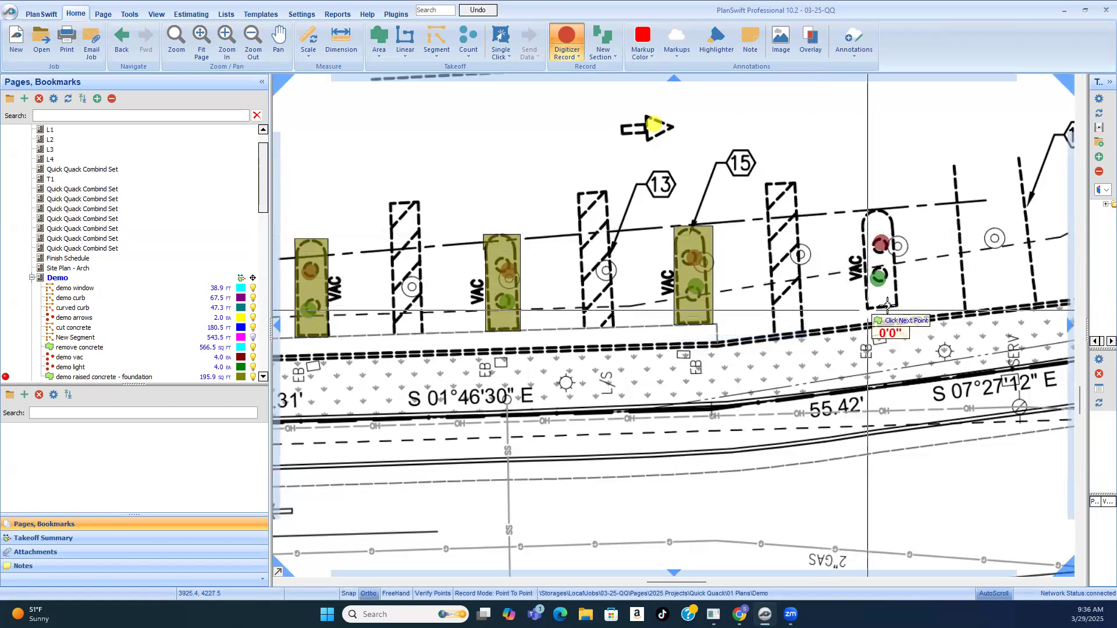
pyautogui.click(899, 287)
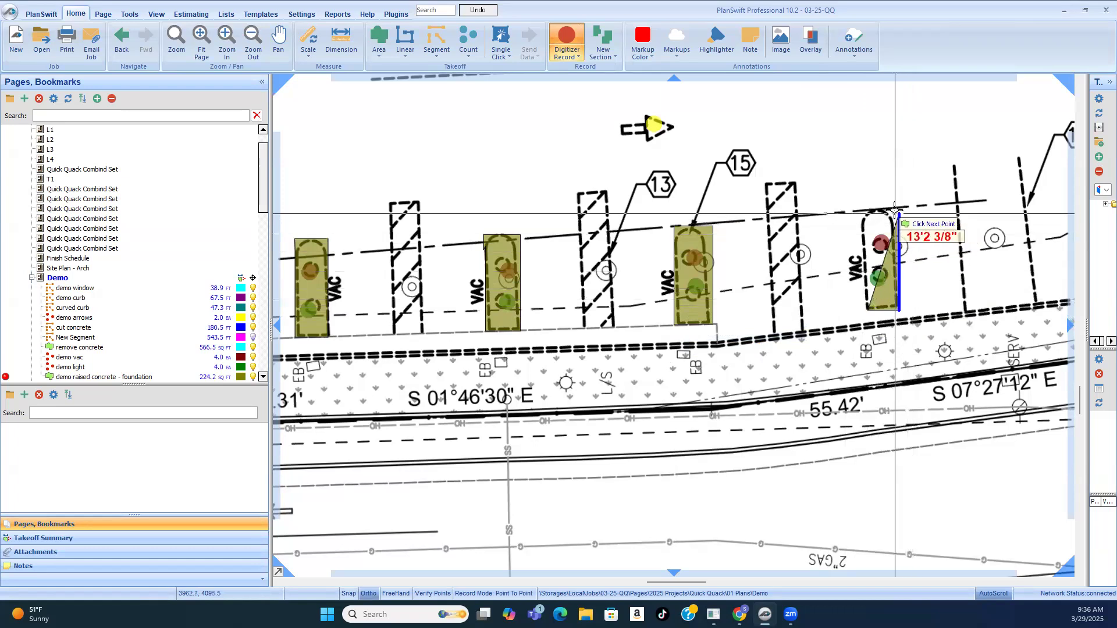
pyautogui.click(879, 207)
pyautogui.click(858, 207)
pyautogui.click(868, 307)
pyautogui.rightClick(867, 309)
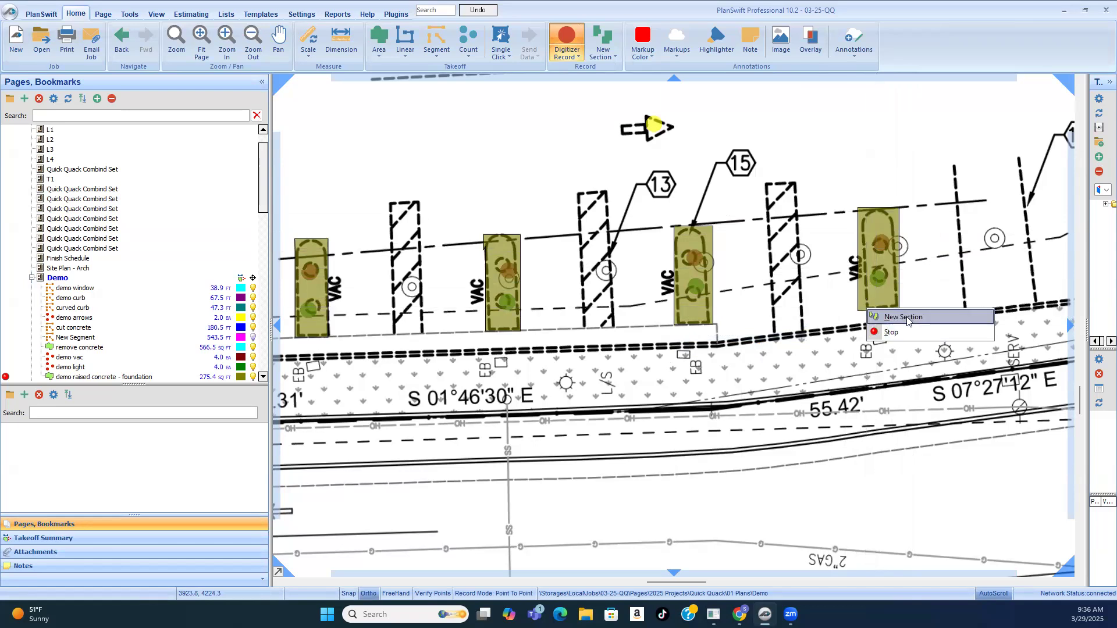
pyautogui.click(887, 317)
pyautogui.scroll(-5, 707, 245)
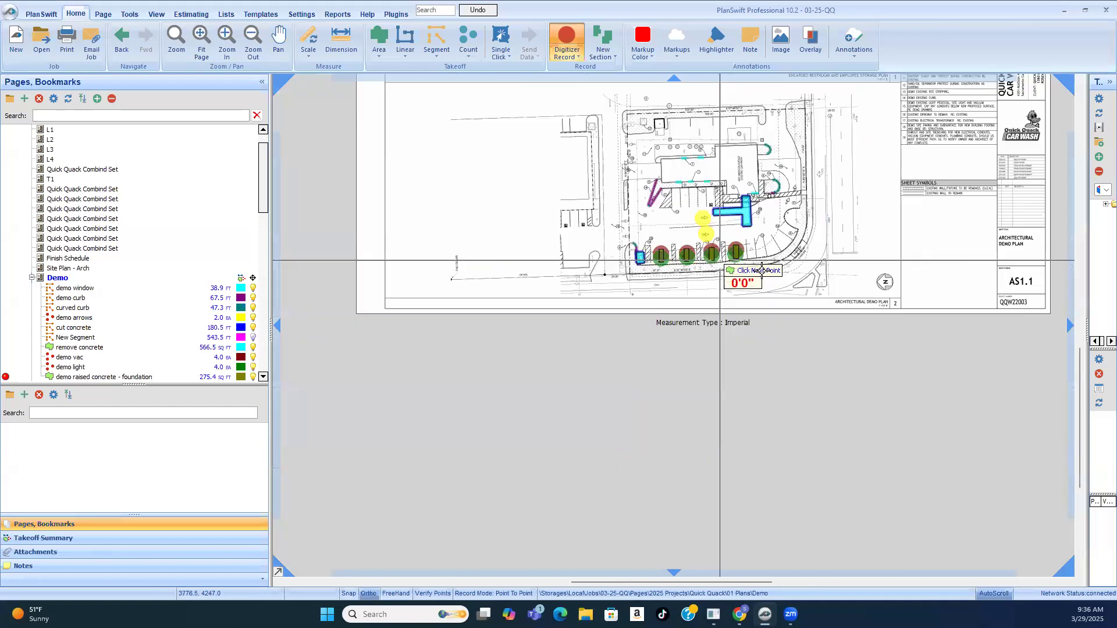
pyautogui.scroll(4, 780, 220)
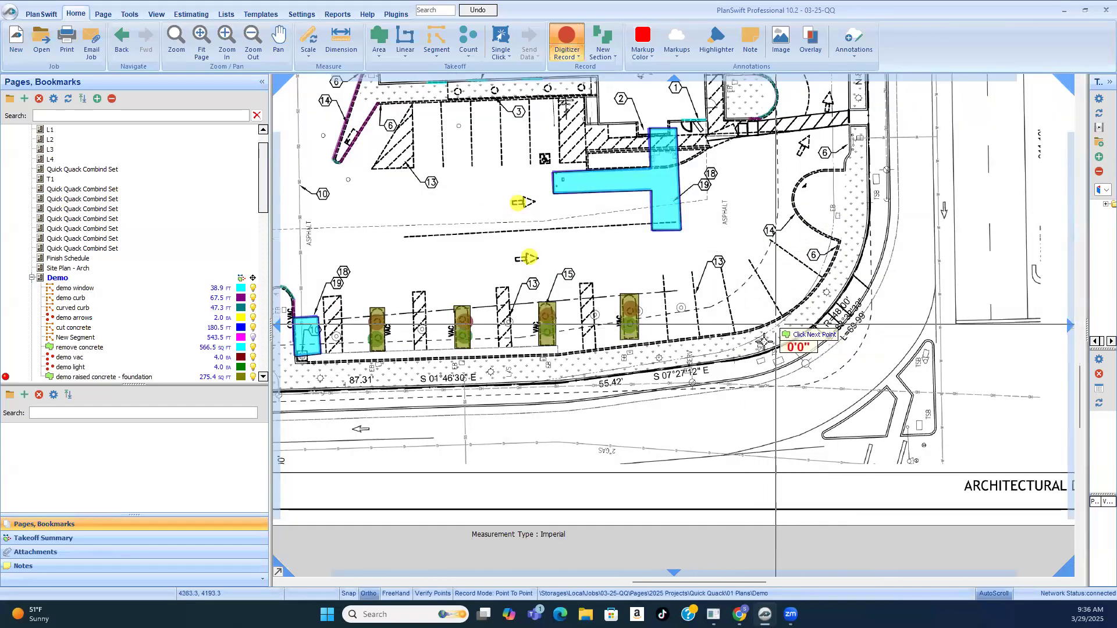
pyautogui.scroll(4, 535, 192)
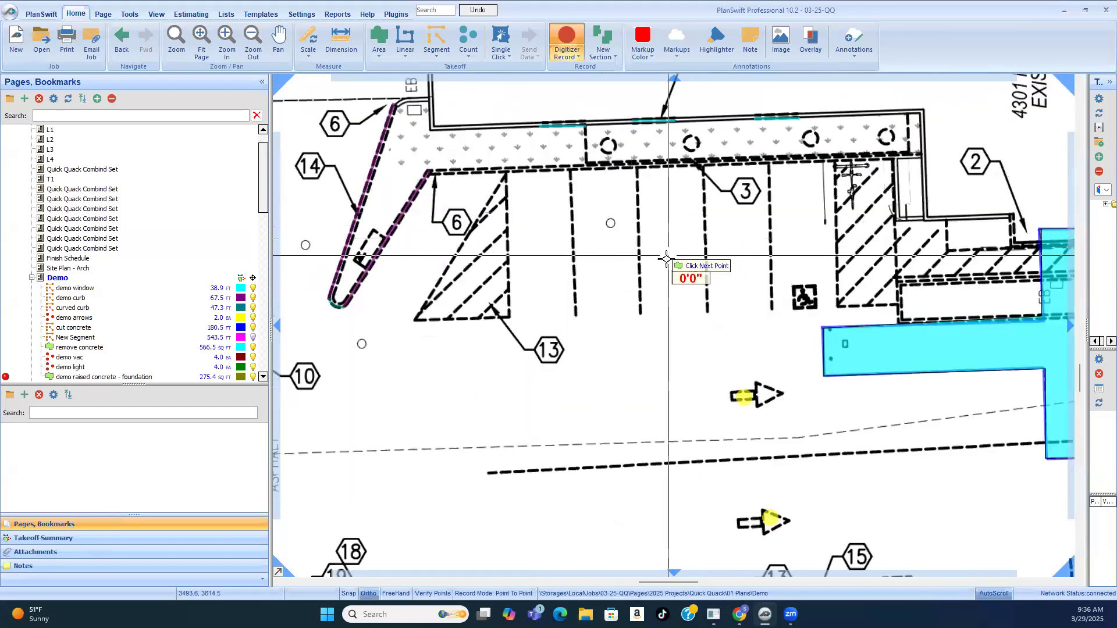
pyautogui.rightClick(637, 231)
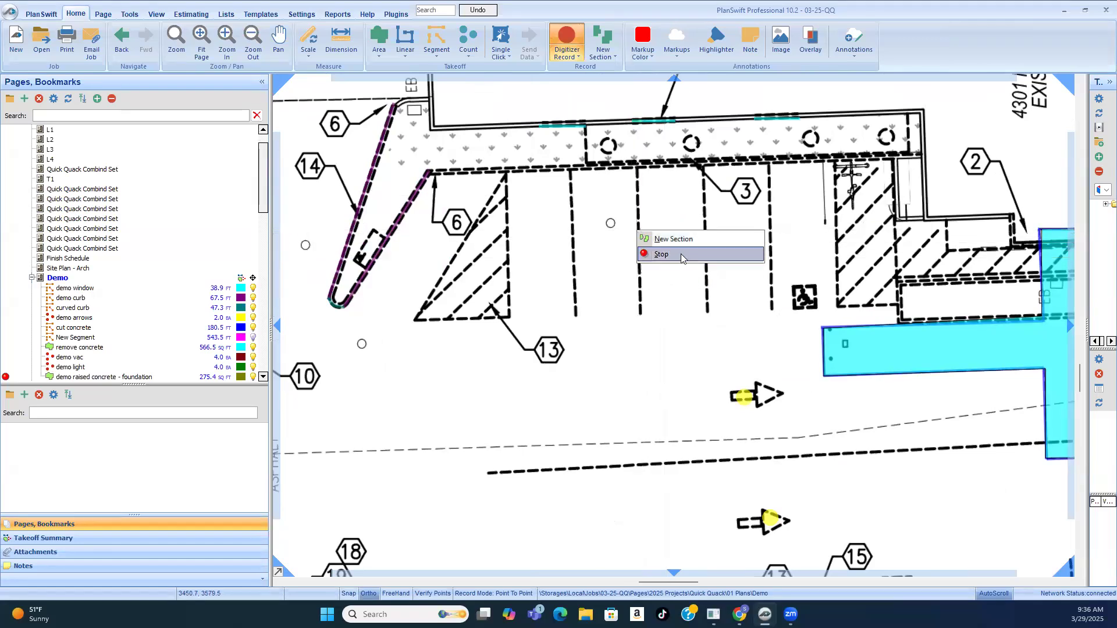
pyautogui.click(682, 256)
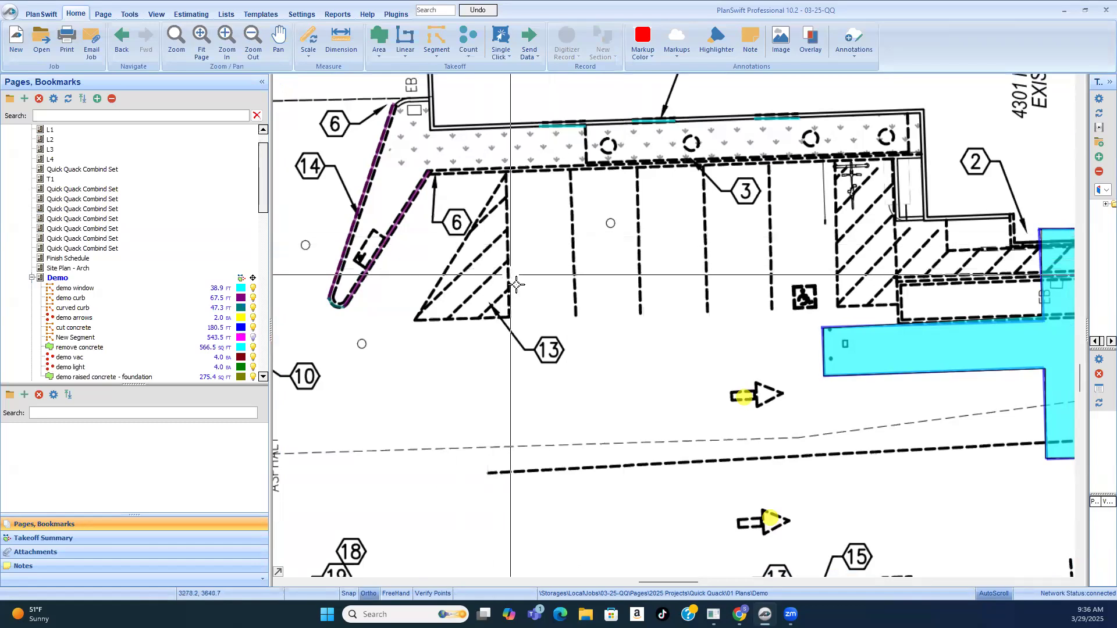
# Step: Examine the parking stalls, concrete removal areas and dashed curbs around the building for demolition items not yet taken off
pyautogui.scroll(-3, 684, 234)
pyautogui.scroll(3, 782, 301)
pyautogui.moveTo(784, 299)
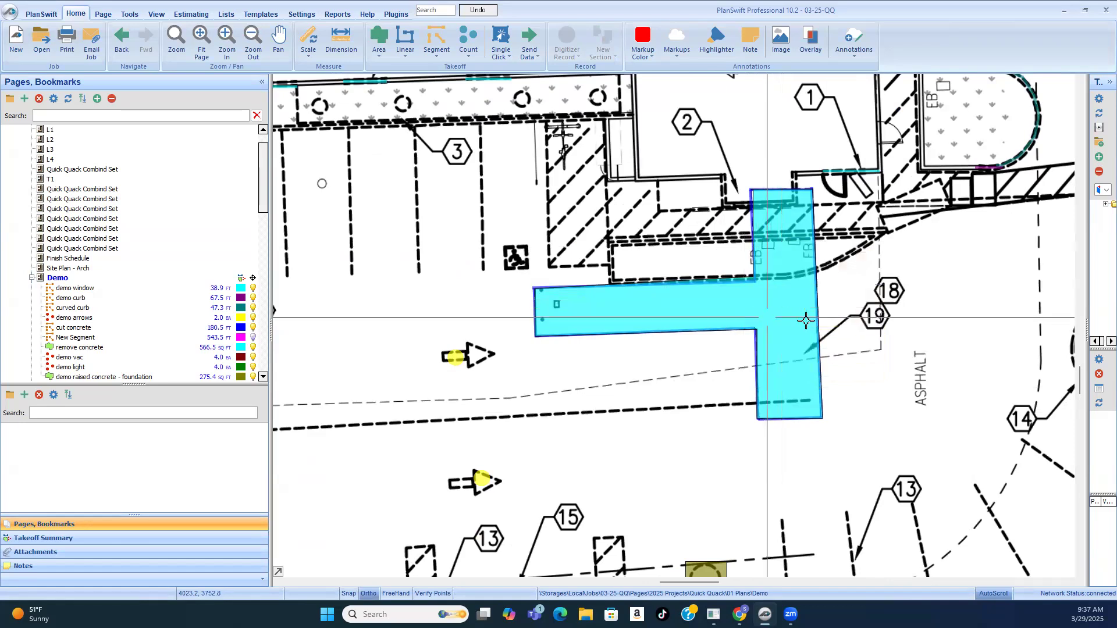
pyautogui.scroll(-1, 792, 324)
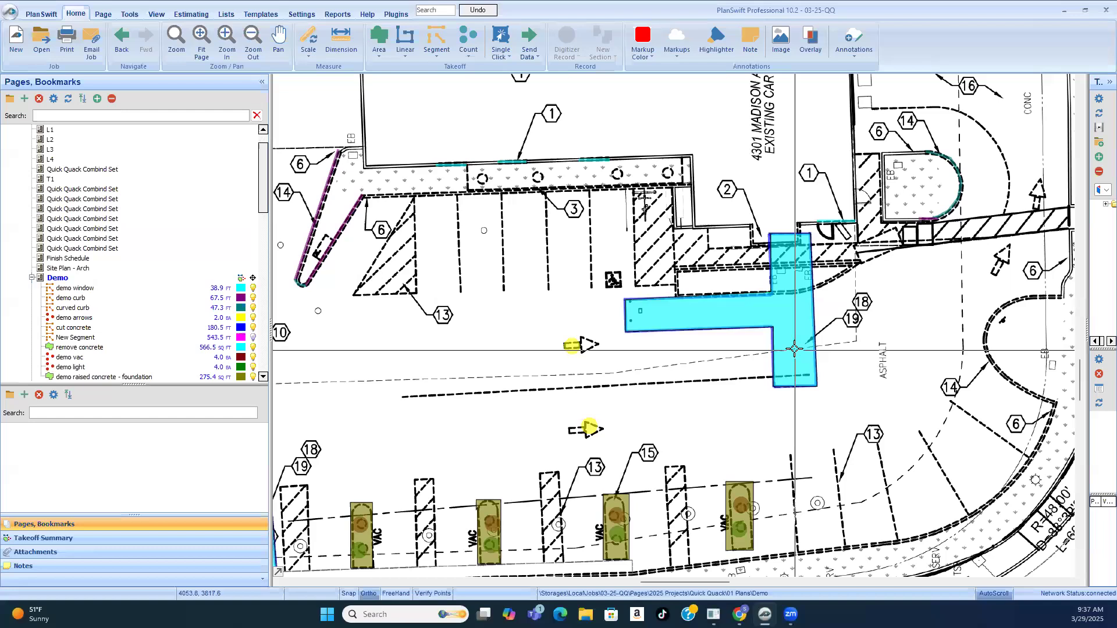
pyautogui.scroll(-3, 785, 315)
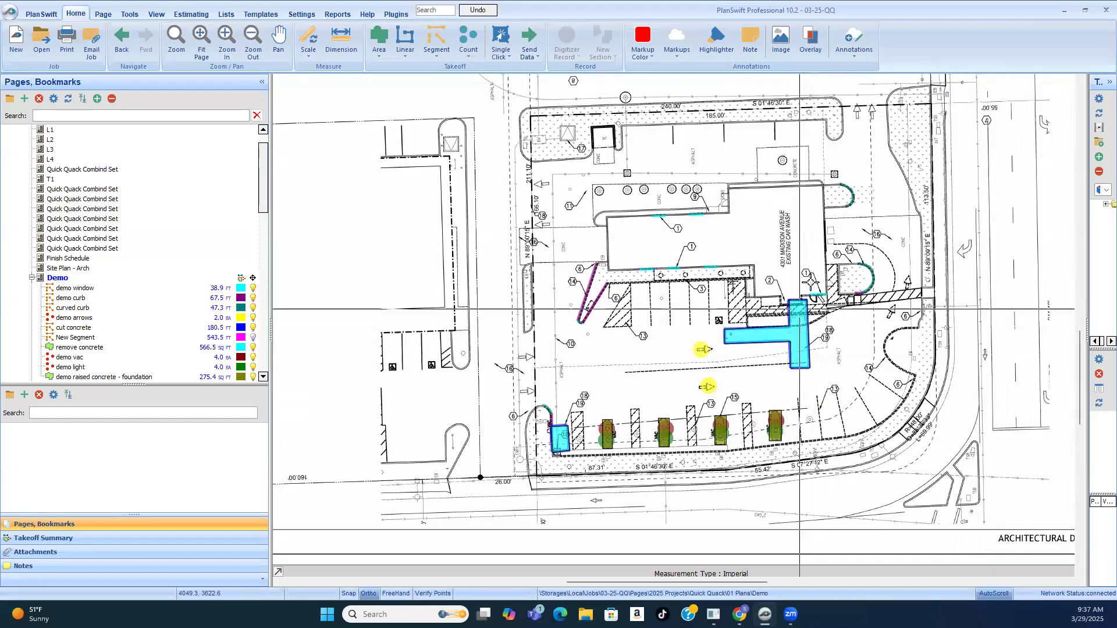
pyautogui.scroll(3, 869, 349)
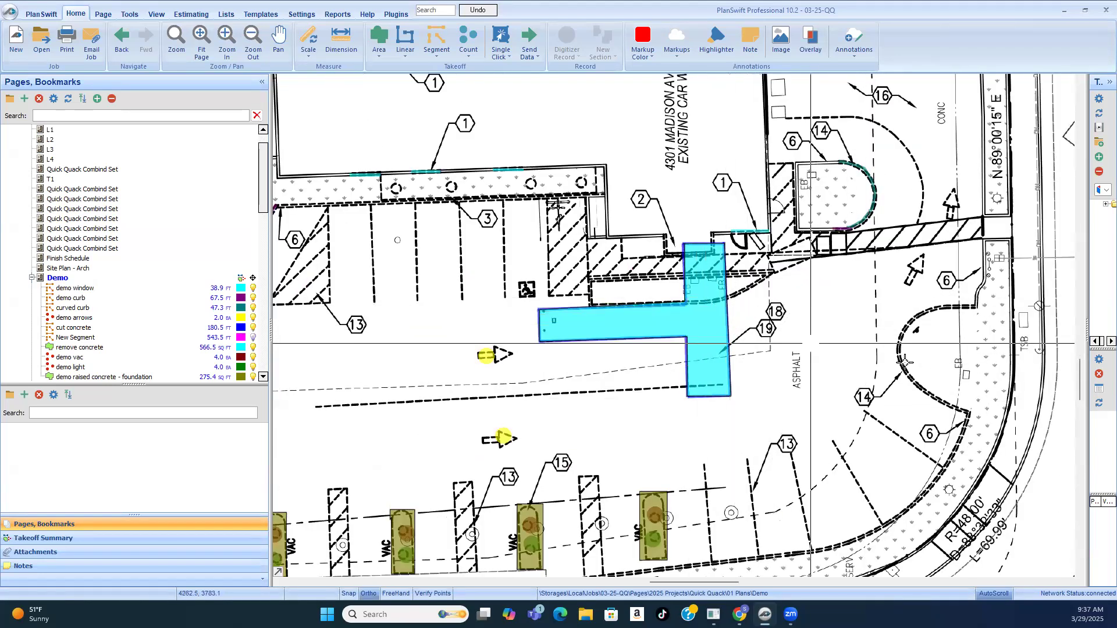
pyautogui.scroll(-1, 861, 377)
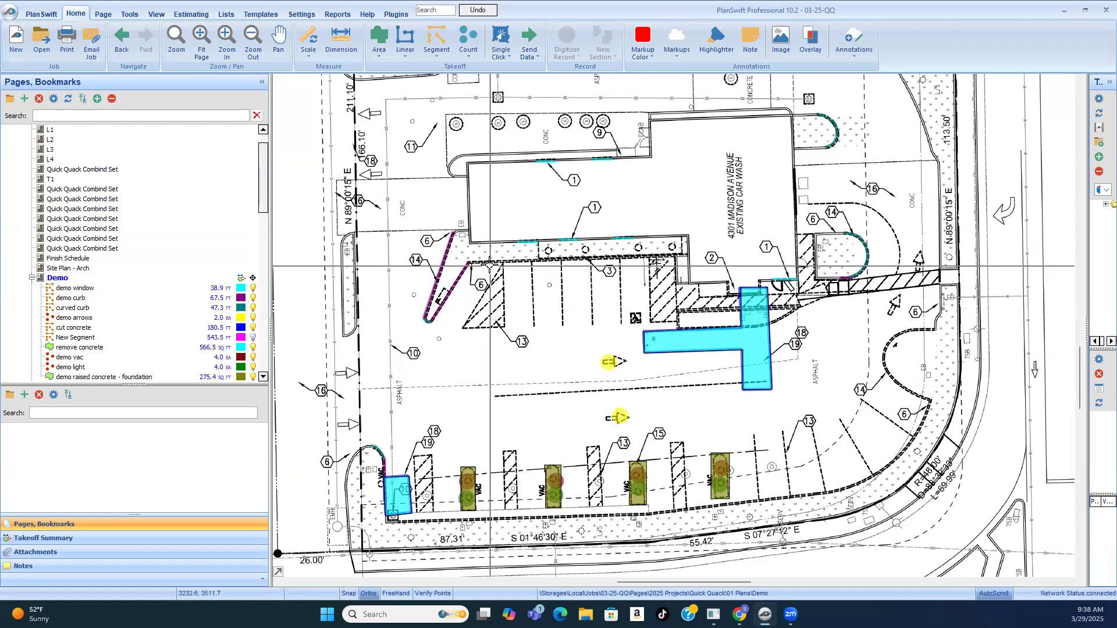
# Step: Resume the demo curb takeoff and trace the straight curb along the planter in front of the building, about 66 ft long
pyautogui.scroll(5, 472, 268)
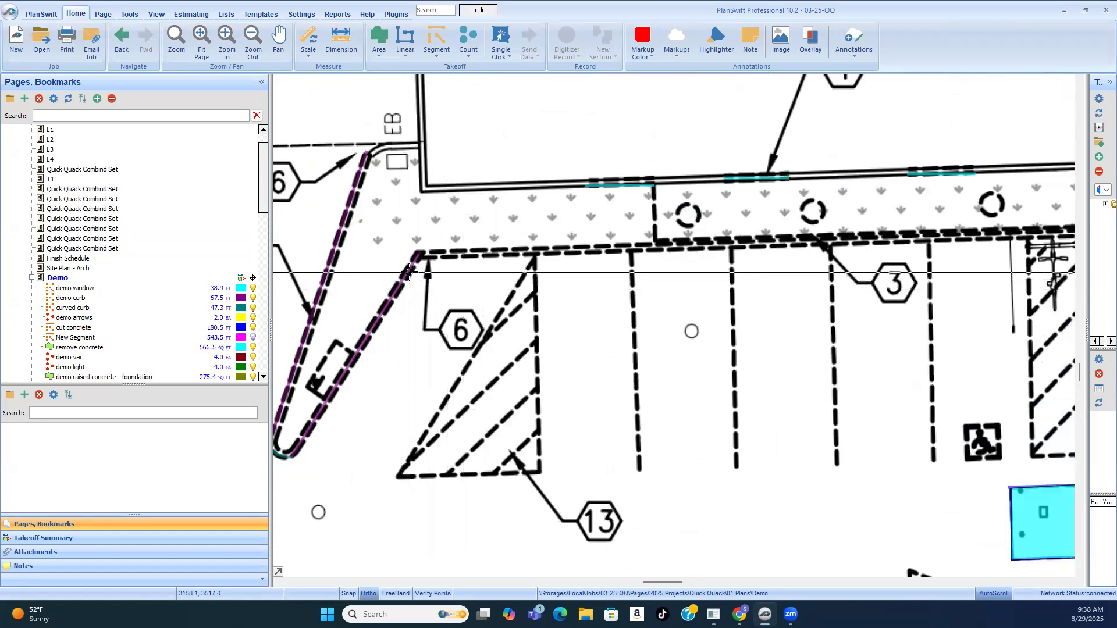
pyautogui.click(410, 272)
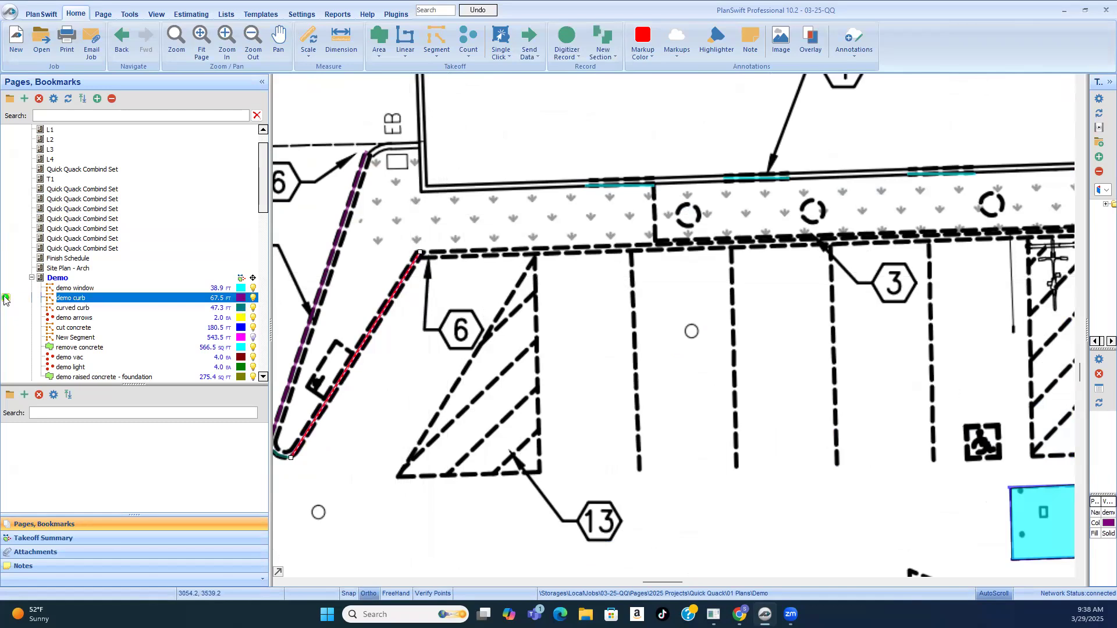
pyautogui.click(433, 265)
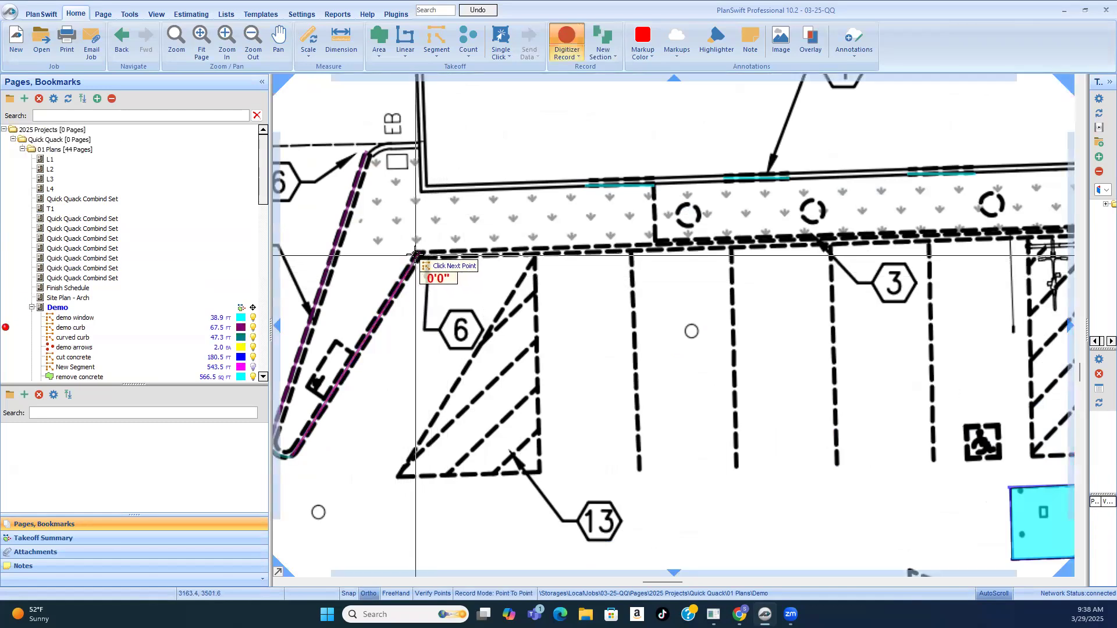
pyautogui.scroll(-5, 433, 264)
pyautogui.scroll(5, 633, 235)
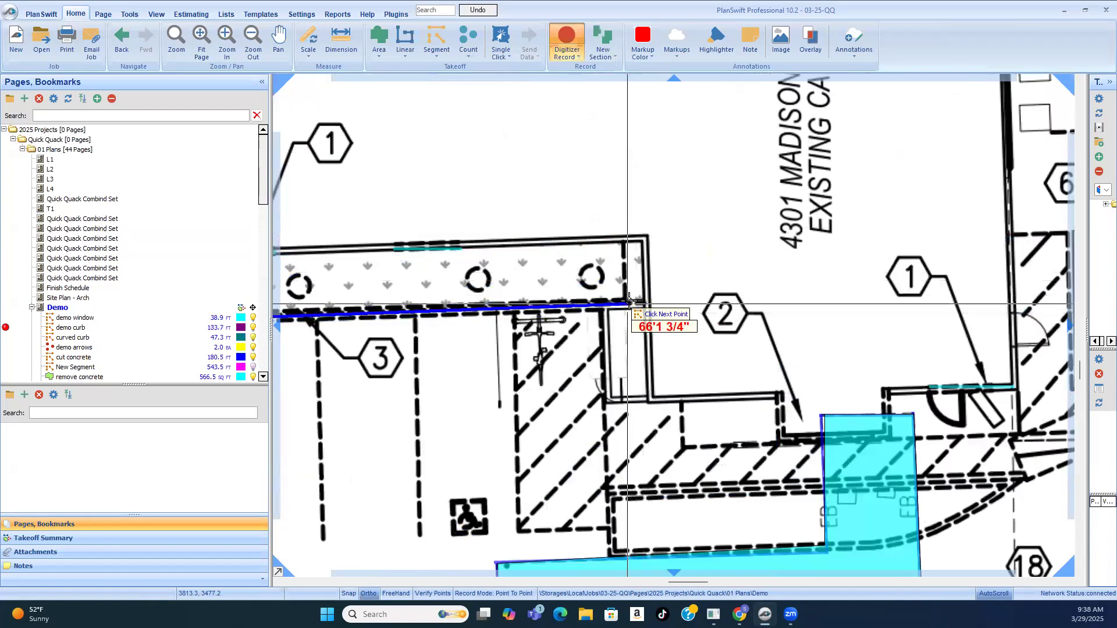
pyautogui.click(678, 314)
pyautogui.scroll(-3, 678, 314)
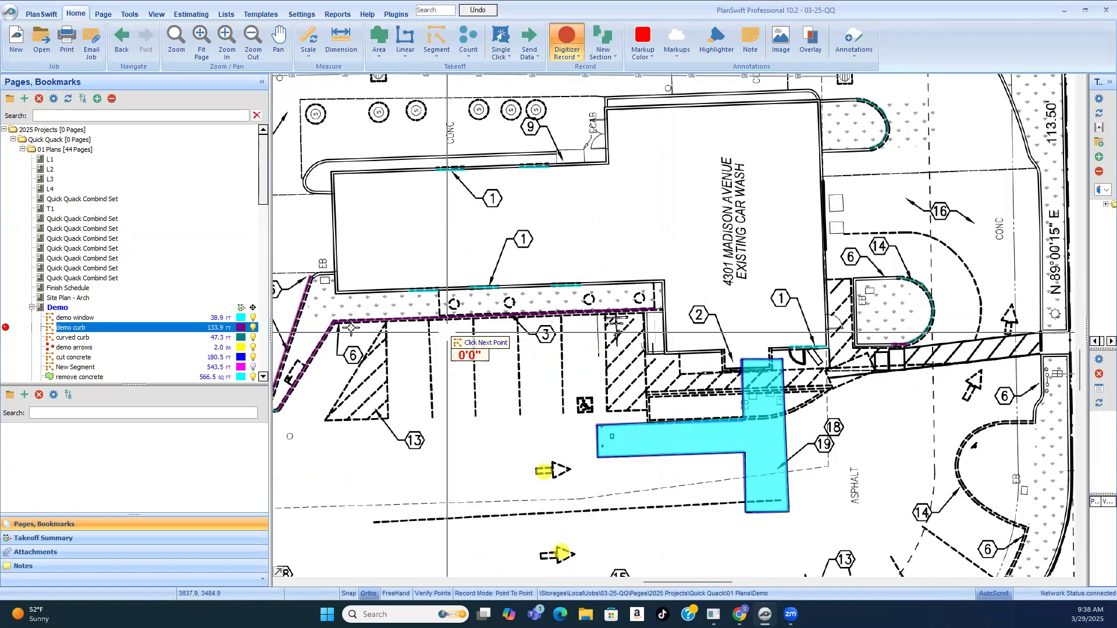
# Step: Check the traced curb and the planter strip at keynote 3 for remaining curbs, and end the demo curb recording
pyautogui.scroll(3, 334, 322)
pyautogui.scroll(-2, 656, 321)
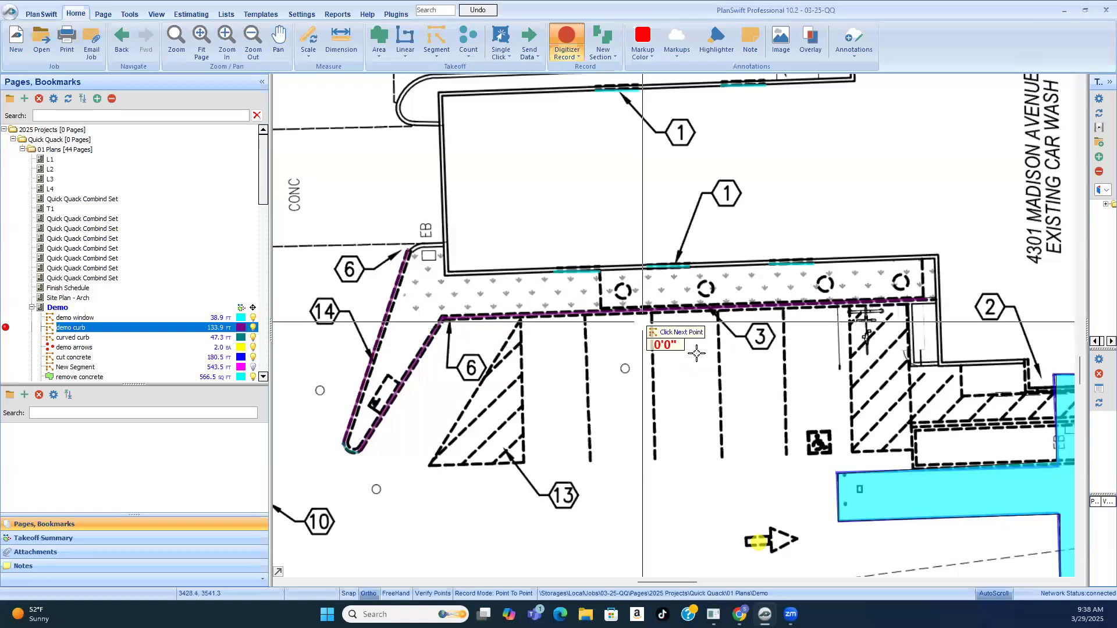
pyautogui.scroll(-1, 739, 370)
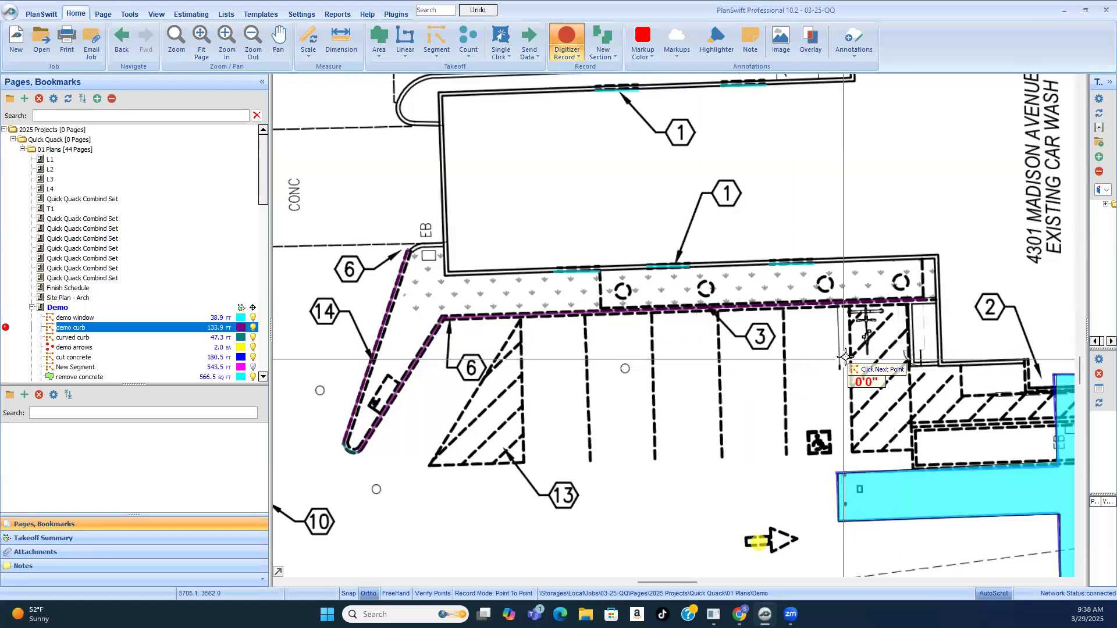
pyautogui.scroll(-1, 779, 315)
pyautogui.scroll(2, 779, 314)
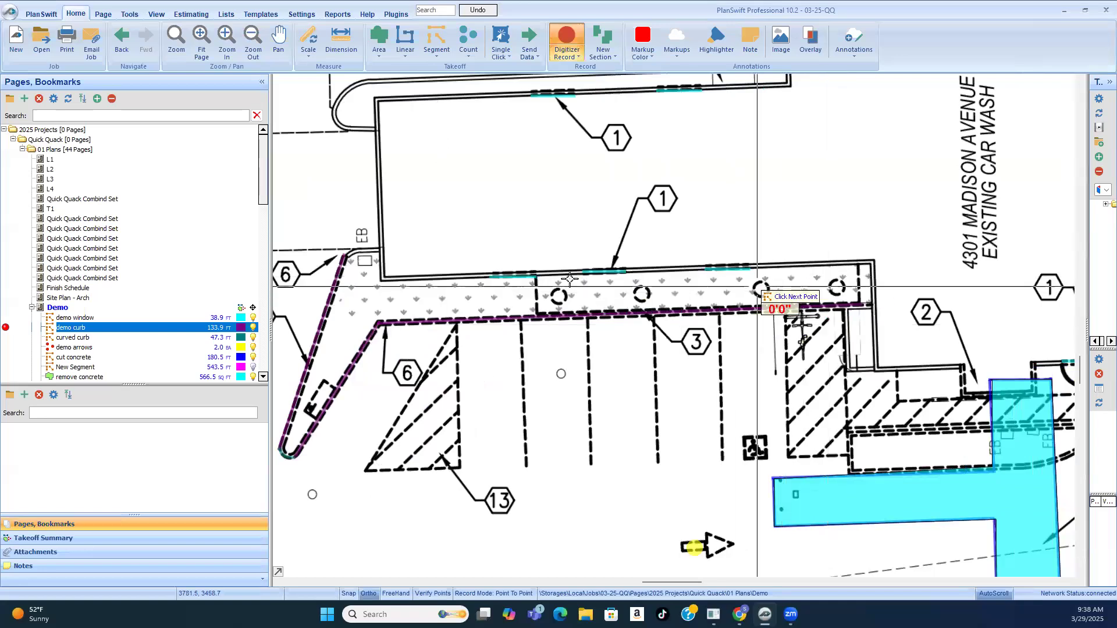
pyautogui.scroll(2, 849, 286)
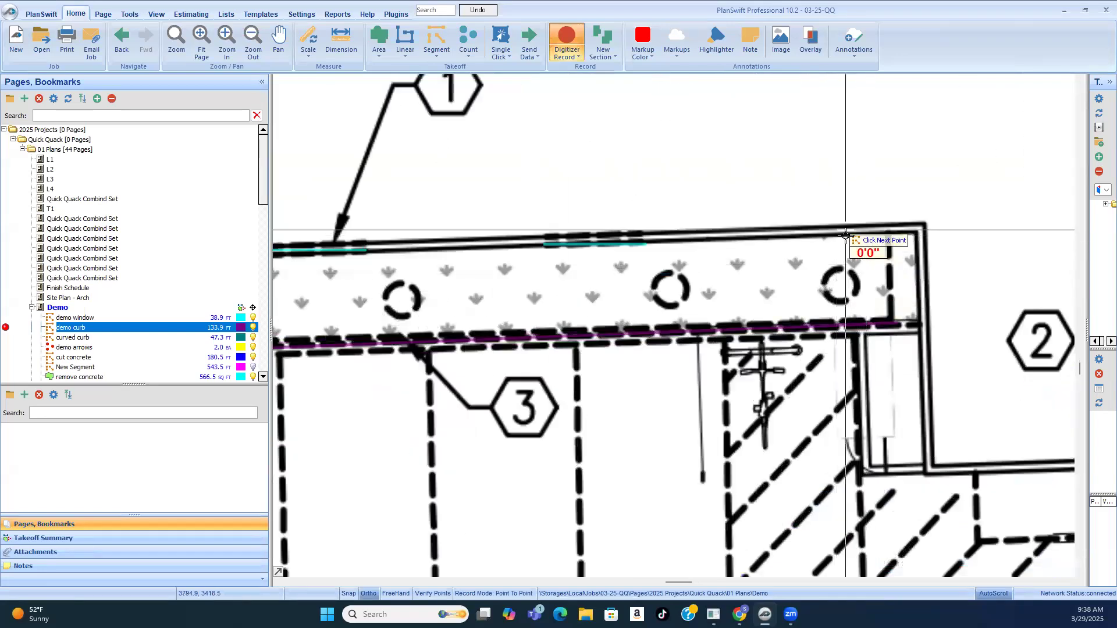
pyautogui.scroll(-1, 814, 279)
pyautogui.scroll(-1, 547, 294)
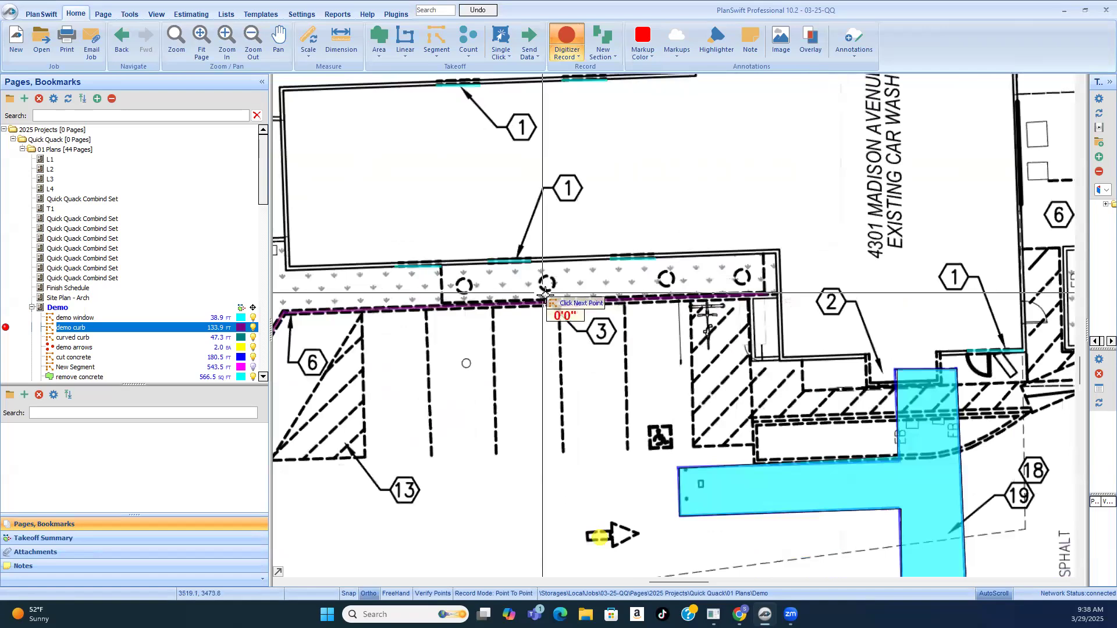
pyautogui.scroll(-1, 541, 294)
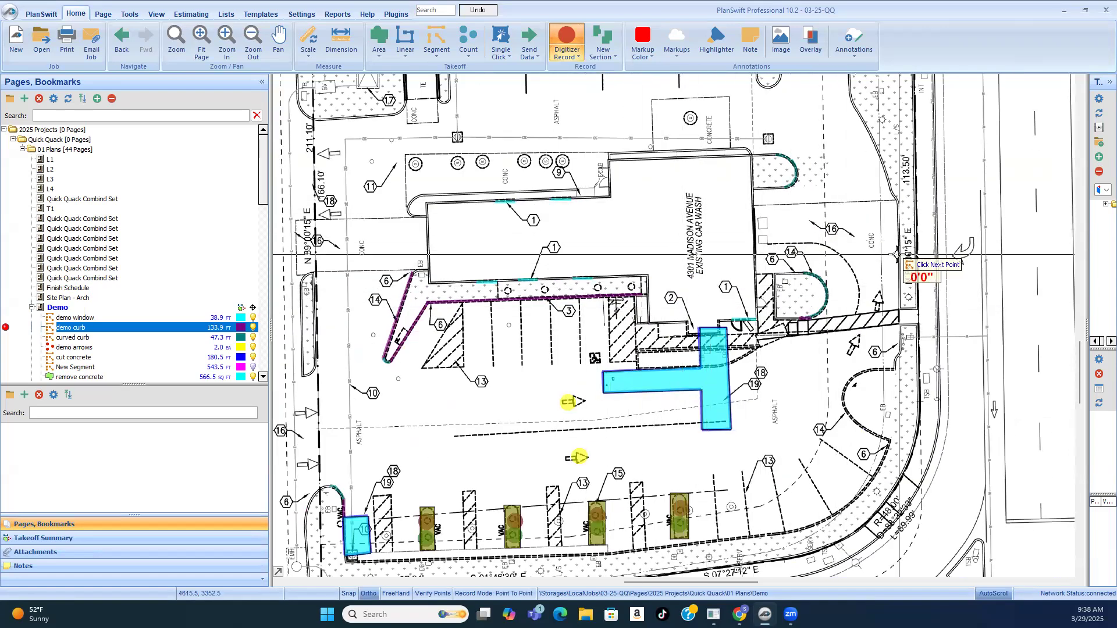
pyautogui.rightClick(862, 243)
pyautogui.click(886, 266)
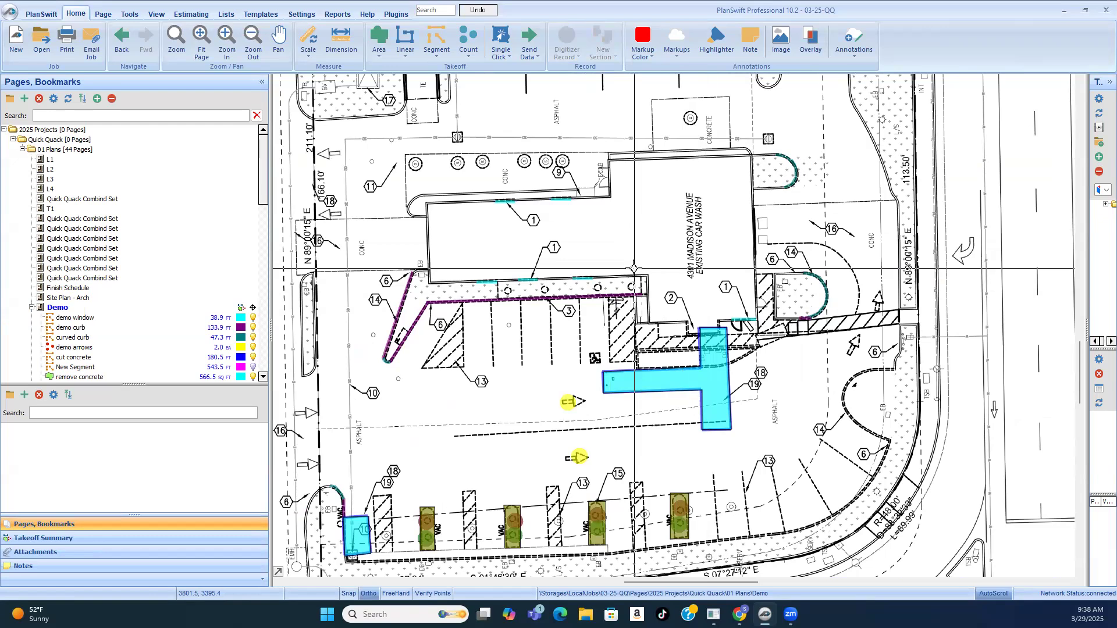
# Step: Examine the dashed circles in the keynote 3 planter and the dashed island beside the T-shaped concrete removal area
pyautogui.scroll(2, 529, 331)
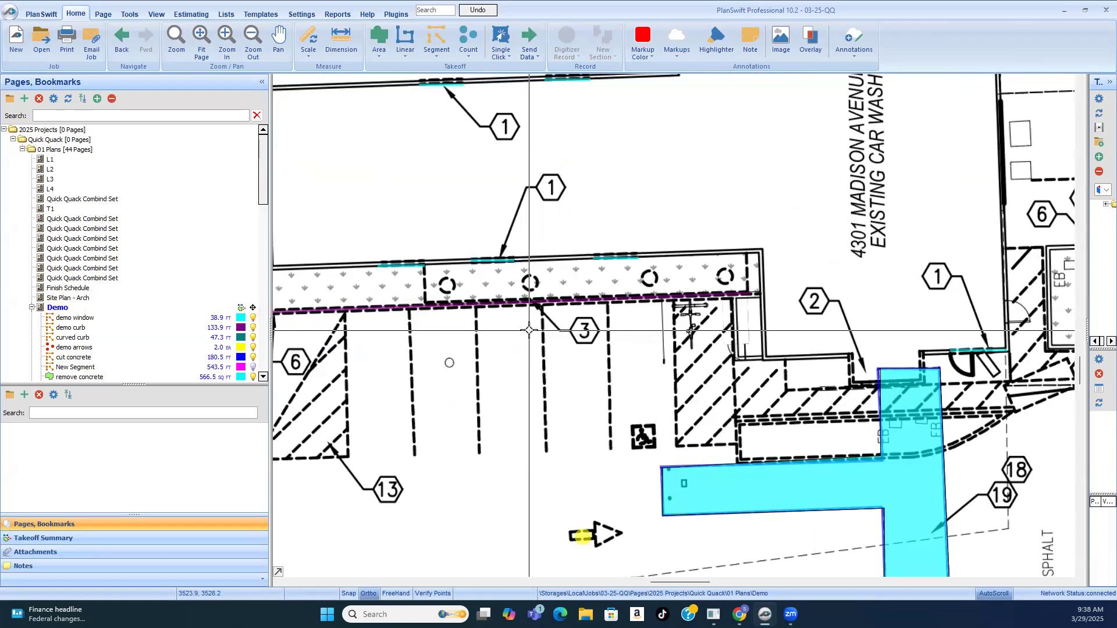
pyautogui.scroll(2, 437, 284)
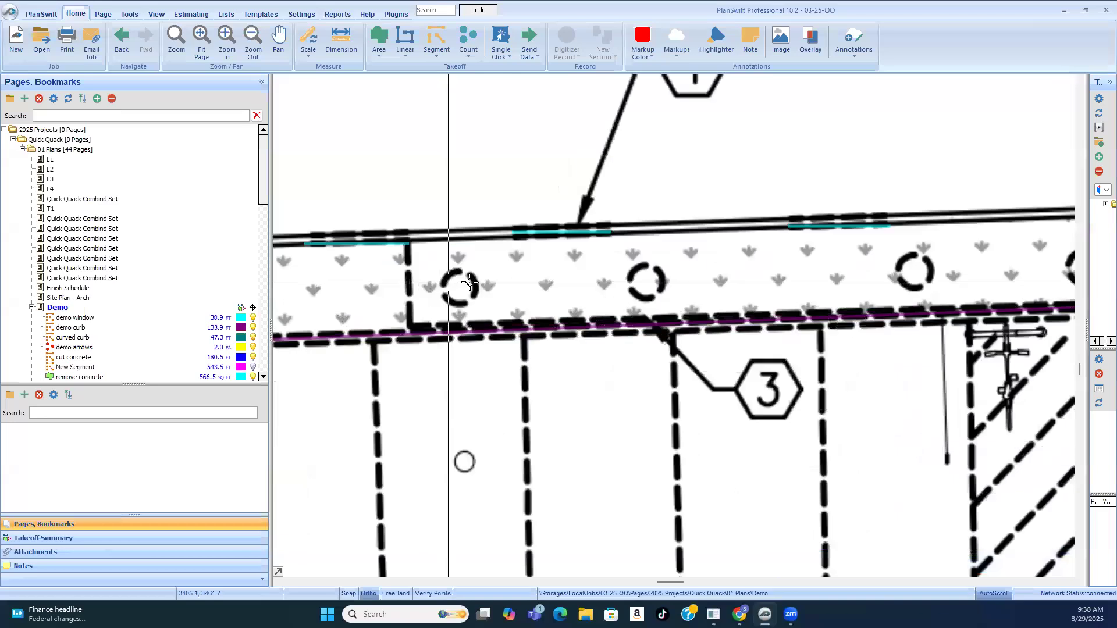
pyautogui.scroll(-4, 598, 287)
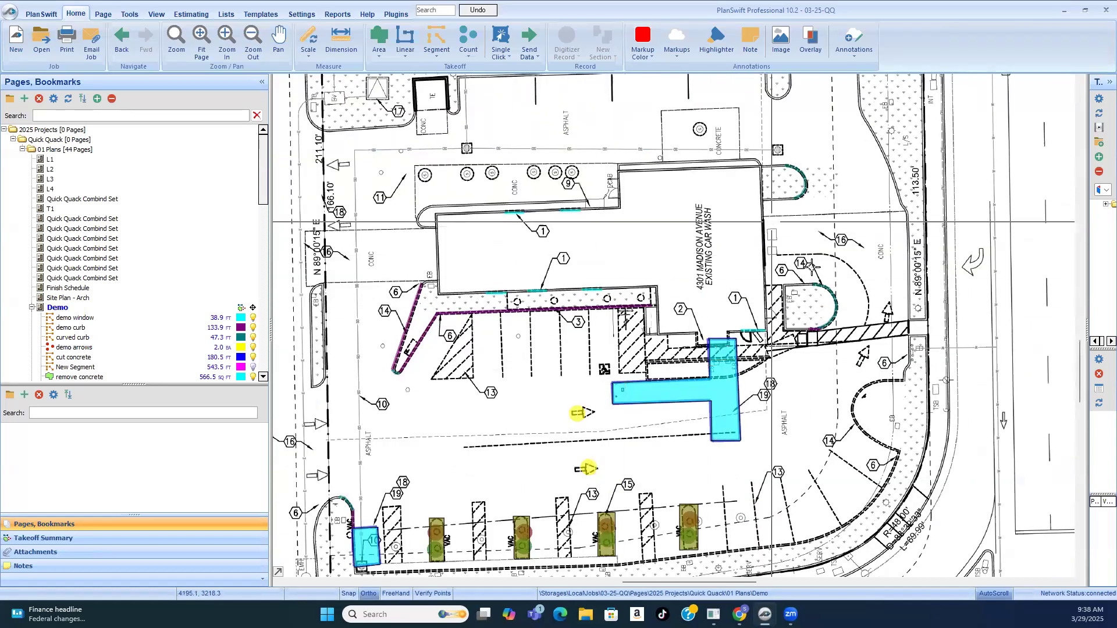
pyautogui.scroll(1, 815, 324)
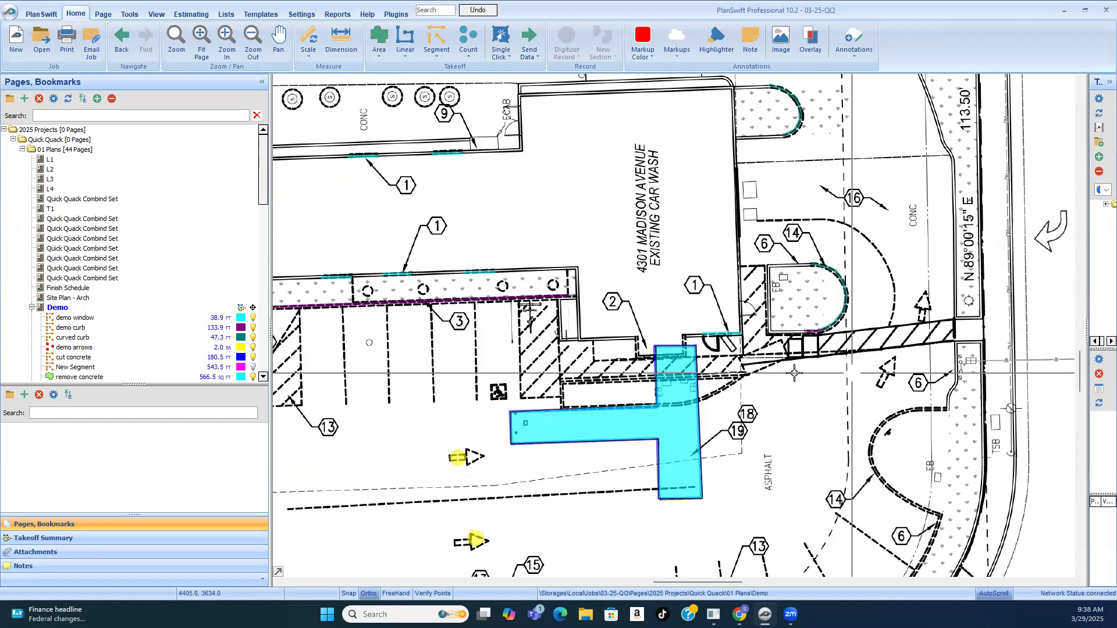
pyautogui.moveTo(618, 409)
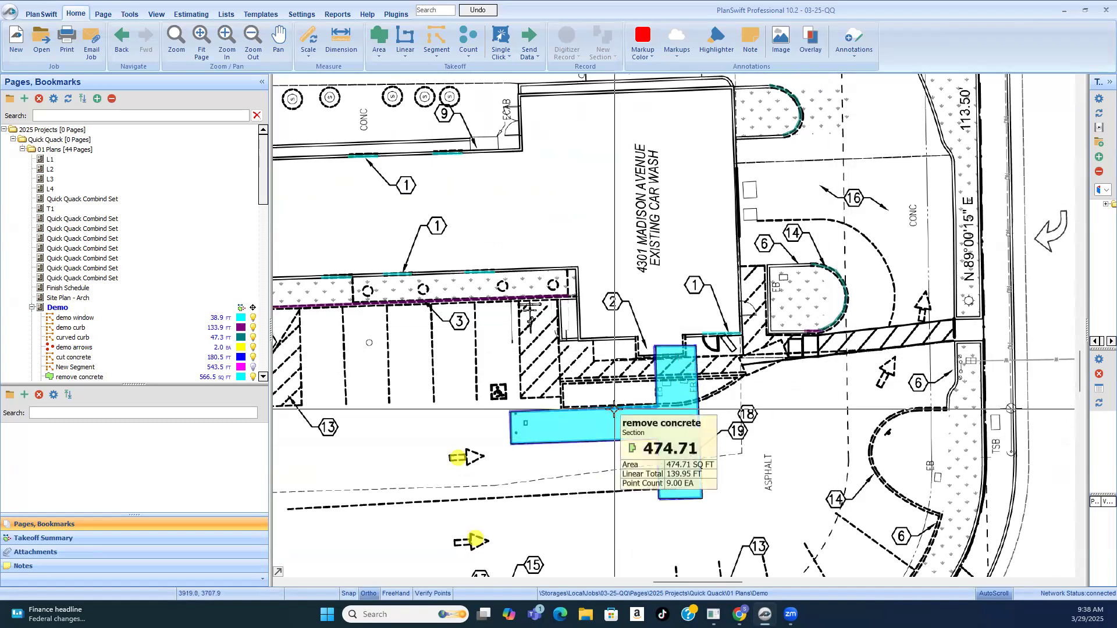
pyautogui.scroll(2, 618, 409)
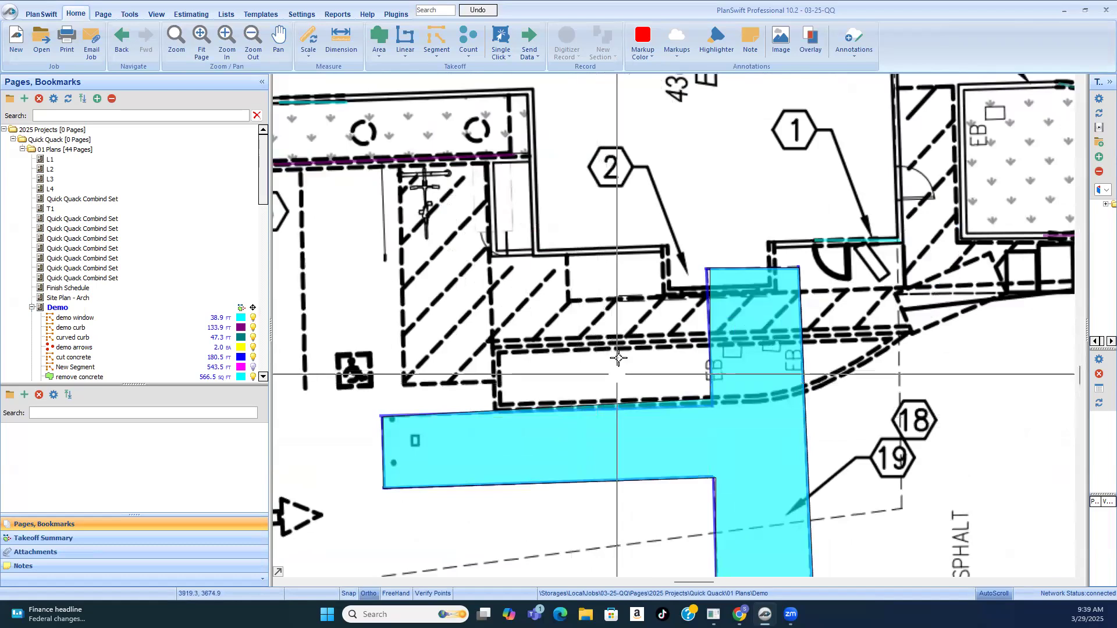
pyautogui.scroll(-1, 638, 353)
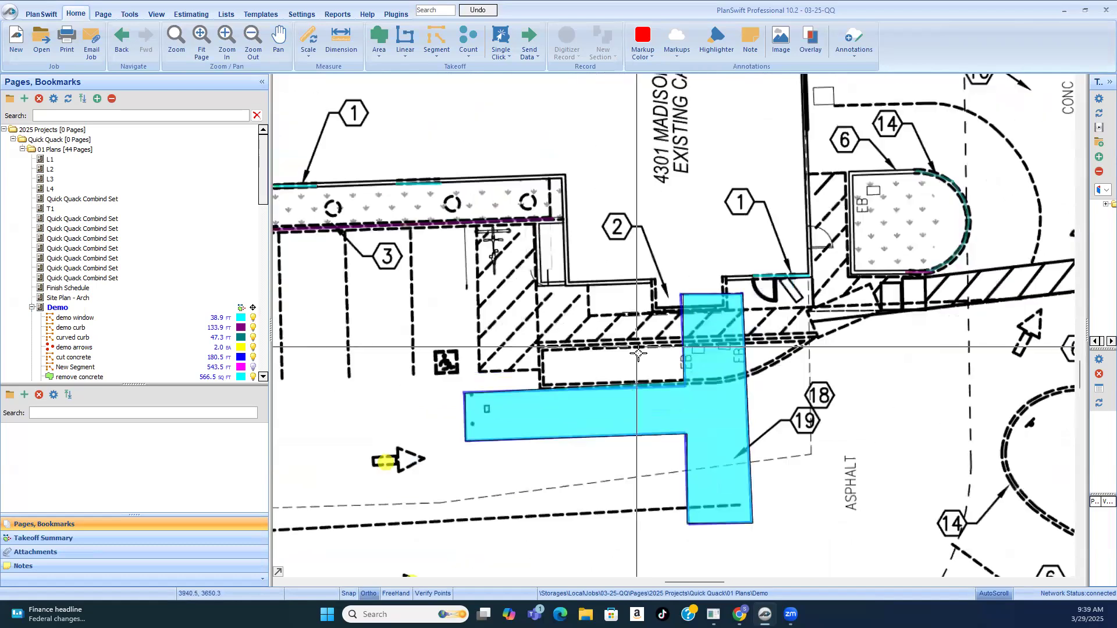
# Step: Resume the demo curb takeoff and trace the dashed island's straight edges, including the 38 ft edge along the hatched walkway, ending the recording
pyautogui.click(319, 228)
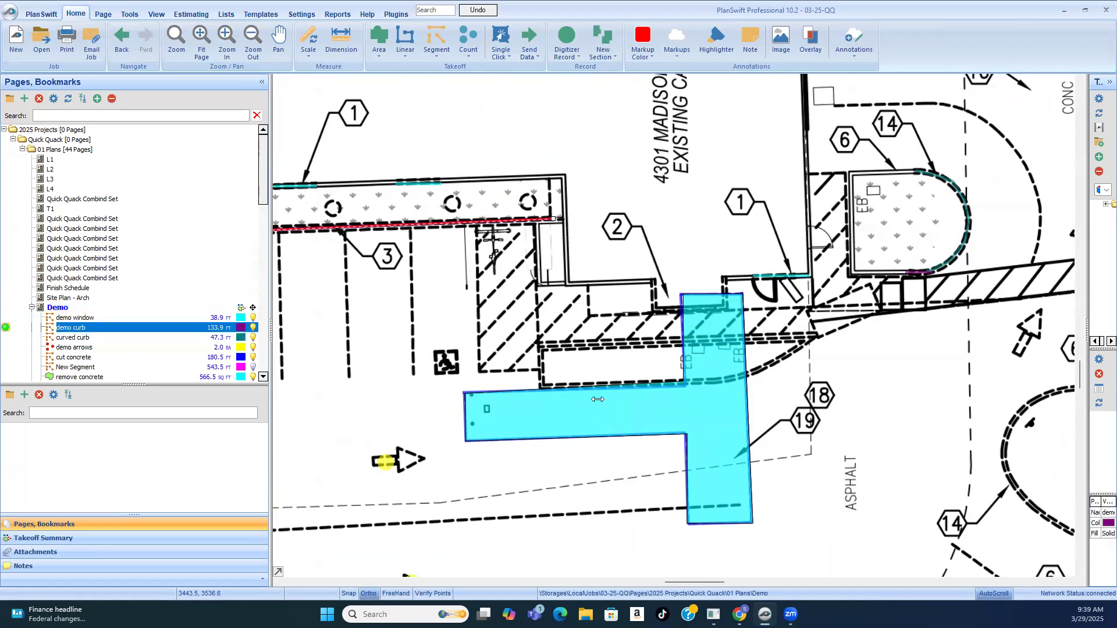
pyautogui.click(536, 384)
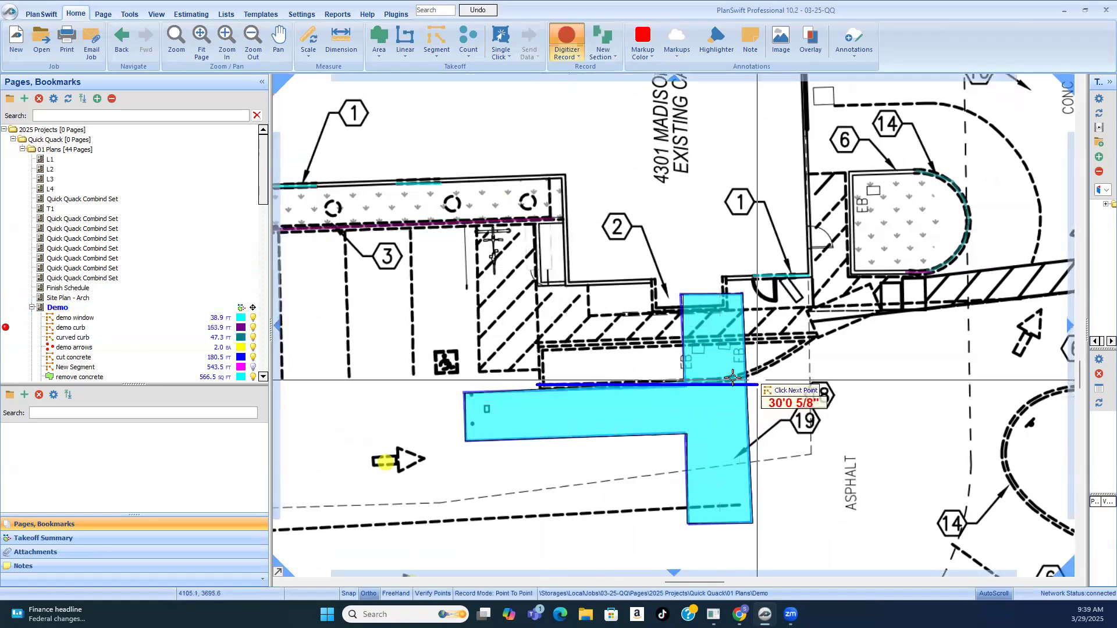
pyautogui.click(726, 381)
pyautogui.click(540, 385)
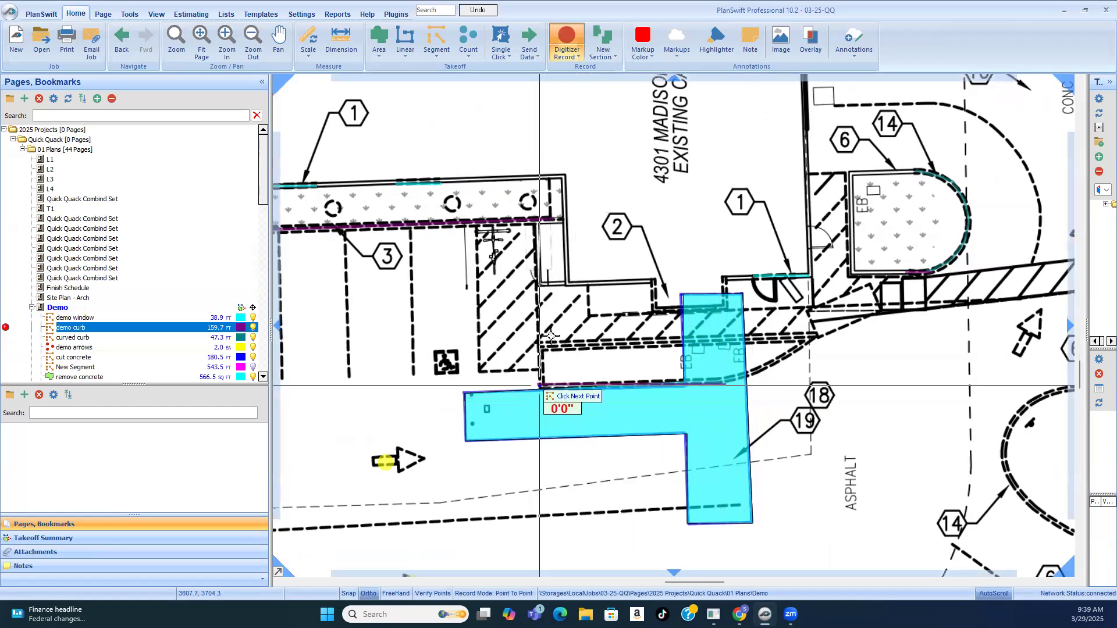
pyautogui.click(540, 340)
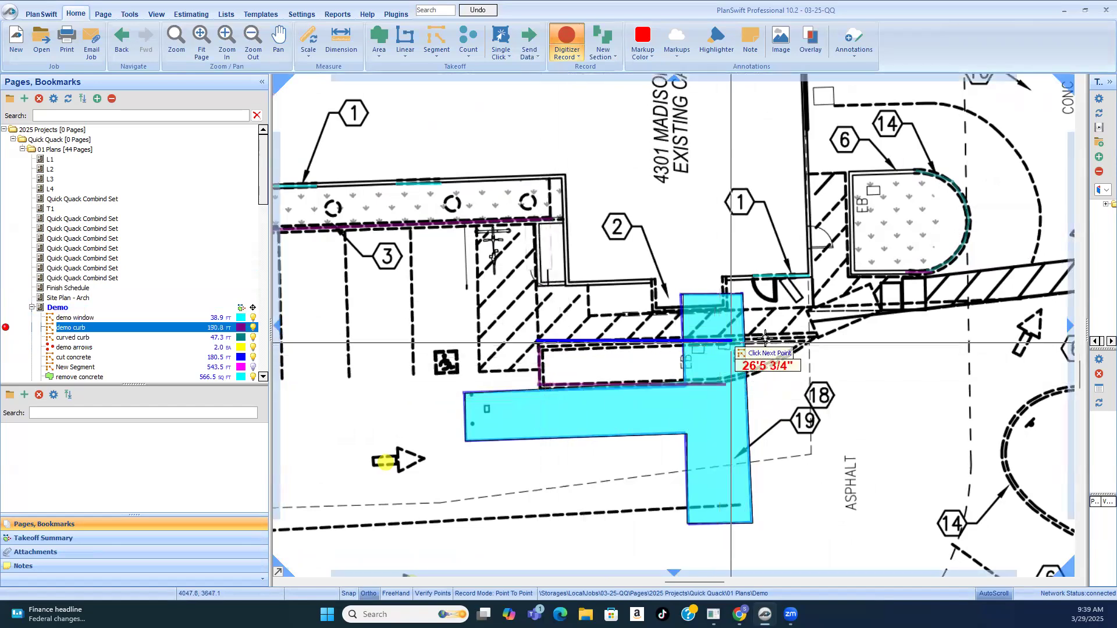
pyautogui.click(808, 340)
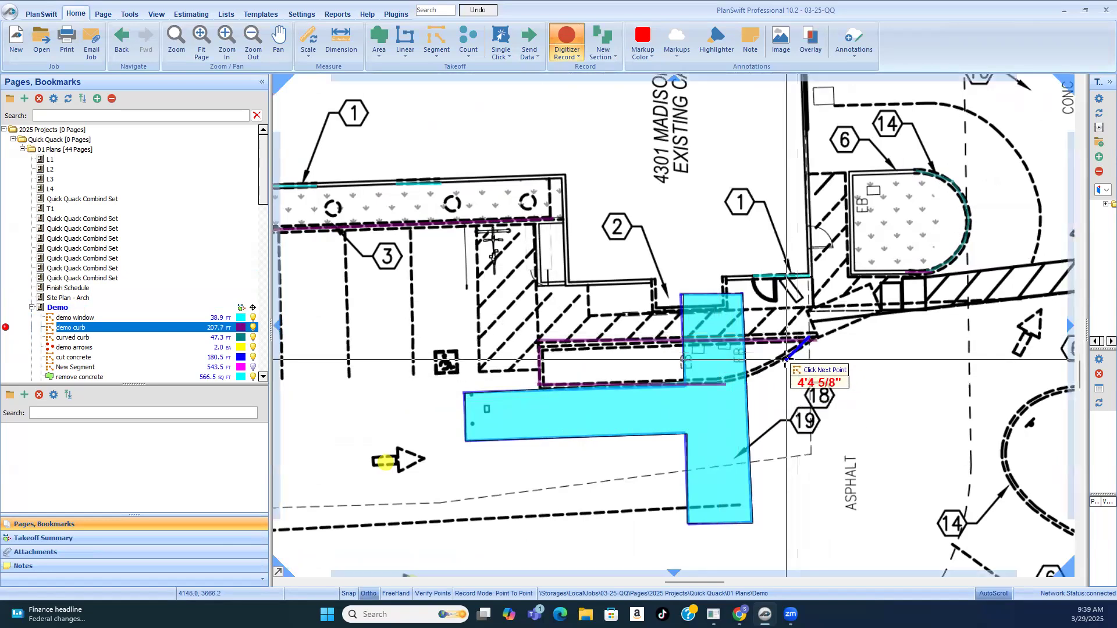
pyautogui.scroll(3, 786, 359)
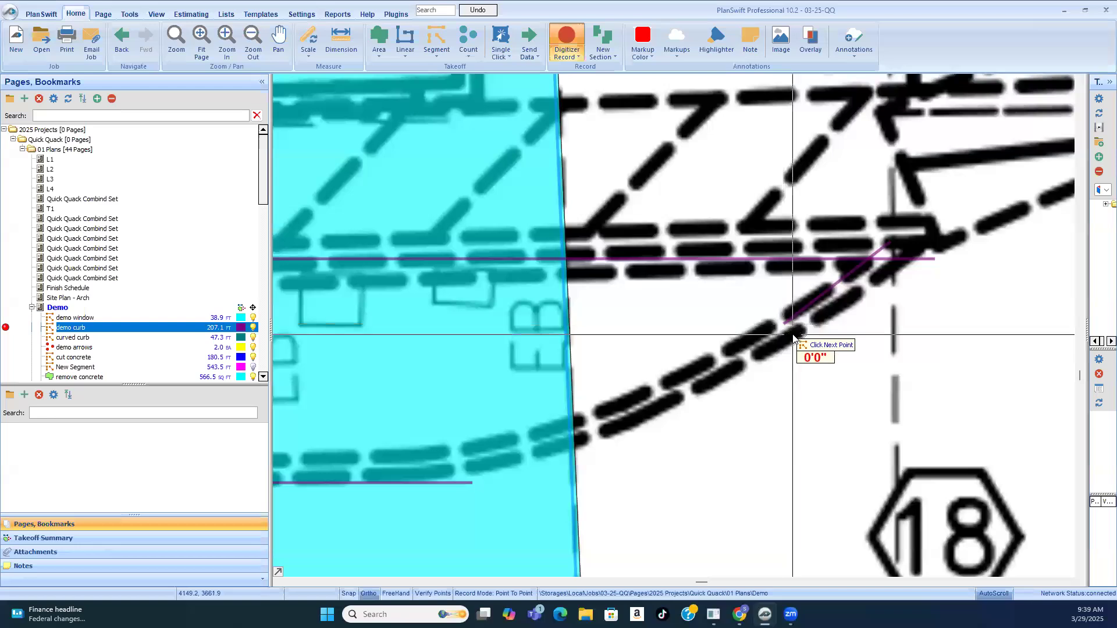
pyautogui.rightClick(789, 324)
pyautogui.click(817, 358)
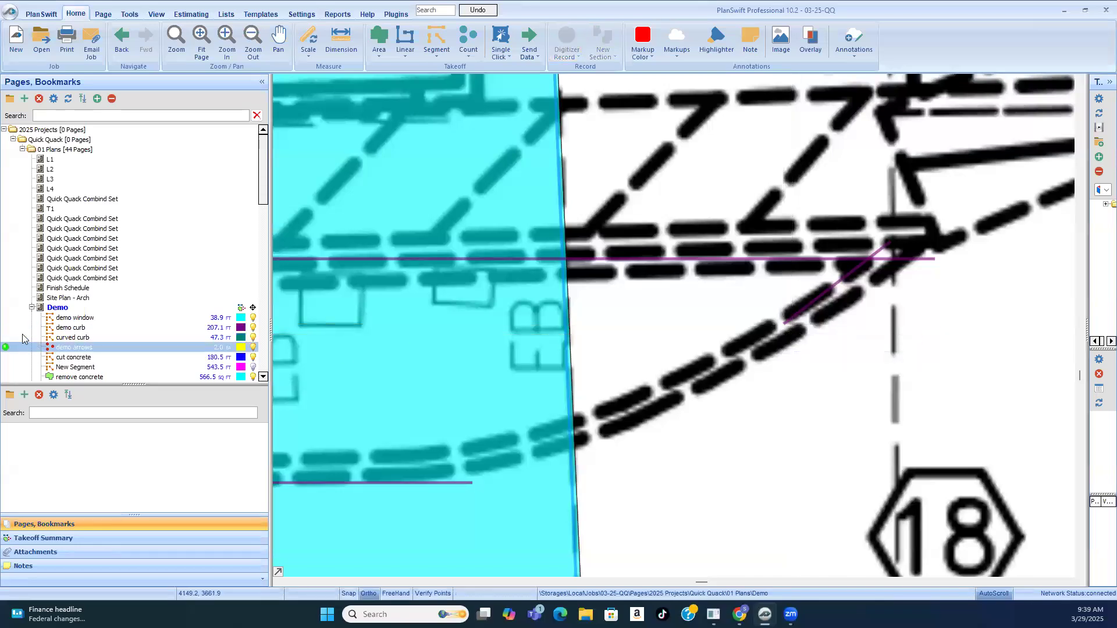
# Step: Resume the curved curb takeoff, trace the dashed island's rounded edge through the concrete removal area, about 12 ft, and end the recording
pyautogui.click(456, 479)
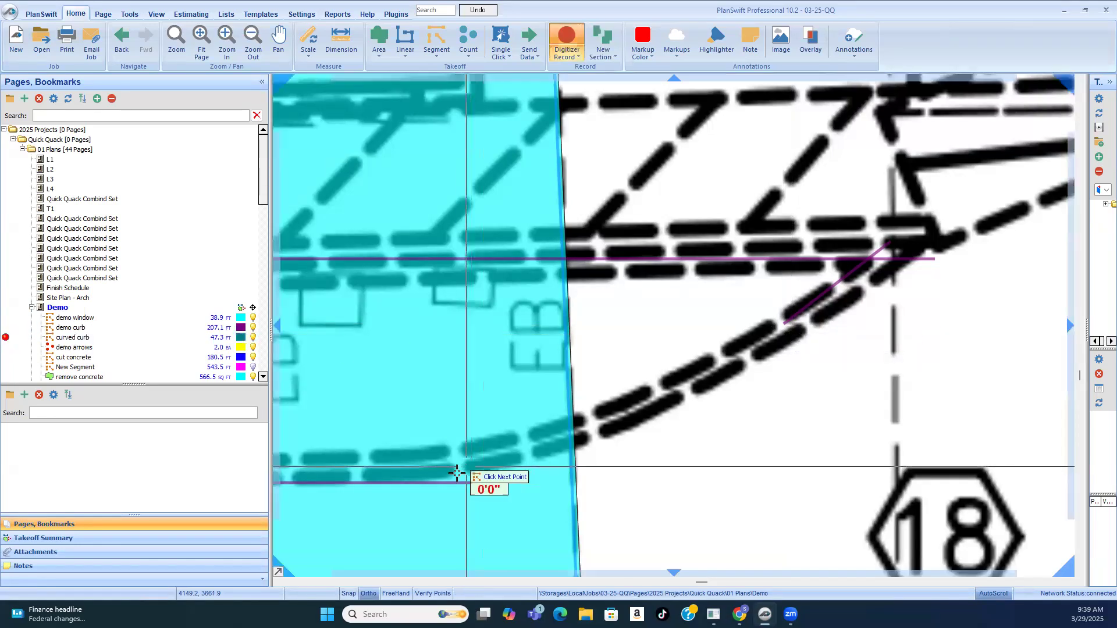
pyautogui.click(575, 445)
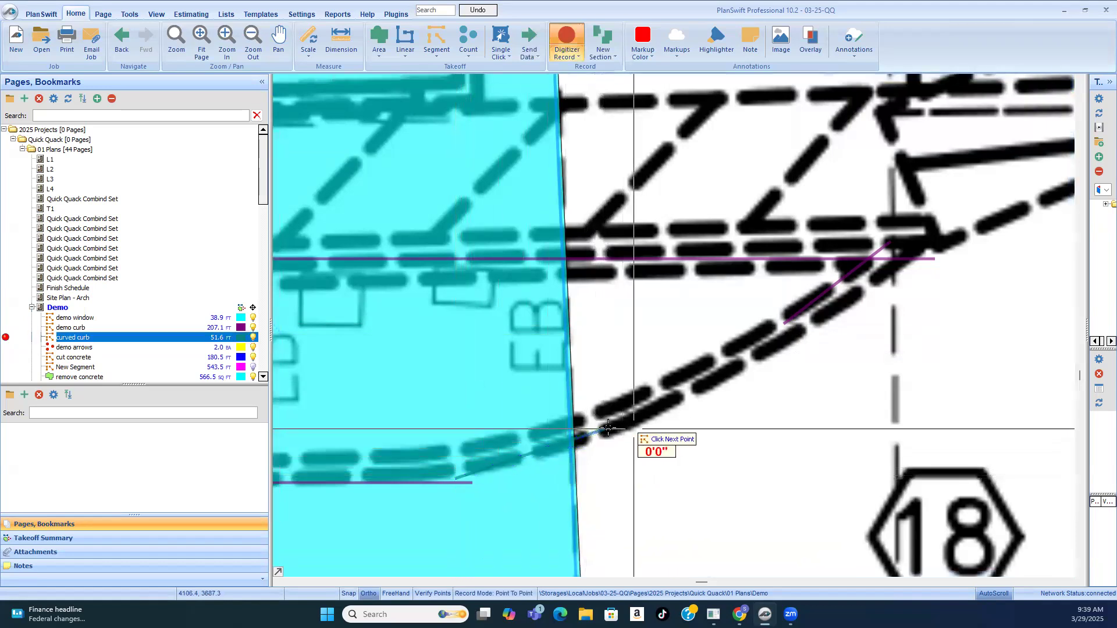
pyautogui.click(754, 352)
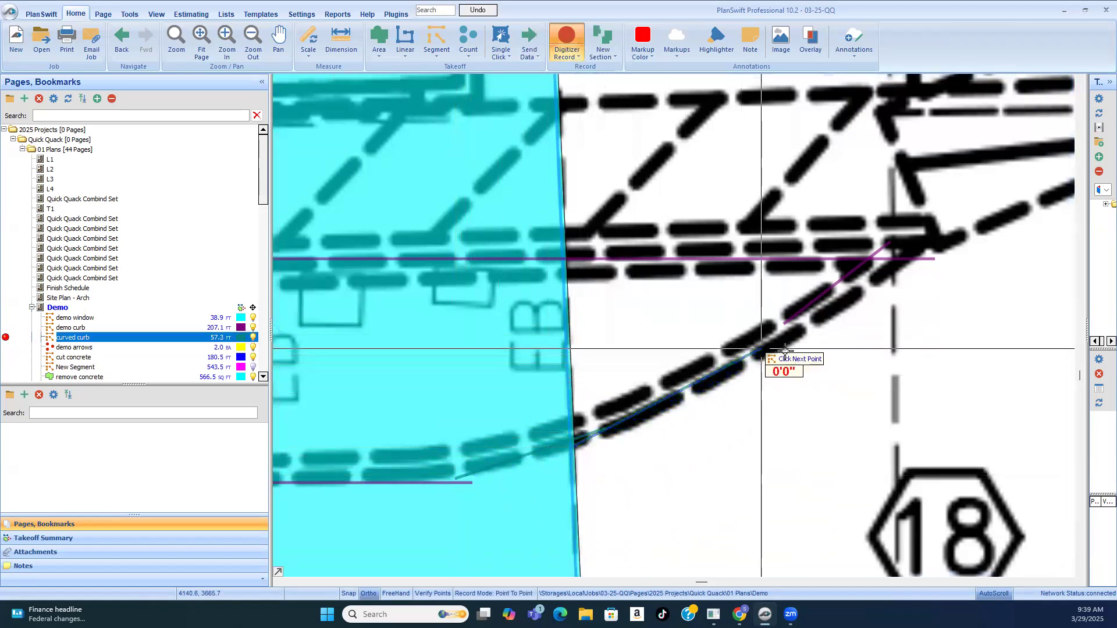
pyautogui.click(817, 307)
pyautogui.scroll(-3, 795, 317)
pyautogui.scroll(-3, 814, 356)
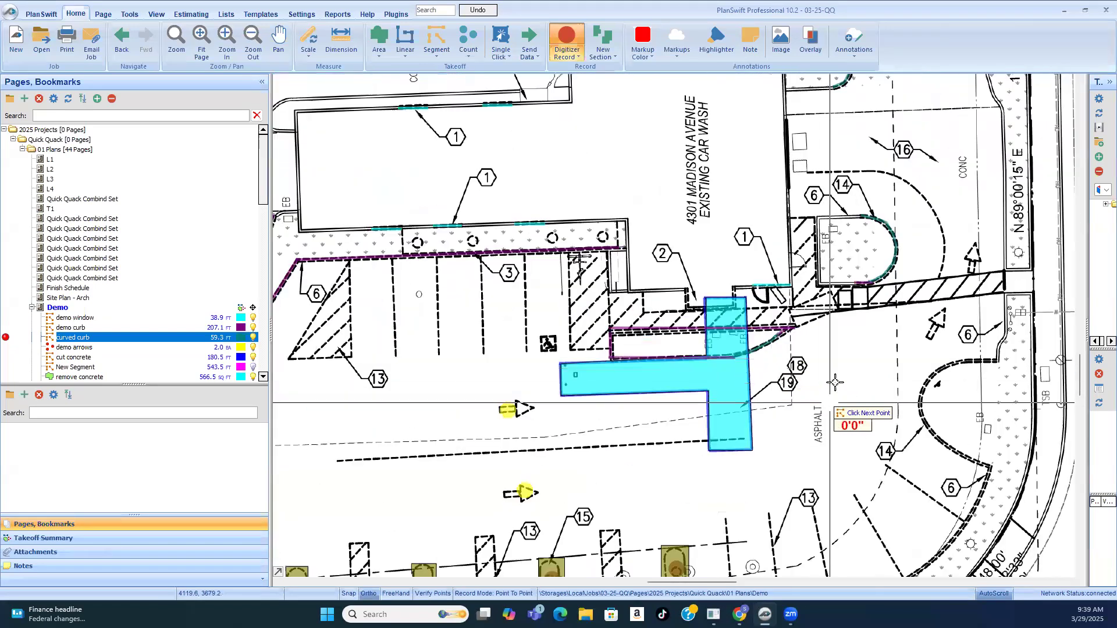
pyautogui.scroll(2, 855, 355)
pyautogui.rightClick(854, 343)
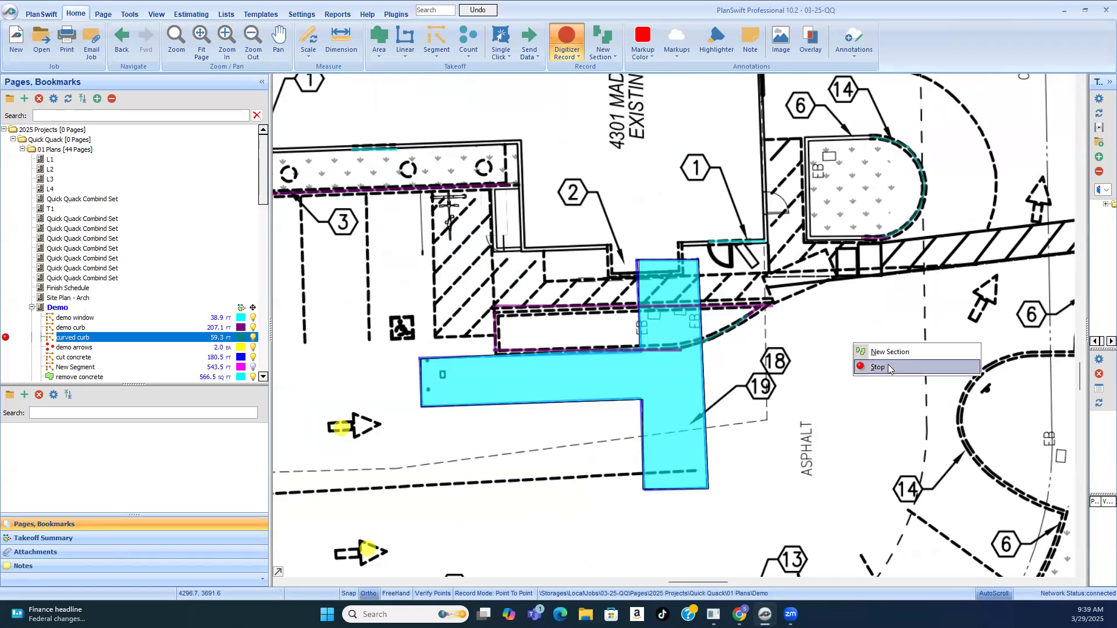
pyautogui.click(888, 369)
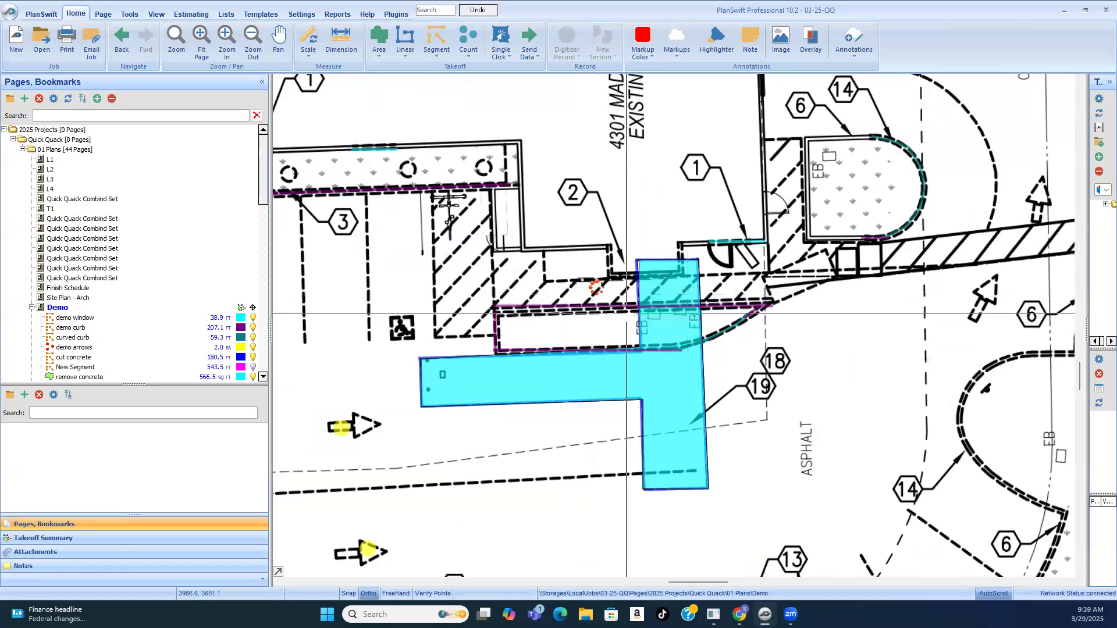
# Step: Read the demo plan's key notes to check which demolition items still need taking off
pyautogui.scroll(-5, 626, 314)
pyautogui.scroll(4, 990, 136)
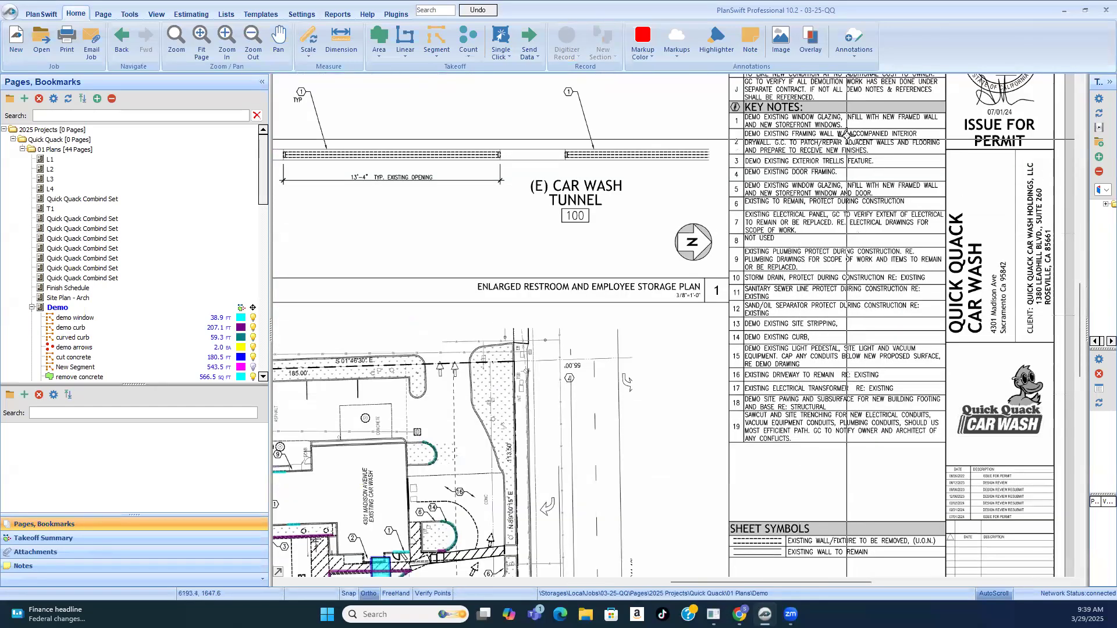
pyautogui.scroll(2, 848, 133)
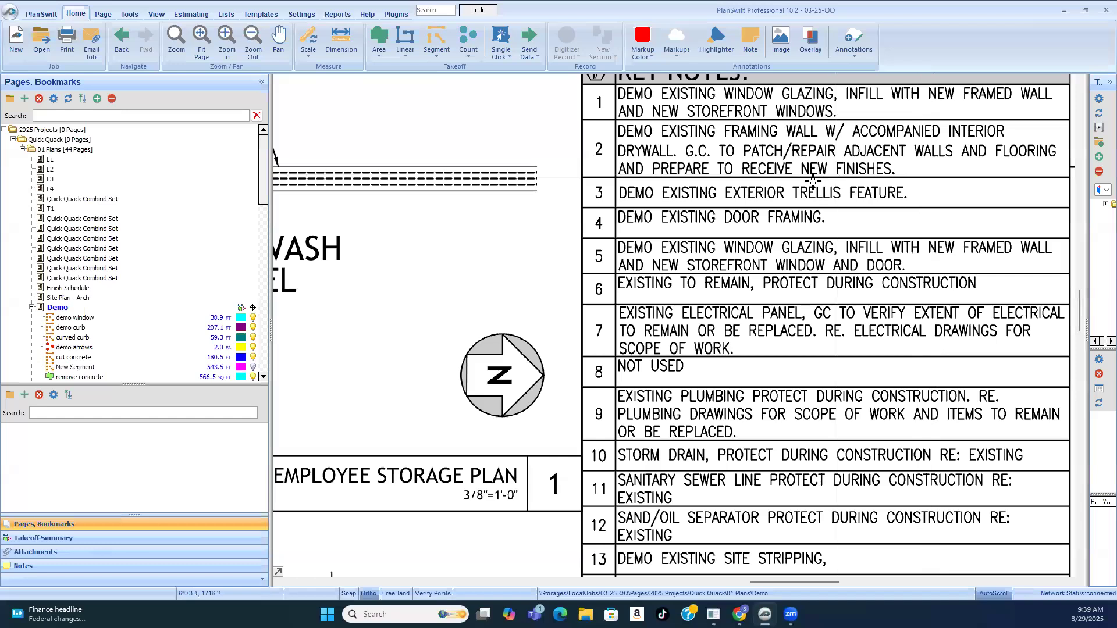
pyautogui.scroll(-5, 931, 187)
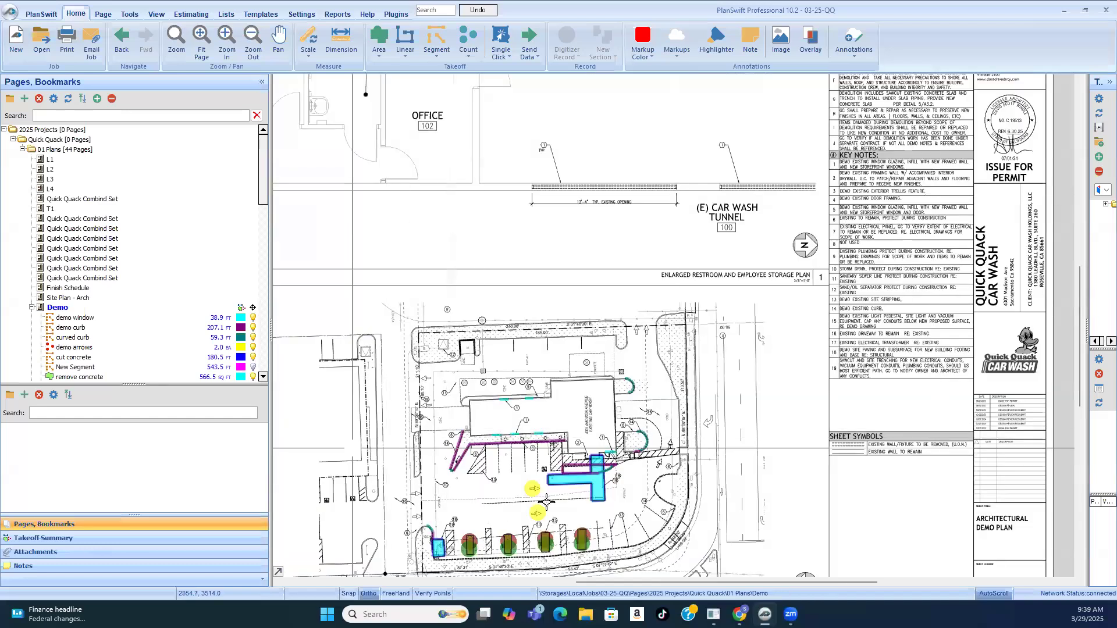
# Step: Create a segment takeoff named "demo inter wall" for the keynote 2 wall
pyautogui.scroll(3, 547, 501)
pyautogui.scroll(2, 662, 311)
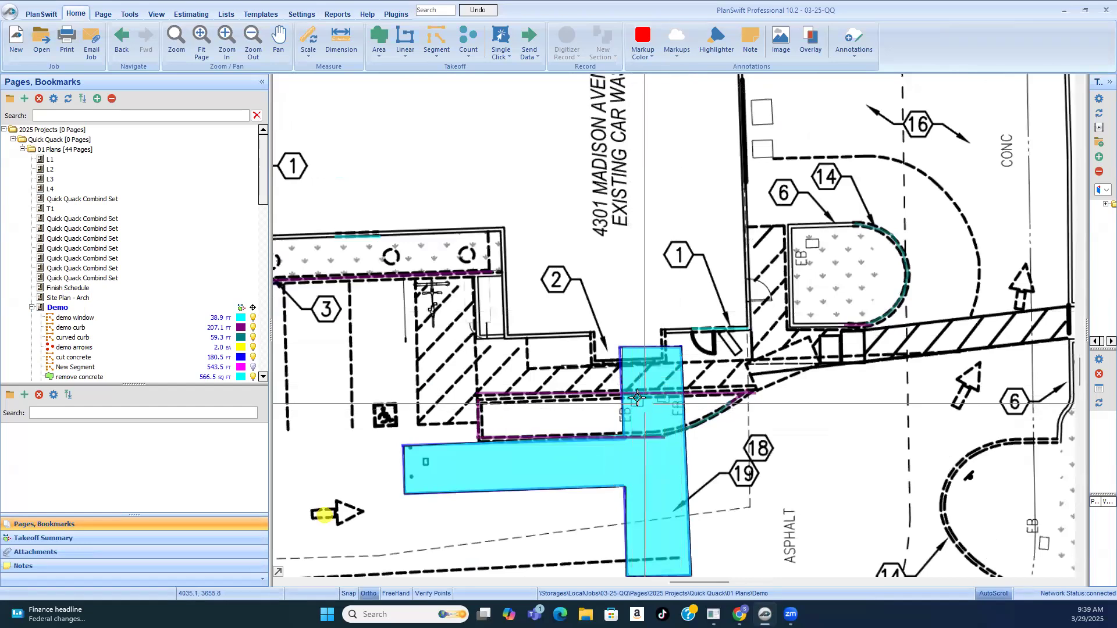
pyautogui.click(439, 33)
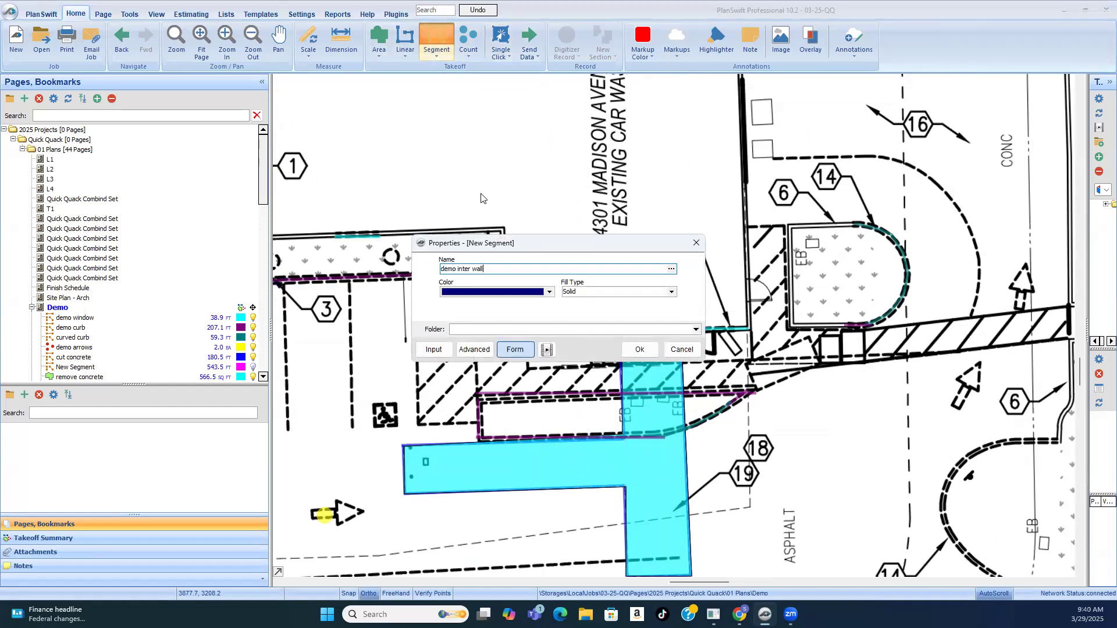
pyautogui.write('demo inter wall')
pyautogui.click(640, 350)
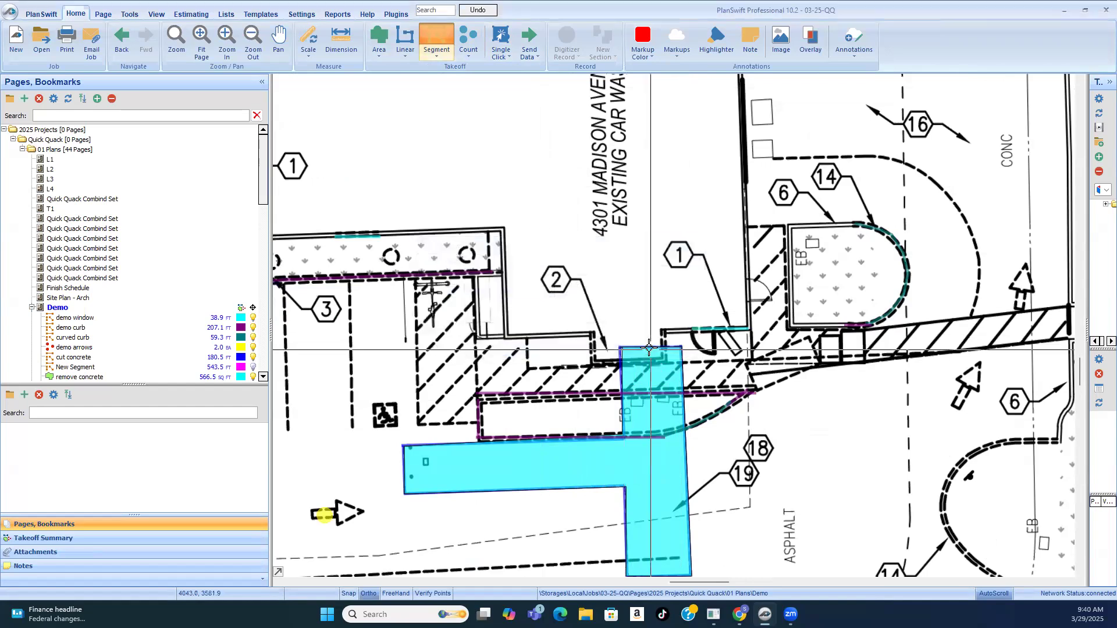
# Step: Trace the three dashed sides of the keynote 2 wall recess, about 4'5", 9'11" and 4'8" long
pyautogui.scroll(-2, 643, 343)
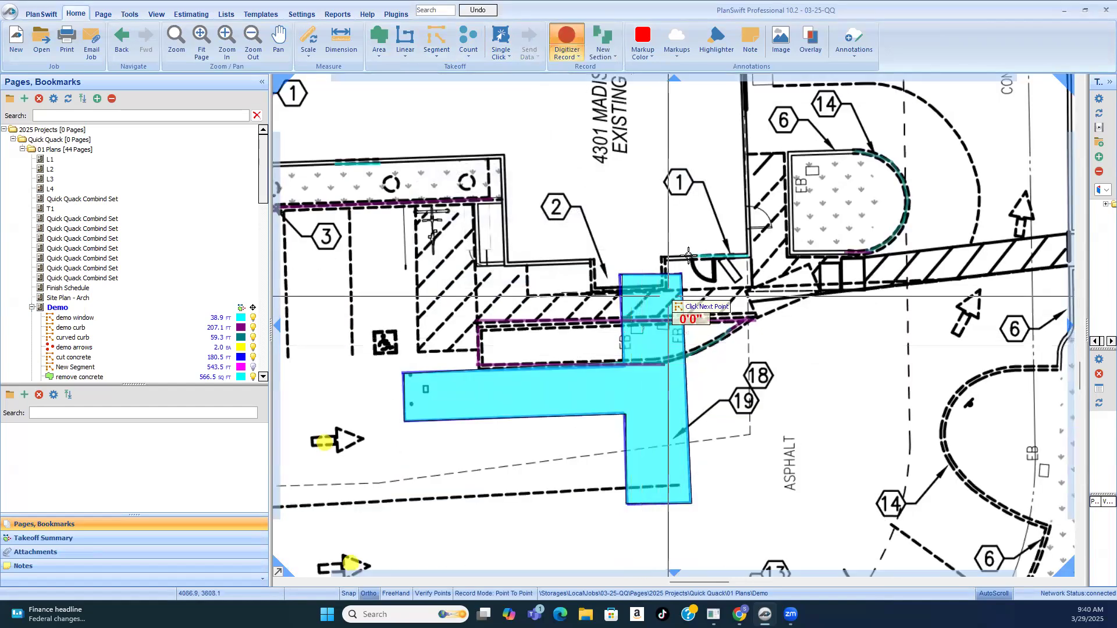
pyautogui.scroll(2, 698, 256)
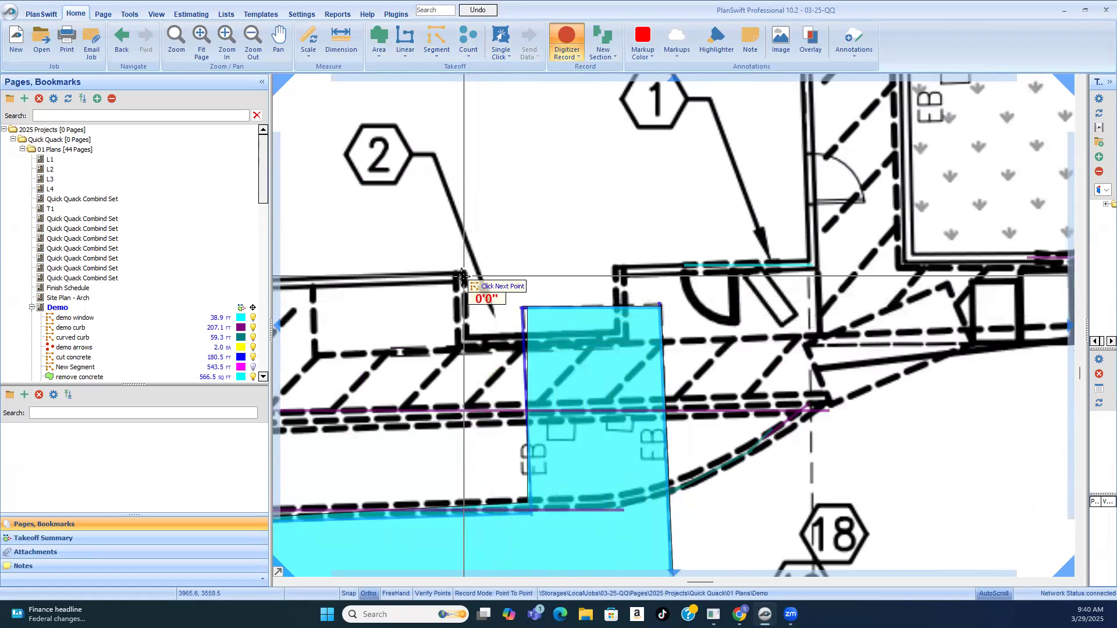
pyautogui.click(462, 343)
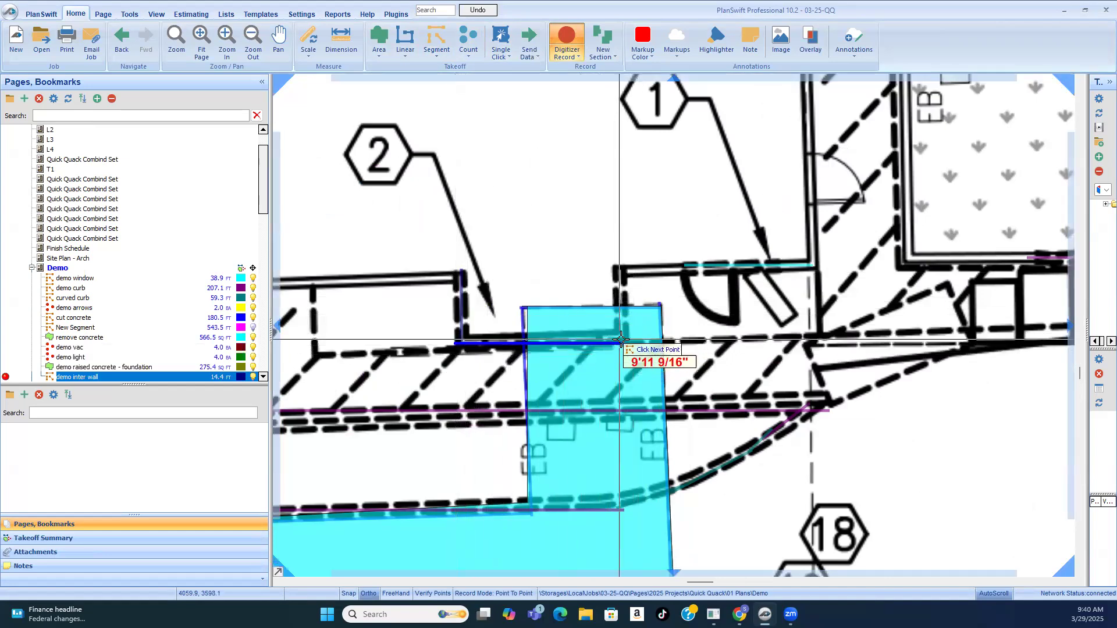
pyautogui.click(622, 343)
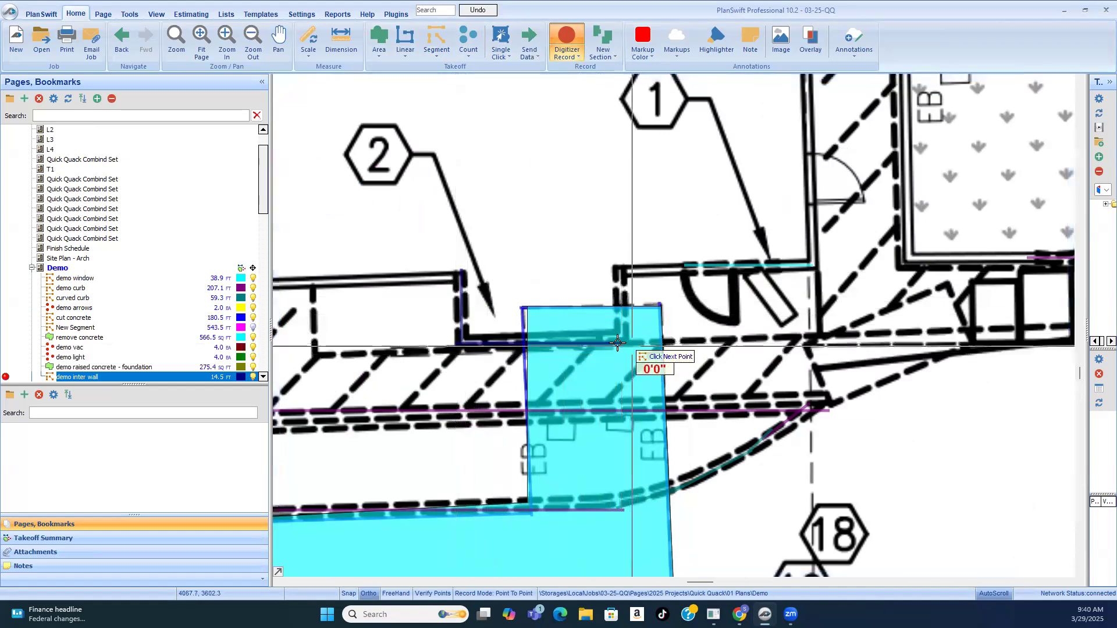
pyautogui.click(621, 263)
# Step: Read key note 2 for the patching and finishing work required around the demolished framing wall
pyautogui.scroll(-5, 614, 295)
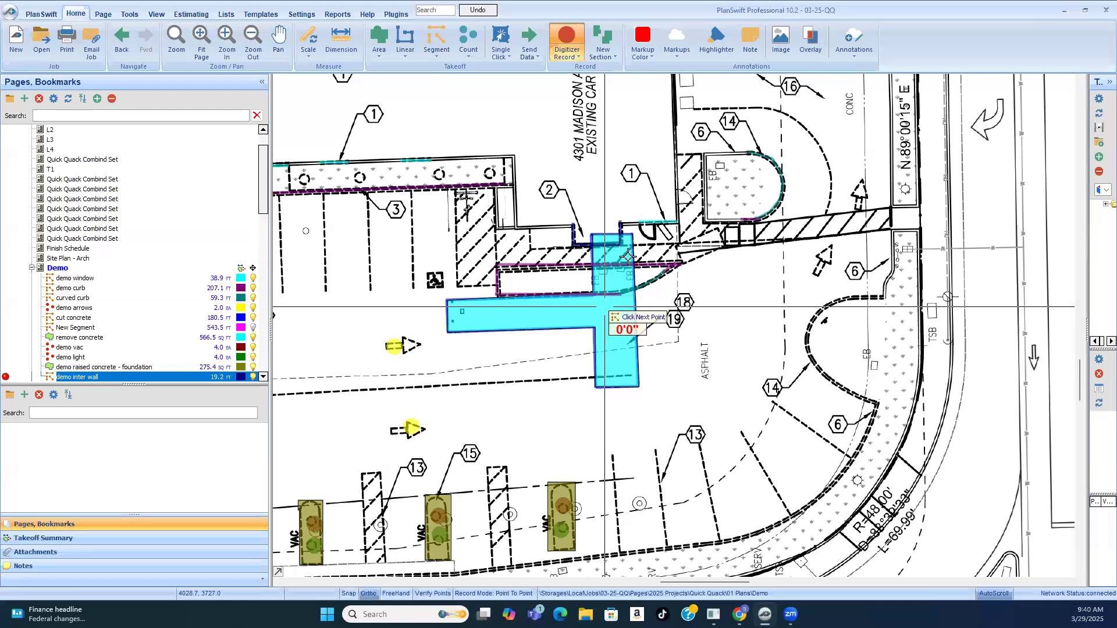
pyautogui.scroll(-4, 615, 295)
pyautogui.scroll(2, 593, 214)
pyautogui.scroll(-4, 592, 214)
pyautogui.scroll(5, 719, 283)
pyautogui.scroll(-5, 719, 282)
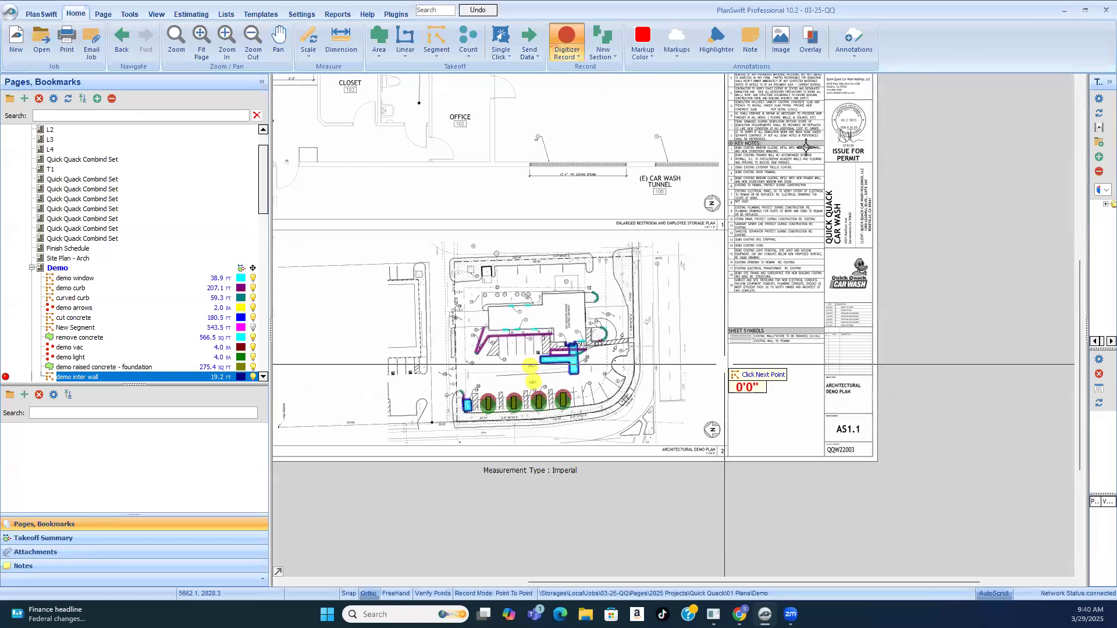
pyautogui.scroll(6, 727, 134)
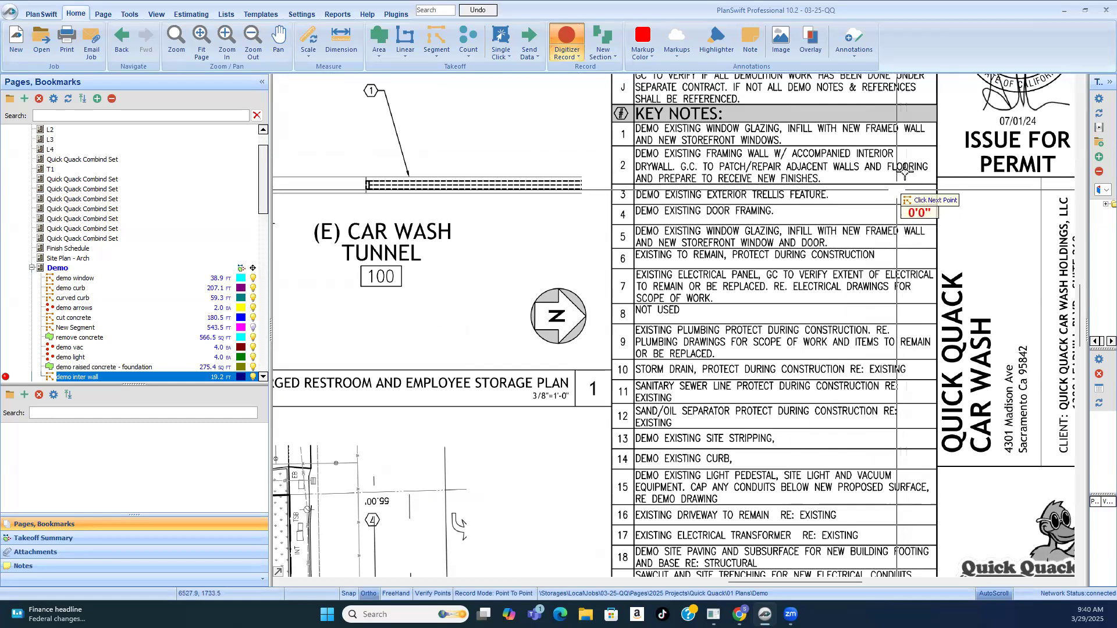
pyautogui.scroll(-3, 905, 170)
pyautogui.scroll(6, 801, 337)
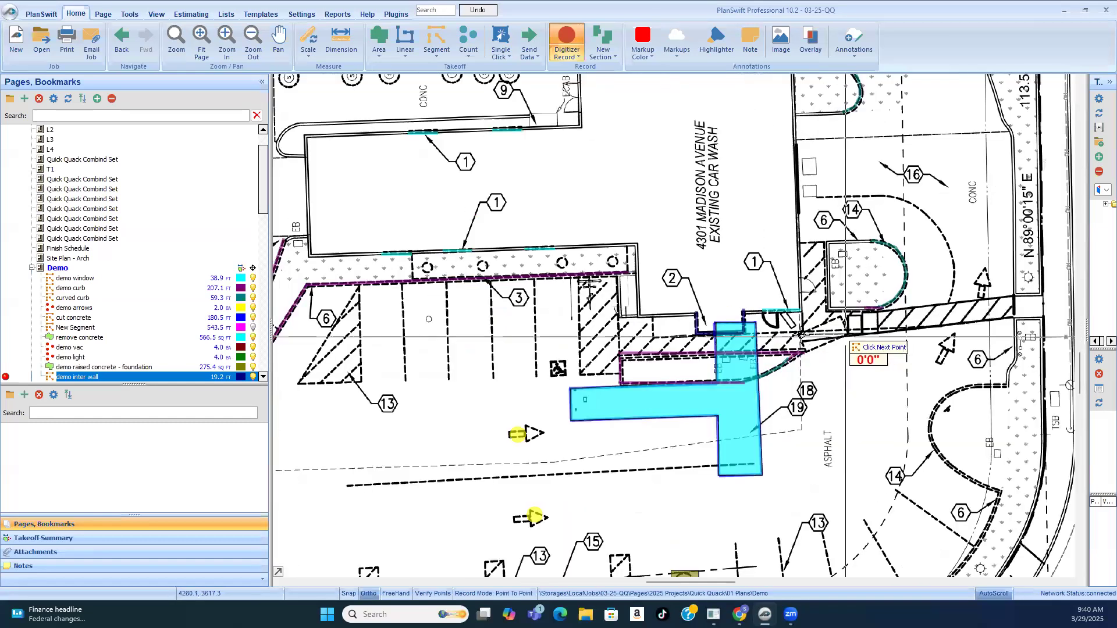
# Step: End the interior wall recording and create an area takeoff named "patch/repair flooring"
pyautogui.scroll(3, 802, 336)
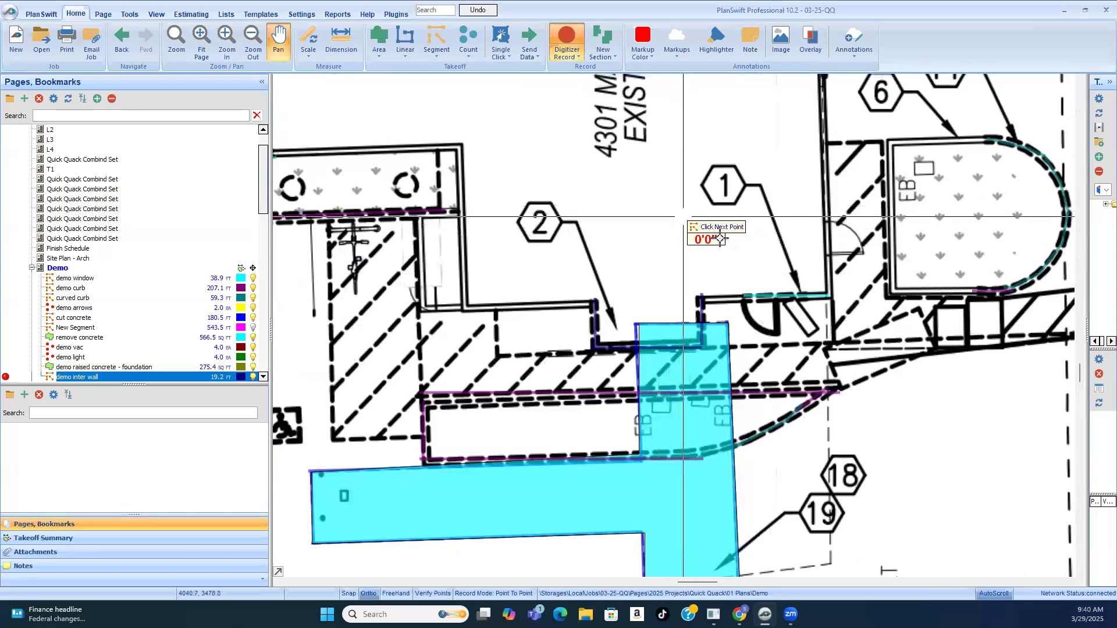
pyautogui.rightClick(720, 231)
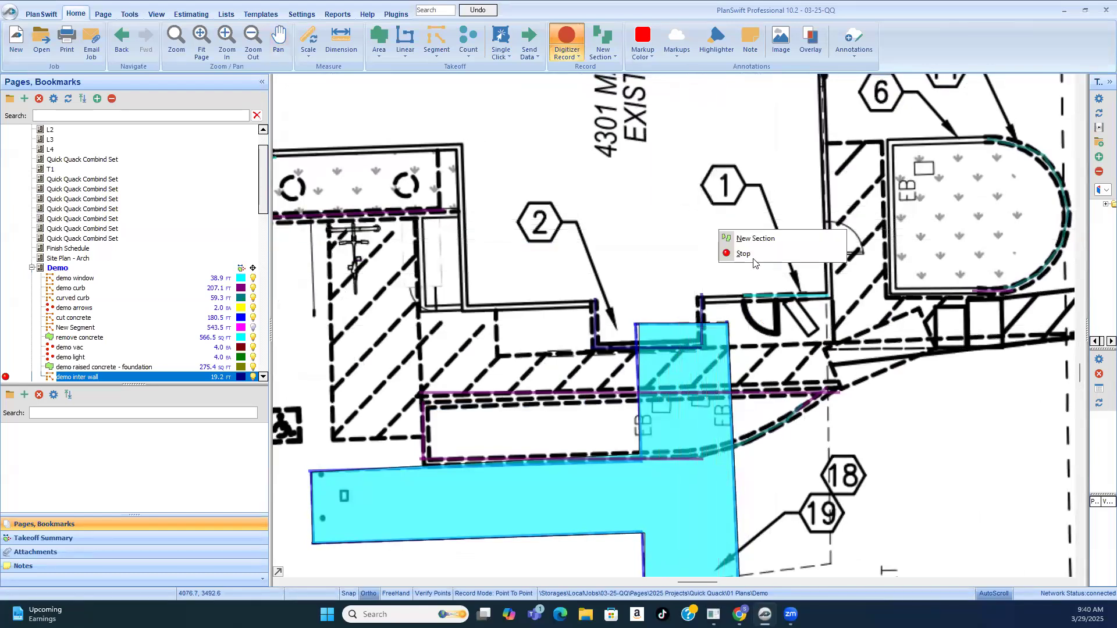
pyautogui.click(752, 256)
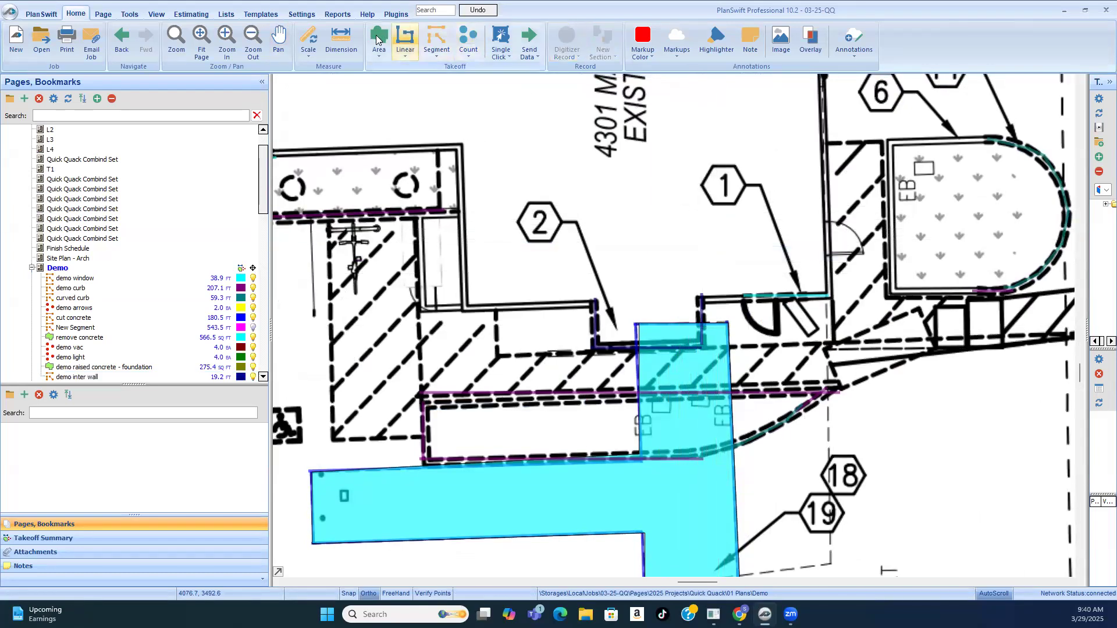
pyautogui.click(398, 31)
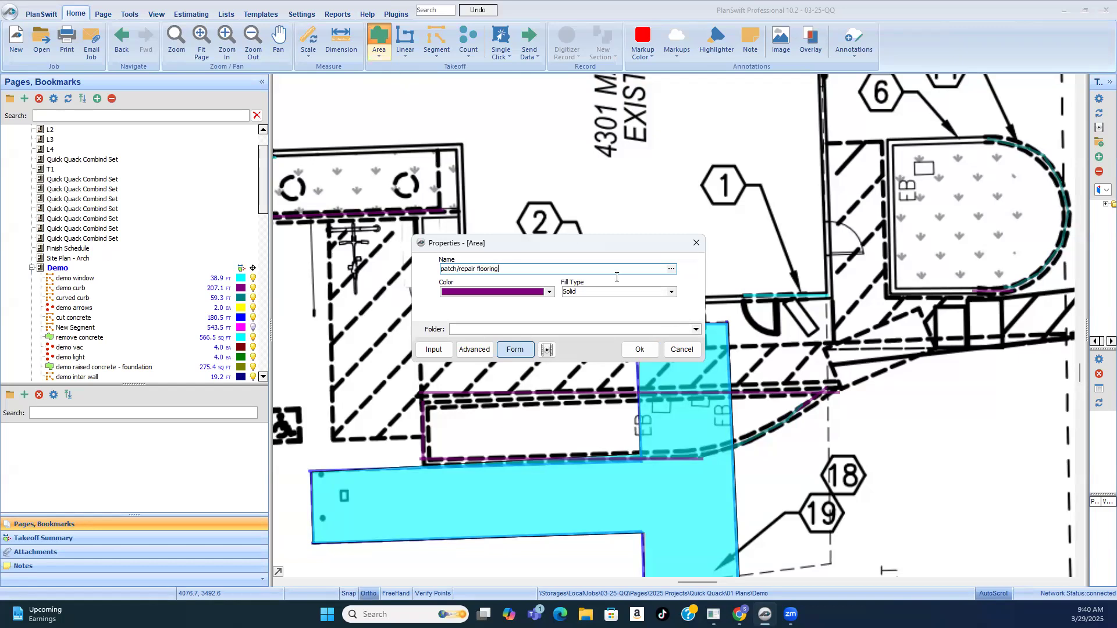
pyautogui.click(641, 350)
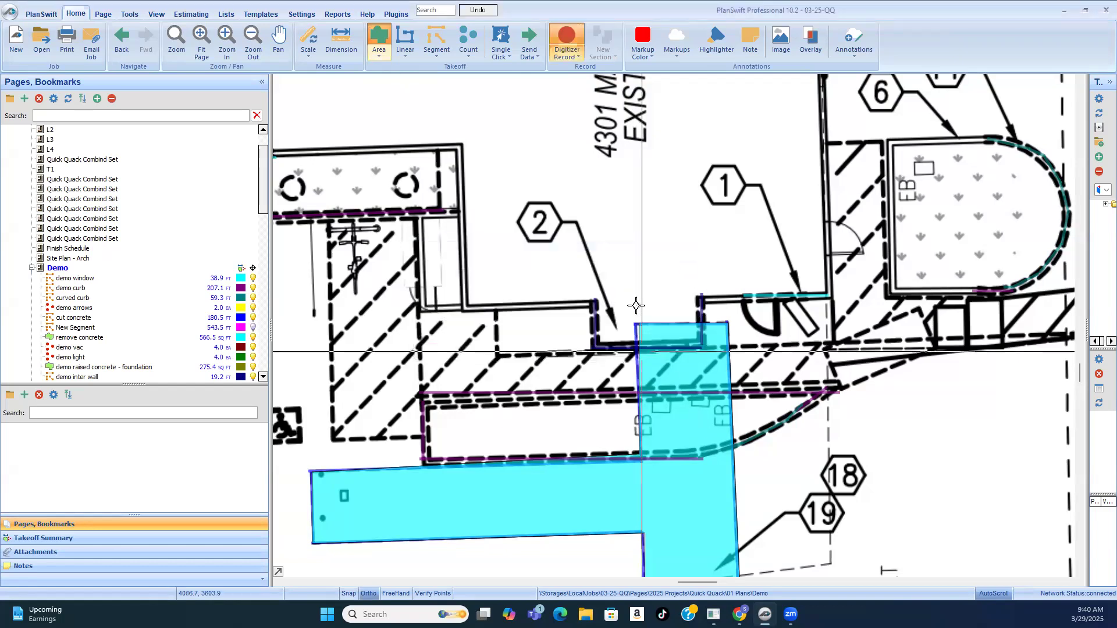
# Step: Outline the rectangular keynote 2 recess as the flooring repair area, about 45 sq ft, and end the recording
pyautogui.scroll(5, 504, 284)
pyautogui.click(493, 277)
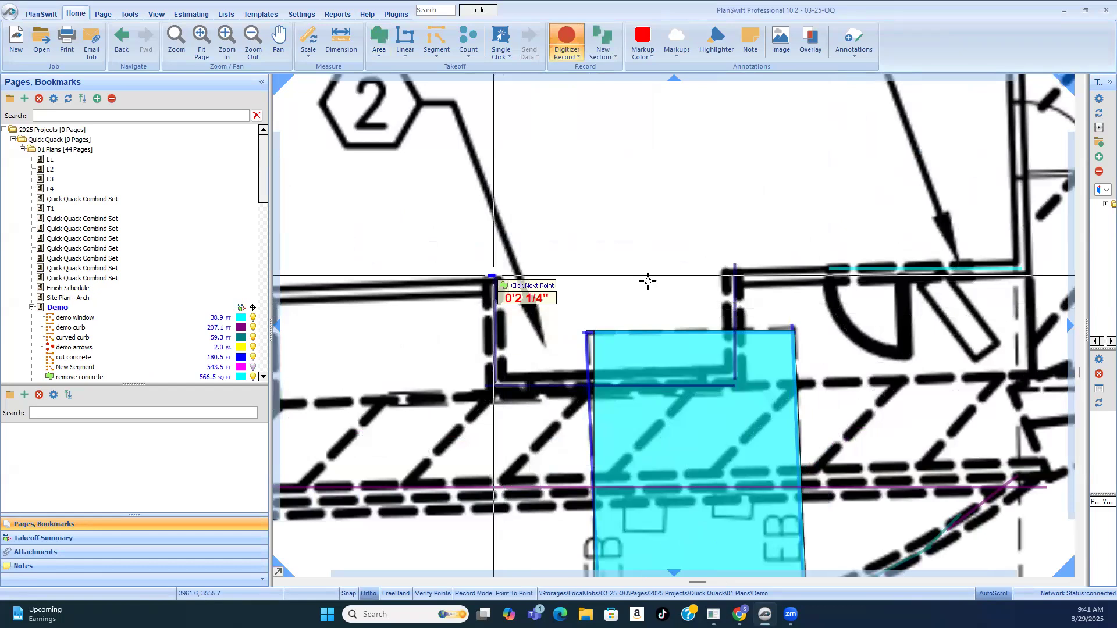
pyautogui.click(734, 277)
pyautogui.click(734, 387)
pyautogui.click(493, 387)
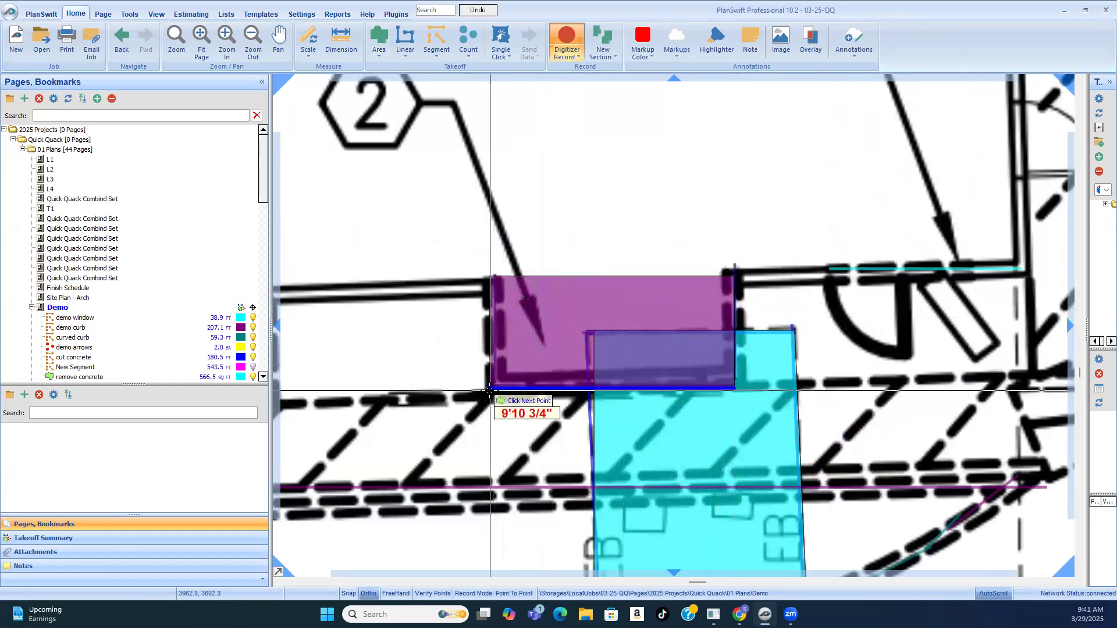
pyautogui.rightClick(508, 302)
pyautogui.click(533, 302)
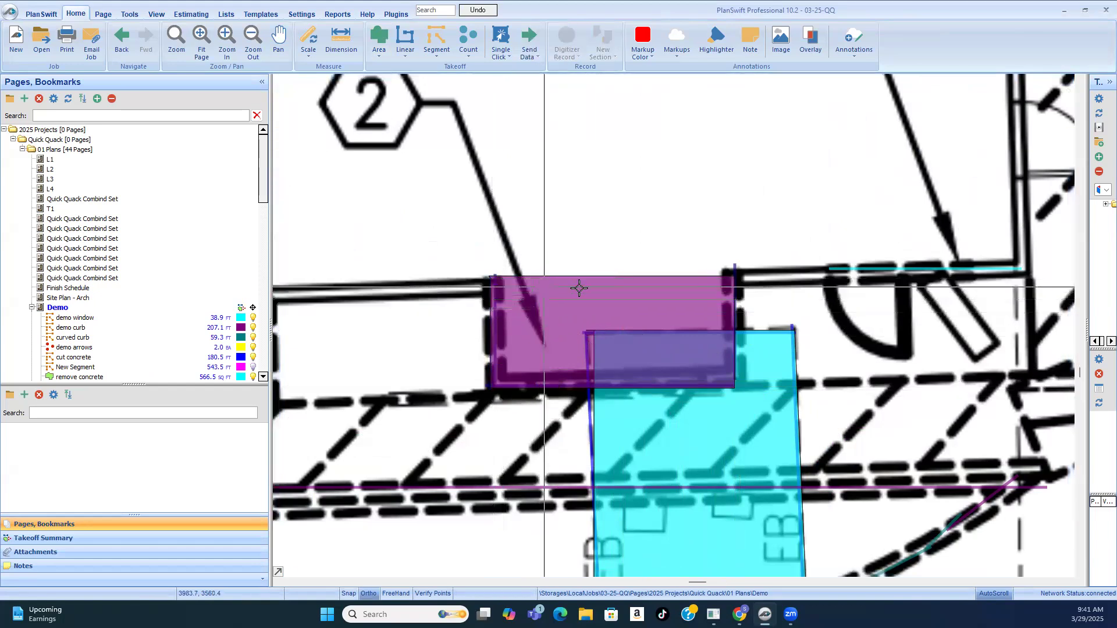
# Step: Create a segment takeoff named "wall trim"
pyautogui.scroll(-5, 579, 287)
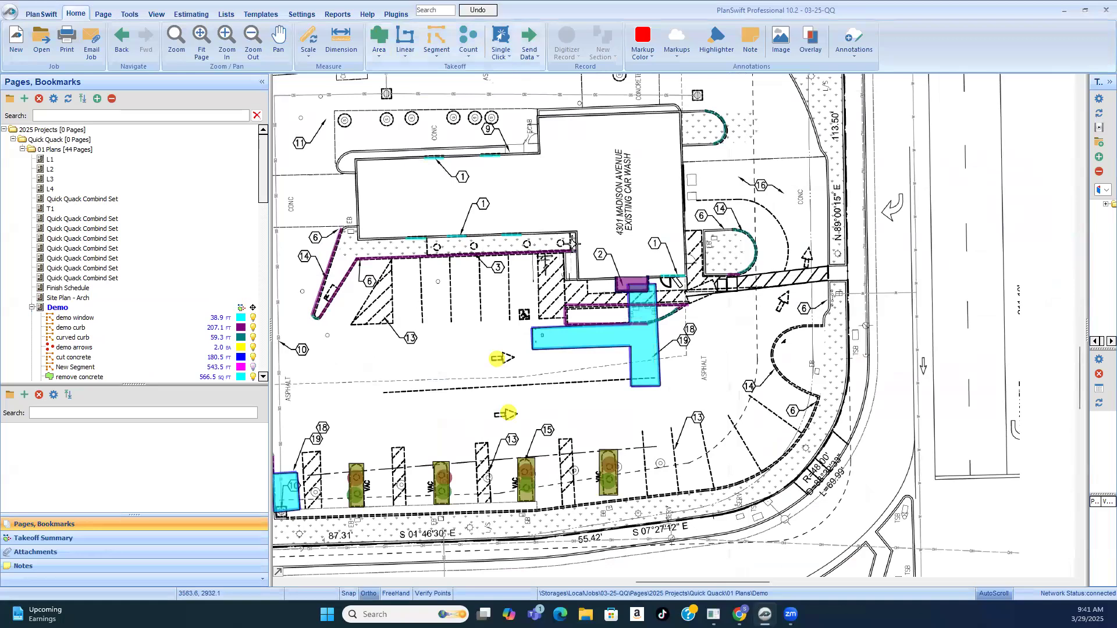
pyautogui.click(435, 36)
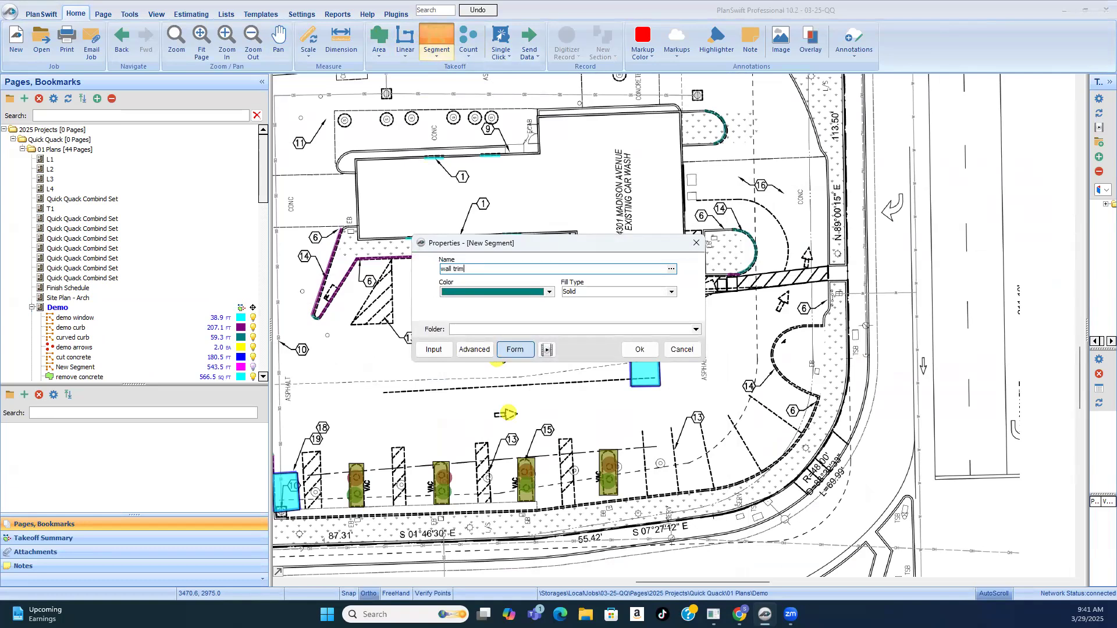
pyautogui.click(640, 350)
# Step: Trace the wall trim along the three dashed sides of the keynote 2 recess, about 19.8 ft in total, and end the recording
pyautogui.scroll(5, 656, 329)
pyautogui.scroll(-4, 656, 329)
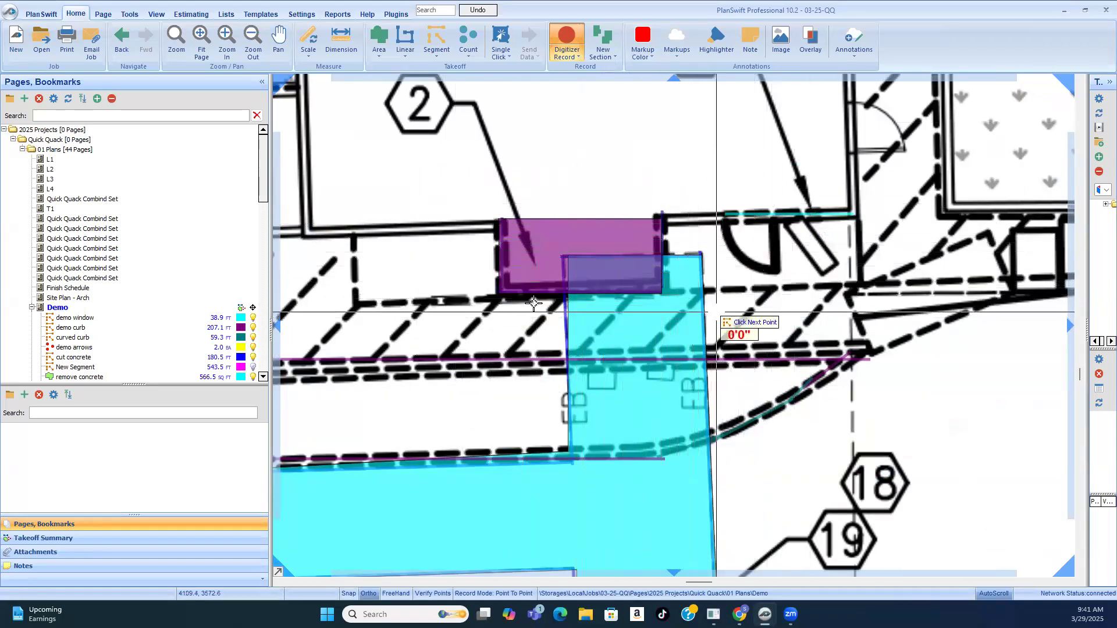
pyautogui.click(499, 219)
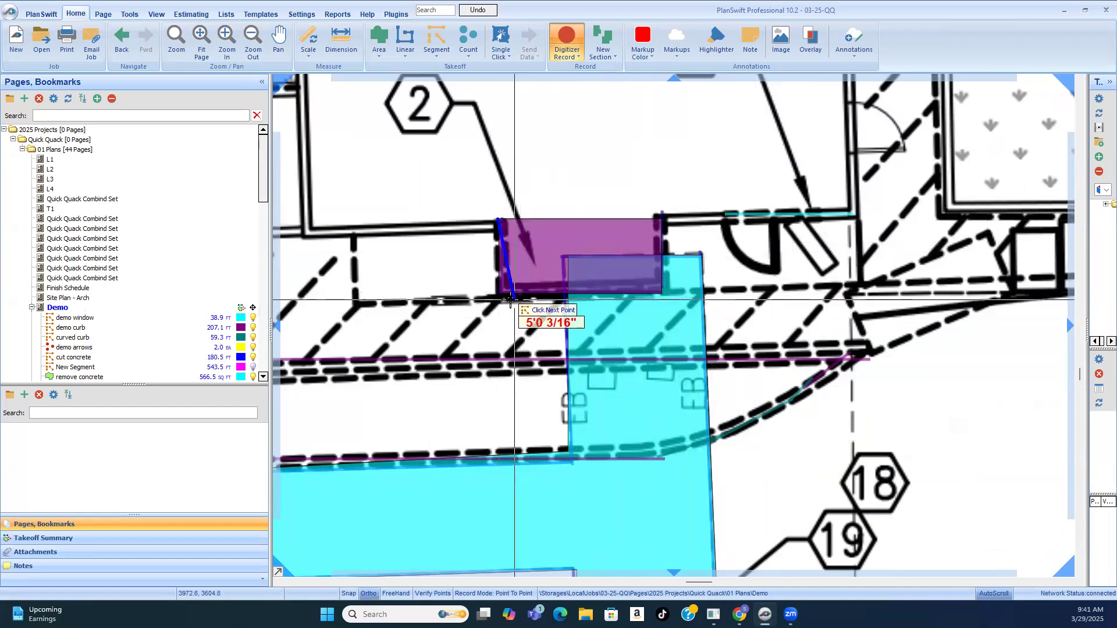
pyautogui.click(499, 298)
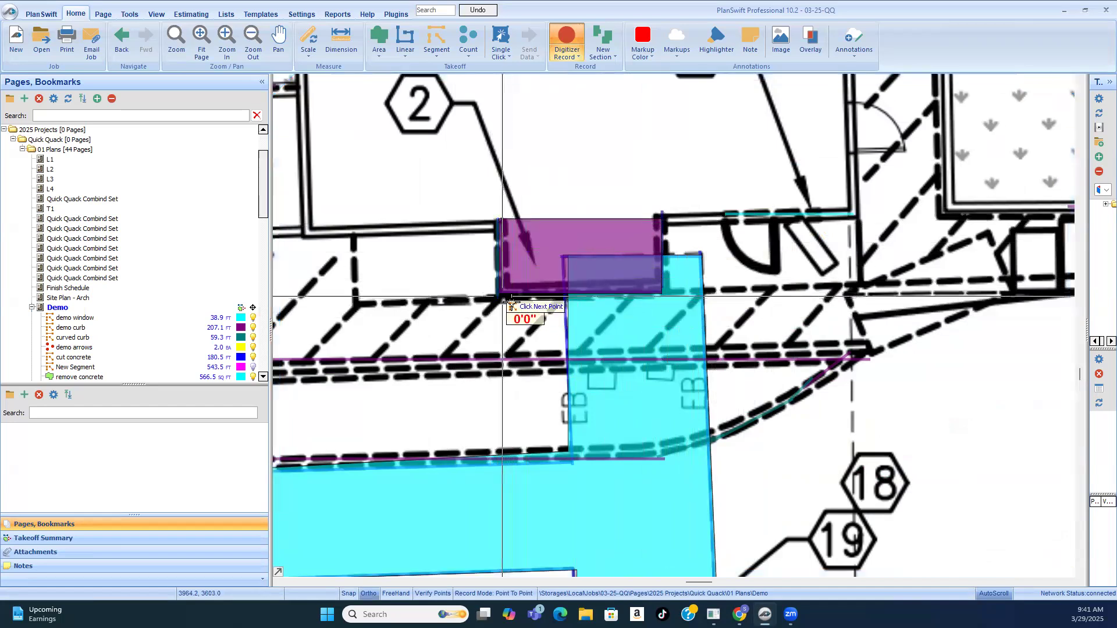
pyautogui.click(661, 298)
pyautogui.click(651, 213)
pyautogui.scroll(-5, 651, 214)
pyautogui.scroll(2, 616, 256)
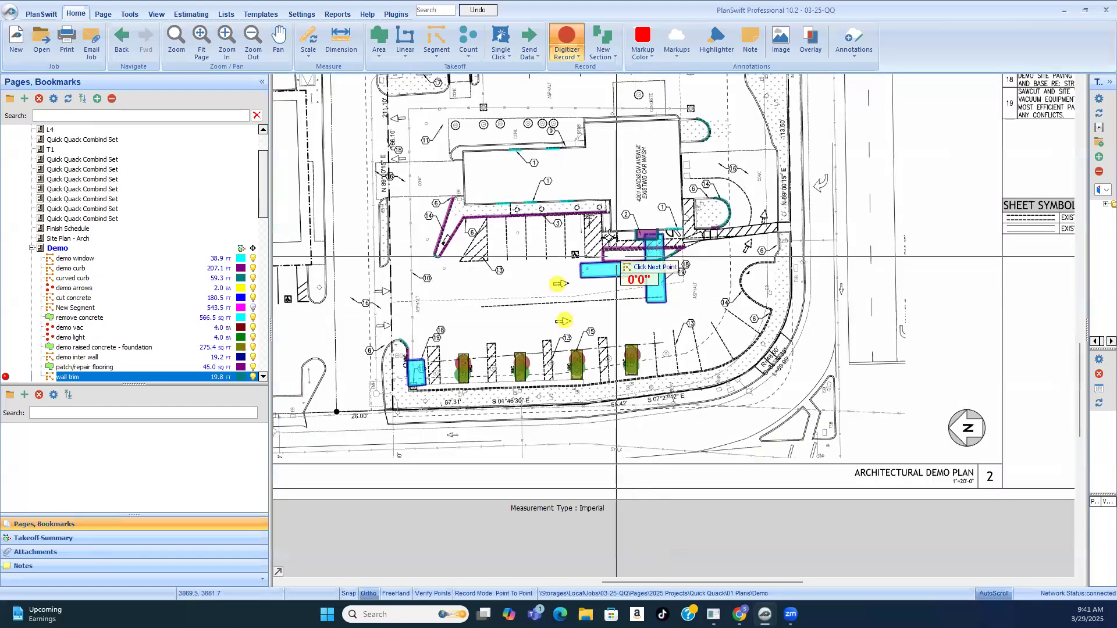
pyautogui.scroll(-1, 609, 237)
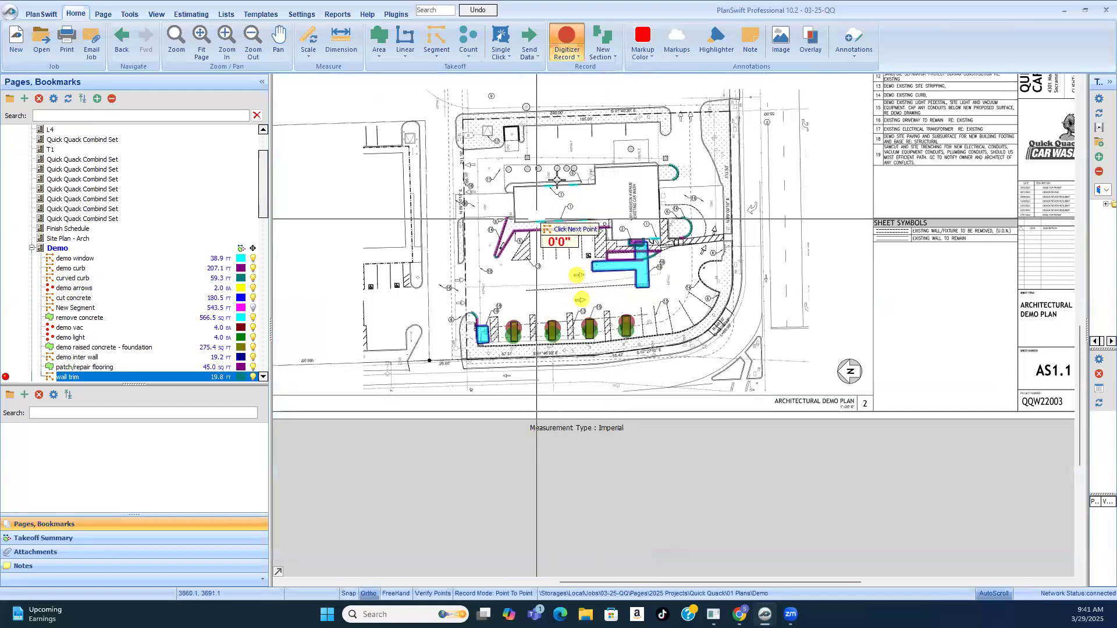
pyautogui.rightClick(612, 195)
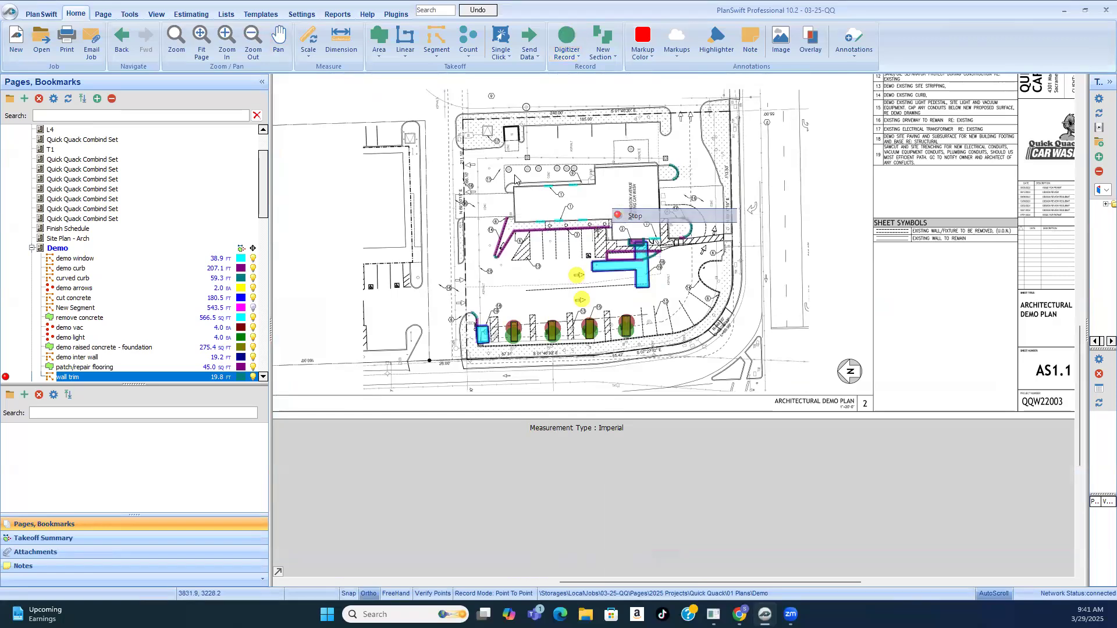
pyautogui.click(633, 216)
# Step: Check the keynote callouts around the building and read the key notes for remaining demolition and protection items
pyautogui.scroll(4, 628, 228)
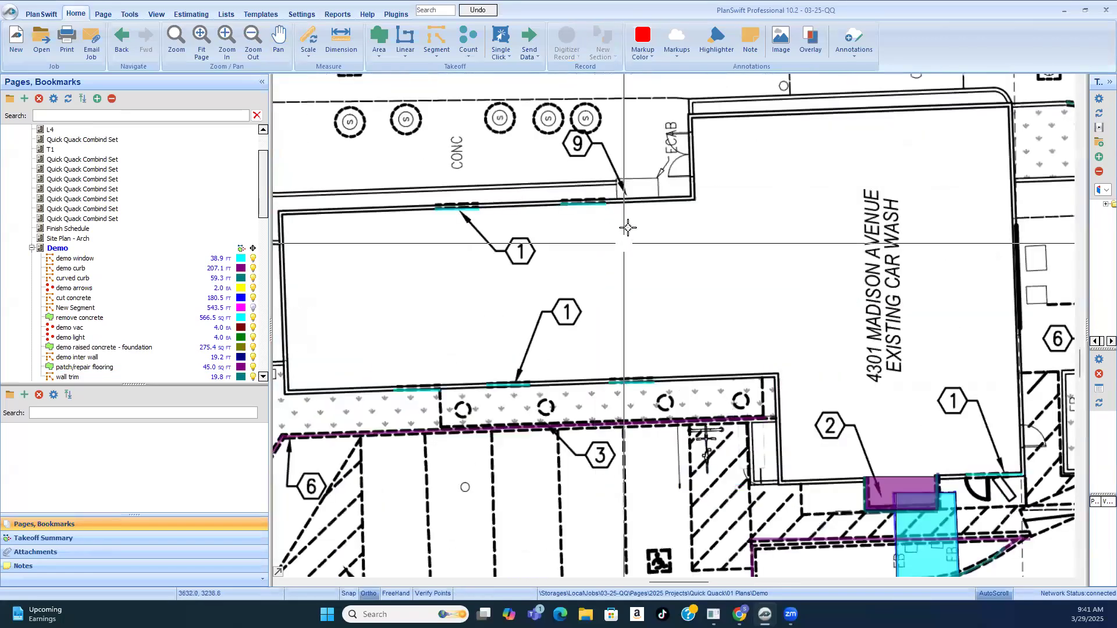
pyautogui.scroll(-3, 628, 228)
pyautogui.scroll(-1, 488, 225)
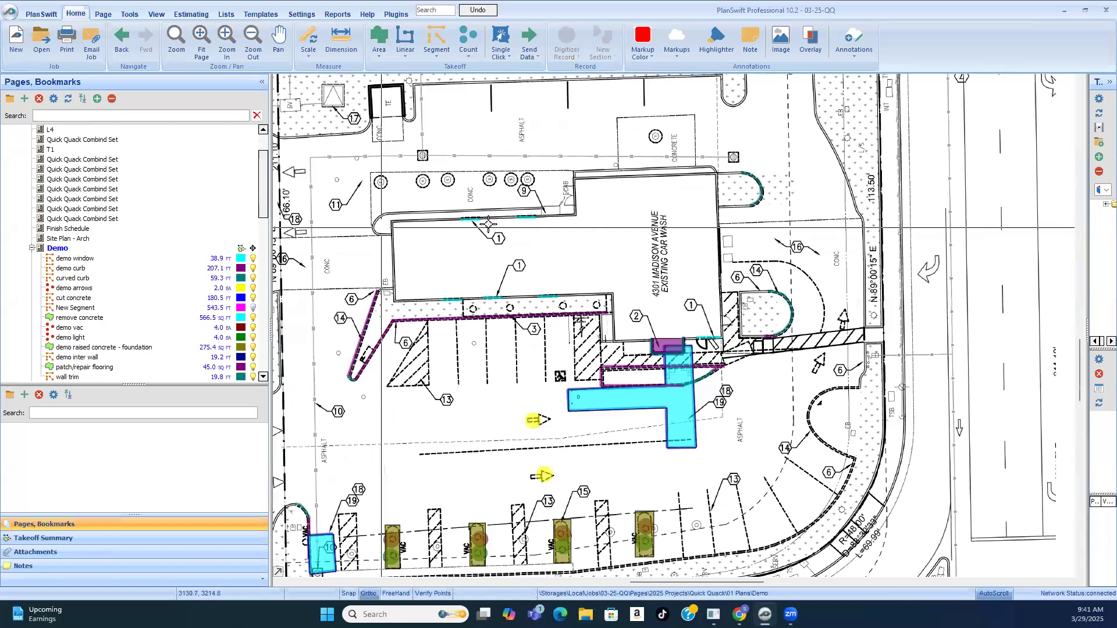
pyautogui.scroll(-3, 488, 225)
pyautogui.scroll(3, 757, 216)
pyautogui.scroll(-2, 757, 216)
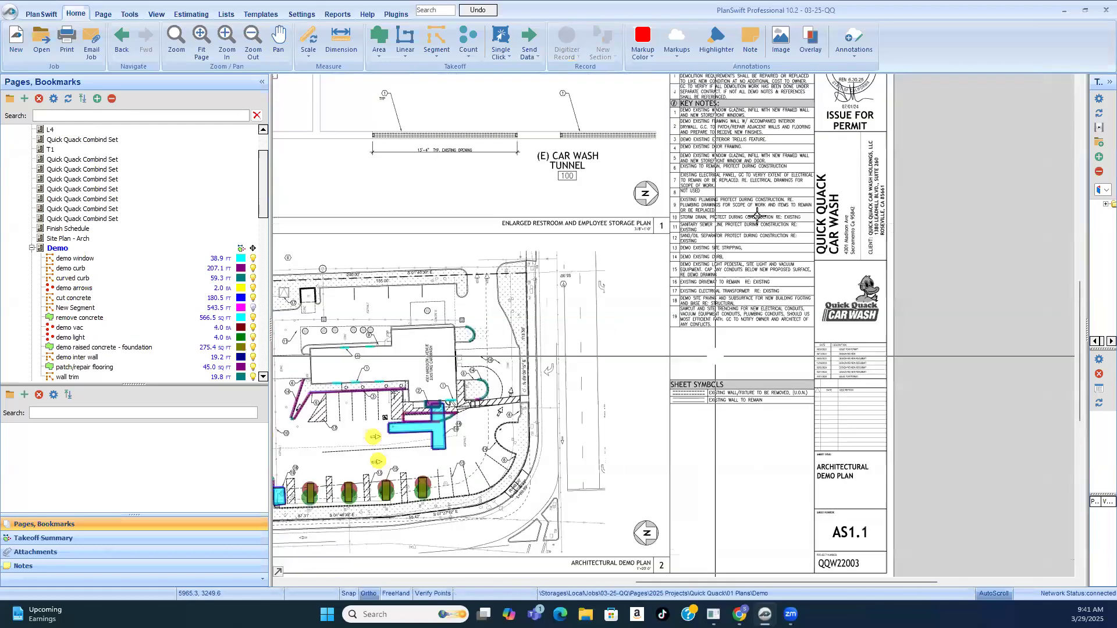
pyautogui.scroll(3, 756, 217)
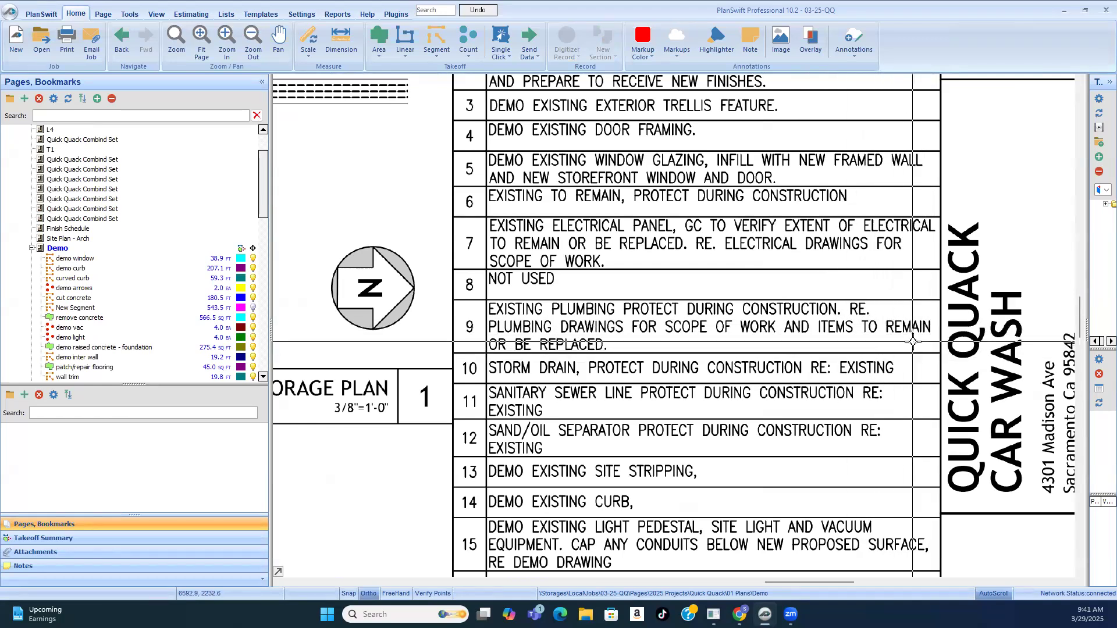
pyautogui.scroll(-3, 757, 288)
pyautogui.scroll(4, 766, 282)
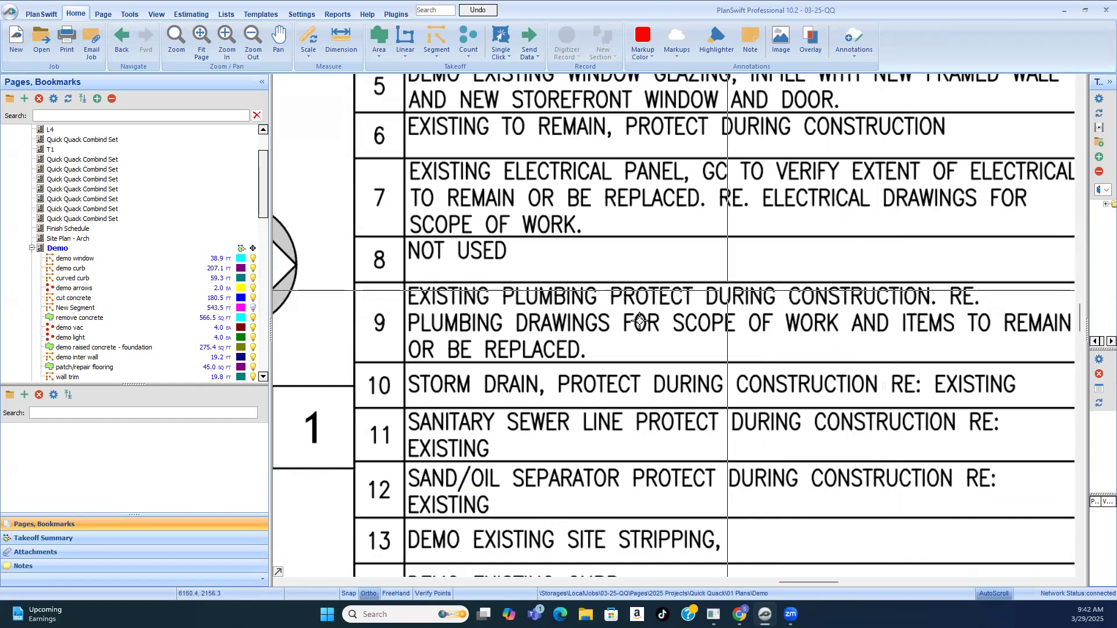
# Step: Examine the spot marked keynote 9 beside the electrical cabinet on the building's exterior wall
pyautogui.scroll(-3, 768, 278)
pyautogui.scroll(-2, 769, 278)
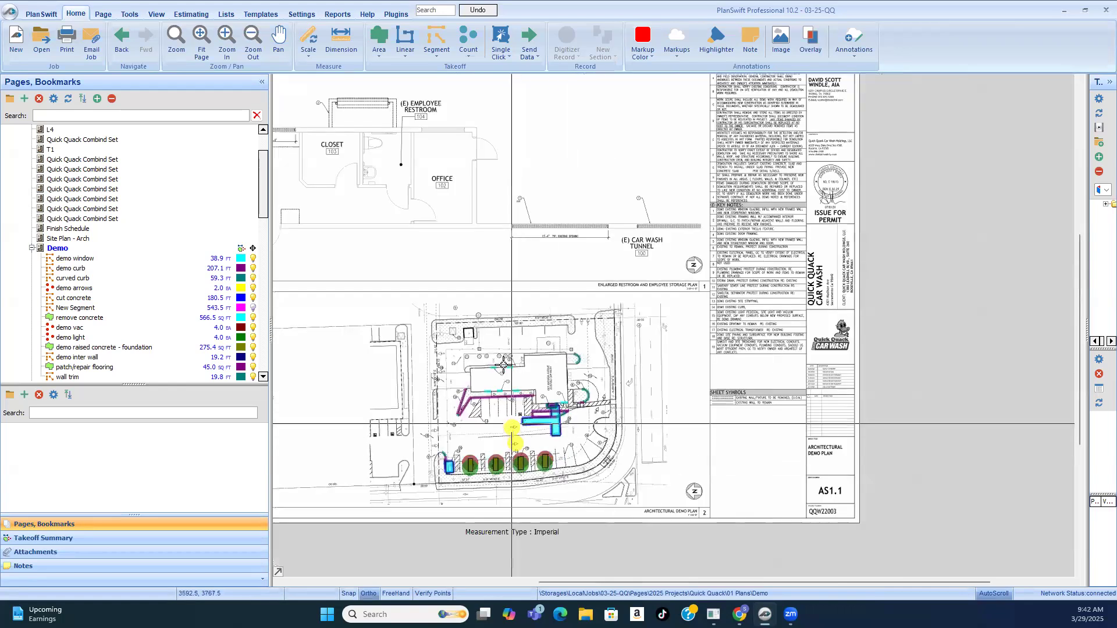
pyautogui.scroll(4, 511, 433)
pyautogui.scroll(2, 545, 357)
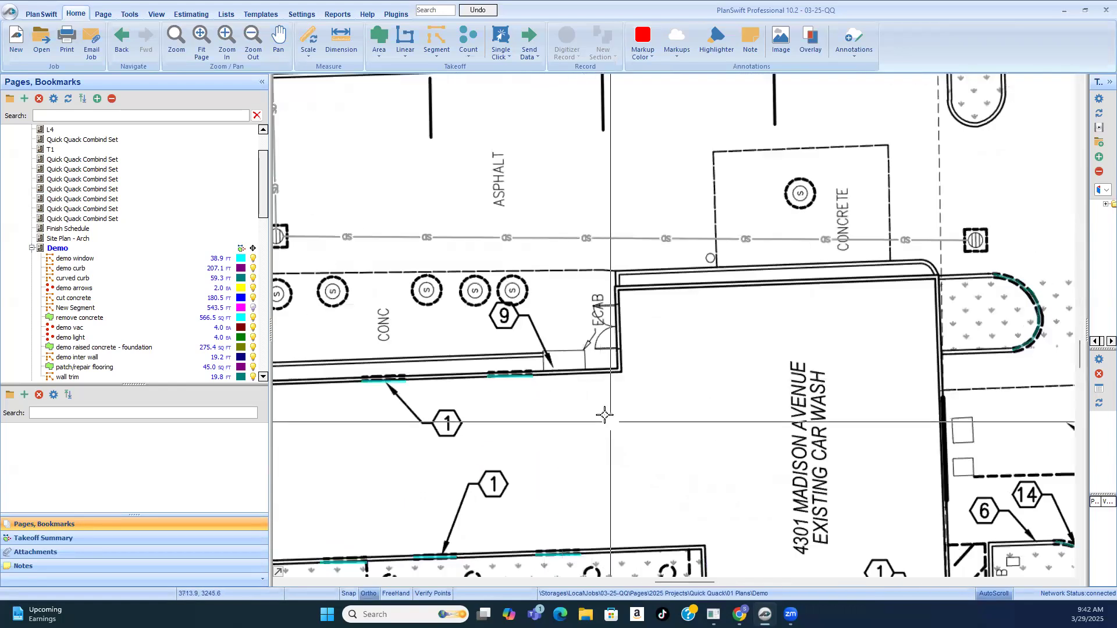
pyautogui.scroll(3, 605, 270)
pyautogui.scroll(-2, 605, 271)
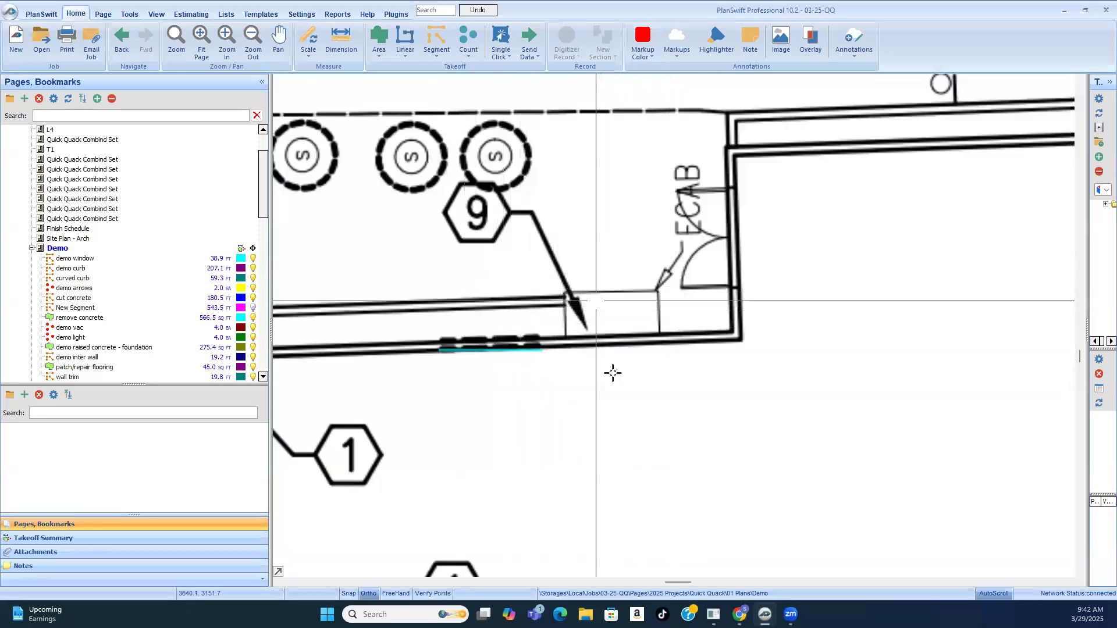
# Step: Examine the architectural demo plan around the building, parking stalls and corner curb for keynoted items not yet taken off
pyautogui.scroll(-2, 547, 373)
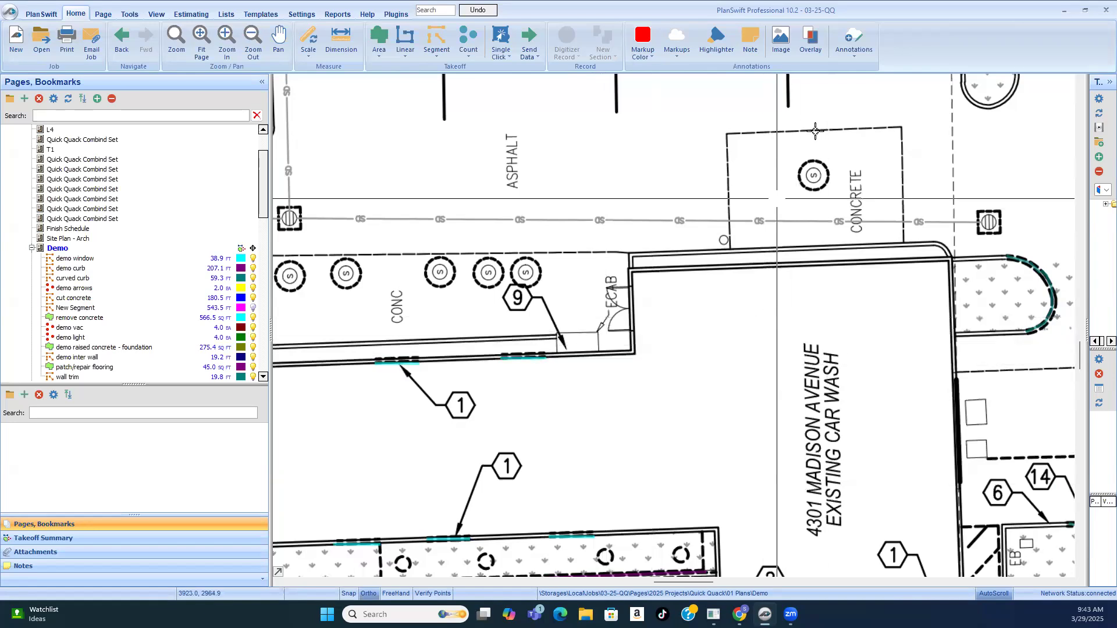
pyautogui.scroll(-3, 824, 195)
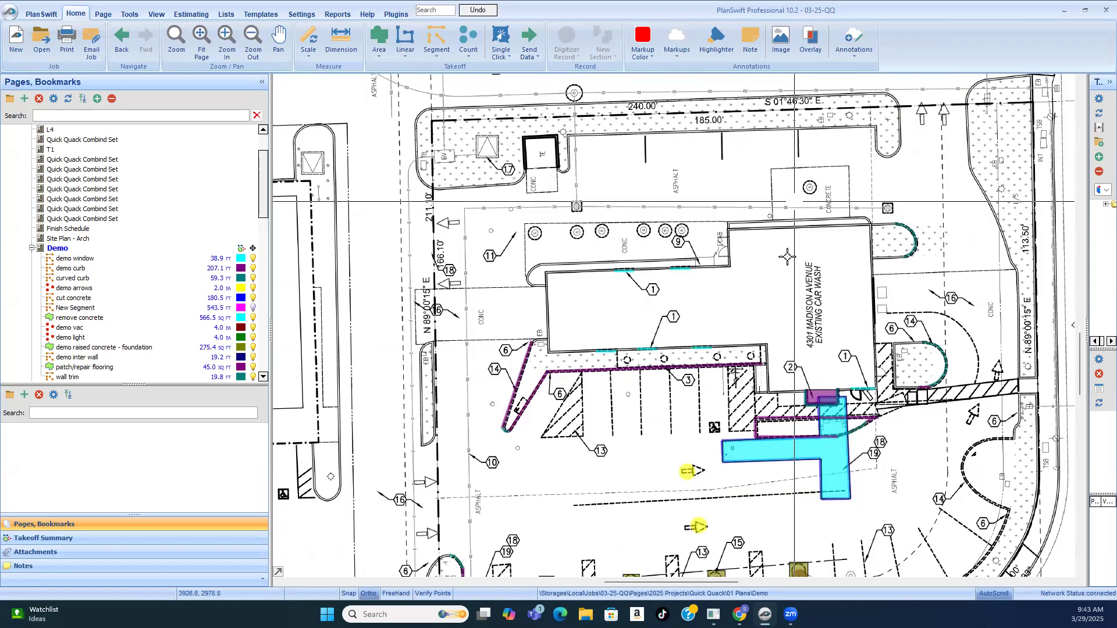
pyautogui.scroll(3, 867, 387)
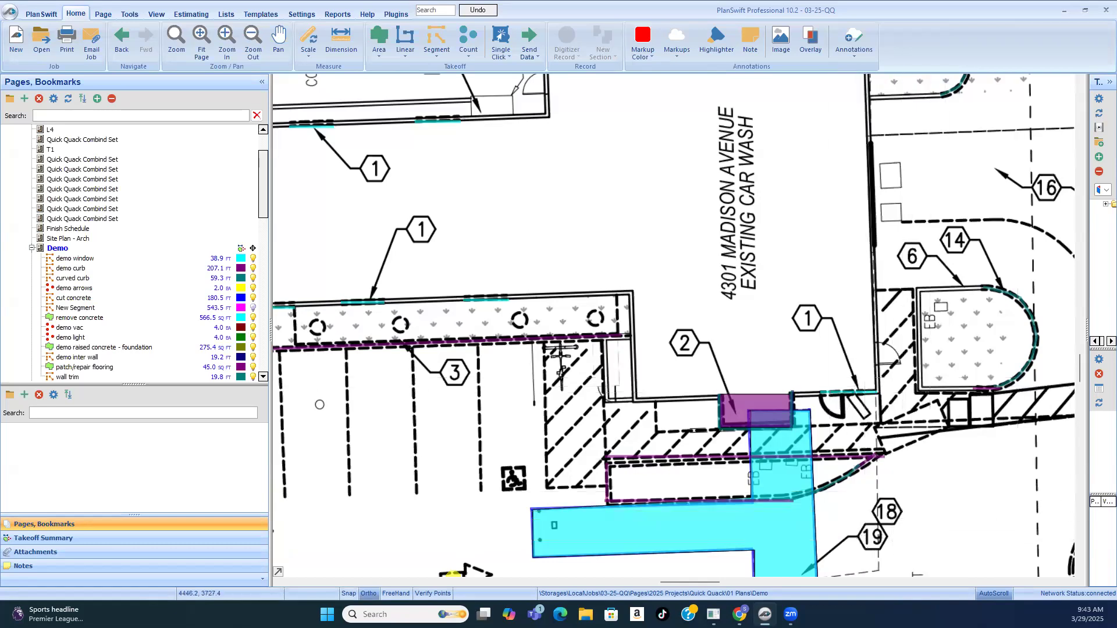
pyautogui.scroll(-3, 532, 447)
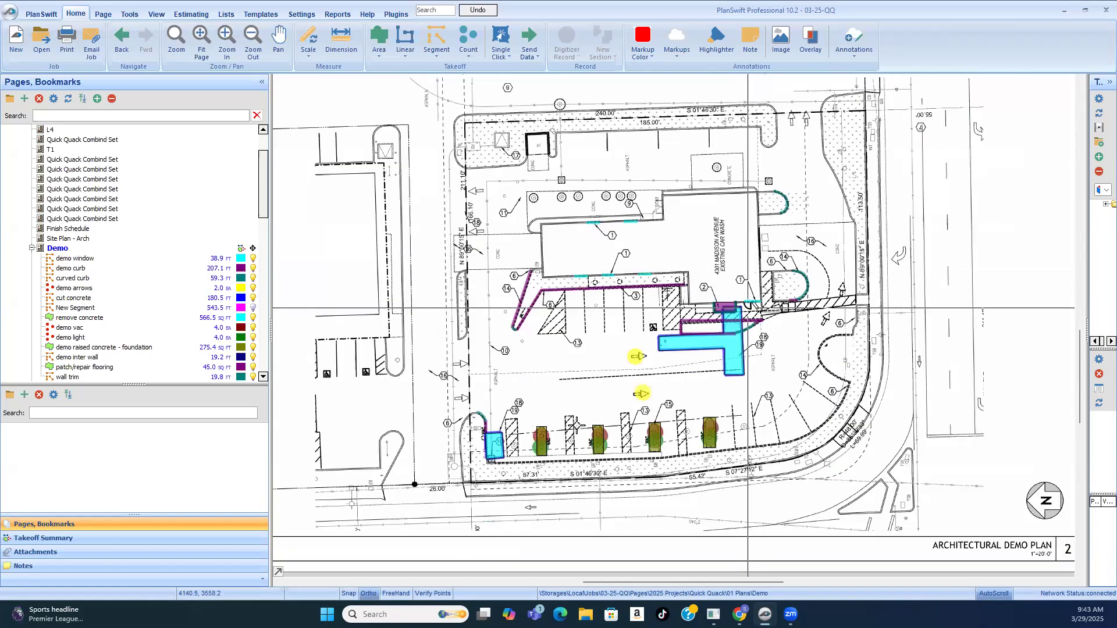
pyautogui.scroll(3, 532, 447)
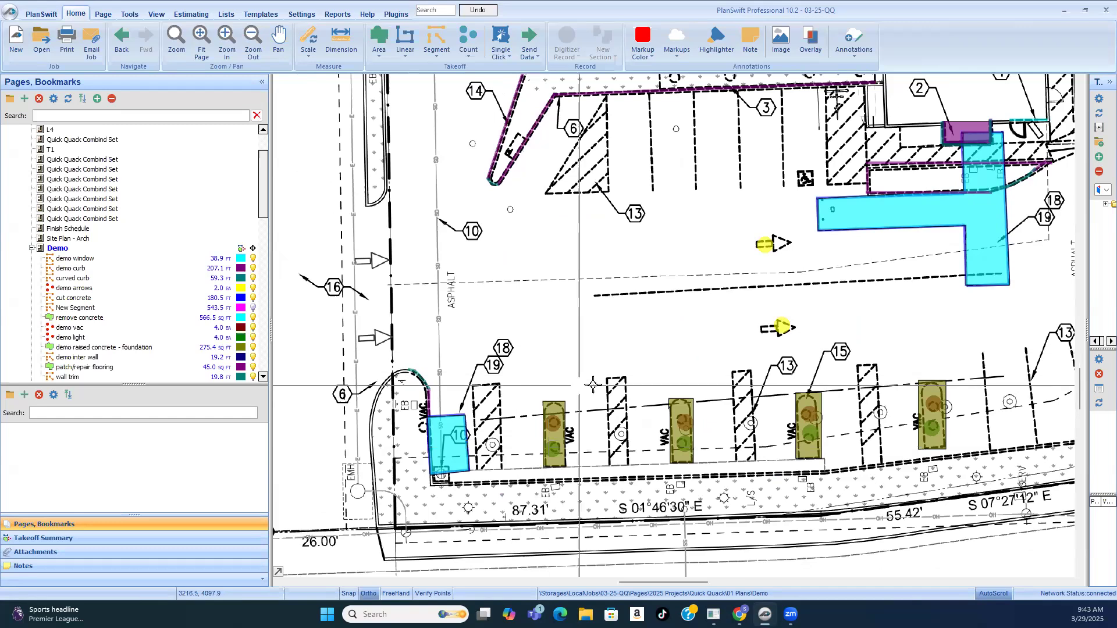
pyautogui.scroll(-3, 512, 388)
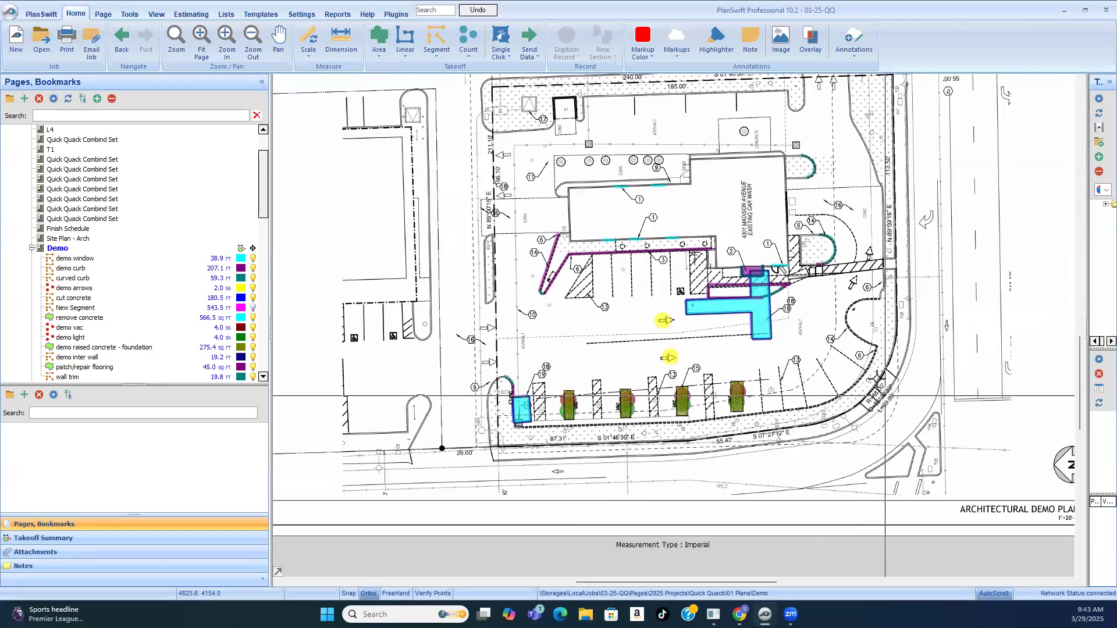
pyautogui.scroll(3, 887, 401)
# Step: Read the demolition key notes to match them with the callouts at the site's curbs and landscape edges
pyautogui.scroll(-5, 890, 397)
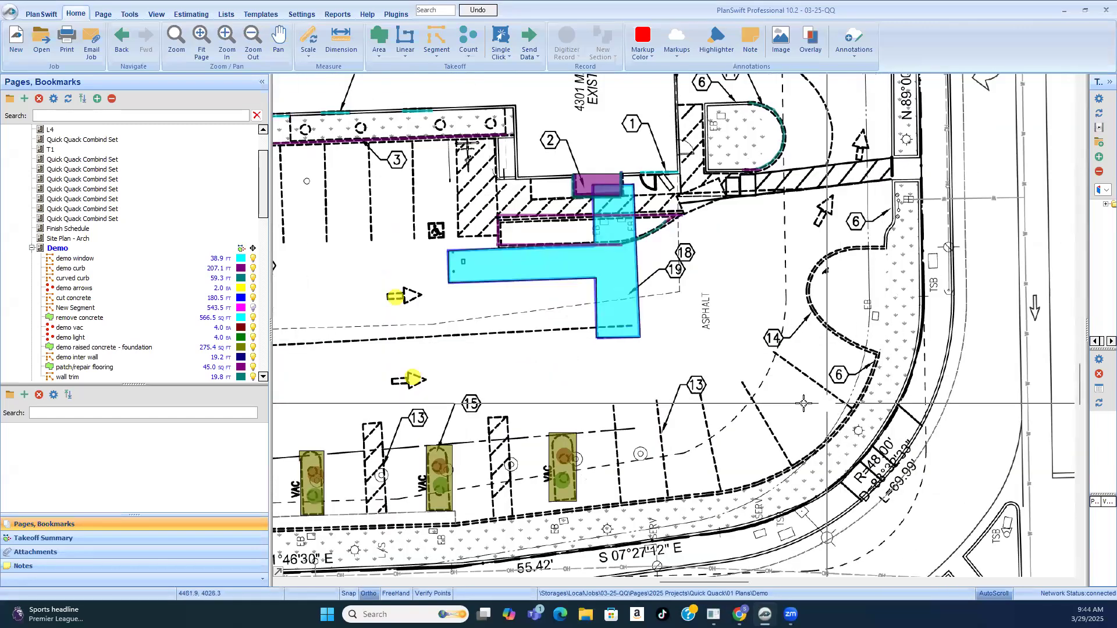
pyautogui.scroll(5, 918, 238)
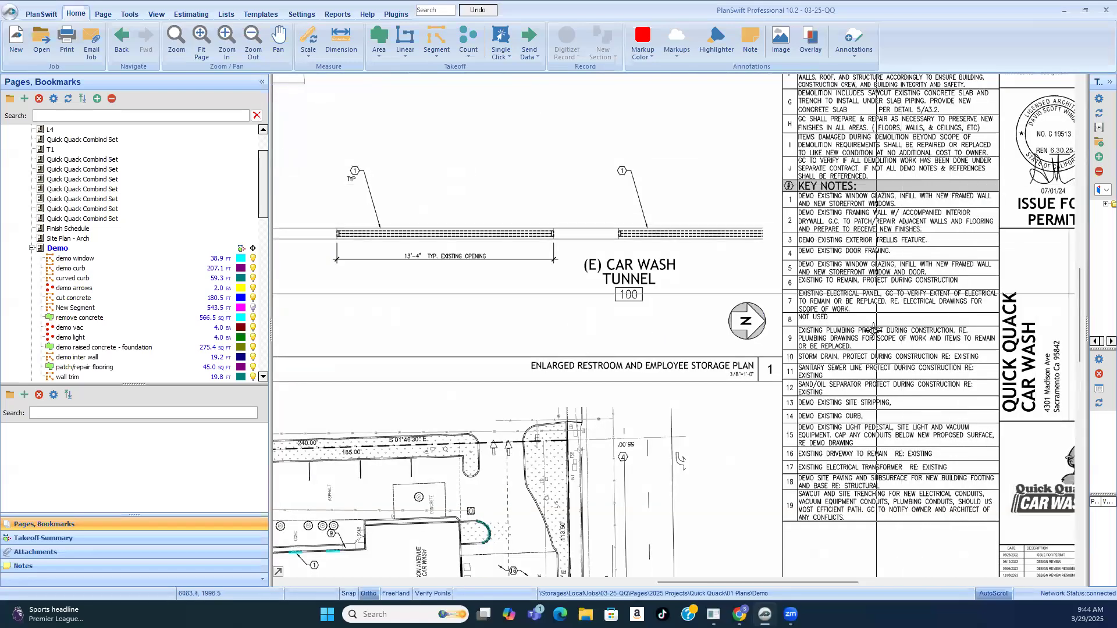
pyautogui.scroll(3, 907, 293)
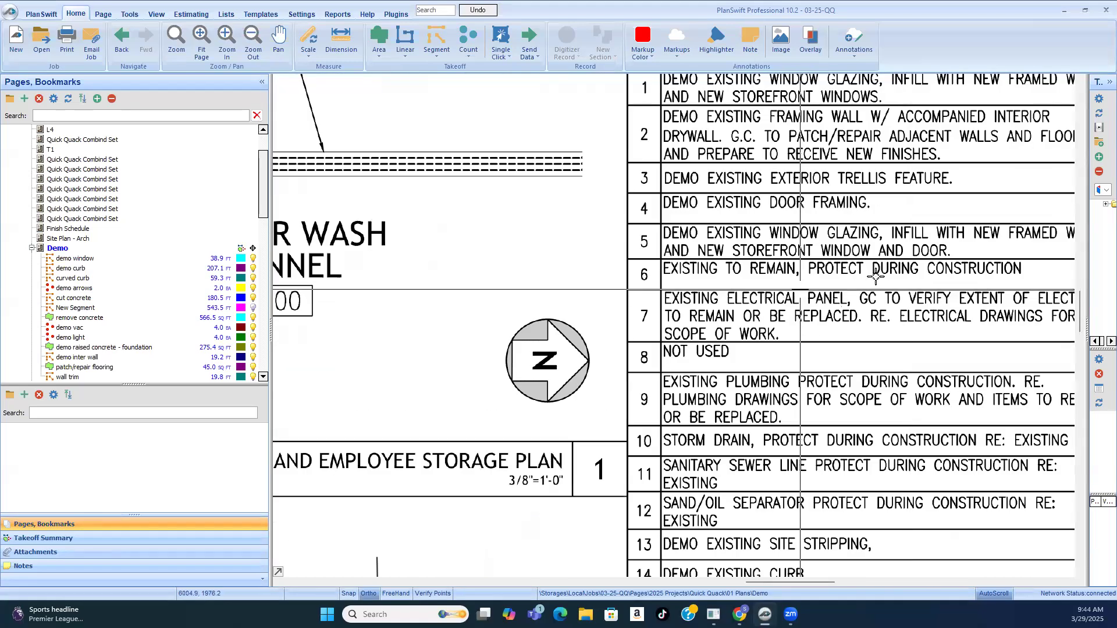
pyautogui.scroll(-3, 878, 291)
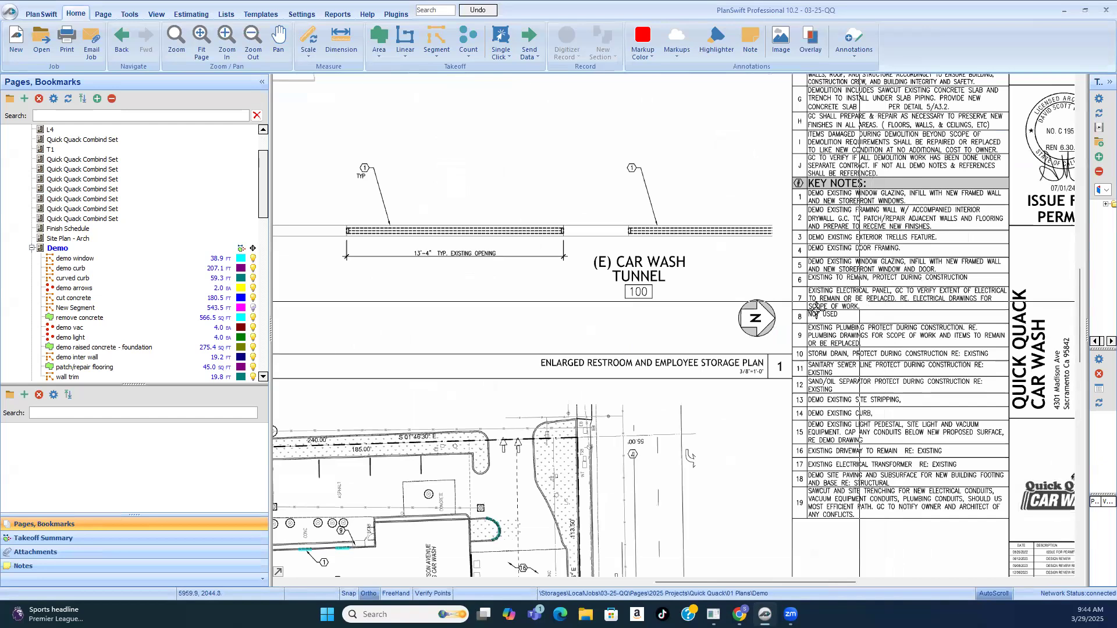
pyautogui.scroll(-1, 736, 362)
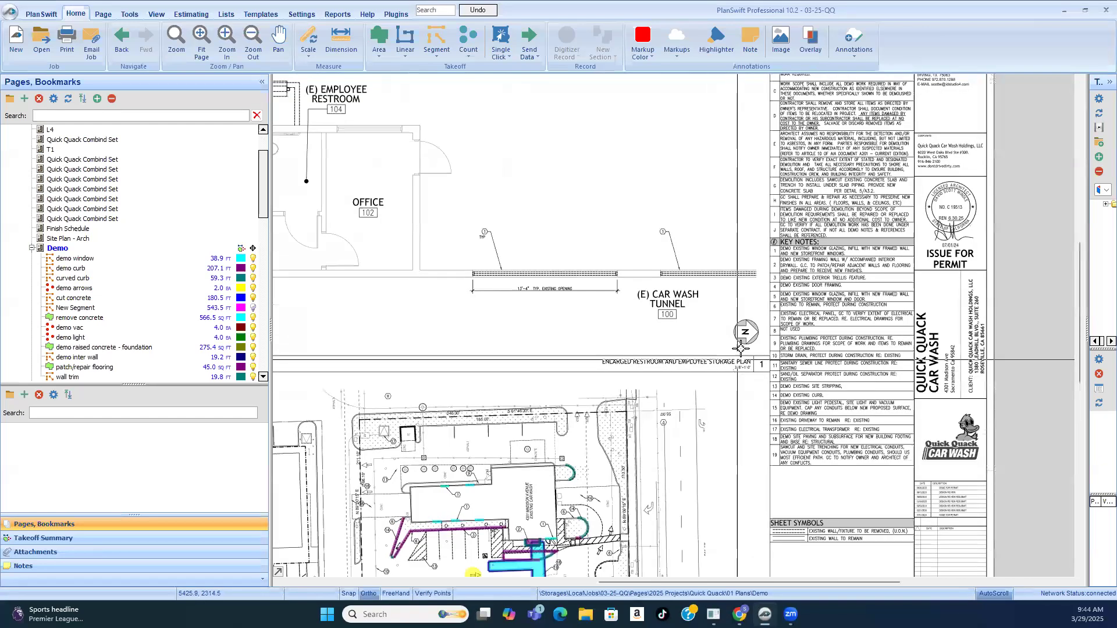
pyautogui.scroll(-1, 747, 333)
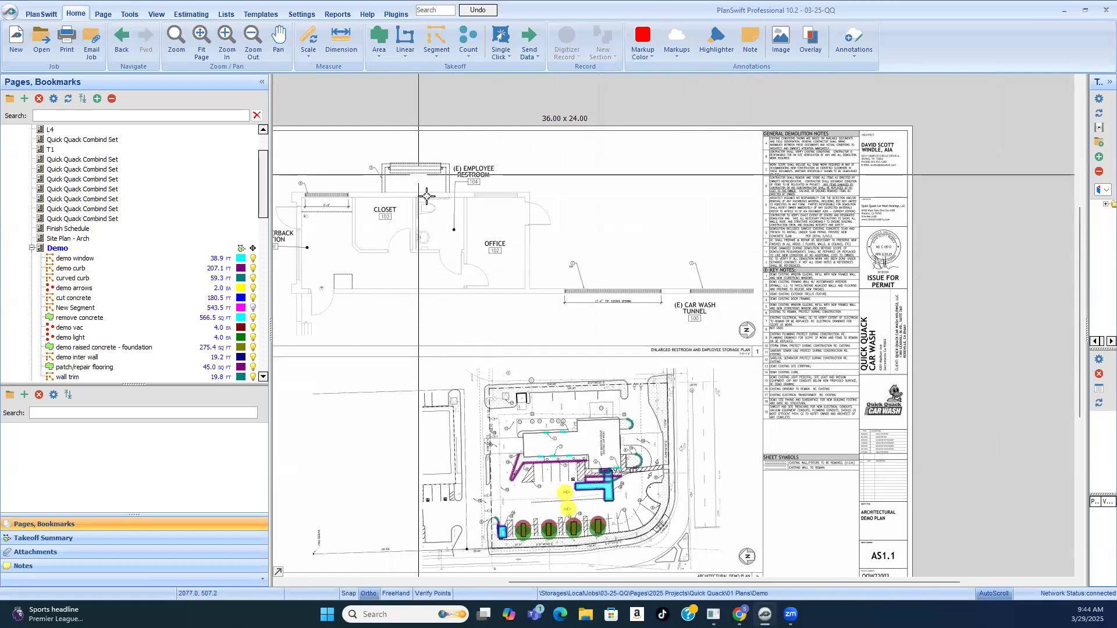
# Step: Examine the keynote 1 openings along the car wash tunnel in the enlarged plan and compare them with the key notes
pyautogui.scroll(2, 418, 176)
pyautogui.scroll(-1, 518, 218)
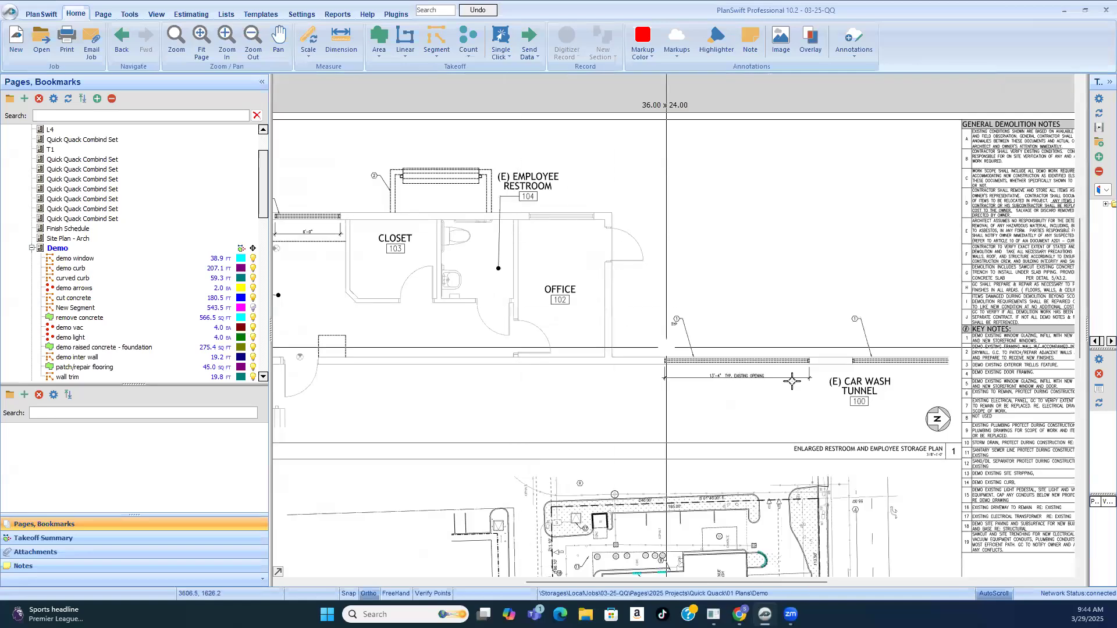
pyautogui.scroll(2, 952, 378)
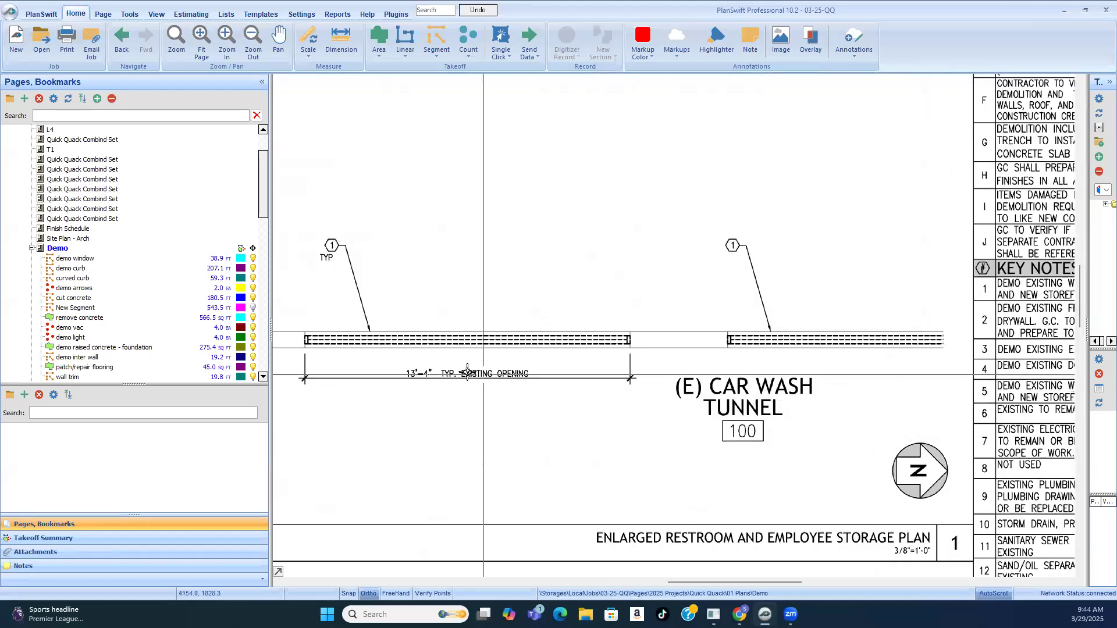
pyautogui.scroll(-2, 469, 373)
pyautogui.scroll(2, 788, 353)
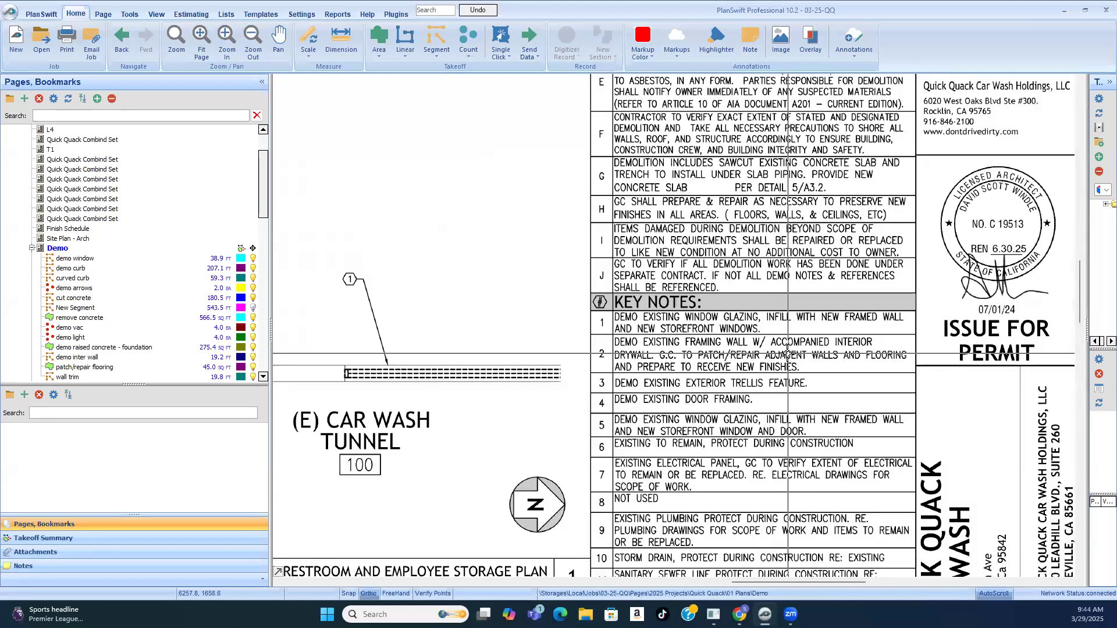
pyautogui.scroll(-2, 865, 324)
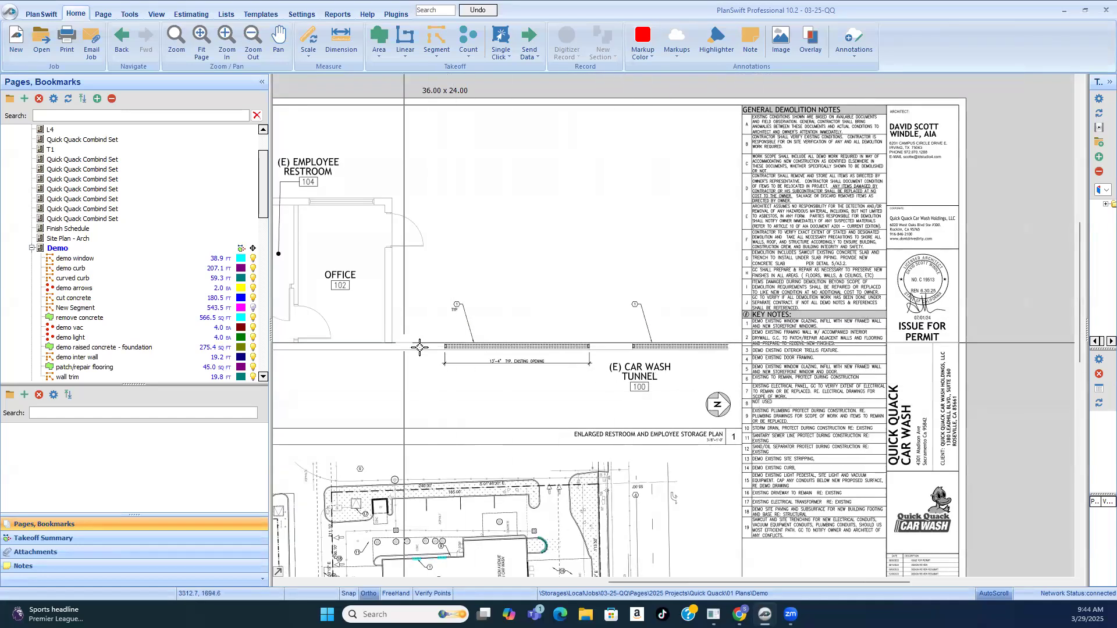
pyautogui.scroll(2, 420, 347)
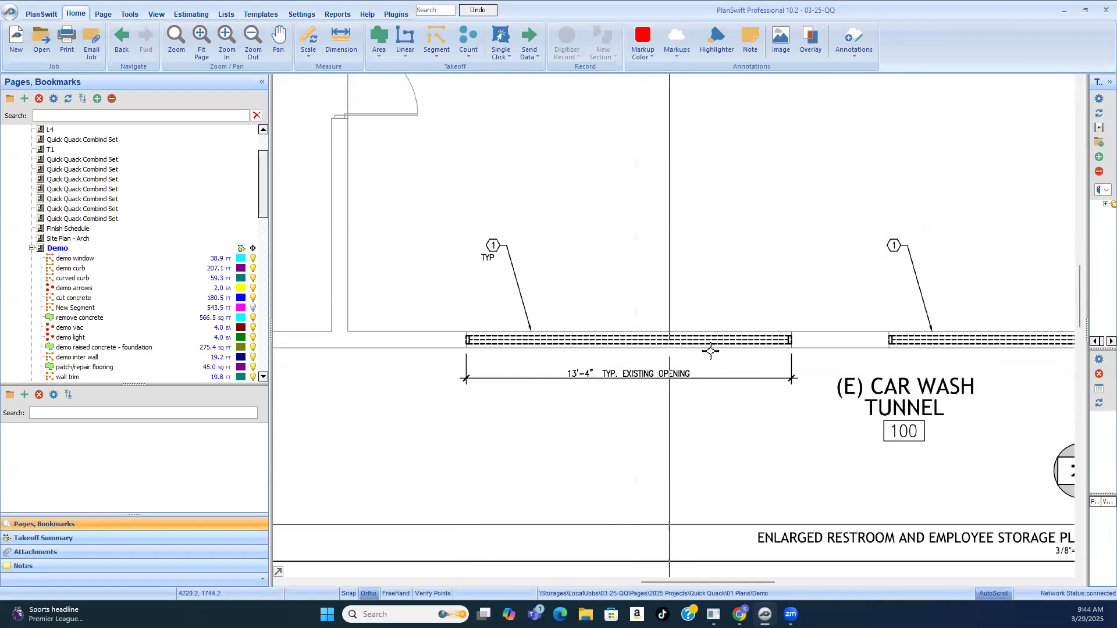
pyautogui.scroll(-3, 711, 350)
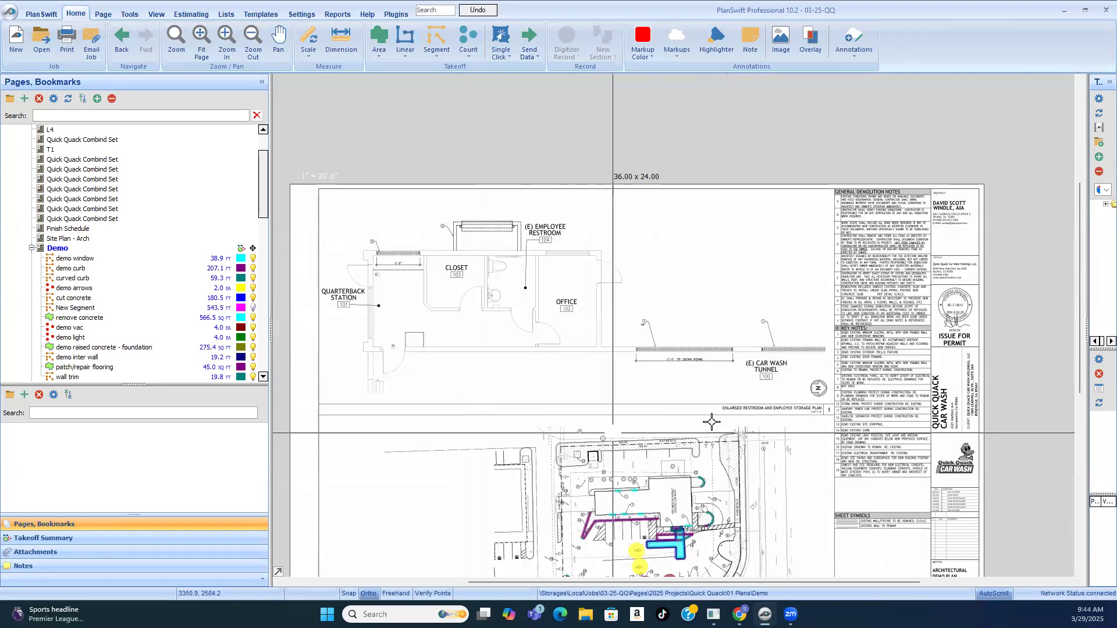
pyautogui.scroll(2, 796, 409)
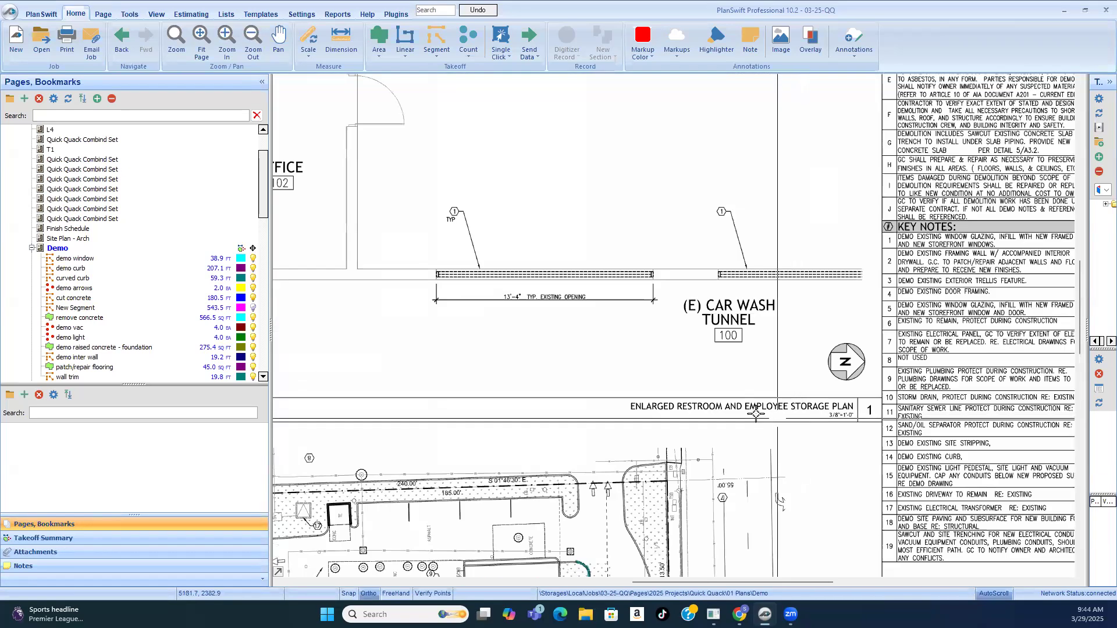
pyautogui.scroll(1, 791, 270)
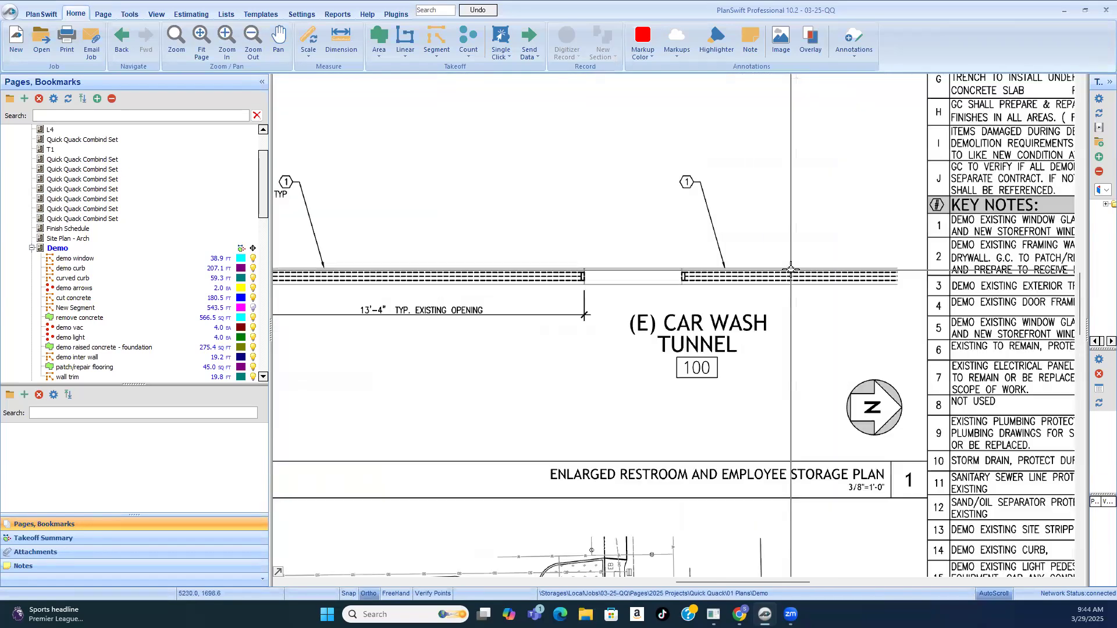
pyautogui.scroll(-2, 785, 282)
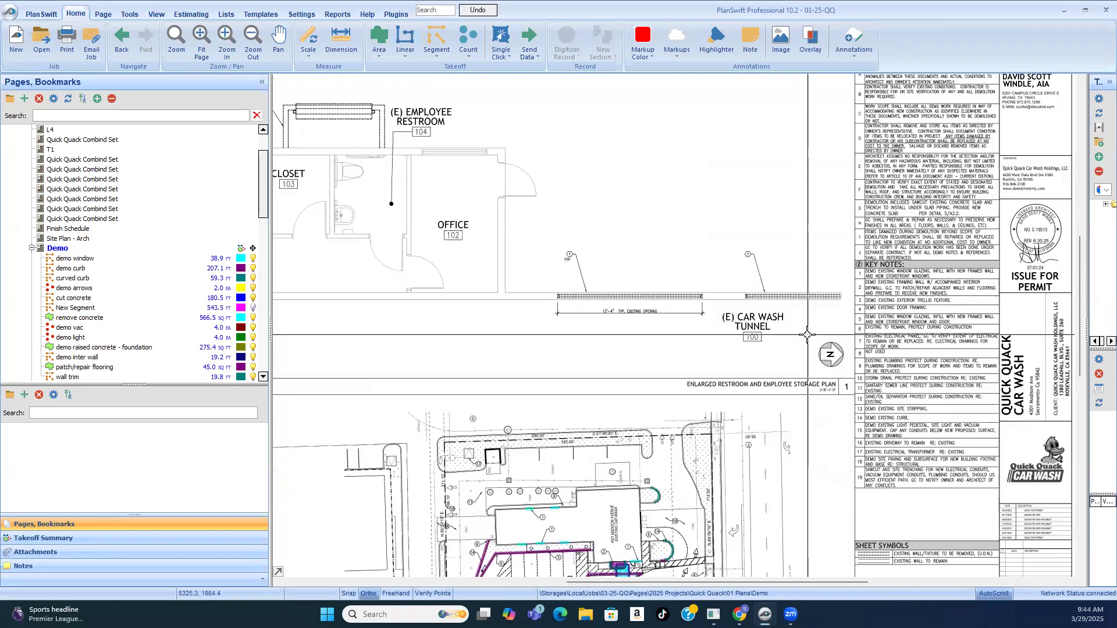
pyautogui.scroll(-1, 808, 334)
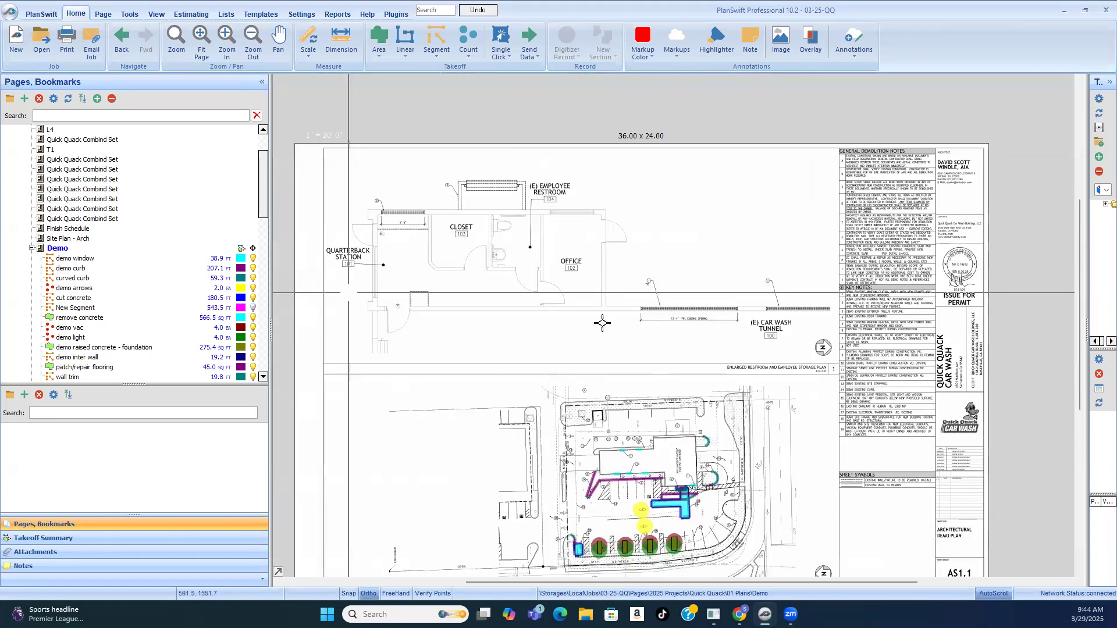
pyautogui.scroll(2, 760, 343)
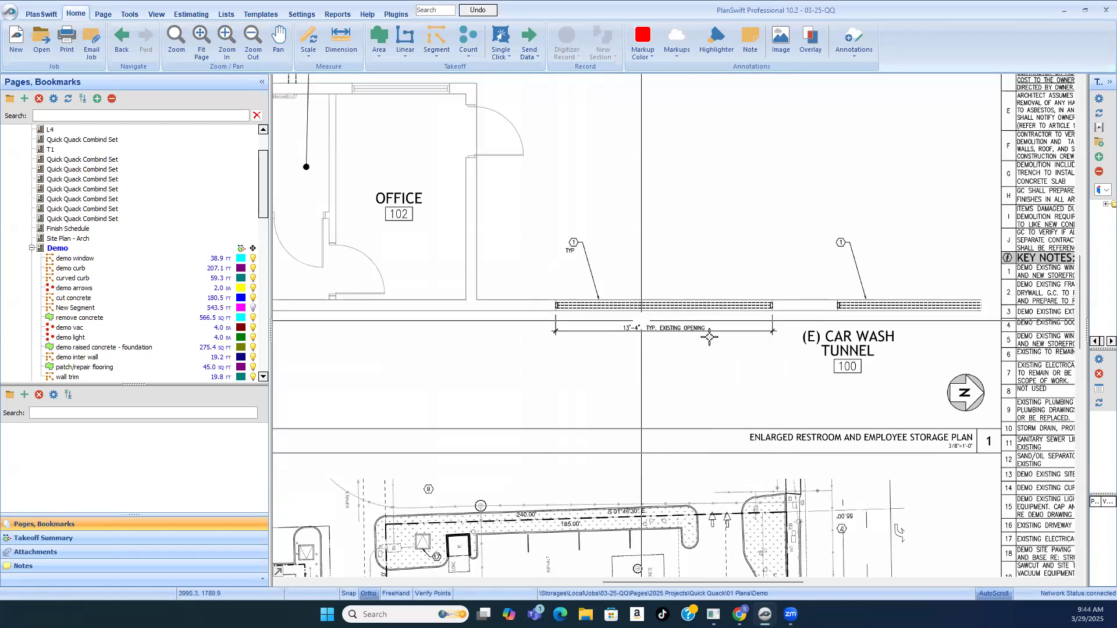
pyautogui.scroll(-1, 778, 302)
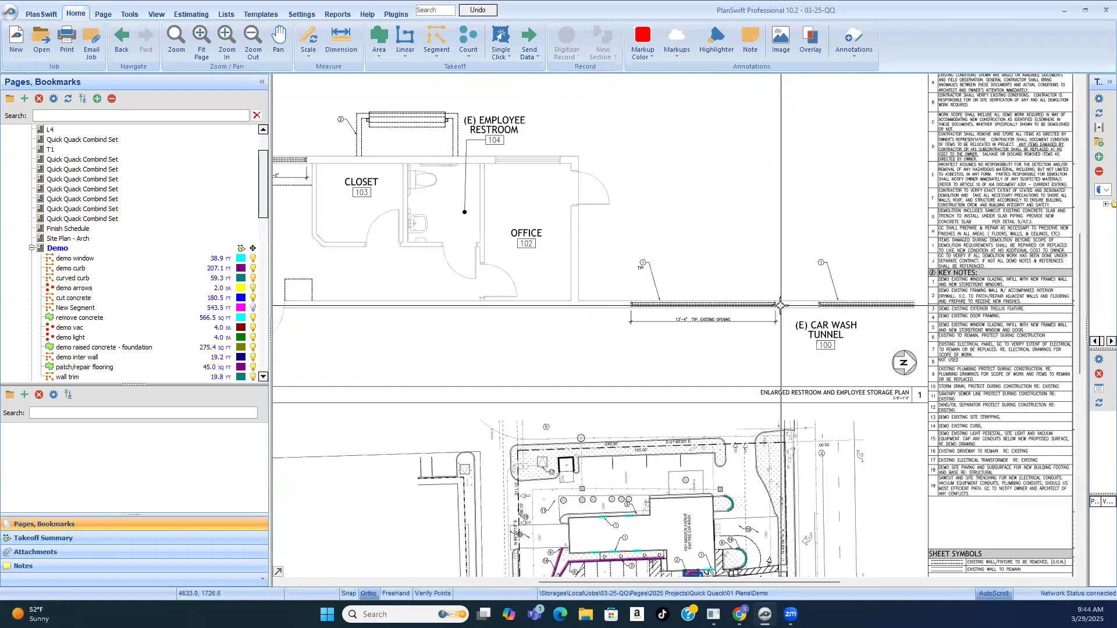
pyautogui.scroll(-1, 781, 305)
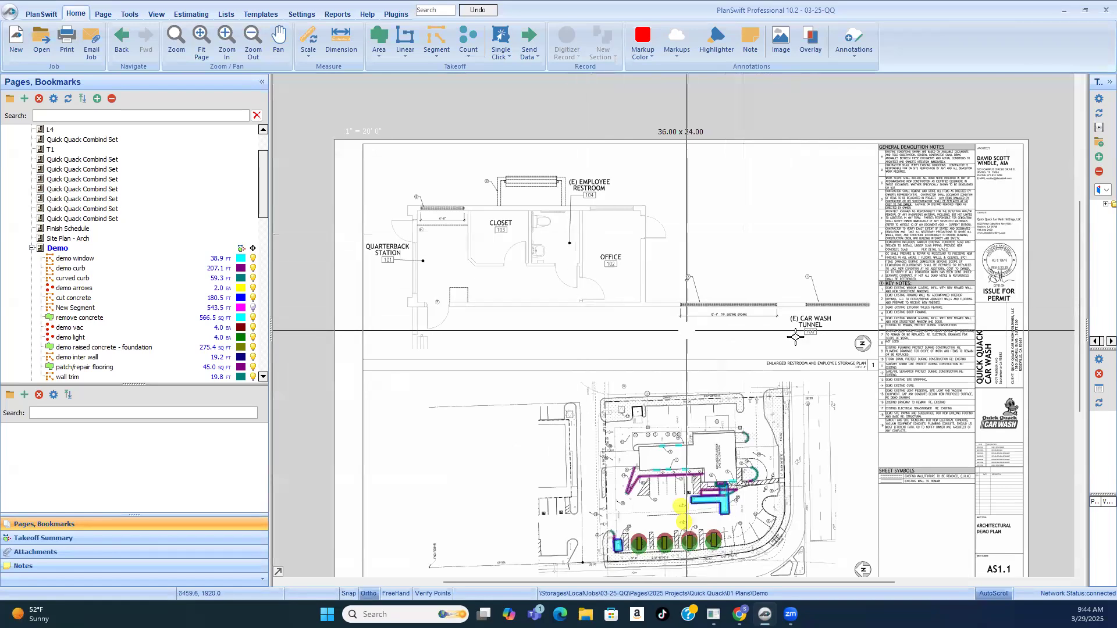
# Step: Check the keynote 5 window at the quarterback station and the keynote 2 wall by the restroom against the key notes
pyautogui.scroll(1, 447, 239)
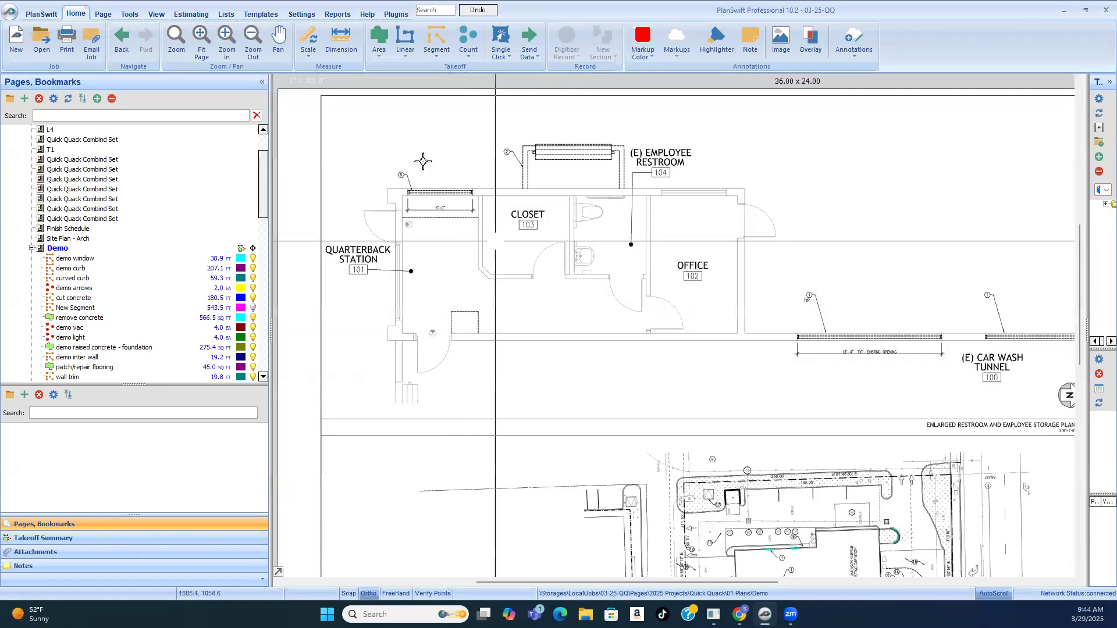
pyautogui.scroll(2, 423, 161)
pyautogui.scroll(-4, 399, 224)
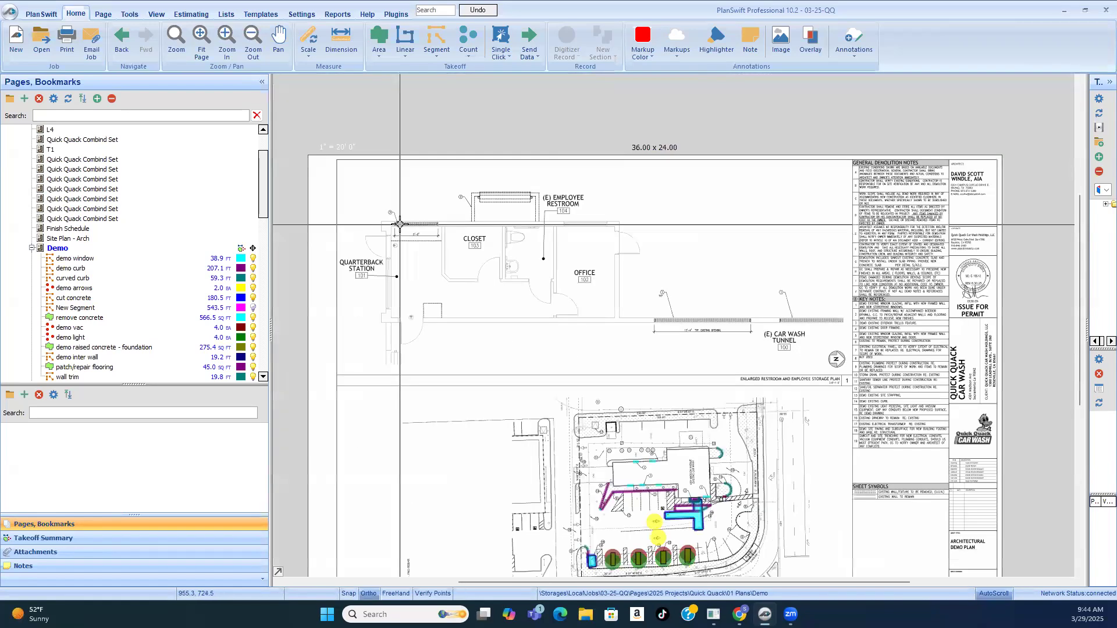
pyautogui.scroll(1, 943, 302)
pyautogui.scroll(2, 923, 393)
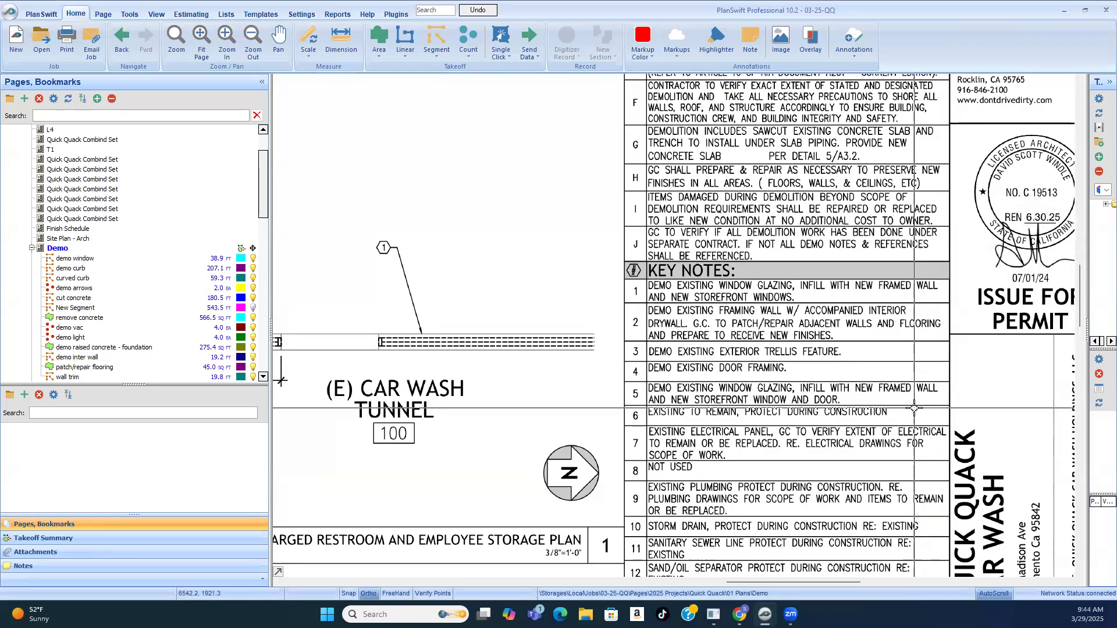
pyautogui.scroll(-2, 943, 329)
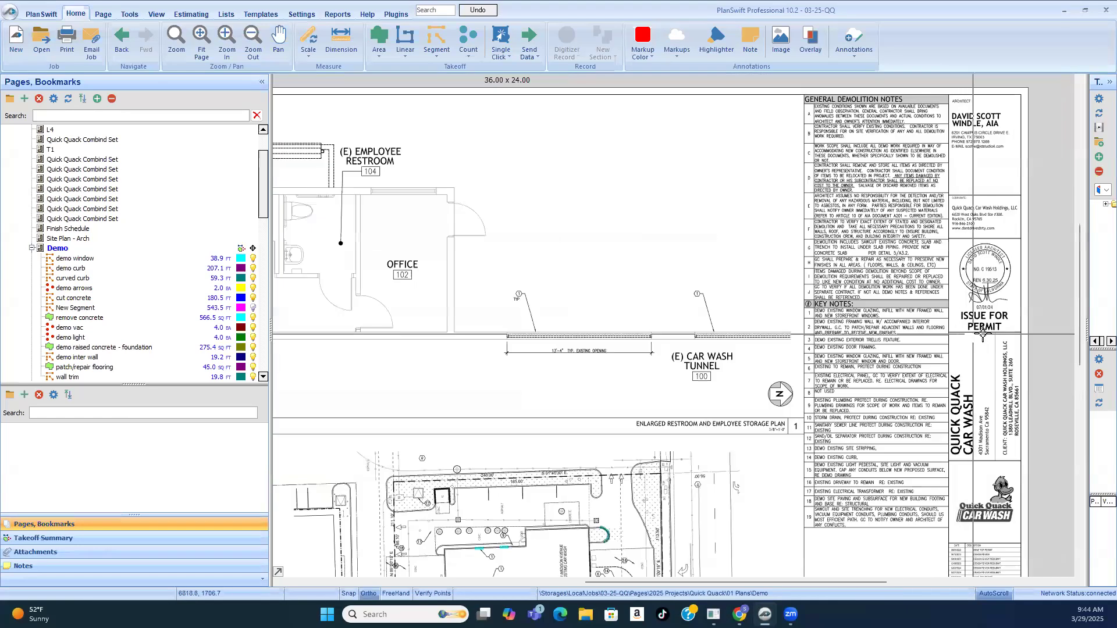
pyautogui.scroll(-1, 1051, 348)
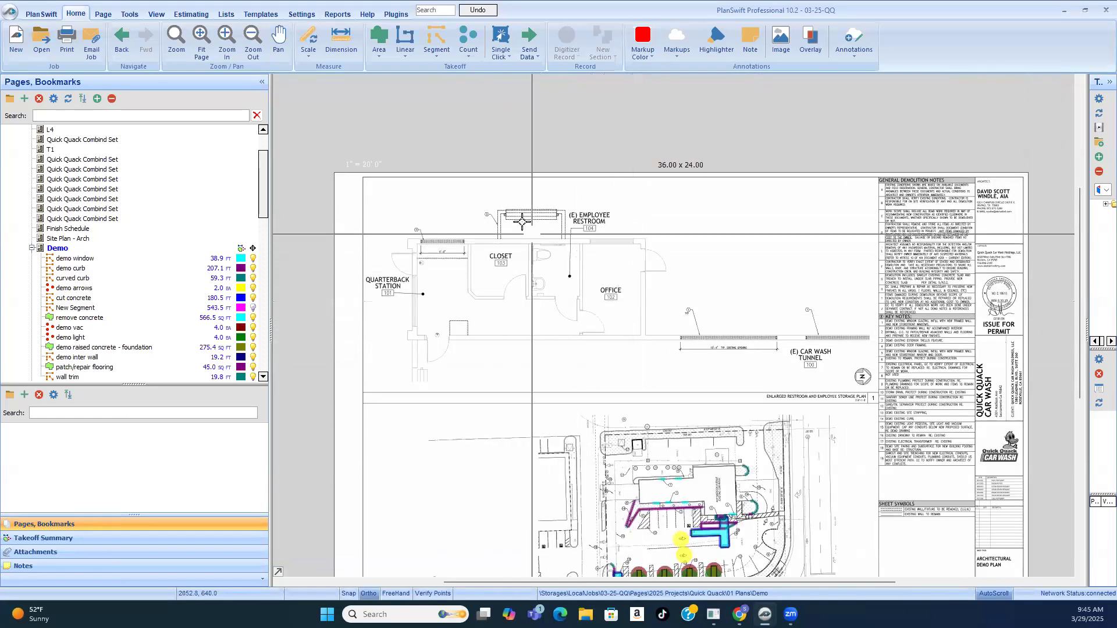
pyautogui.scroll(1, 529, 263)
pyautogui.scroll(2, 563, 263)
pyautogui.scroll(-2, 461, 271)
pyautogui.scroll(2, 909, 356)
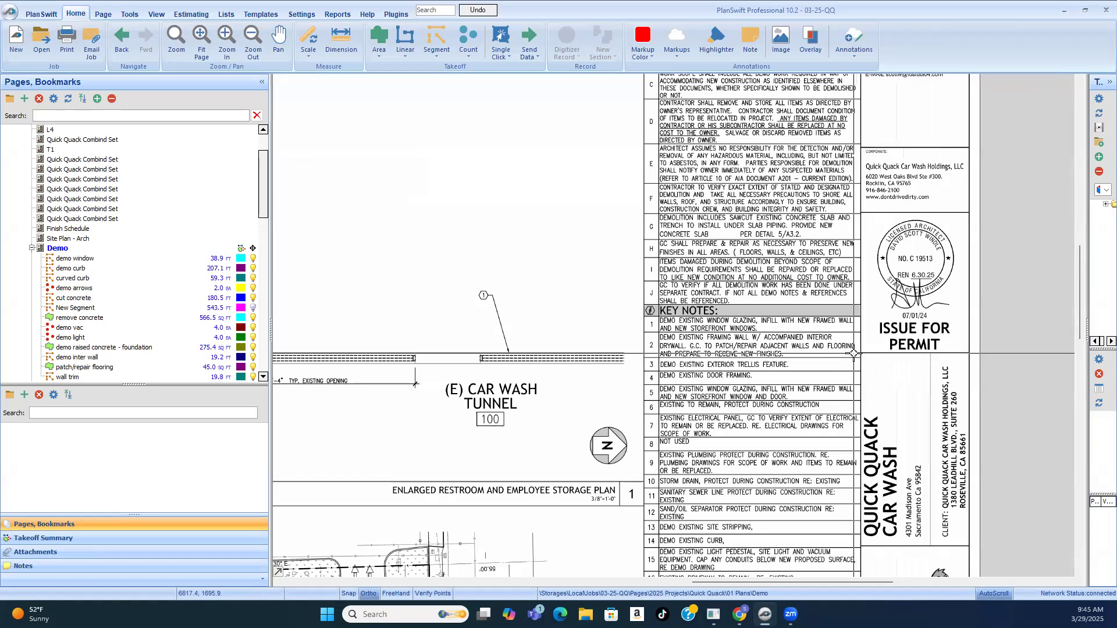
pyautogui.scroll(-3, 831, 327)
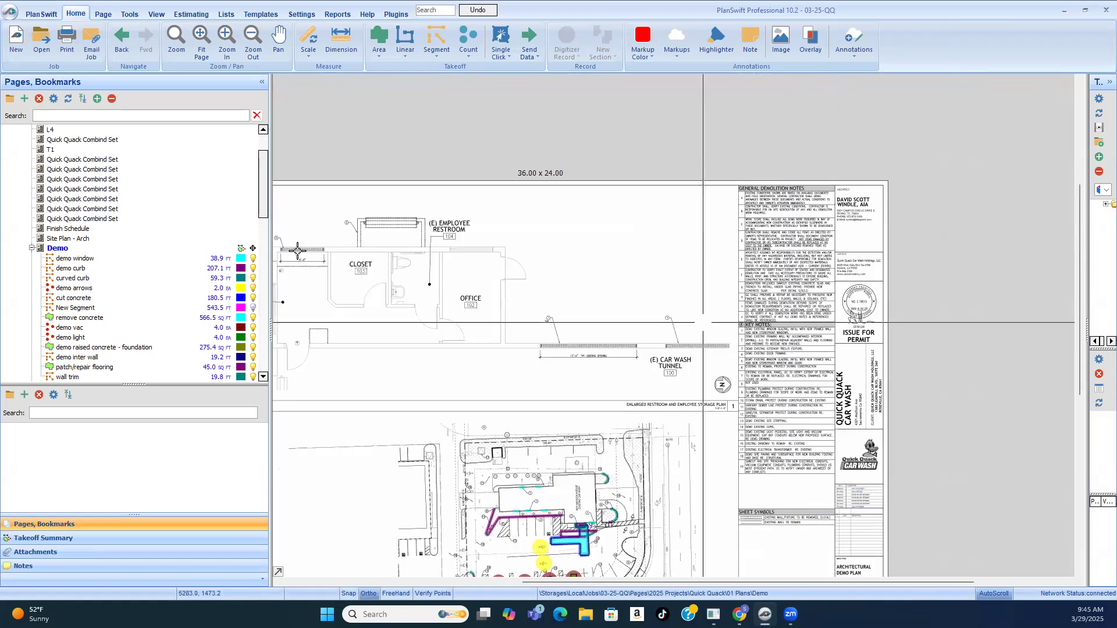
pyautogui.scroll(4, 491, 208)
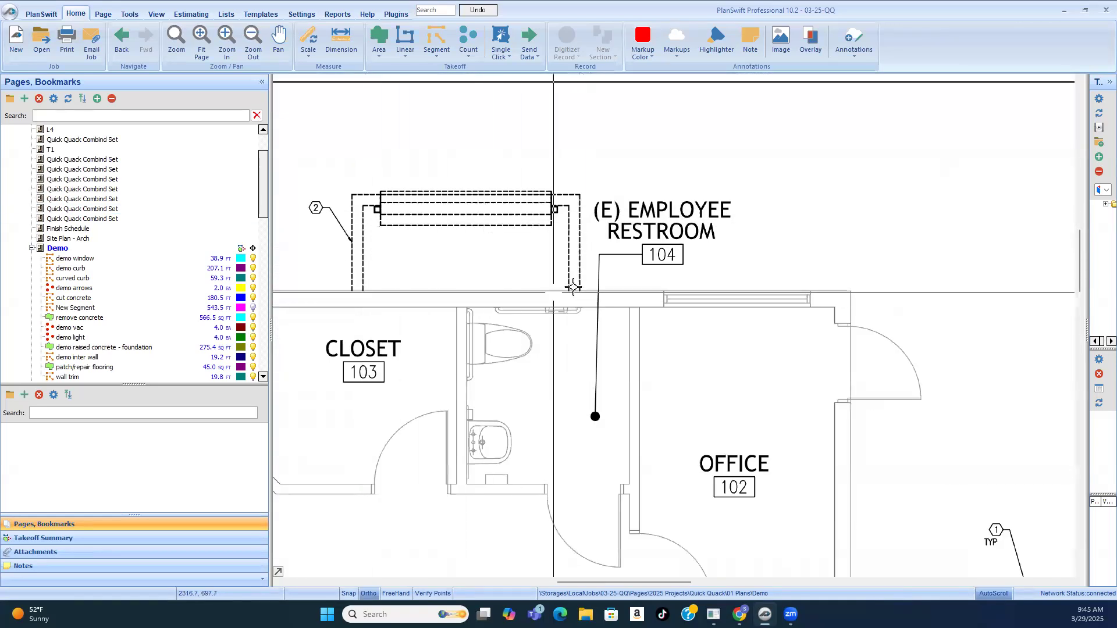
pyautogui.scroll(-2, 531, 198)
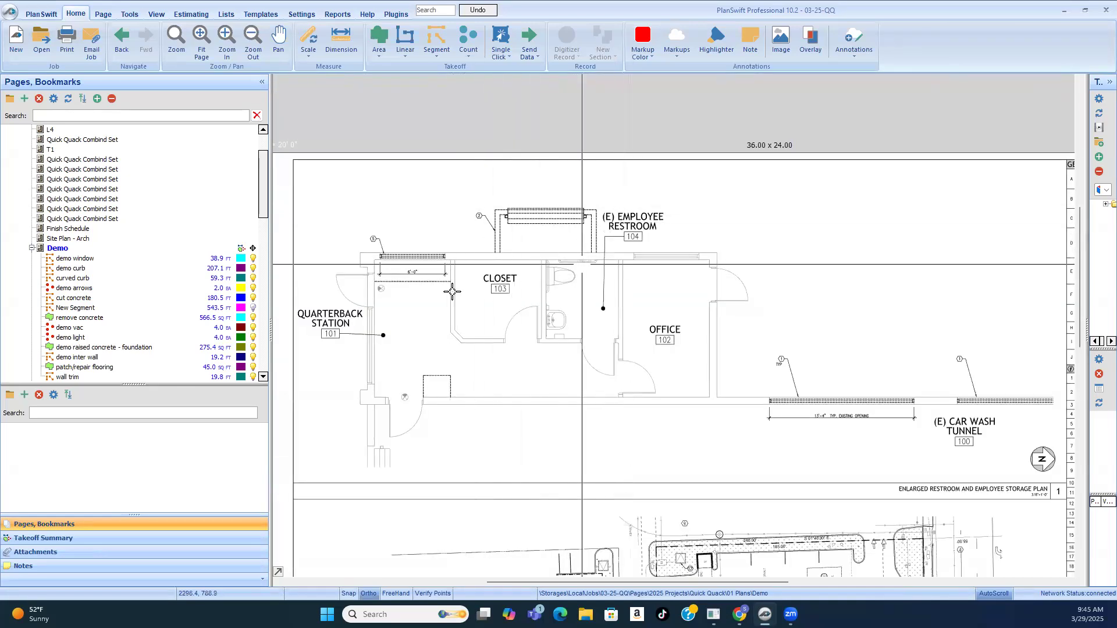
pyautogui.scroll(3, 385, 262)
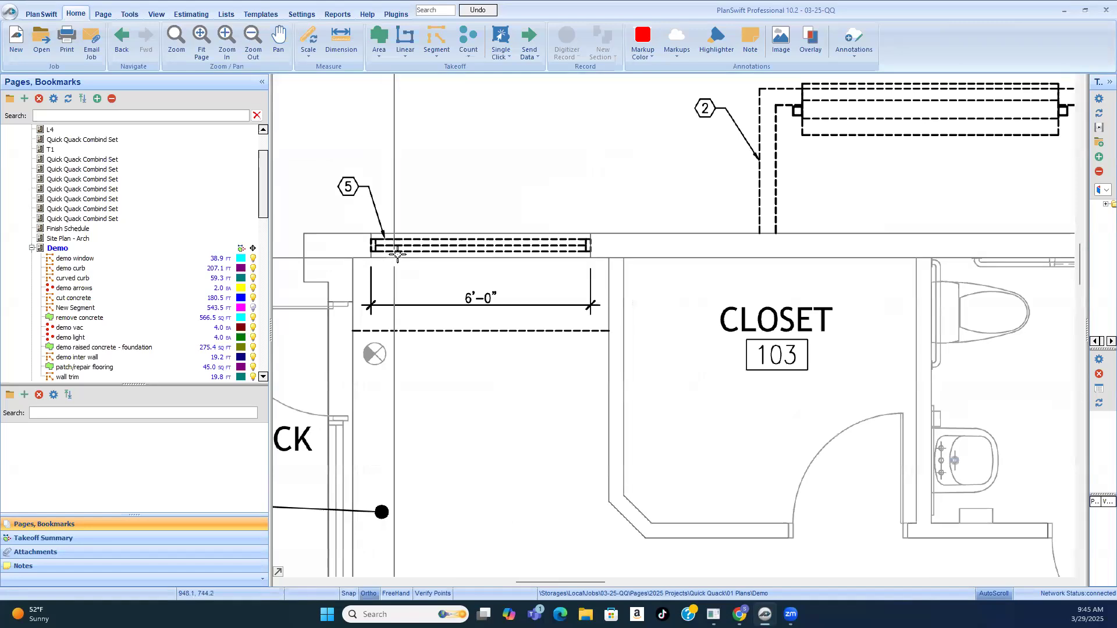
# Step: Compare the keynote 2 wall in the enlarged plan with its takeoff on the architectural demo plan
pyautogui.scroll(-1, 396, 256)
pyautogui.scroll(-1, 406, 249)
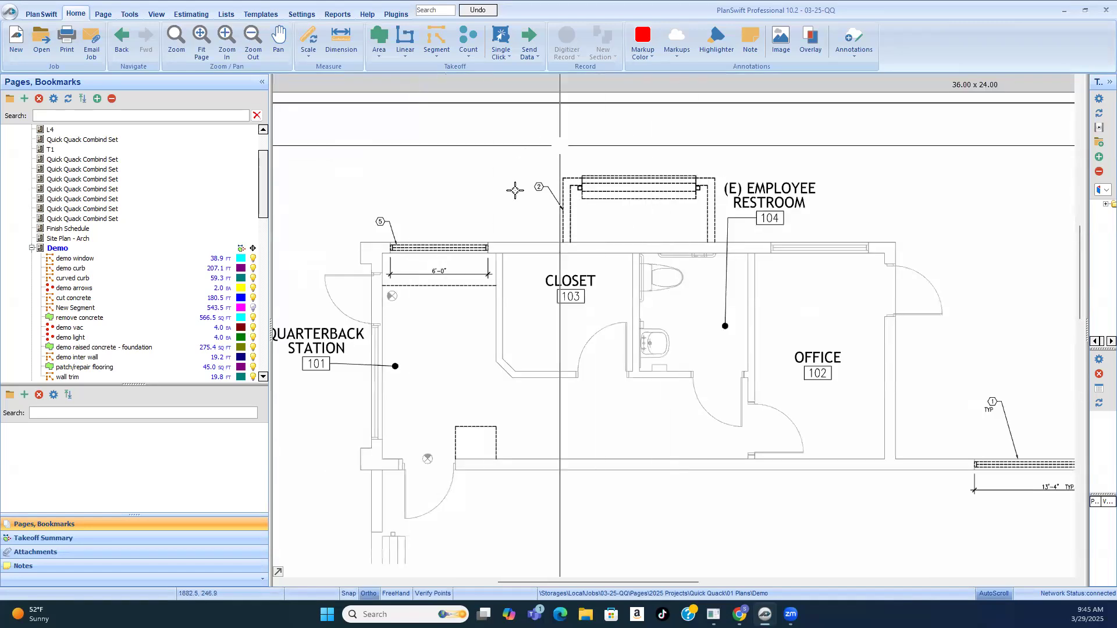
pyautogui.scroll(-1, 658, 204)
pyautogui.scroll(2, 875, 543)
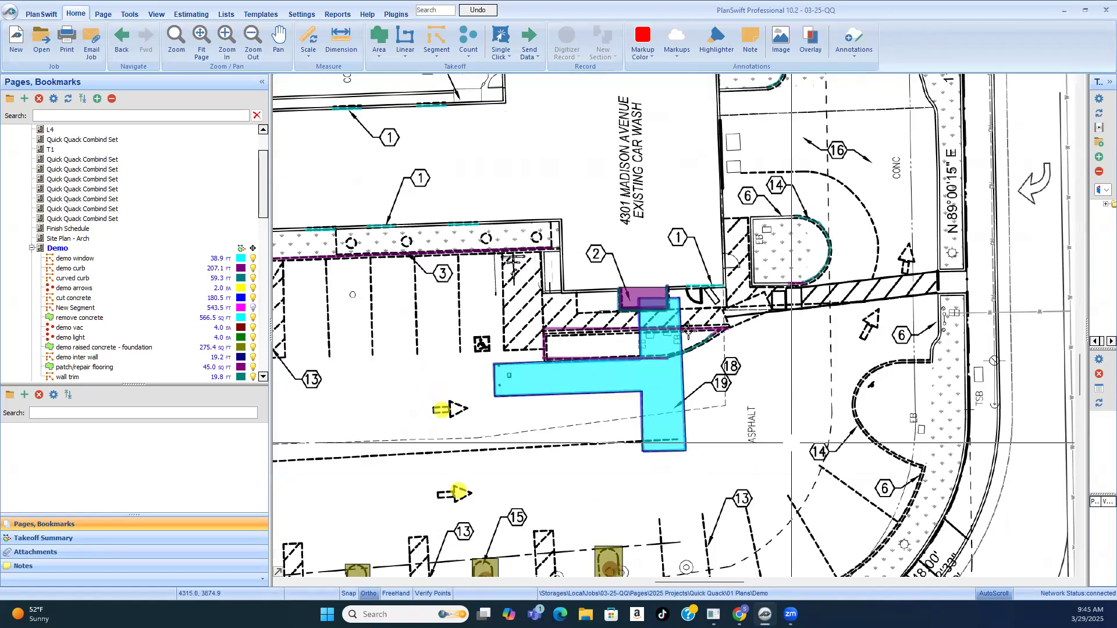
pyautogui.scroll(2, 590, 235)
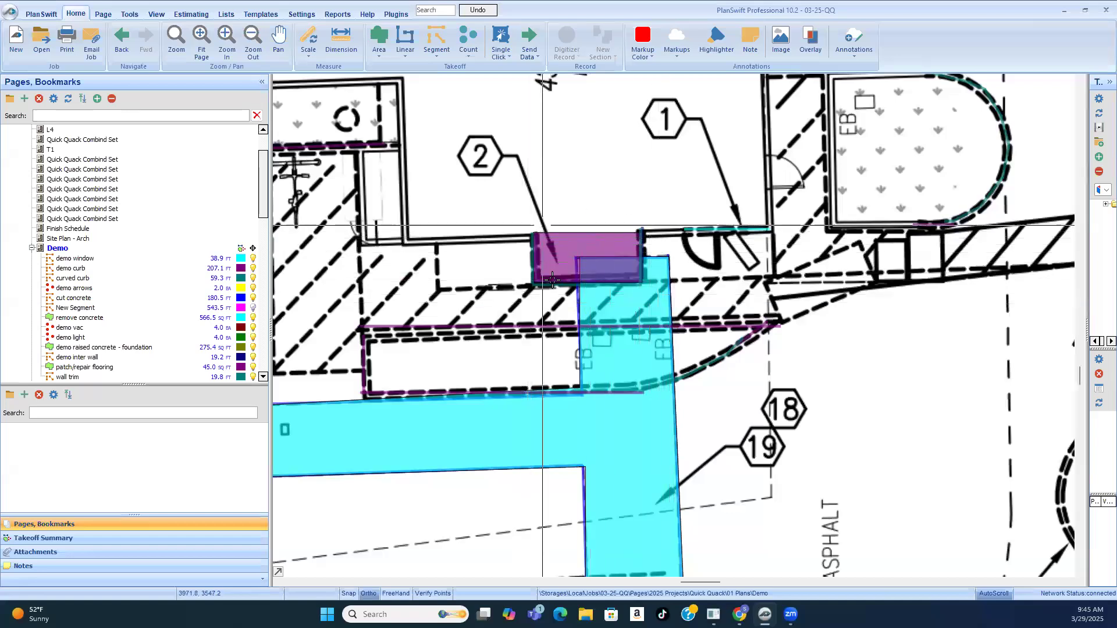
pyautogui.scroll(-5, 707, 401)
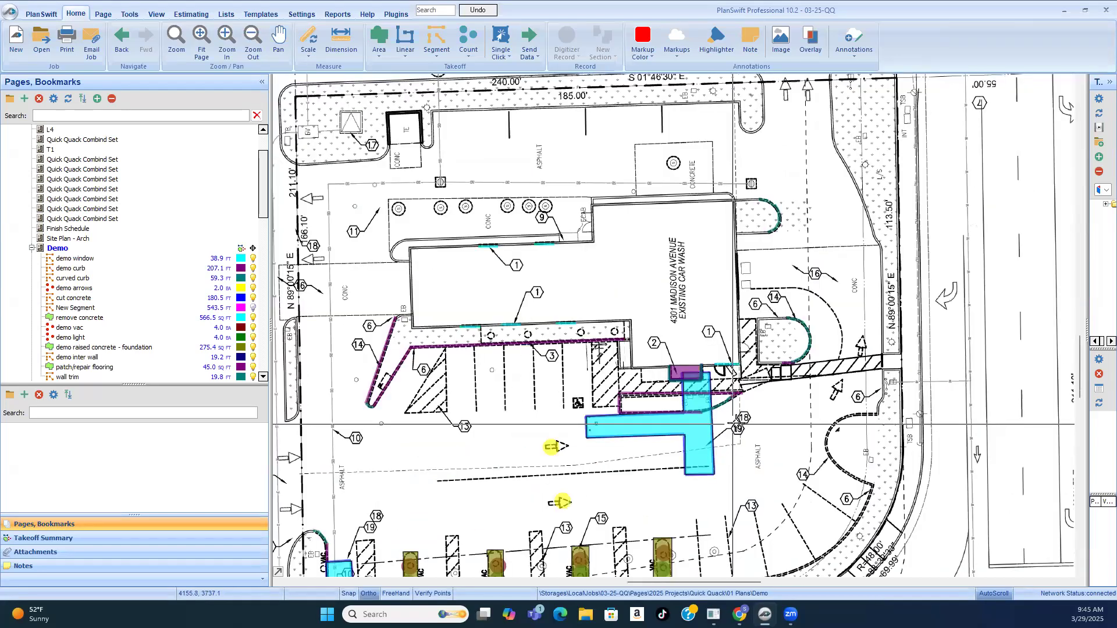
pyautogui.scroll(-2, 643, 386)
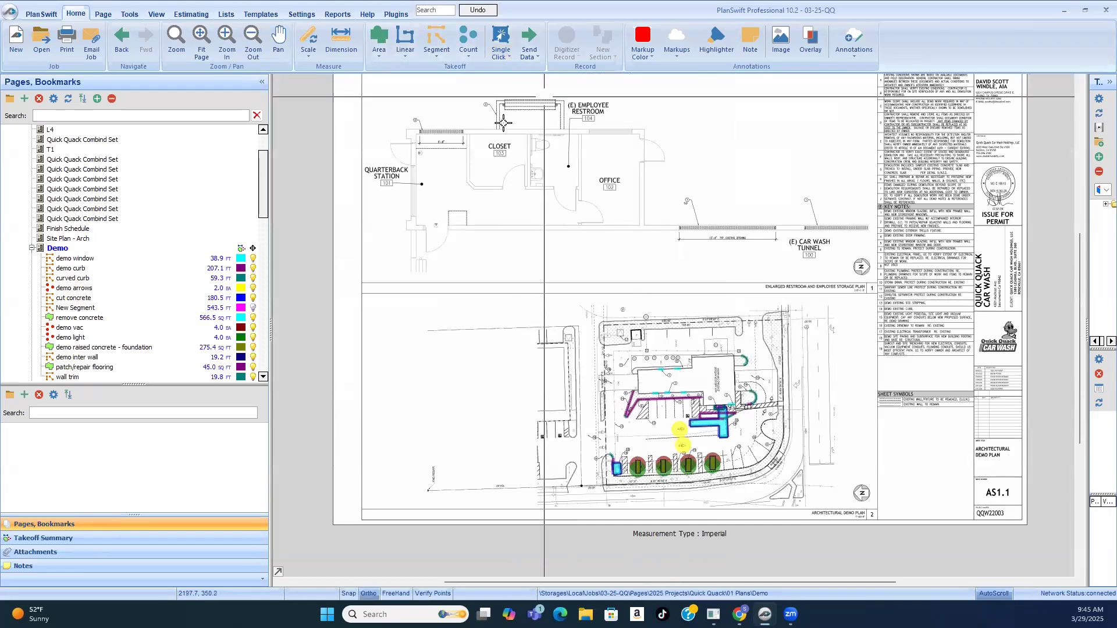
# Step: Examine the dashed keynote 2 wall and opening outside the closet and employee restroom in the enlarged plan
pyautogui.scroll(5, 582, 171)
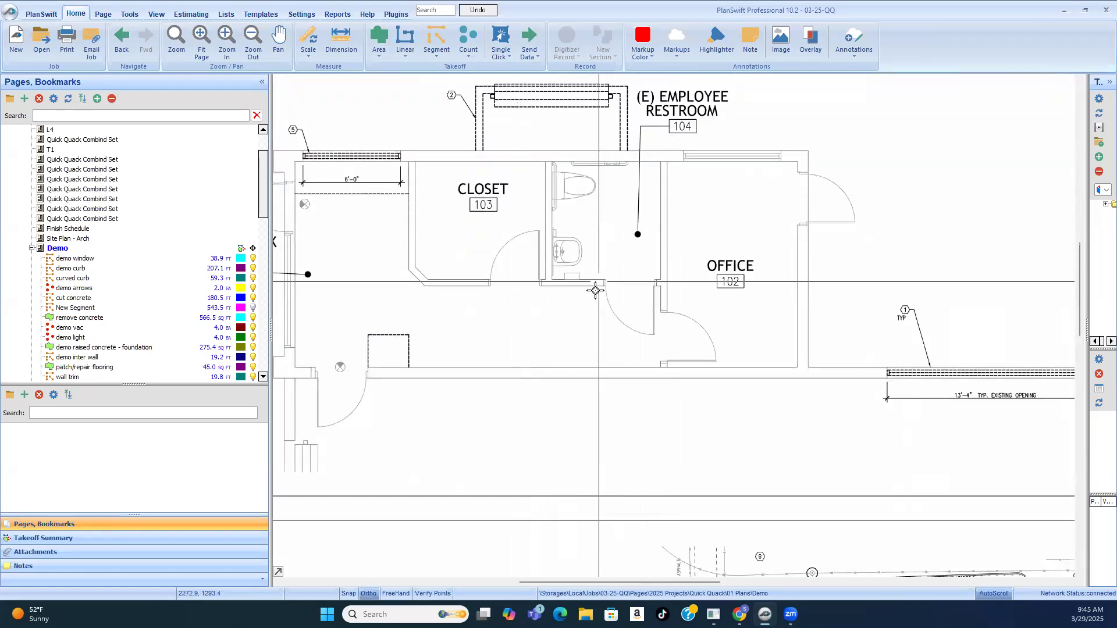
pyautogui.scroll(-2, 586, 122)
pyautogui.scroll(2, 601, 184)
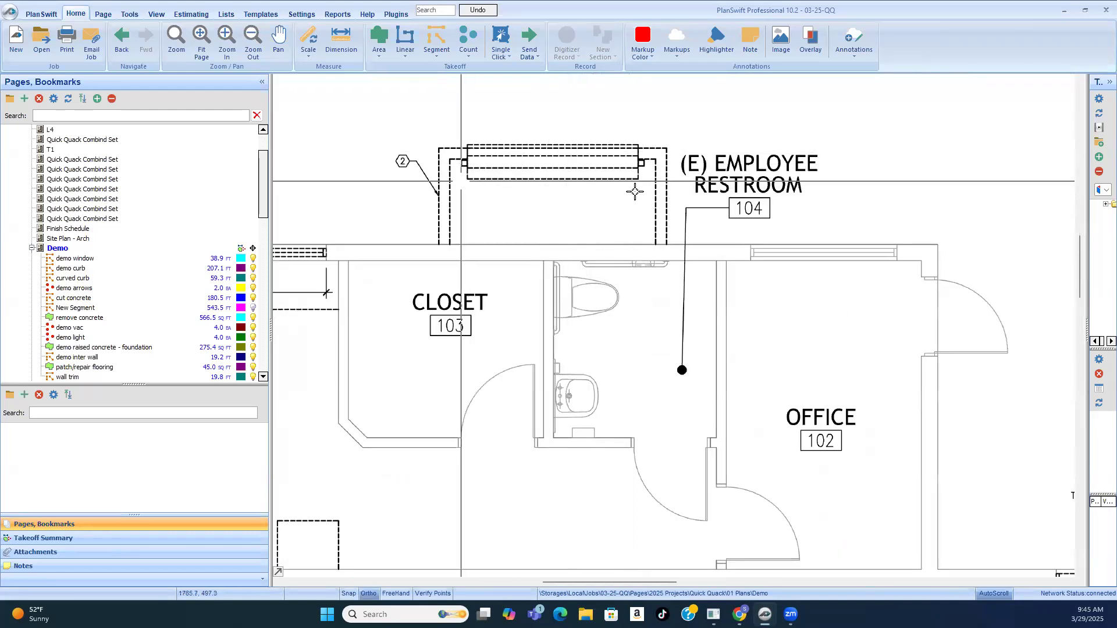
pyautogui.scroll(3, 536, 170)
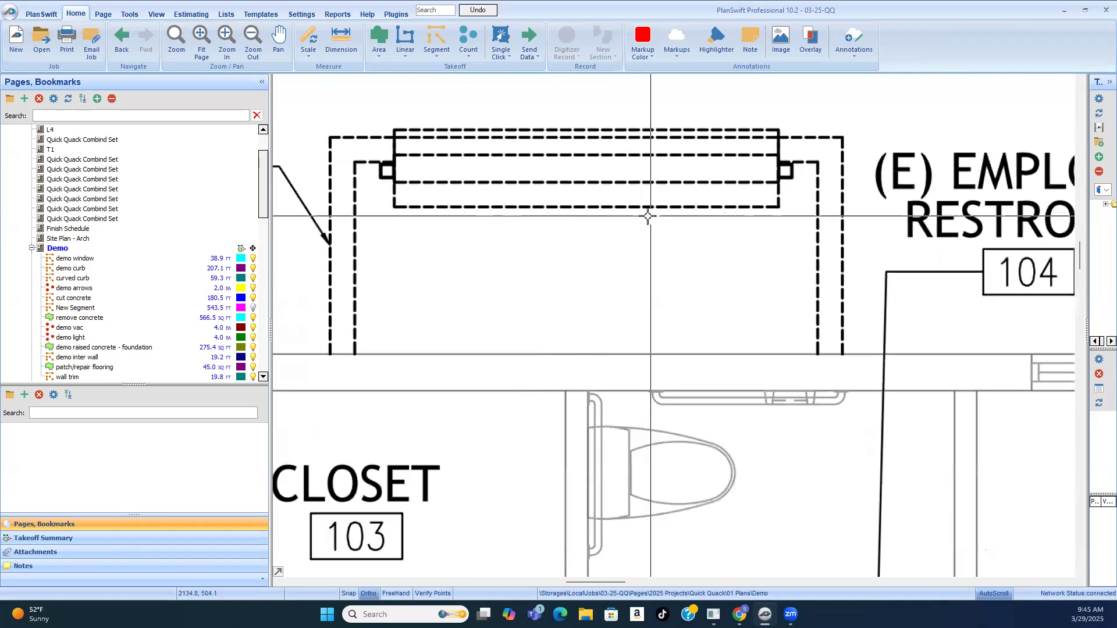
pyautogui.scroll(-2, 634, 154)
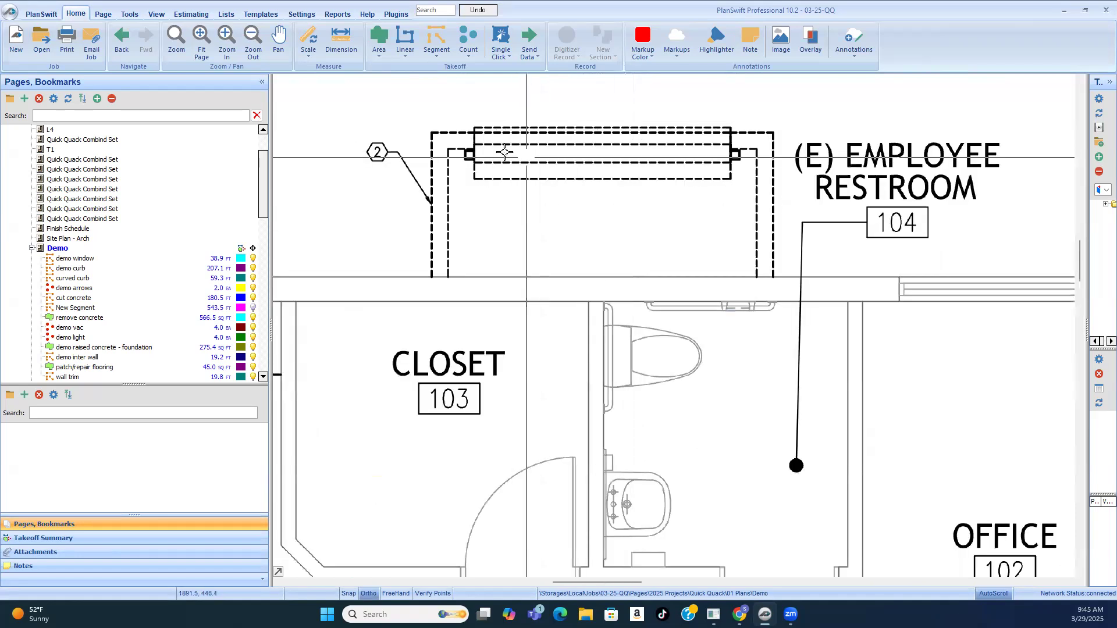
pyautogui.scroll(-2, 528, 167)
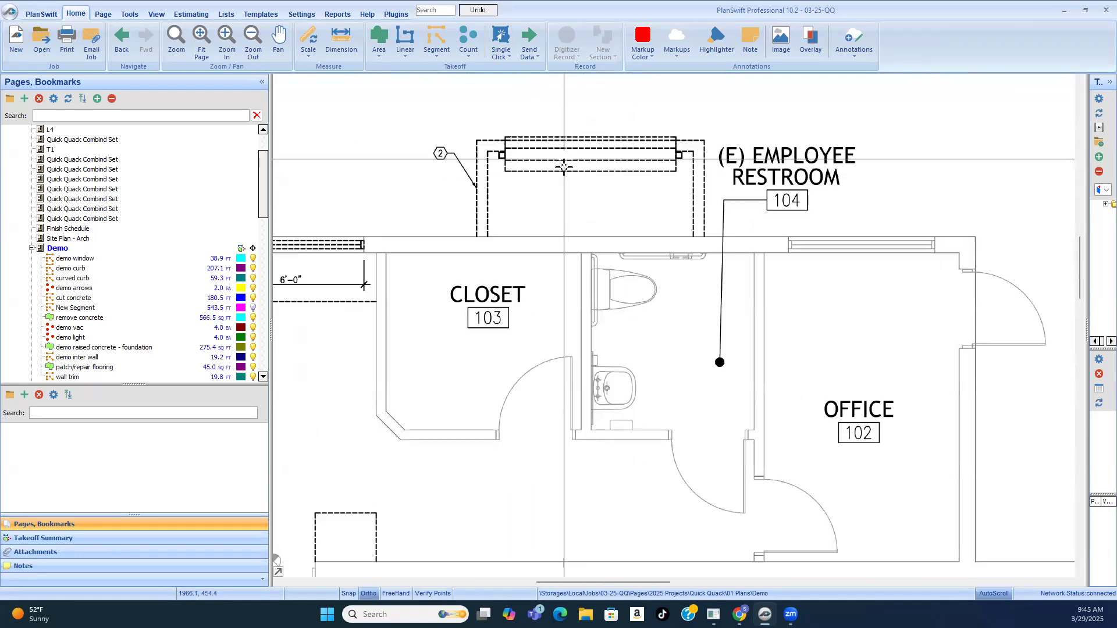
pyautogui.scroll(-4, 576, 162)
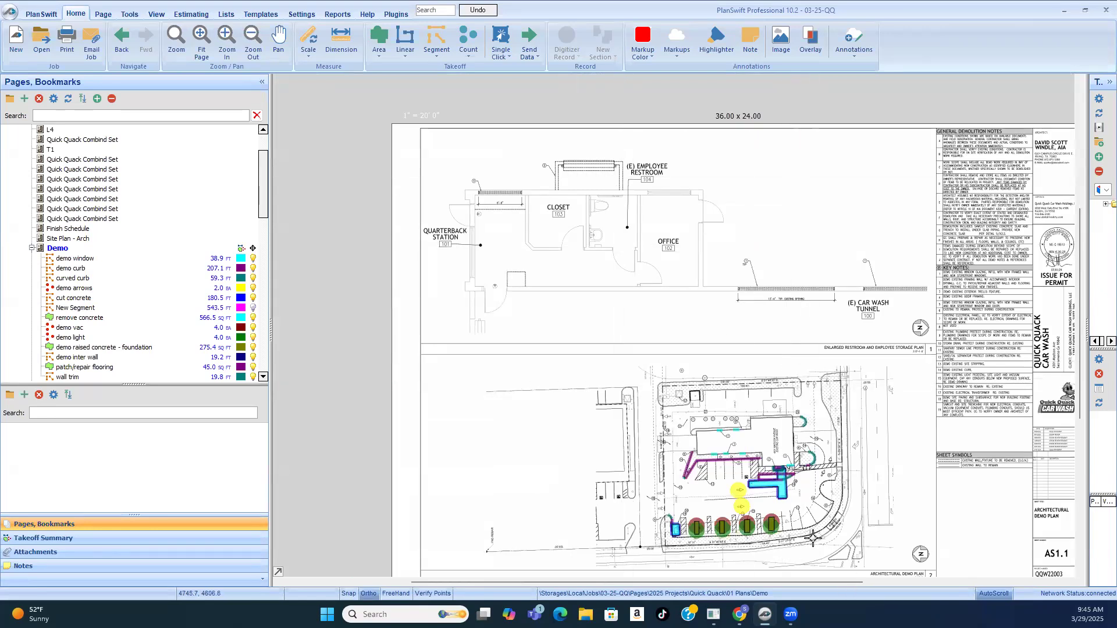
# Step: Read key notes 18 and 19 on paving demolition, sawcutting and trenching against the callouts on the architectural demo plan
pyautogui.scroll(3, 715, 465)
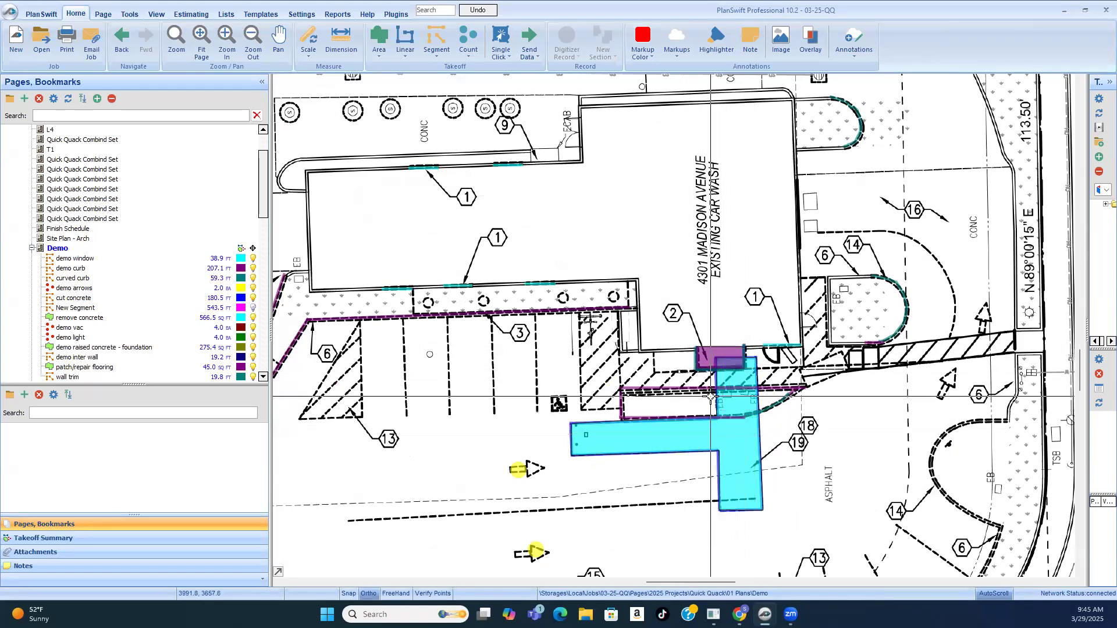
pyautogui.scroll(-1, 712, 425)
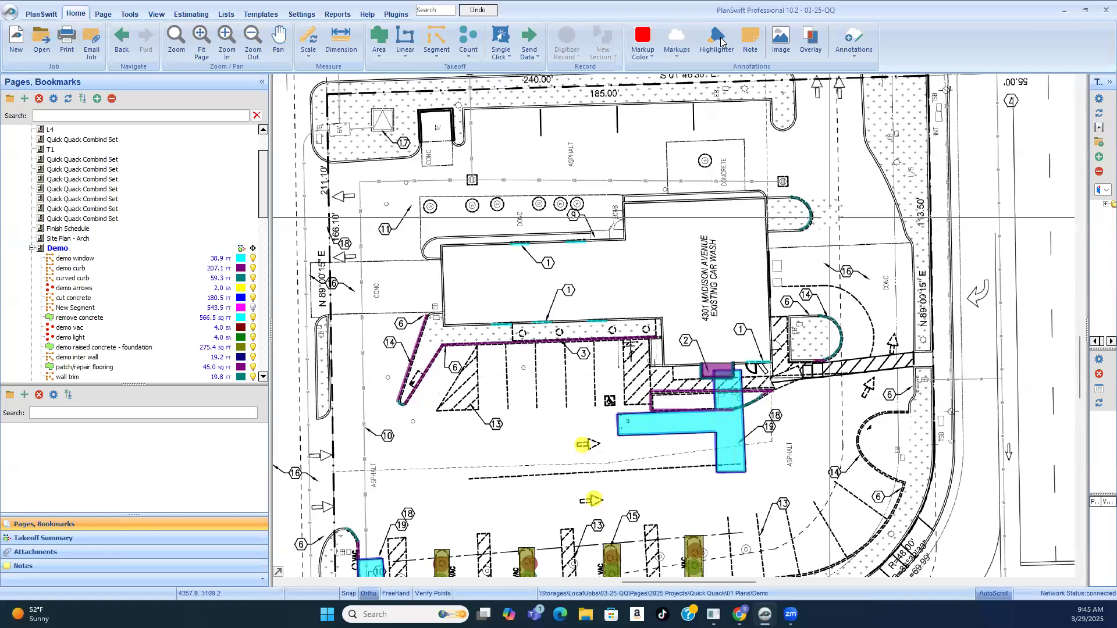
pyautogui.scroll(2, 384, 132)
pyautogui.scroll(-3, 389, 174)
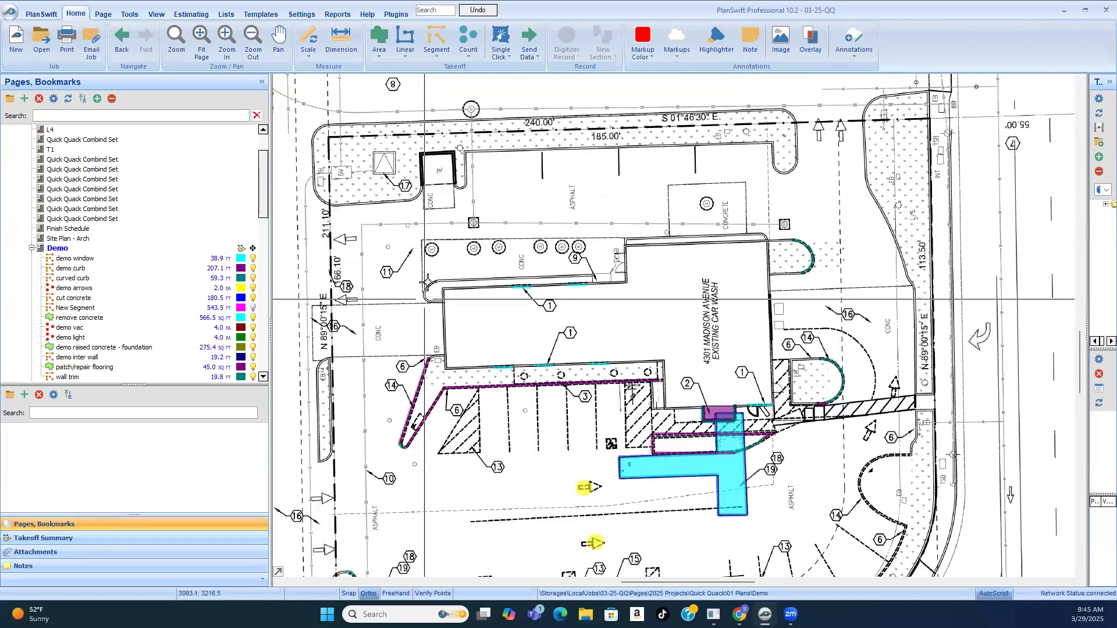
pyautogui.scroll(1, 1071, 254)
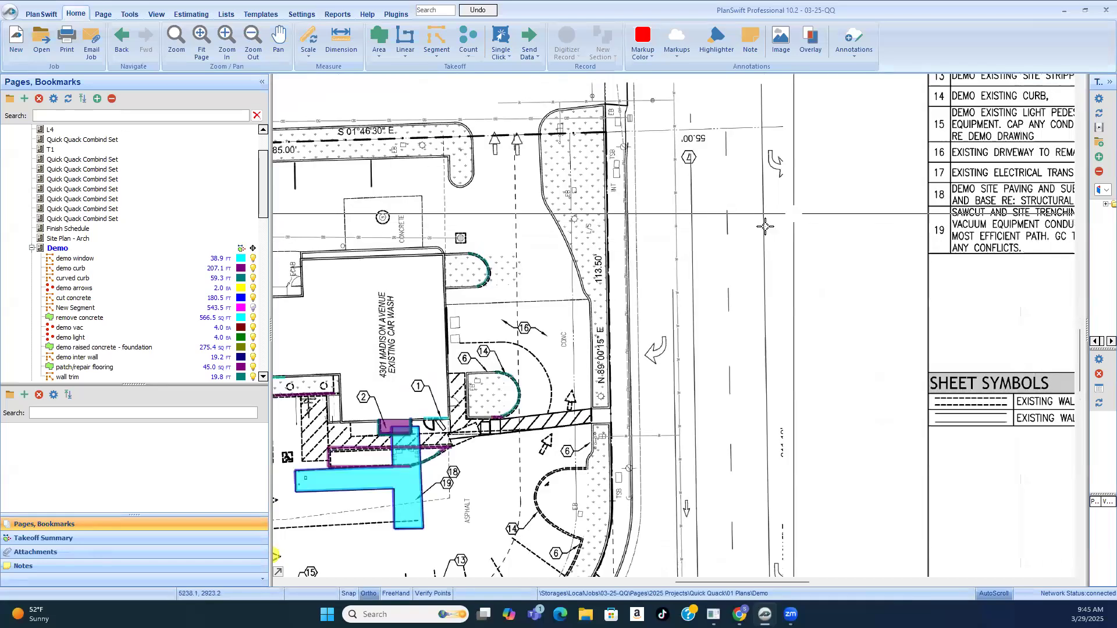
pyautogui.scroll(-1, 765, 225)
pyautogui.scroll(1, 1029, 181)
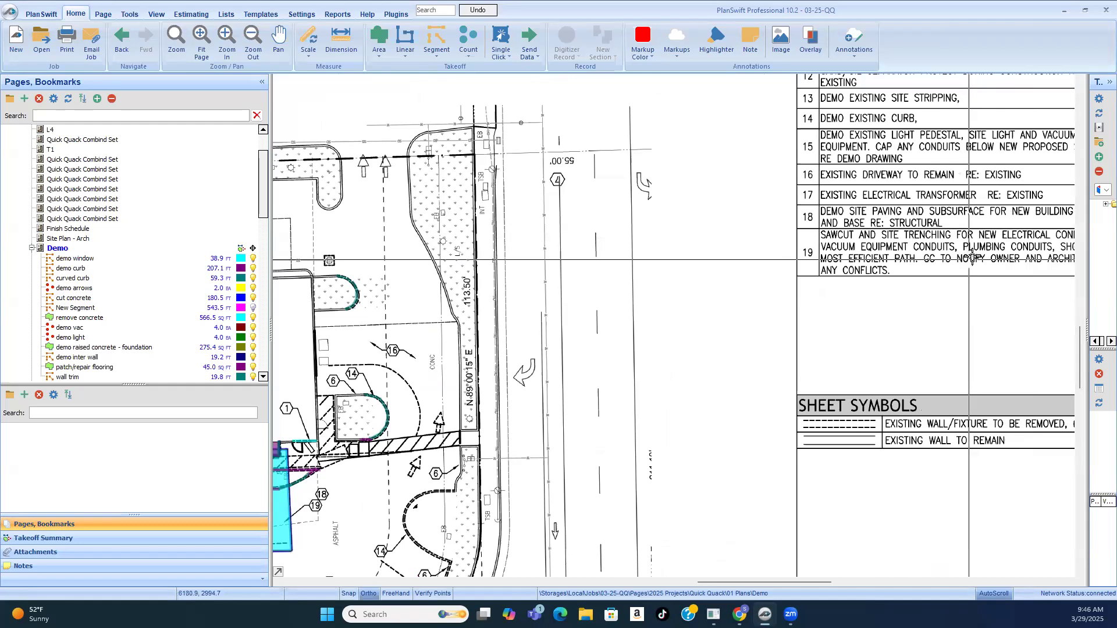
pyautogui.scroll(-1, 730, 282)
pyautogui.scroll(1, 956, 269)
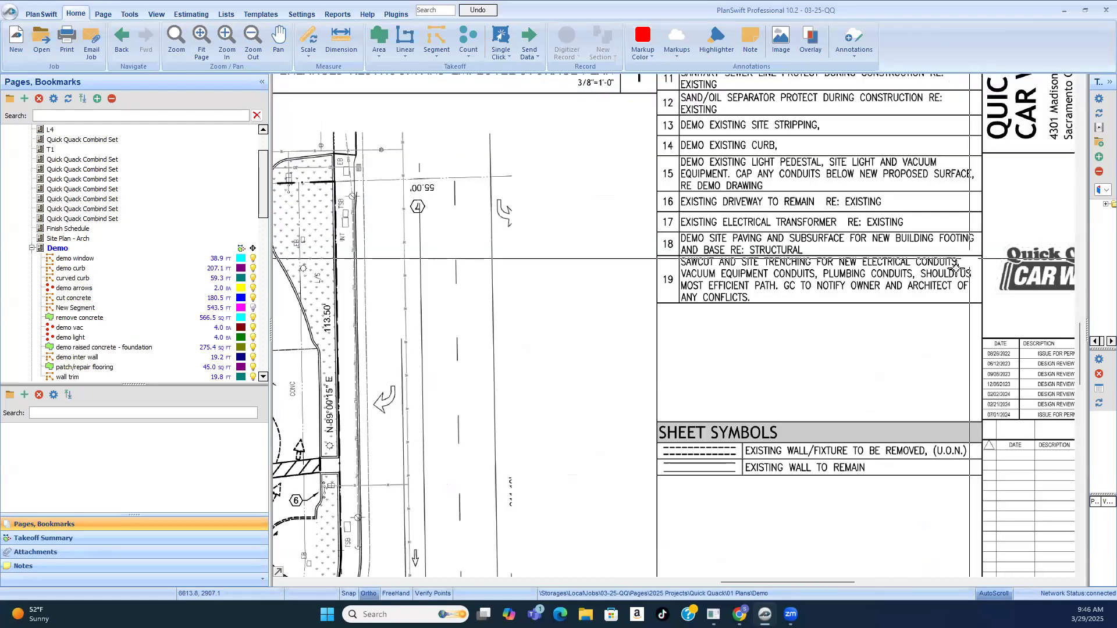
pyautogui.scroll(1, 779, 256)
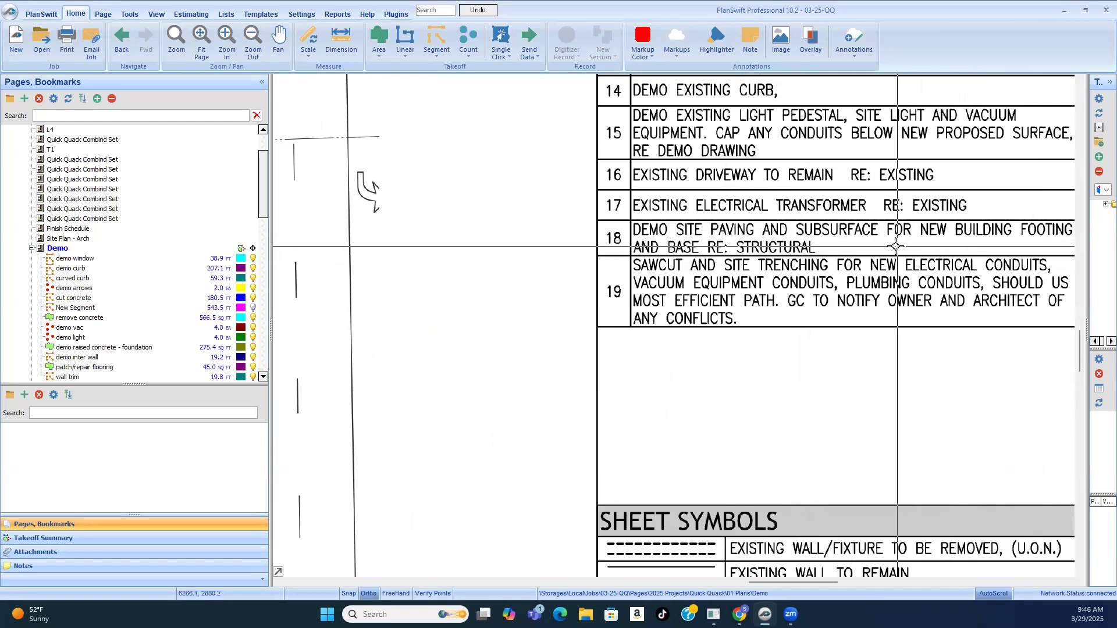
pyautogui.scroll(-1, 916, 247)
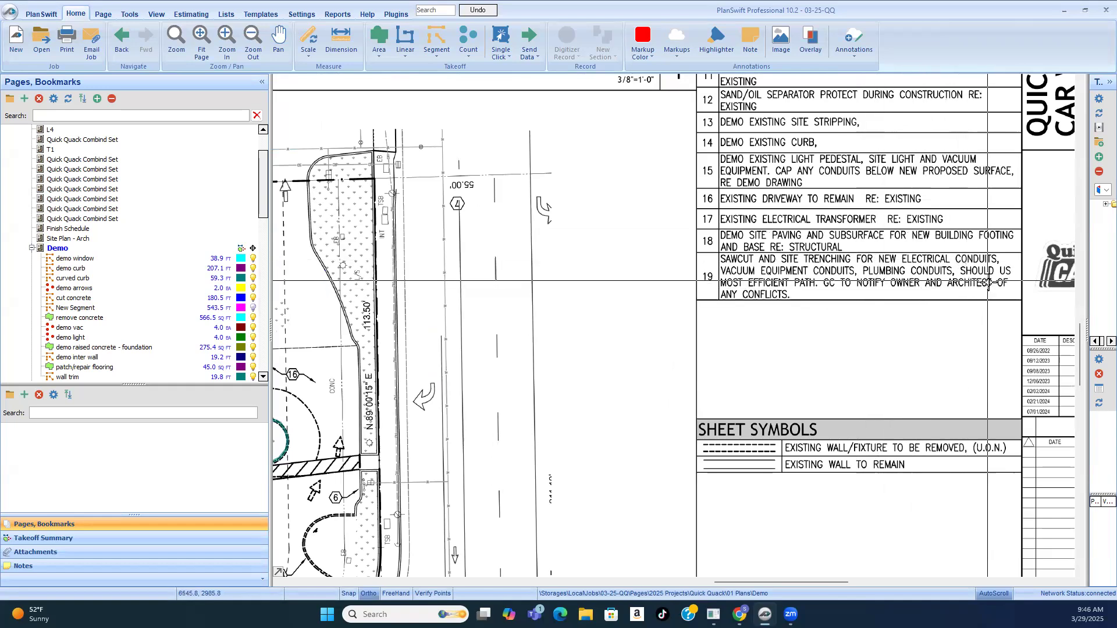
pyautogui.scroll(-2, 971, 241)
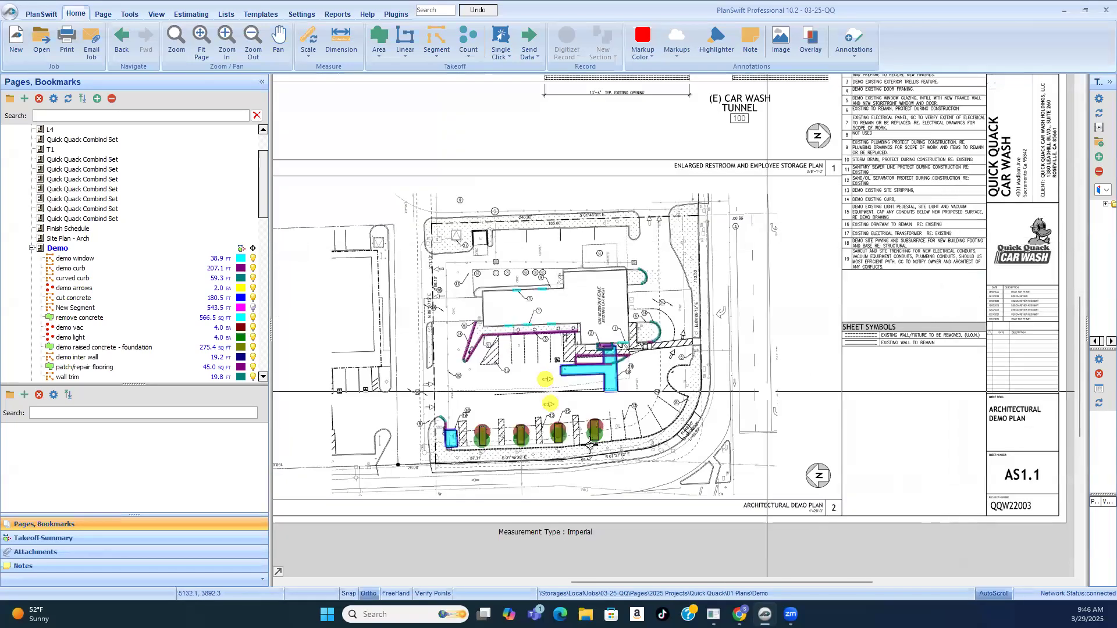
# Step: Examine the keynote 18 and 19 concrete removal areas, the corner curb and the vacuum stalls on the architectural demo plan
pyautogui.scroll(3, 589, 447)
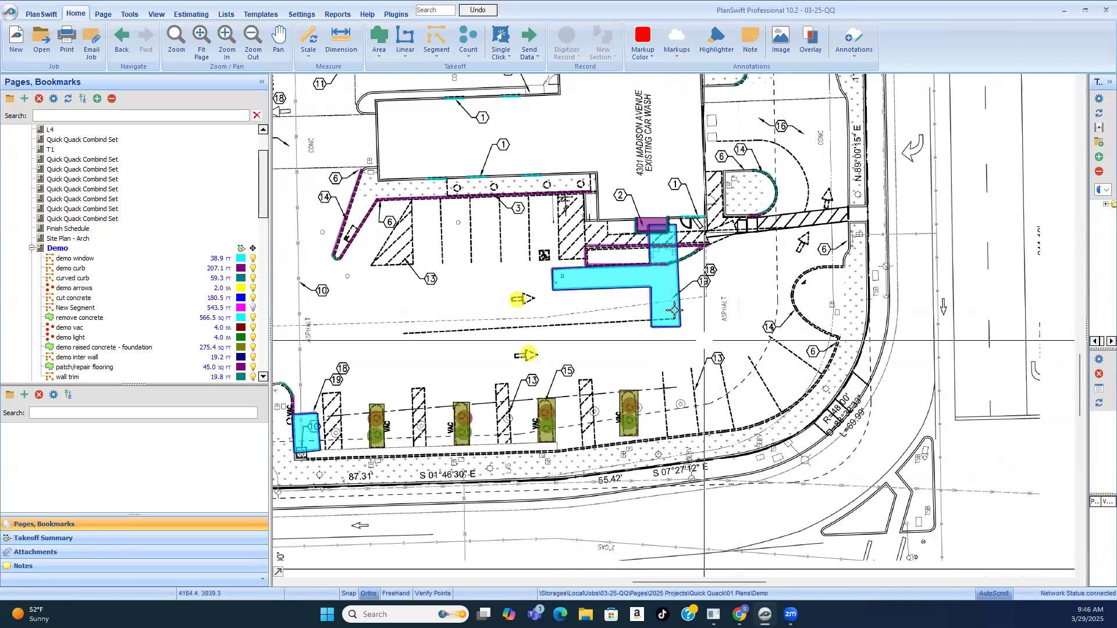
pyautogui.scroll(3, 681, 305)
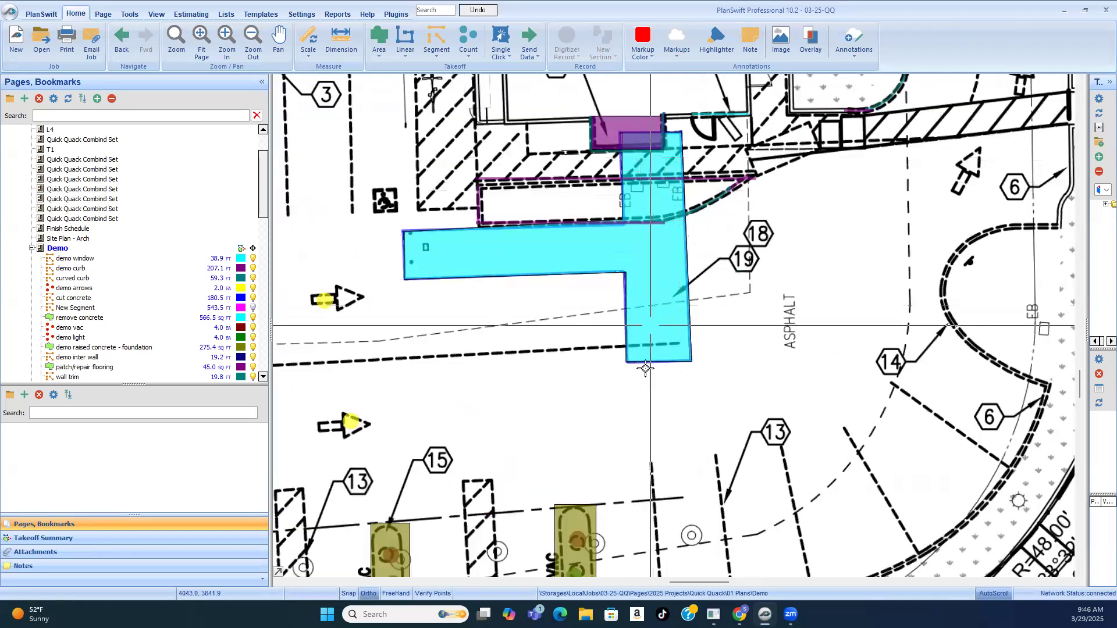
pyautogui.scroll(-2, 727, 349)
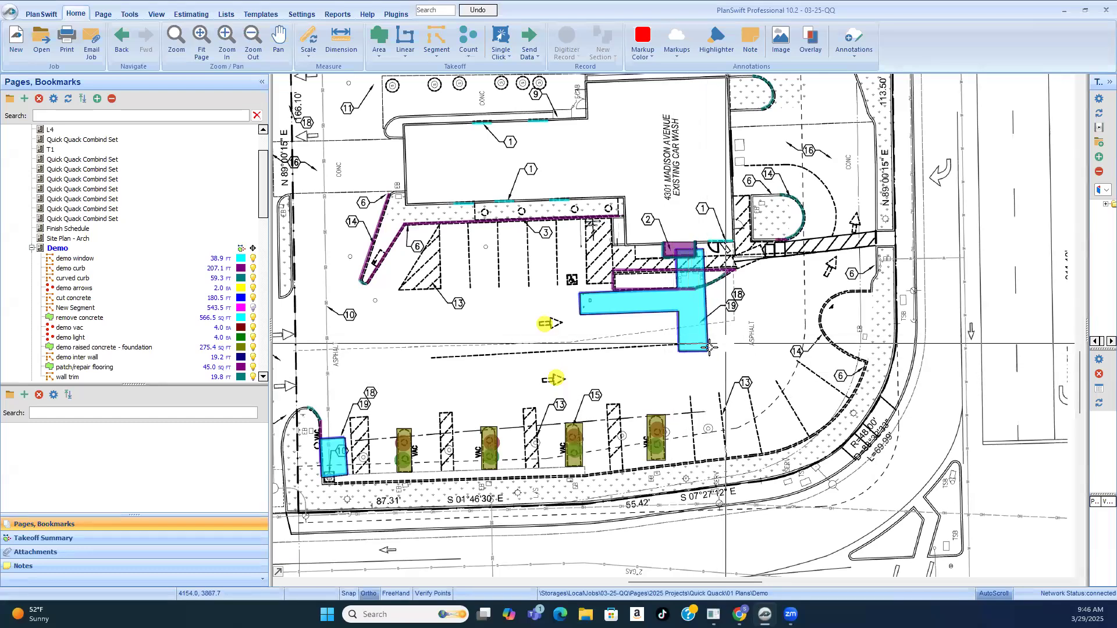
pyautogui.scroll(-1, 676, 419)
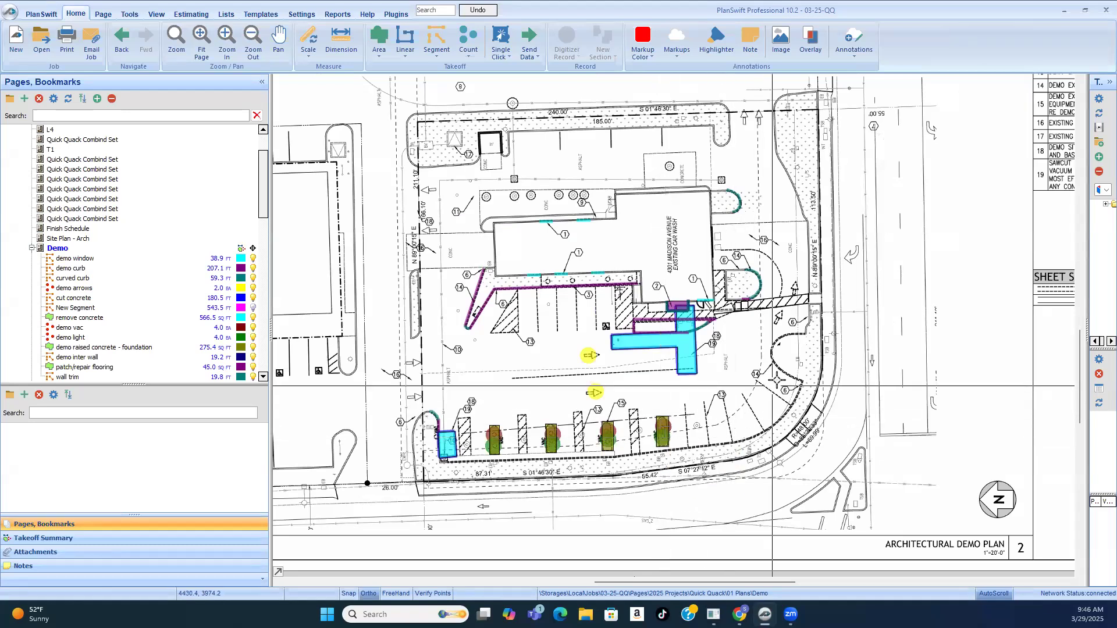
pyautogui.scroll(1, 460, 379)
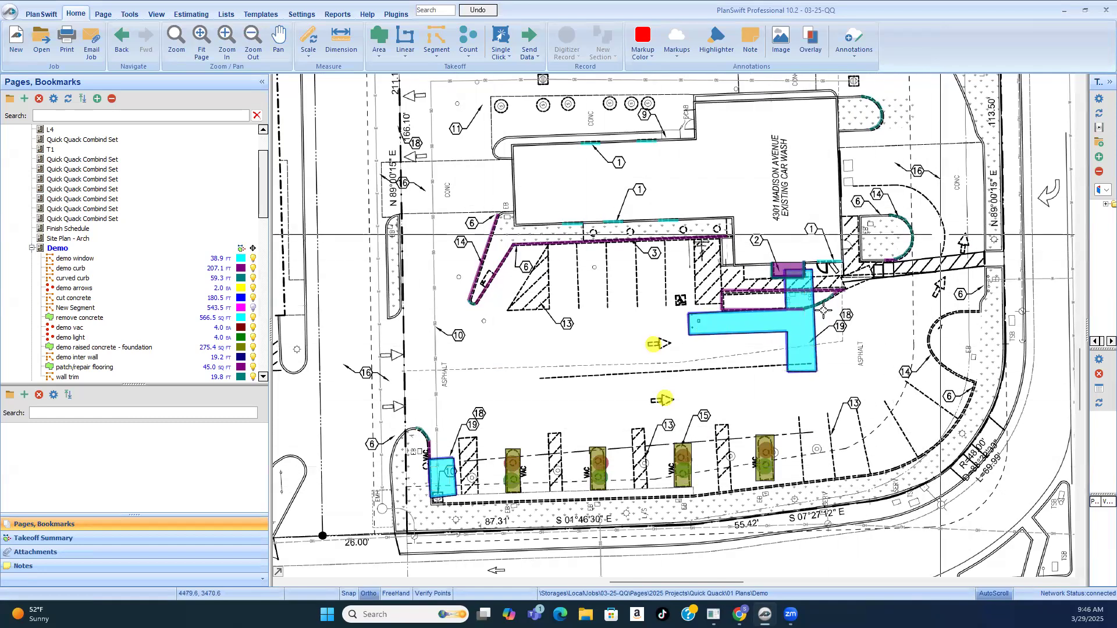
pyautogui.scroll(-3, 705, 402)
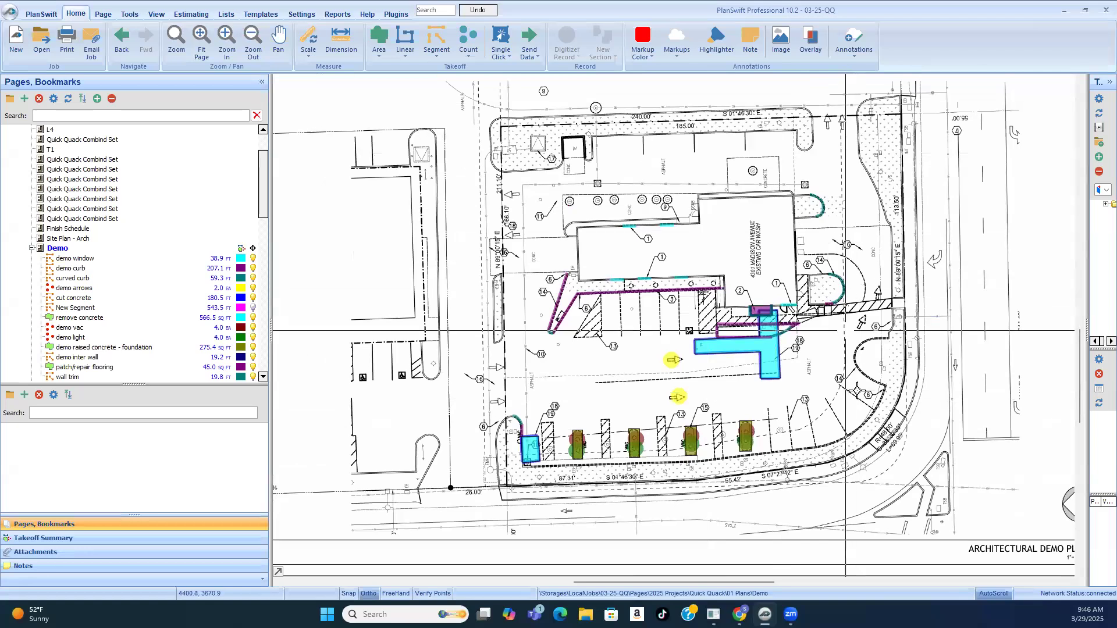
pyautogui.scroll(4, 664, 315)
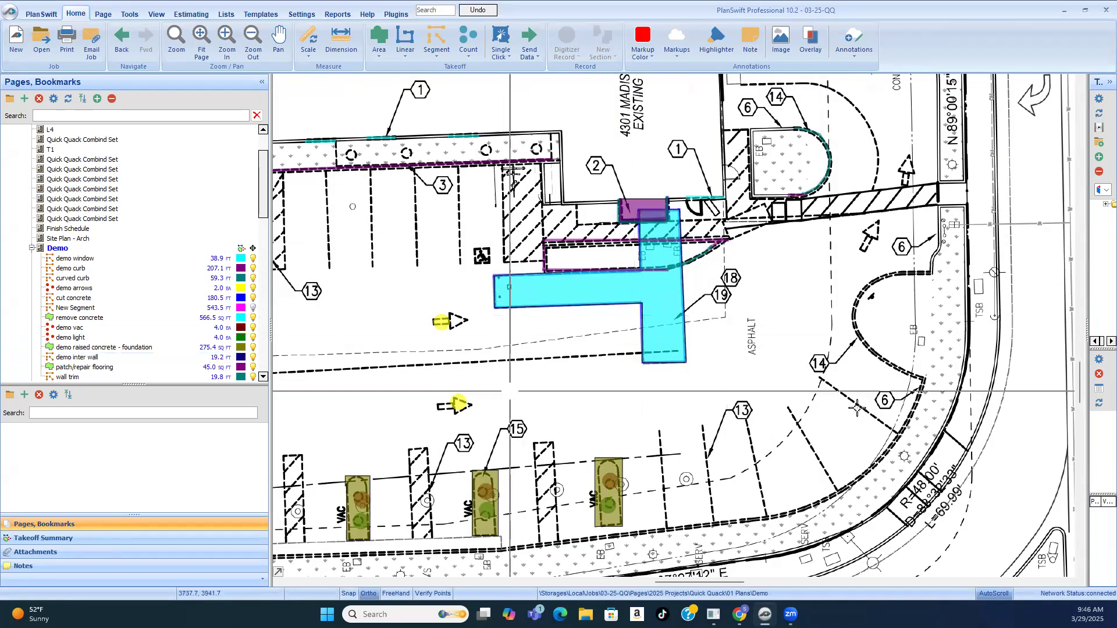
pyautogui.scroll(-1, 867, 410)
pyautogui.scroll(-1, 877, 387)
pyautogui.scroll(3, 870, 372)
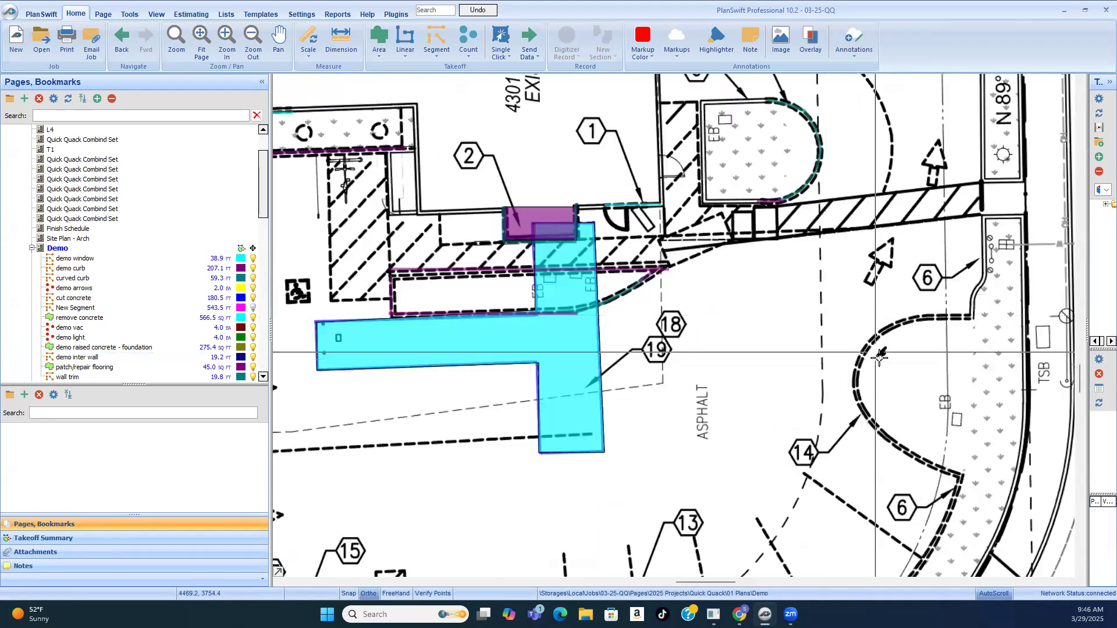
pyautogui.scroll(-2, 866, 359)
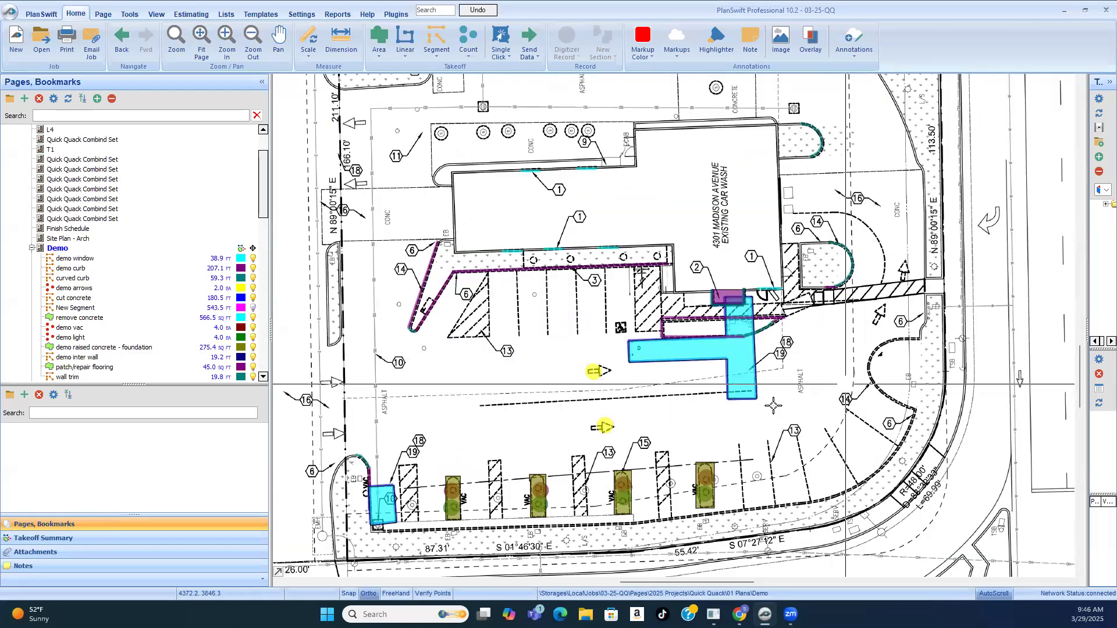
pyautogui.scroll(3, 488, 506)
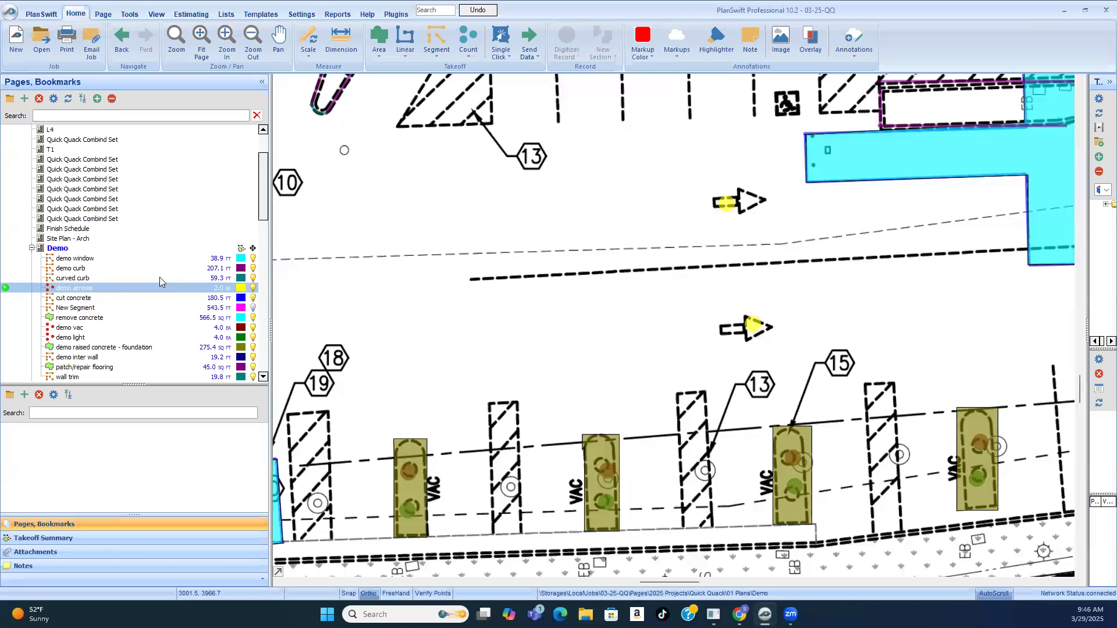
# Step: Open the electrical site plan ES1.0 and examine the vacuum power and lighting runs along the Hillsdale Blvd stalls
pyautogui.scroll(-8, 159, 277)
pyautogui.scroll(-3, 92, 335)
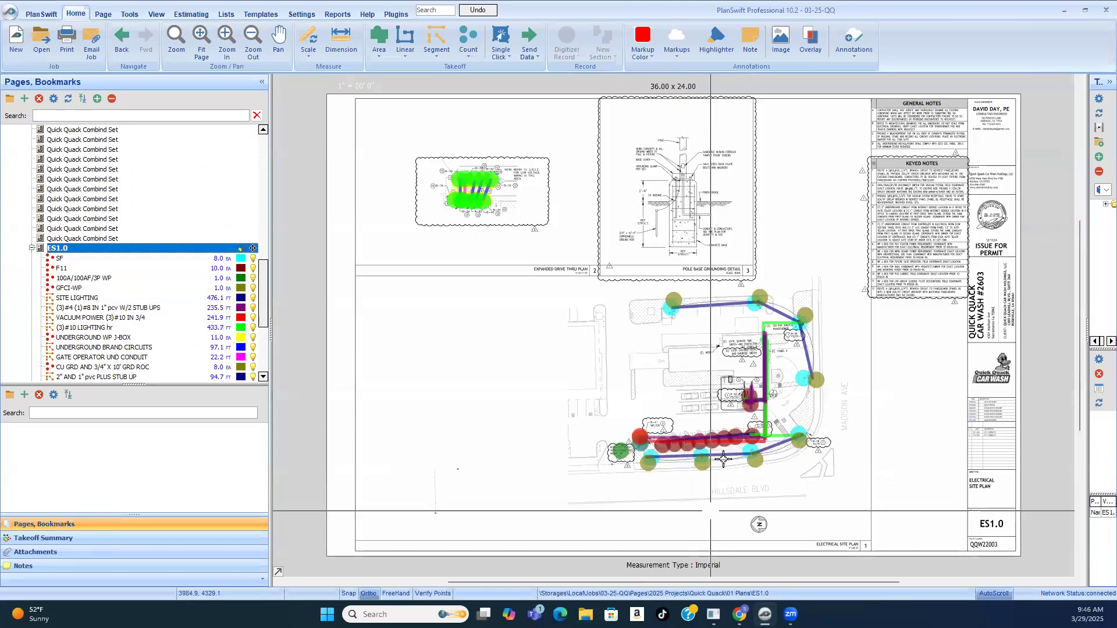
pyautogui.scroll(3, 724, 460)
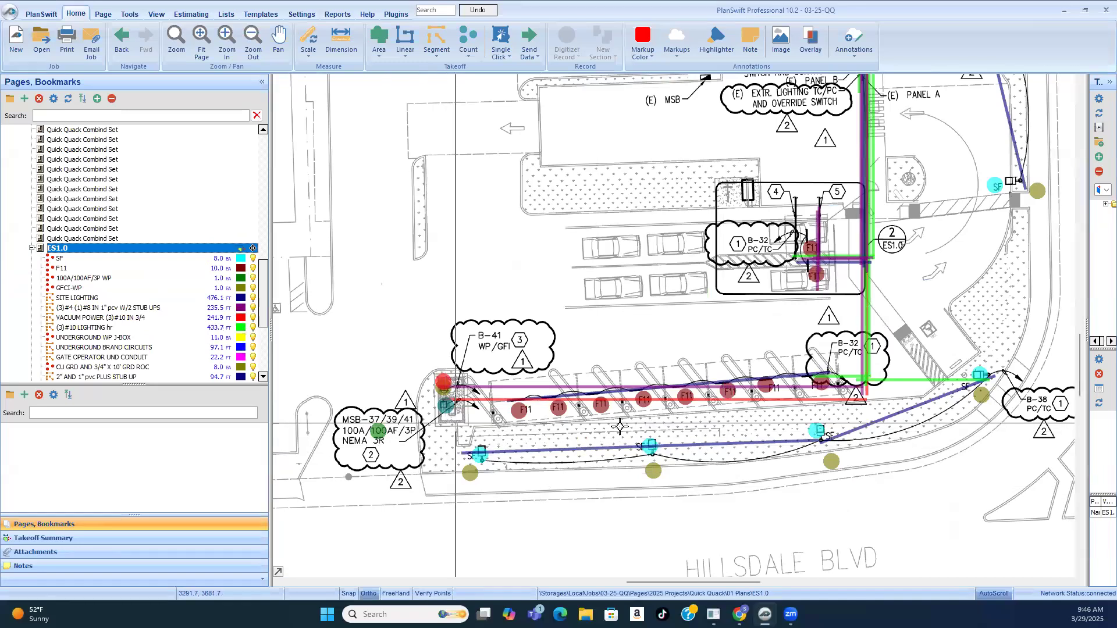
pyautogui.scroll(3, 557, 408)
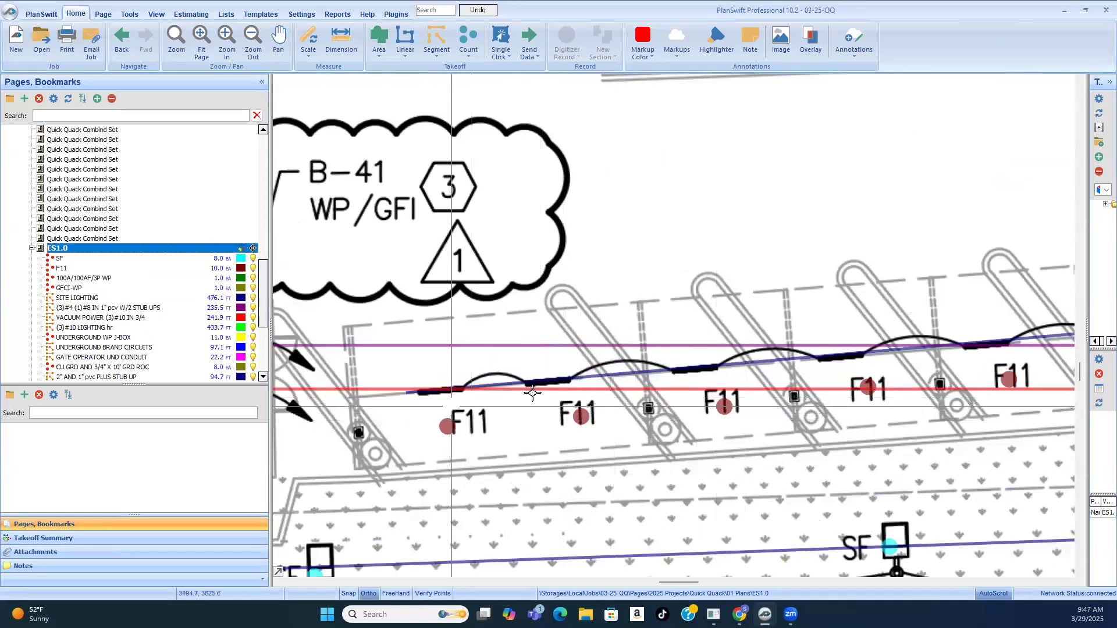
pyautogui.scroll(-2, 525, 399)
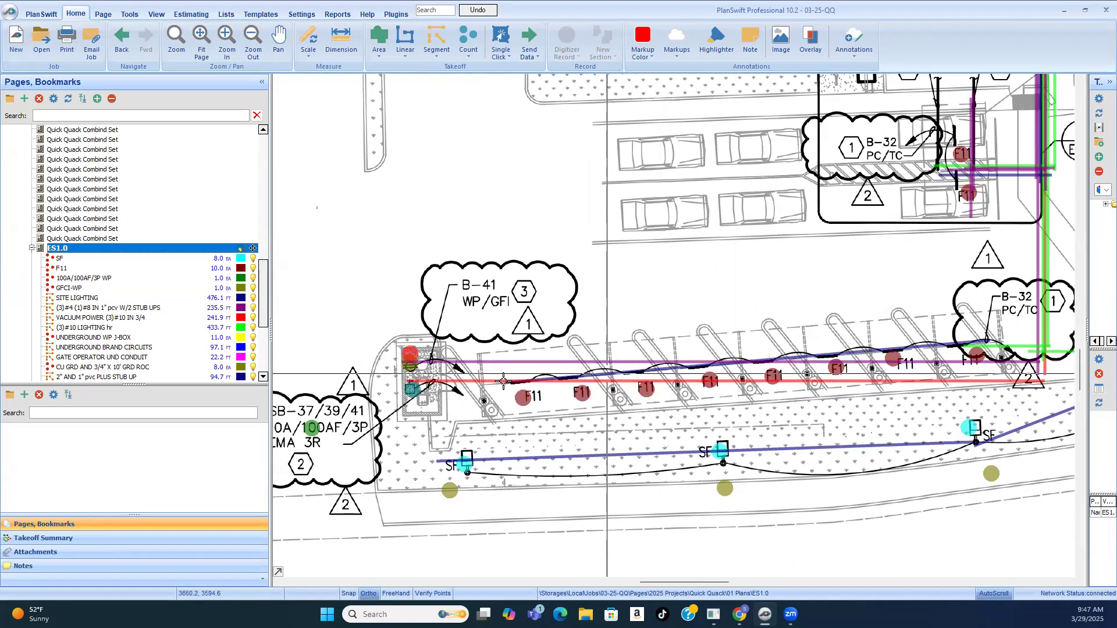
pyautogui.scroll(-1, 504, 382)
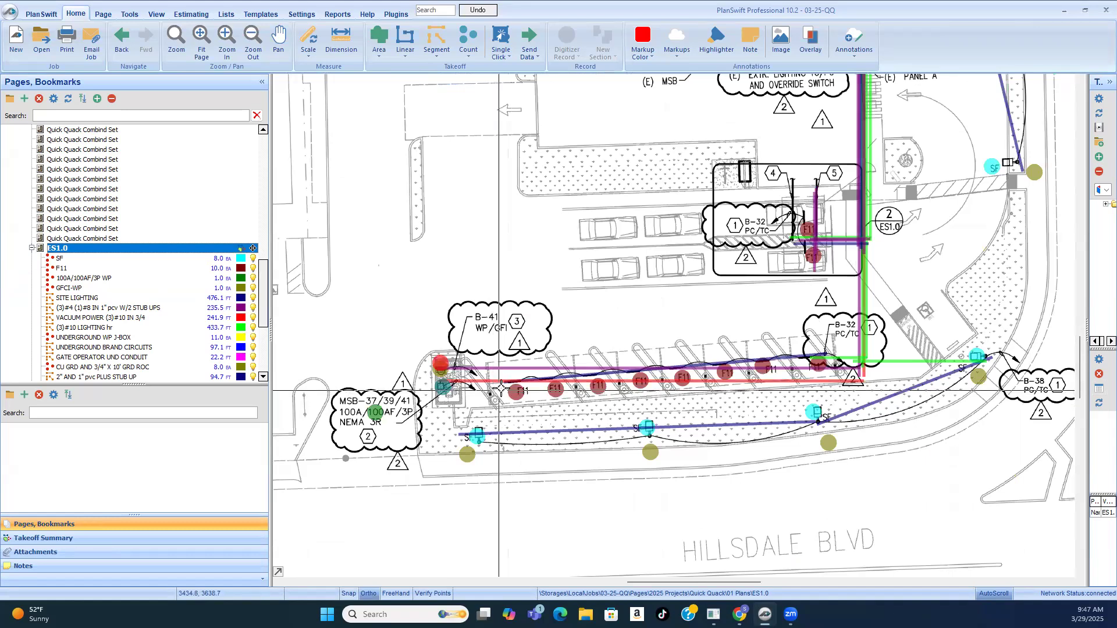
# Step: Examine the B-41 WP/GFI receptacle and MSB-37/39/41 100A disconnect callouts at the vacuum enclosure on the electrical site plan
pyautogui.scroll(2, 504, 387)
pyautogui.scroll(-1, 651, 321)
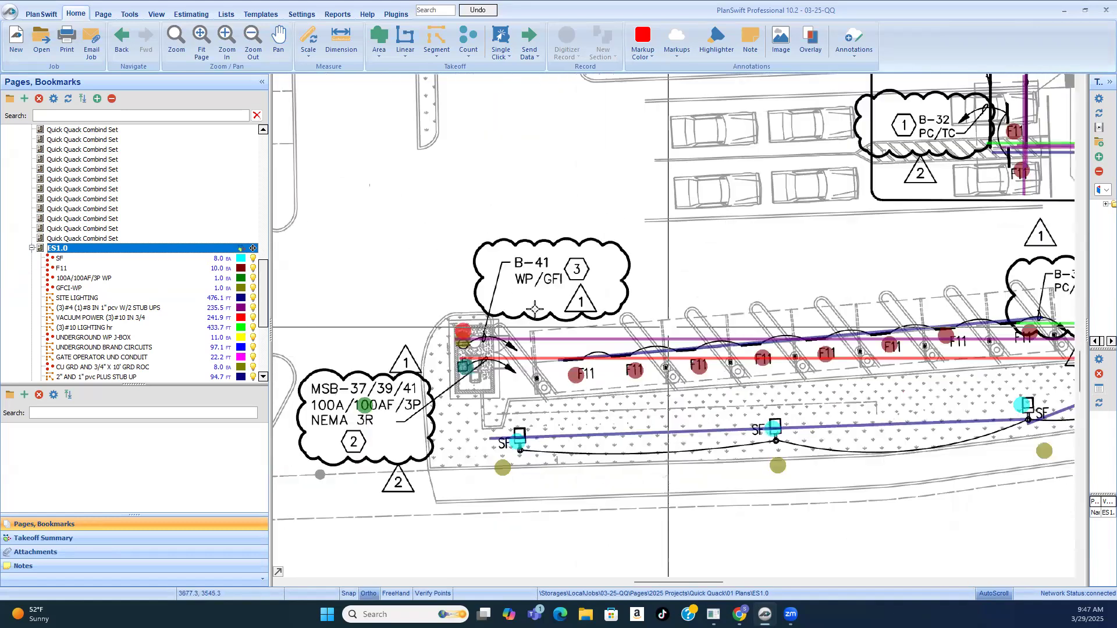
pyautogui.scroll(2, 508, 332)
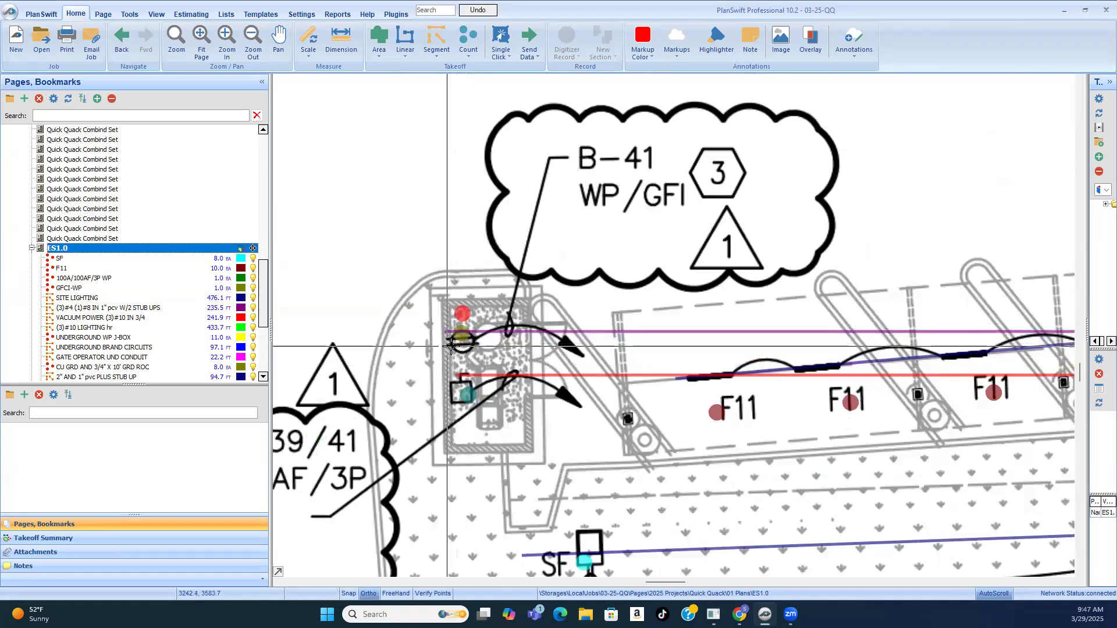
pyautogui.scroll(-1, 434, 356)
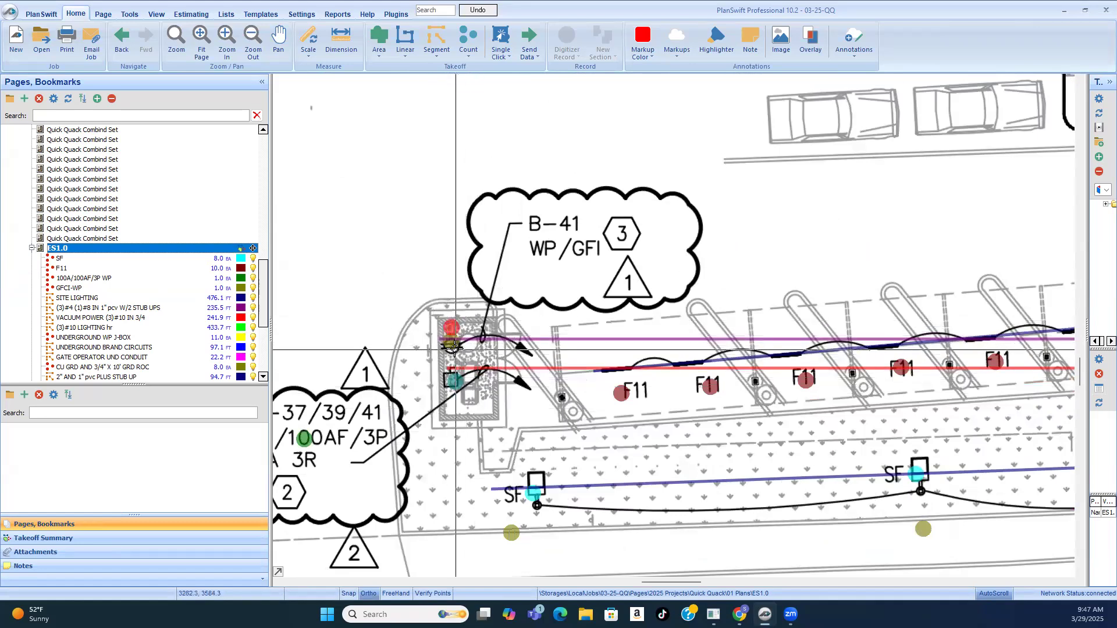
pyautogui.scroll(-2, 453, 364)
pyautogui.scroll(2, 457, 401)
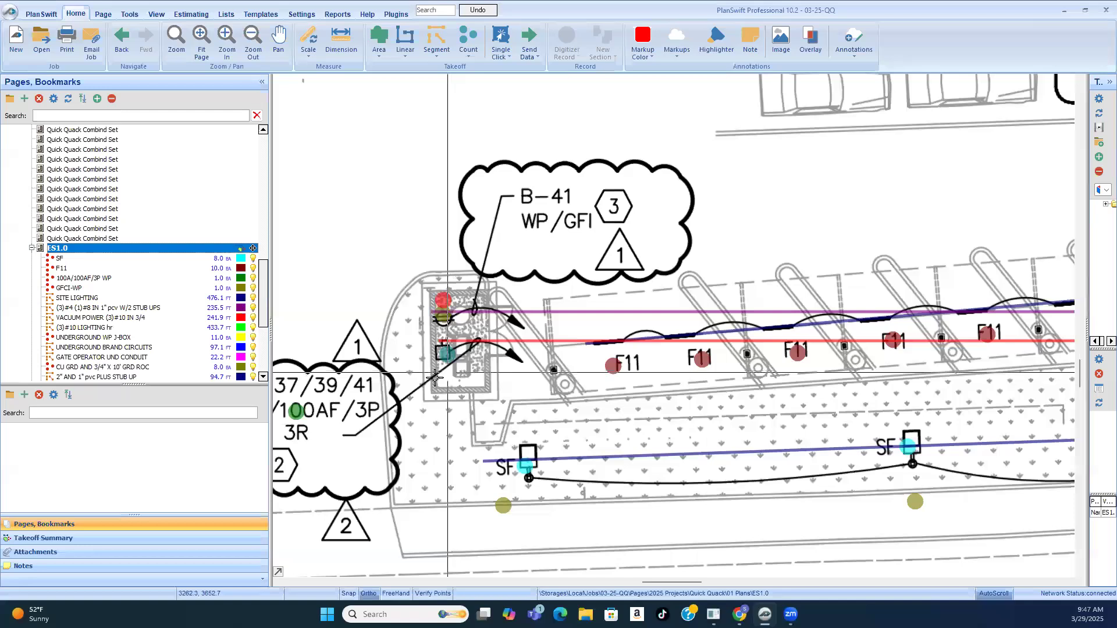
pyautogui.scroll(-1, 434, 378)
pyautogui.scroll(2, 309, 415)
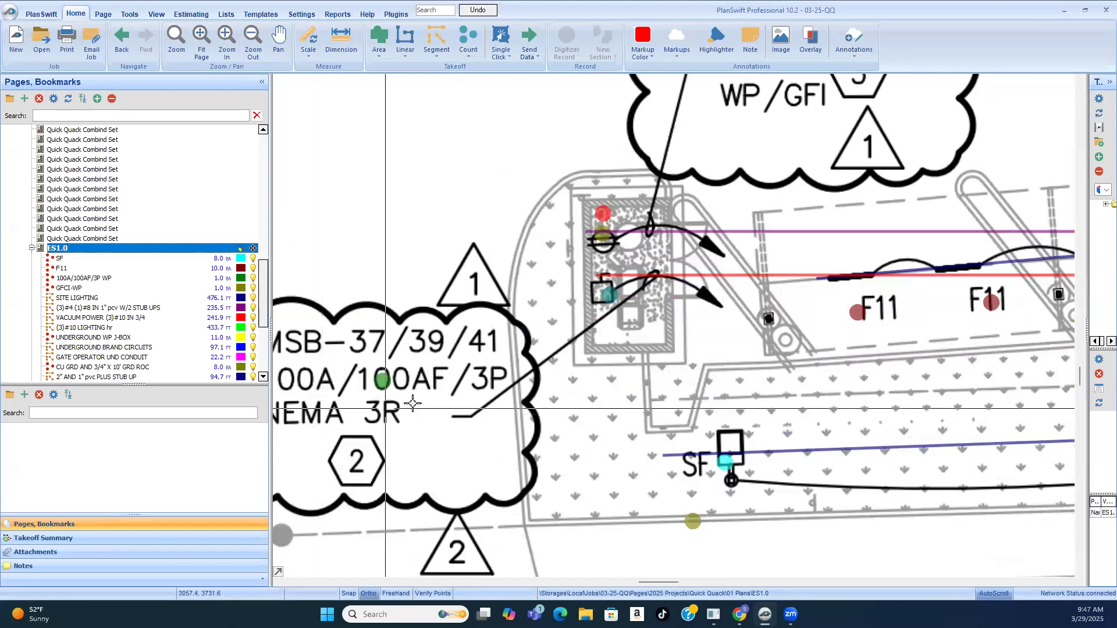
pyautogui.scroll(-1, 442, 407)
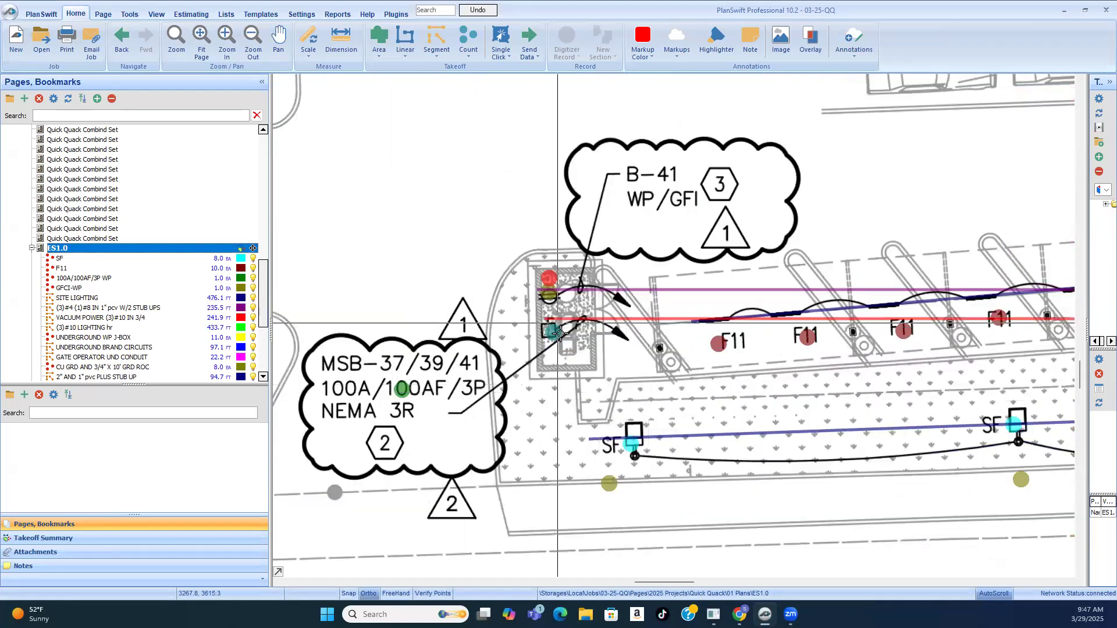
pyautogui.scroll(-1, 464, 362)
pyautogui.scroll(-1, 468, 378)
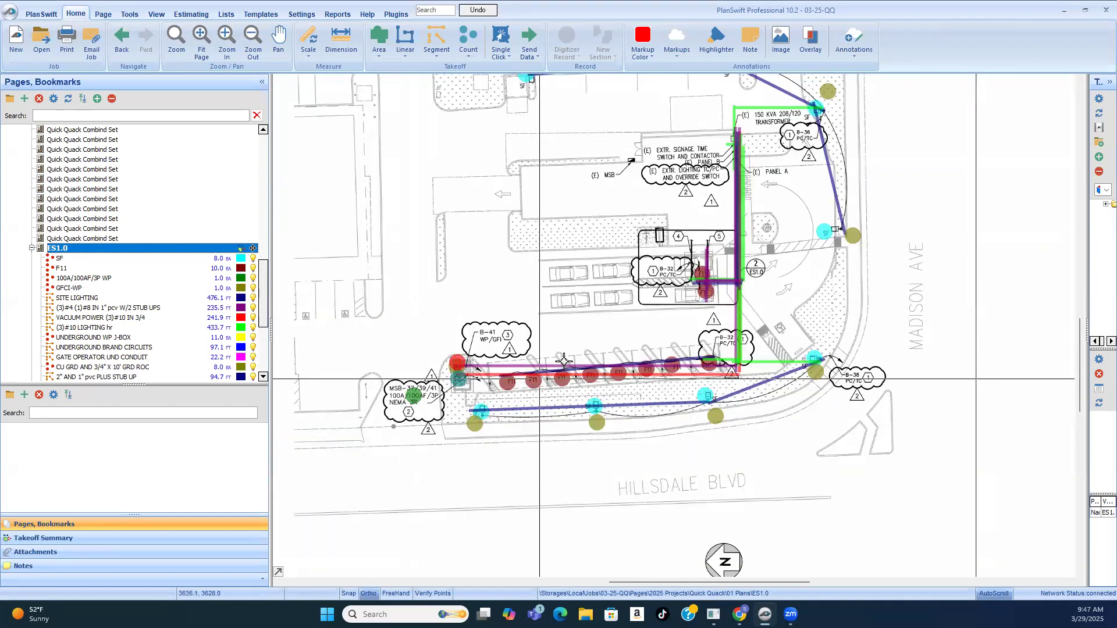
# Step: Trace the F11 light fixtures and the vacuum power and lighting conduits along the vacuum stalls to the B-32 callout
pyautogui.scroll(4, 563, 362)
pyautogui.scroll(1, 715, 355)
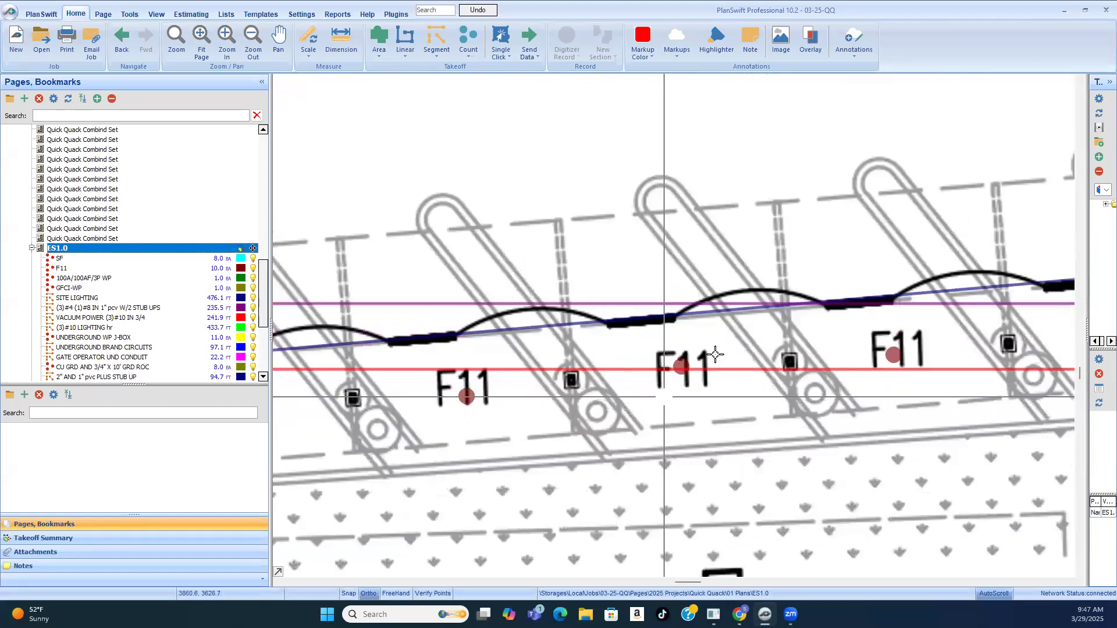
pyautogui.scroll(2, 716, 354)
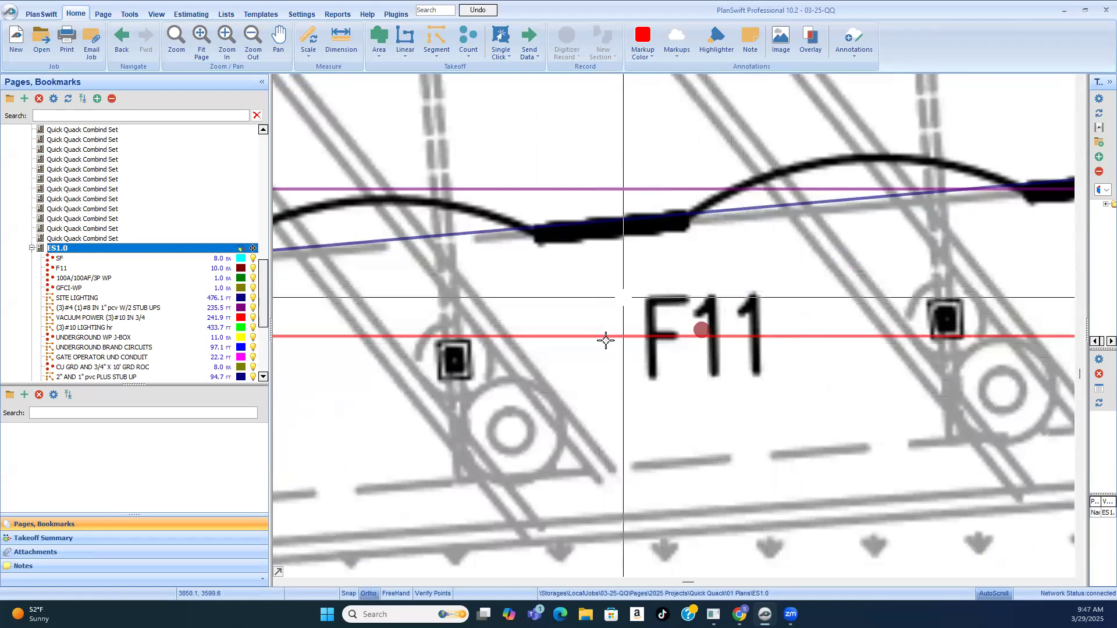
pyautogui.scroll(-3, 688, 371)
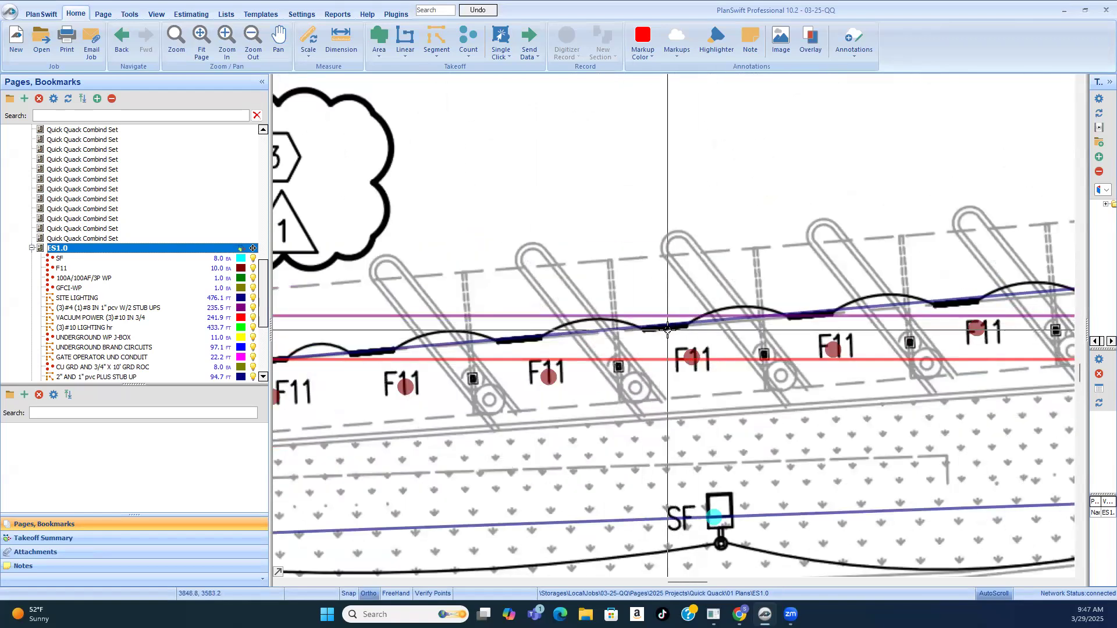
pyautogui.scroll(-1, 798, 353)
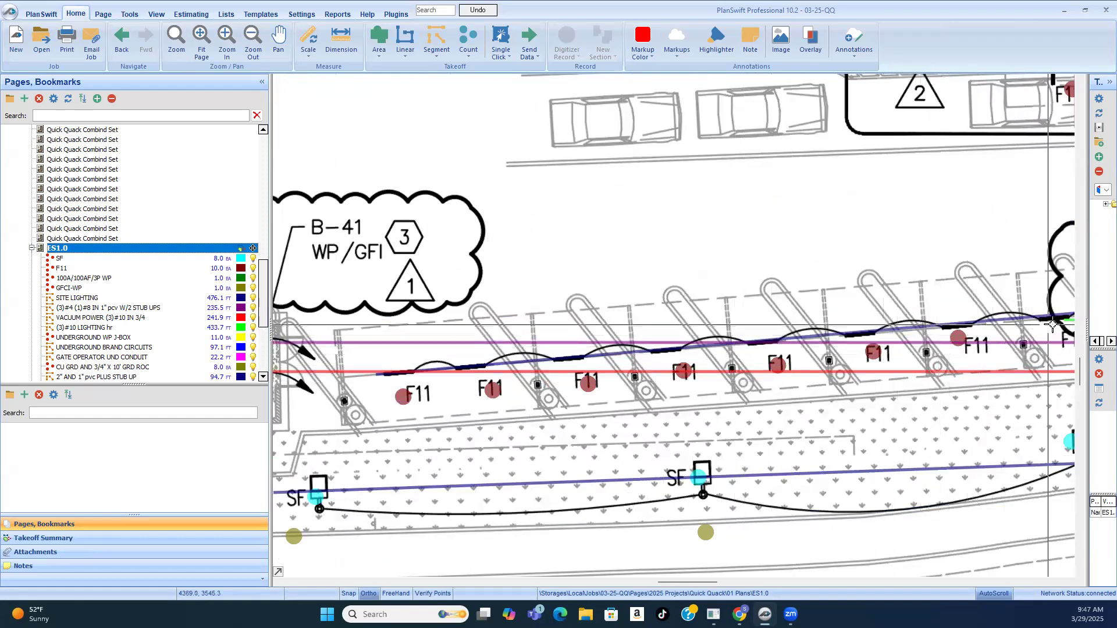
pyautogui.scroll(-1, 399, 446)
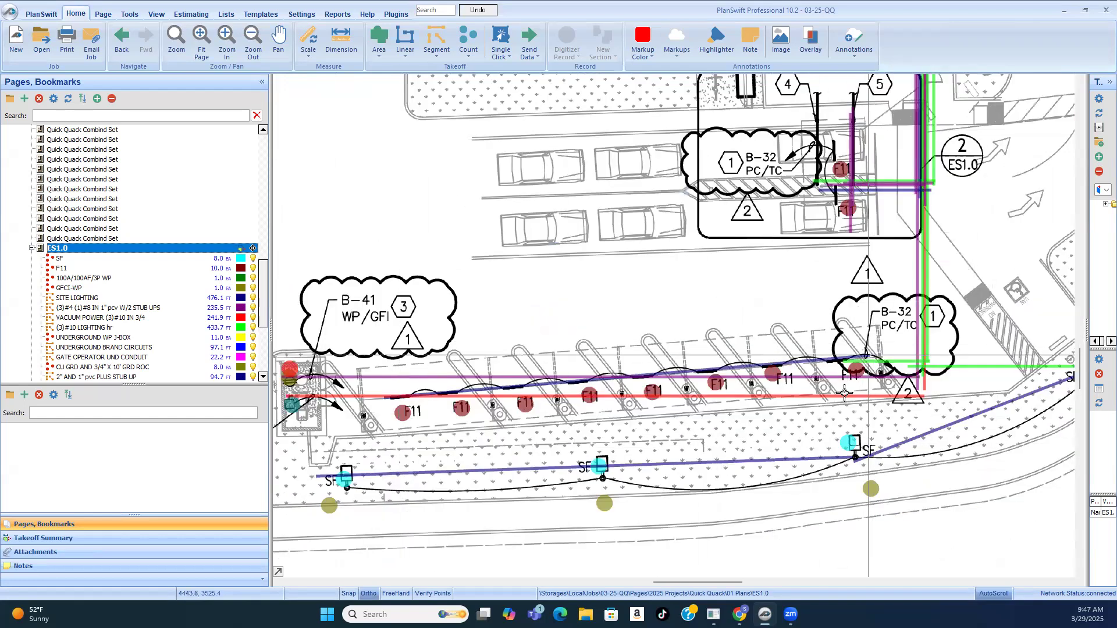
pyautogui.scroll(-1, 855, 349)
pyautogui.scroll(1, 896, 236)
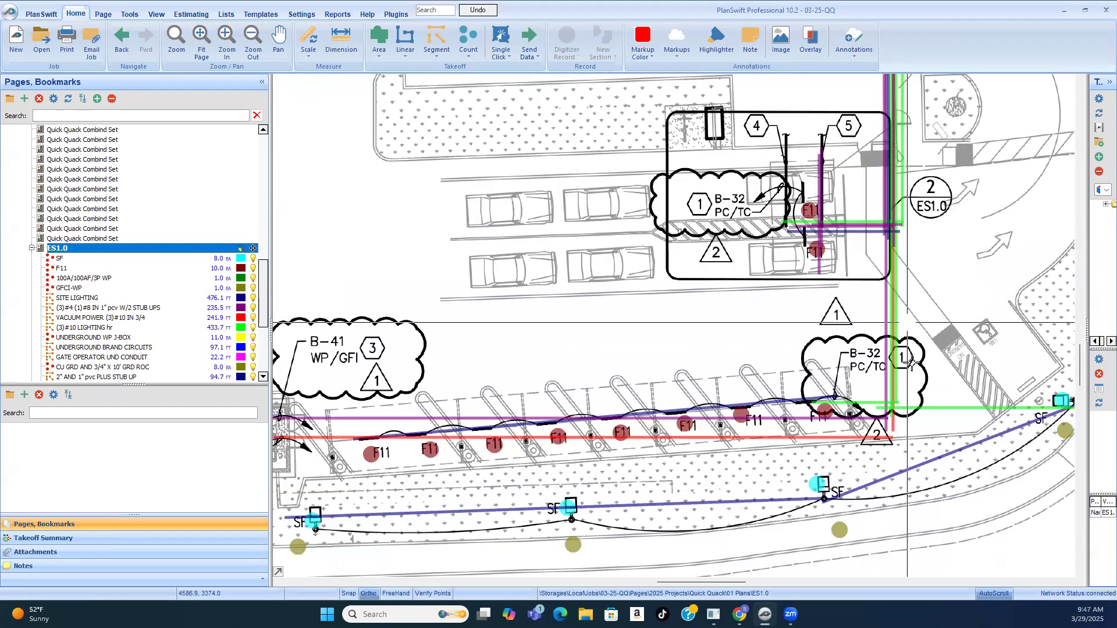
pyautogui.scroll(-1, 943, 453)
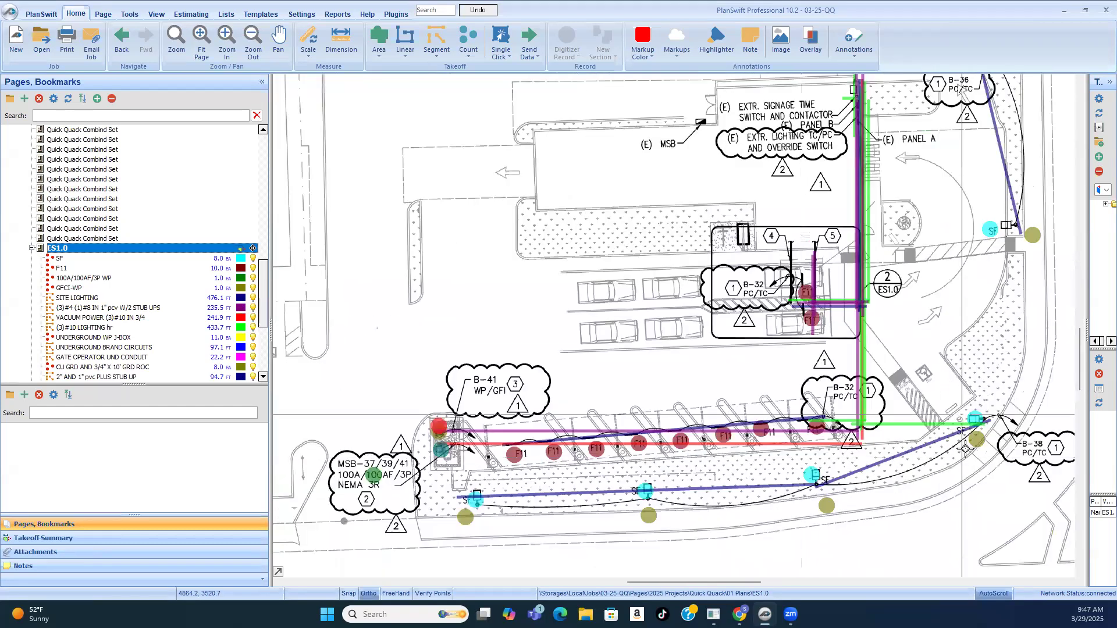
# Step: Examine the SF pole lighting runs from the Hillsdale Blvd planter around Madison Ave to the transformer and the far parking island
pyautogui.scroll(1, 899, 465)
pyautogui.scroll(1, 899, 466)
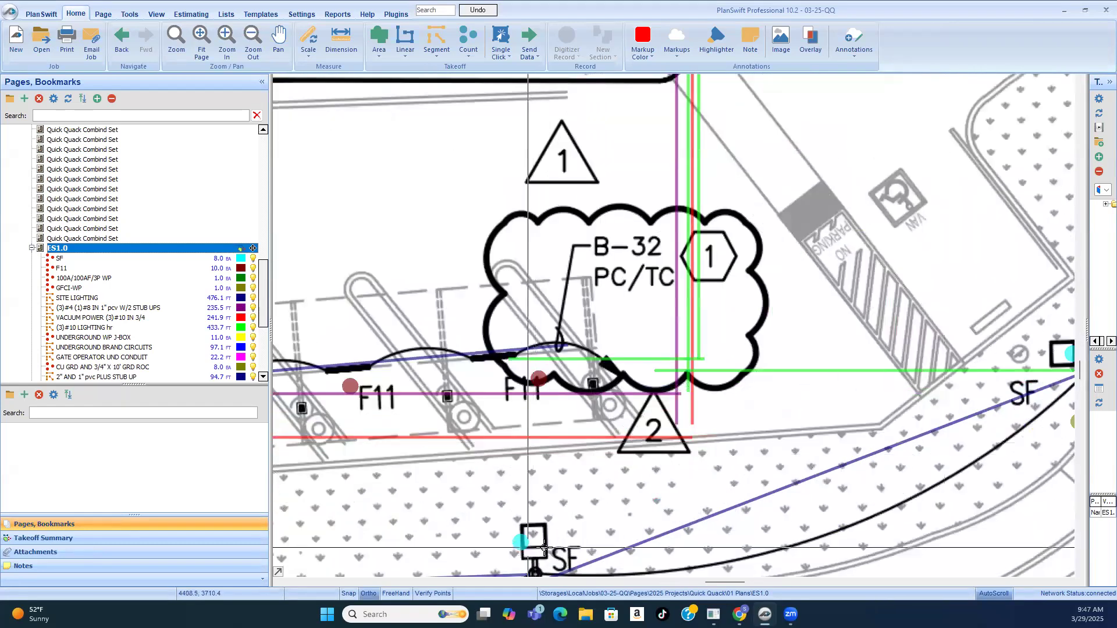
pyautogui.scroll(-1, 625, 494)
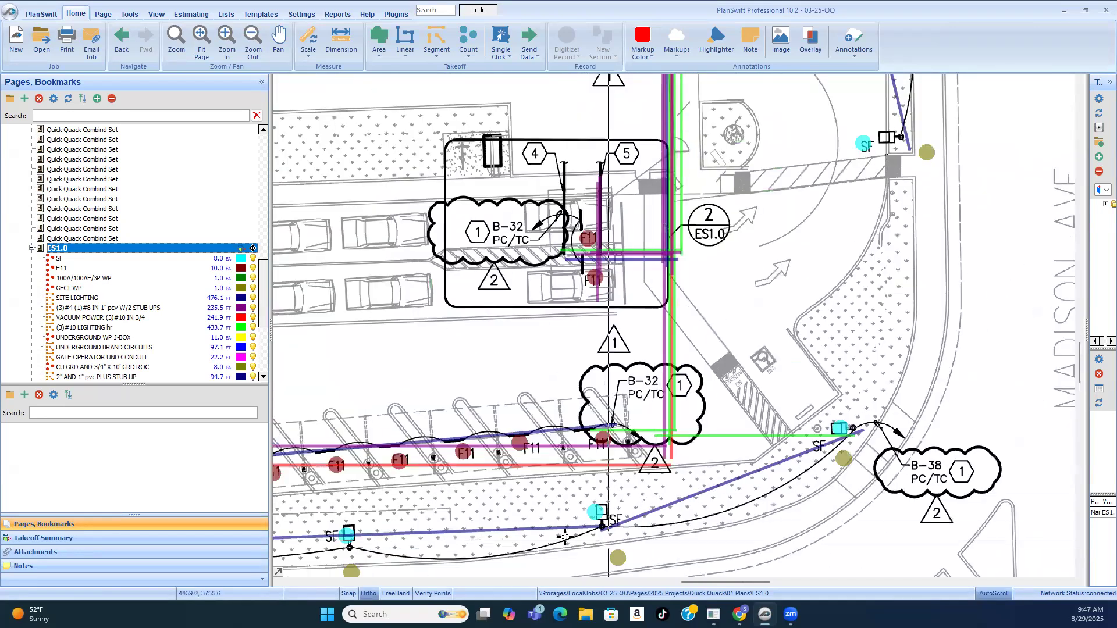
pyautogui.scroll(-1, 605, 527)
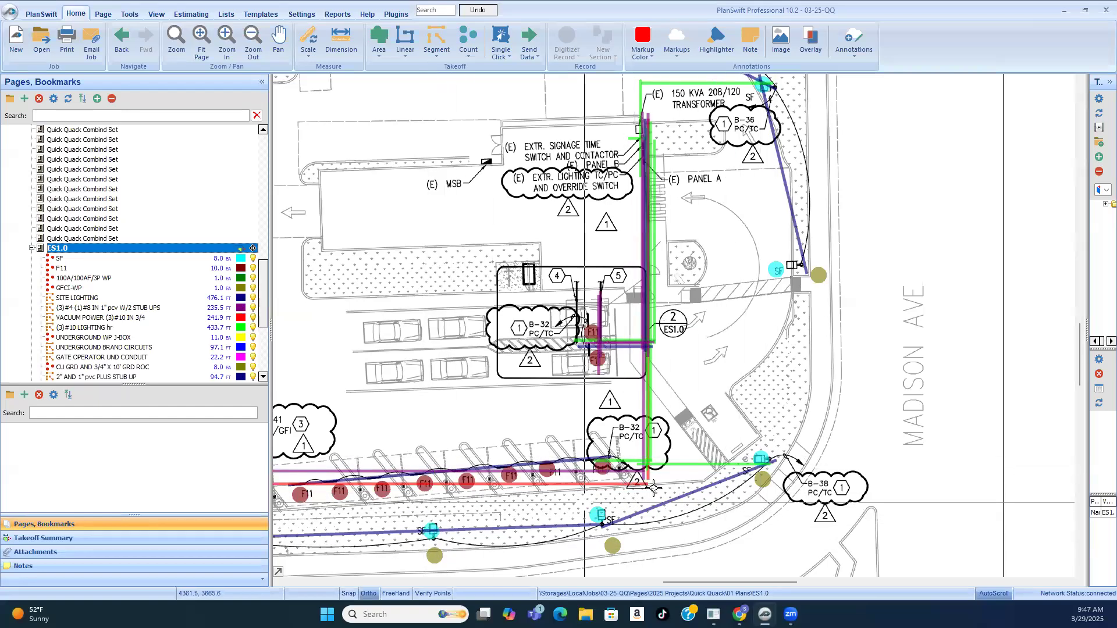
pyautogui.scroll(-1, 669, 466)
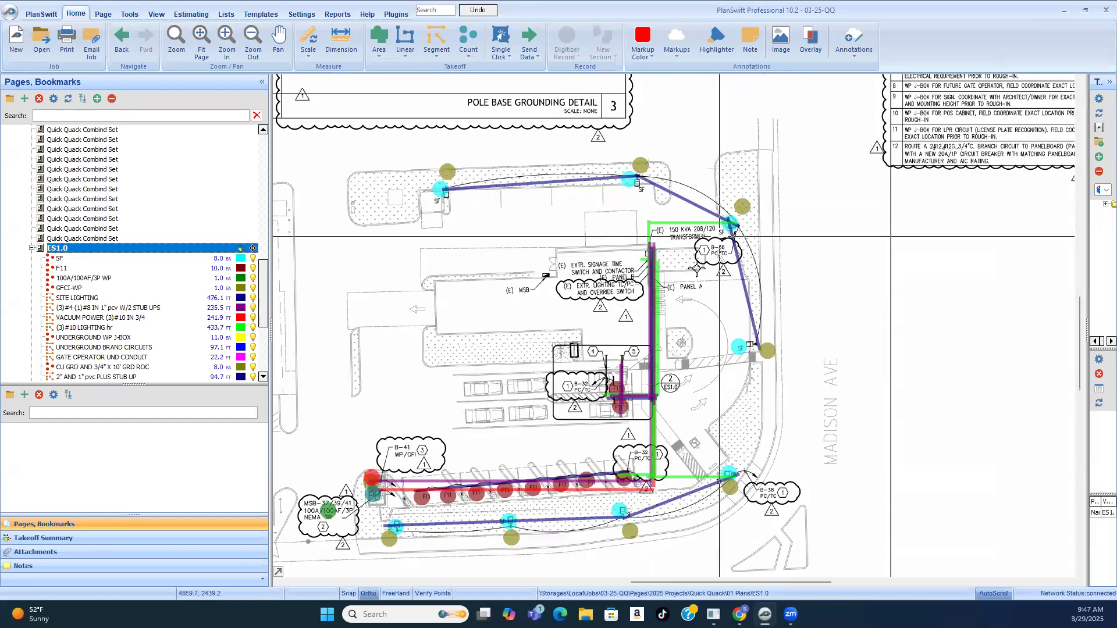
pyautogui.scroll(1, 501, 184)
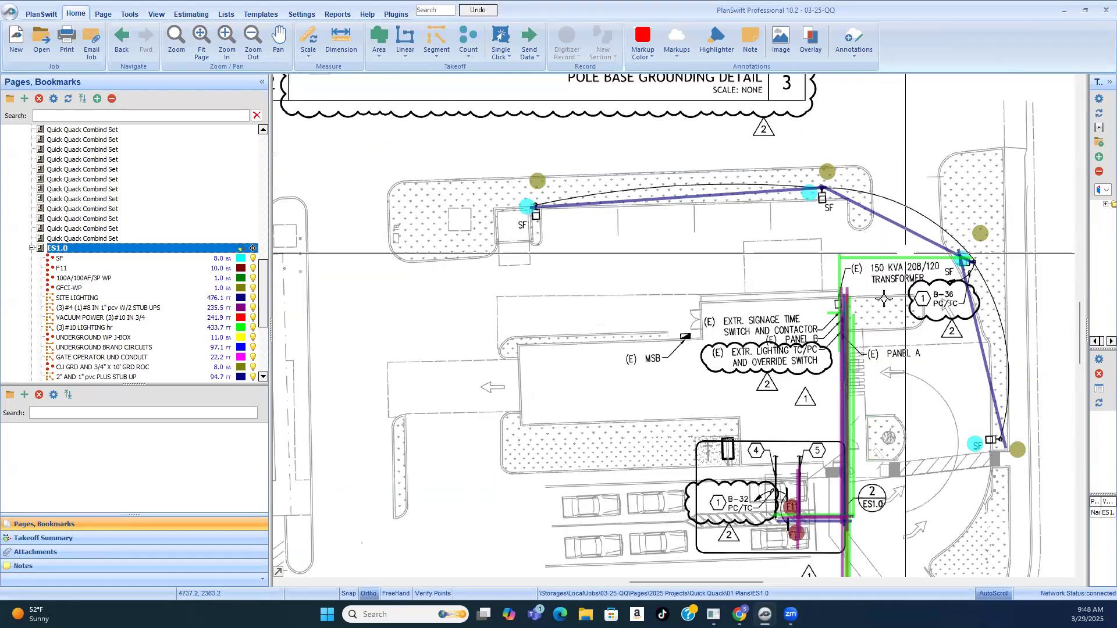
pyautogui.scroll(-1, 829, 355)
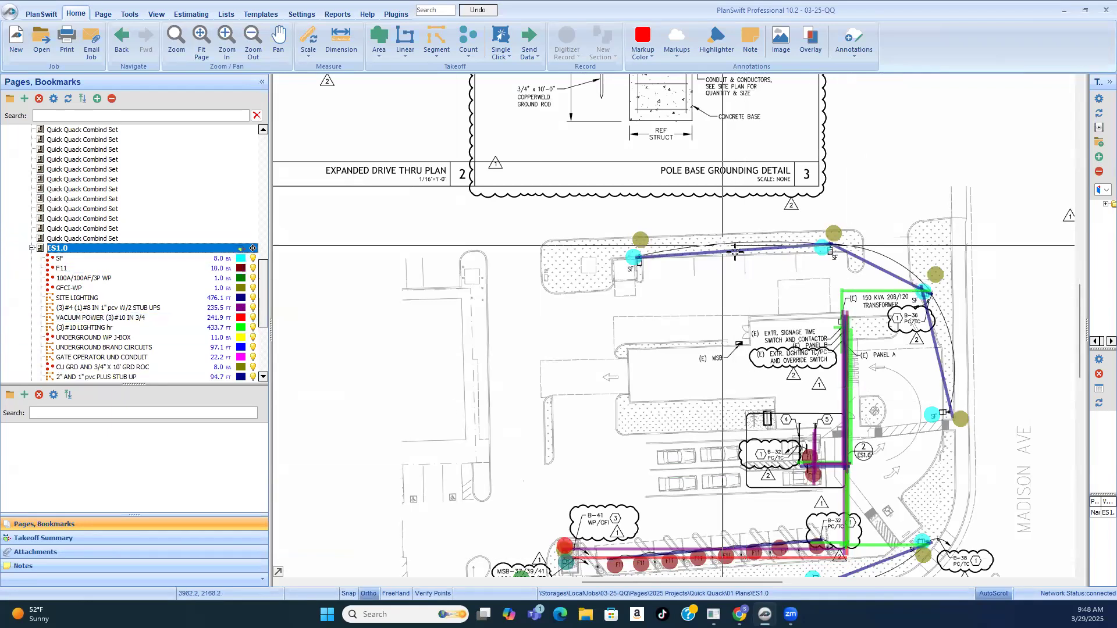
pyautogui.scroll(-1, 722, 248)
pyautogui.scroll(1, 879, 453)
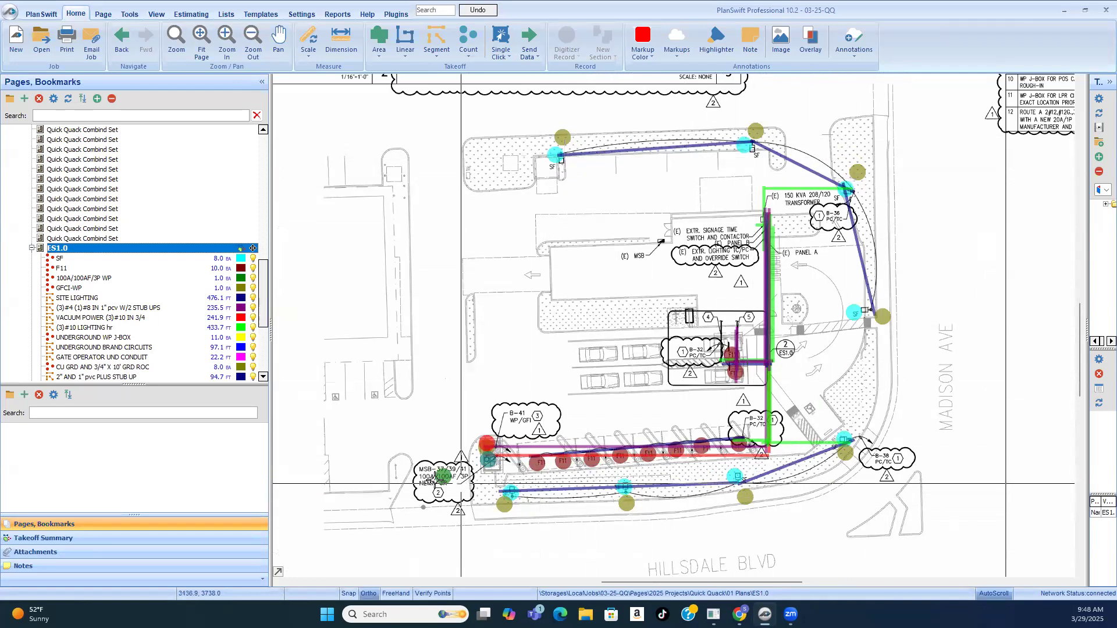
# Step: Open the Demo page and check the concrete removal areas, vacuum stalls and surrounding pavement against the electrical conduit routes
pyautogui.scroll(-4, 67, 289)
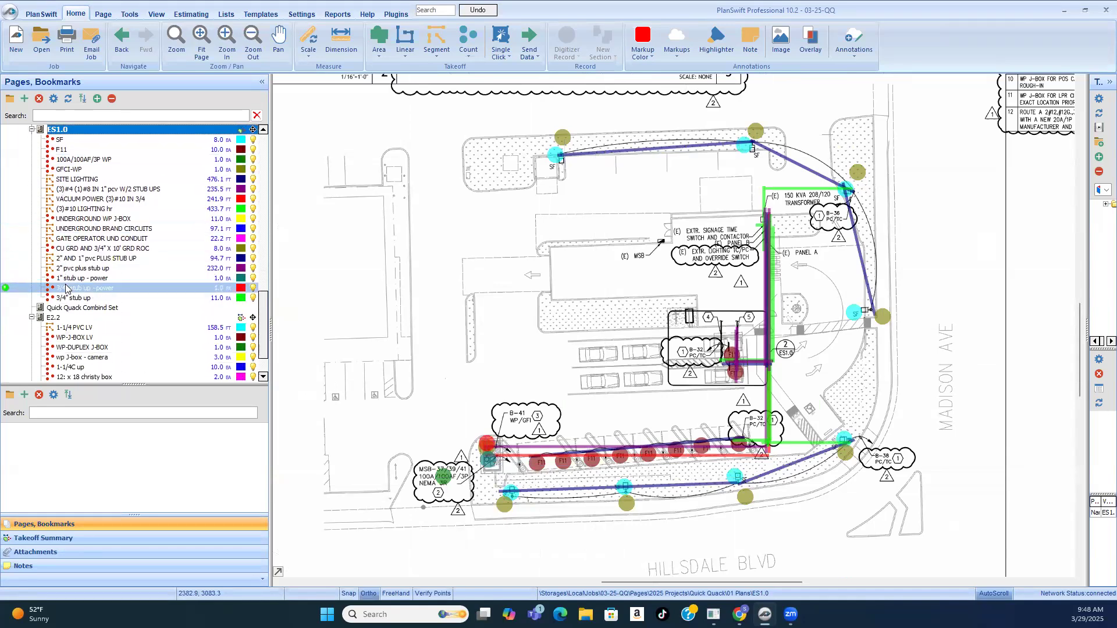
pyautogui.scroll(8, 103, 309)
pyautogui.scroll(8, 103, 309)
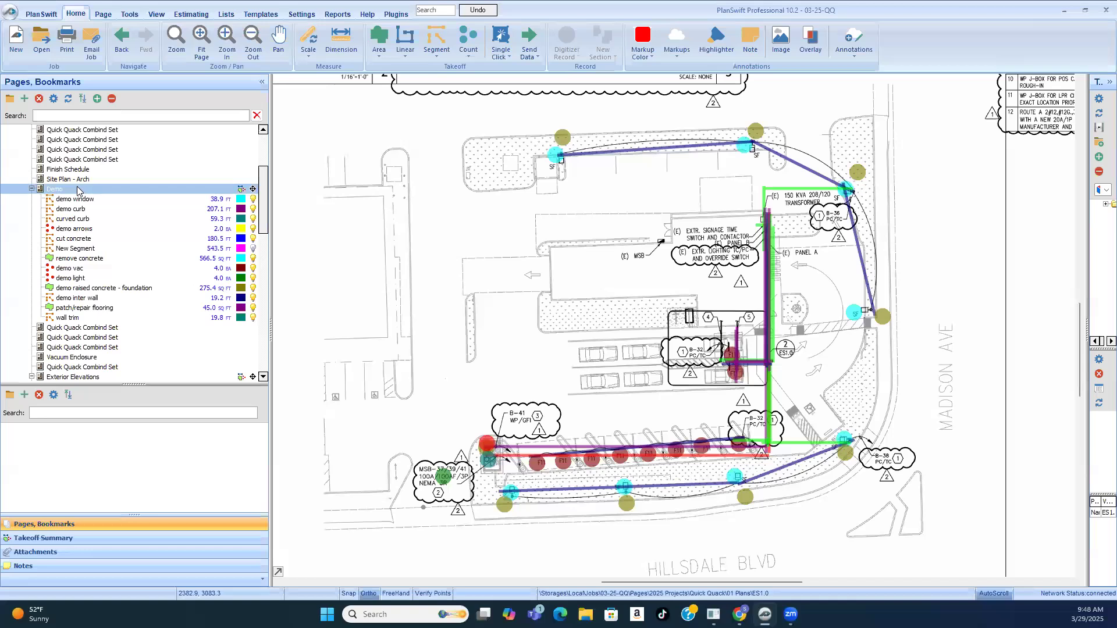
pyautogui.click(57, 189)
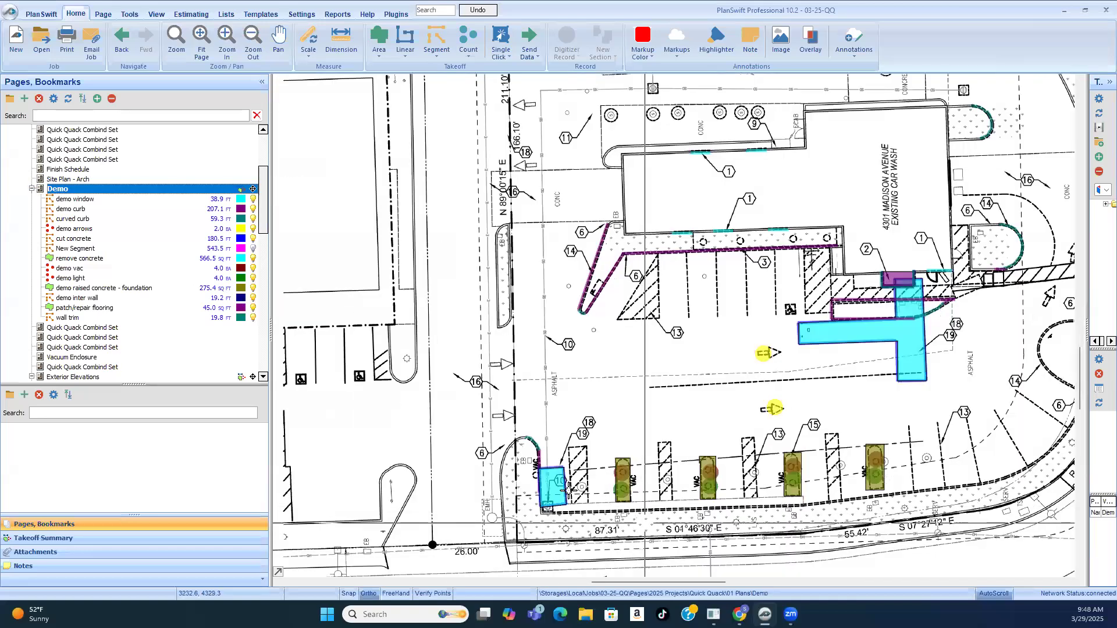
pyautogui.scroll(-3, 550, 399)
pyautogui.scroll(4, 523, 369)
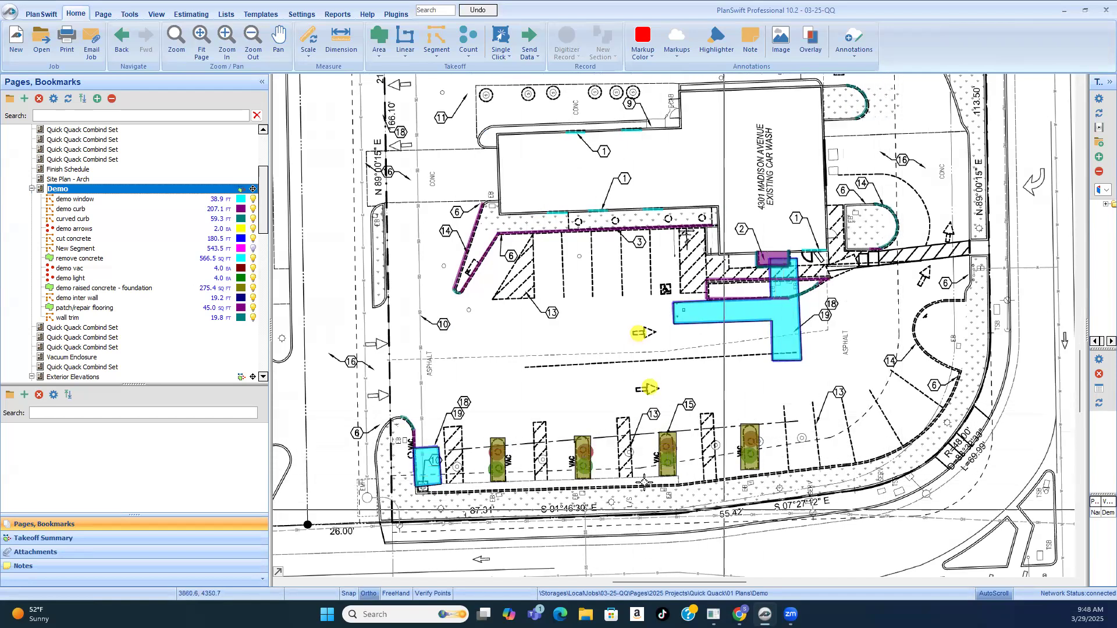
pyautogui.scroll(2, 656, 459)
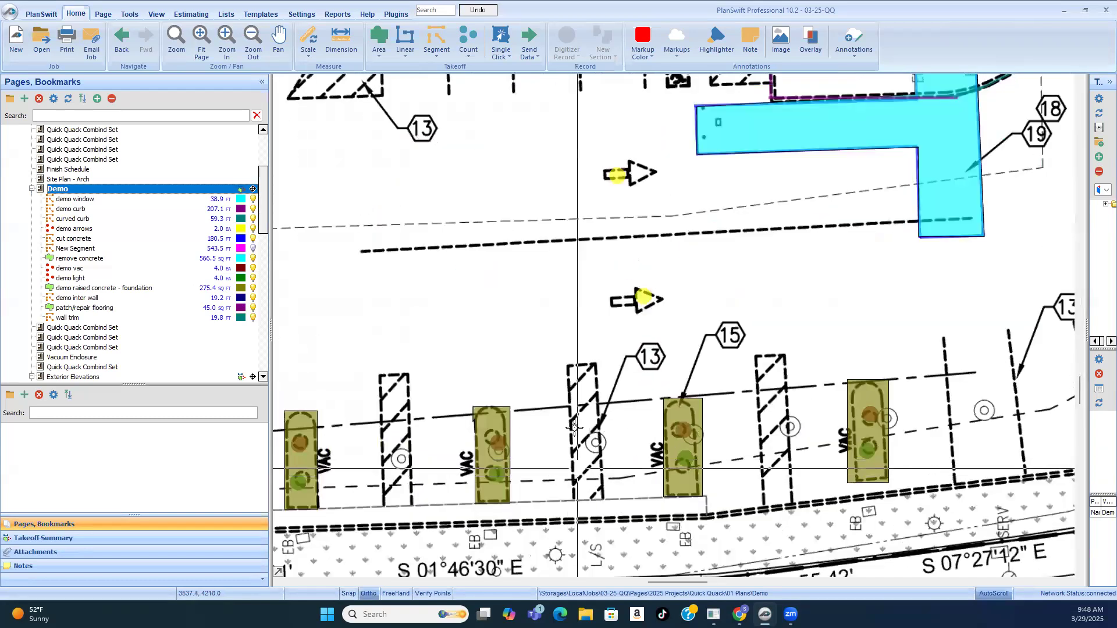
pyautogui.scroll(-2, 584, 432)
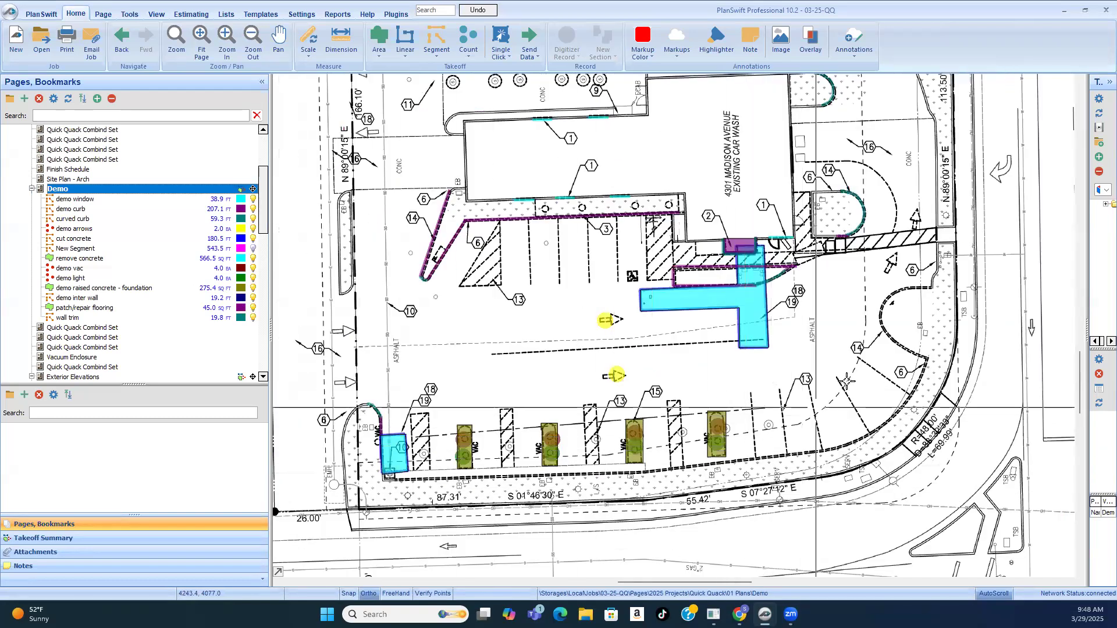
pyautogui.scroll(-1, 868, 293)
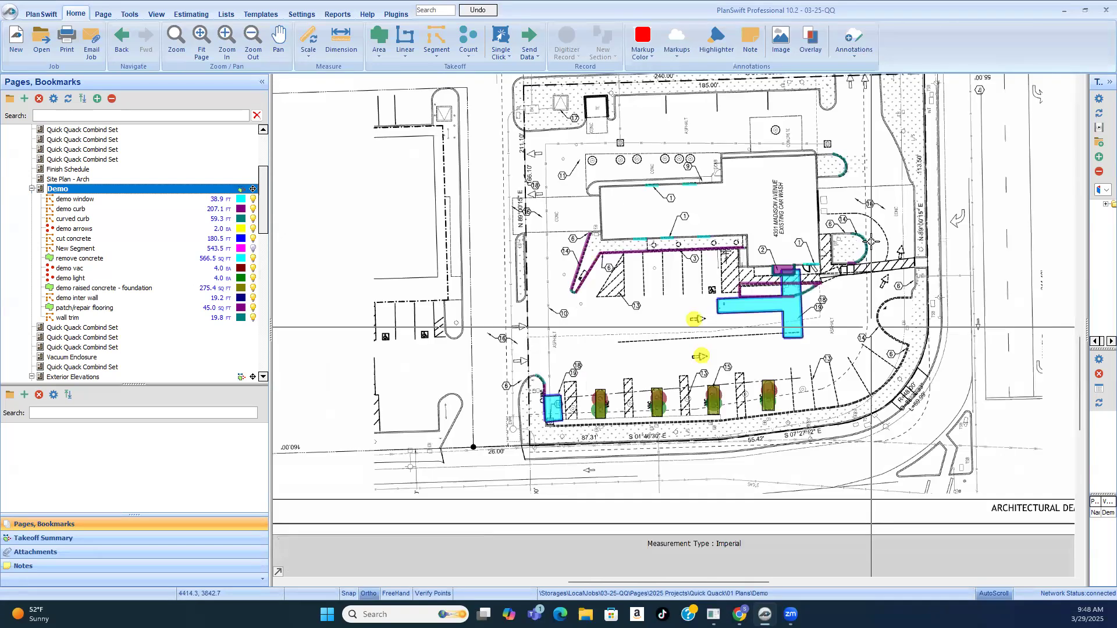
pyautogui.scroll(-2, 757, 291)
pyautogui.scroll(3, 606, 327)
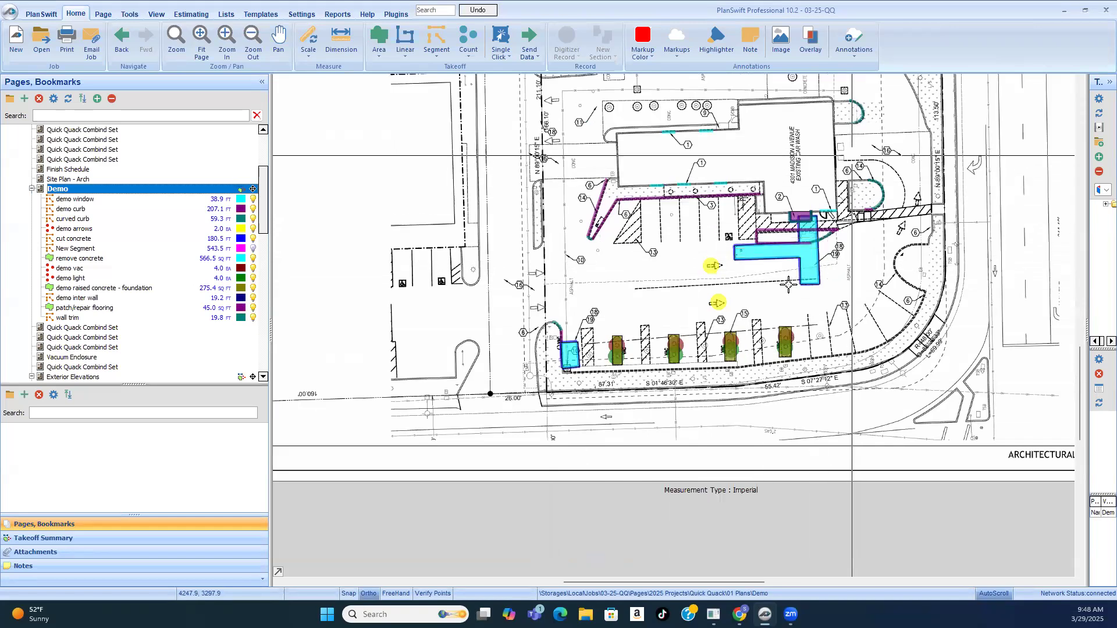
pyautogui.scroll(2, 832, 285)
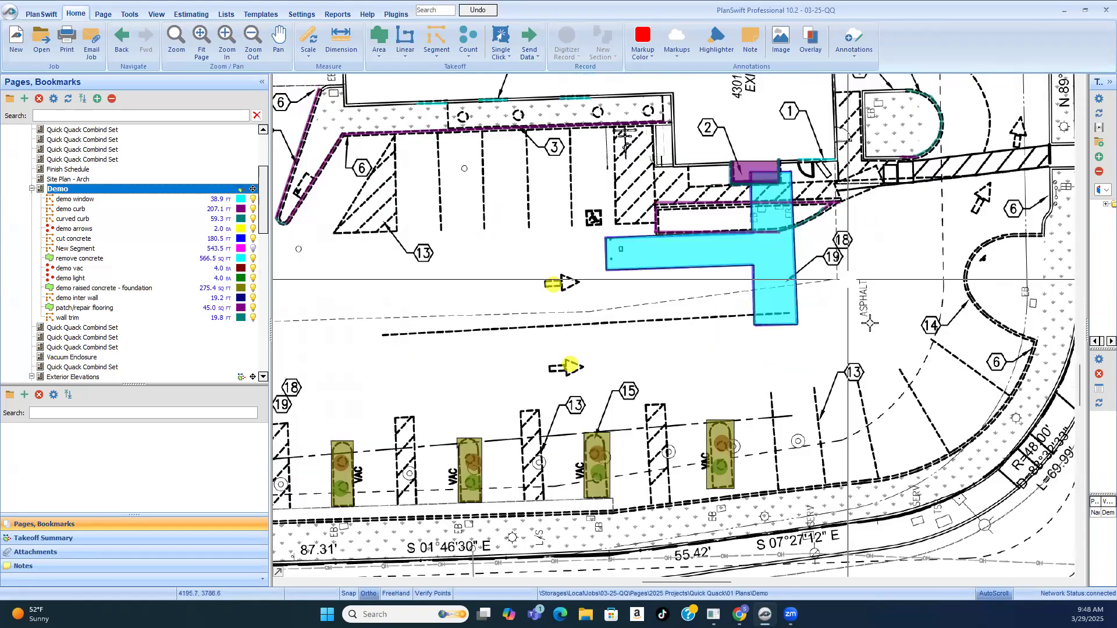
pyautogui.scroll(-3, 765, 355)
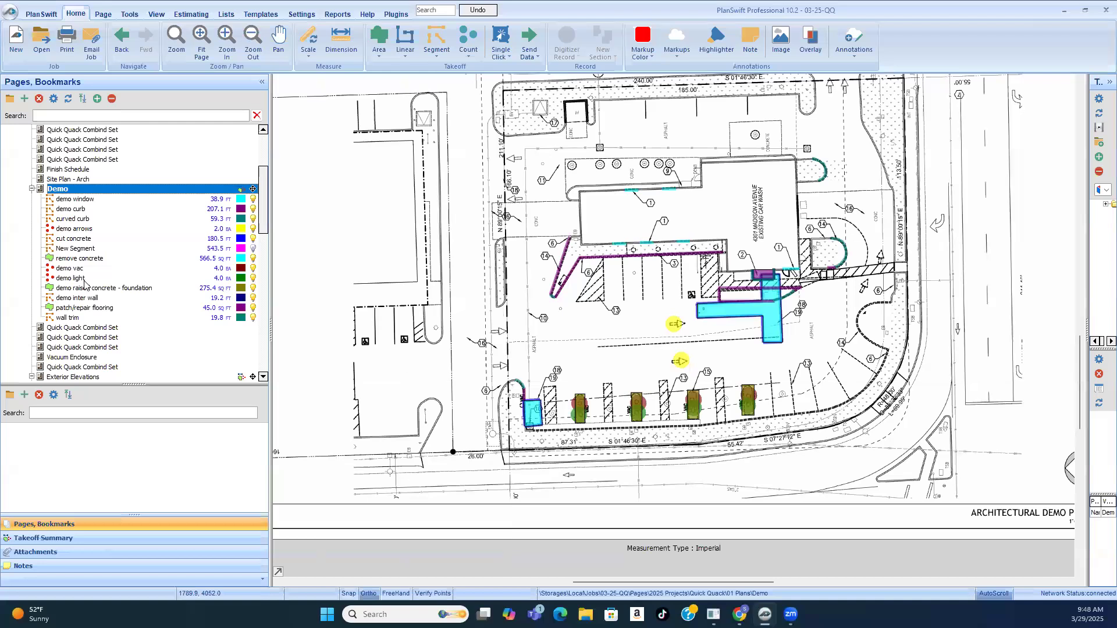
# Step: Return to the electrical site plan ES1.0 and review the conduit routes between Panel A, the drive-thru islands and the vacuum stalls
pyautogui.scroll(-1, 117, 295)
pyautogui.scroll(-10, 117, 295)
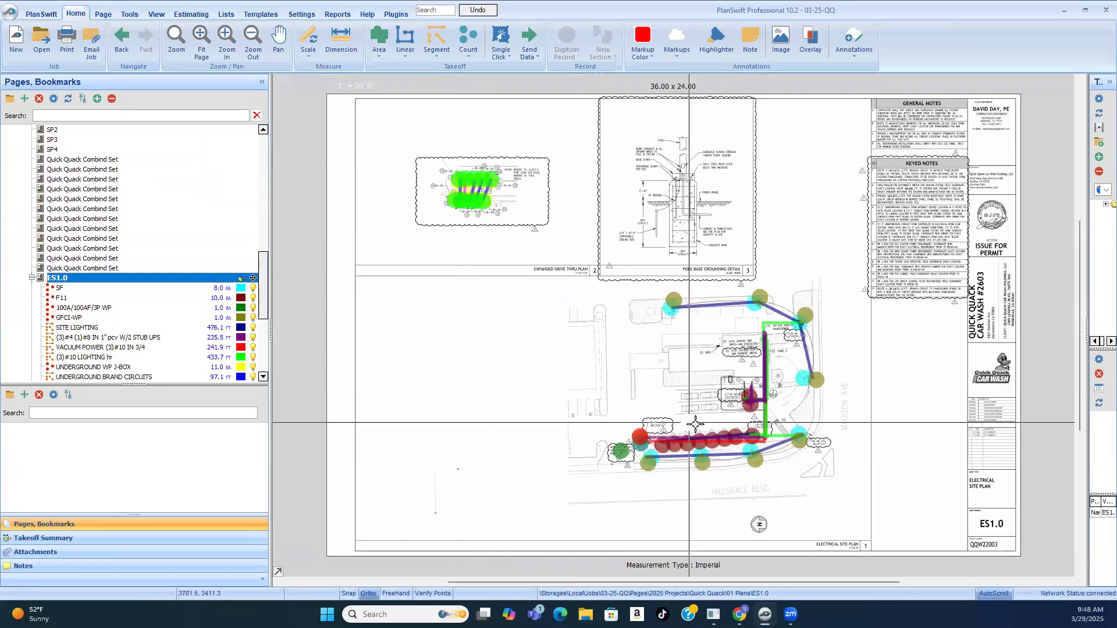
pyautogui.scroll(3, 481, 387)
pyautogui.scroll(-4, 481, 389)
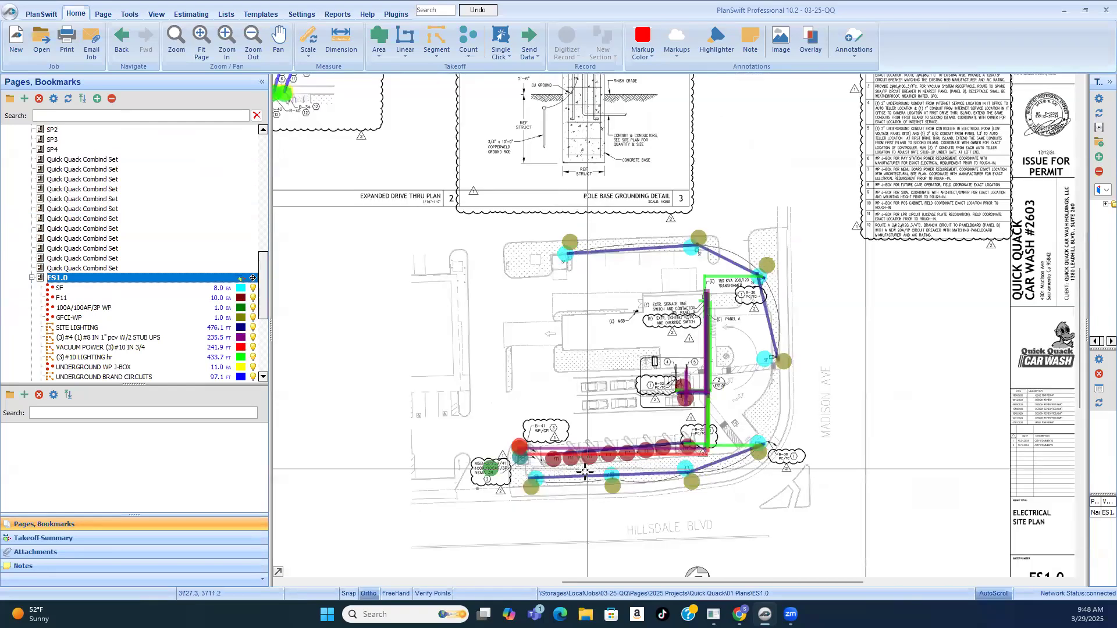
pyautogui.scroll(4, 454, 440)
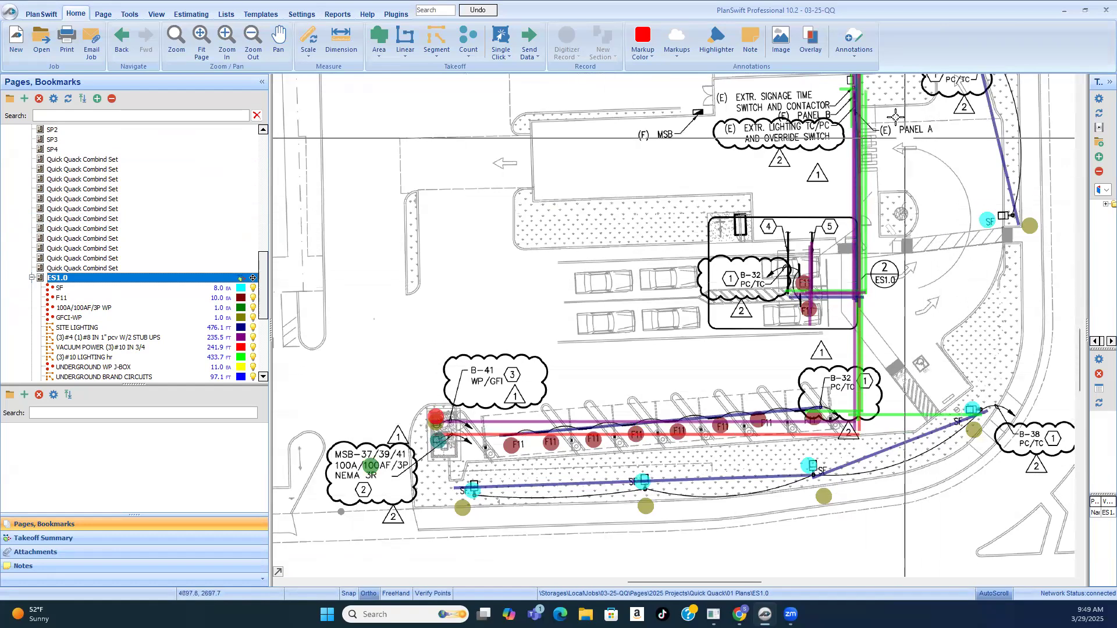
pyautogui.scroll(-1, 832, 390)
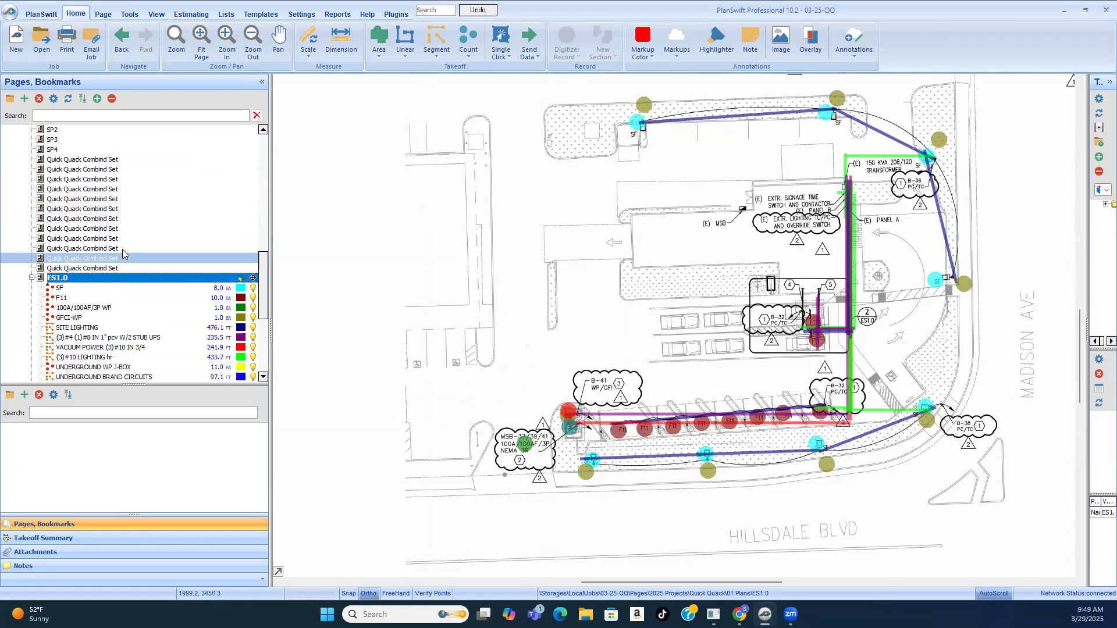
# Step: Reopen the Demo page and examine the removal areas at keynotes 10, 18 and 19, the vacuum islands and the asphalt between them
pyautogui.scroll(7, 119, 240)
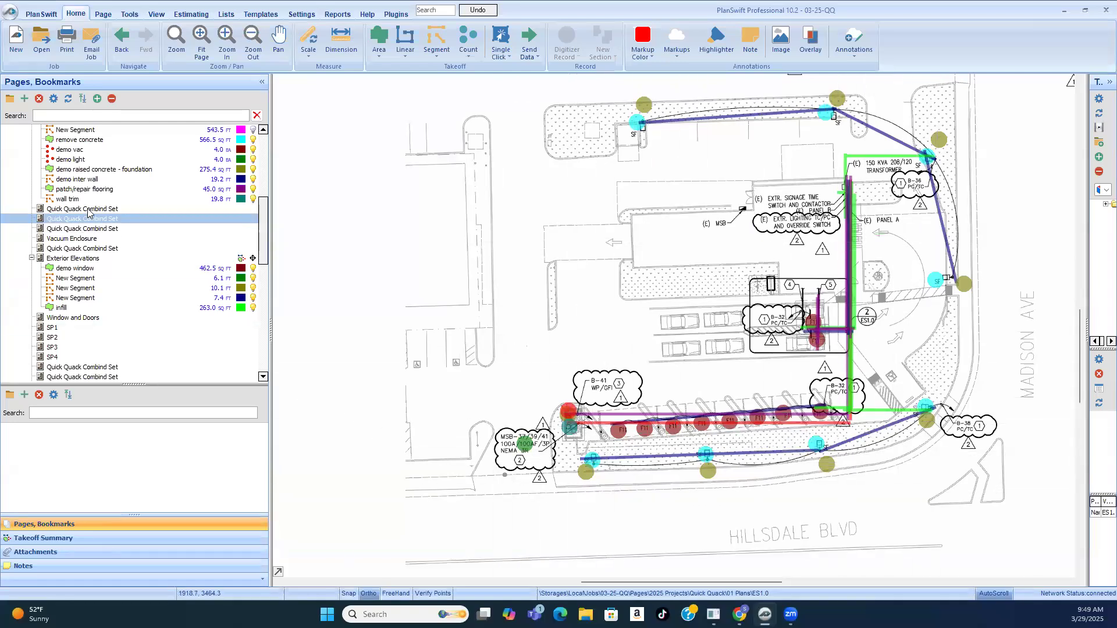
pyautogui.scroll(5, 87, 215)
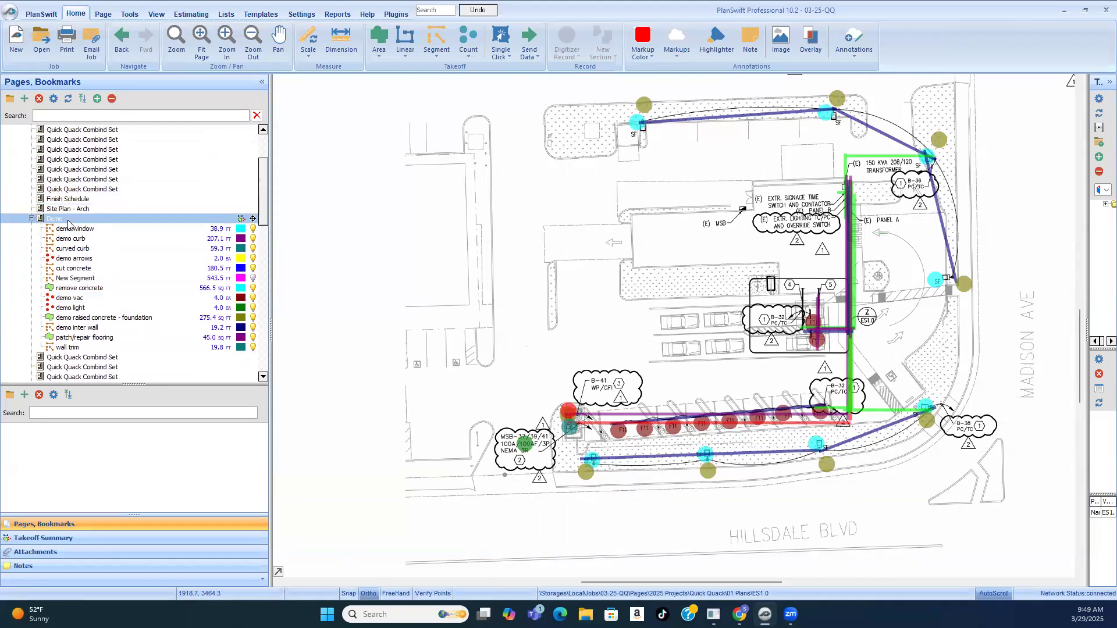
pyautogui.scroll(4, 644, 522)
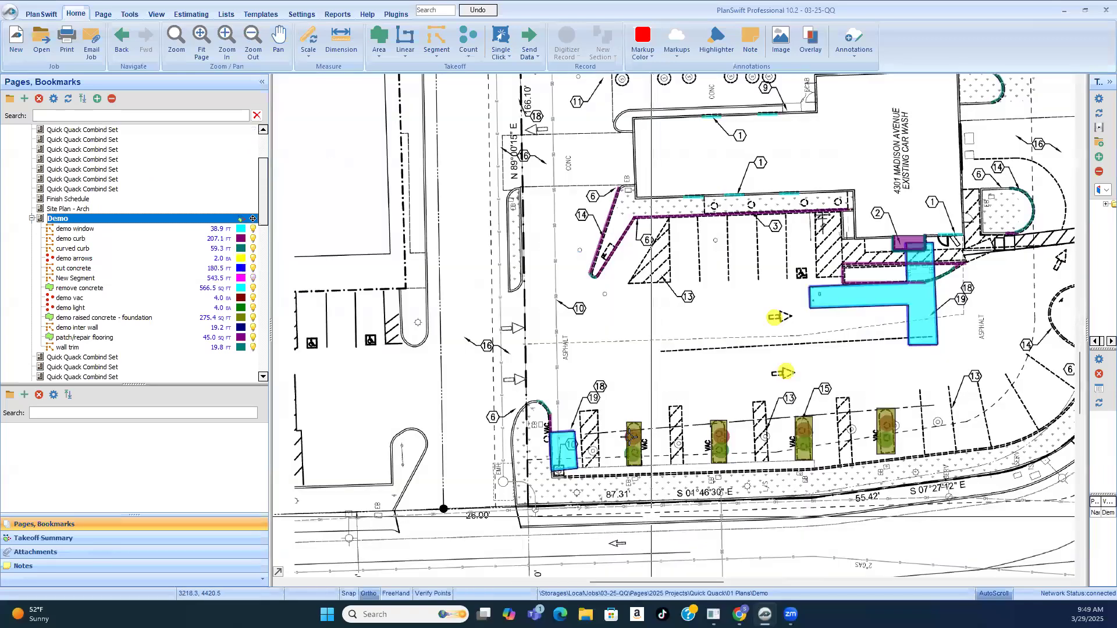
pyautogui.scroll(-3, 644, 416)
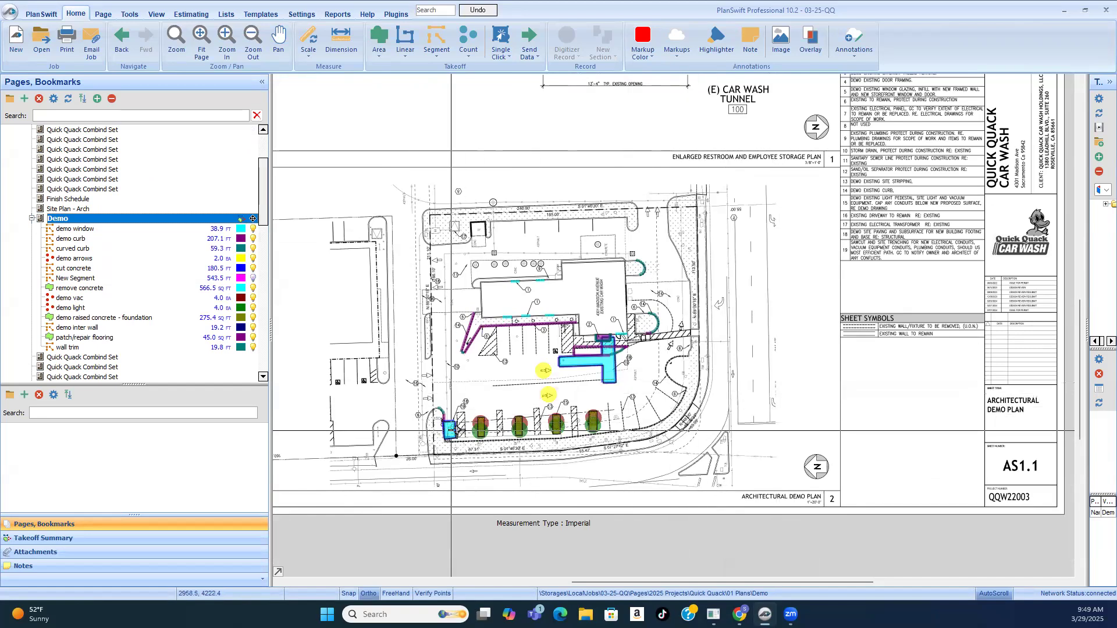
pyautogui.scroll(3, 452, 431)
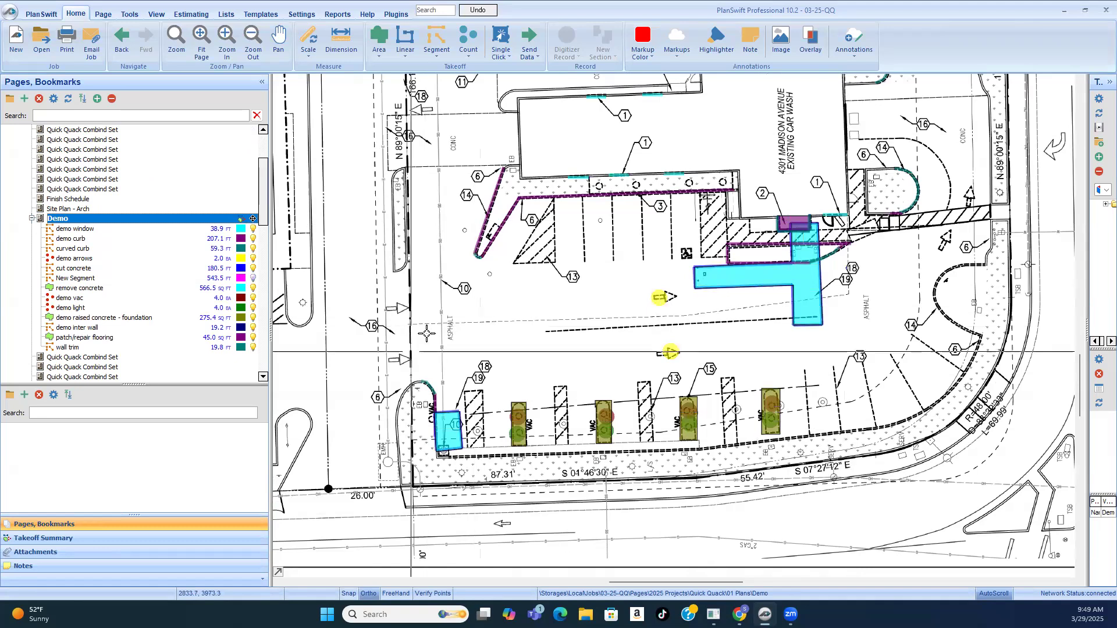
pyautogui.scroll(1, 426, 333)
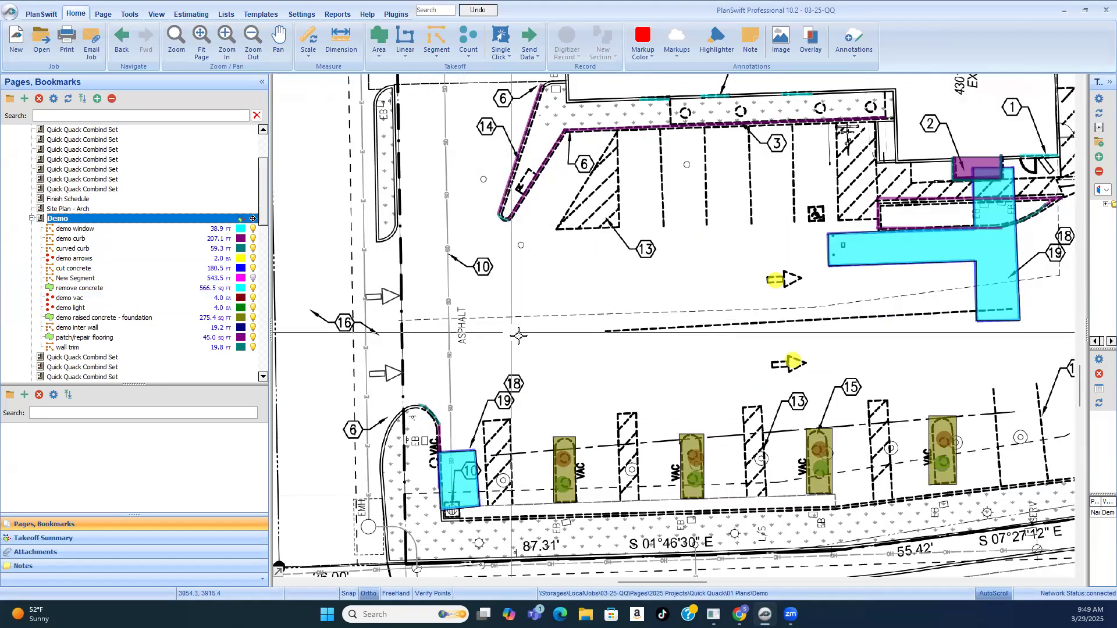
pyautogui.scroll(-1, 498, 333)
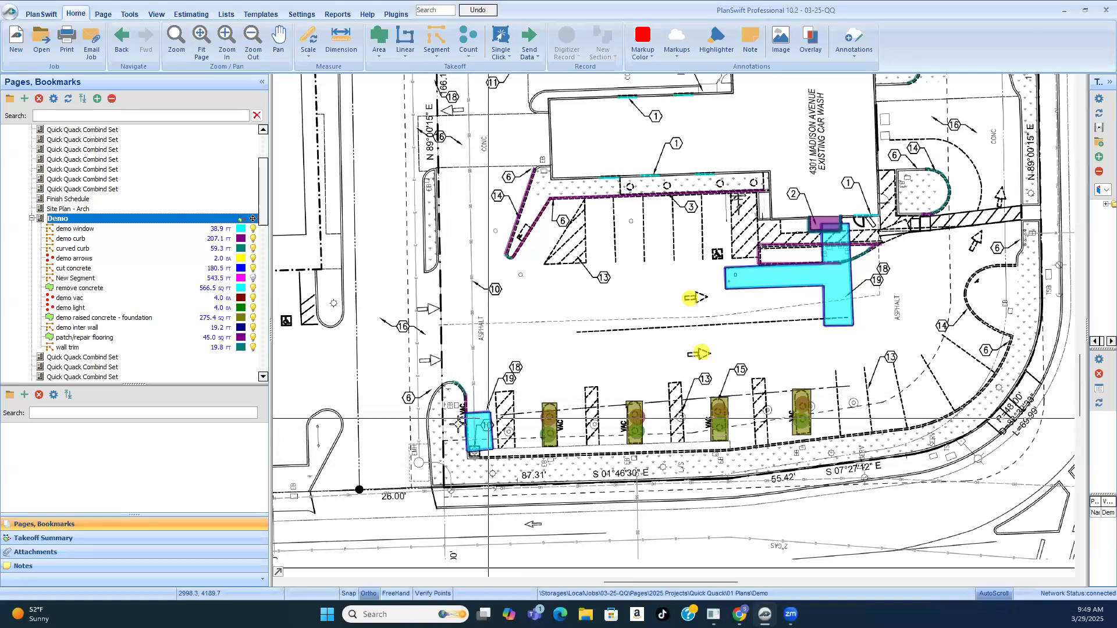
pyautogui.scroll(3, 477, 433)
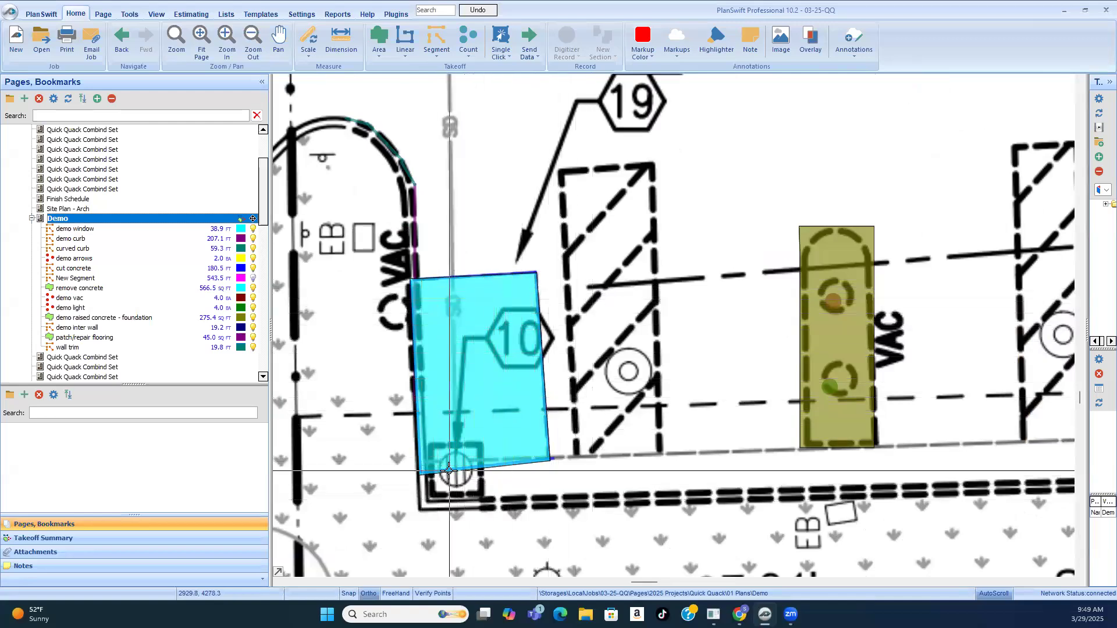
pyautogui.scroll(-5, 448, 471)
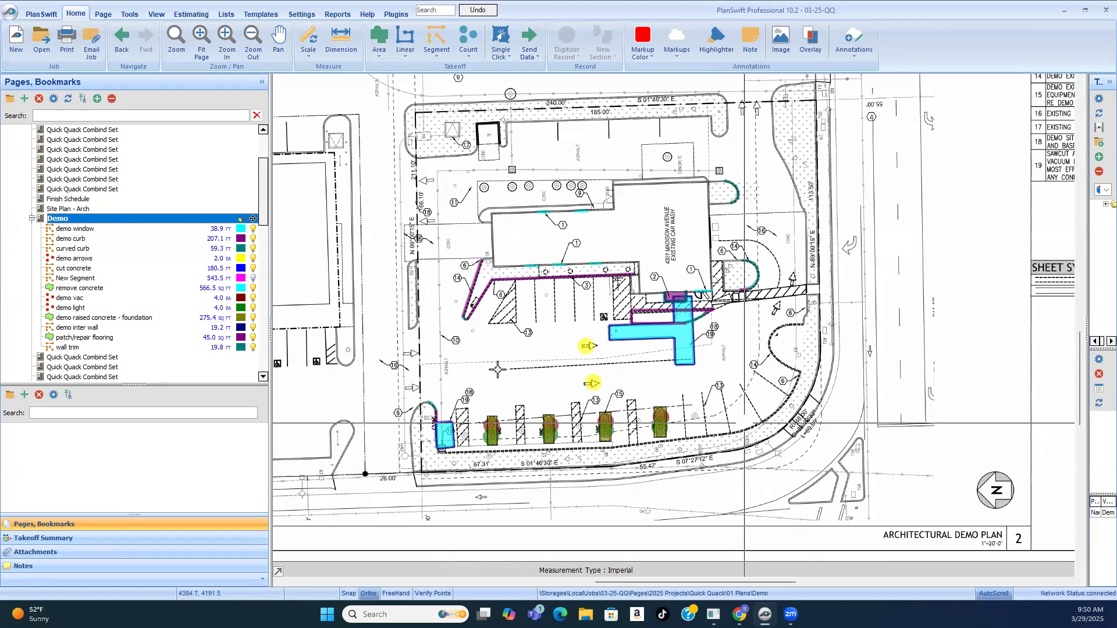
pyautogui.scroll(2, 497, 369)
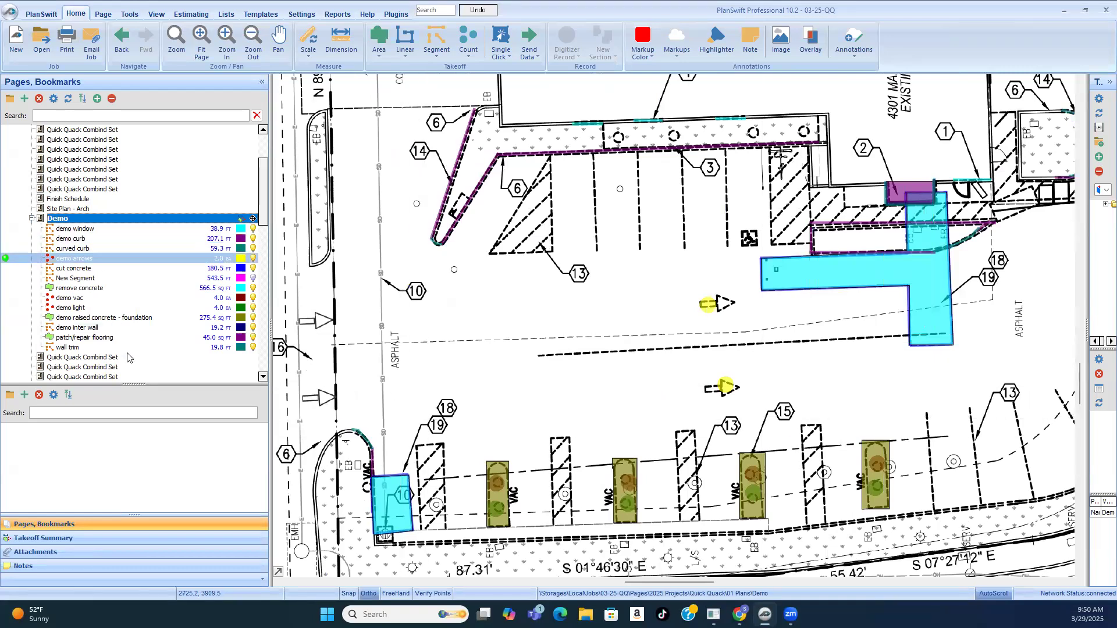
# Step: Go back to electrical site plan ES1.0 and examine the conduits feeding the drive-thru lanes at the B-32 callout from Panel A
pyautogui.scroll(-5, 128, 352)
pyautogui.scroll(-3, 128, 359)
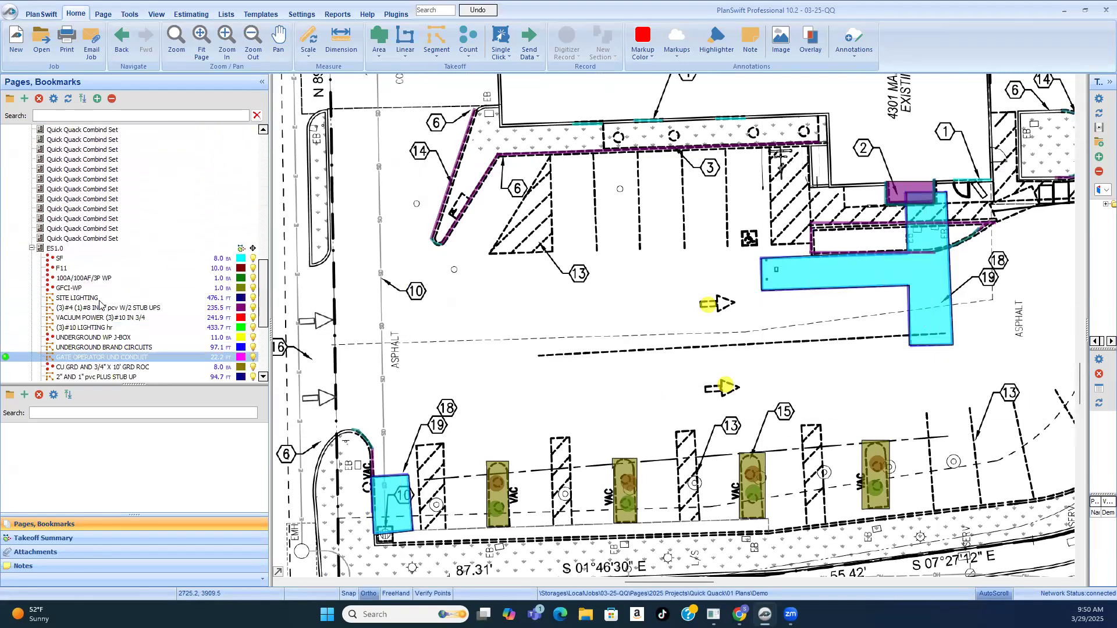
pyautogui.click(65, 249)
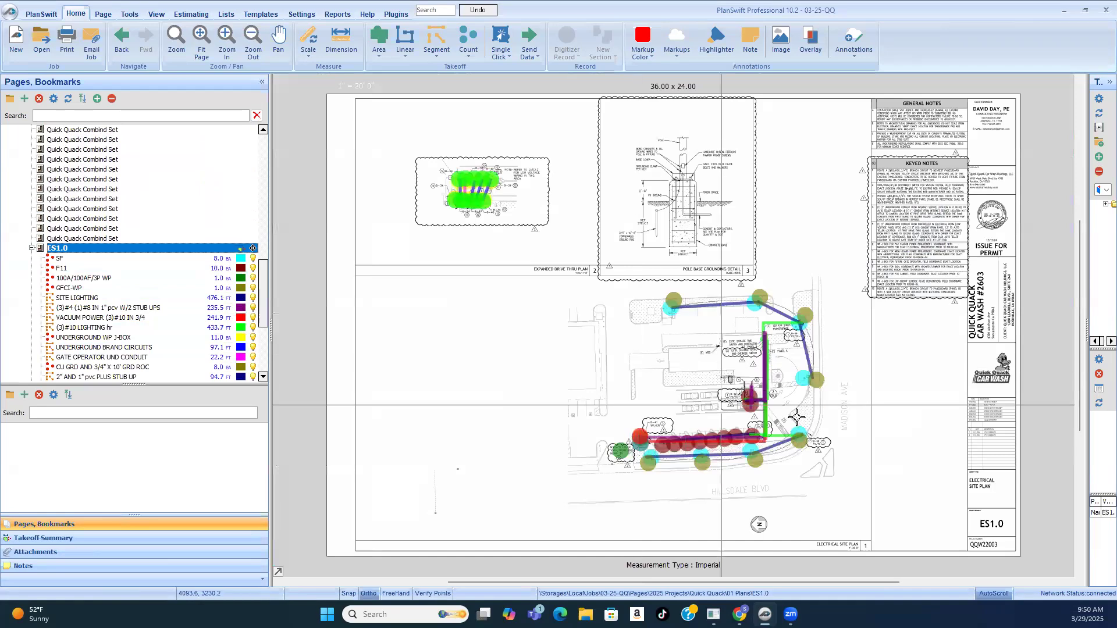
pyautogui.scroll(5, 793, 419)
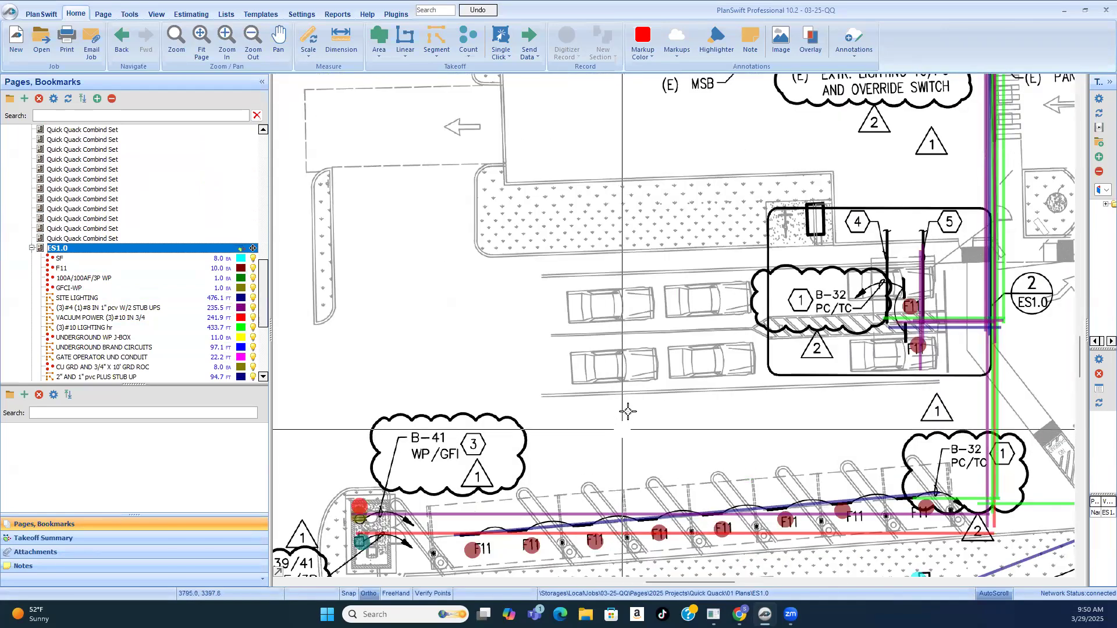
pyautogui.scroll(-2, 632, 411)
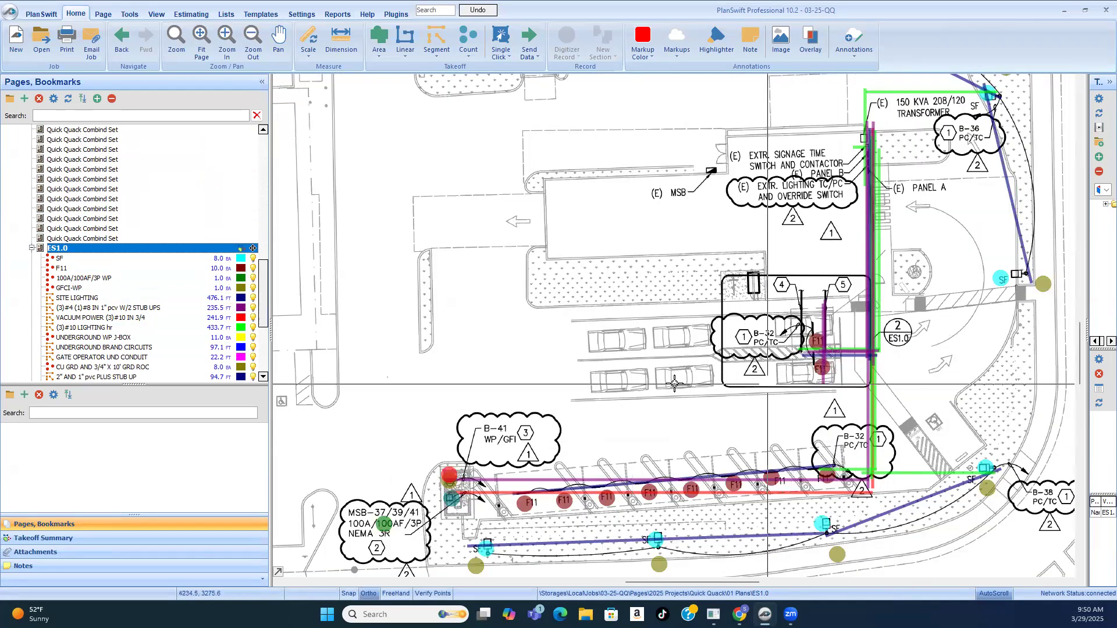
pyautogui.scroll(3, 797, 341)
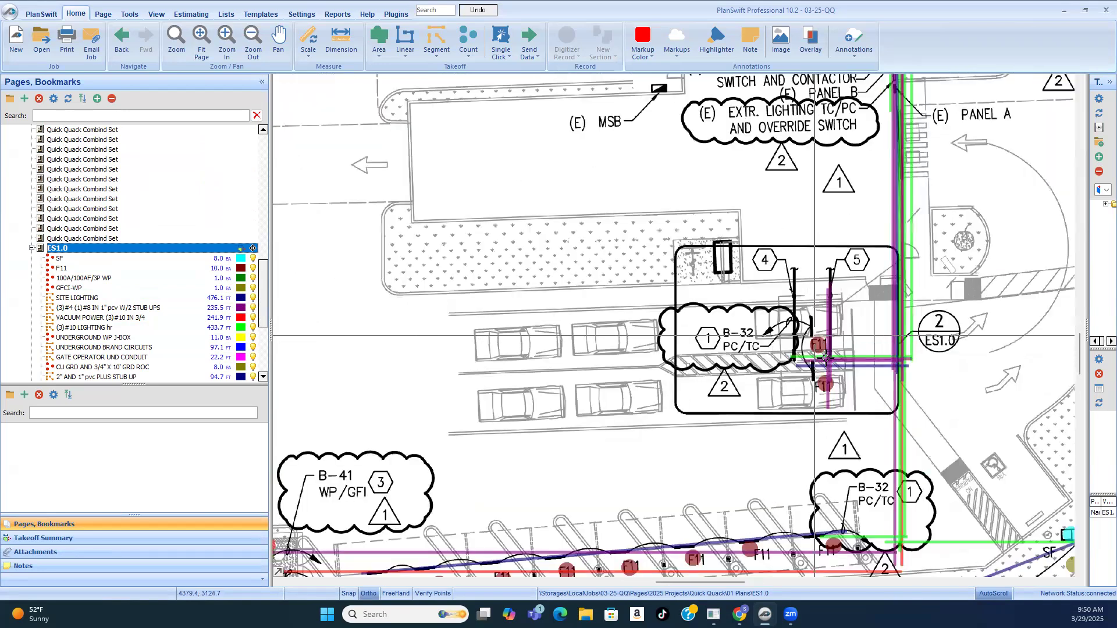
pyautogui.scroll(-2, 565, 363)
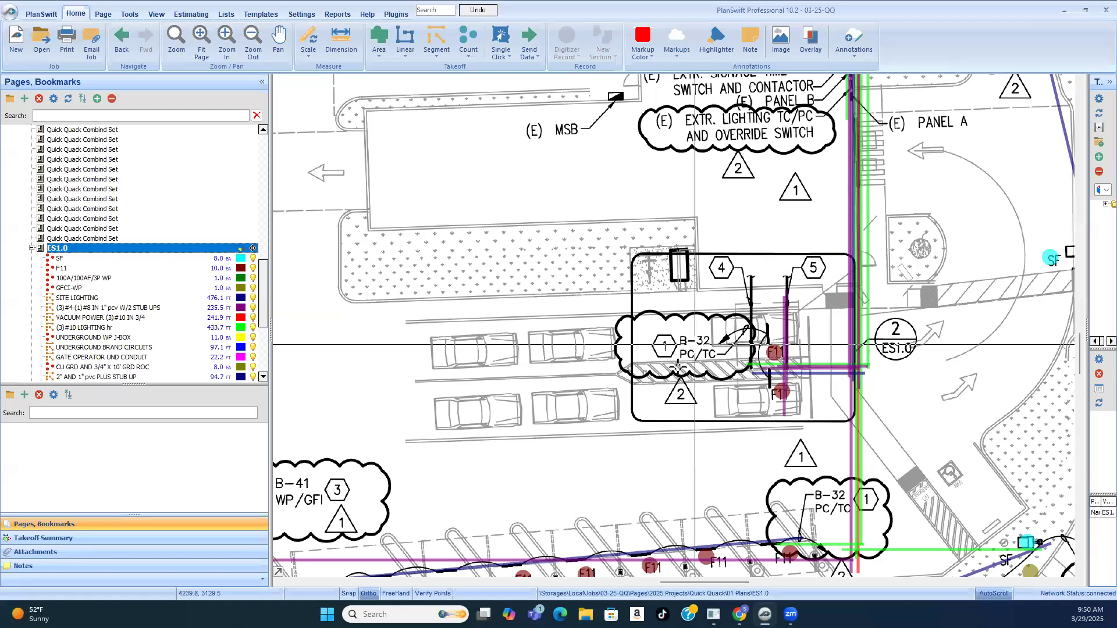
pyautogui.scroll(-2, 741, 383)
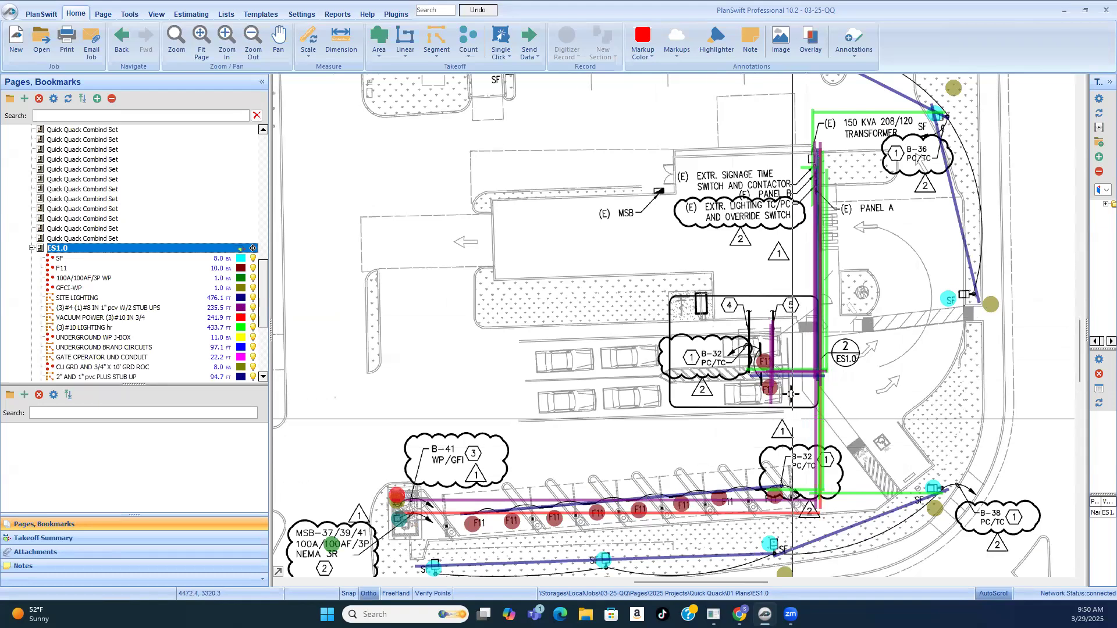
pyautogui.scroll(-2, 898, 207)
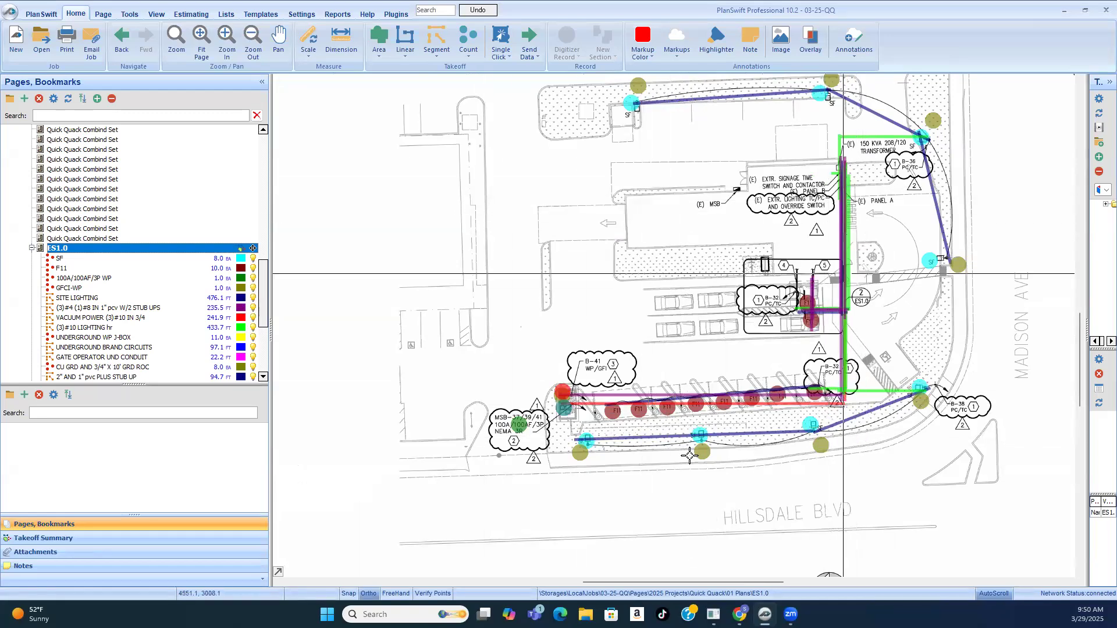
# Step: Check the B-41 and MSB-37/39/41 callouts at the end of the vacuum stalls and review the ES1.0 takeoff items
pyautogui.scroll(2, 527, 418)
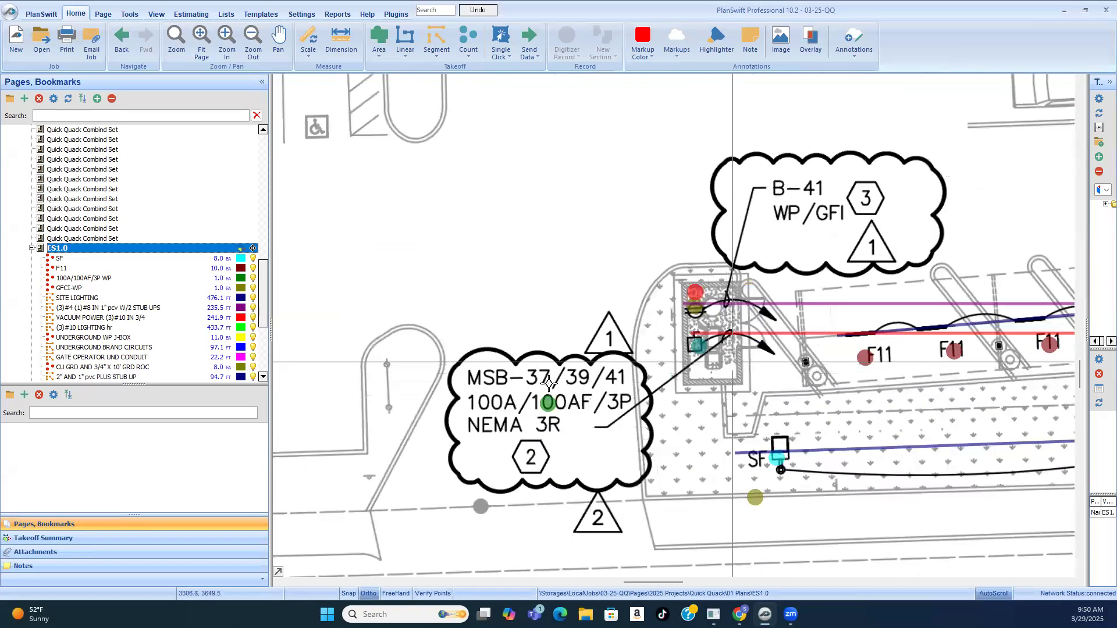
pyautogui.scroll(-2, 573, 399)
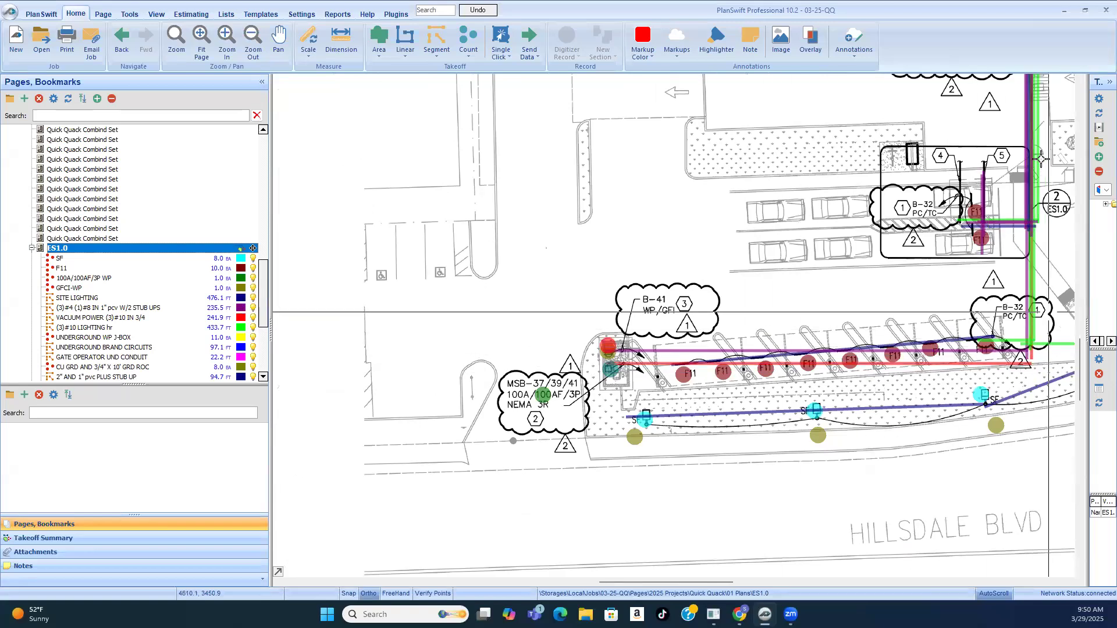
pyautogui.scroll(-2, 882, 421)
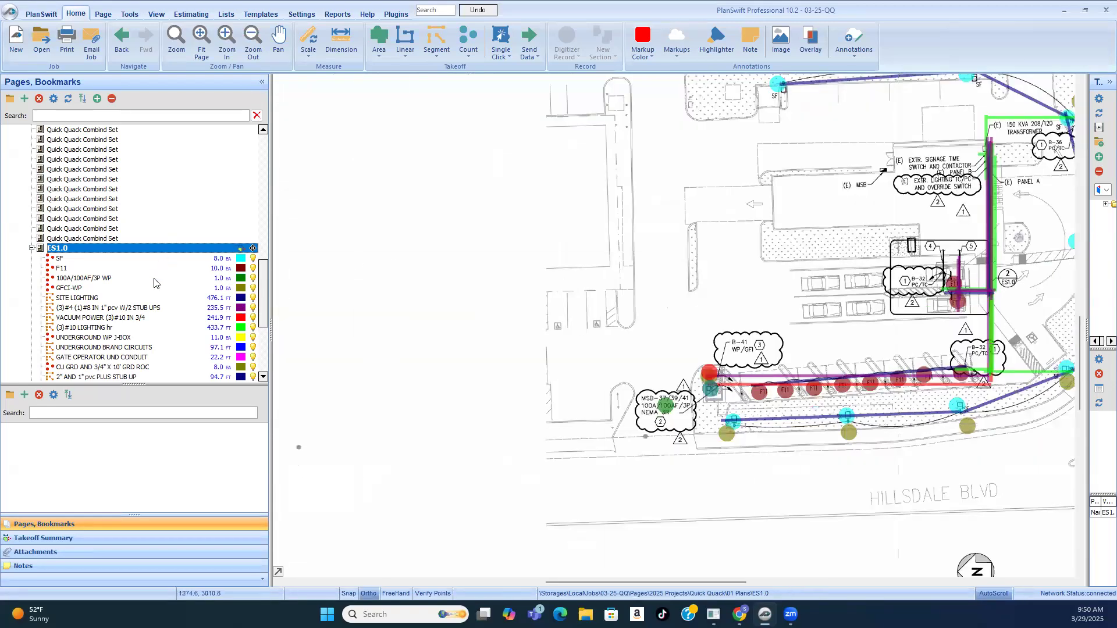
pyautogui.scroll(-1, 59, 267)
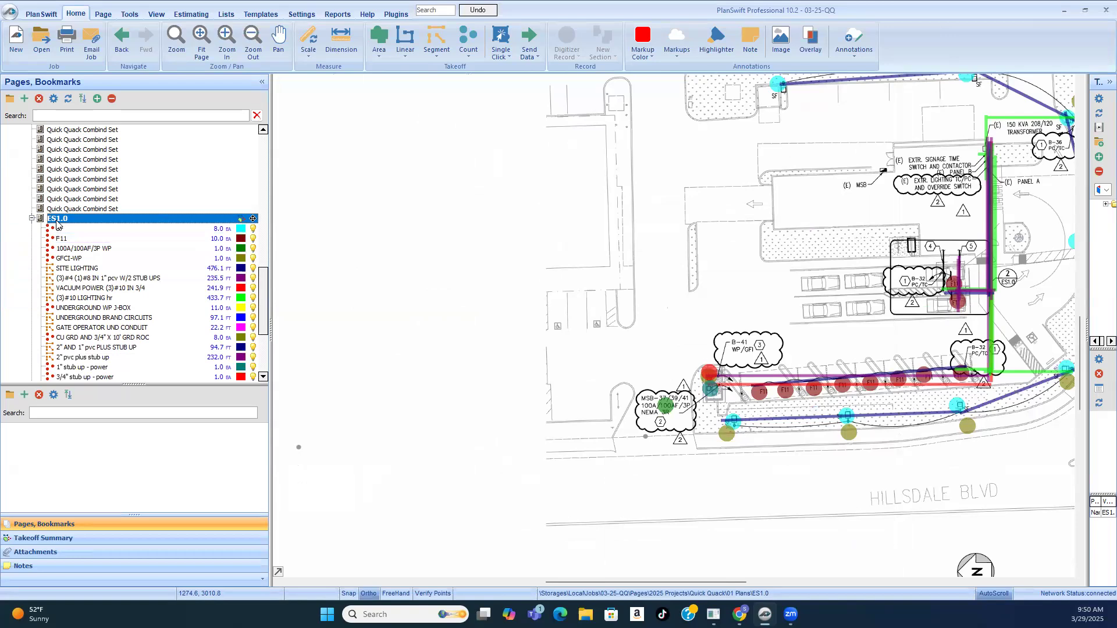
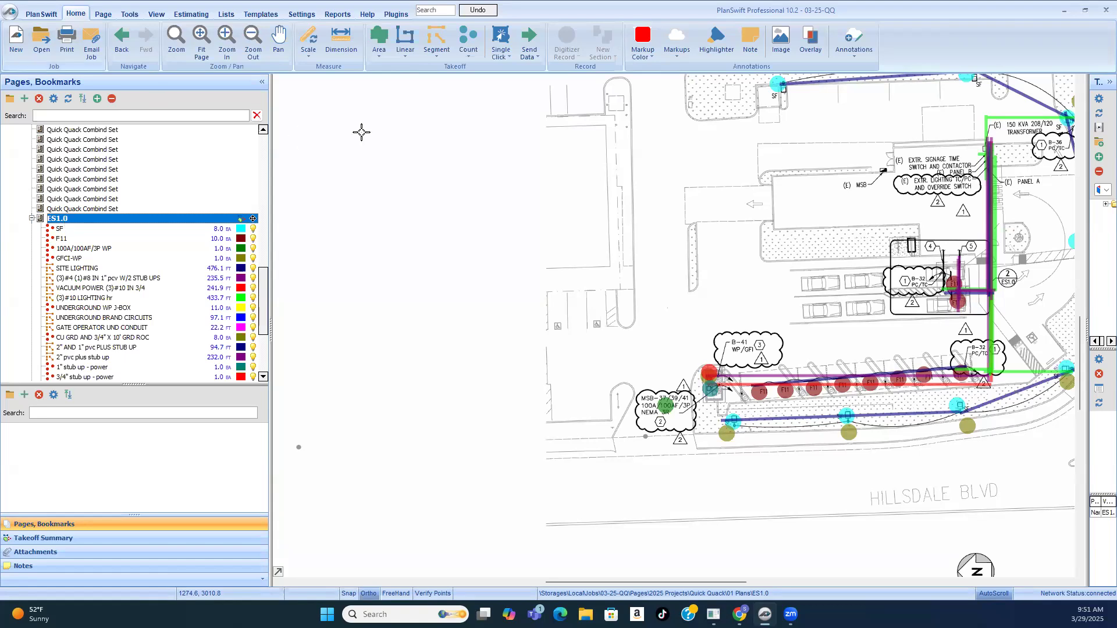
# Step: Switch from the ES1.0 sheet to the Demo page in the page list
pyautogui.scroll(3, 936, 442)
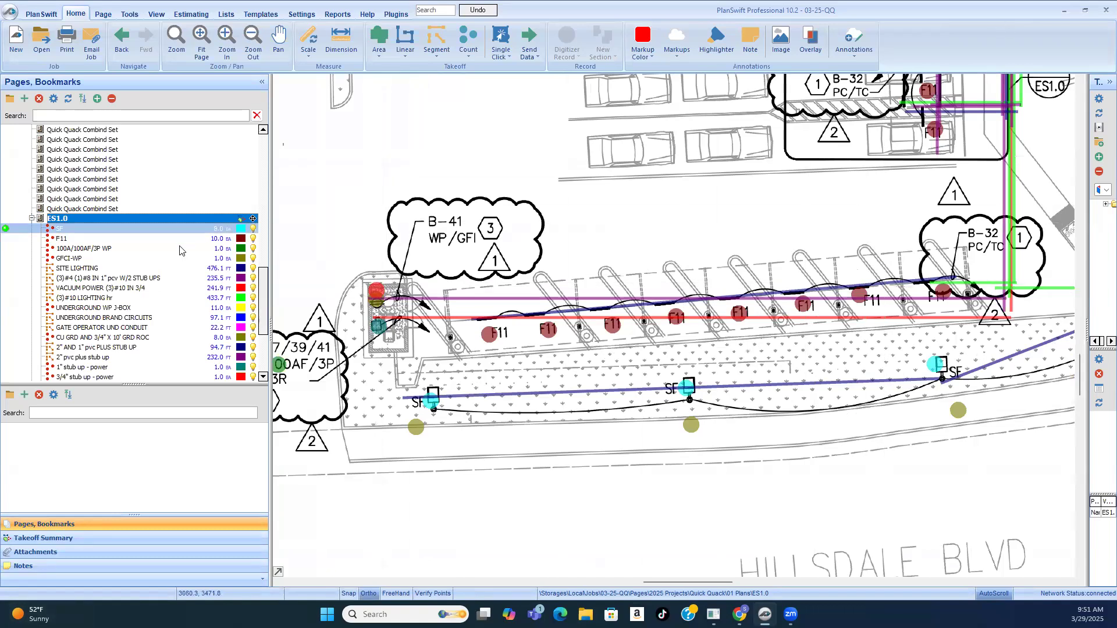
pyautogui.scroll(10, 174, 245)
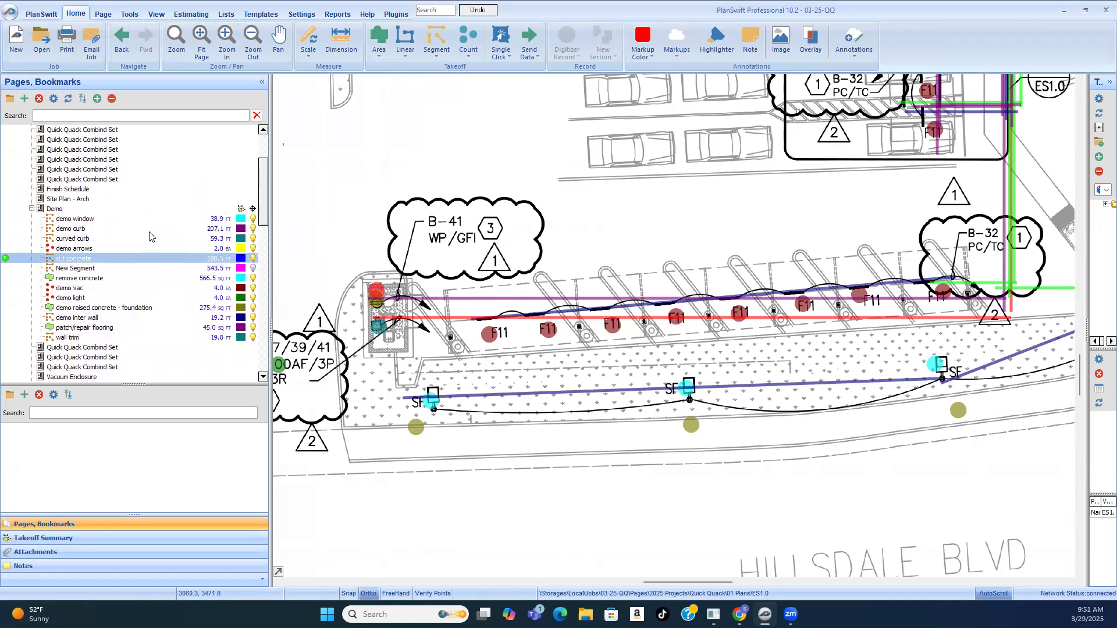
pyautogui.scroll(1, 150, 236)
pyautogui.click(106, 249)
# Step: Examine the T-shaped remove-concrete area near keynotes 18 and 19 and the vacuum stalls along the street edge of the demo plan
pyautogui.scroll(5, 671, 425)
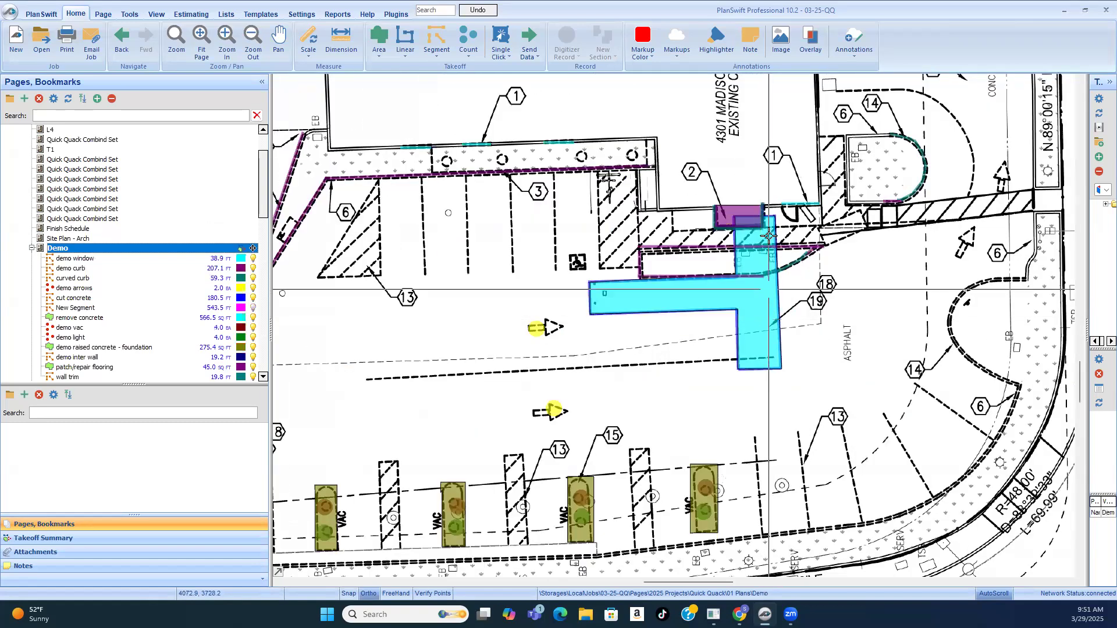
pyautogui.scroll(1, 769, 237)
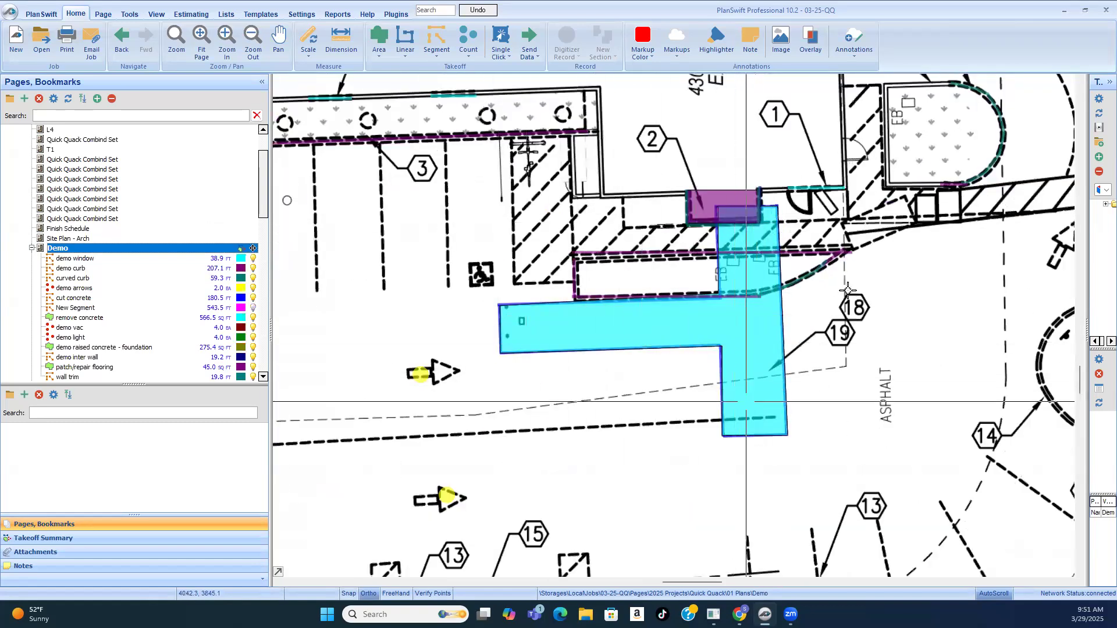
pyautogui.scroll(2, 673, 390)
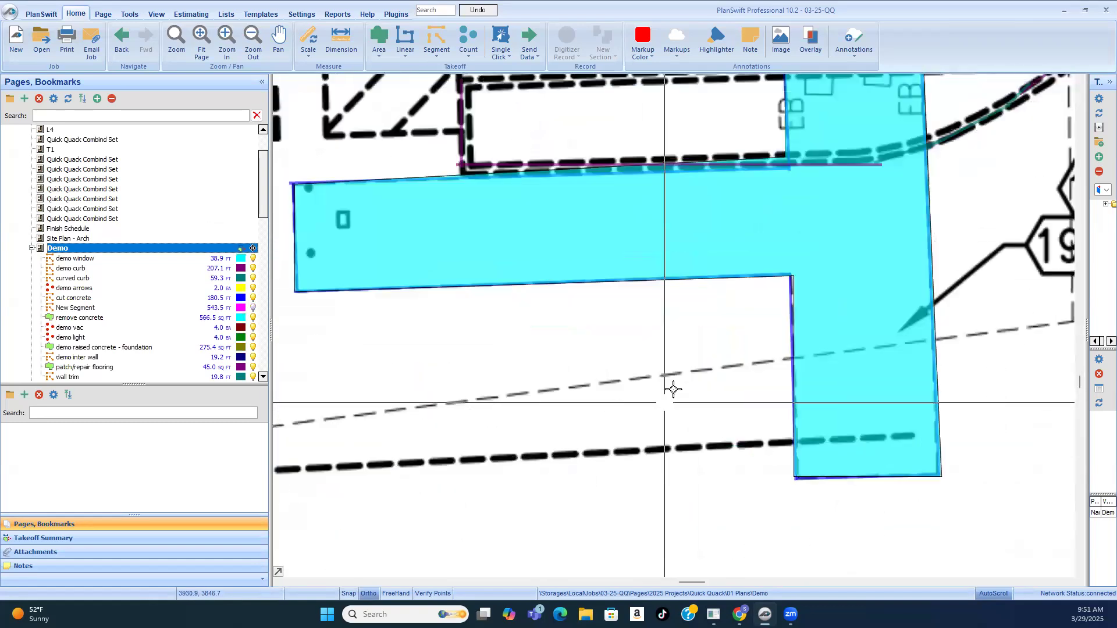
pyautogui.scroll(2, 670, 385)
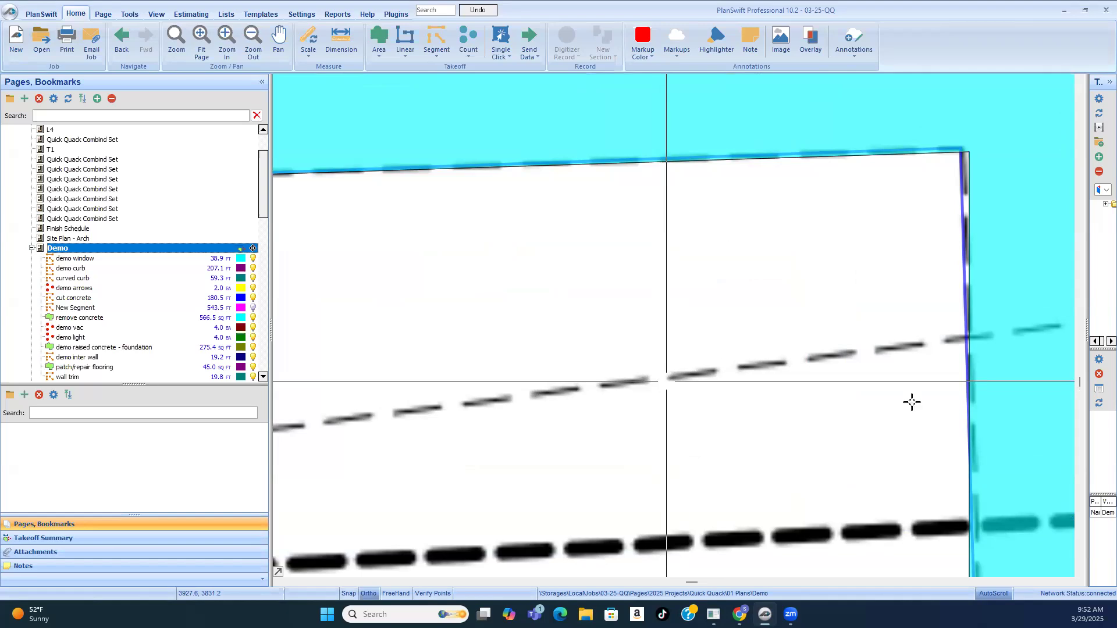
pyautogui.scroll(-3, 815, 285)
pyautogui.scroll(-3, 807, 280)
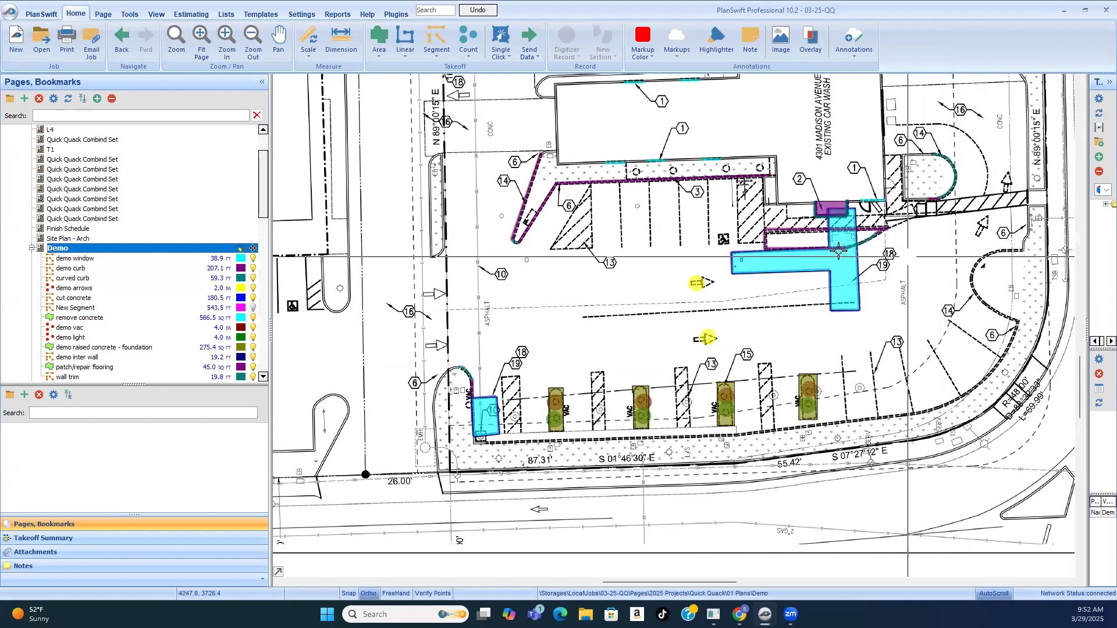
pyautogui.scroll(-3, 844, 367)
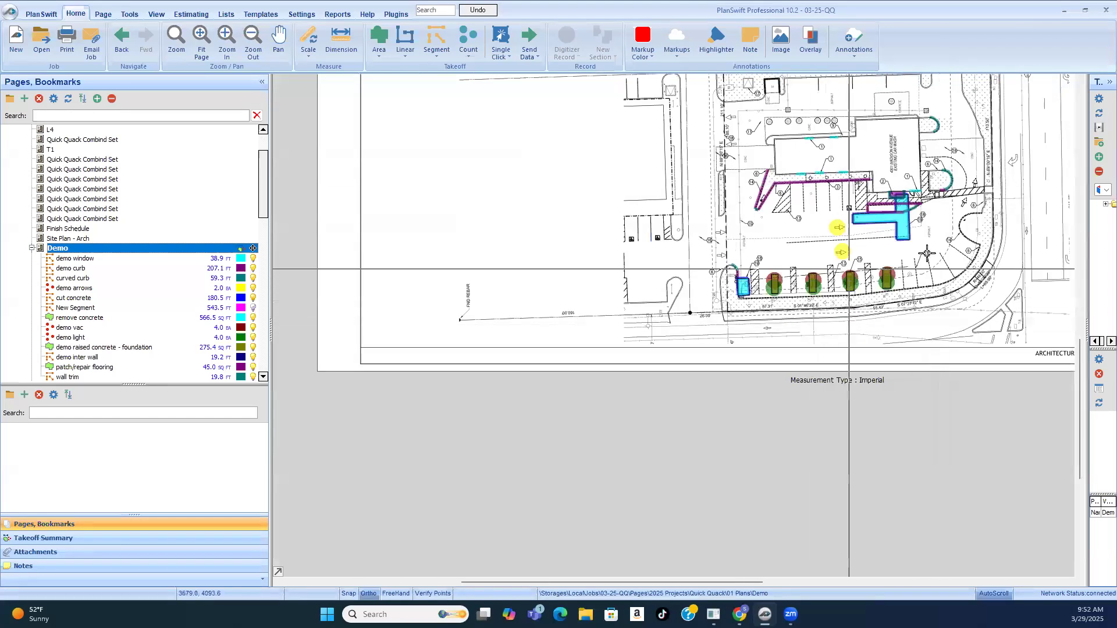
pyautogui.scroll(5, 992, 270)
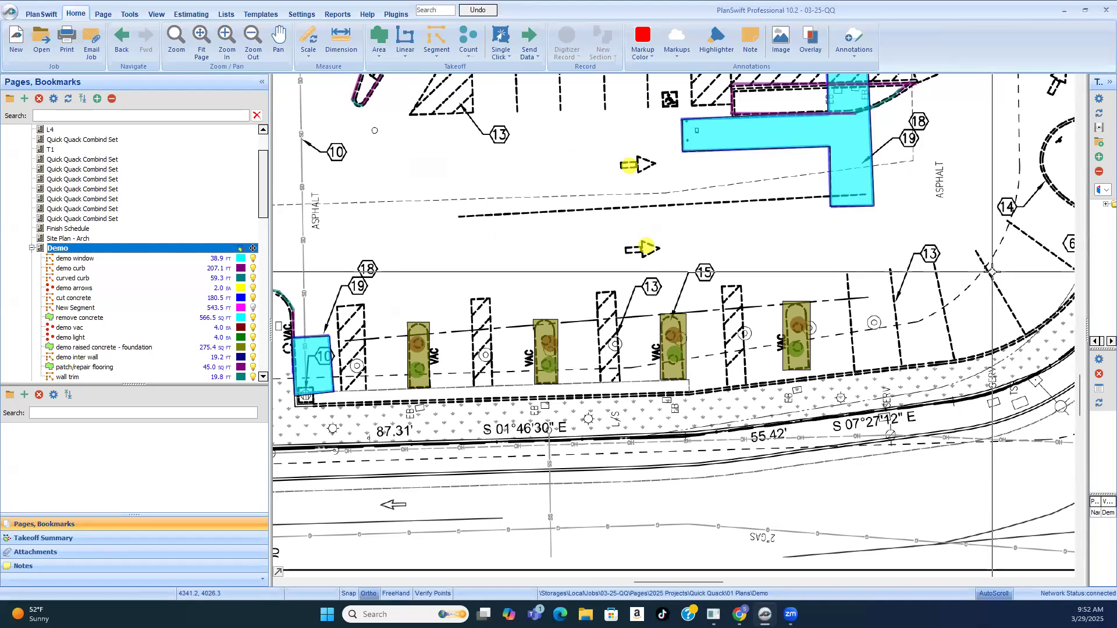
pyautogui.scroll(-3, 719, 289)
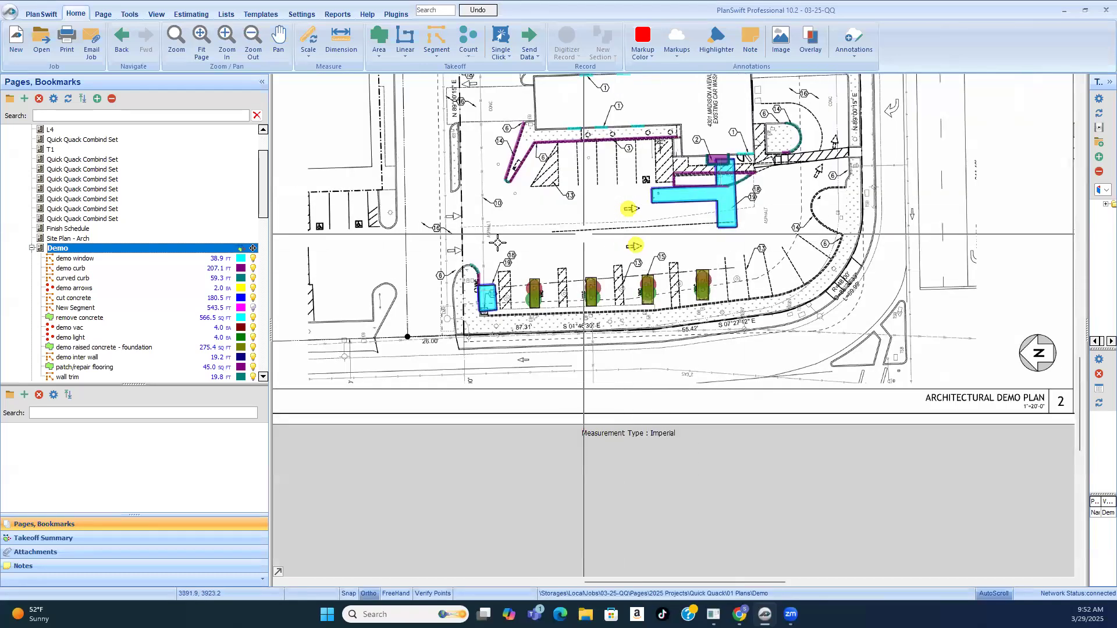
pyautogui.scroll(3, 718, 289)
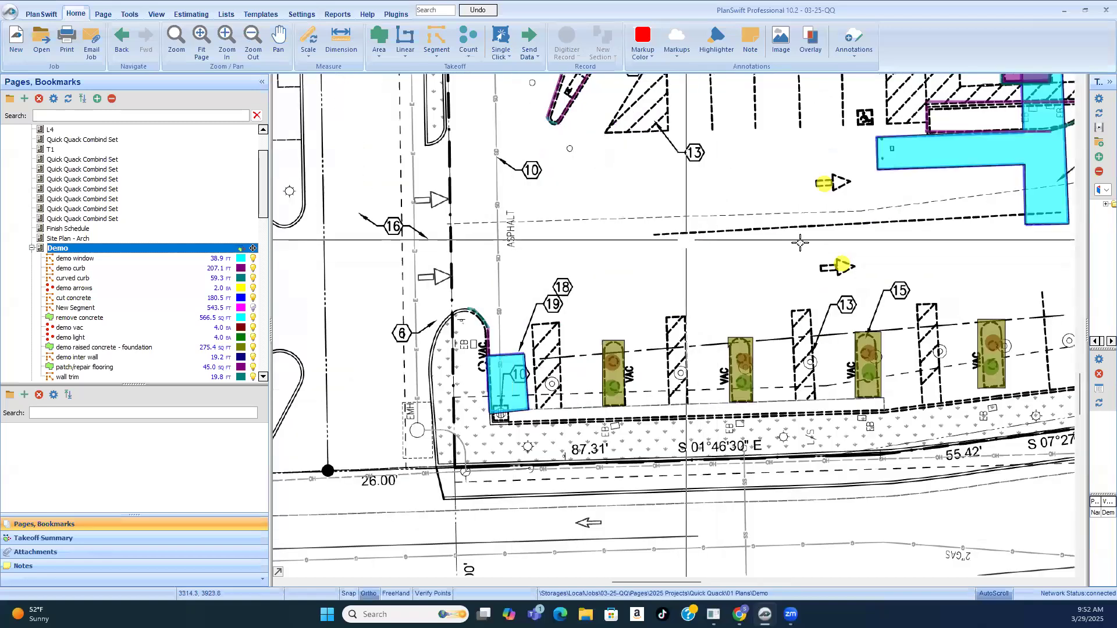
pyautogui.scroll(-2, 684, 256)
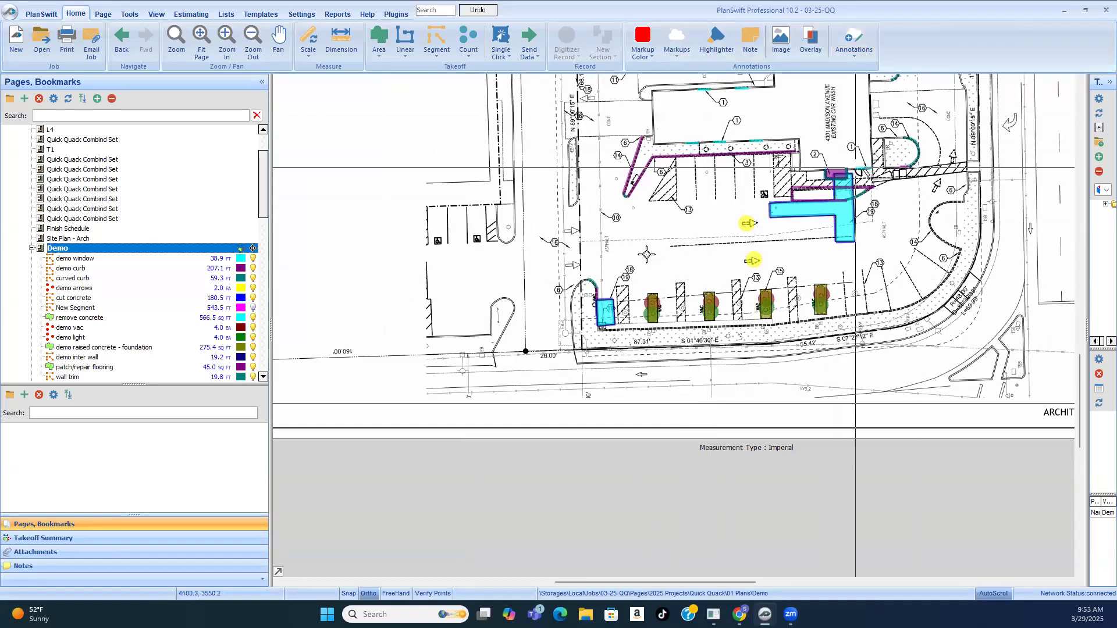
pyautogui.scroll(-2, 633, 257)
pyautogui.scroll(2, 722, 196)
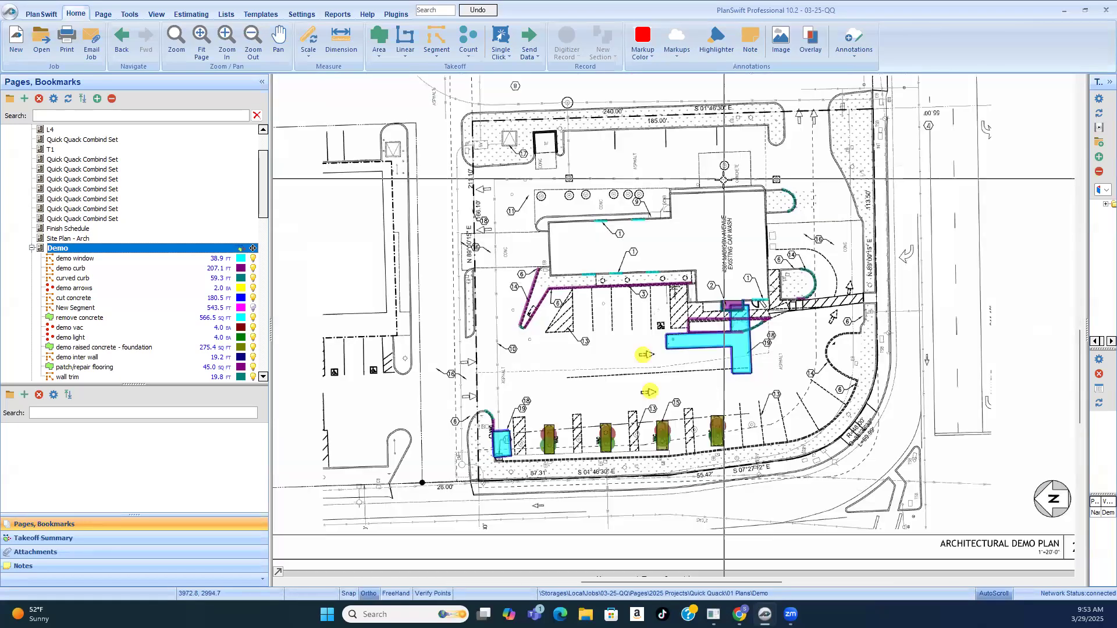
# Step: Examine the row of circled S symbols in the concrete strip beside the car wash building, near keynotes 9 and 11
pyautogui.scroll(1, 721, 196)
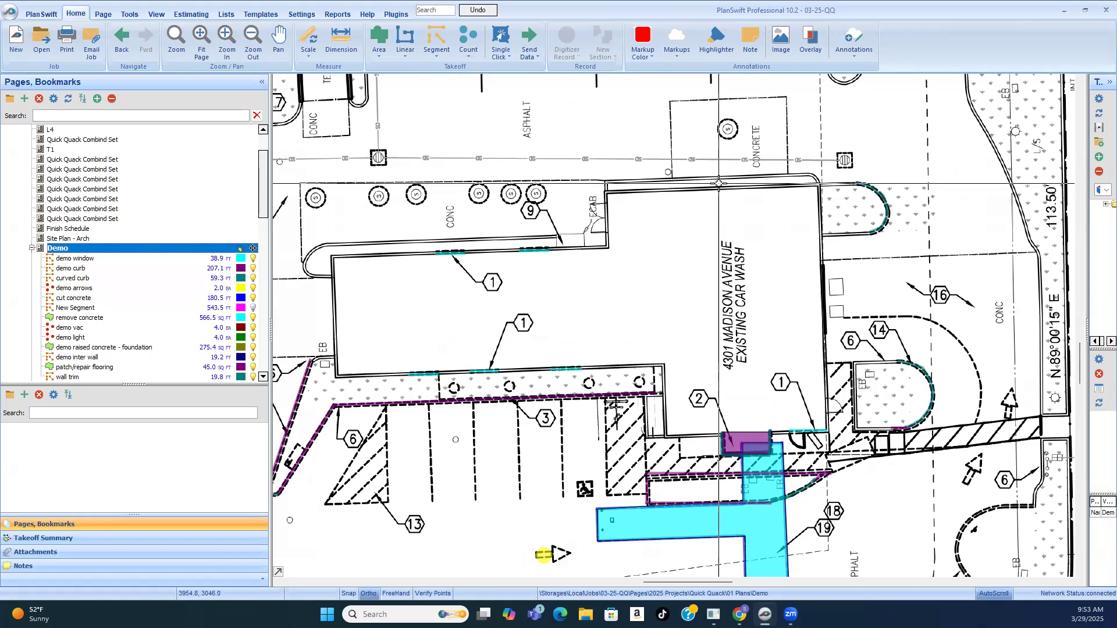
pyautogui.scroll(-1, 719, 184)
pyautogui.scroll(-3, 719, 184)
pyautogui.scroll(2, 589, 222)
pyautogui.scroll(2, 588, 222)
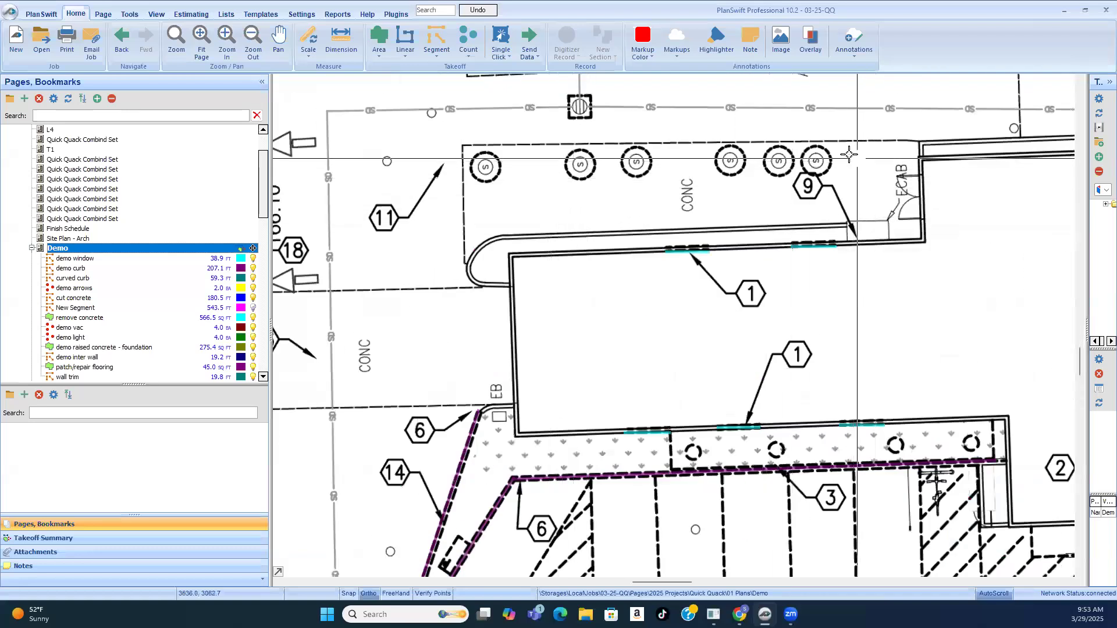
pyautogui.scroll(1, 780, 172)
pyautogui.scroll(3, 431, 160)
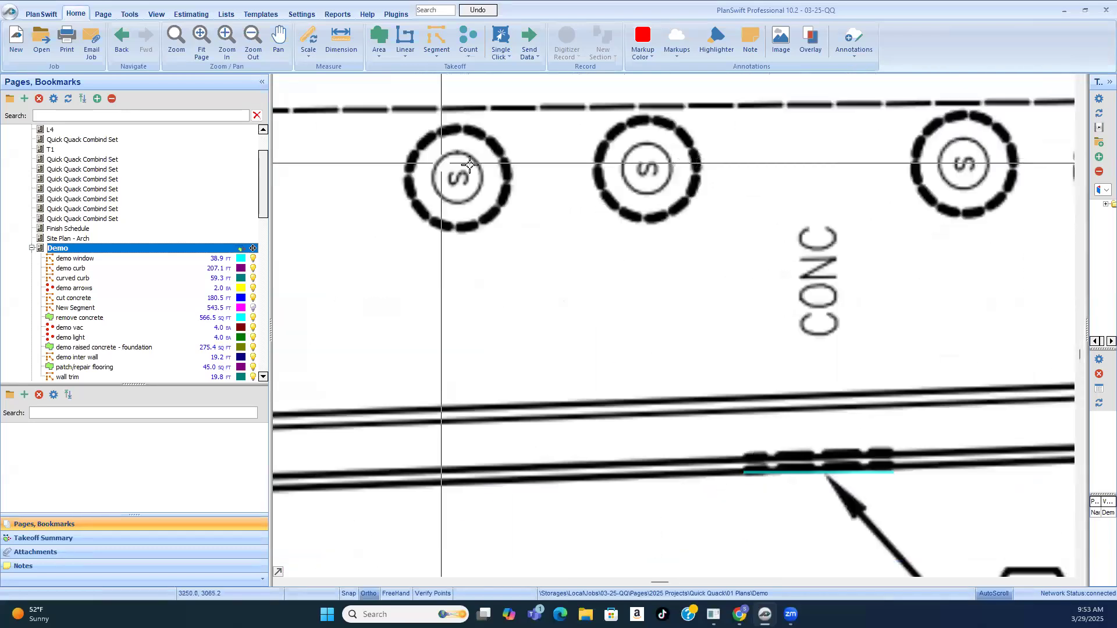
pyautogui.scroll(-4, 387, 208)
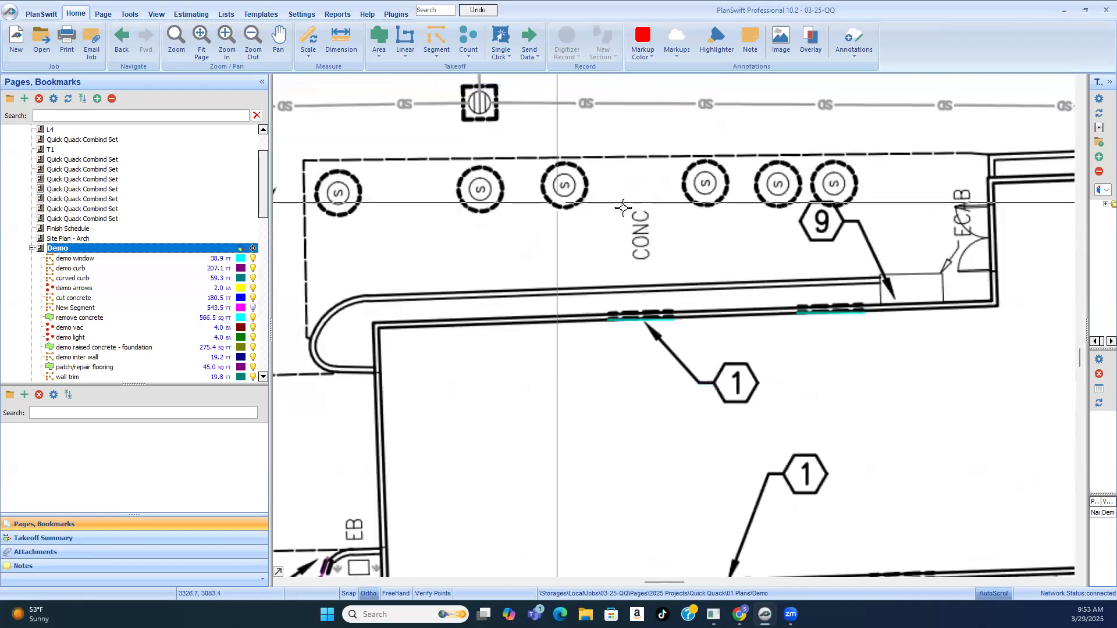
pyautogui.scroll(-2, 779, 193)
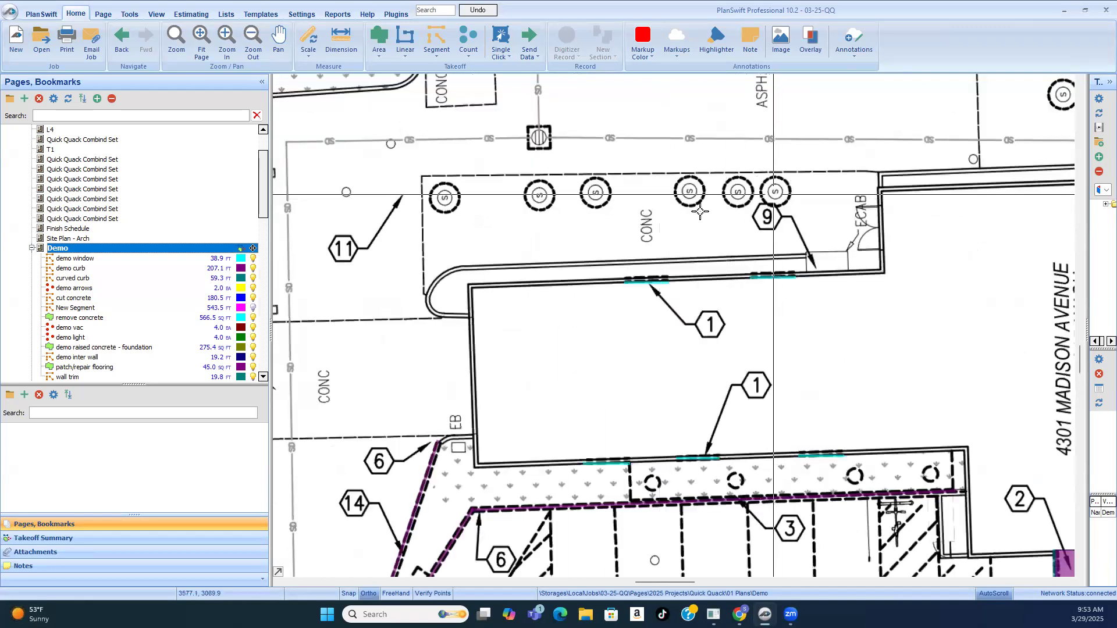
pyautogui.scroll(-2, 716, 225)
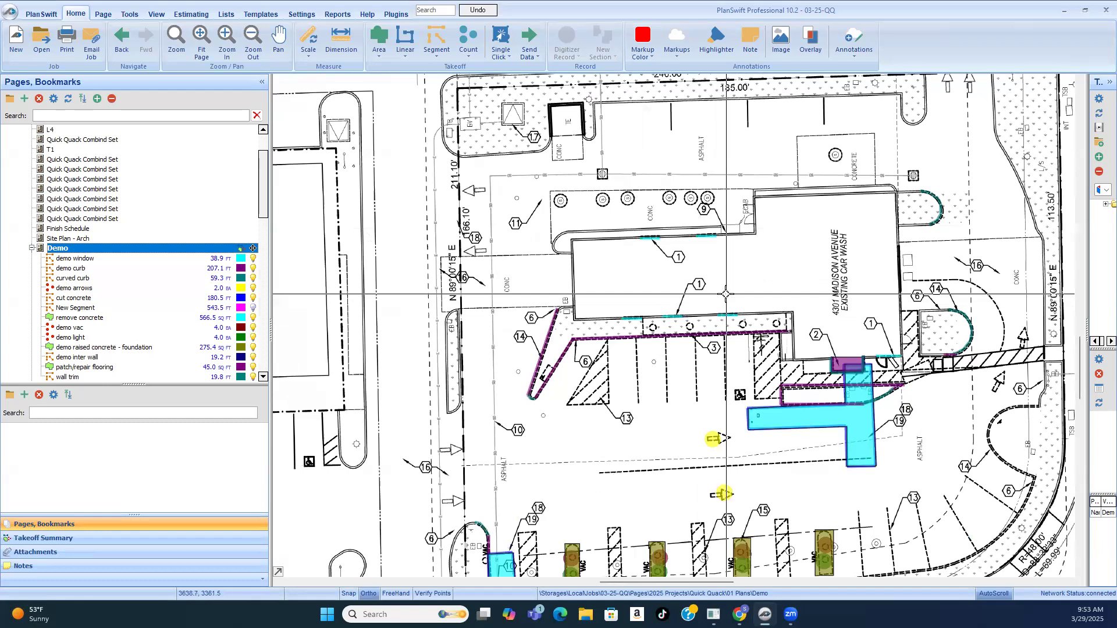
pyautogui.scroll(3, 571, 224)
pyautogui.scroll(1, 549, 149)
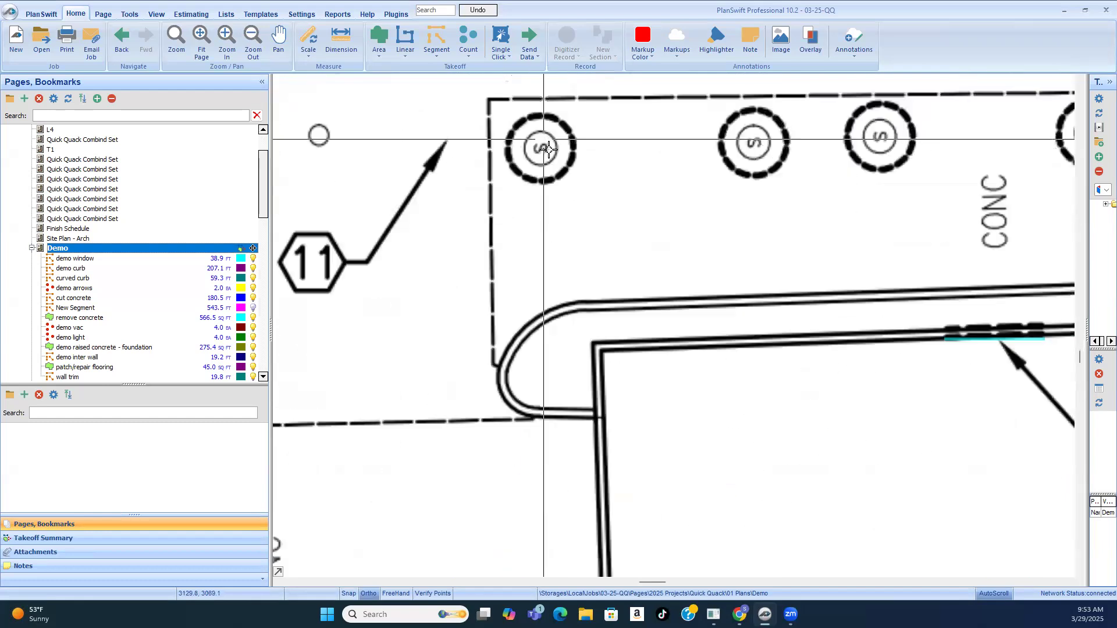
pyautogui.scroll(1, 549, 149)
pyautogui.scroll(-2, 522, 215)
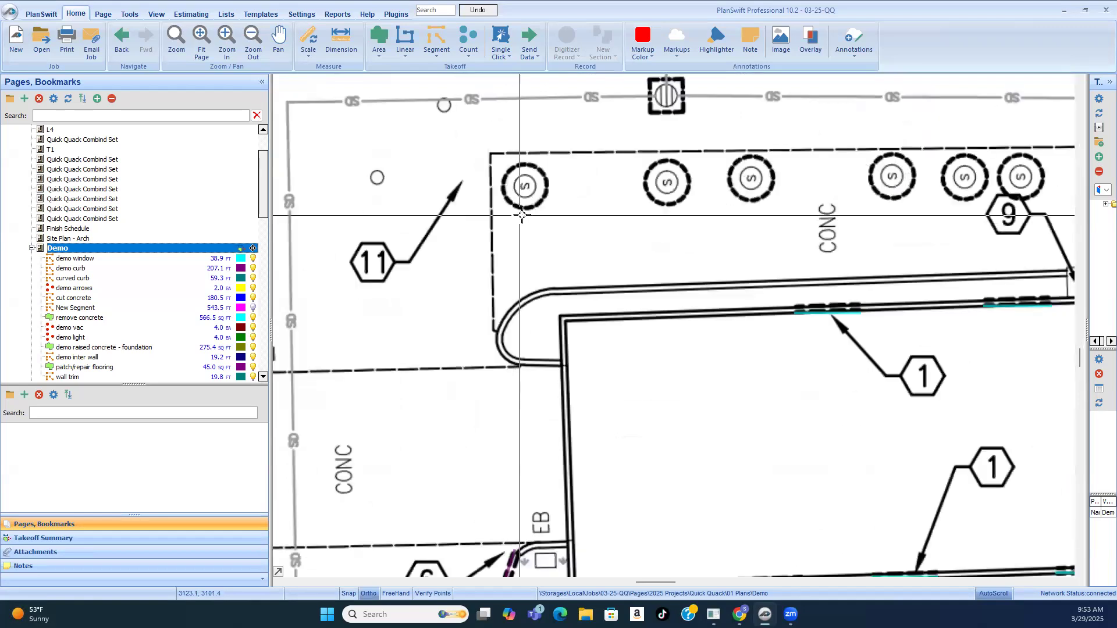
pyautogui.scroll(-2, 522, 215)
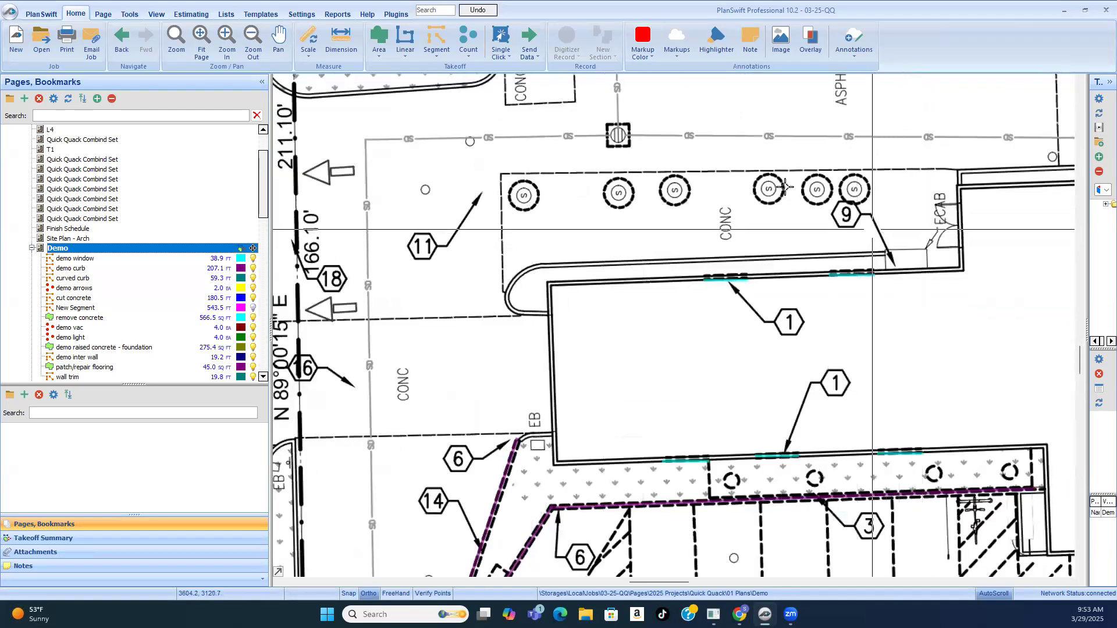
pyautogui.scroll(-2, 785, 187)
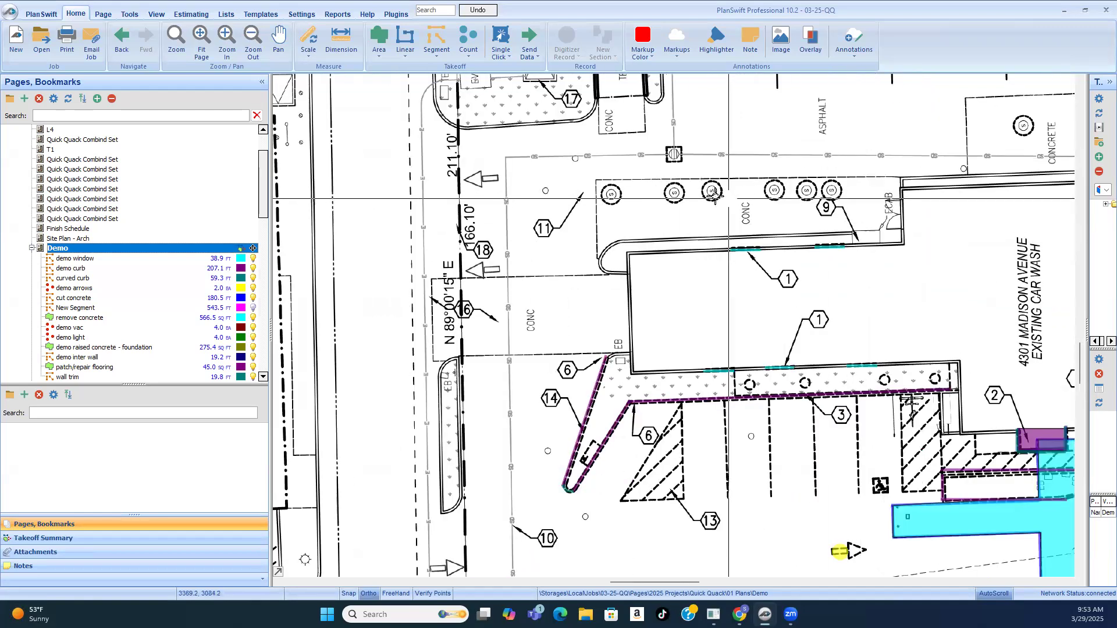
pyautogui.scroll(-3, 699, 201)
# Step: Inspect the SD line and its square inlets behind the building, and the surrounding site on the demo plan
pyautogui.scroll(3, 644, 225)
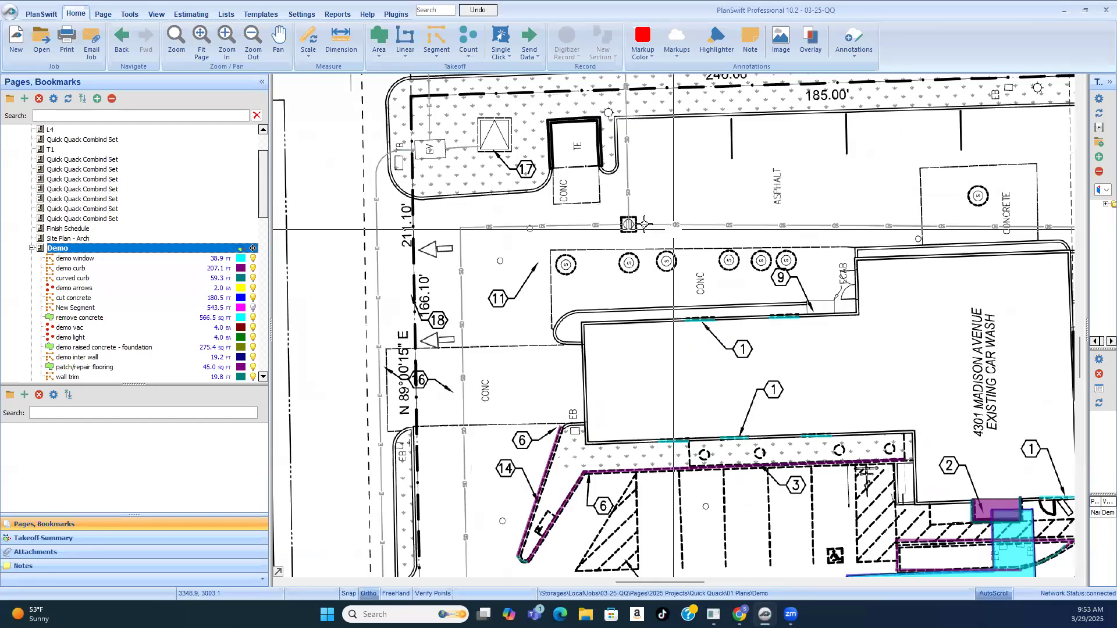
pyautogui.scroll(2, 637, 230)
pyautogui.scroll(-1, 597, 198)
pyautogui.scroll(-3, 582, 216)
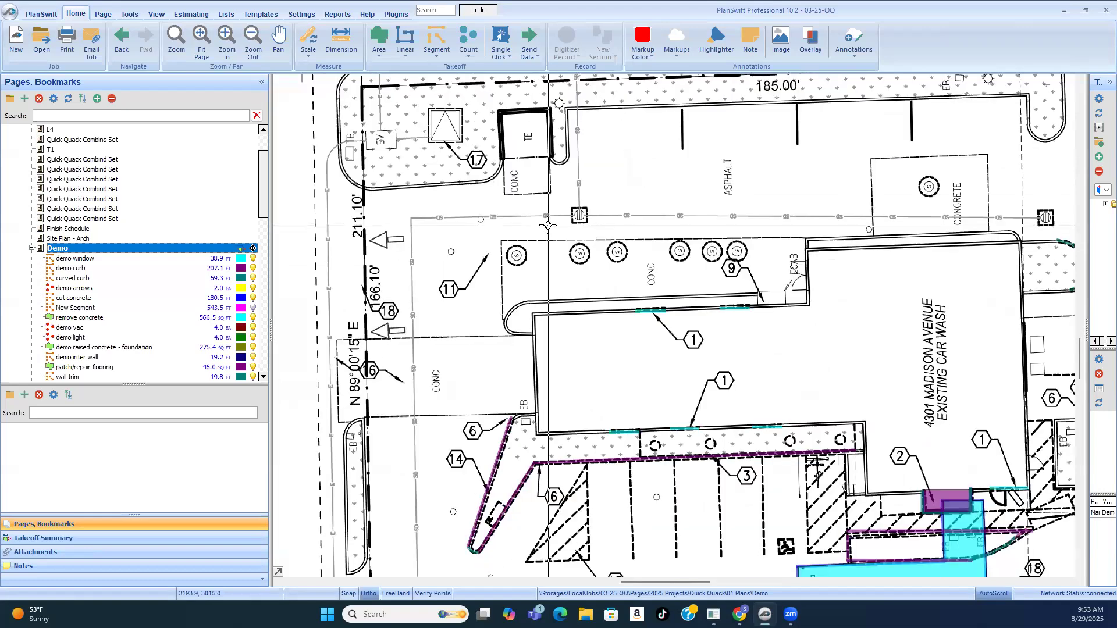
pyautogui.scroll(-3, 548, 226)
pyautogui.scroll(2, 851, 247)
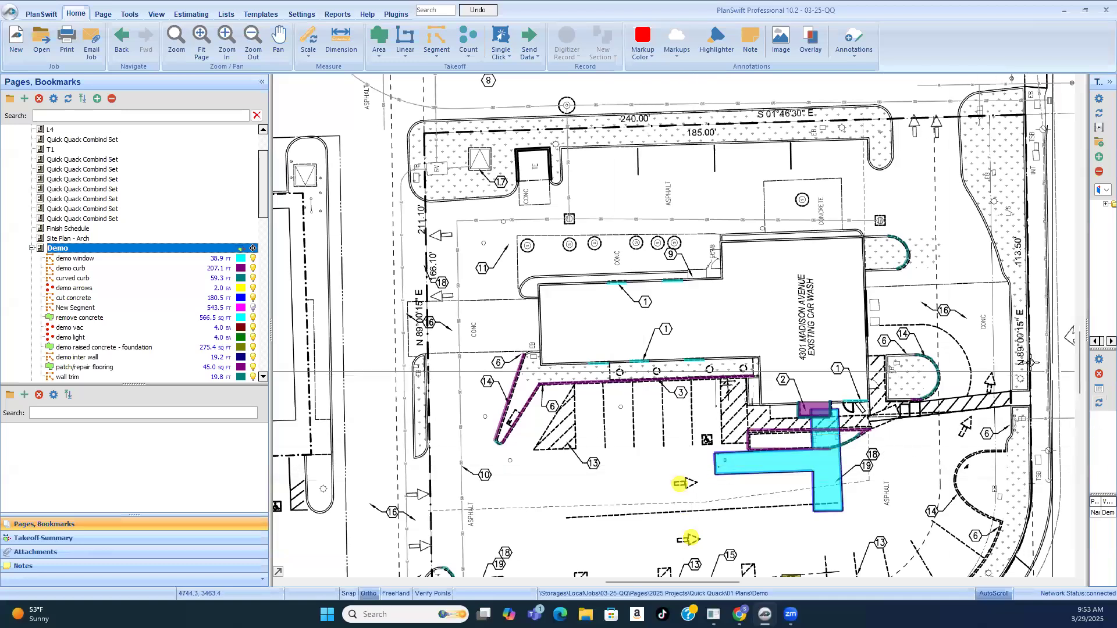
pyautogui.scroll(3, 887, 454)
pyautogui.scroll(-3, 724, 255)
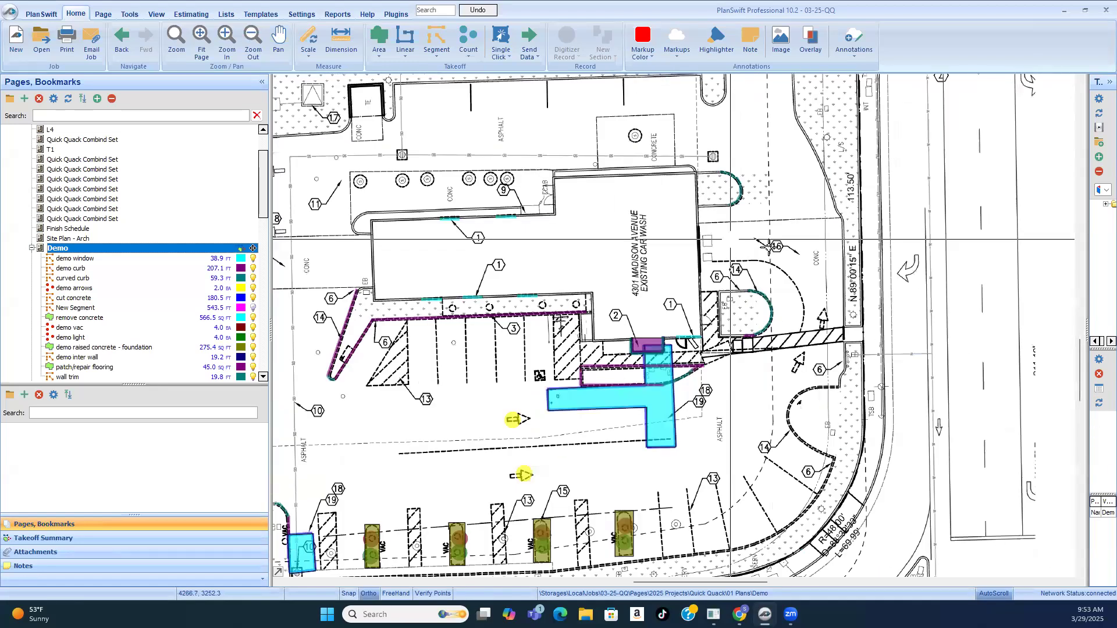